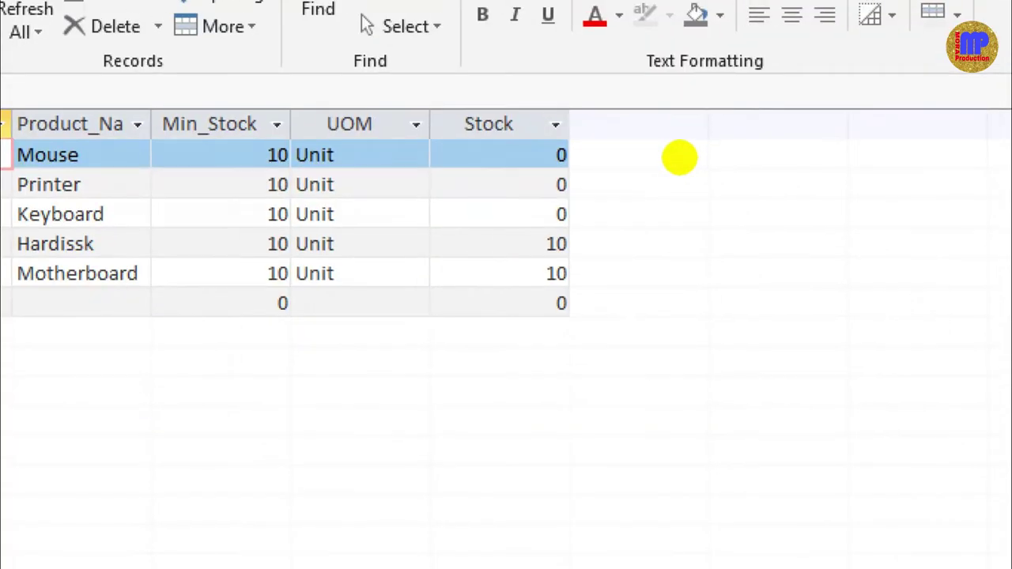
click(680, 157)
mouse_move(576, 108)
mouse_down()
mouse_move(653, 125)
mouse_move(785, 320)
mouse_move(599, 355)
mouse_move(586, 85)
mouse_up()
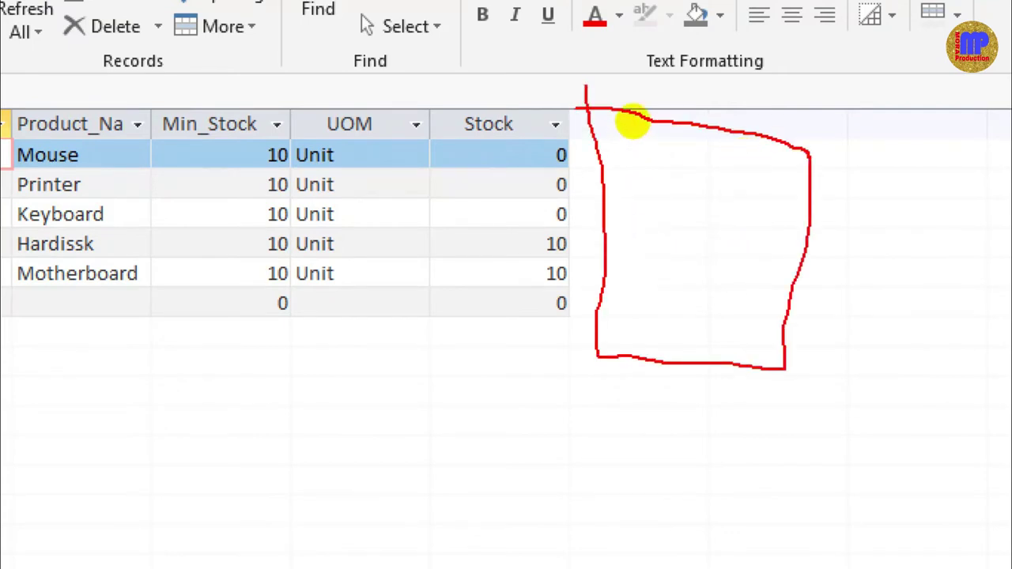
drag(681, 125, 685, 348)
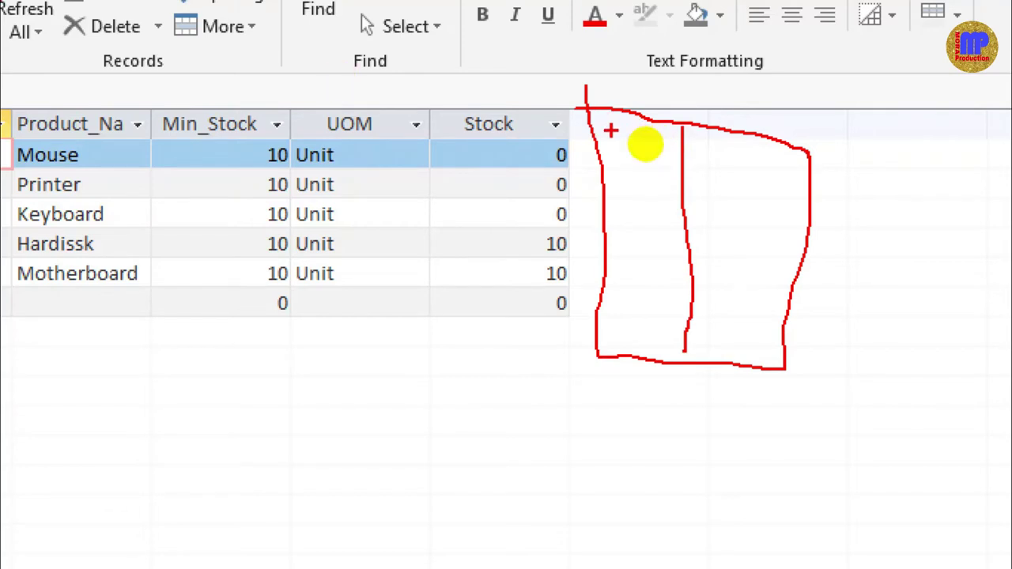
drag(611, 131, 644, 151)
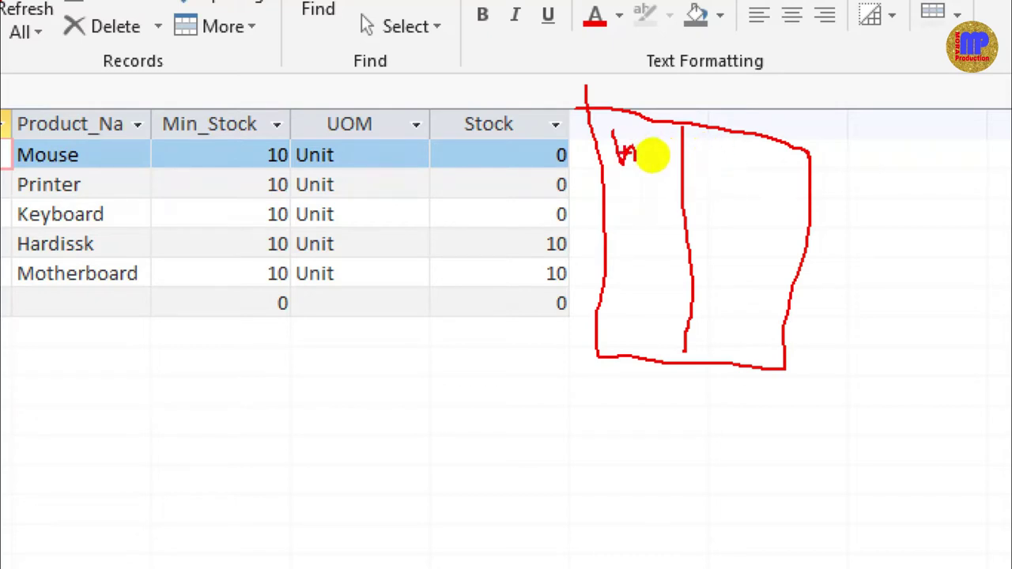
mouse_move(718, 144)
mouse_down()
mouse_move(734, 165)
mouse_move(747, 136)
mouse_move(745, 156)
mouse_up()
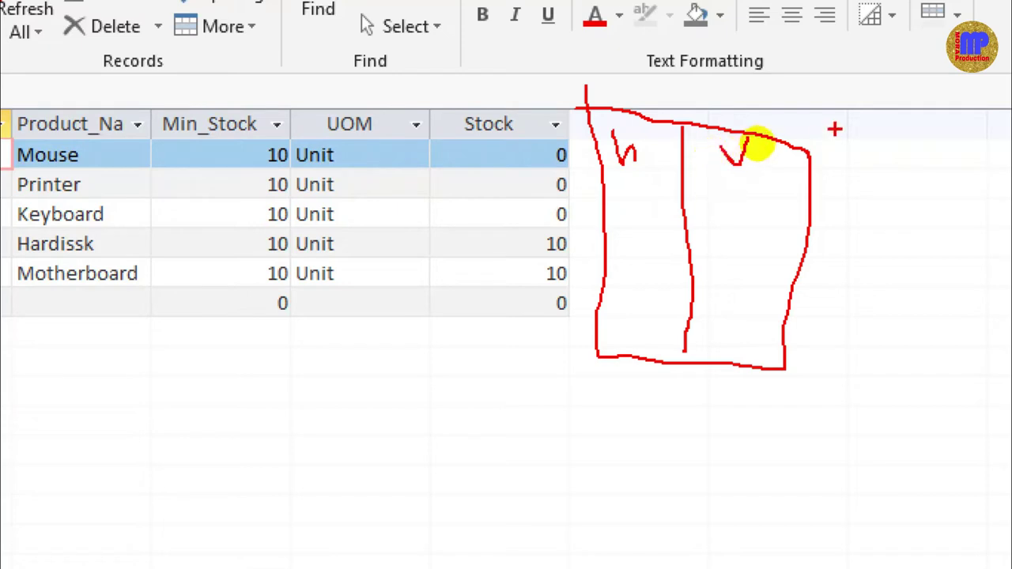
mouse_move(803, 136)
mouse_down()
mouse_move(859, 127)
mouse_move(937, 246)
mouse_move(934, 327)
mouse_up()
mouse_move(858, 155)
mouse_down()
mouse_move(846, 185)
mouse_move(844, 177)
mouse_move(863, 182)
mouse_up()
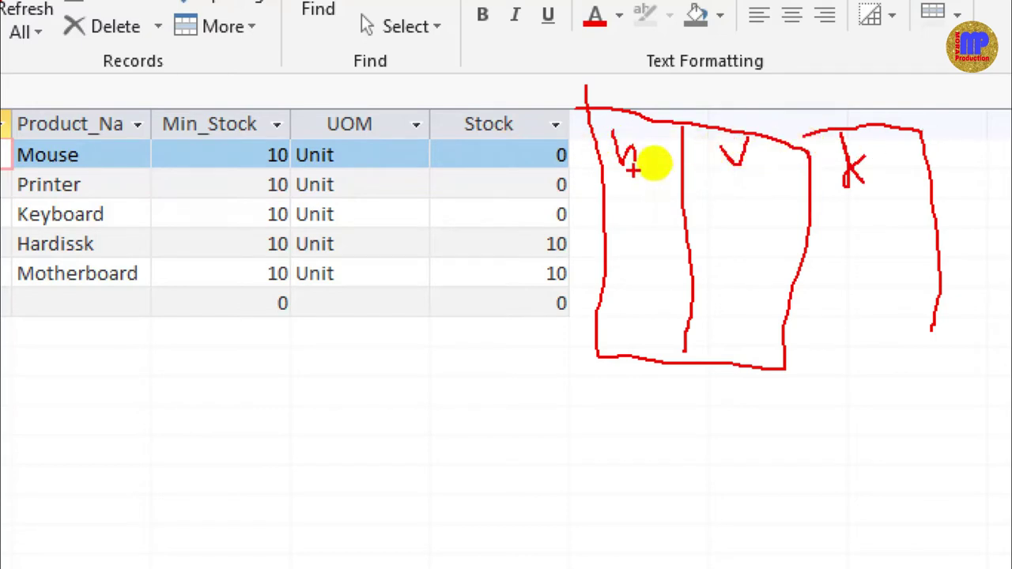
mouse_move(634, 115)
mouse_down()
mouse_move(592, 188)
mouse_move(637, 112)
mouse_up()
mouse_move(718, 117)
mouse_down()
mouse_move(689, 131)
mouse_move(696, 190)
mouse_up()
drag(699, 138, 747, 146)
mouse_move(823, 131)
mouse_down()
mouse_move(814, 169)
mouse_move(878, 182)
mouse_up()
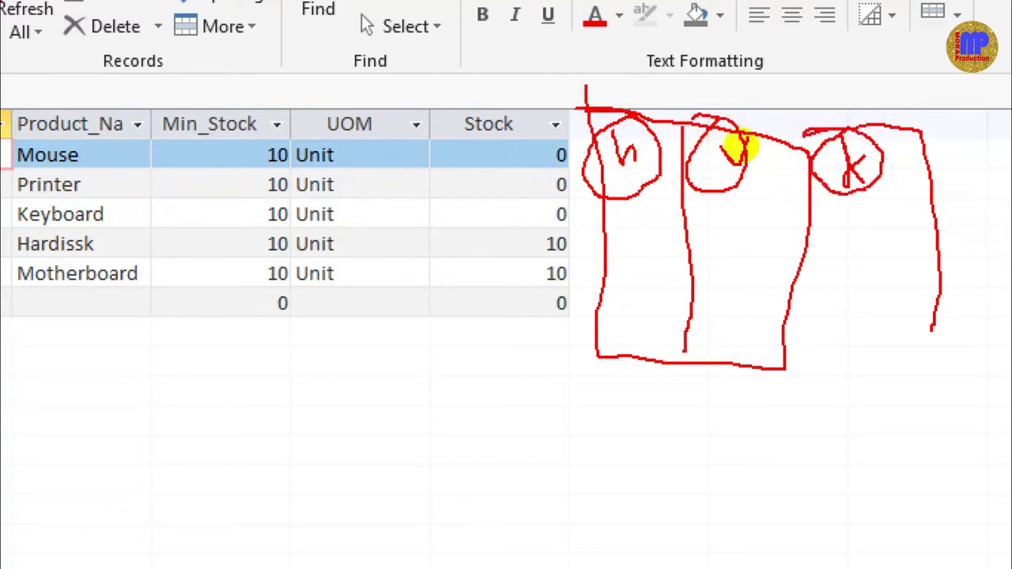
key(Escape)
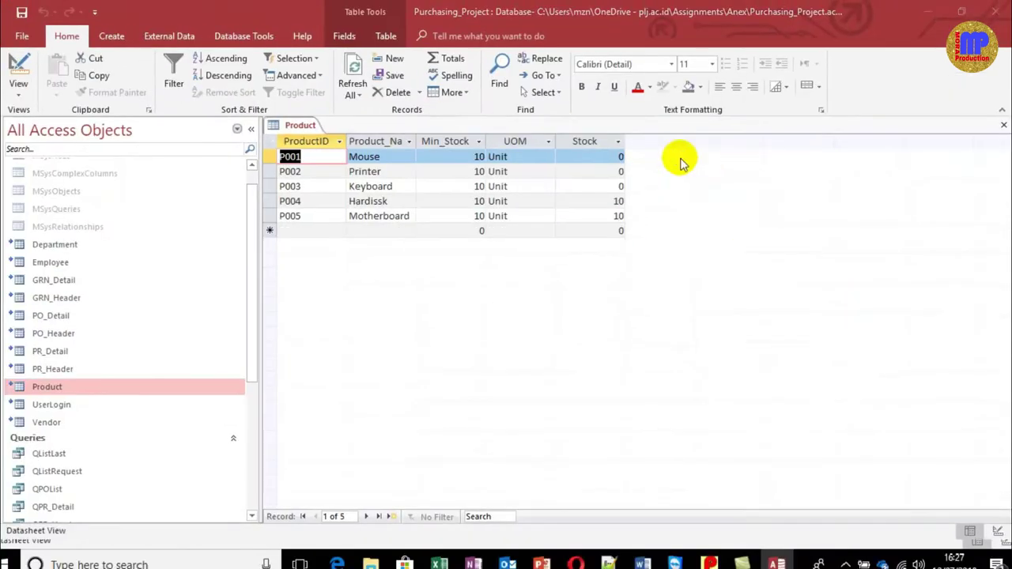
Close the linked Product table and open the Product table of Data_purchasing.accdb in Design View
key(ctrl+w)
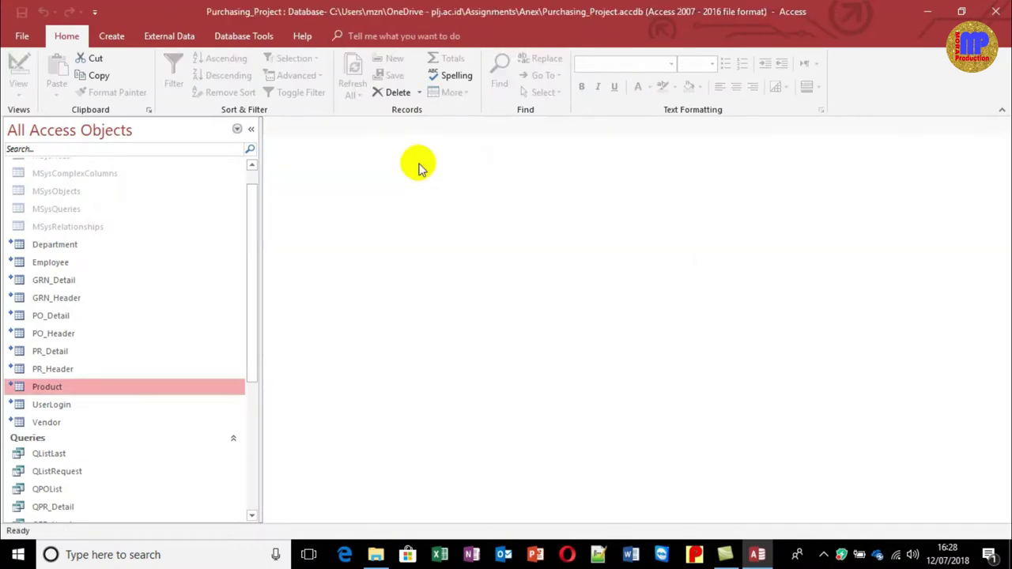
click(378, 555)
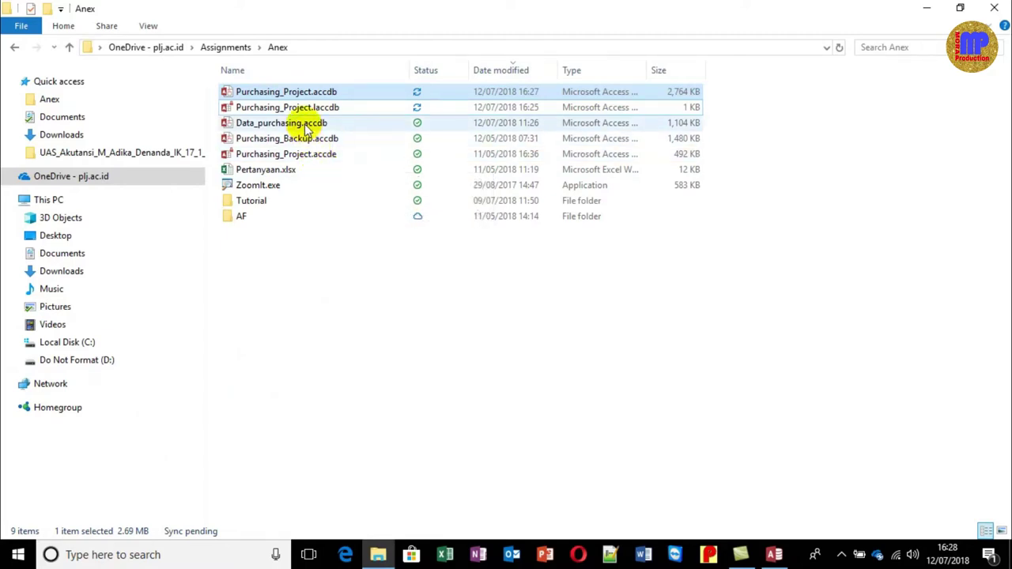
key(alt+Tab)
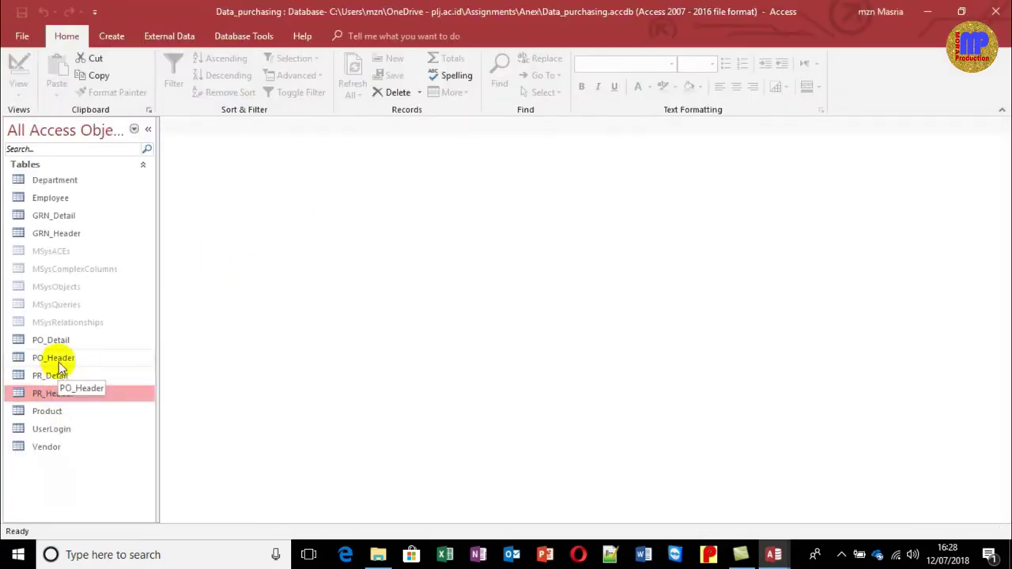
click(62, 411)
right_click(62, 411)
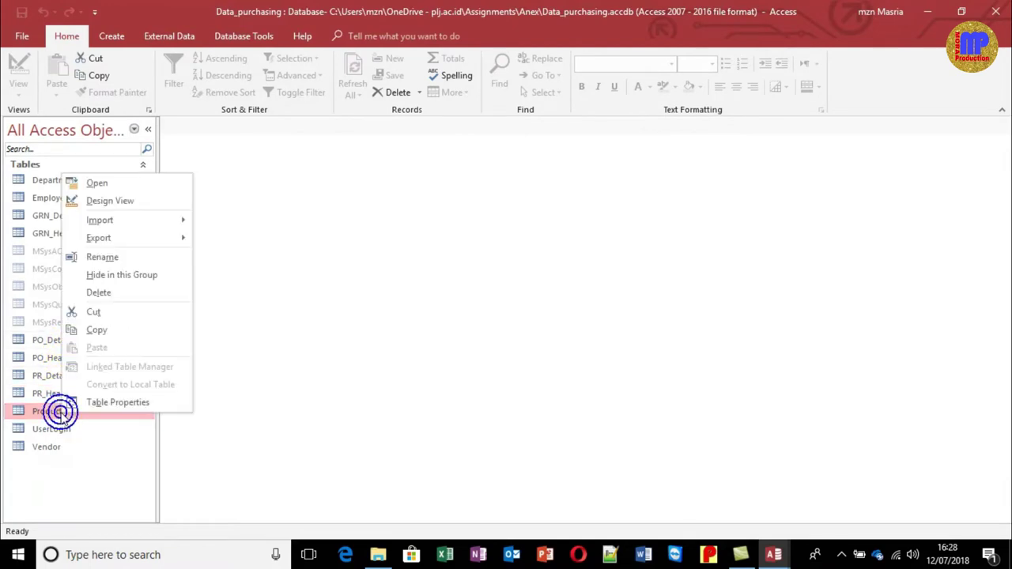
click(158, 199)
Add a field named Last_Purchase_Price with the Number data type below Stock in the Product table
click(244, 229)
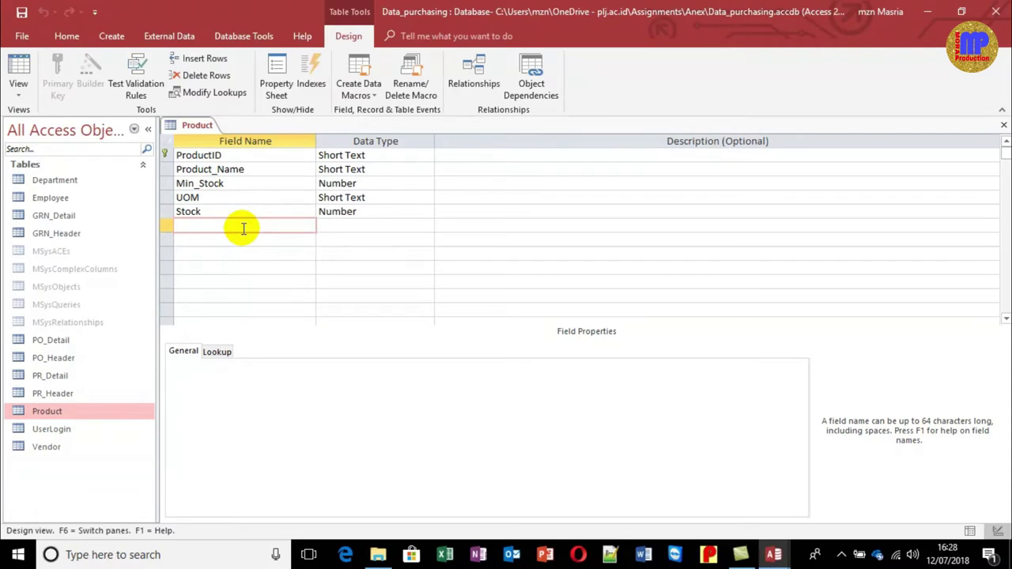
text(Last)
double_click(244, 229)
click(243, 229)
text(_Purchase_Price)
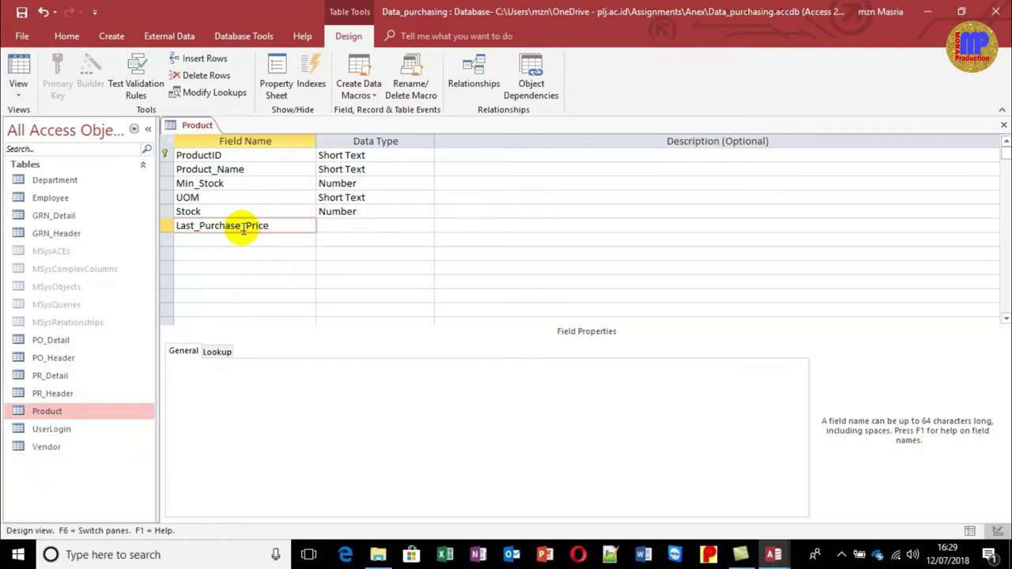
key(Tab)
text(n)
key(Down)
key(Left)
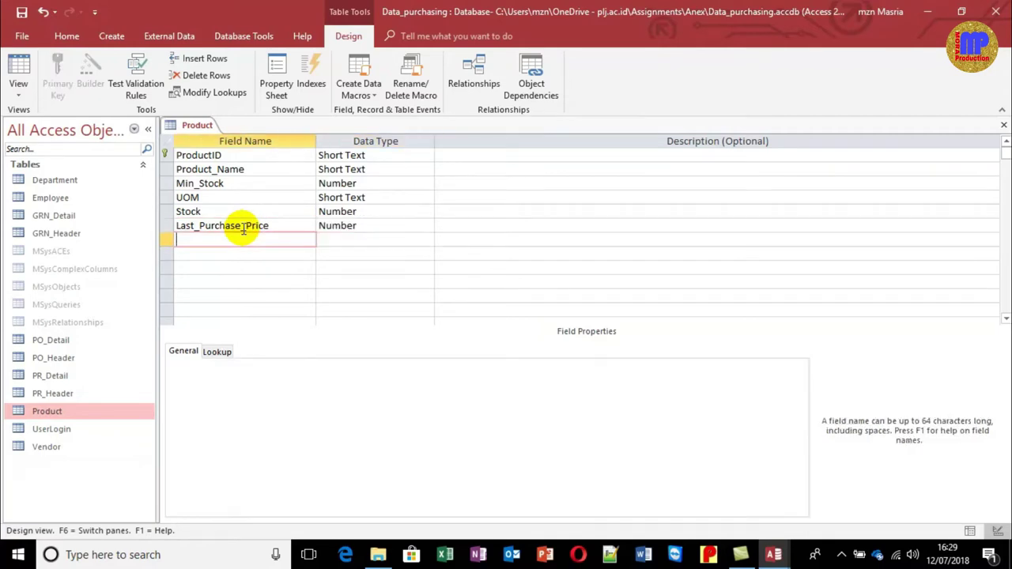
Enter Vendor_Name as a new field below Last_Purchase_Price
text(Vendor_name)
key(BackSpace)
key(BackSpace)
text(Name)
key(shift+Home)
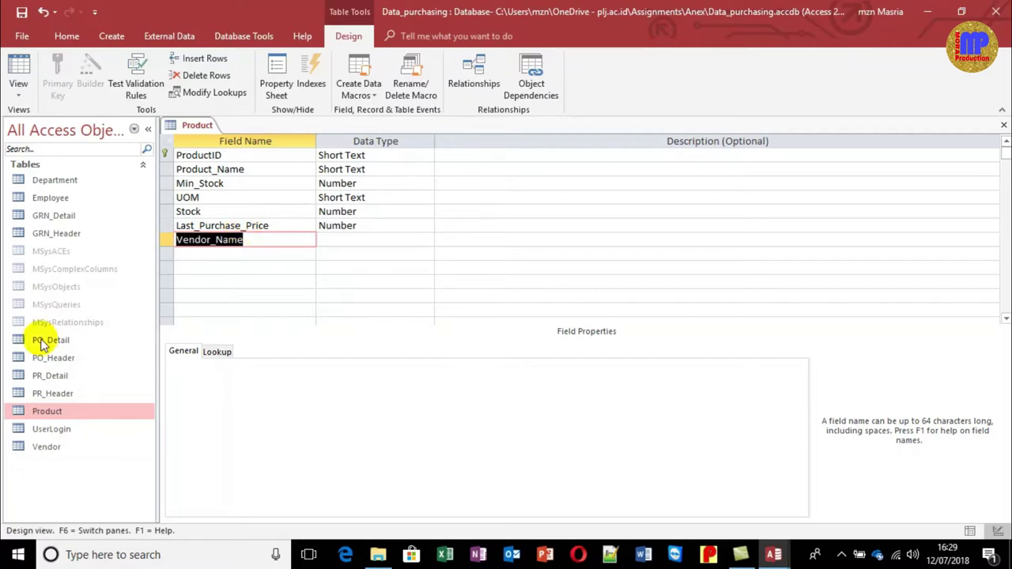
Open the Vendor table to check its field names, and return to the Product table design
click(68, 449)
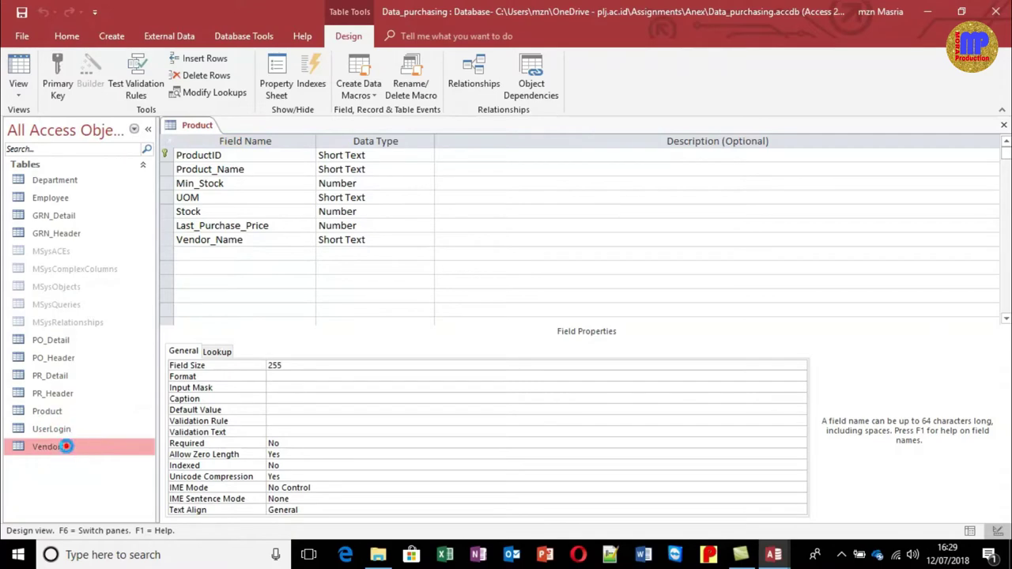
double_click(67, 448)
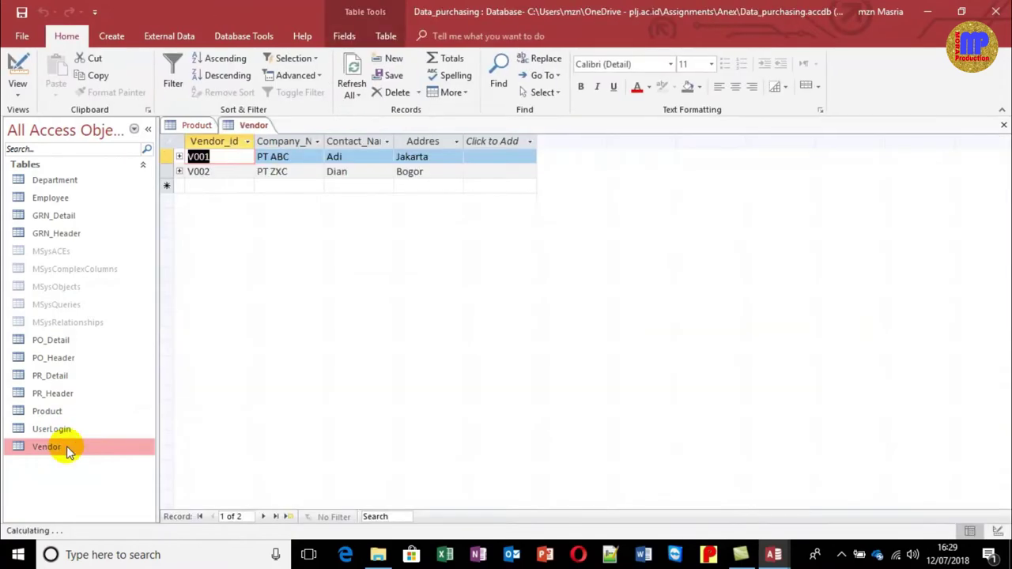
click(193, 126)
Rename the Vendor_Name field as vendor_id and set its data type to Short Text
double_click(237, 240)
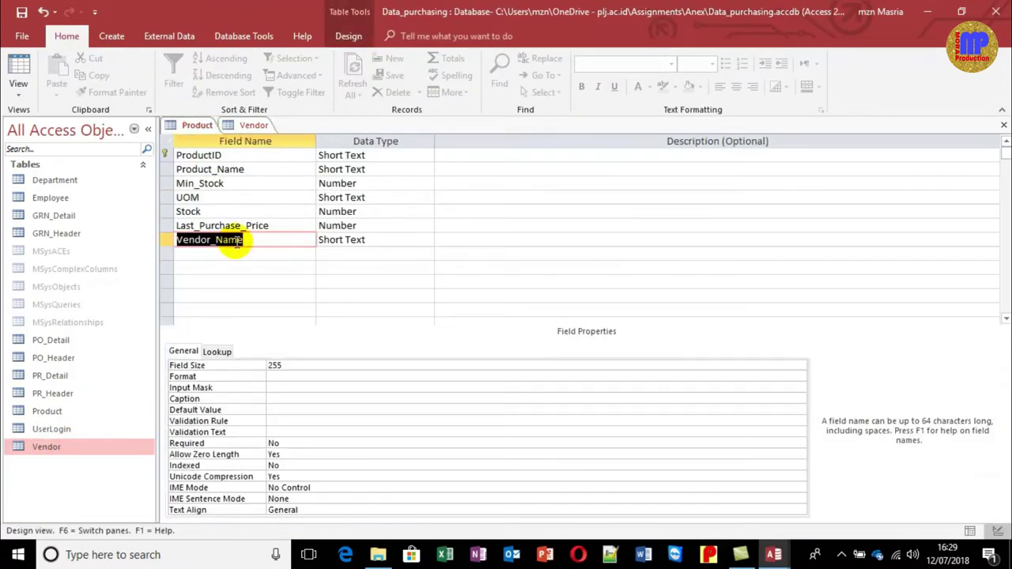
text(vend)
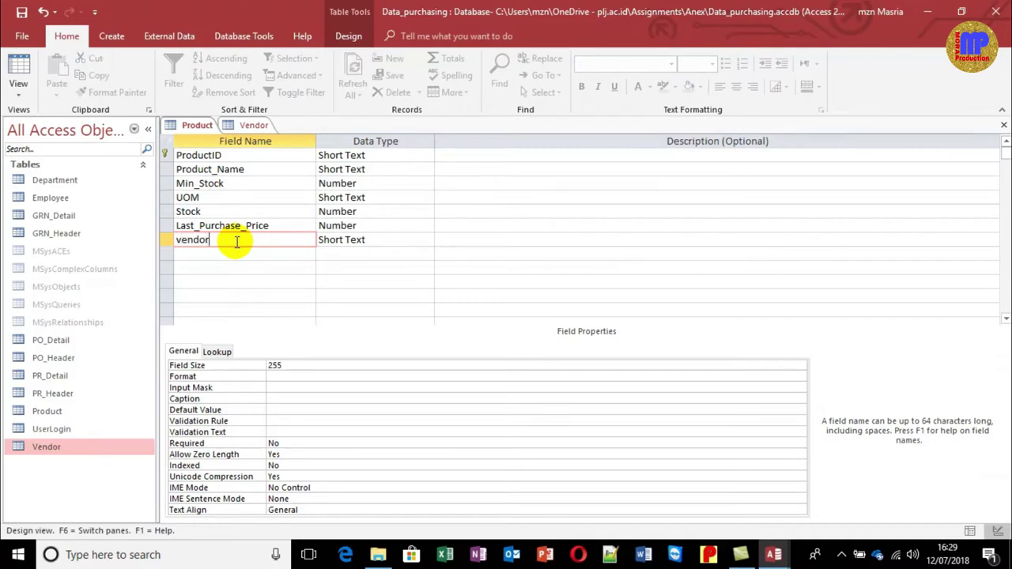
key(Tab)
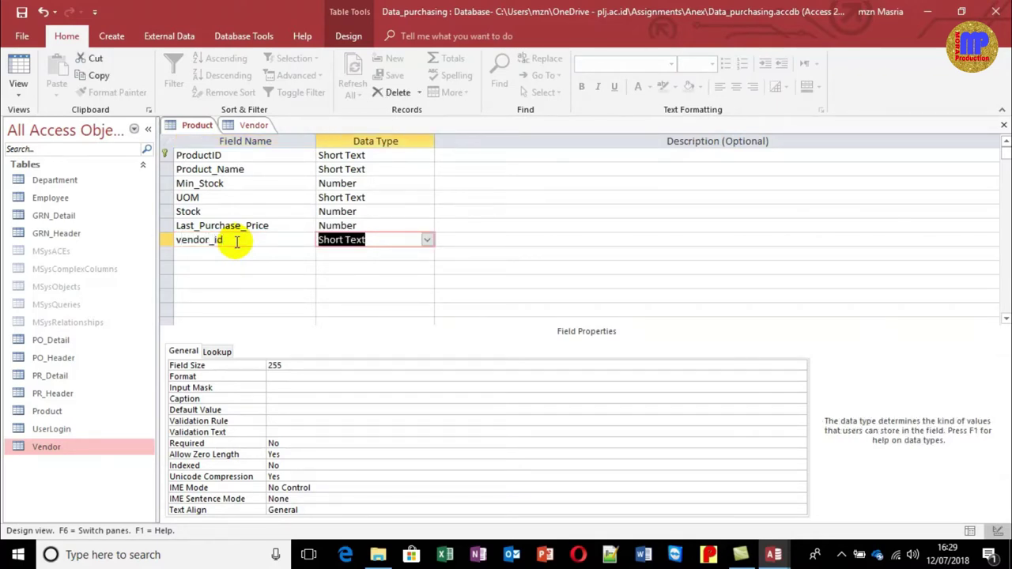
text(s)
key(BackSpace)
text(s)
key(BackSpace)
key(BackSpace)
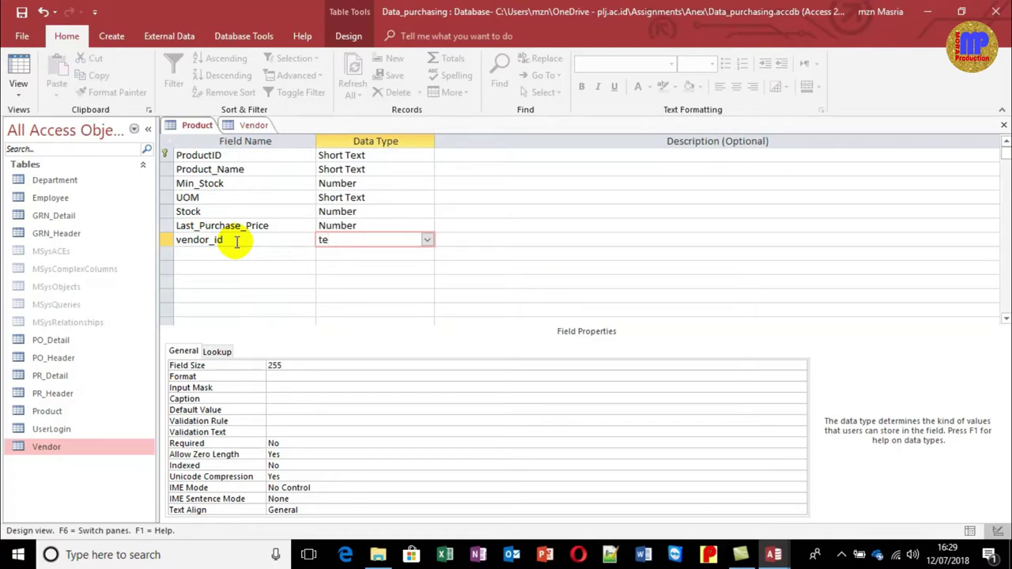
text(short Text)
key(Tab)
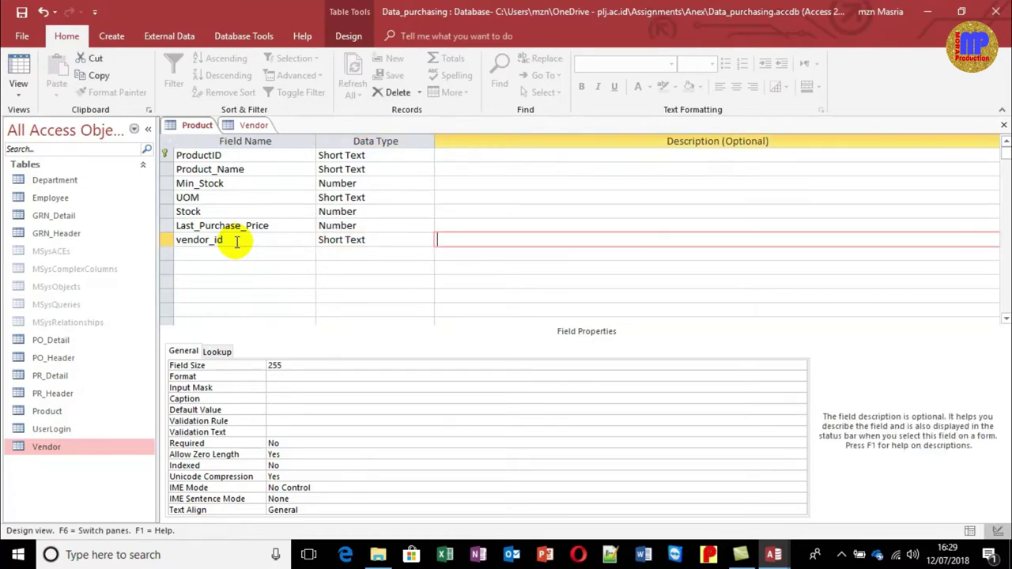
Check the field size of Vendor_id in the Vendor table design and set the Product table's vendor_id field size to 10
click(251, 125)
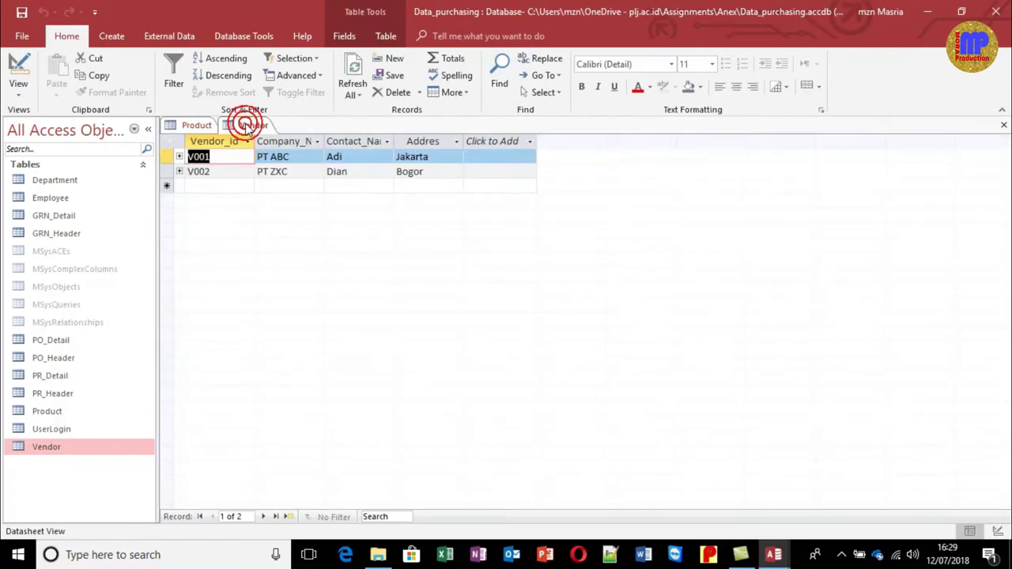
click(19, 72)
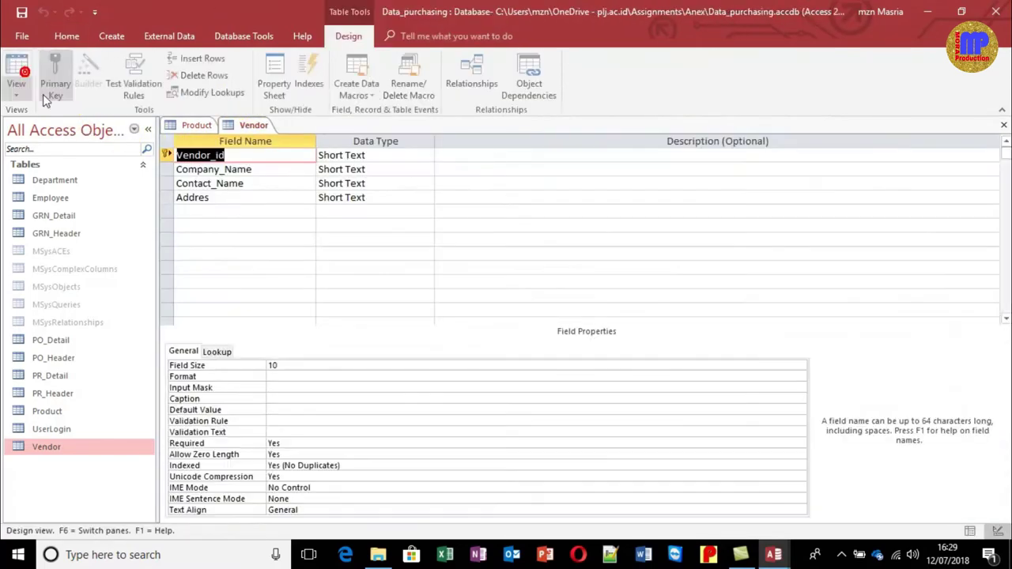
click(194, 125)
double_click(293, 365)
text(10)
Add a field named Date_Purchase with the Date/Time data type below vendor_id
click(223, 254)
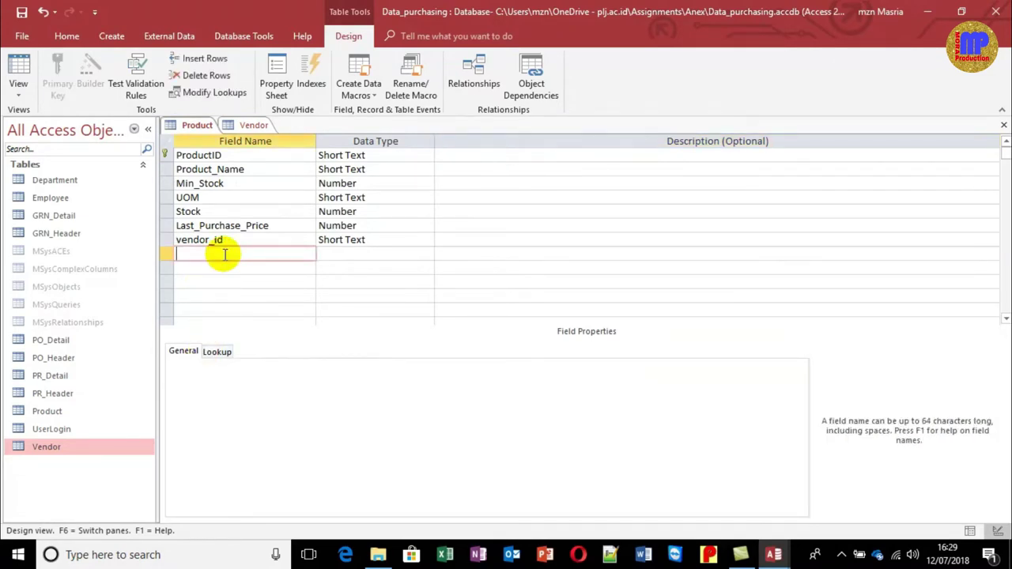
text(Date_Purchase)
key(Tab)
text(d)
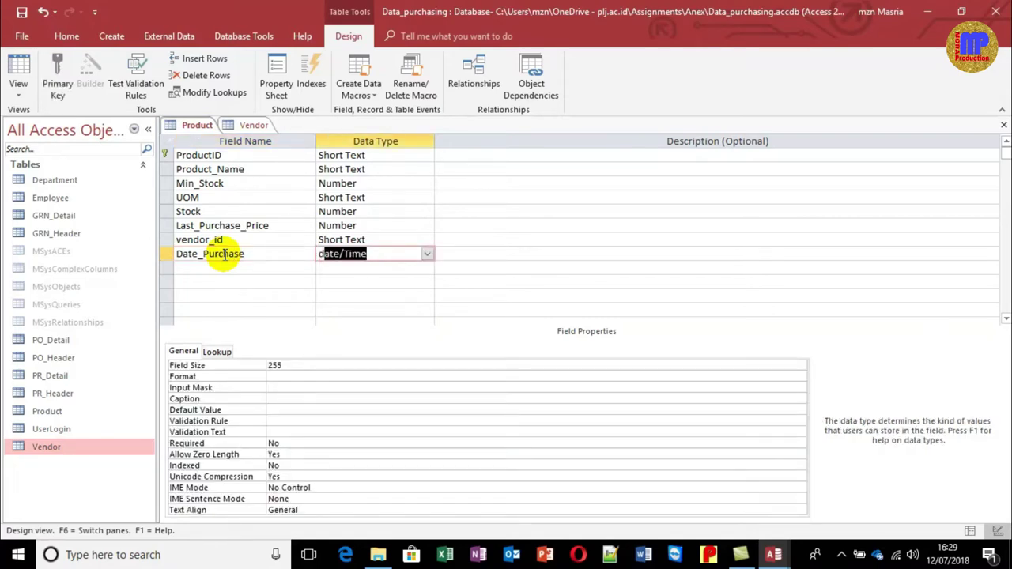
click(219, 268)
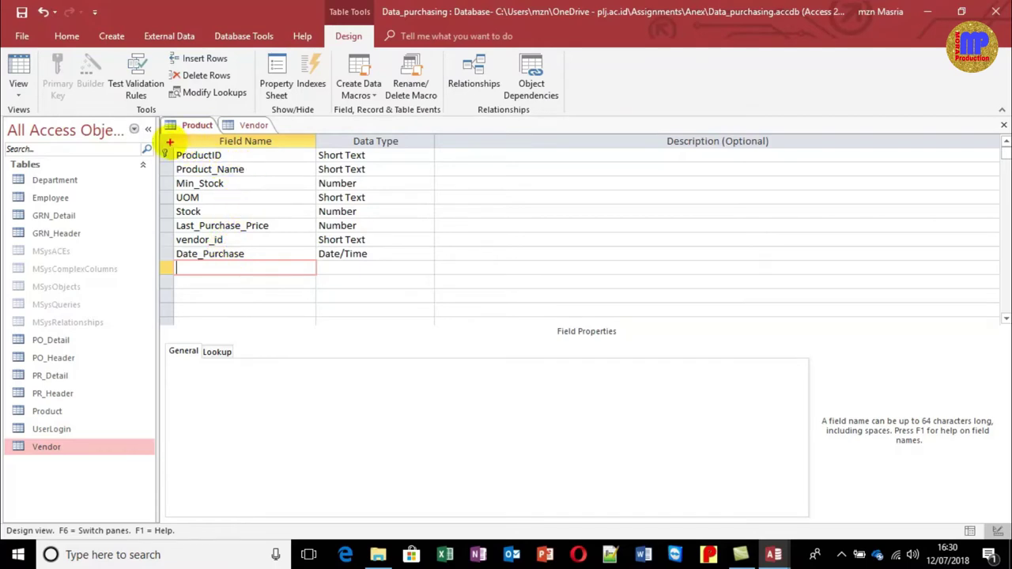
mouse_move(166, 143)
mouse_down()
mouse_move(207, 203)
mouse_move(274, 230)
mouse_move(416, 210)
mouse_move(420, 218)
mouse_up()
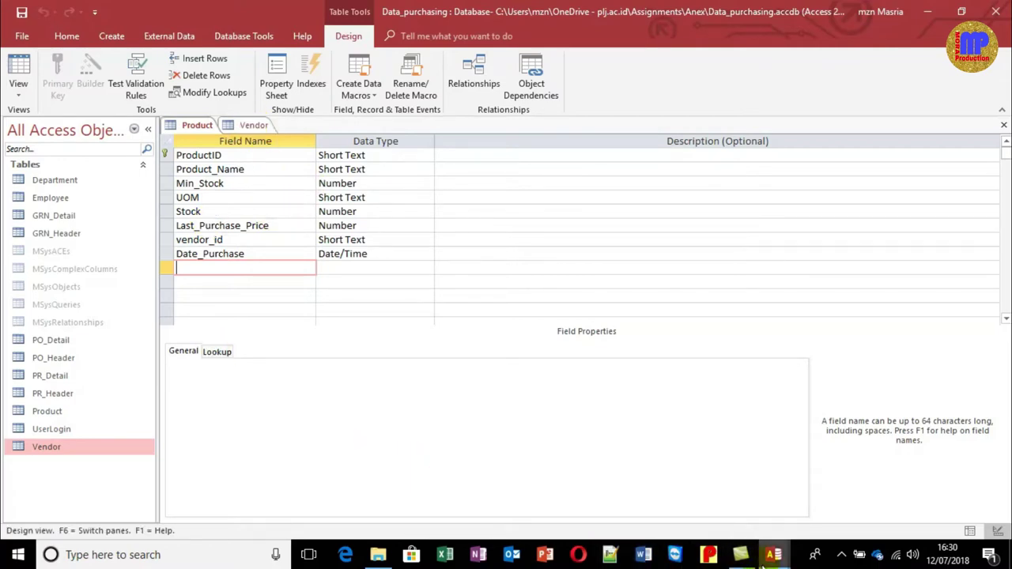
Save the Product table design, close the Product and Vendor tables and close the Data_purchasing database
key(ctrl+F4)
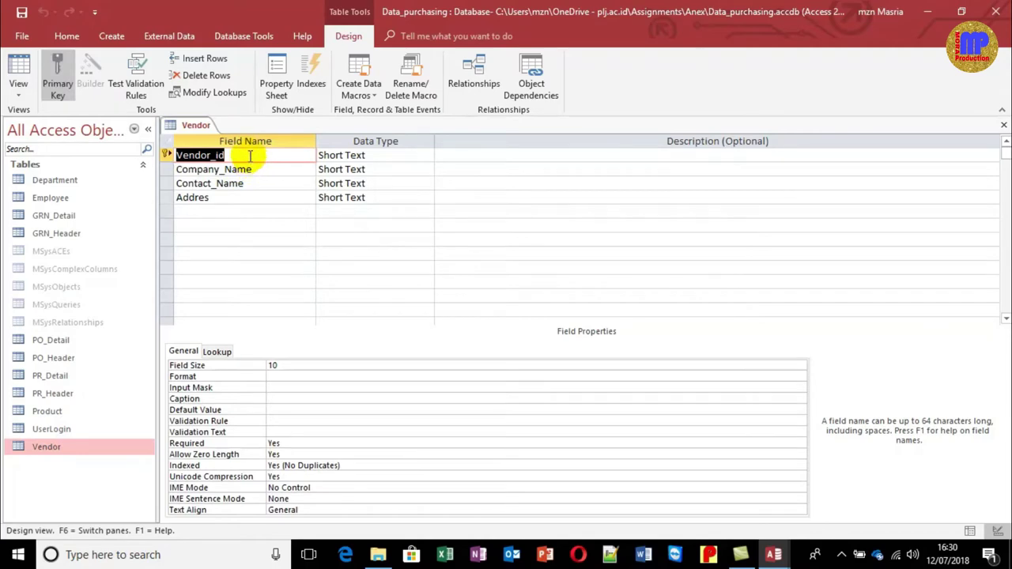
key(ctrl+F4)
click(1005, 11)
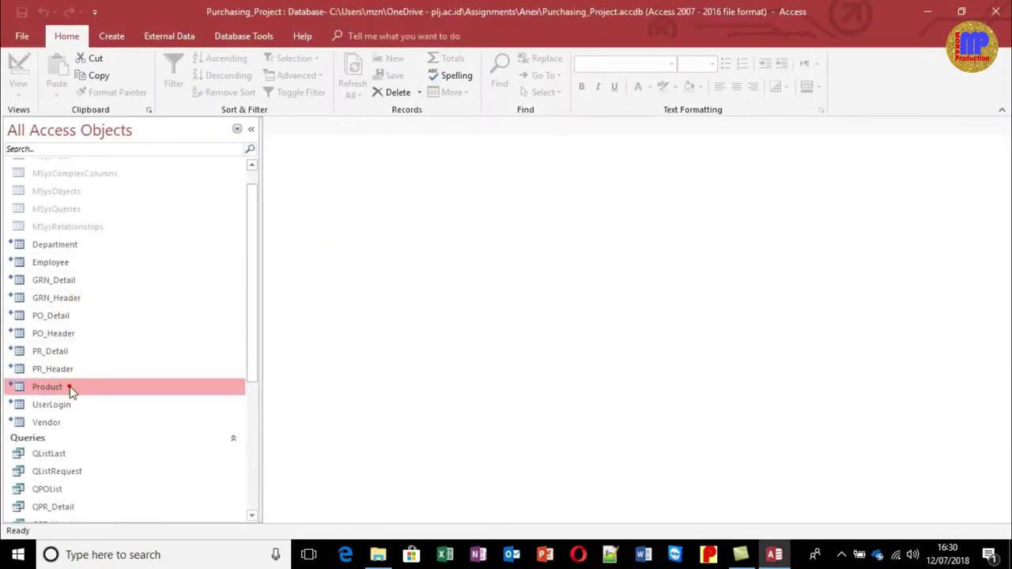
Widen the Last_Purchase_Price, vendor_id and Date_Purchase columns of the Product table to fit their headings and save the layout while closing the table
double_click(71, 386)
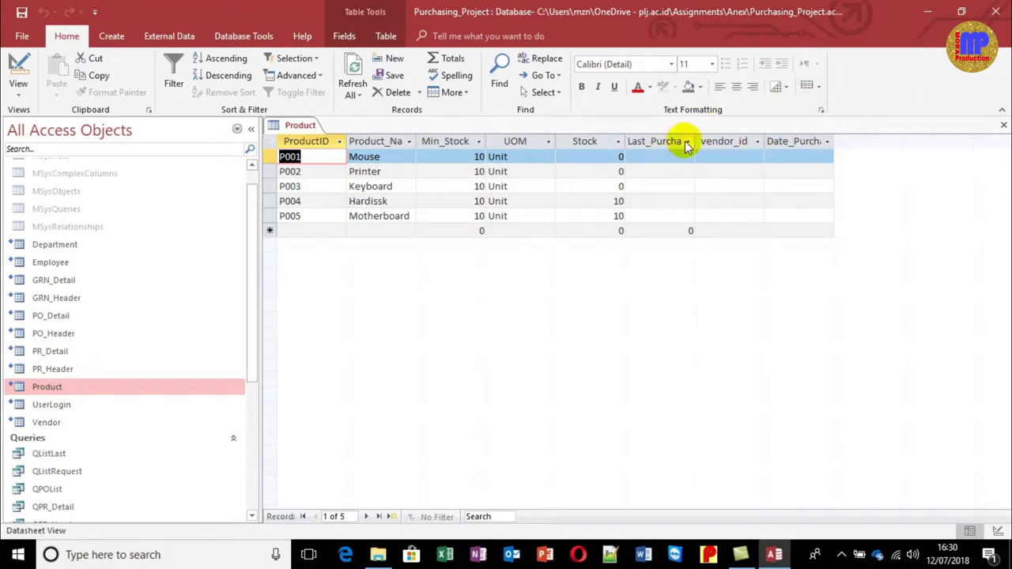
drag(695, 140, 695, 140)
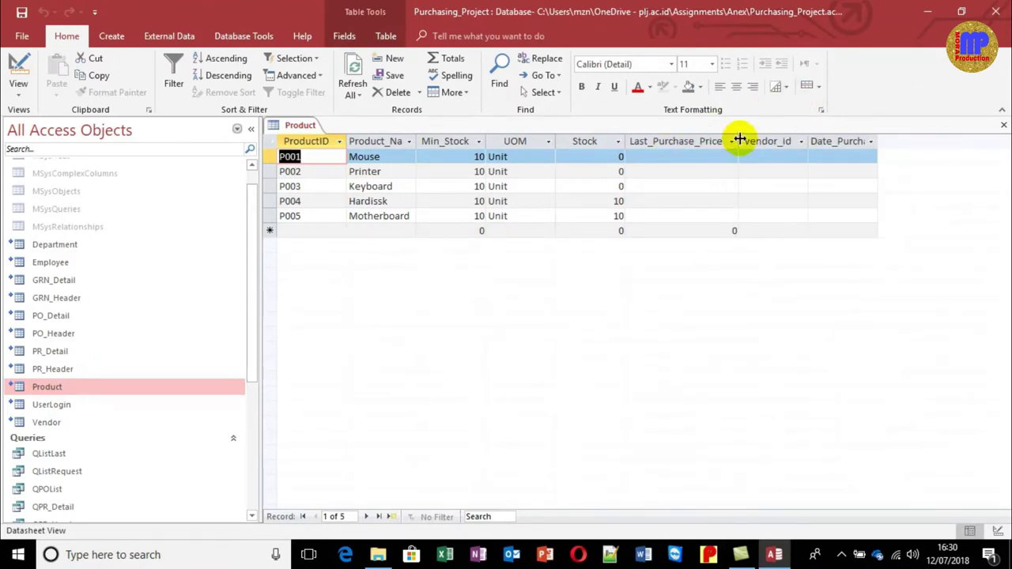
drag(807, 140, 829, 134)
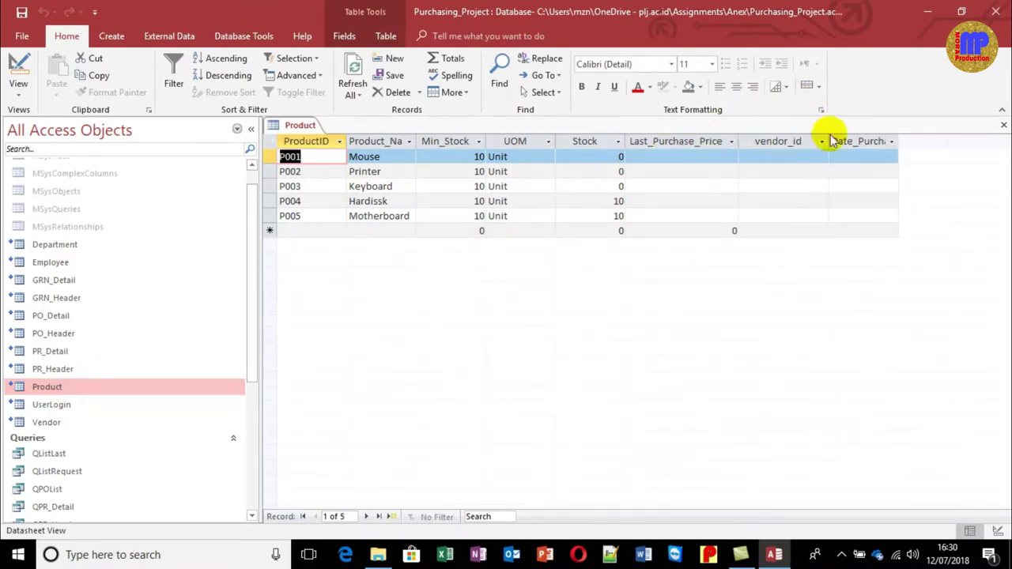
drag(902, 142, 923, 143)
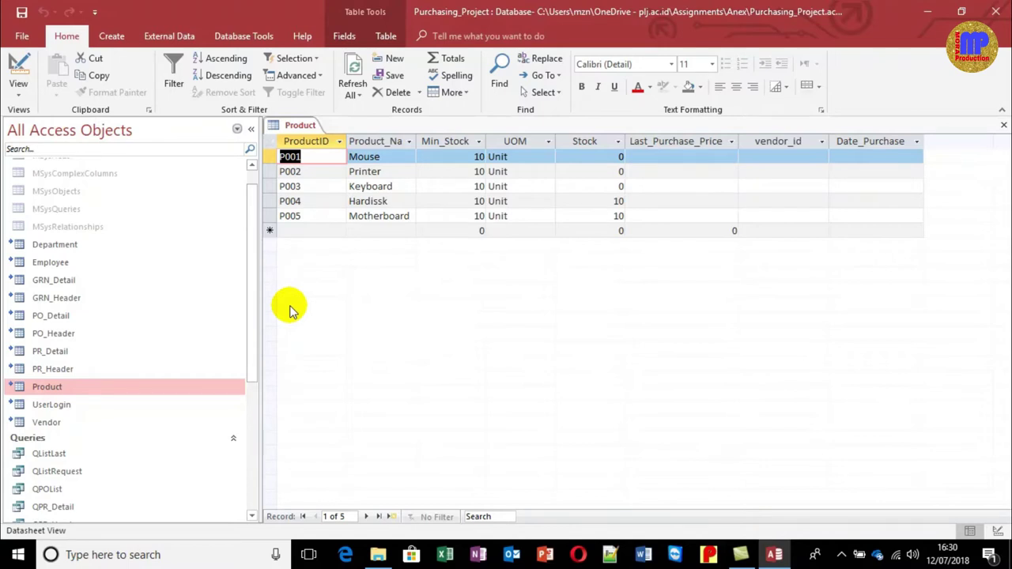
key(ctrl+w)
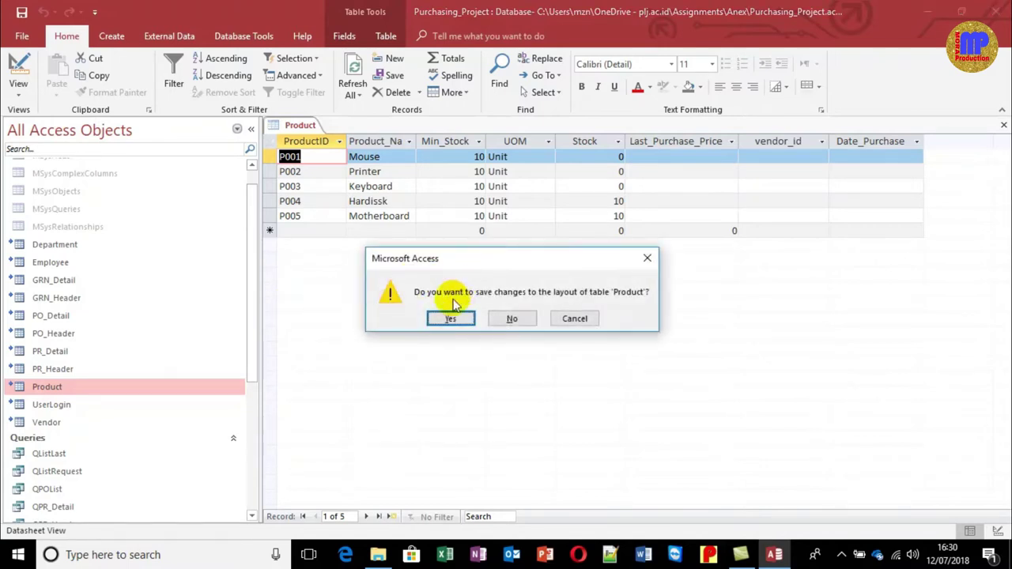
click(451, 317)
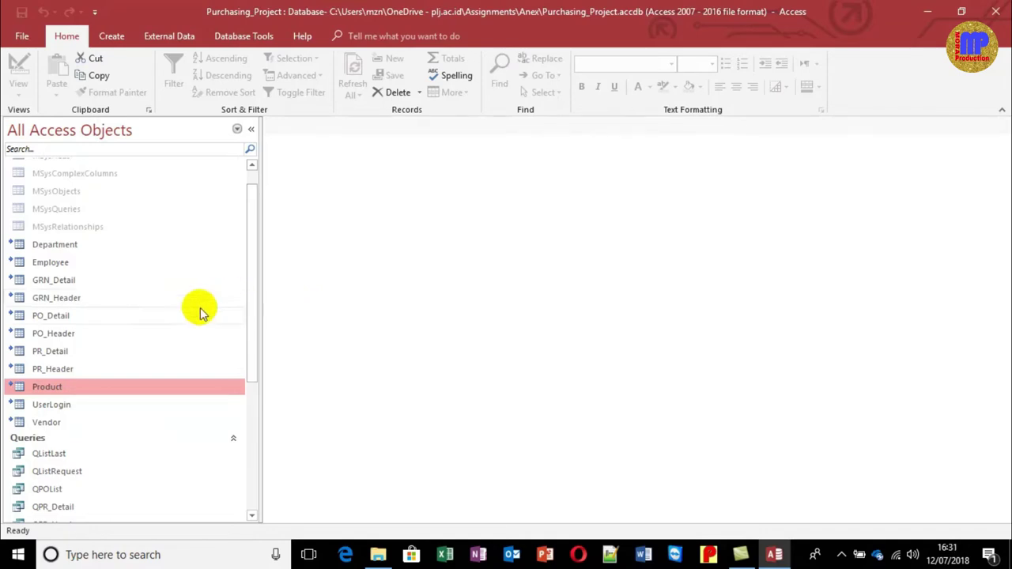
Clear the Close_date value of record PR001 in the PR_Header table and close the table
double_click(73, 369)
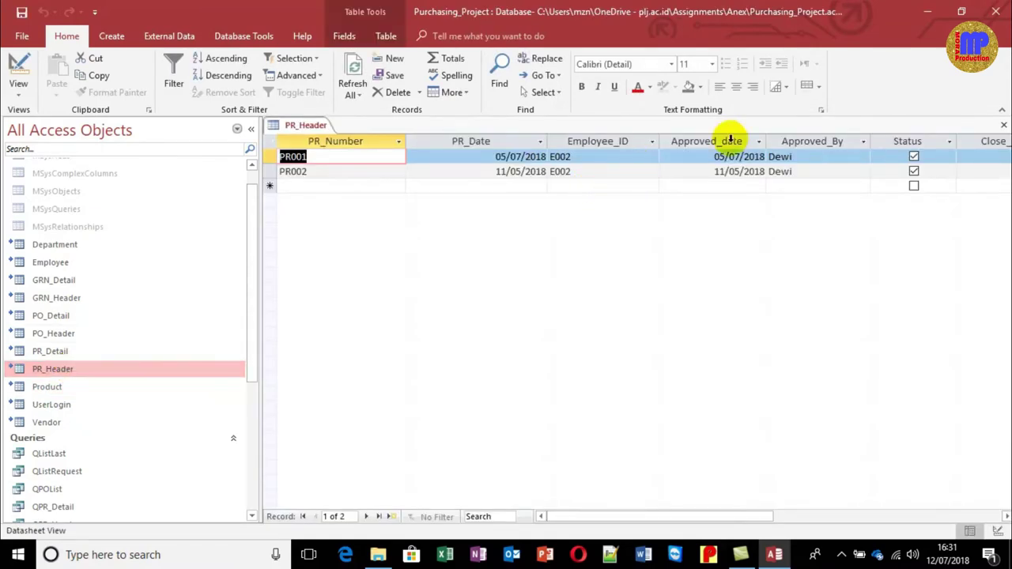
drag(578, 516, 609, 522)
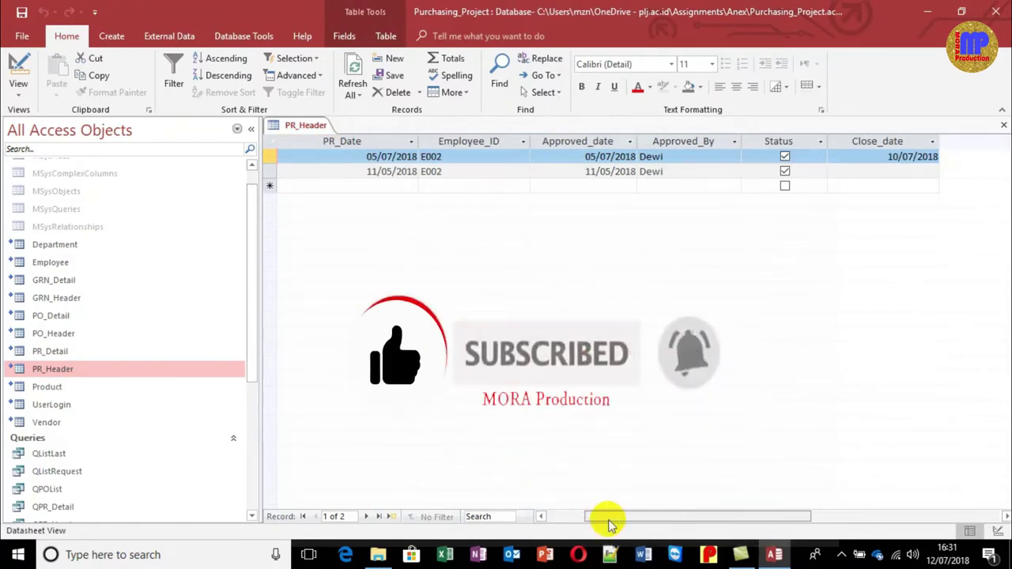
mouse_move(609, 524)
mouse_down()
mouse_move(591, 526)
mouse_move(611, 520)
mouse_up()
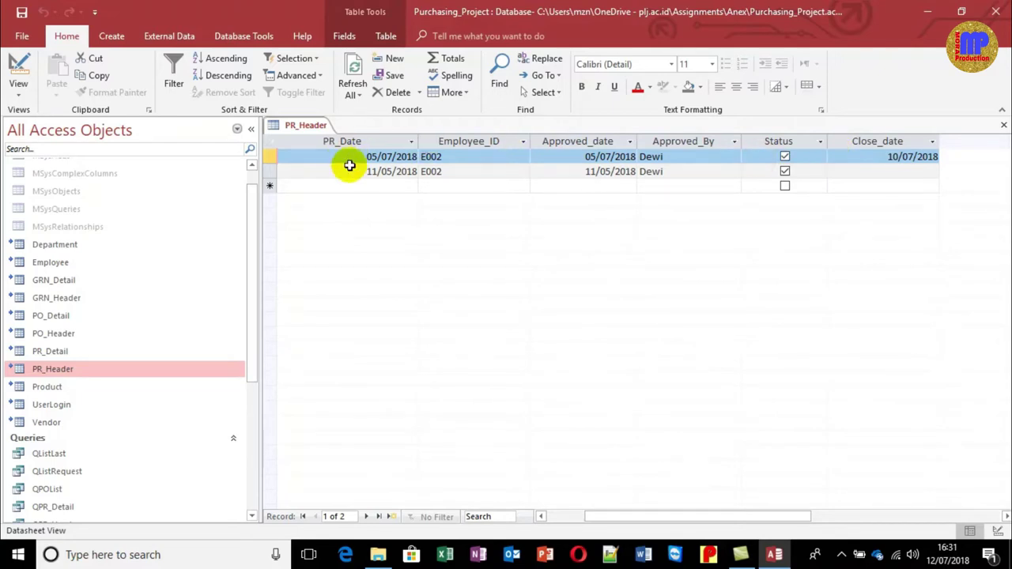
drag(672, 515, 588, 518)
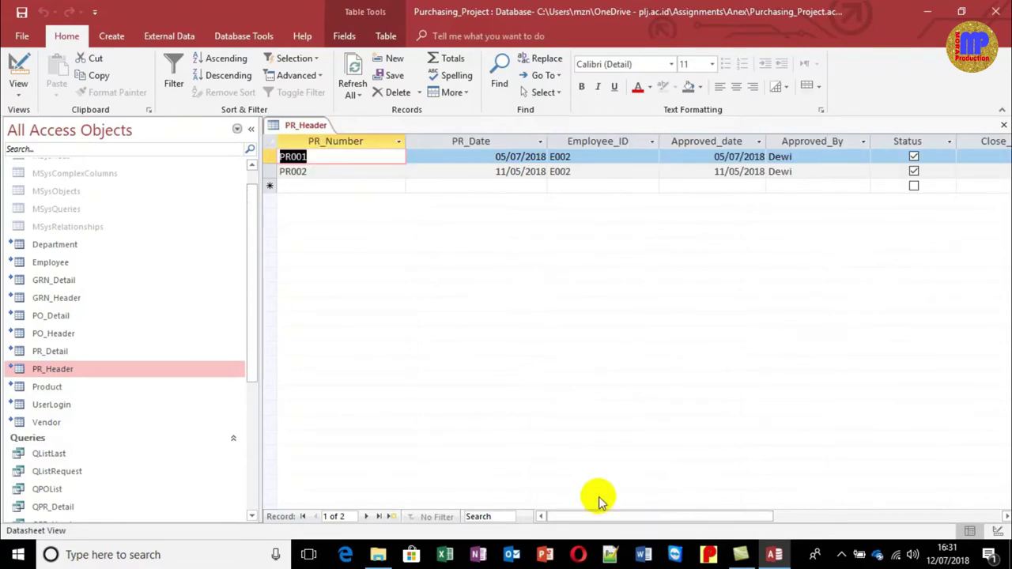
key(Tab)
key(Tab)
key(Tab)
key(Tab)
key(Tab)
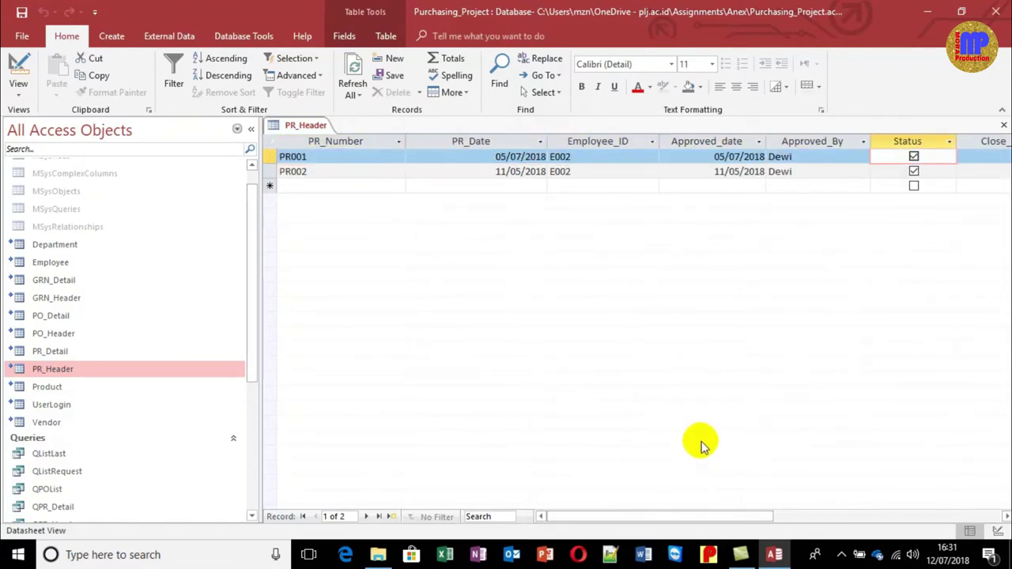
key(Tab)
key(Delete)
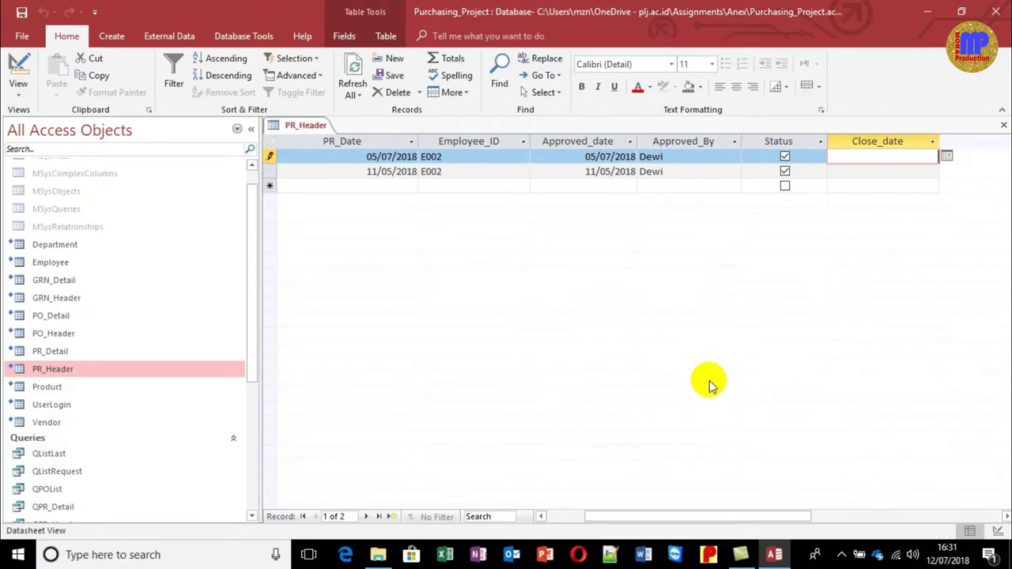
click(679, 171)
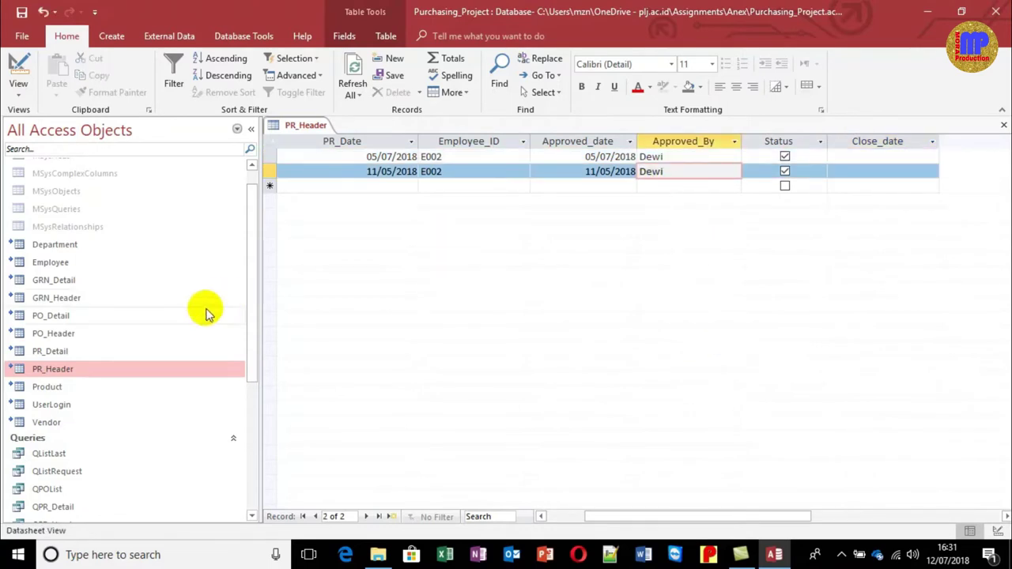
key(ctrl+w)
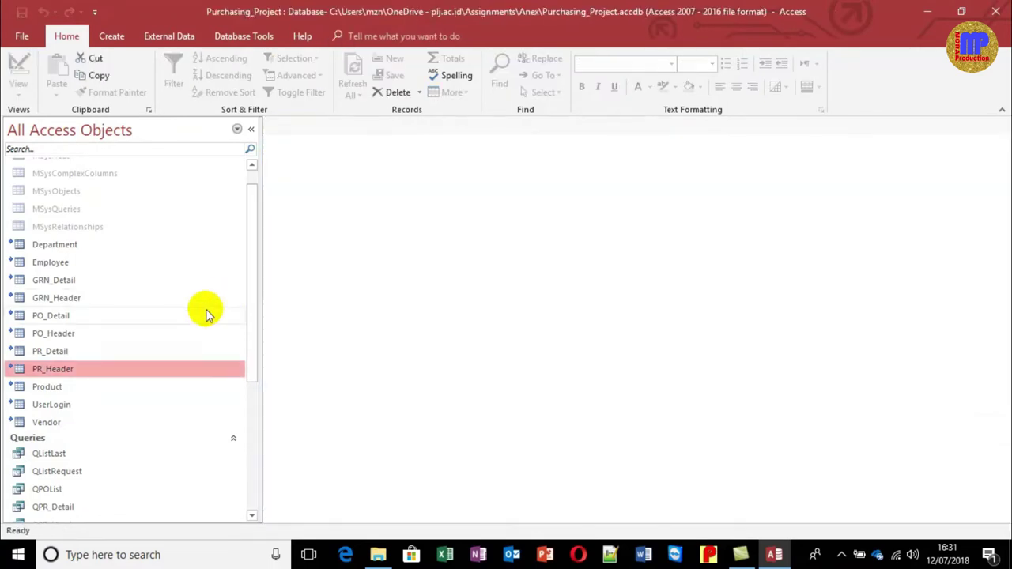
Delete all records from the PO_Detail table and close it
double_click(68, 317)
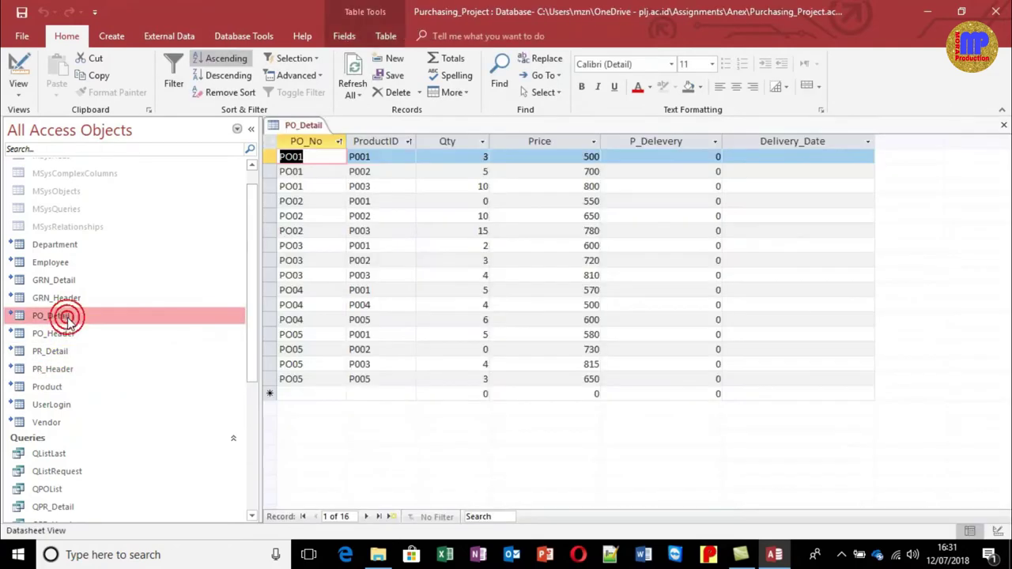
key(ctrl+a)
key(ctrl+x)
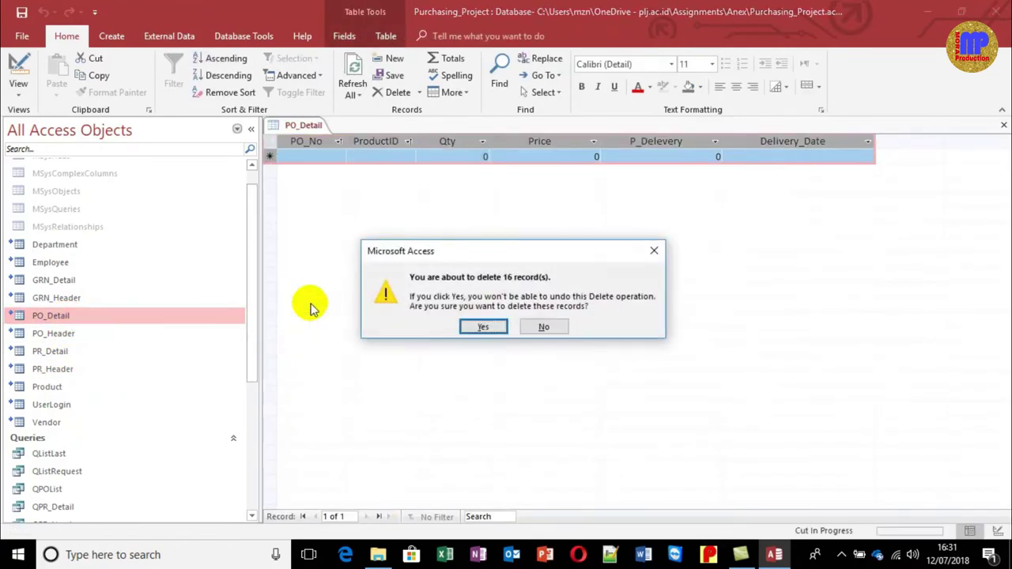
key(Return)
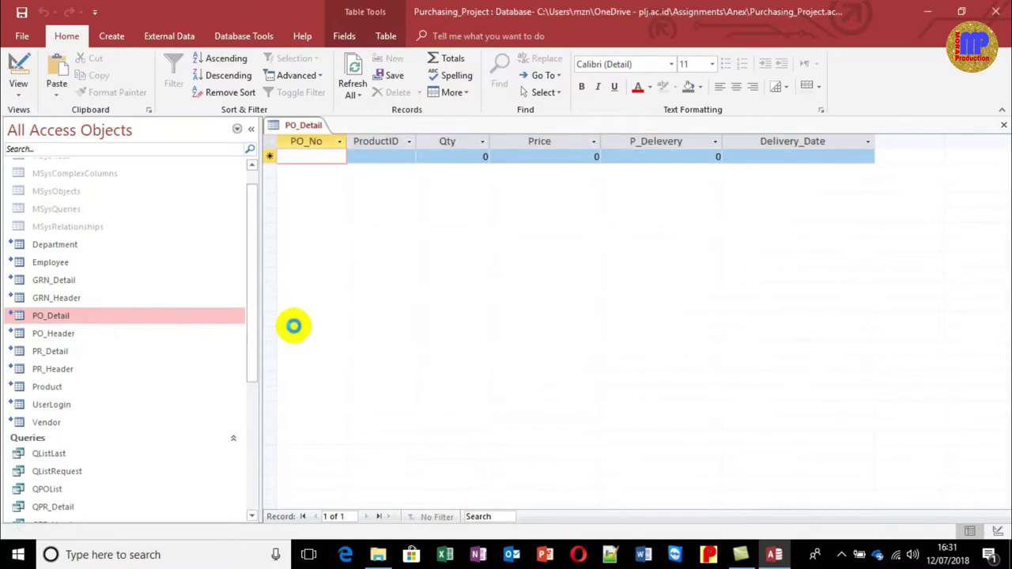
key(ctrl+w)
Delete all records from the PO_Header table and close it
double_click(97, 340)
key(ctrl+a)
key(ctrl+x)
key(Return)
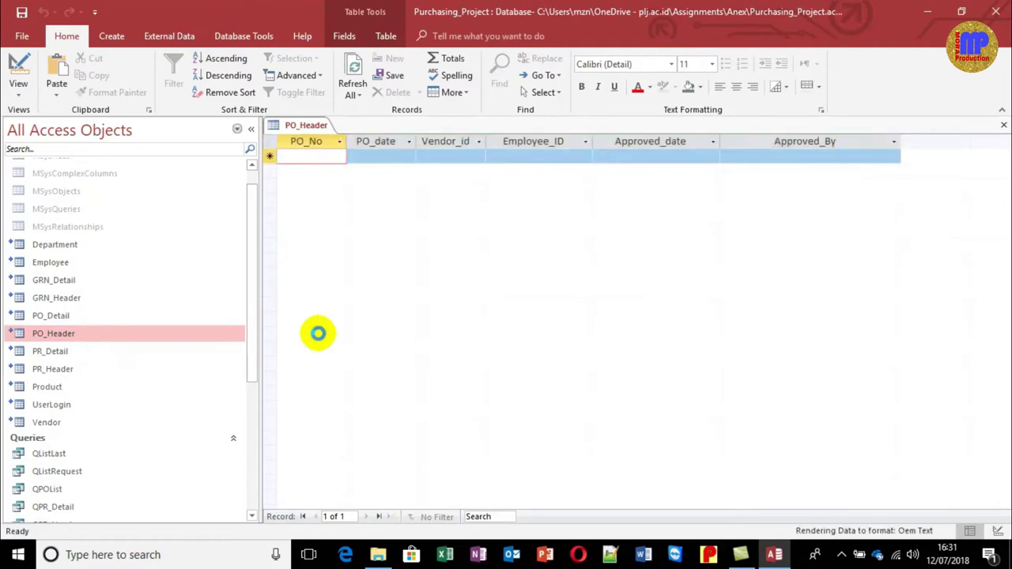
key(ctrl+w)
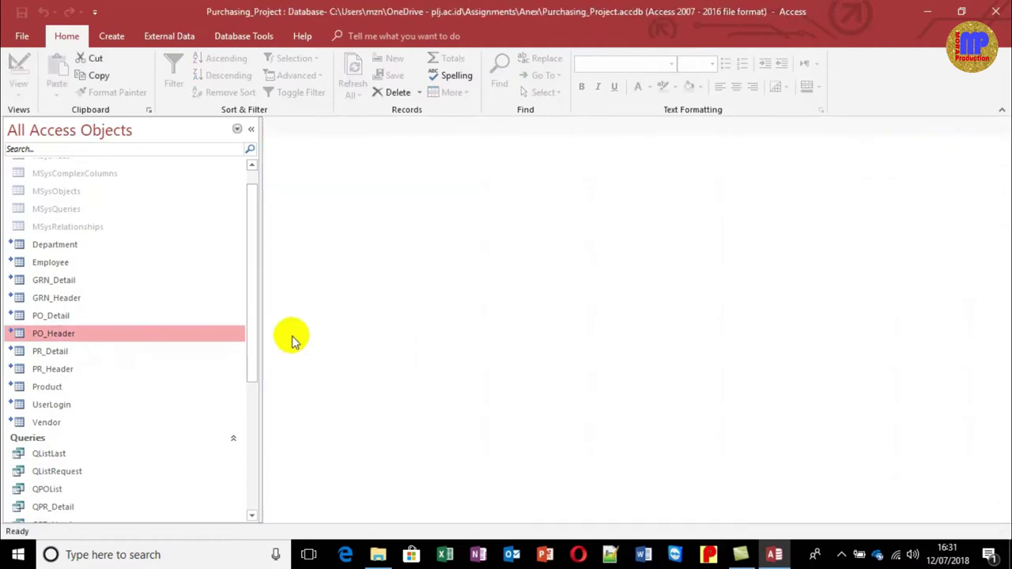
Open PR_Header and PR_Detail, sort PR_Detail by PR_Number in ascending order, and close both tables
double_click(72, 377)
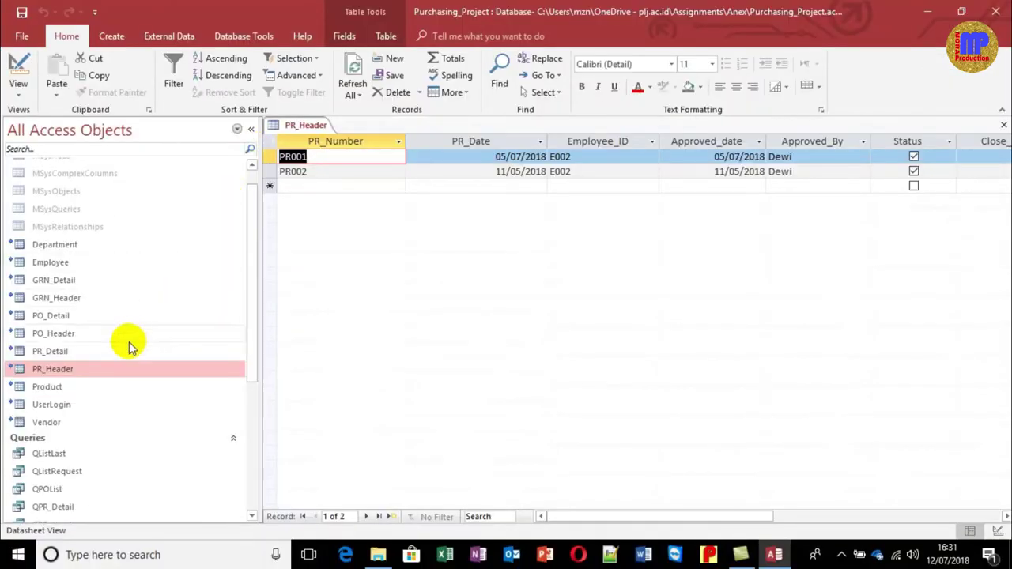
double_click(121, 353)
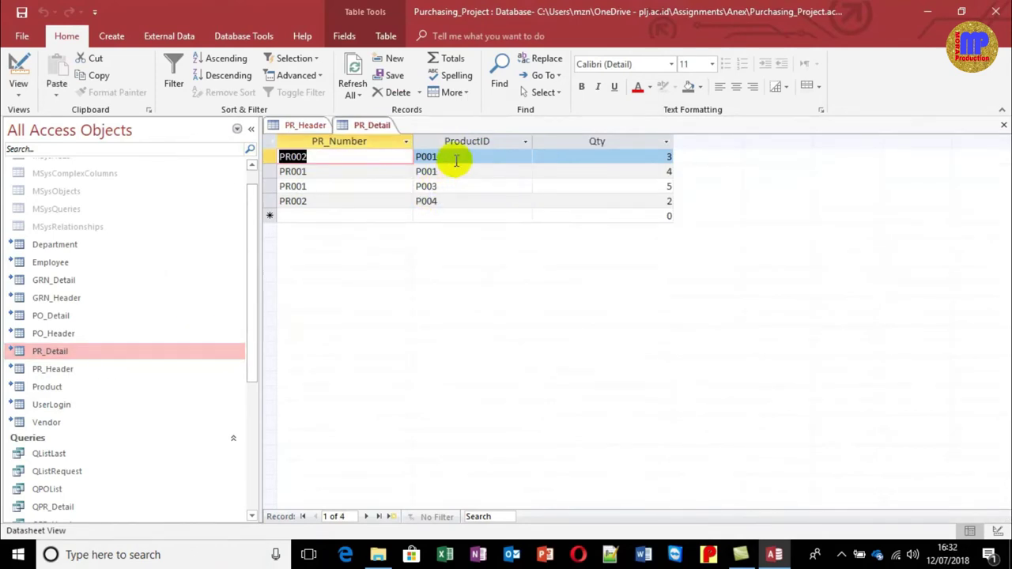
click(202, 61)
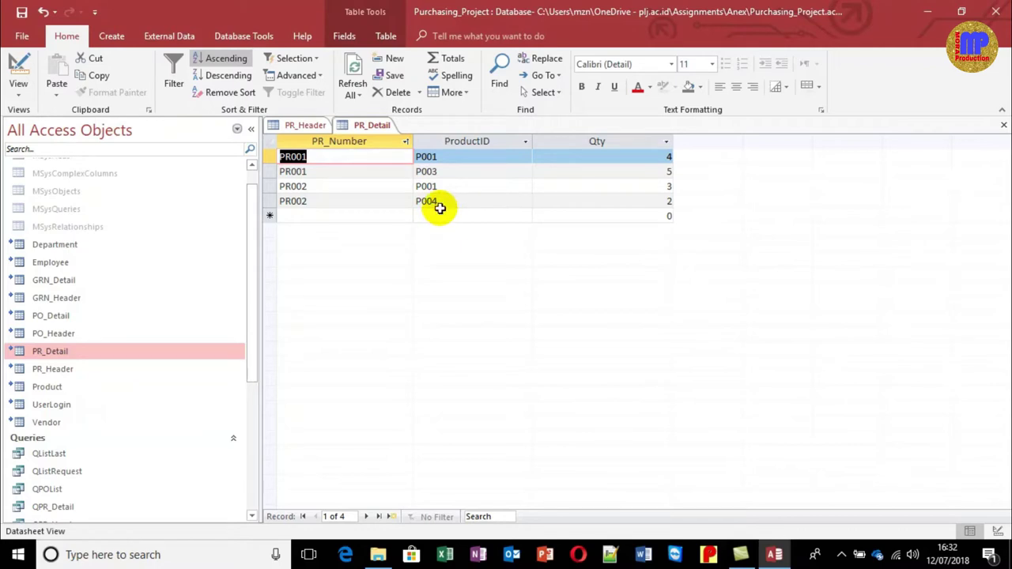
key(ctrl+w)
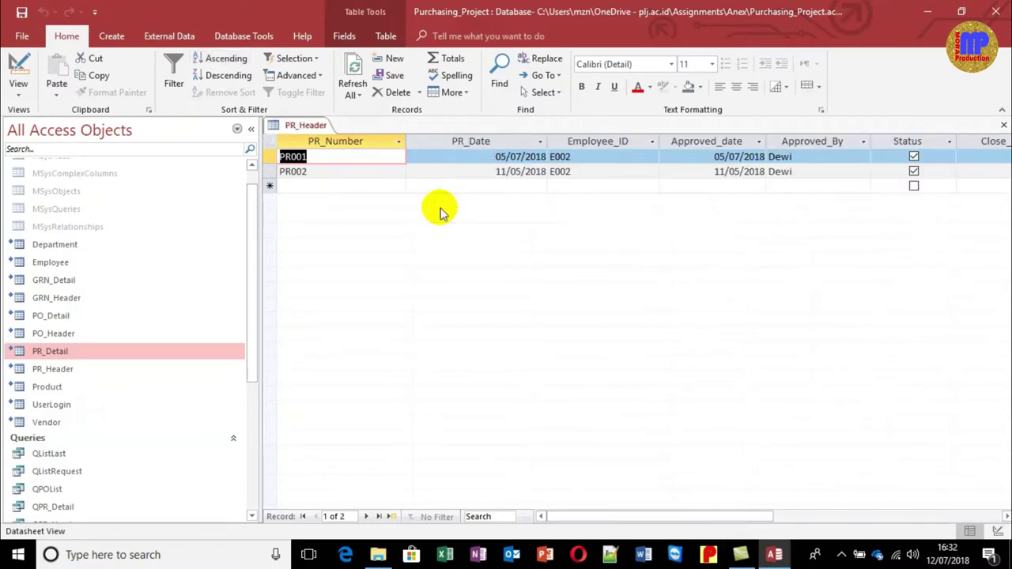
key(ctrl+w)
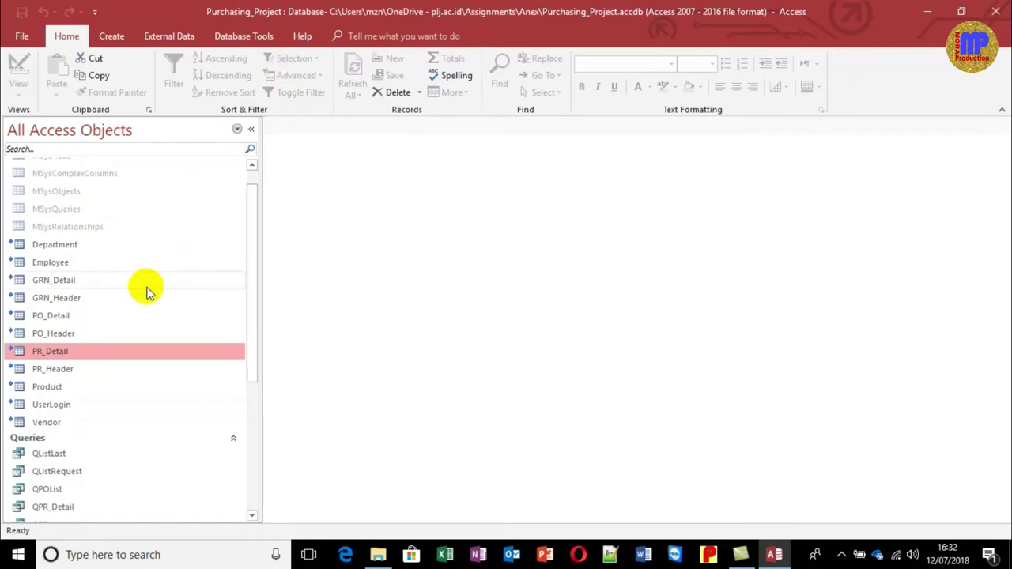
Narrow the PR_Date, Employee_ID and Approved_date columns of the PR_Header table and save the layout while closing the table
double_click(70, 375)
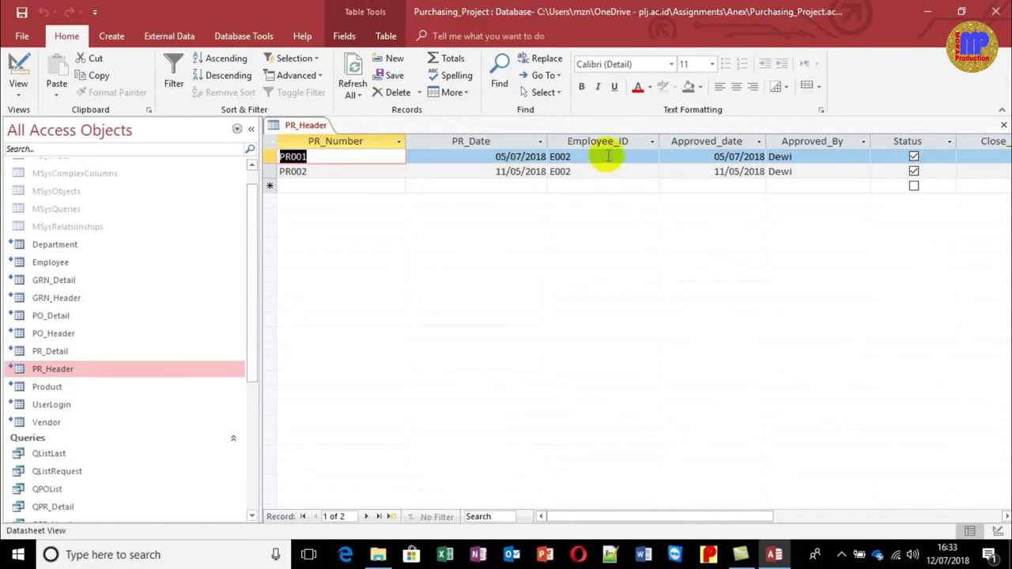
drag(548, 140, 501, 141)
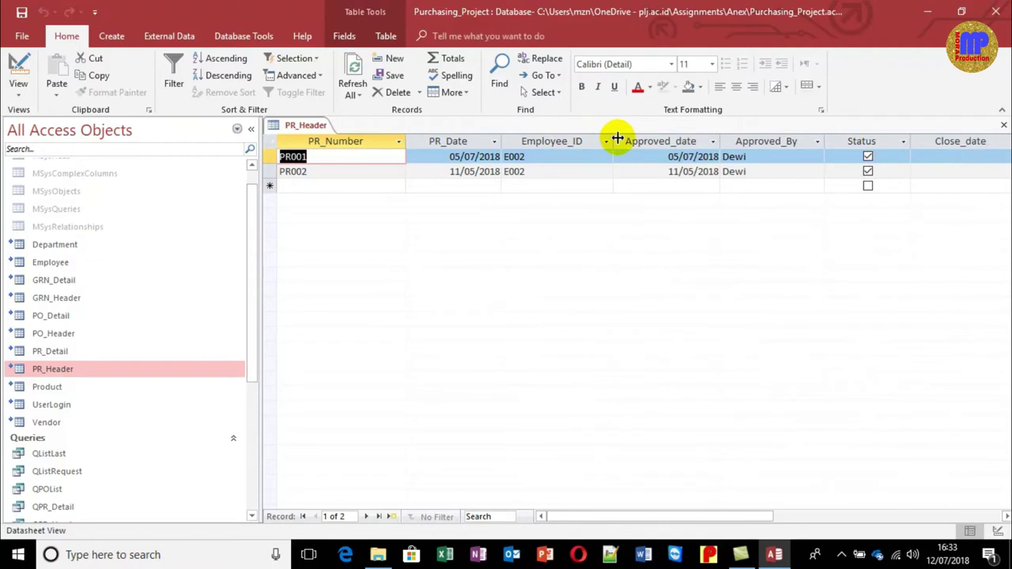
drag(618, 139, 603, 139)
drag(712, 142, 693, 141)
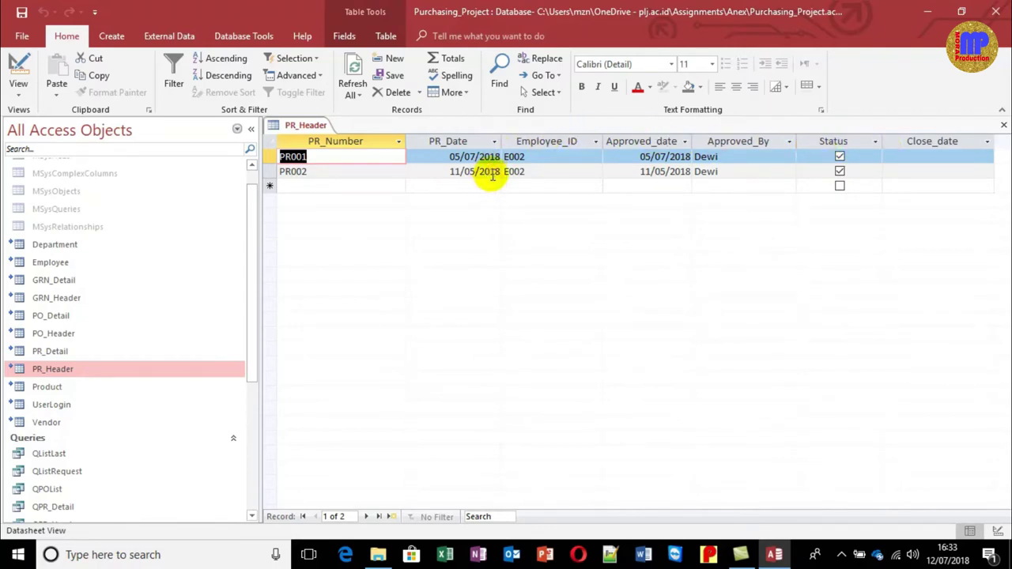
key(ctrl+w)
click(459, 318)
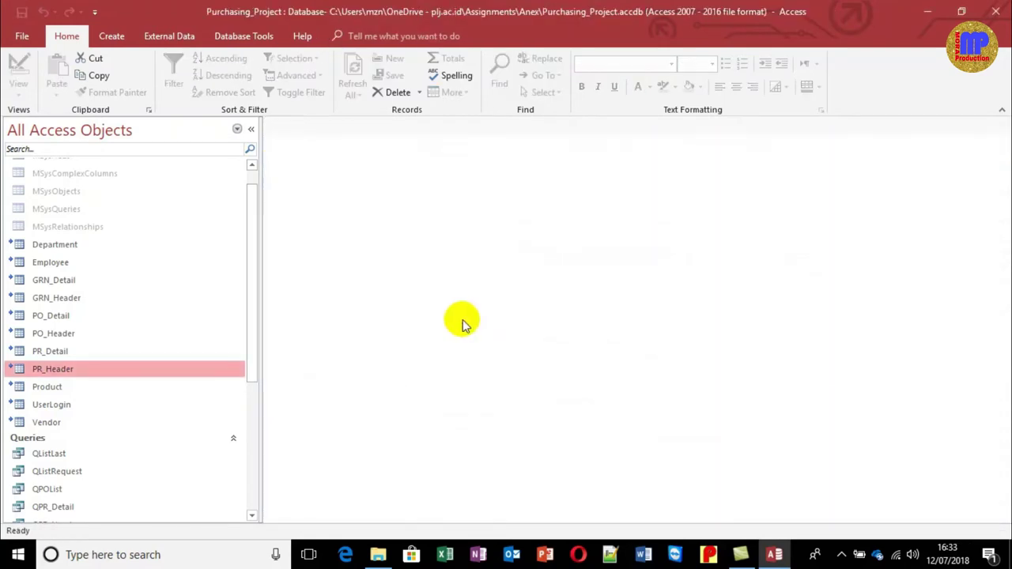
Compare the quantities requested for product P001 under PR001 and PR002 in the PR_Detail table and close the table
double_click(98, 353)
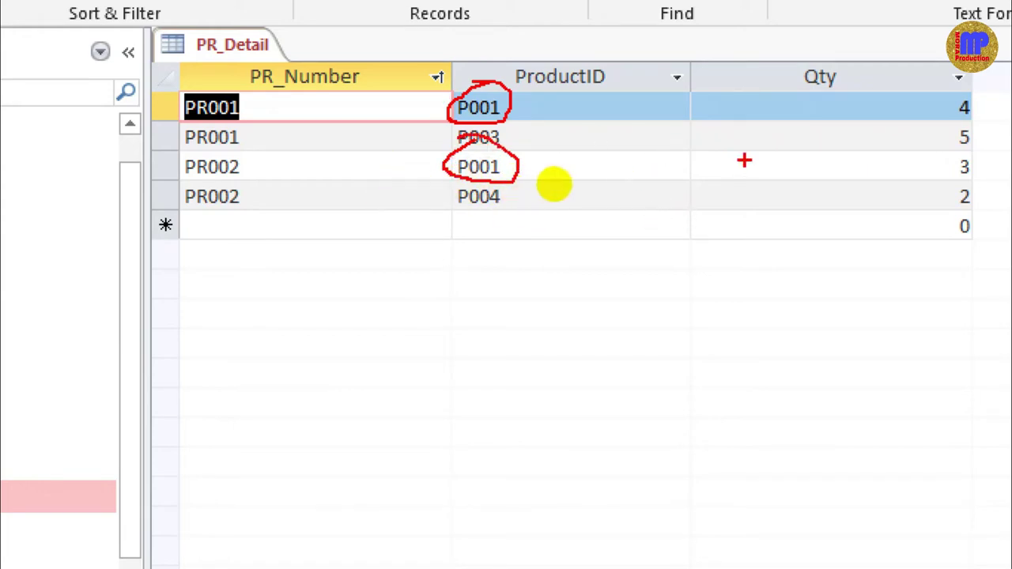
mouse_move(960, 151)
mouse_down()
mouse_move(940, 178)
mouse_move(974, 161)
mouse_up()
mouse_move(967, 93)
mouse_down()
mouse_move(946, 94)
mouse_move(978, 97)
mouse_up()
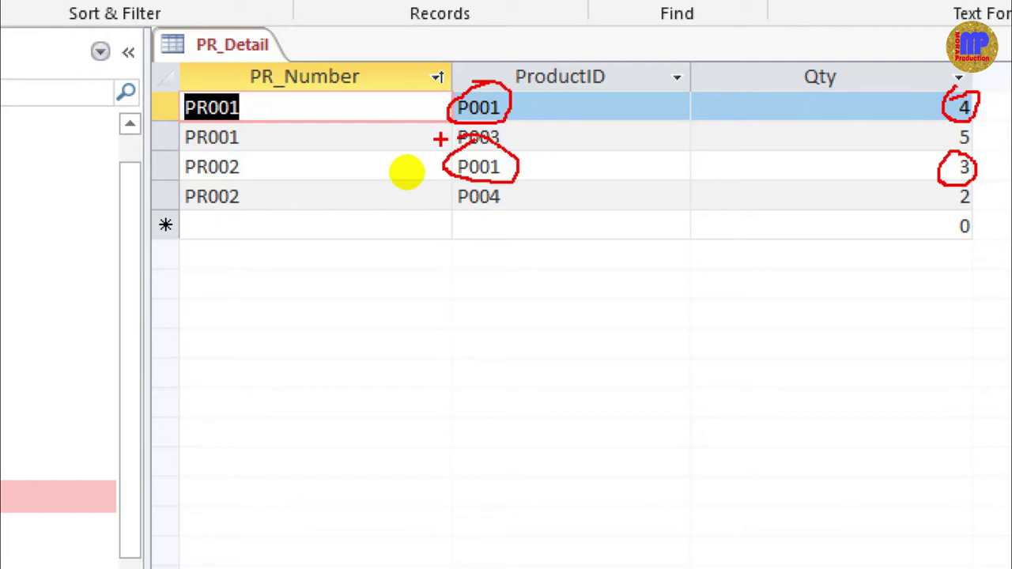
drag(273, 47, 154, 202)
mouse_move(263, 201)
mouse_down()
mouse_move(373, 181)
mouse_move(327, 129)
mouse_move(467, 106)
mouse_up()
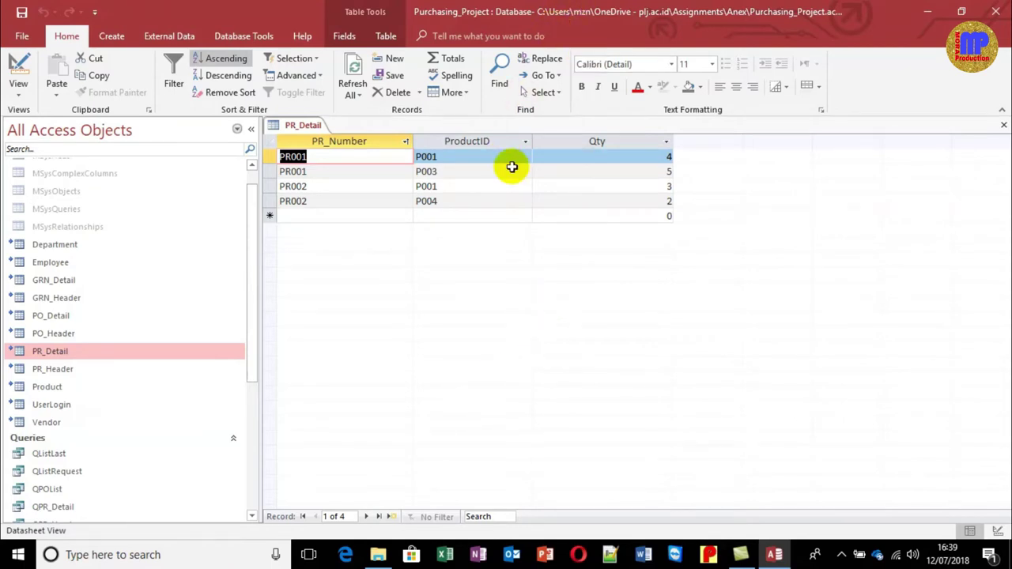
key(ctrl+w)
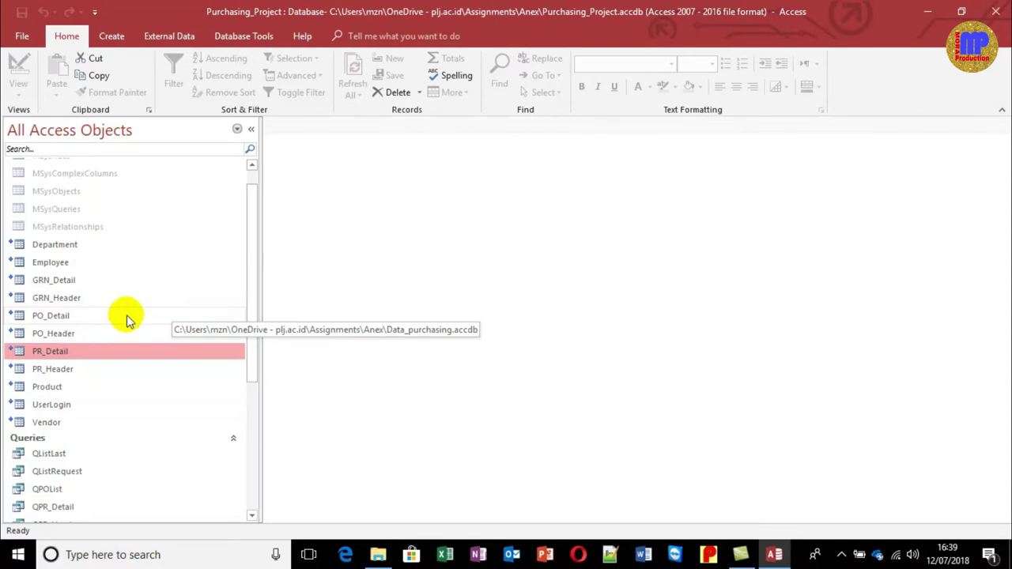
Narrow the Qty column of the PR_Detail table and save the layout while closing the table
double_click(77, 353)
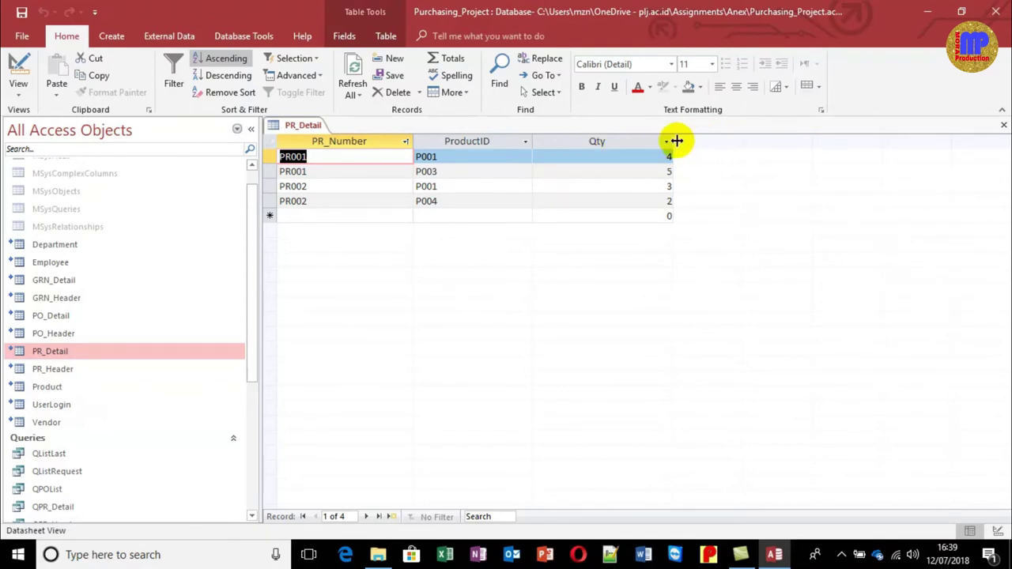
drag(673, 143, 615, 141)
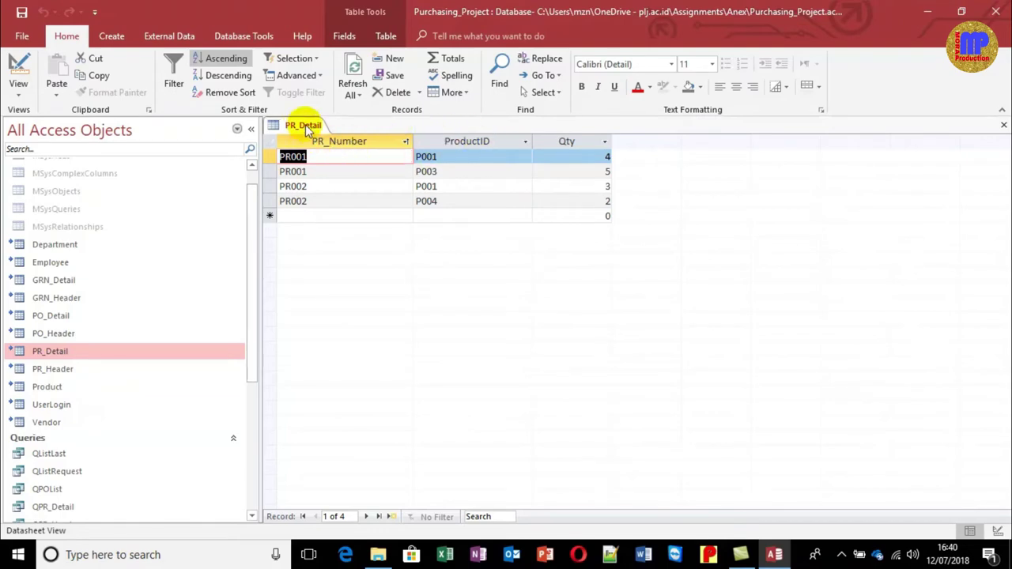
key(ctrl+w)
click(447, 316)
Open the Data_purchasing.accdb database from the Anex folder and open its PR_Detail table in design view
click(378, 555)
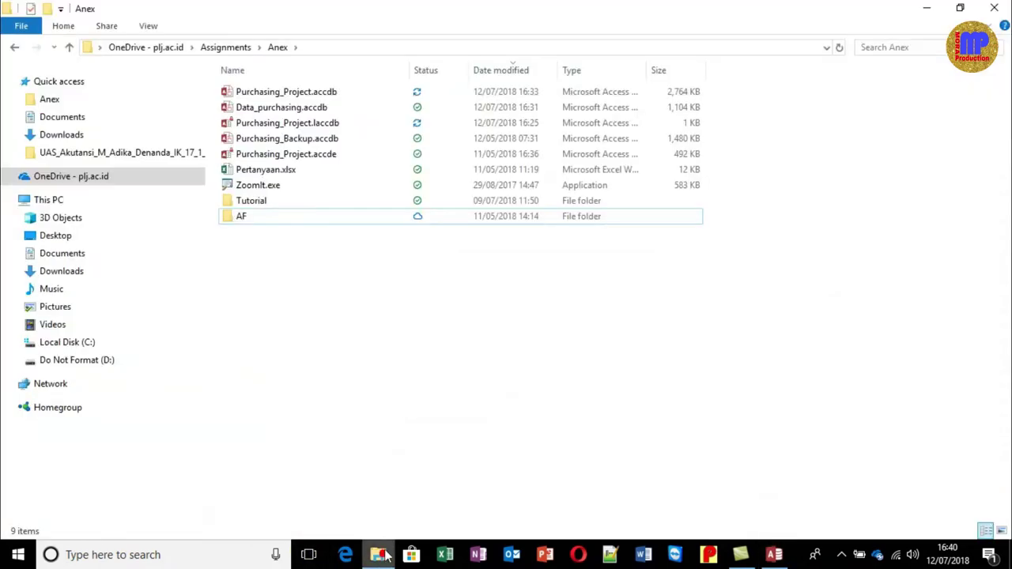
click(329, 109)
double_click(329, 108)
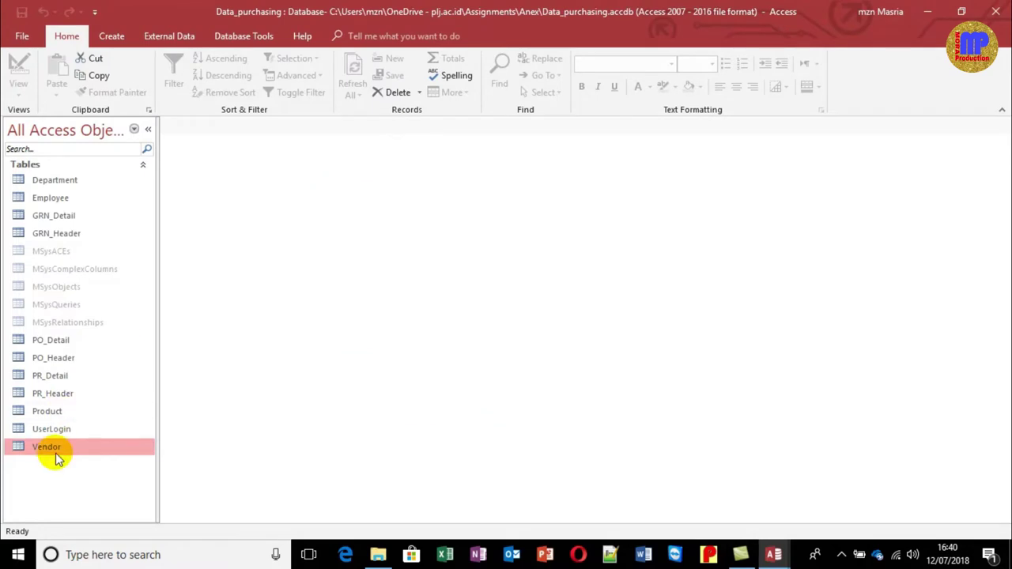
click(57, 377)
right_click(60, 379)
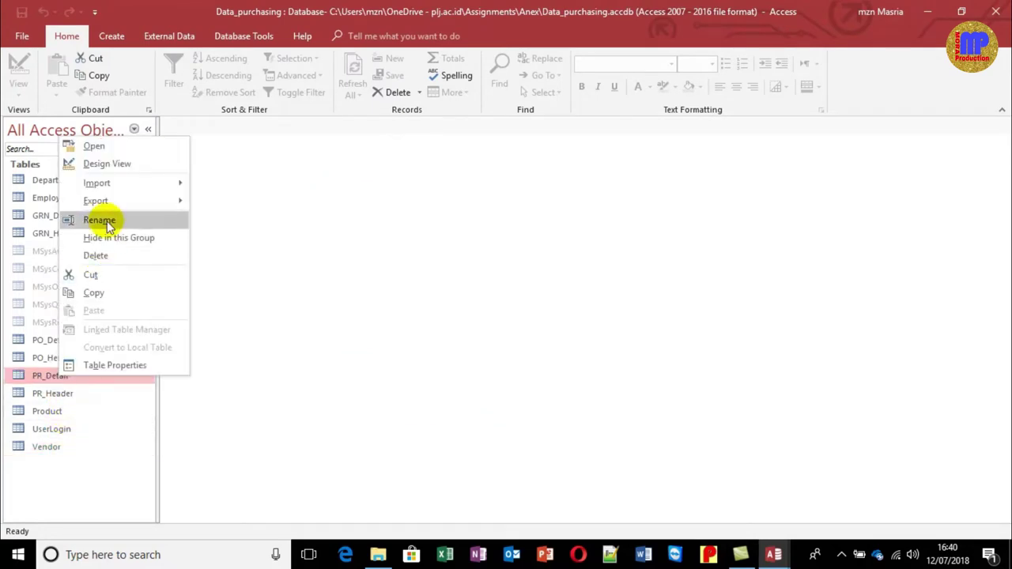
click(118, 165)
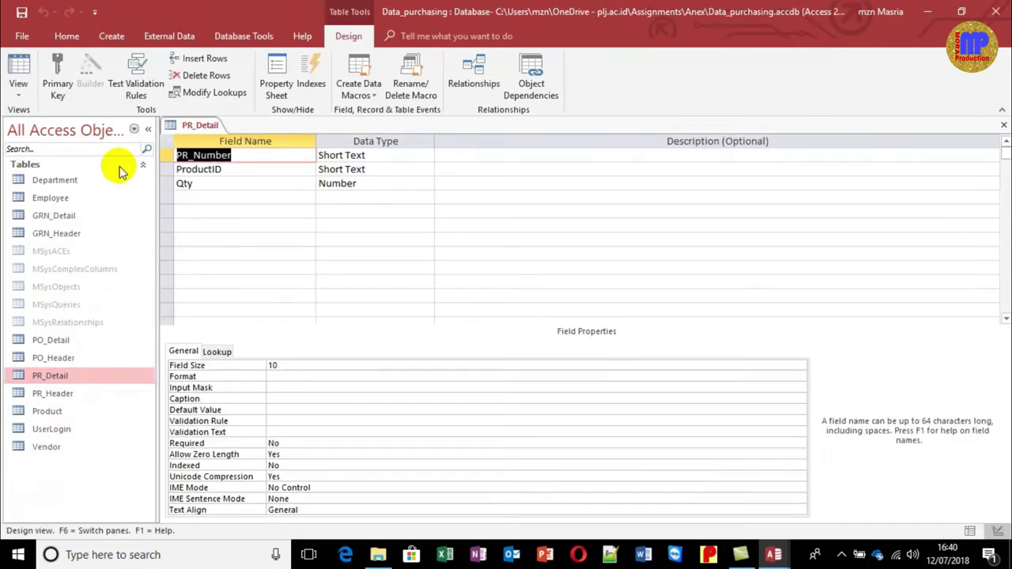
Add a Process_PO field of data type Number with field size Byte below the Qty field
click(197, 194)
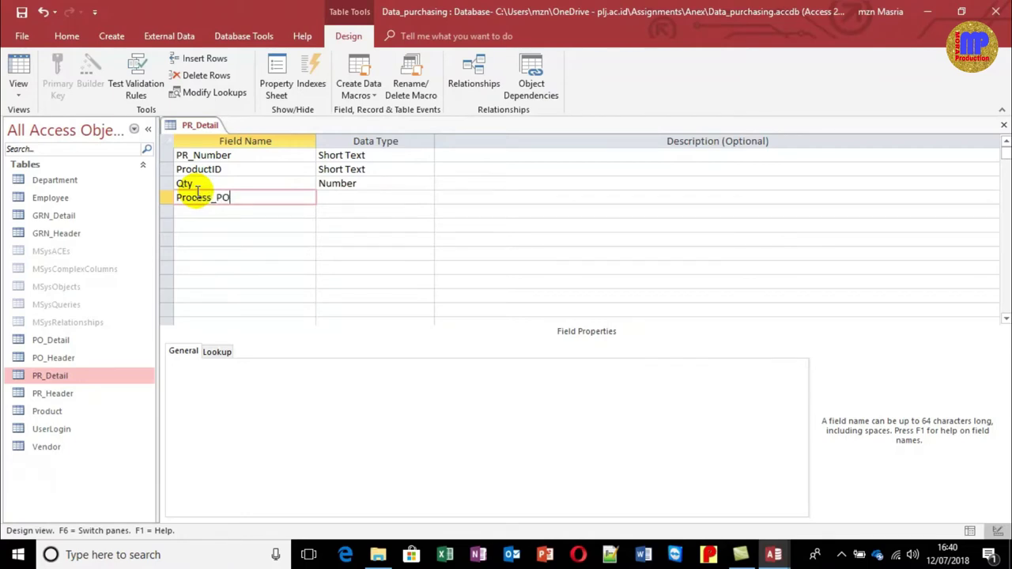
key(Tab)
text(nu)
key(Tab)
double_click(303, 364)
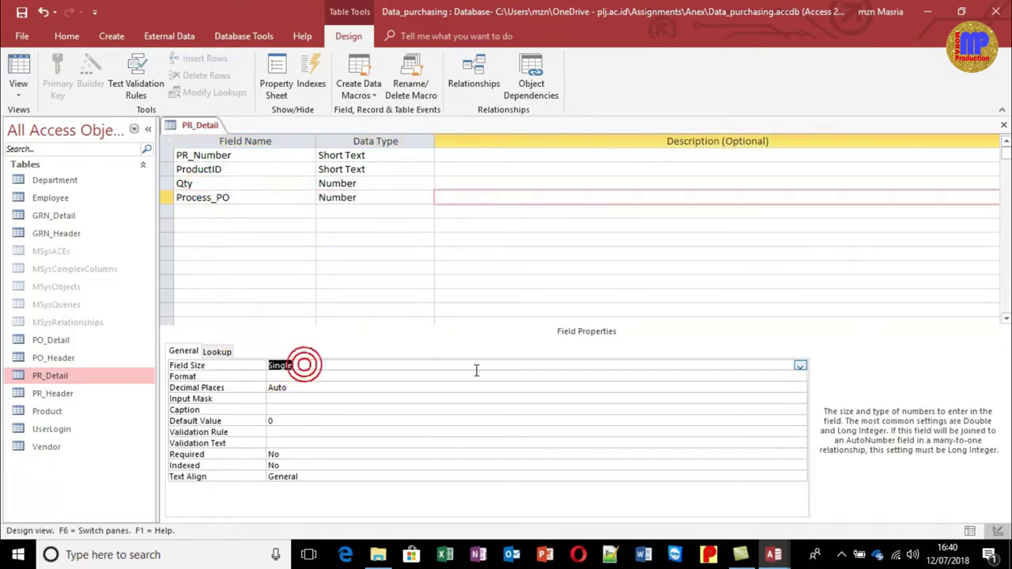
click(801, 365)
click(669, 376)
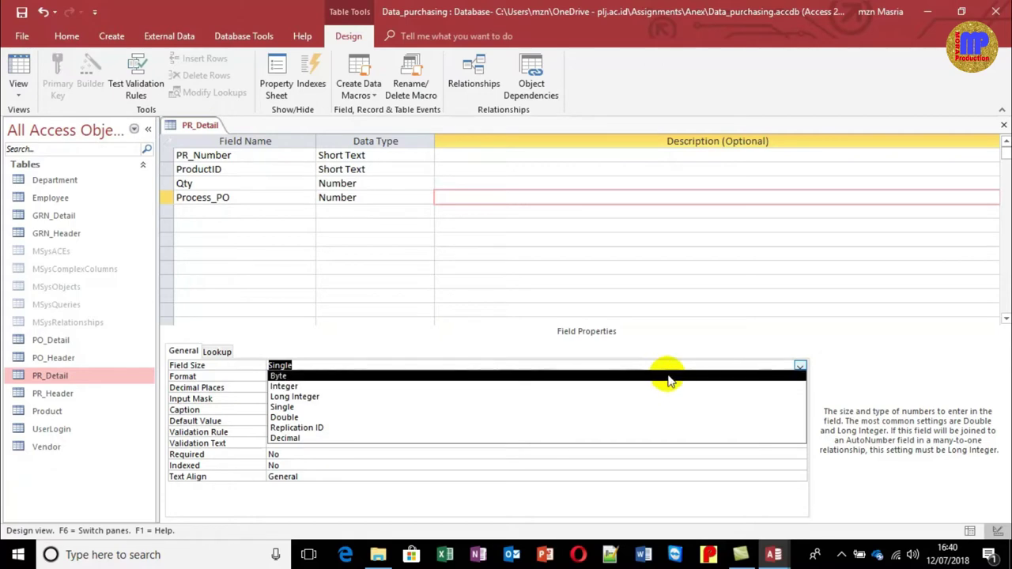
click(398, 198)
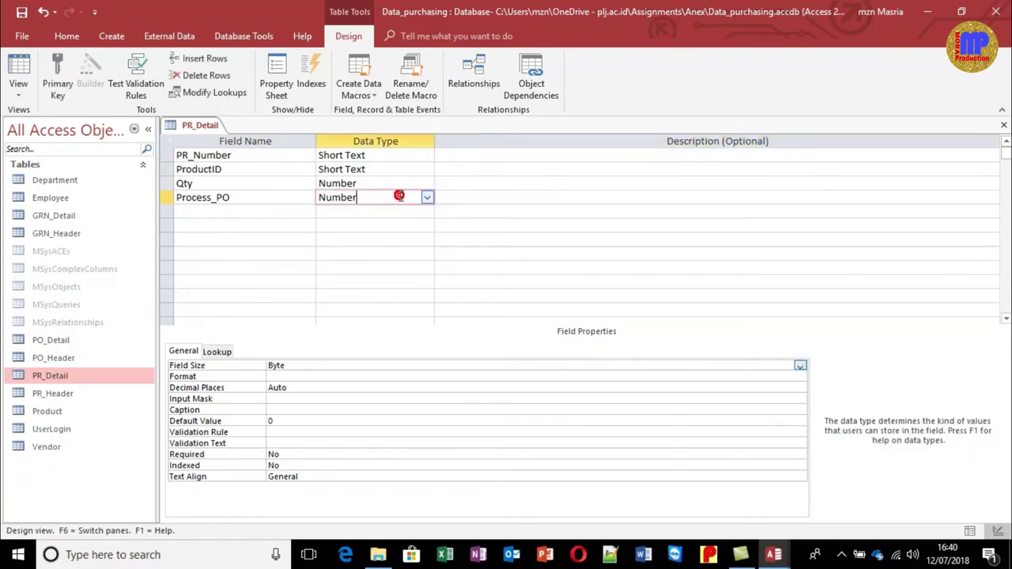
Save and close the PR_Detail design, then check the Process_PO column among the table's records and close it
click(285, 197)
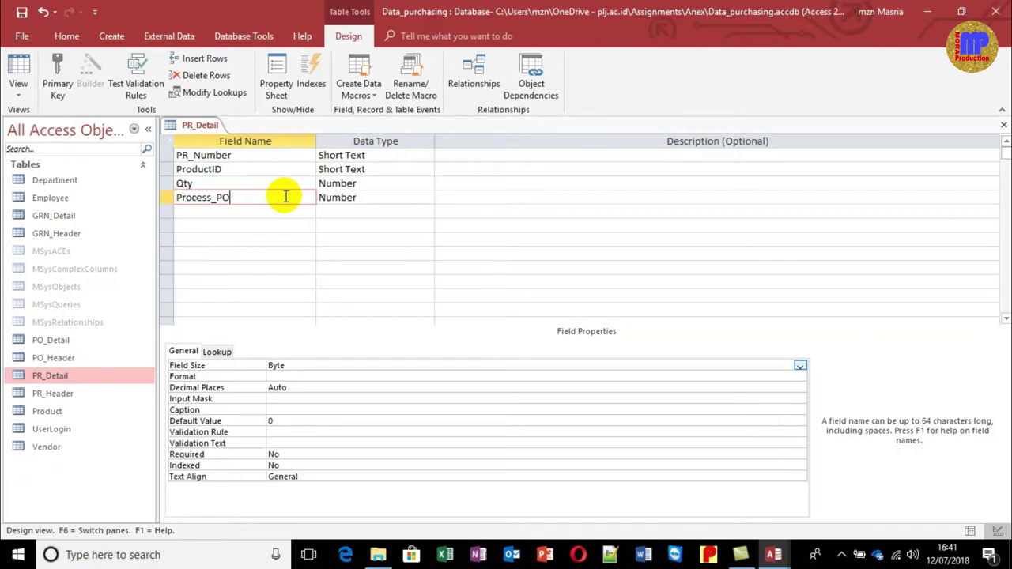
click(387, 195)
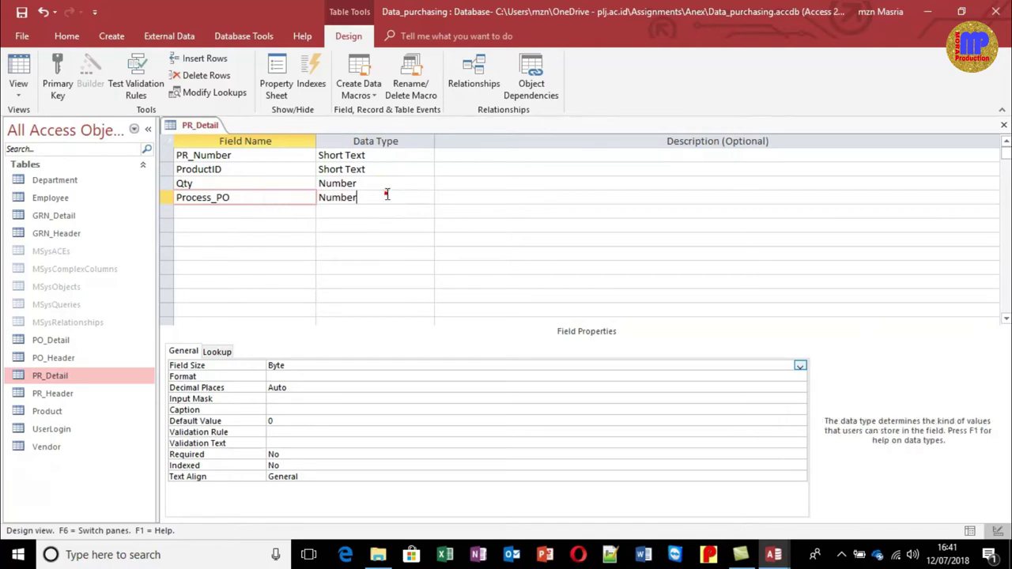
click(294, 420)
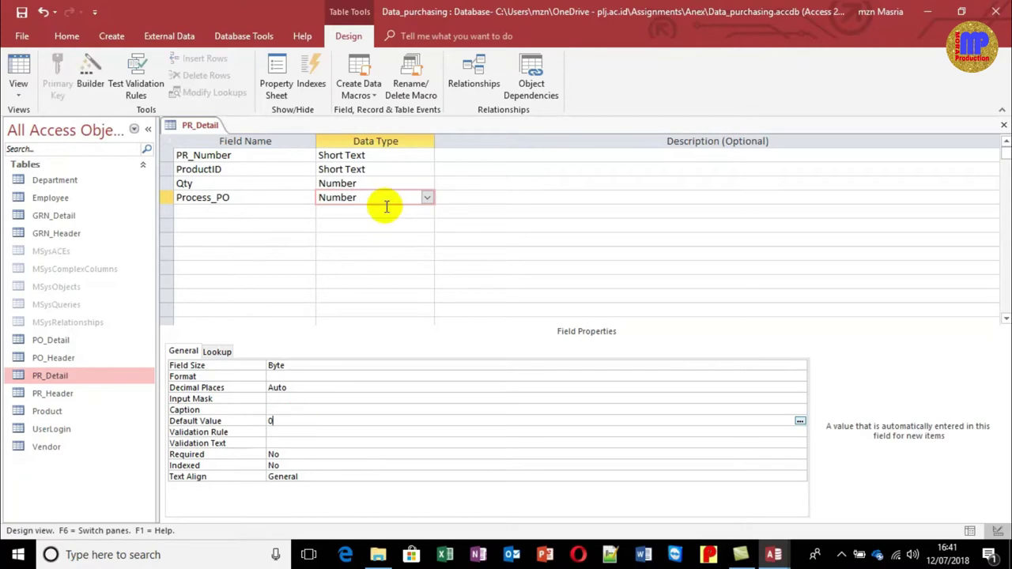
key(ctrl+w)
click(455, 317)
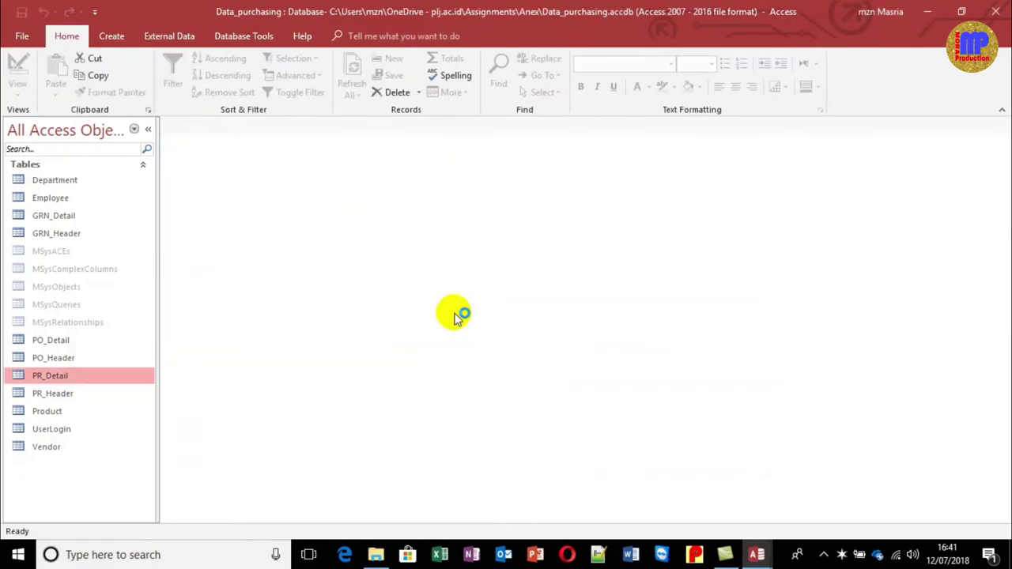
double_click(103, 375)
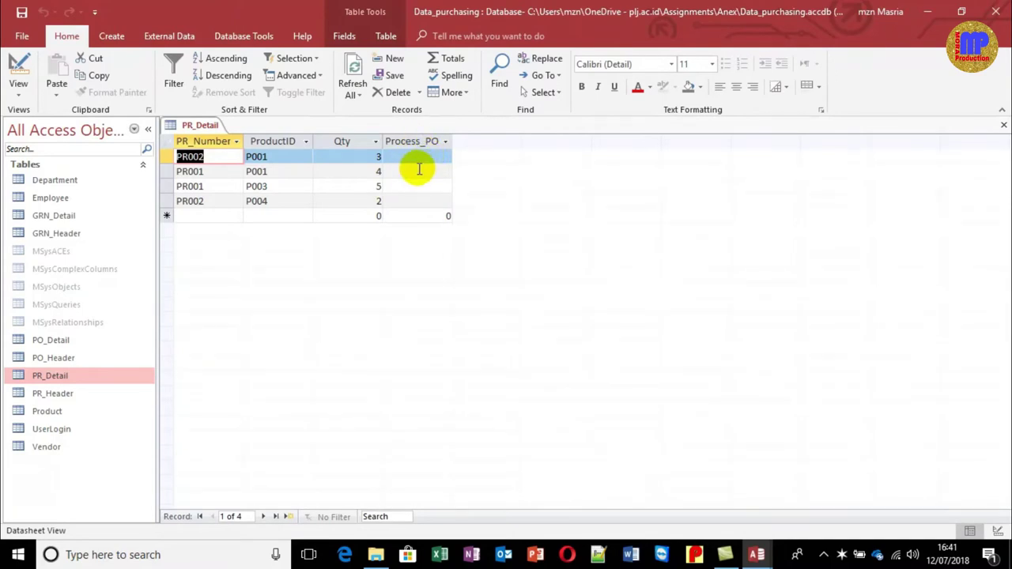
key(ctrl+w)
Switch to the Purchasing_Project database, widen the Process_PO column of the PR_Detail table, and save the layout while closing the table
key(alt+Tab)
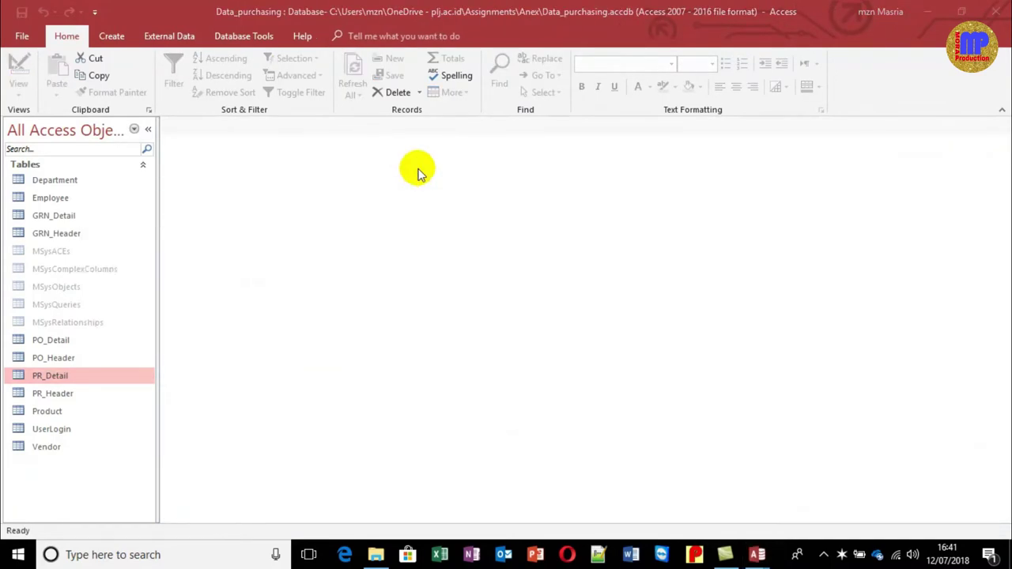
double_click(124, 353)
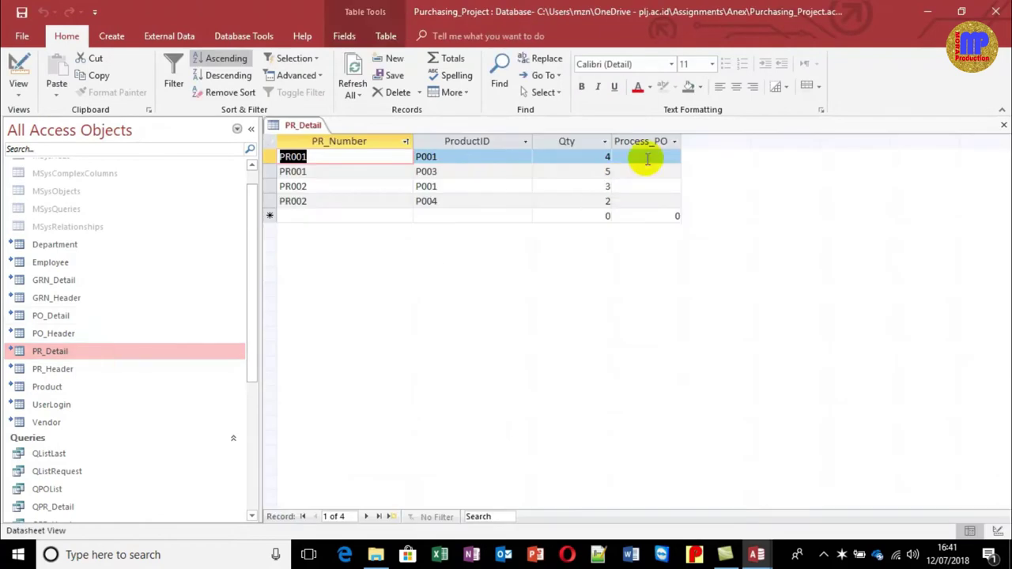
drag(680, 141, 709, 141)
key(ctrl+w)
click(450, 317)
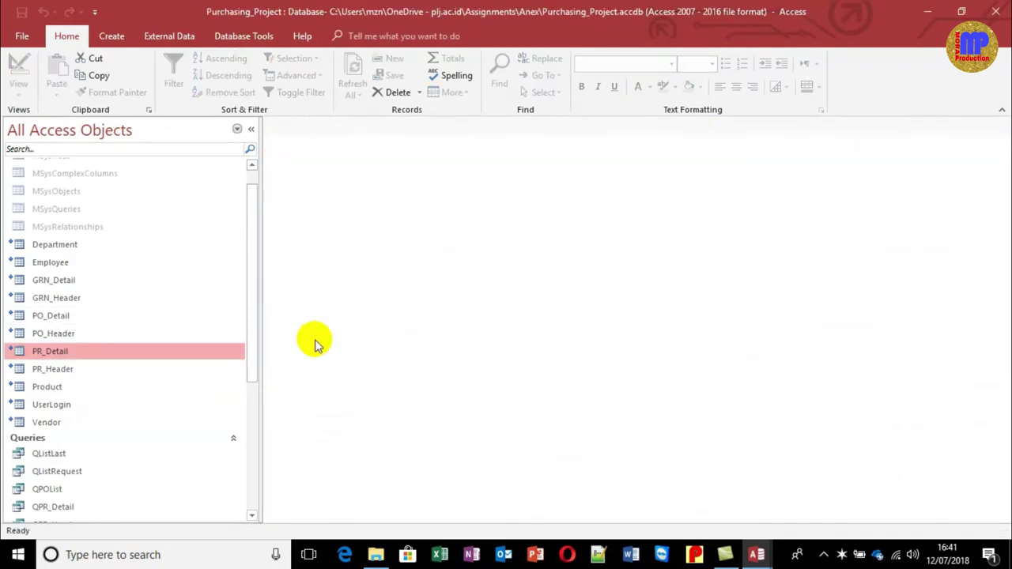
Create a new query in design view and add the PR_Detail and Product tables to it
click(113, 37)
click(214, 71)
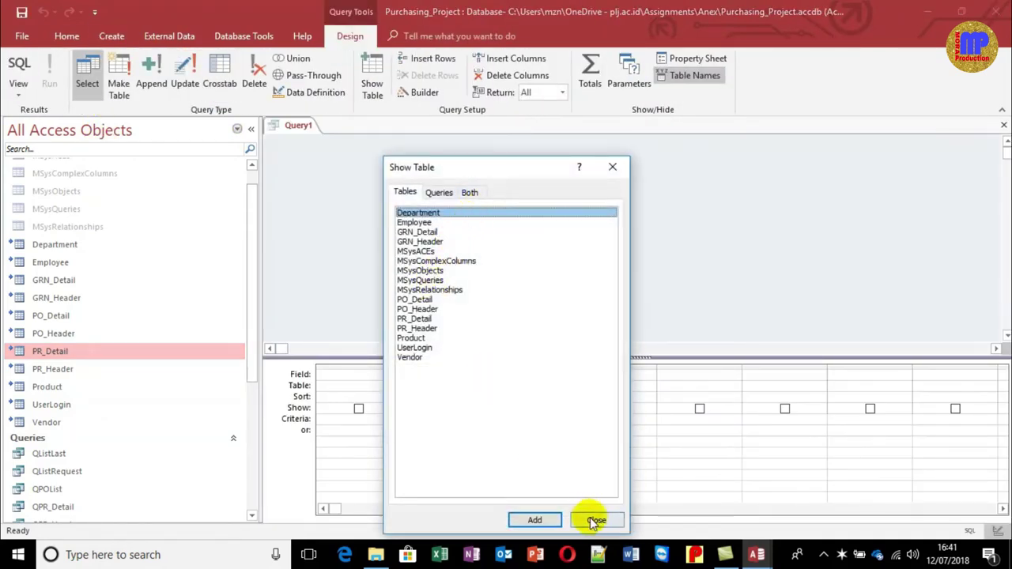
click(595, 520)
mouse_move(76, 351)
mouse_down()
mouse_move(339, 227)
mouse_move(421, 156)
mouse_up()
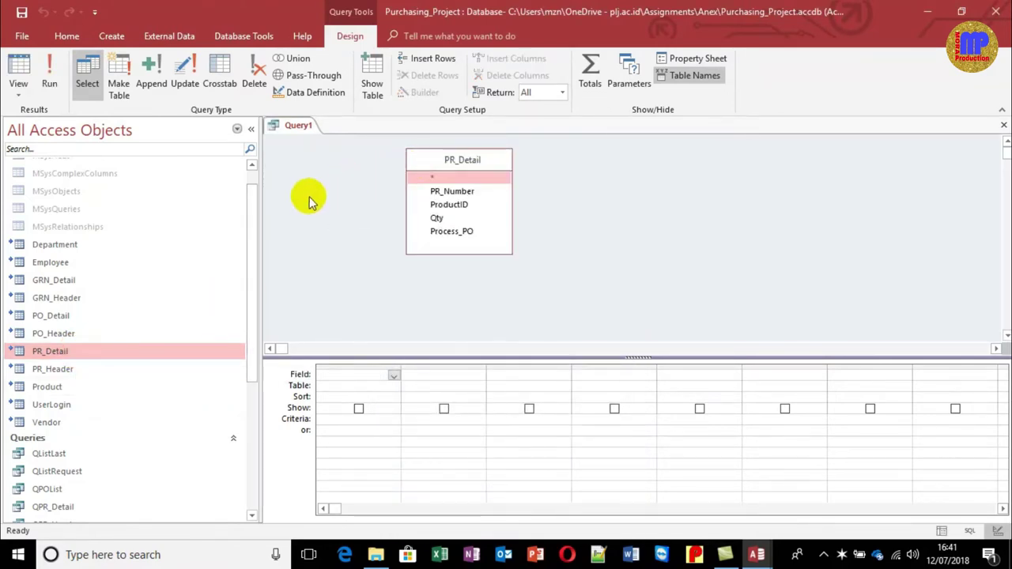
click(60, 387)
drag(61, 391, 621, 157)
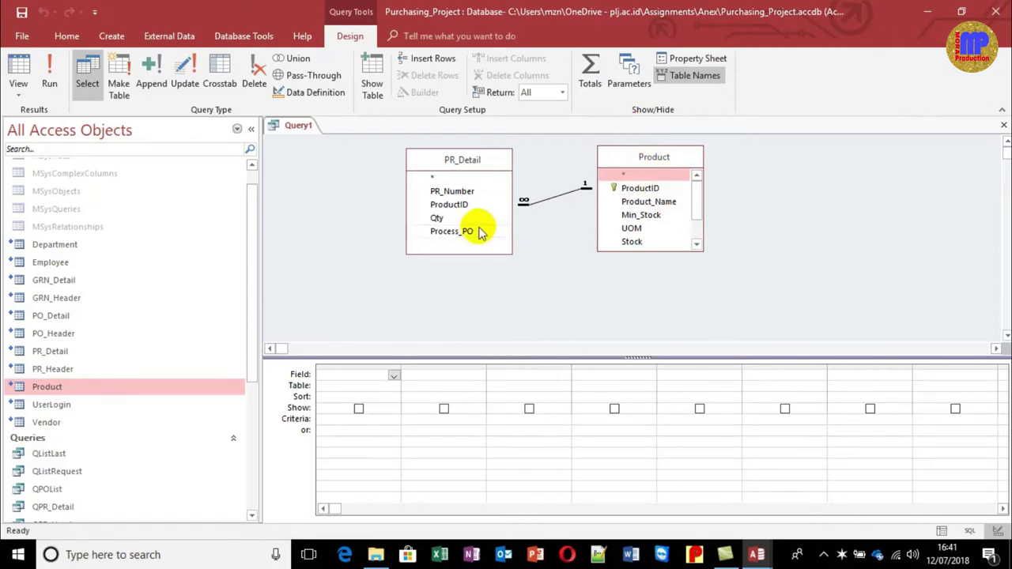
Add ProductID from PR_Detail, Product_Name from Product, and Qty and Process_PO from PR_Detail to the query
double_click(466, 205)
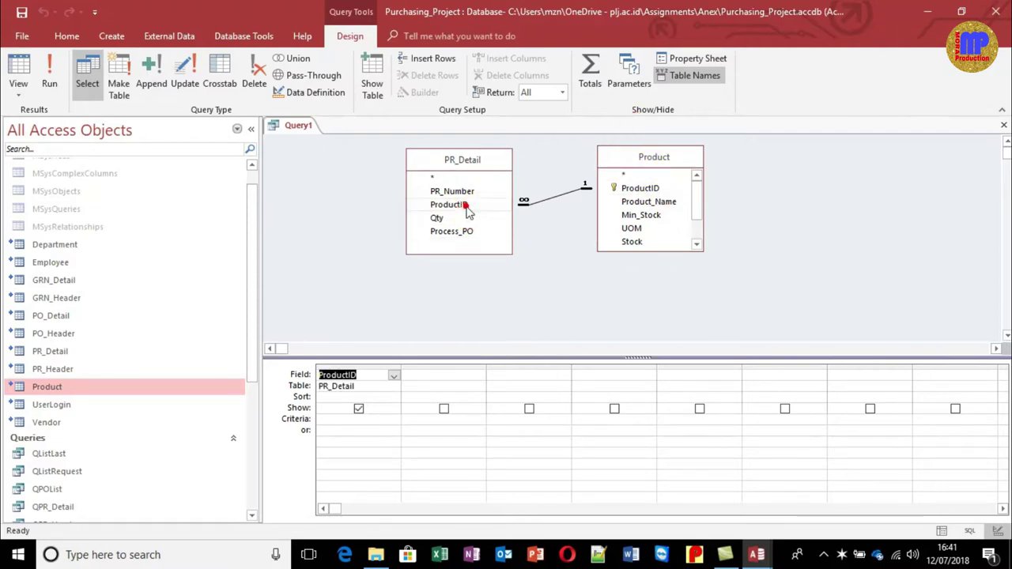
double_click(655, 203)
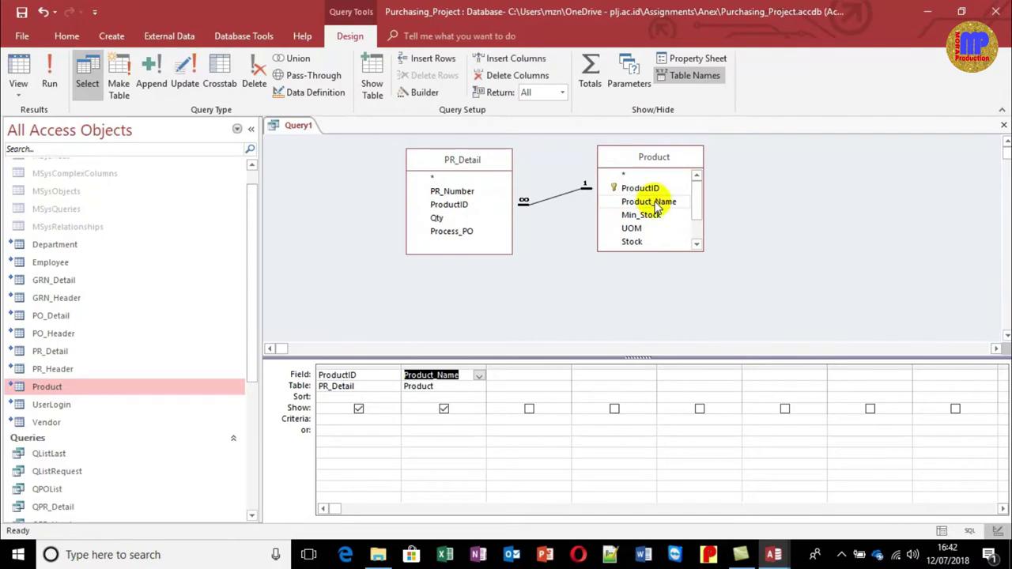
click(700, 205)
drag(700, 205, 715, 213)
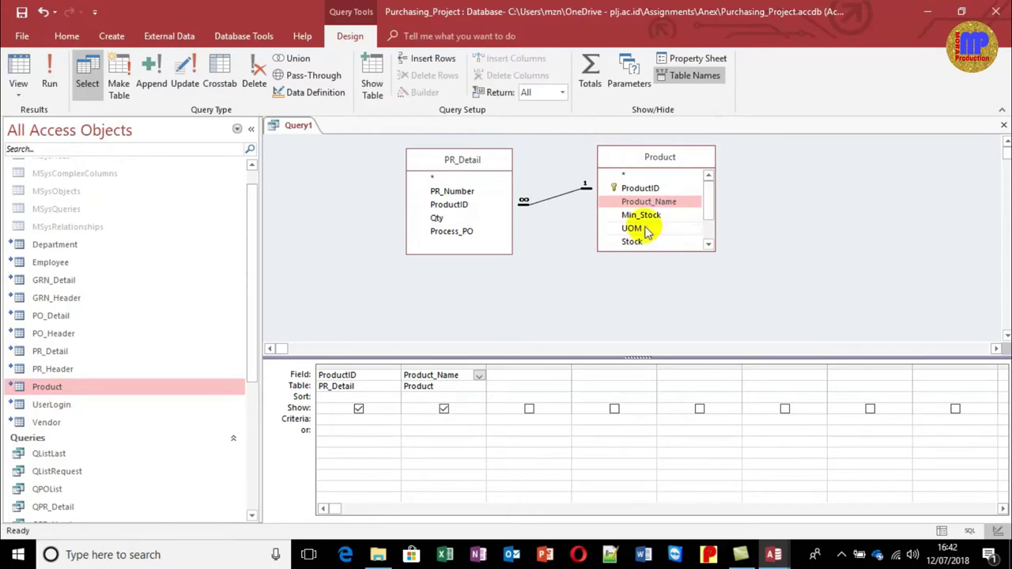
double_click(443, 218)
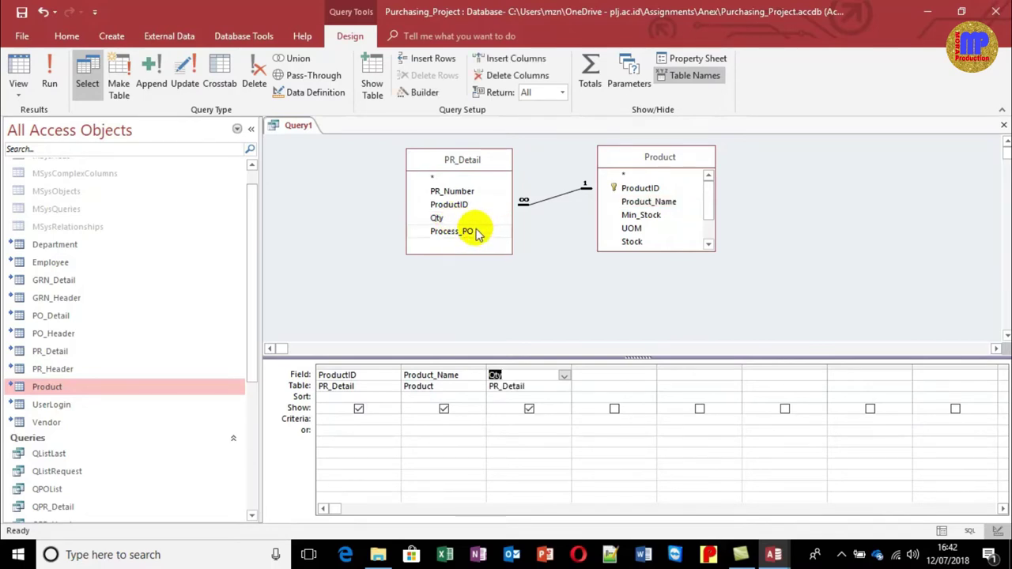
double_click(477, 231)
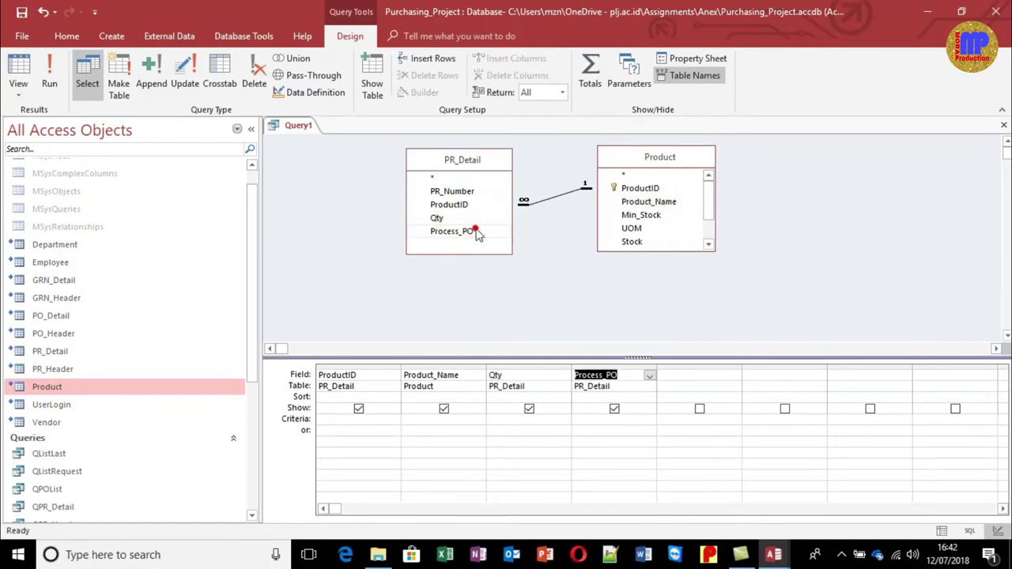
Set the Process_PO criterion to 0, preview the query's records and return to its design
click(598, 419)
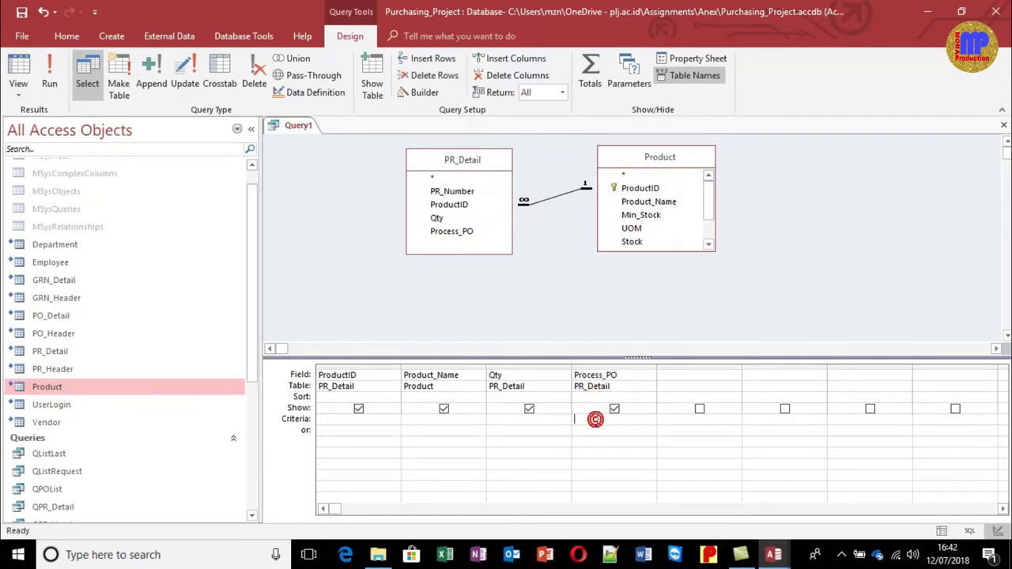
text(0)
key(Tab)
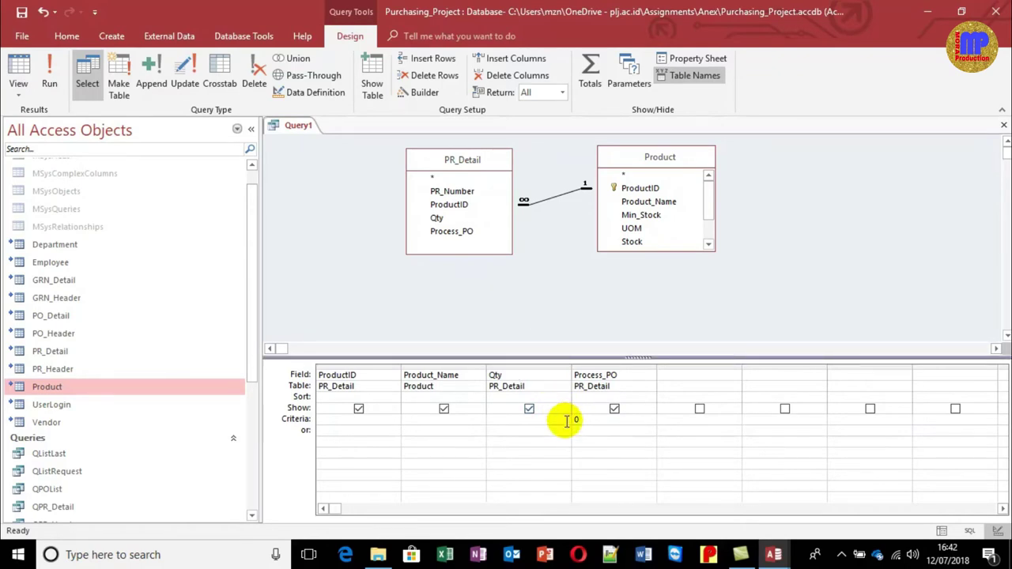
click(24, 69)
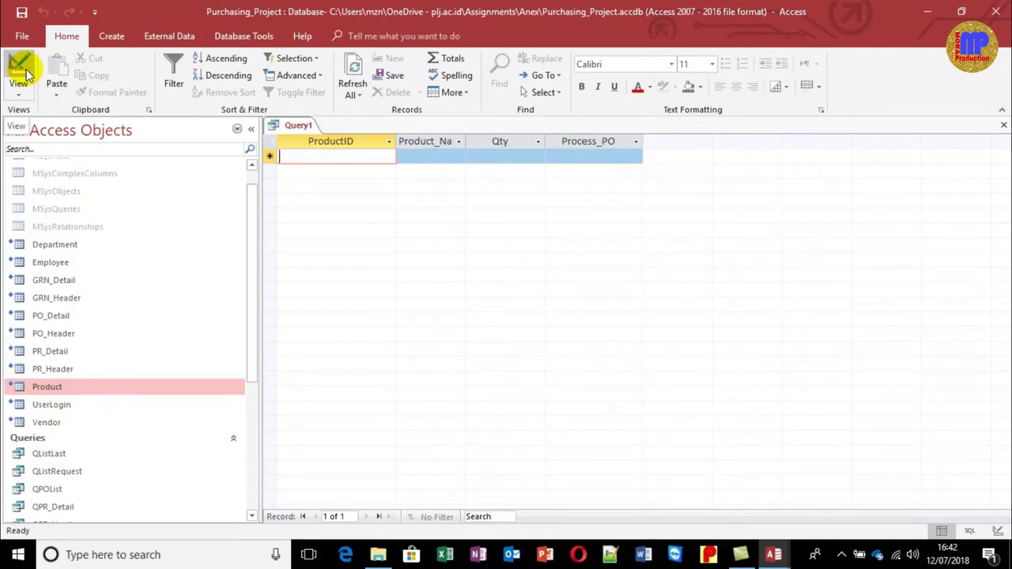
click(24, 70)
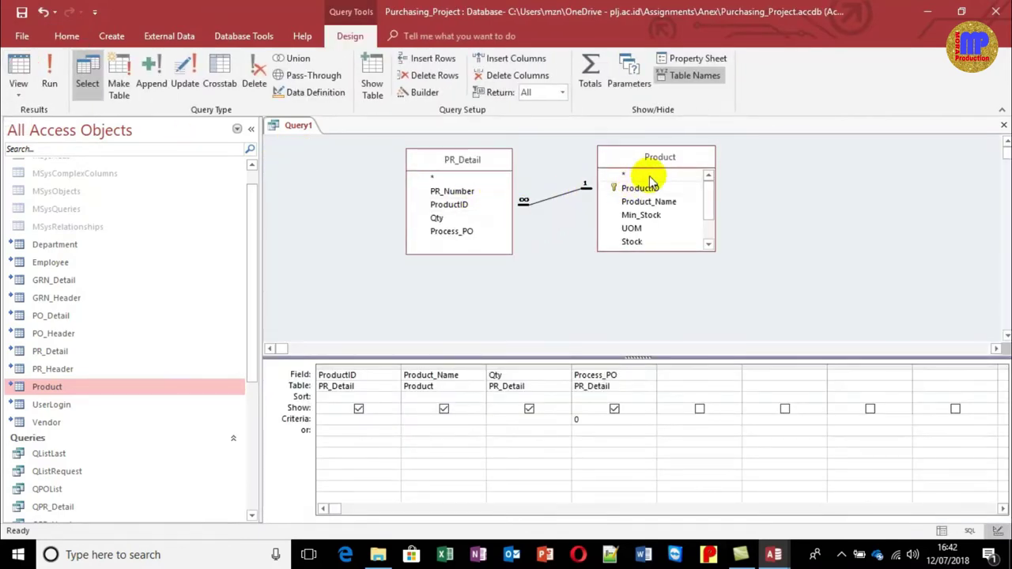
Check the Process_PO values in the PR_Detail table and move the query's PR_Detail and Product tables farther apart
drag(658, 157, 676, 160)
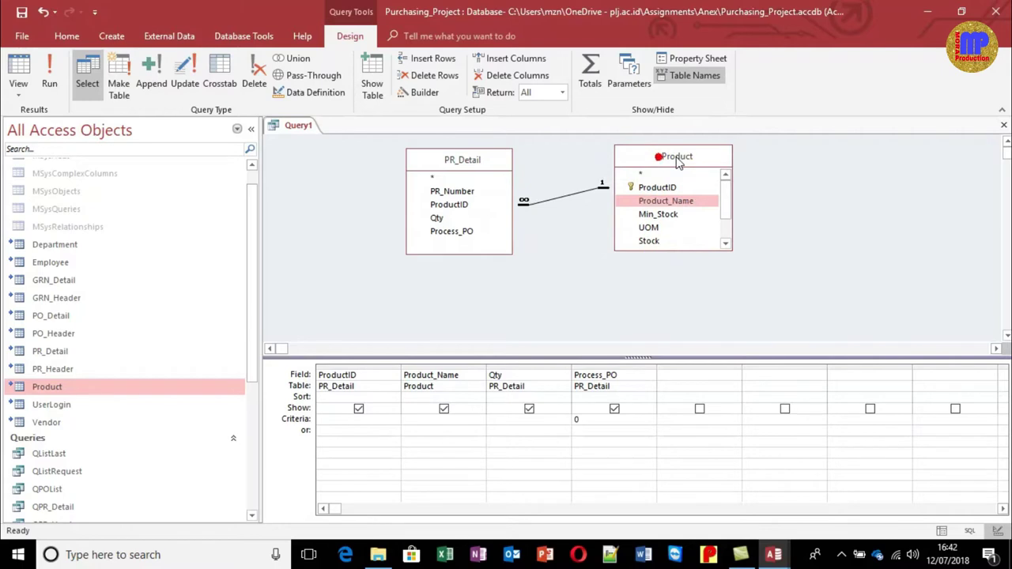
click(58, 355)
double_click(57, 355)
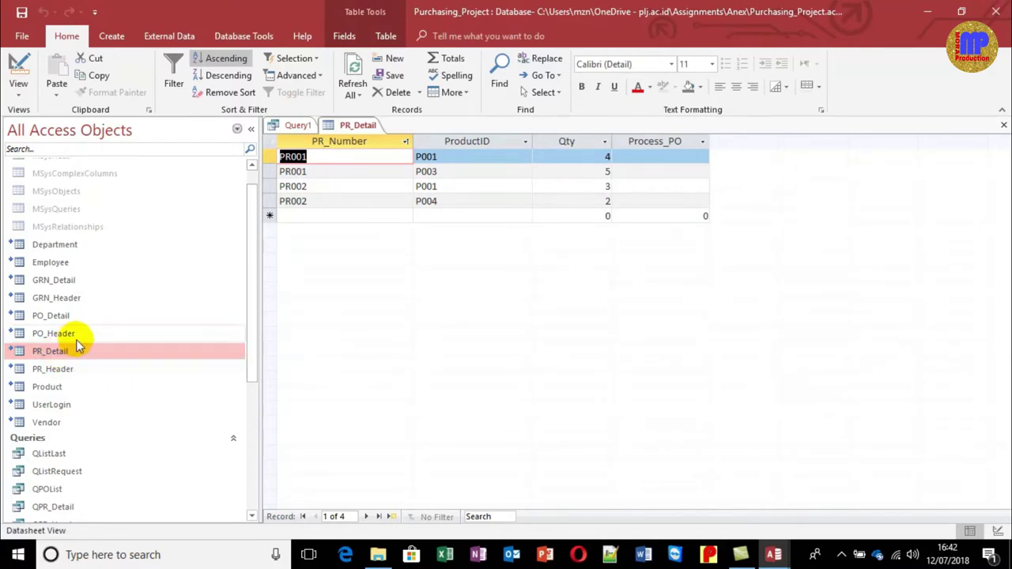
key(ctrl+w)
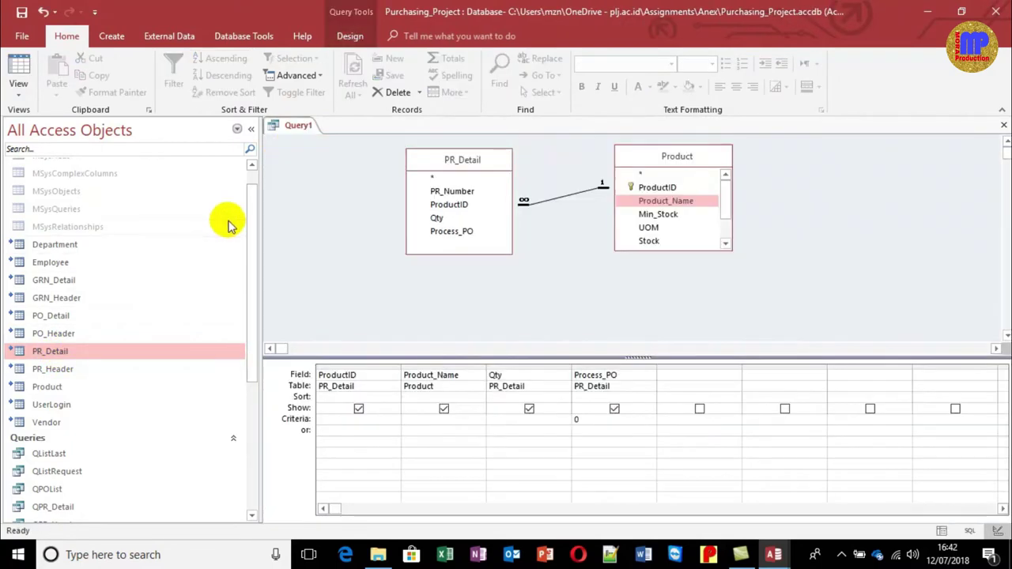
click(445, 160)
drag(445, 162, 355, 170)
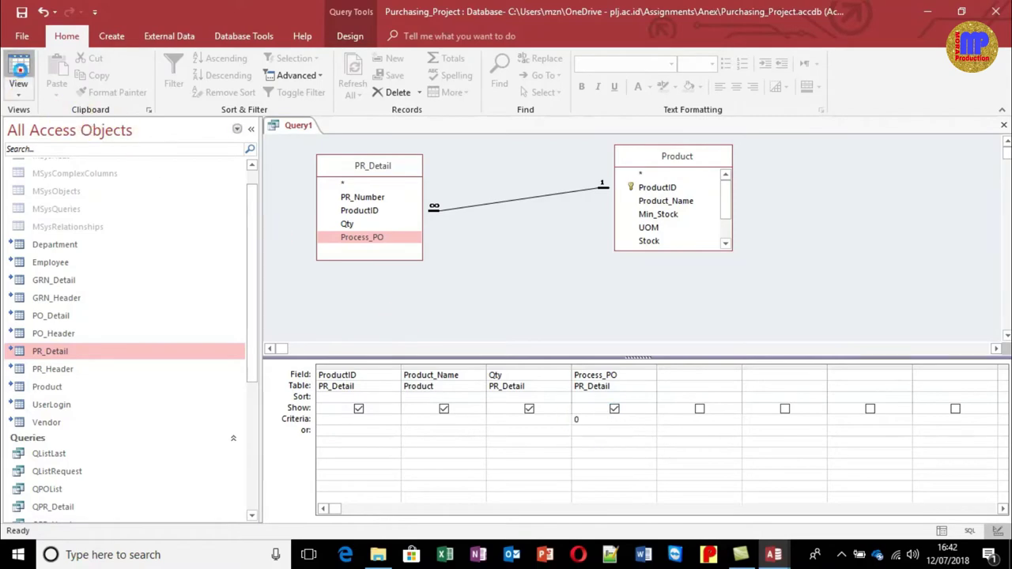
Clear the Process_PO criterion from the query and display its records
click(19, 65)
click(19, 65)
double_click(590, 418)
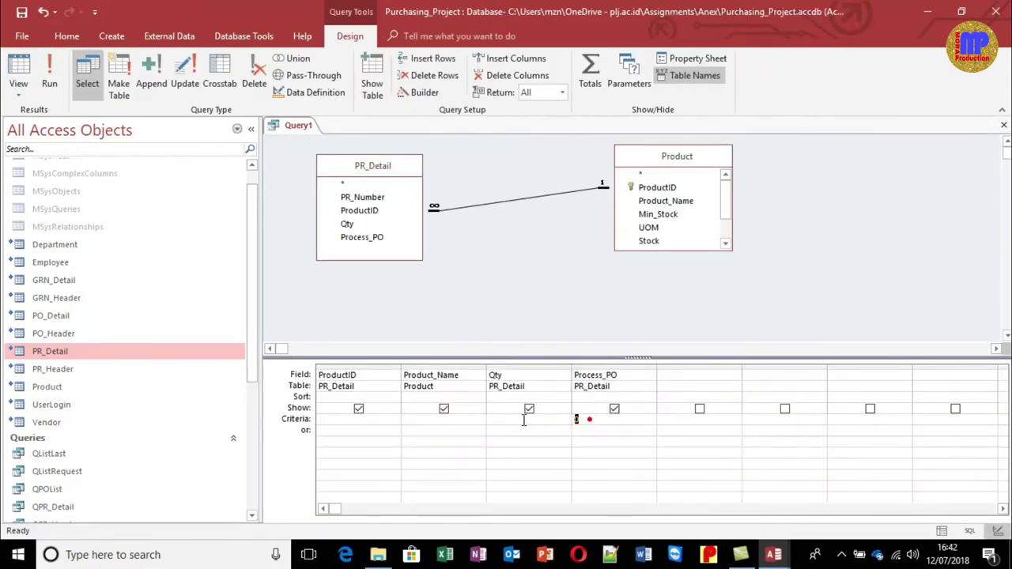
key(Delete)
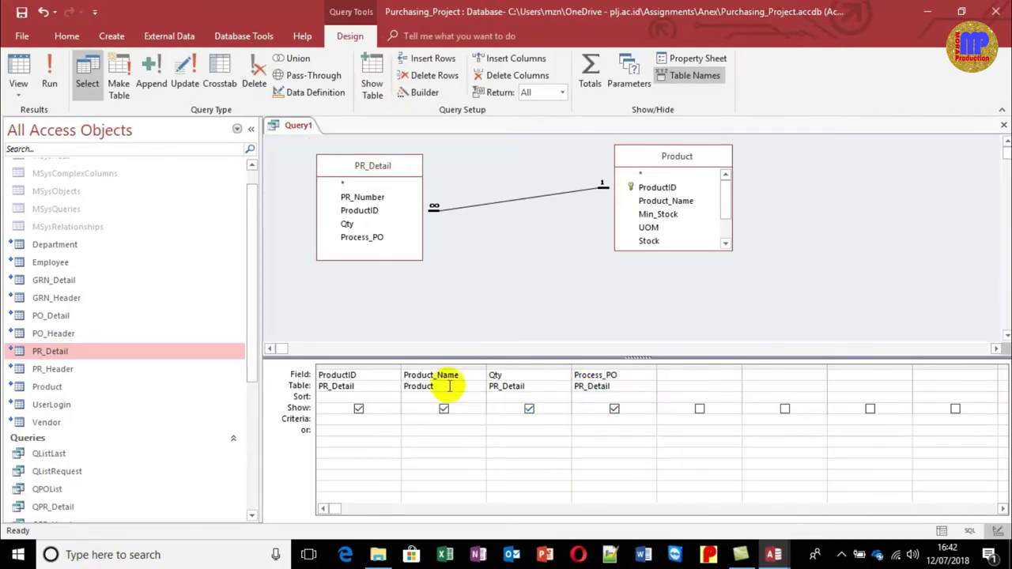
click(21, 67)
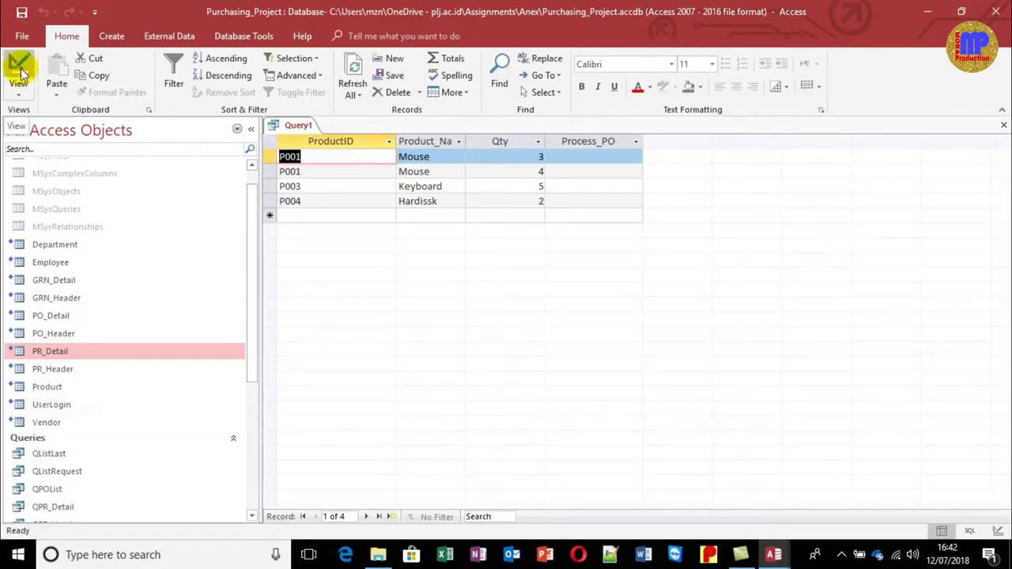
Set the query's Process_PO criterion to 0 Or Is Null and display the resulting records
click(19, 70)
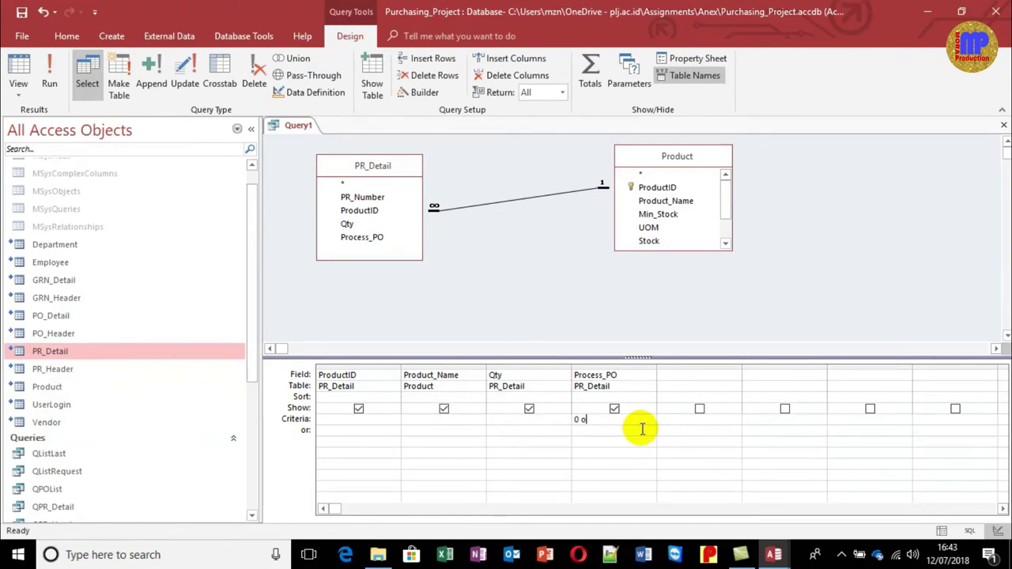
text(0 or nu)
text(ot)
key(Tab)
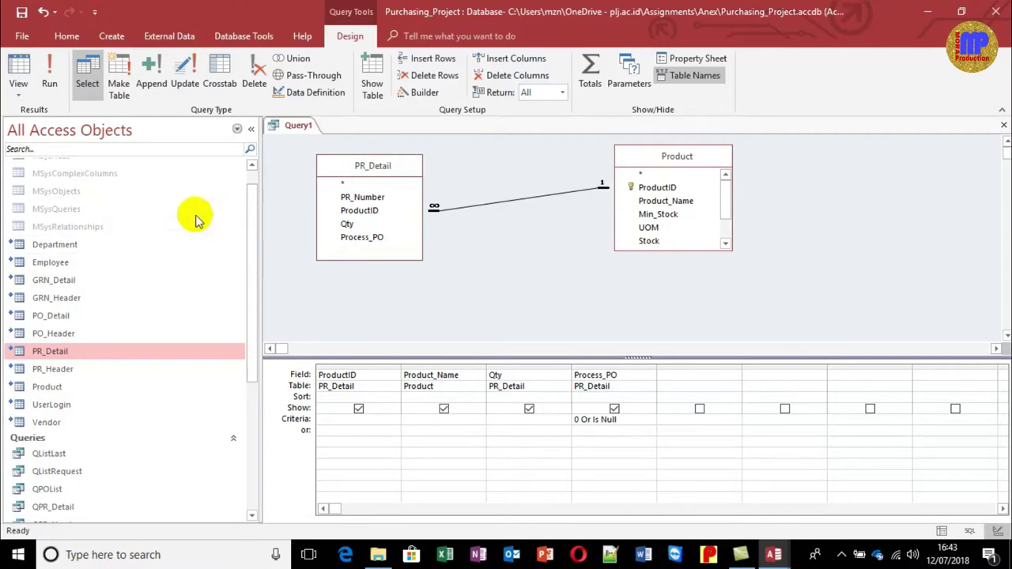
click(23, 71)
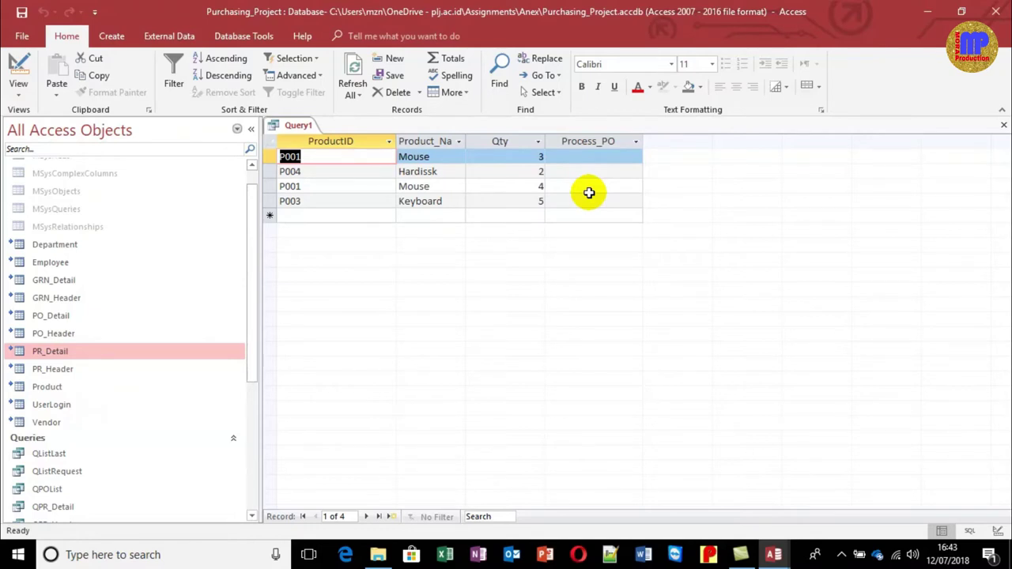
Widen the Product_Name column in the query's datasheet to fit its full heading, and return to the query design
click(18, 68)
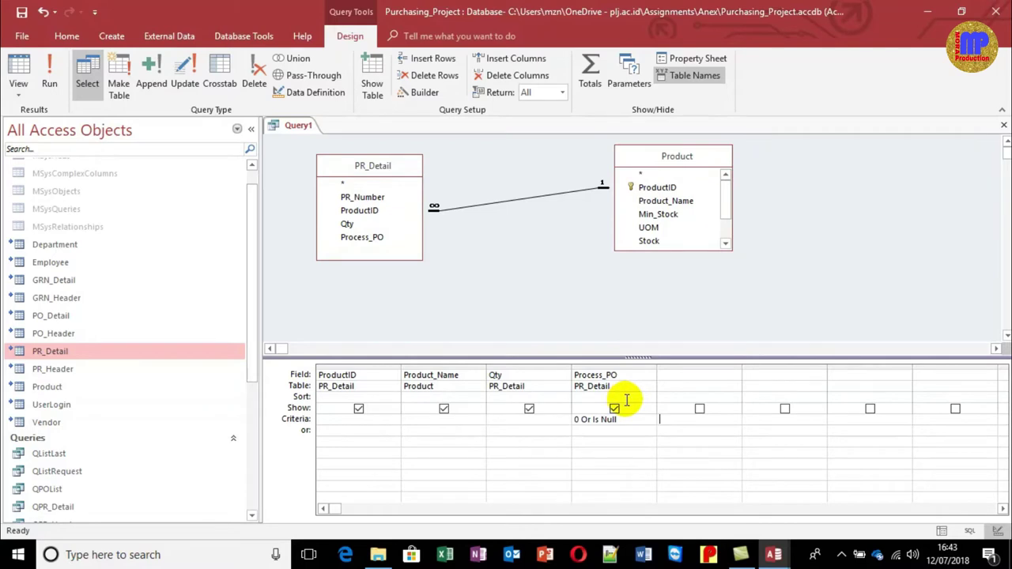
click(18, 68)
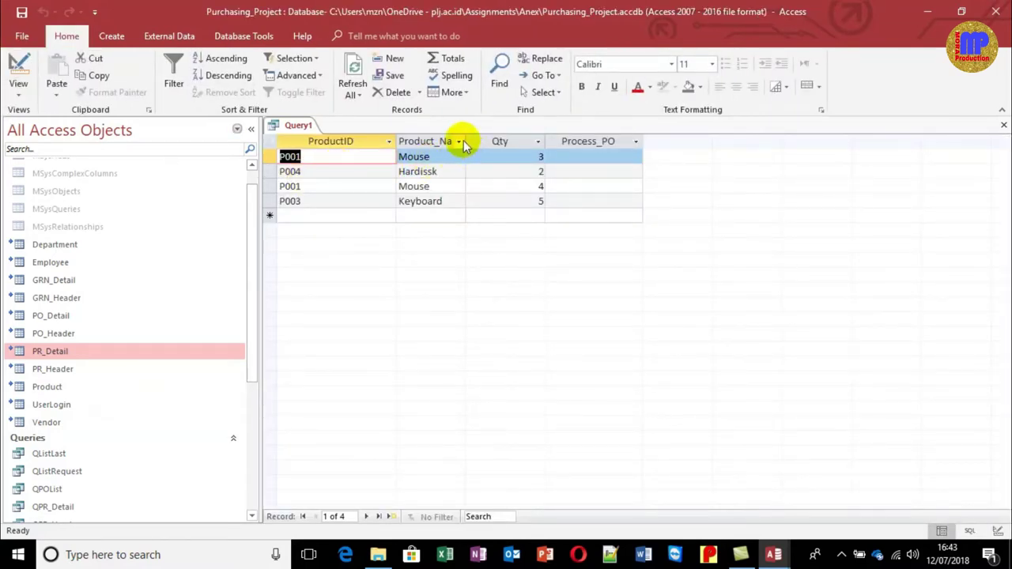
drag(466, 141, 513, 141)
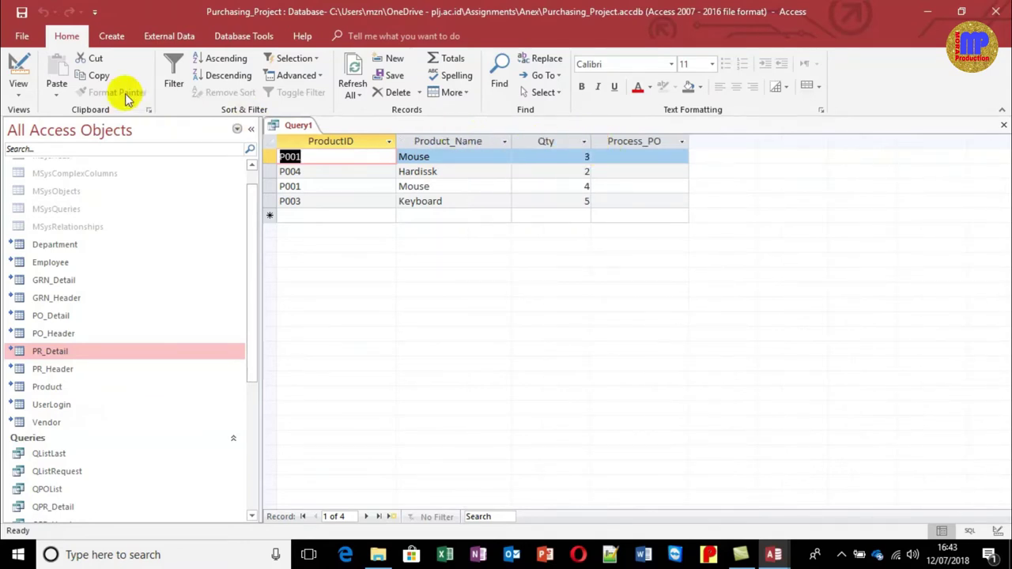
click(20, 70)
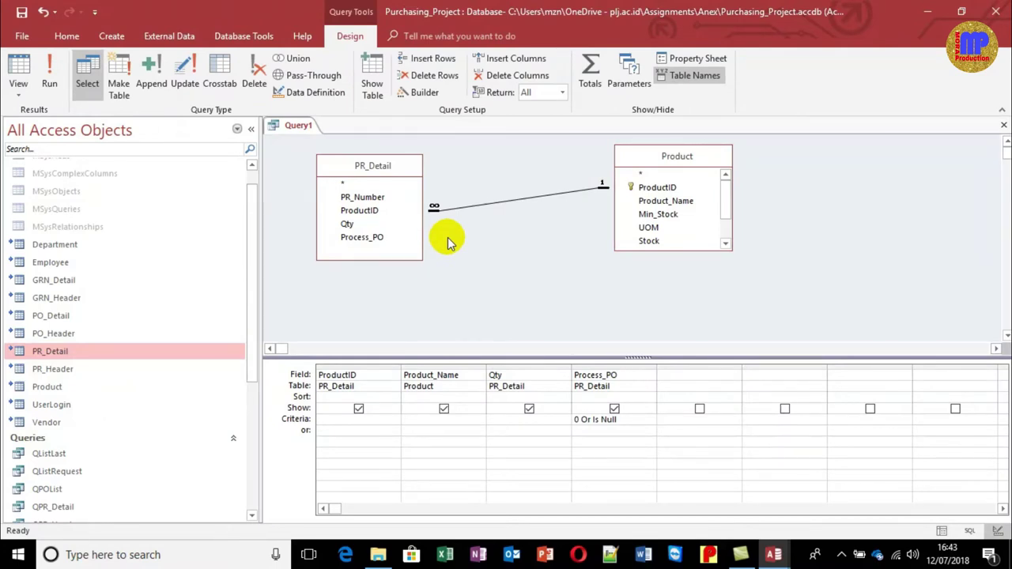
Turn on totals for the query, preview the grouped records, and set the Qty column's total to Sum
click(590, 75)
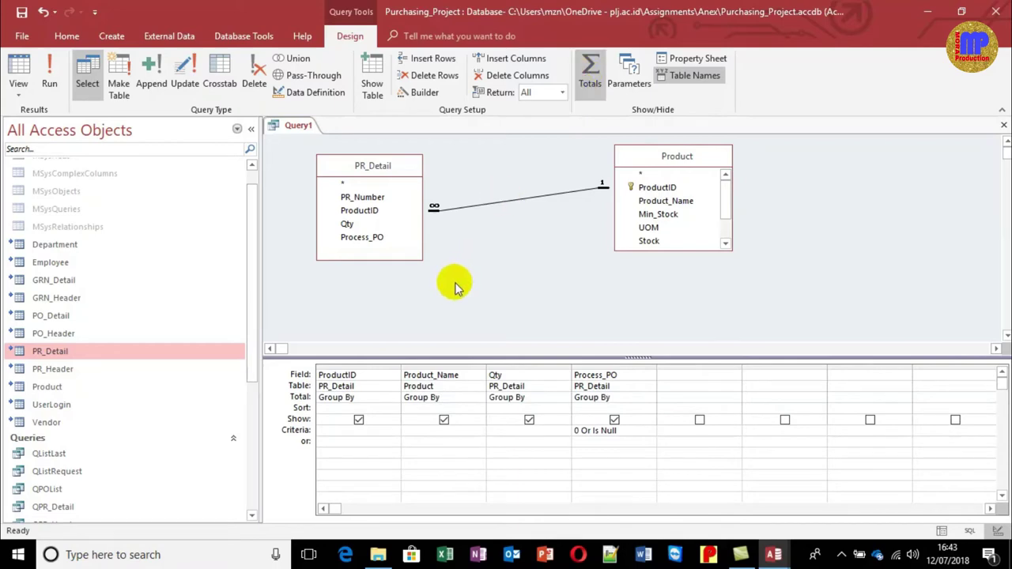
click(24, 69)
click(24, 79)
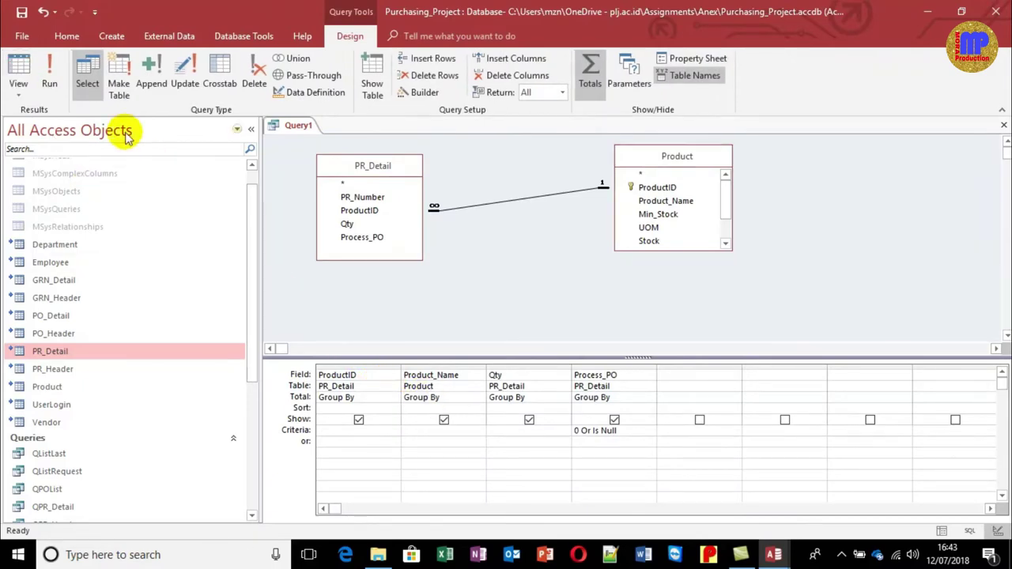
click(18, 75)
click(19, 71)
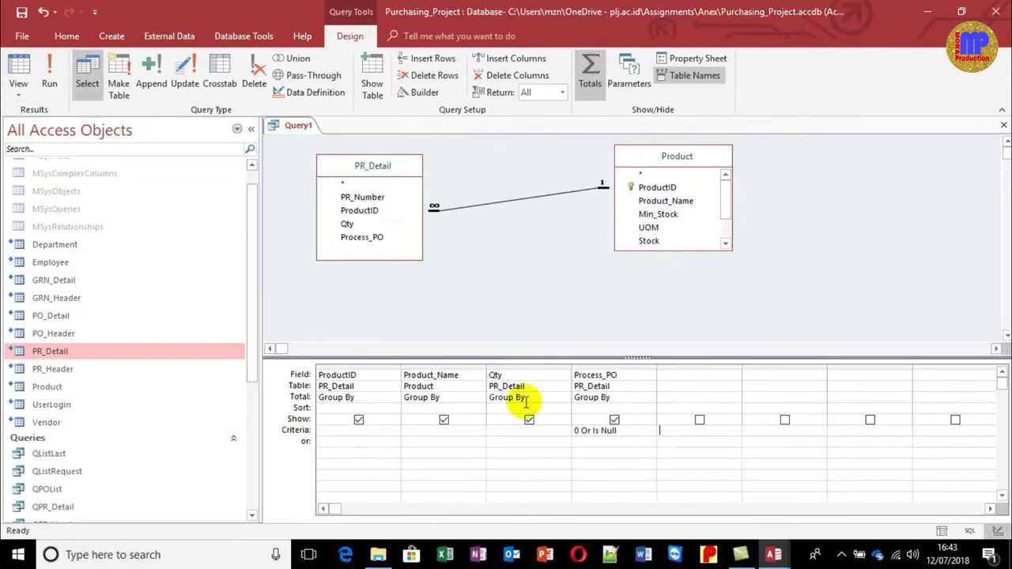
click(539, 397)
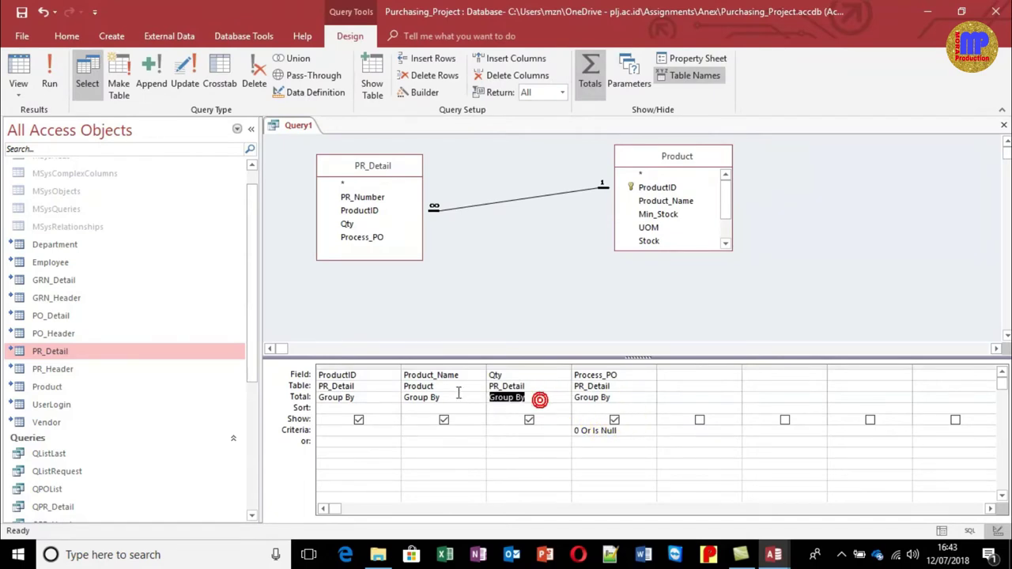
text(sum)
Give the summed Qty column the alias TQty and display the query's records
click(564, 375)
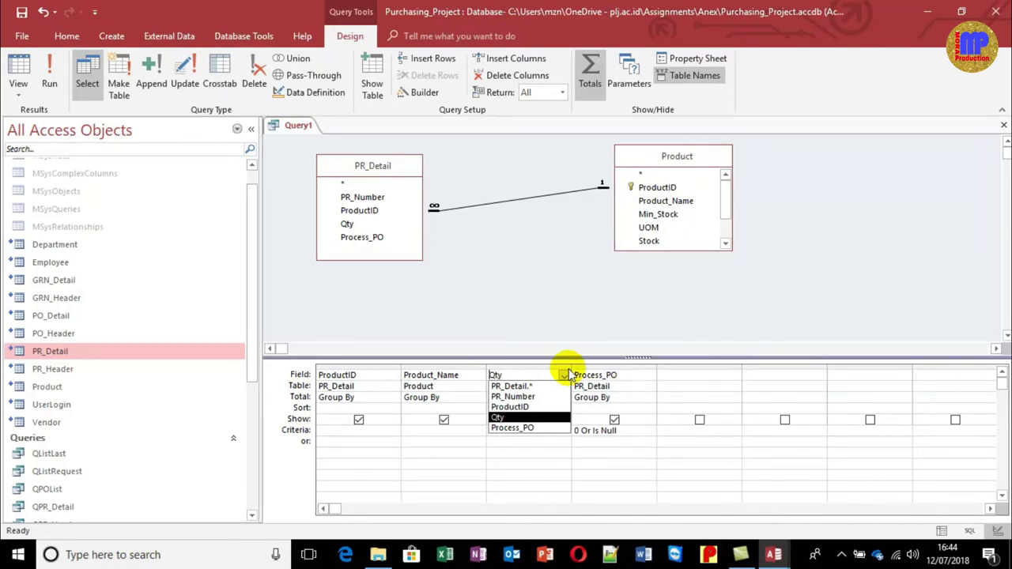
text(T)
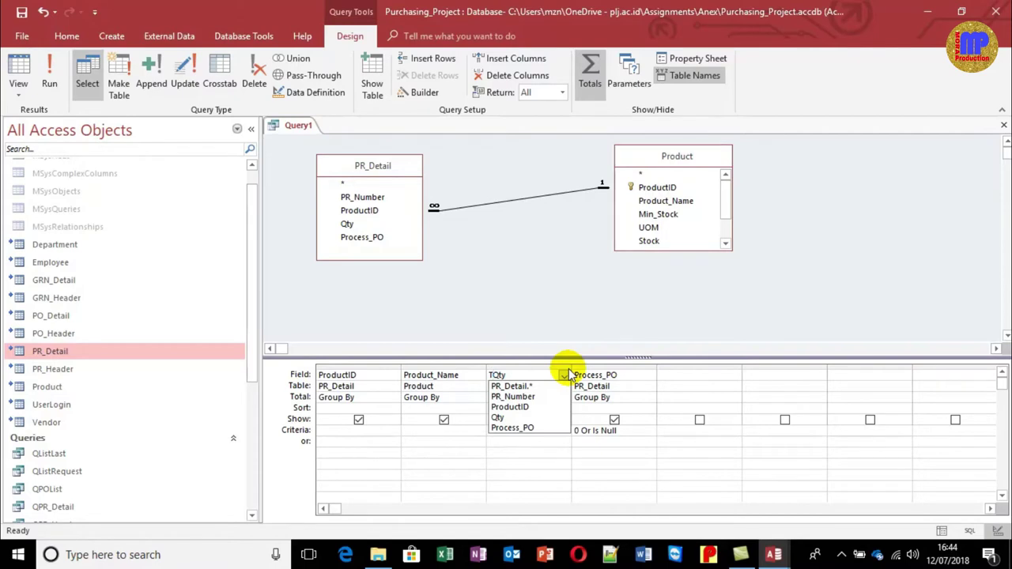
text(Qty:)
key(Tab)
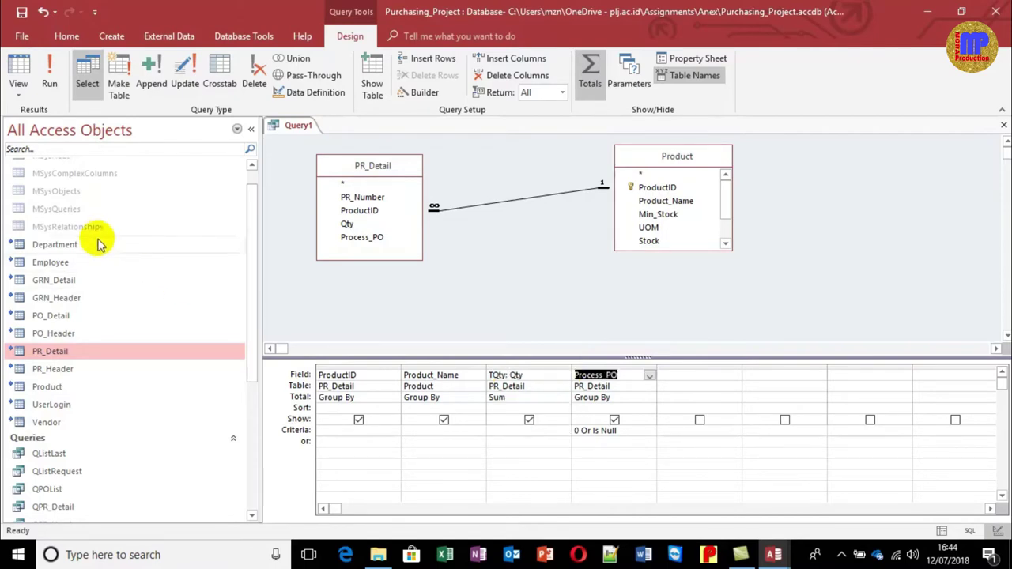
click(19, 75)
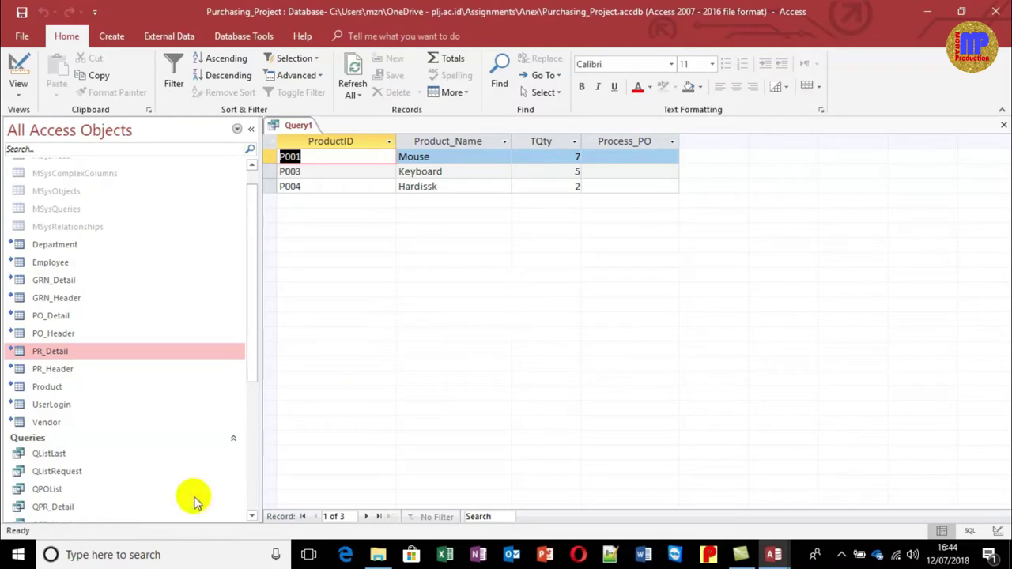
Compare the product quantities in the PR_Detail table with the TQty totals in the query
double_click(78, 353)
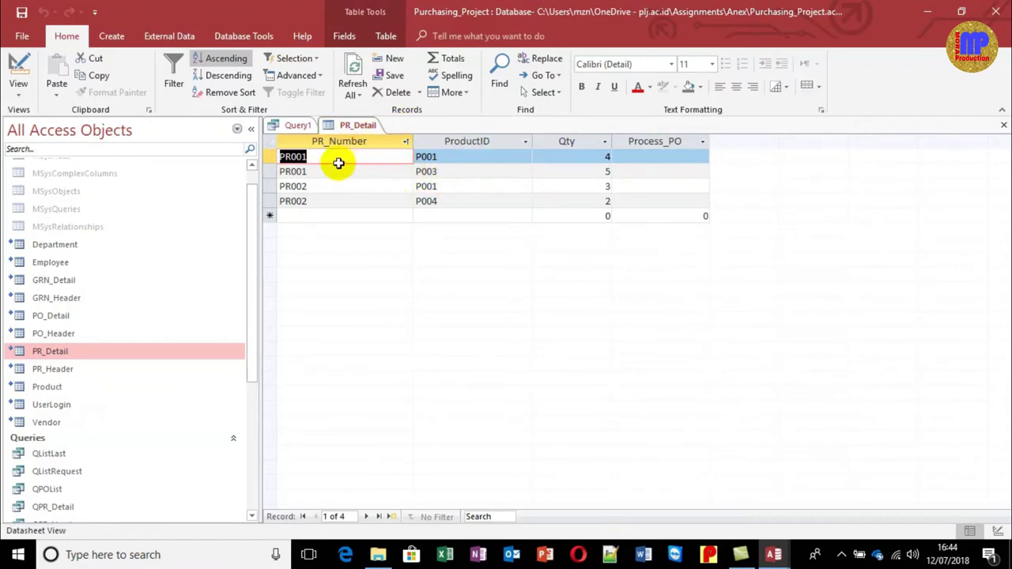
click(447, 157)
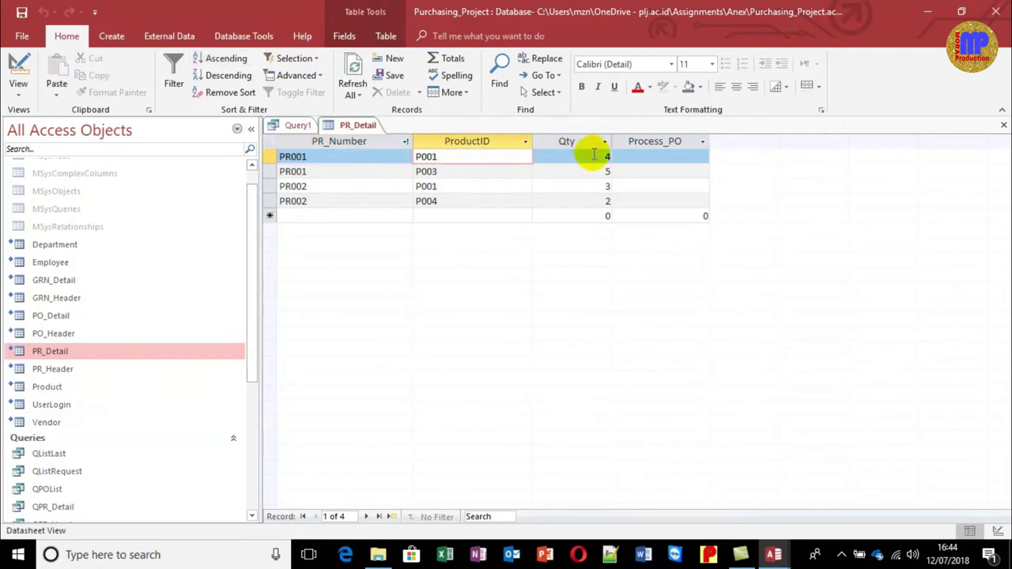
click(446, 171)
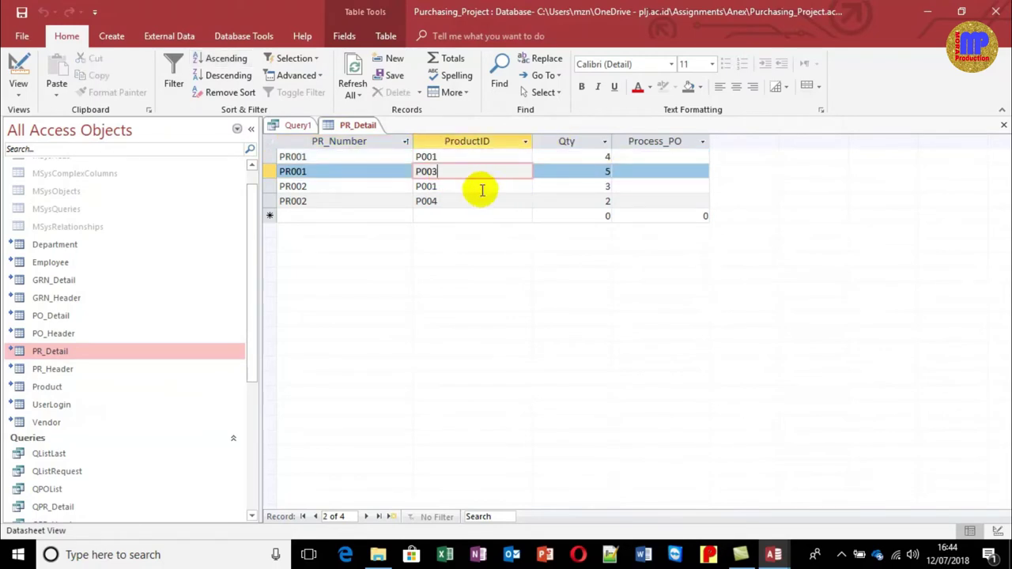
click(479, 188)
click(476, 201)
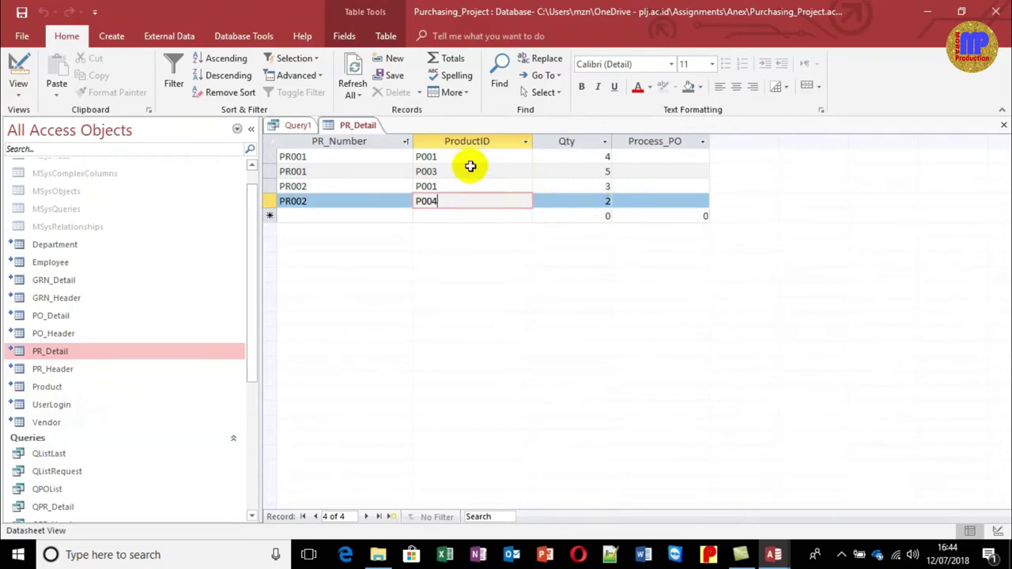
click(448, 156)
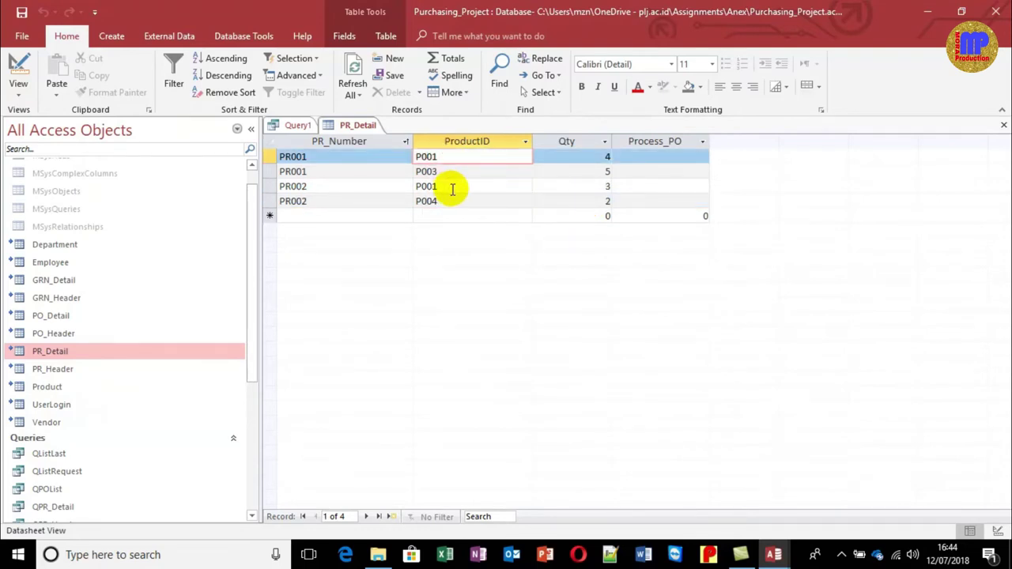
click(452, 187)
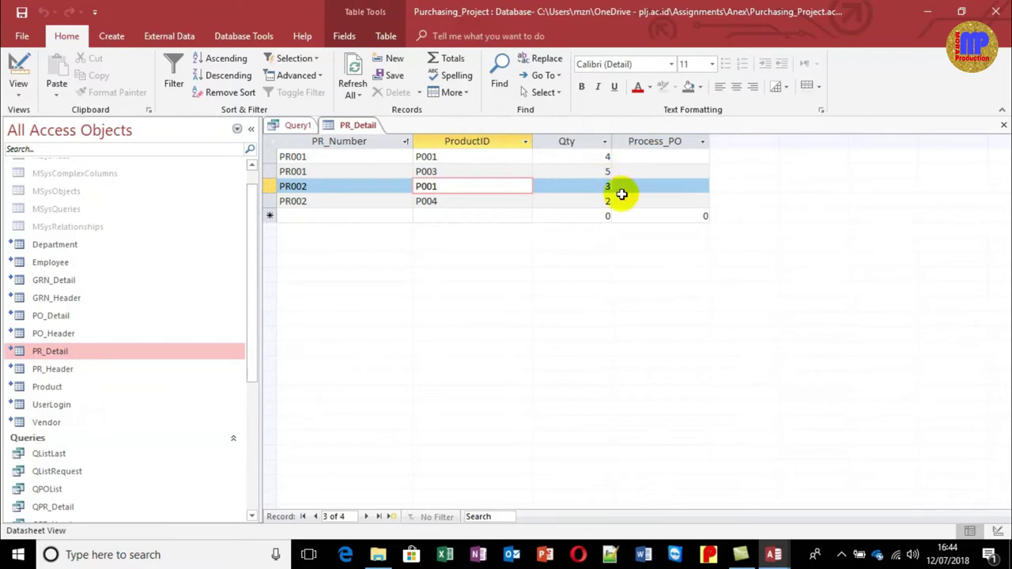
click(294, 125)
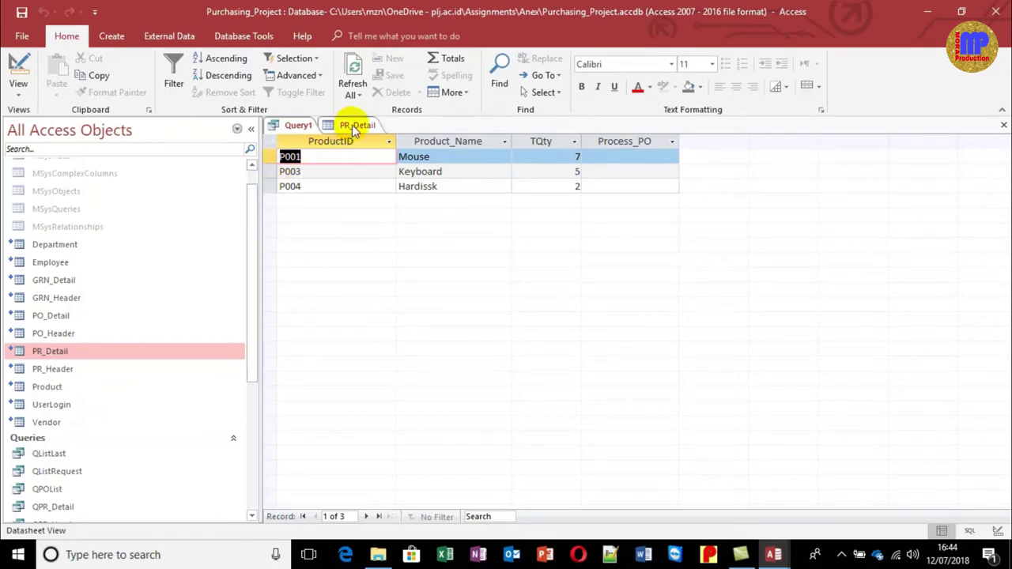
click(354, 125)
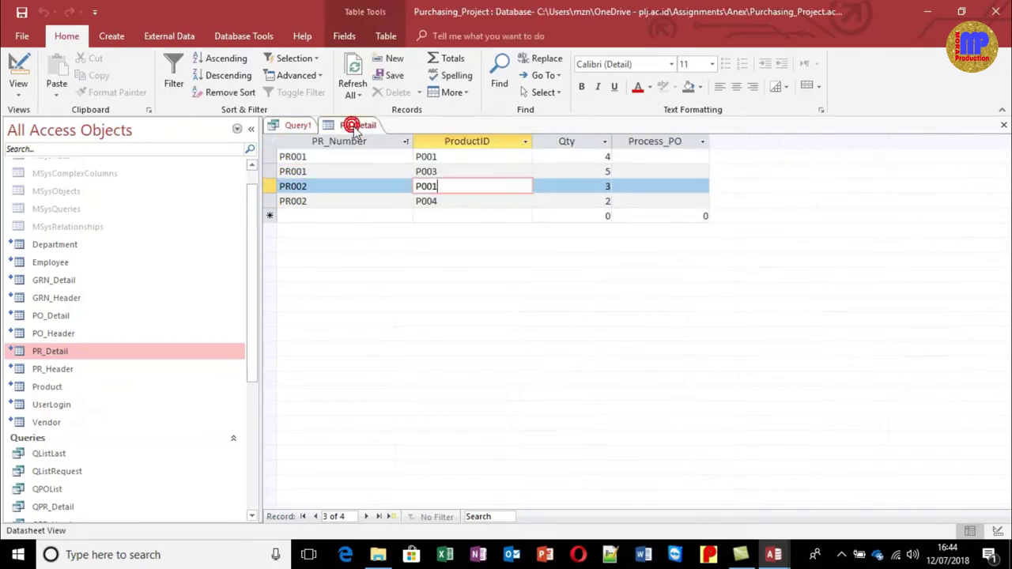
click(296, 125)
Move the Product table closer to PR_Detail in the query design and save the query as QDropDown_PO_Product
click(17, 63)
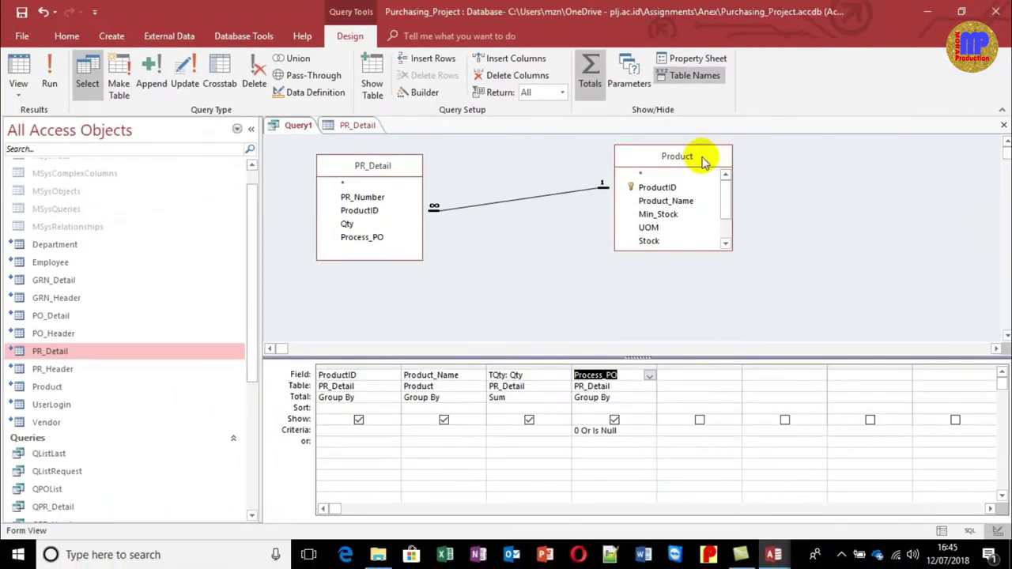
drag(922, 23, 645, 57)
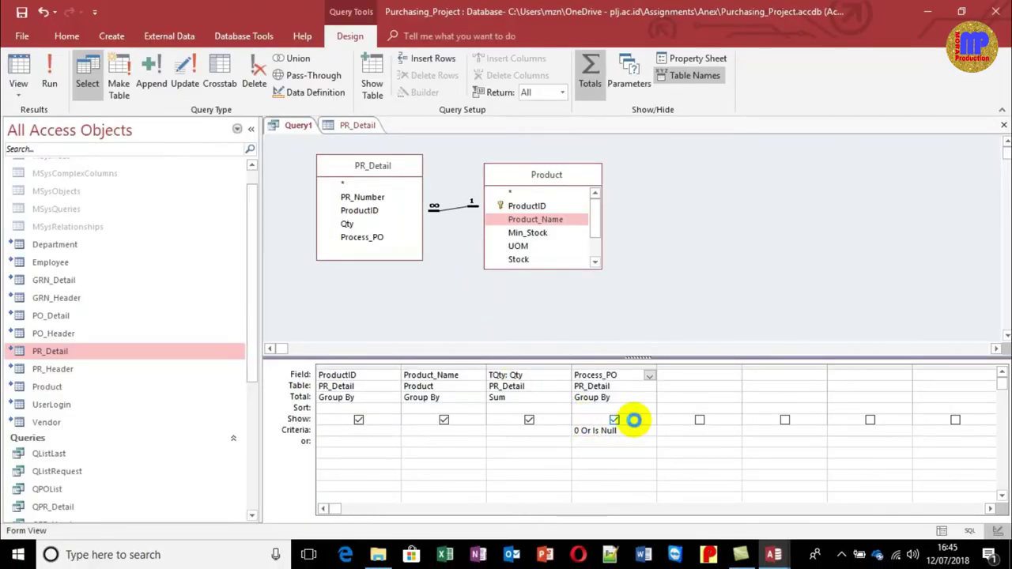
key(ctrl+s)
text(QDropDown_PO)
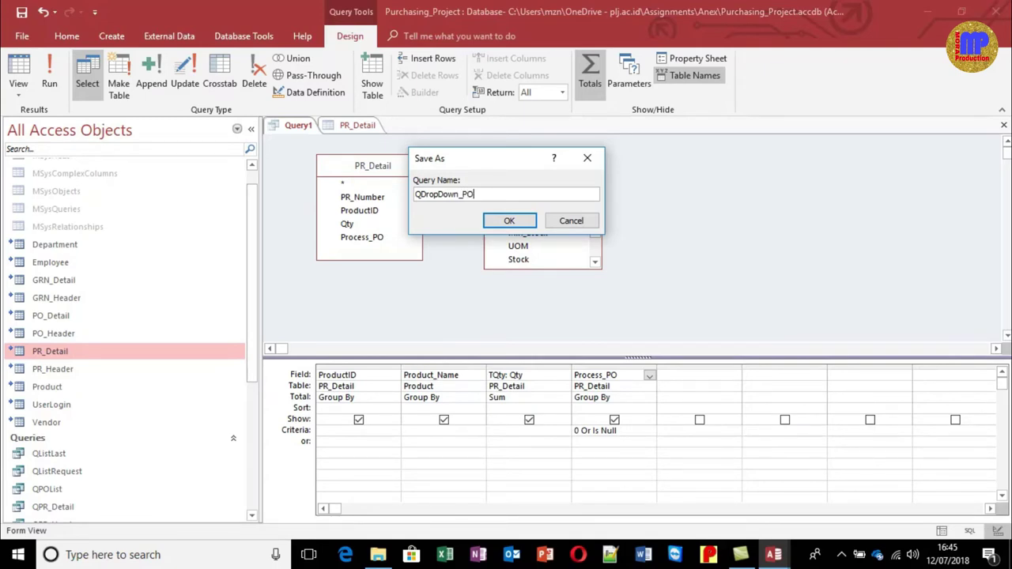
text(Pro)
key(Return)
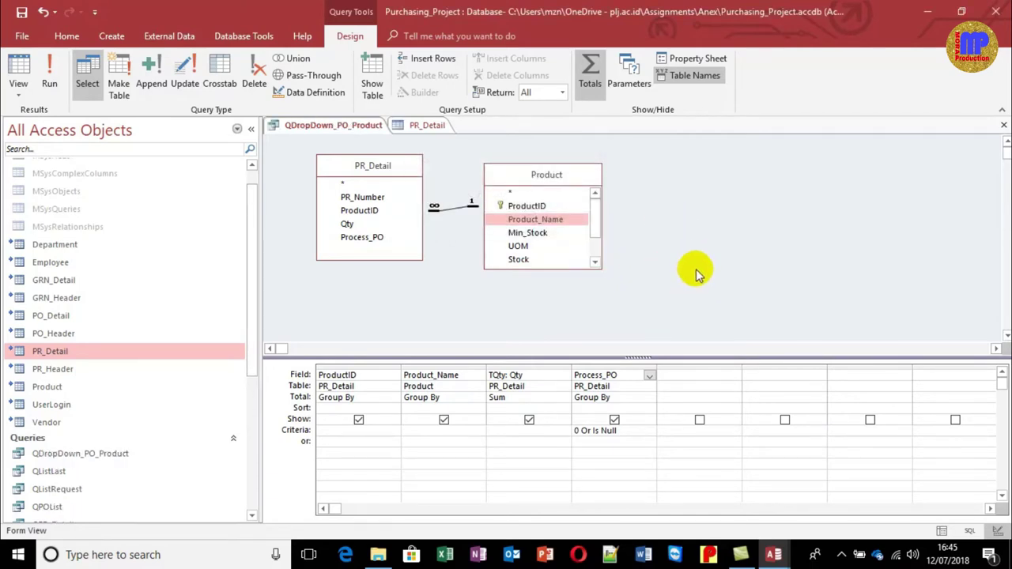
Display the saved query's records, and close both the query and the PR_Detail table
click(19, 70)
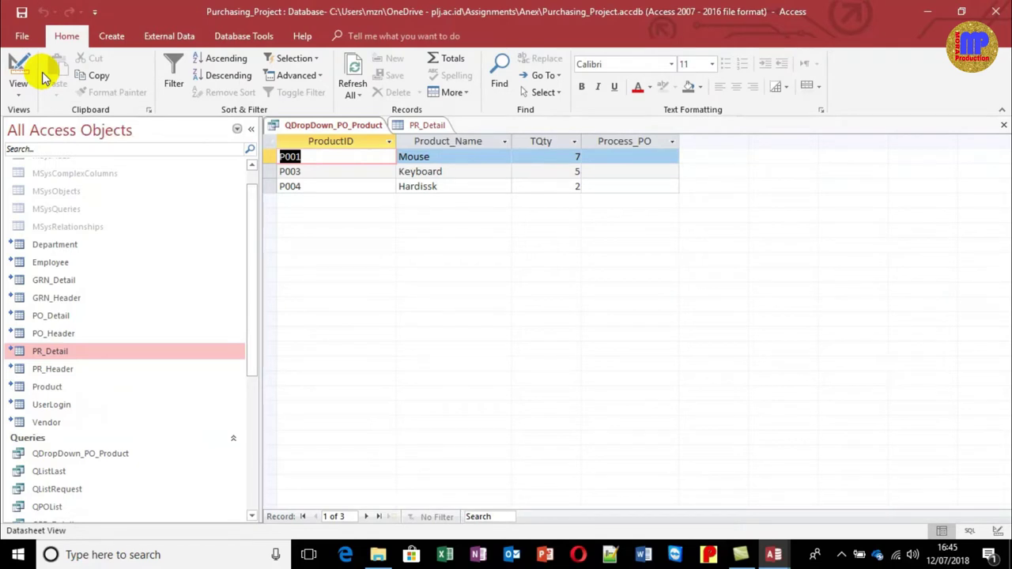
key(ctrl+w)
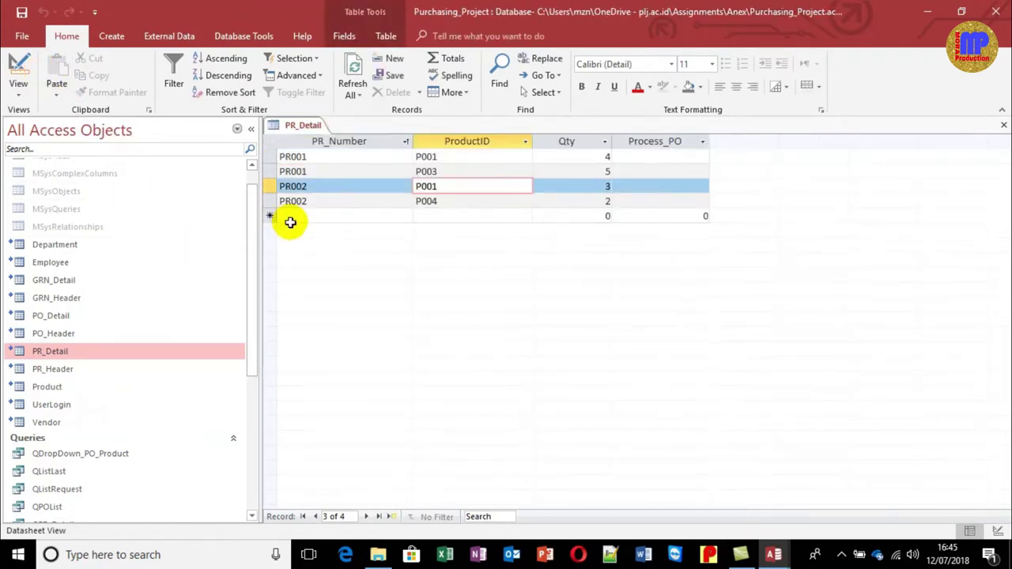
key(ctrl+w)
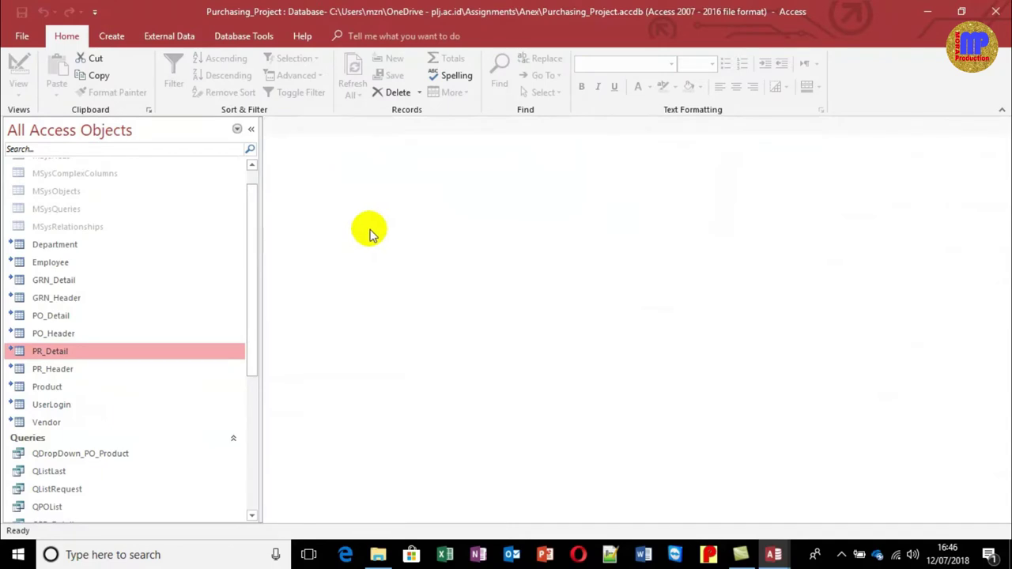
drag(253, 231, 250, 301)
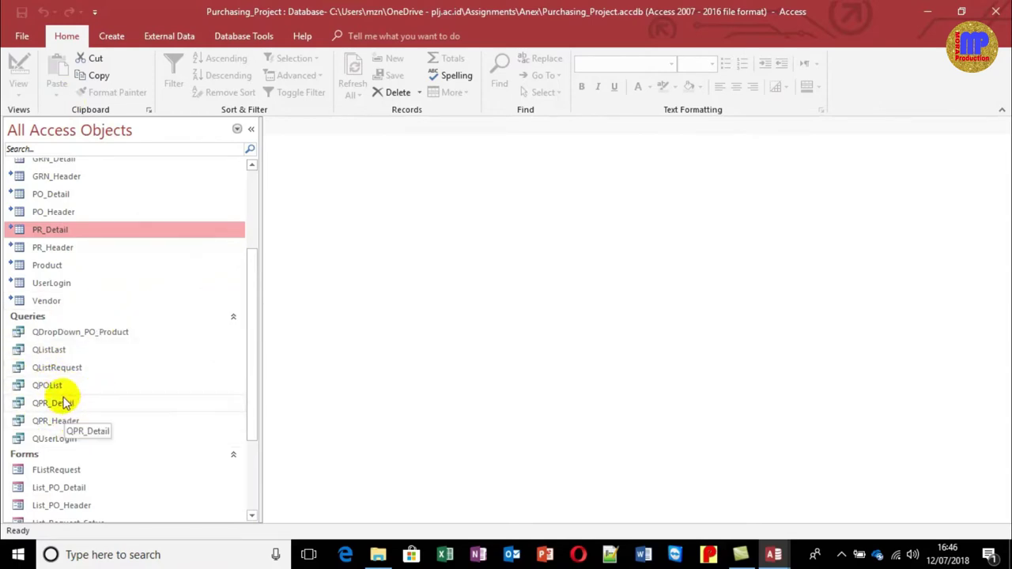
right_click(65, 334)
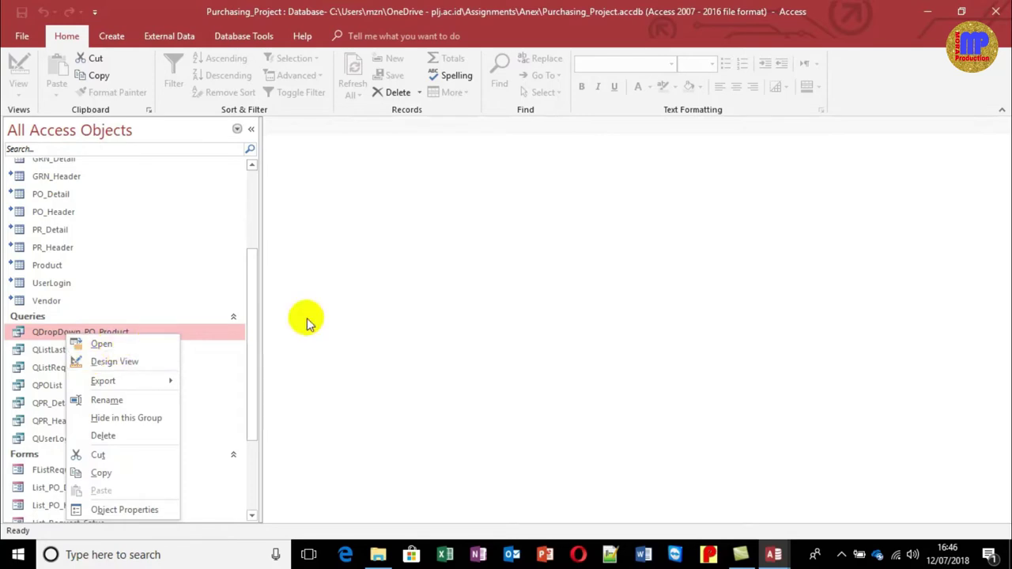
click(352, 300)
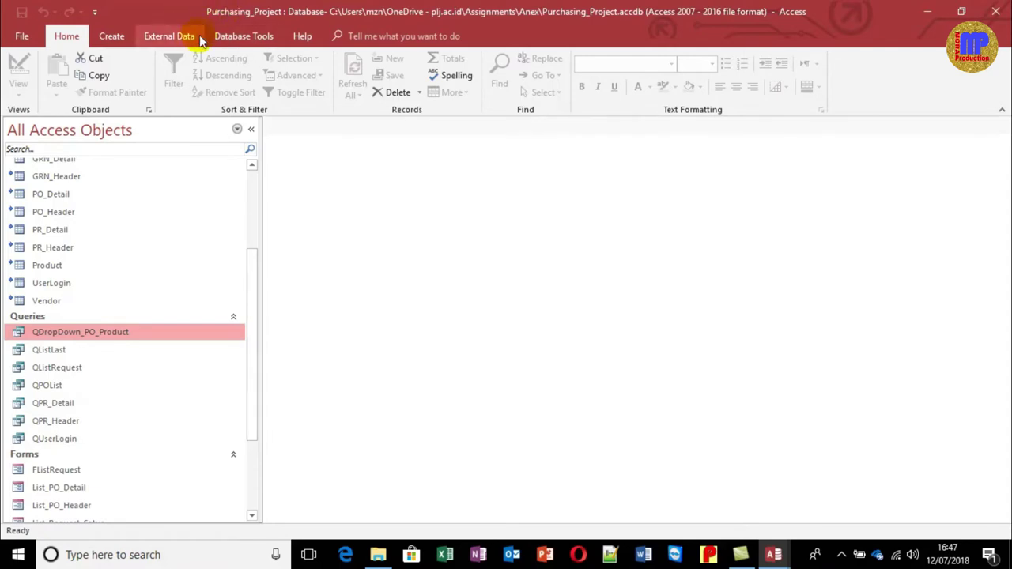
Start a new query in design view with the Vendor and PO_Header tables
click(118, 38)
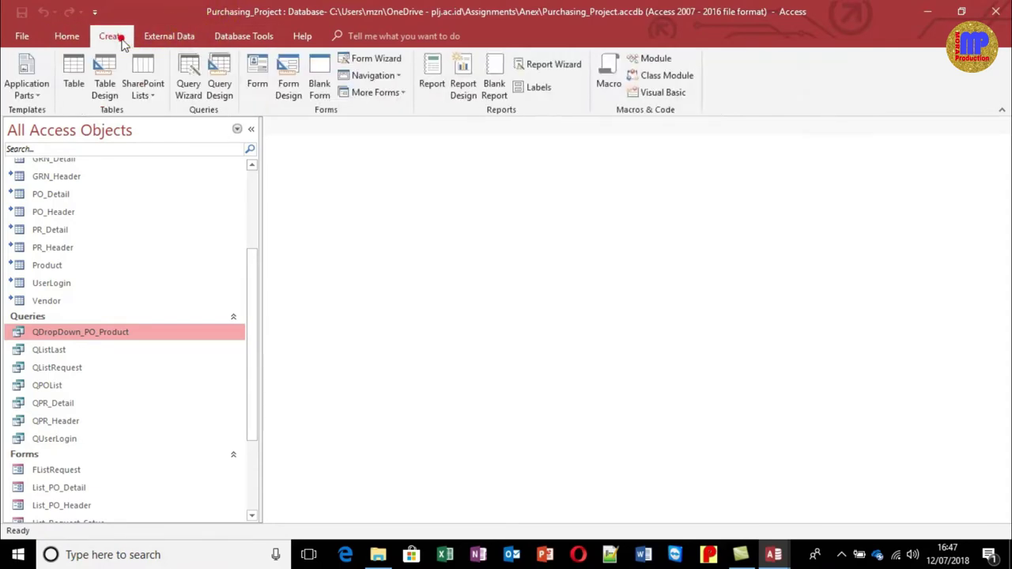
click(223, 80)
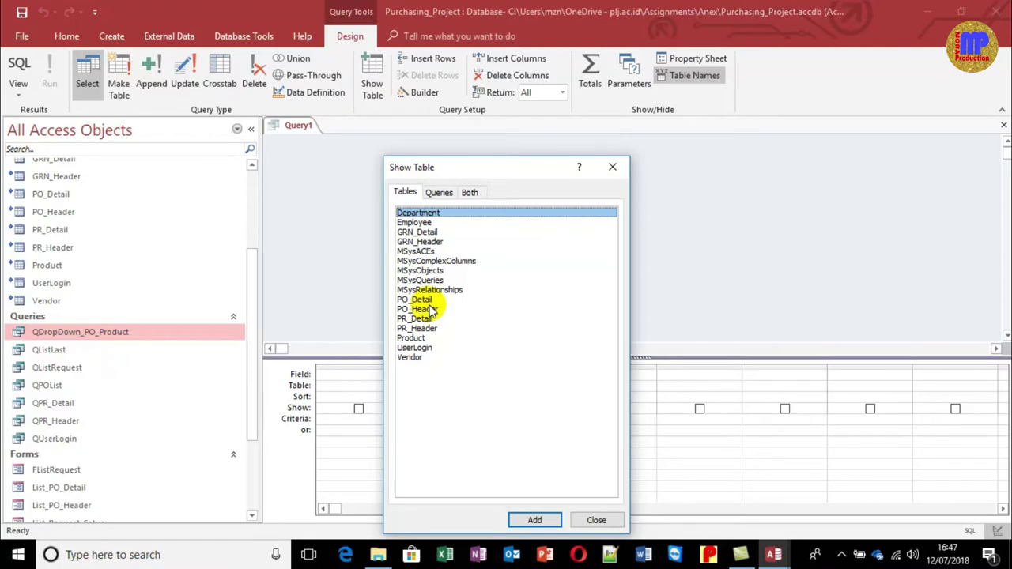
double_click(425, 357)
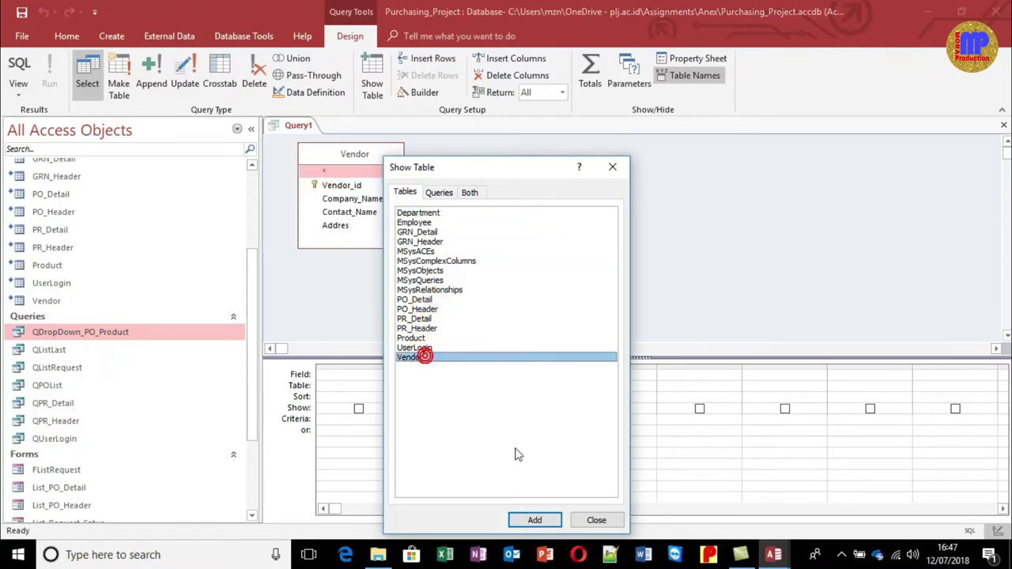
click(598, 522)
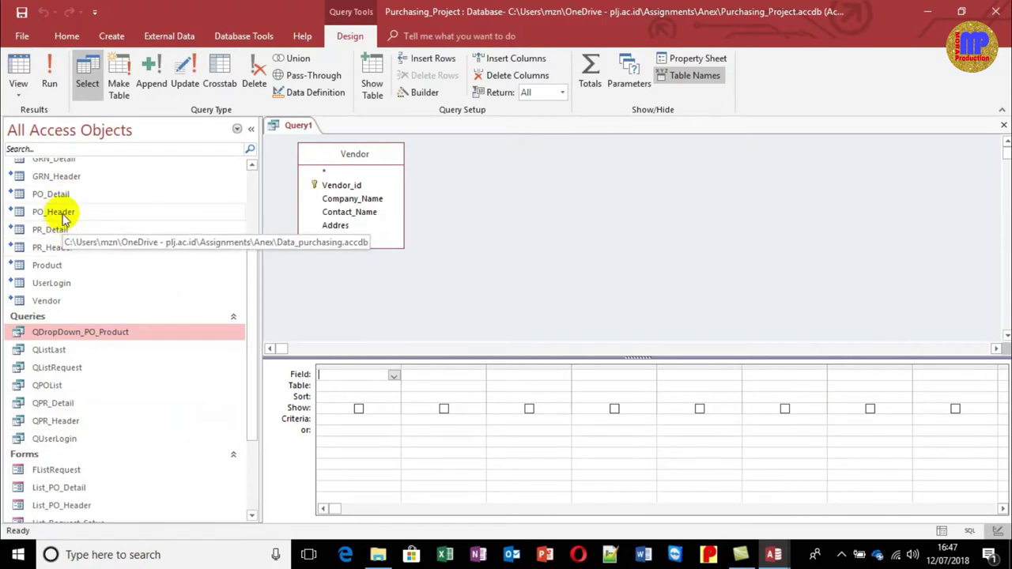
drag(61, 212, 585, 155)
Add PO_No, PO_date and Vendor_id from PO_Header, and Company_Name, Contact_Name and Addres from Vendor to the query
double_click(590, 170)
click(596, 184)
double_click(596, 184)
double_click(599, 196)
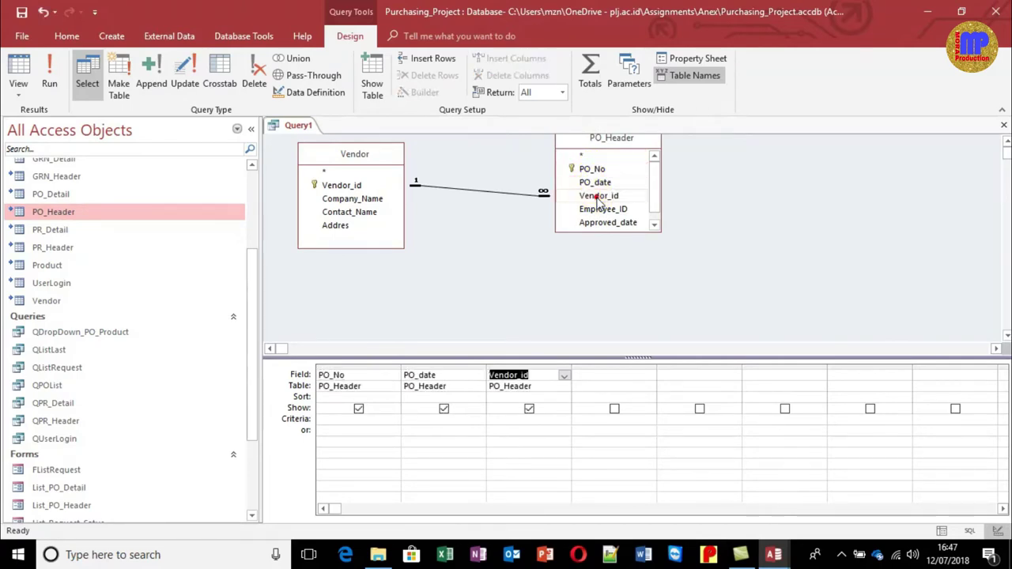
double_click(375, 200)
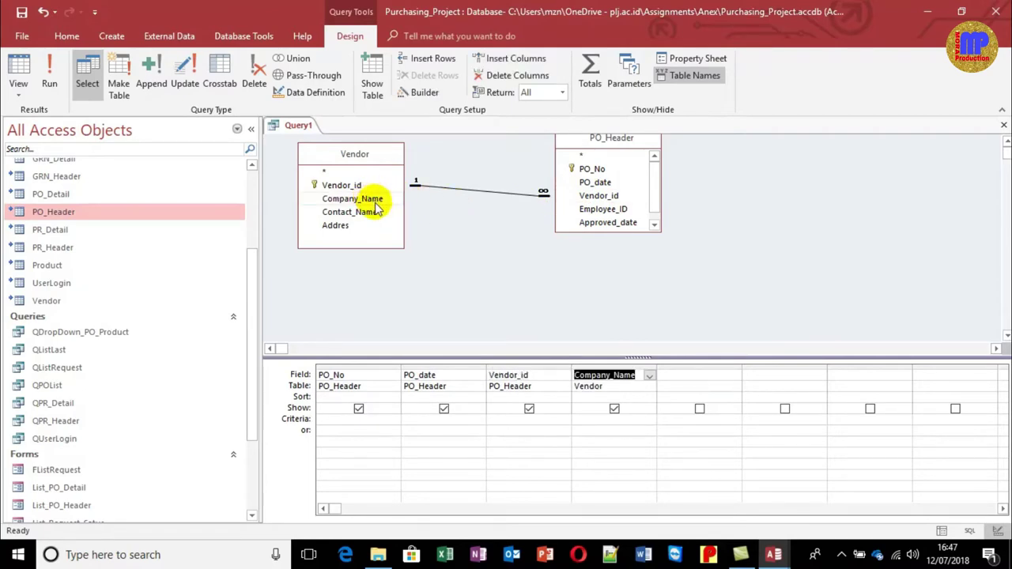
double_click(375, 213)
double_click(350, 226)
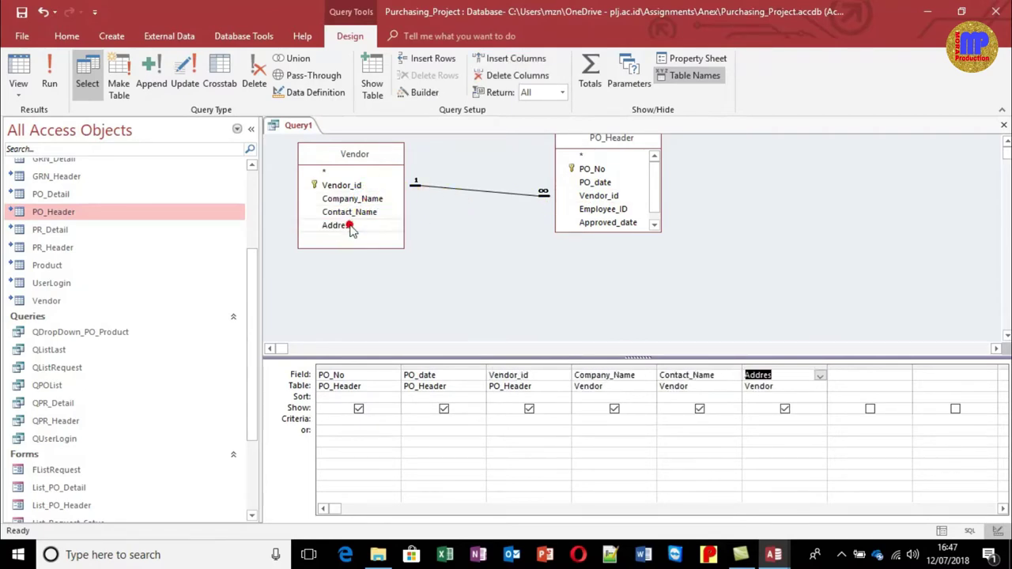
Add PO_Header's Employee_ID, Approved_date and Approved_By fields to the query, enlarging the table's field list to show all fields
double_click(624, 210)
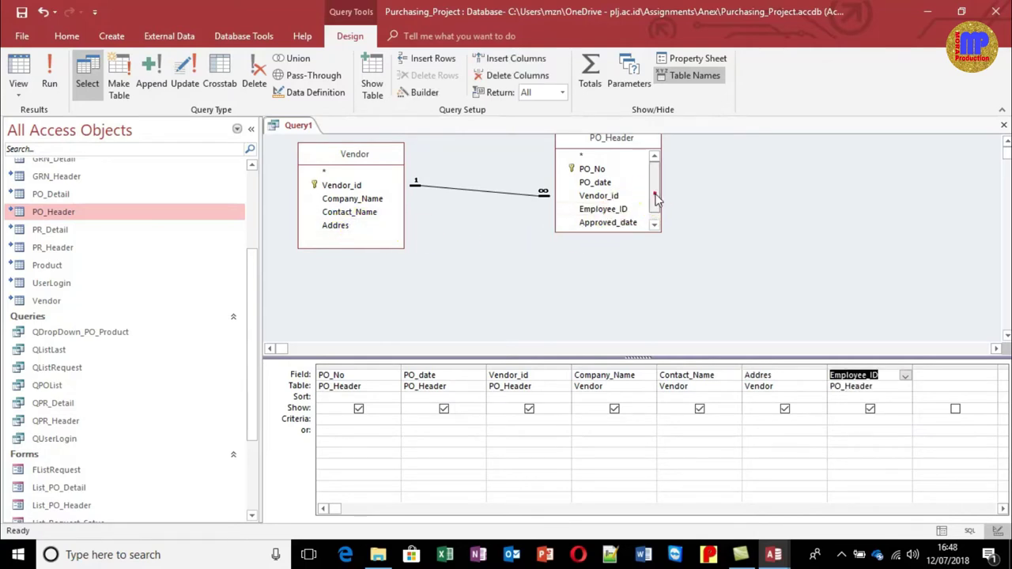
click(654, 194)
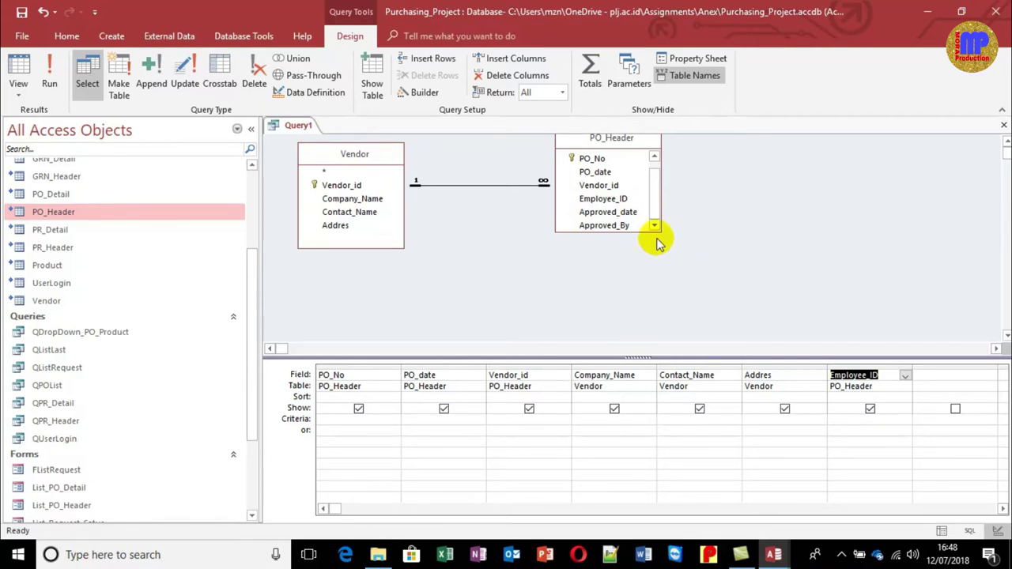
click(622, 213)
double_click(623, 213)
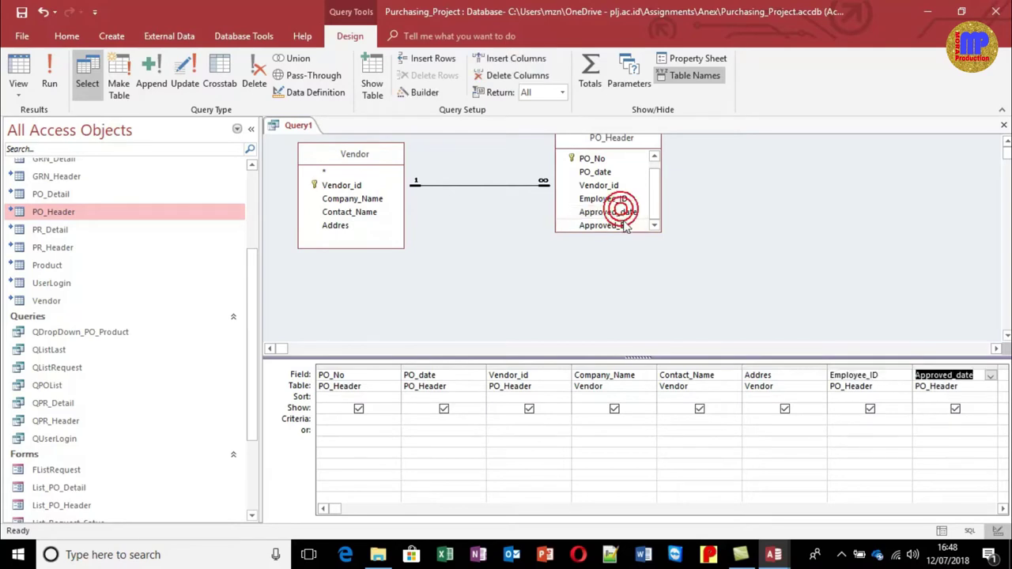
drag(640, 231, 644, 273)
double_click(626, 237)
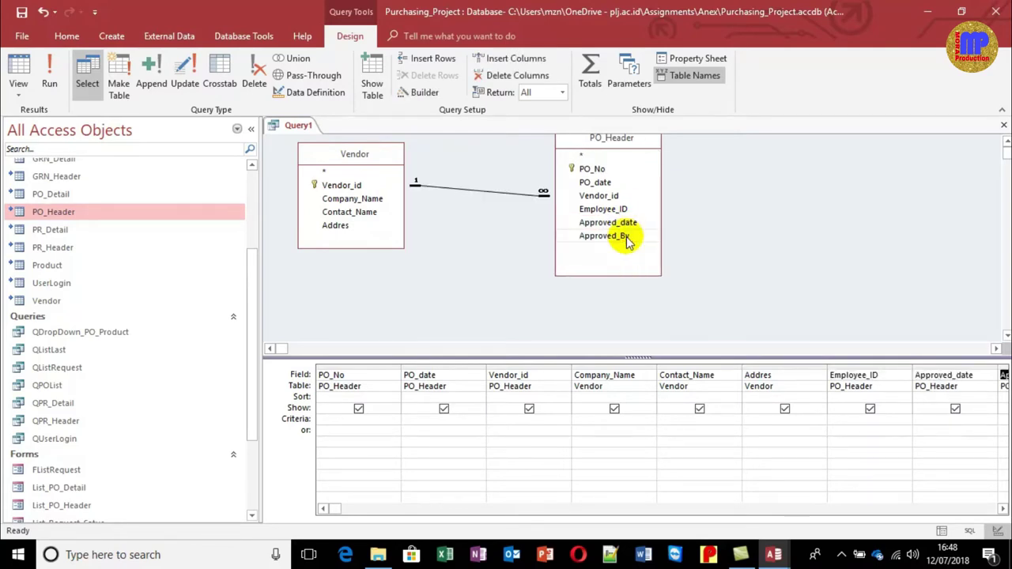
mouse_move(336, 508)
mouse_down()
mouse_move(506, 515)
mouse_move(424, 525)
mouse_move(348, 508)
mouse_up()
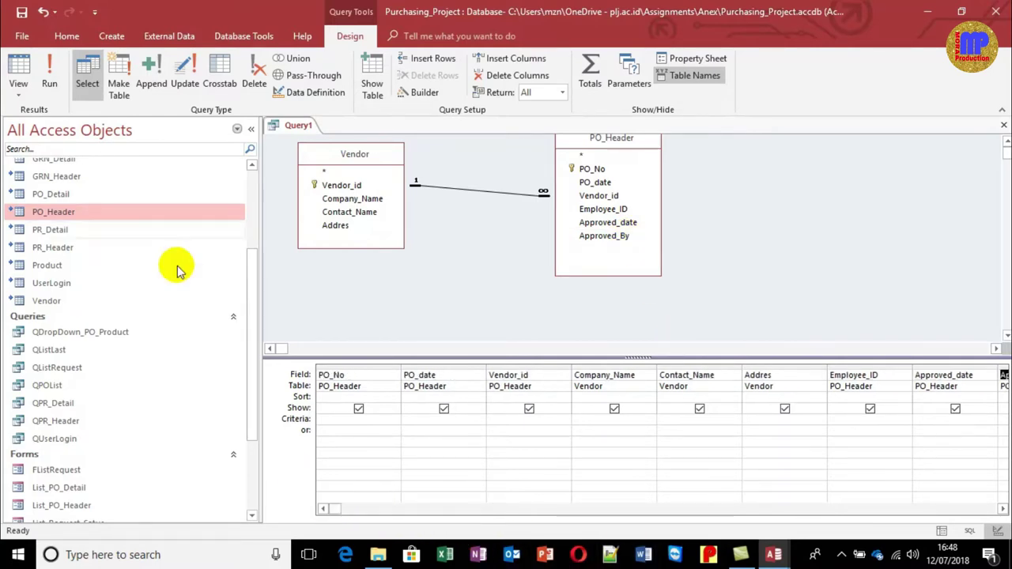
Display the query's records and enter a trial record with PO_No P001, PO_date 12/07/2018 and Vendor_id V001
click(19, 75)
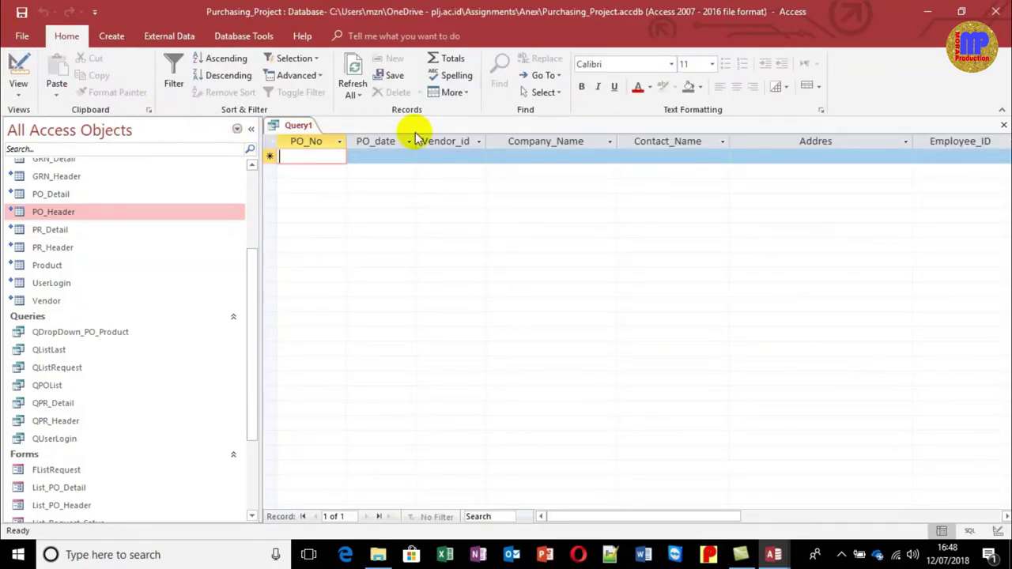
text(PO01)
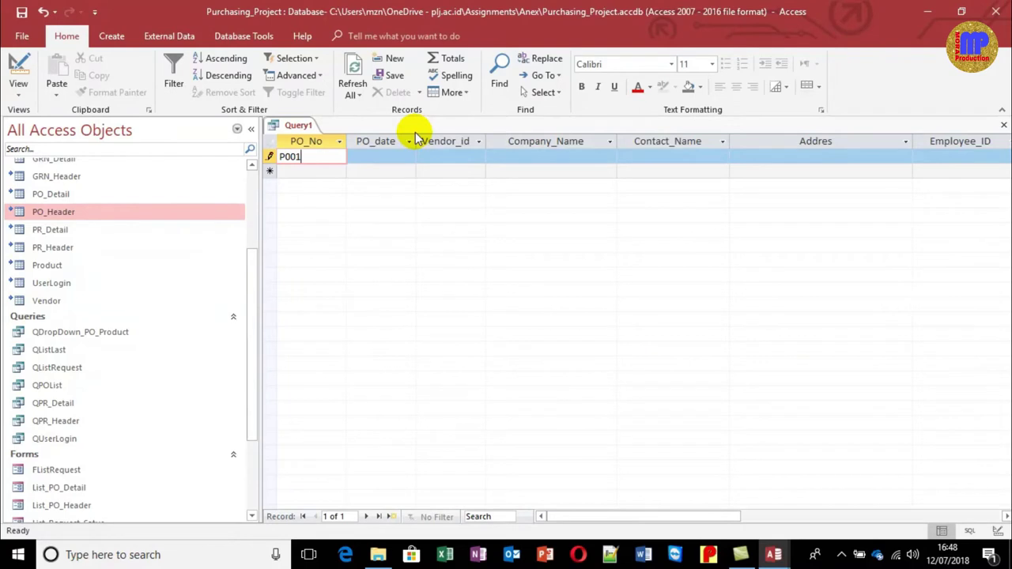
key(Tab)
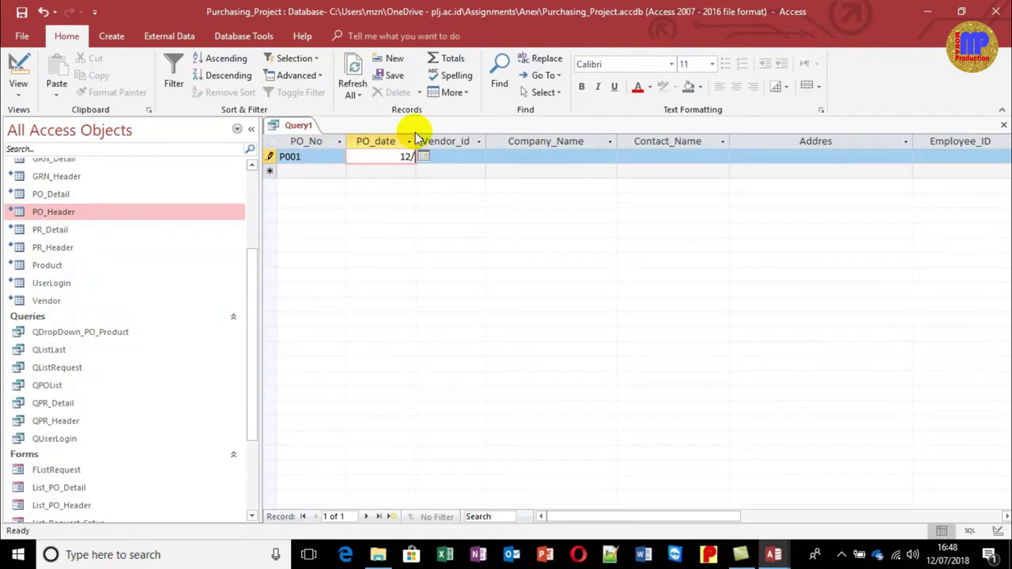
key(Tab)
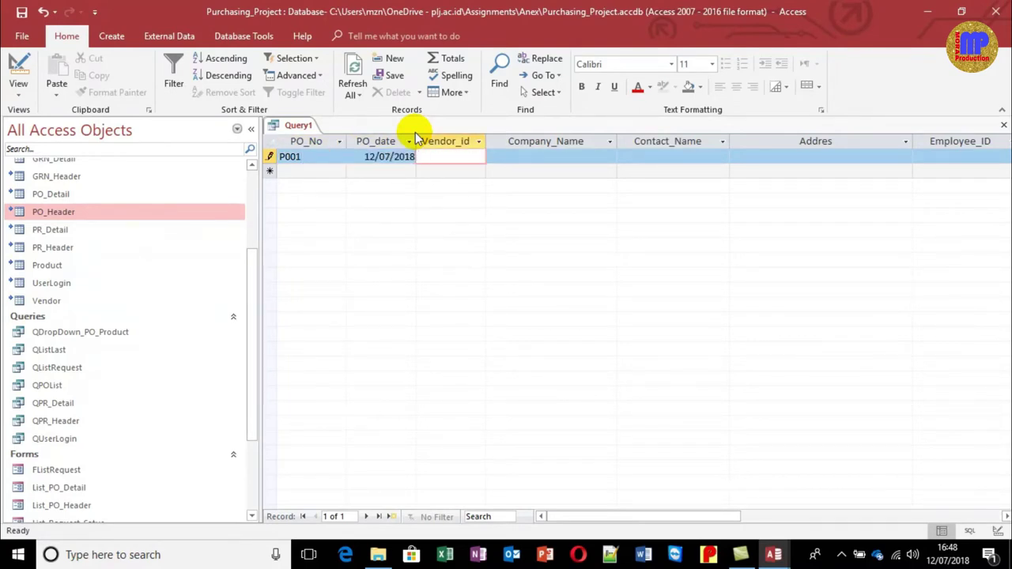
text(V001)
key(Tab)
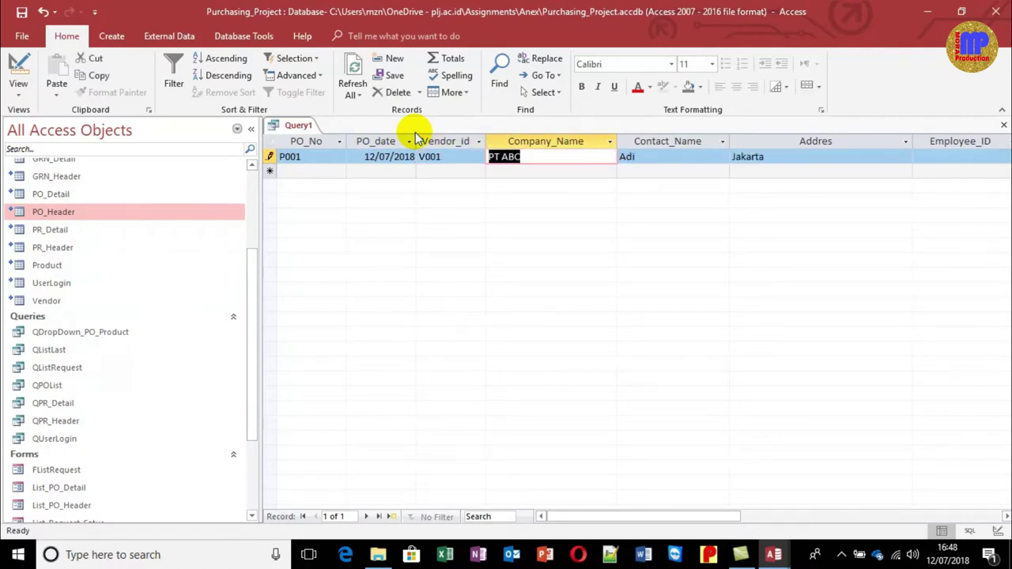
Examine the trial record's vendor, Employee_ID, Approved_date and Approved_By fields, and discard the record
key(Tab)
key(Tab)
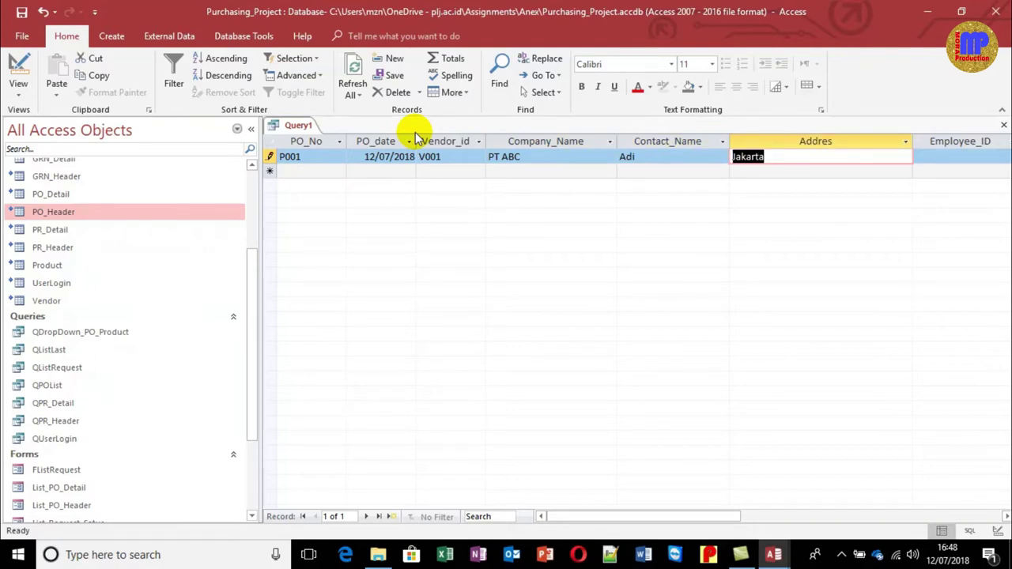
key(Tab)
key(Tab)
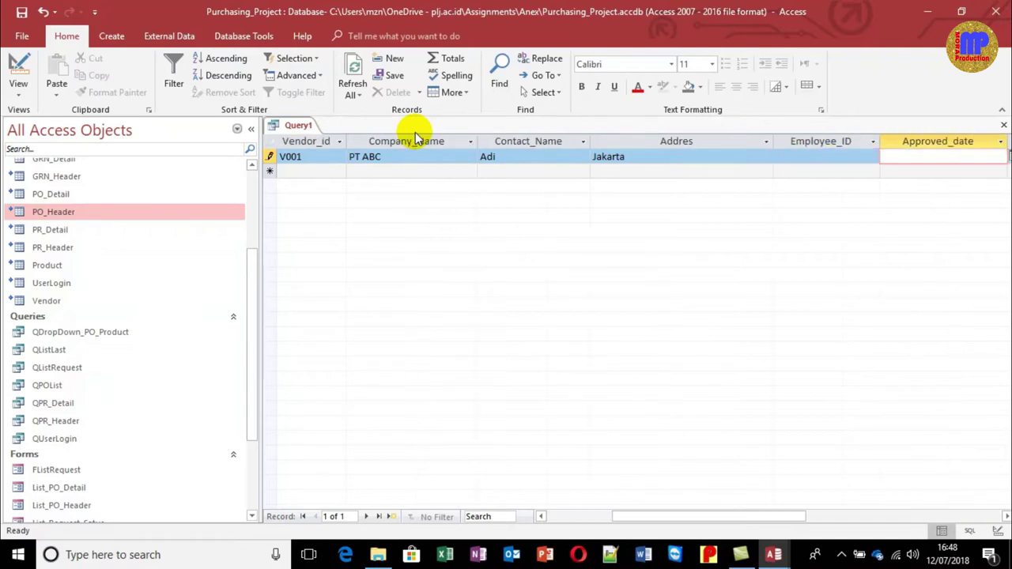
key(shift+Tab)
key(Tab)
key(shift+Tab)
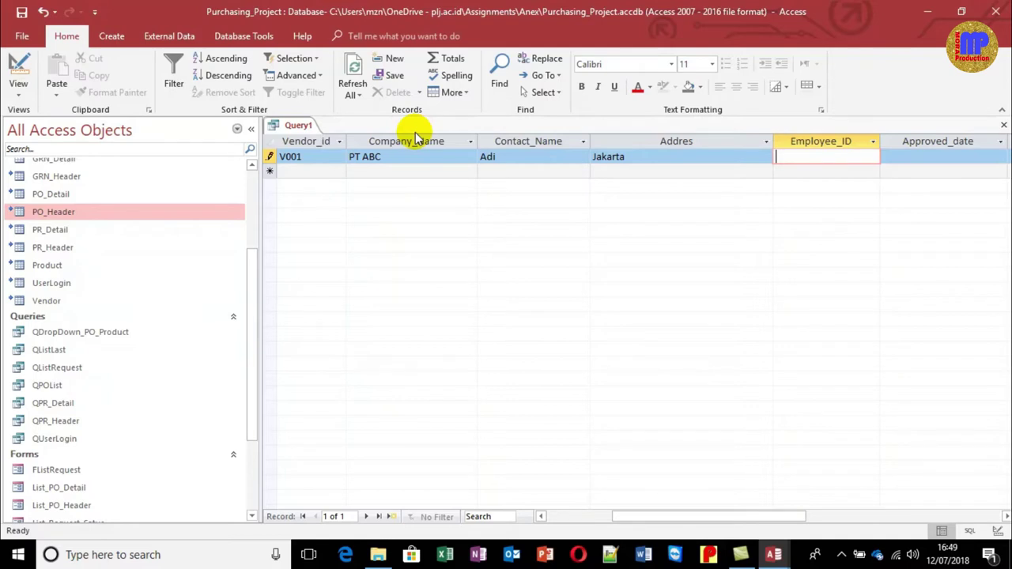
key(Tab)
key(Tab)
key(shift+Tab)
key(Tab)
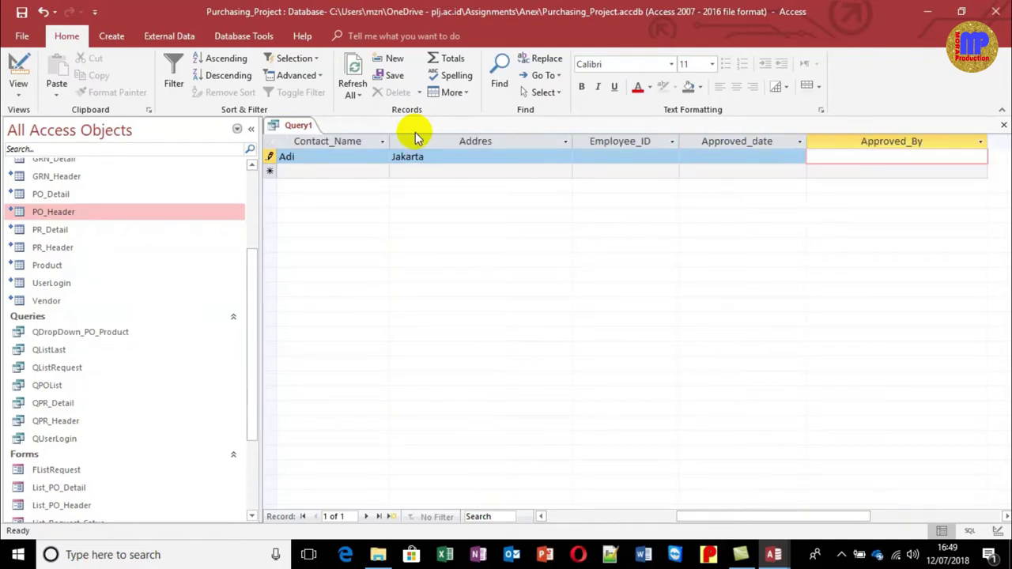
key(shift+Tab)
key(shift+Tab)
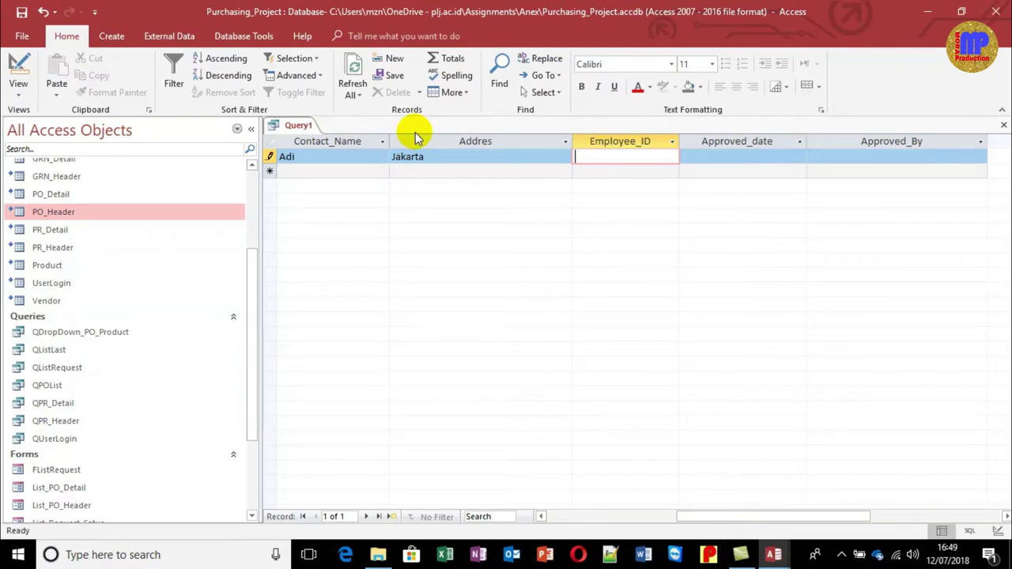
key(shift+Tab)
key(shift+Tab)
key(shift+Tab)
key(shift+Tab)
key(shift+Tab)
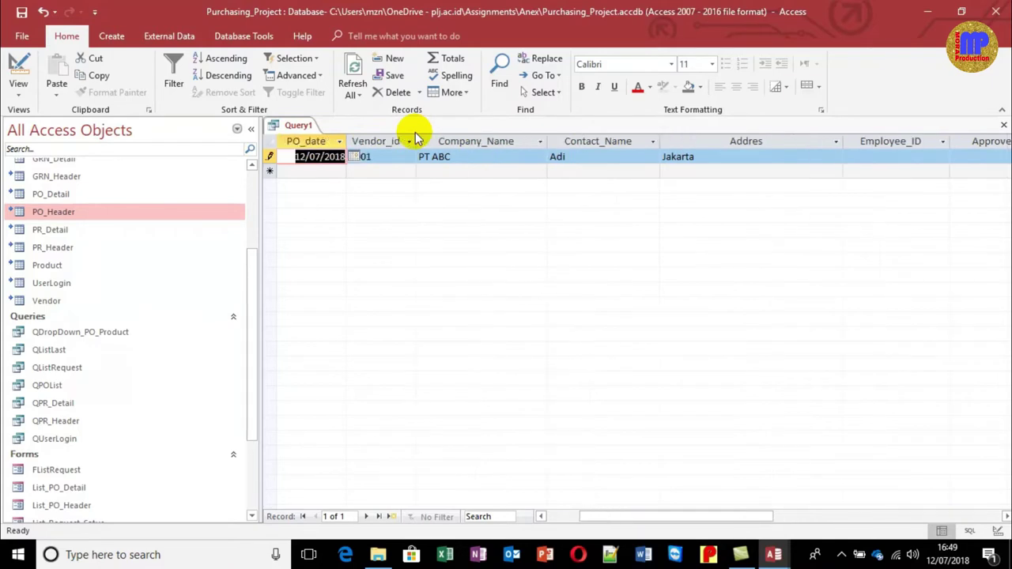
key(Escape)
Save the query as QPO_Header and close it
key(ctrl+s)
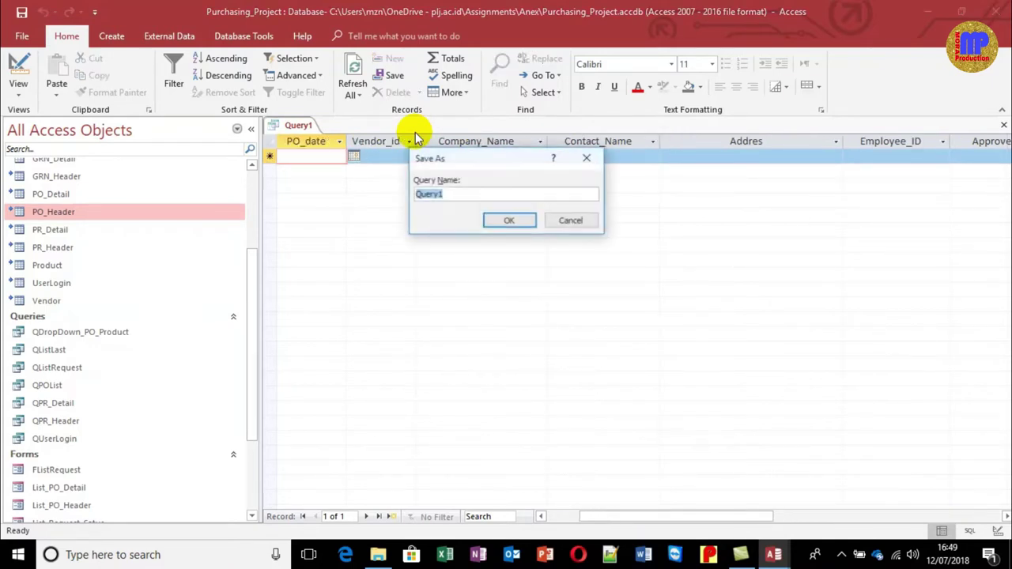
text(QPO)
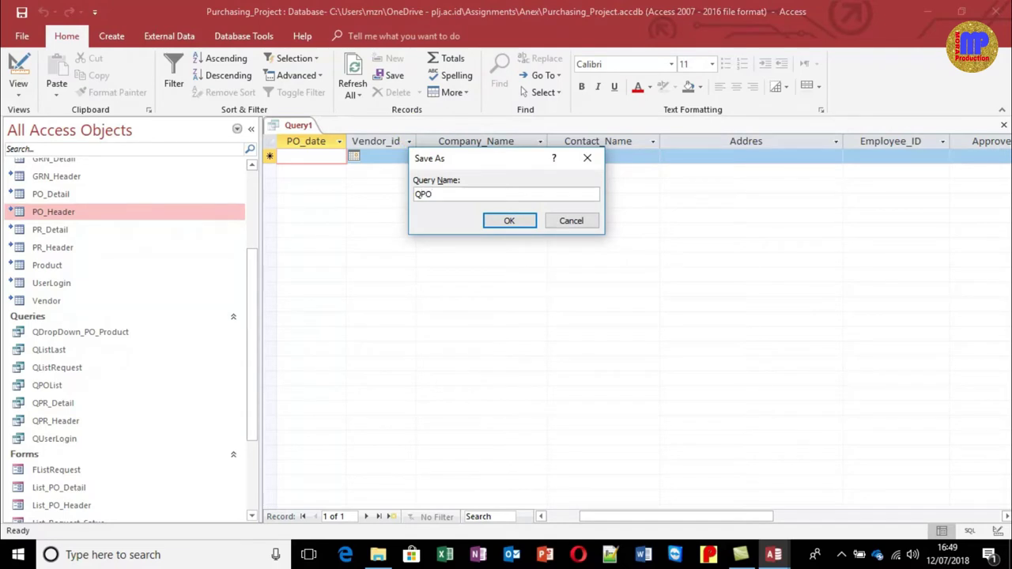
text(Header)
click(436, 193)
text(_)
key(Return)
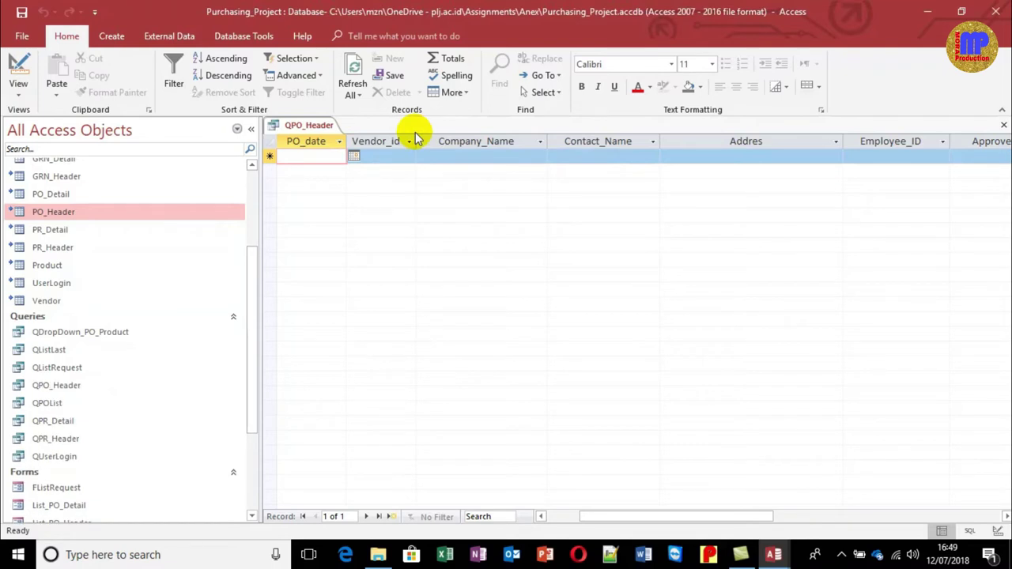
key(ctrl+w)
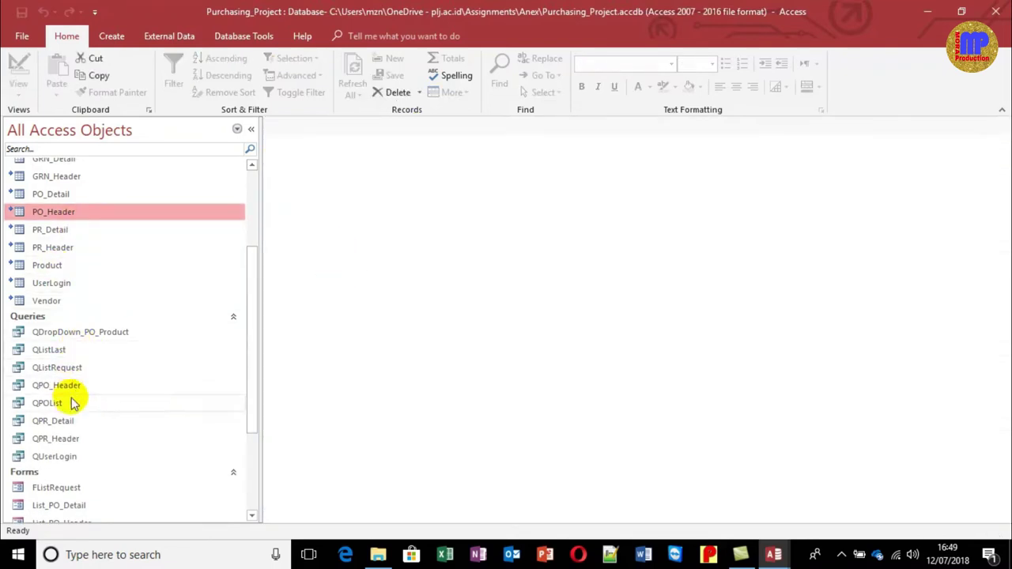
Review the design of the QDropDown_PO_Product query and display its records
click(87, 333)
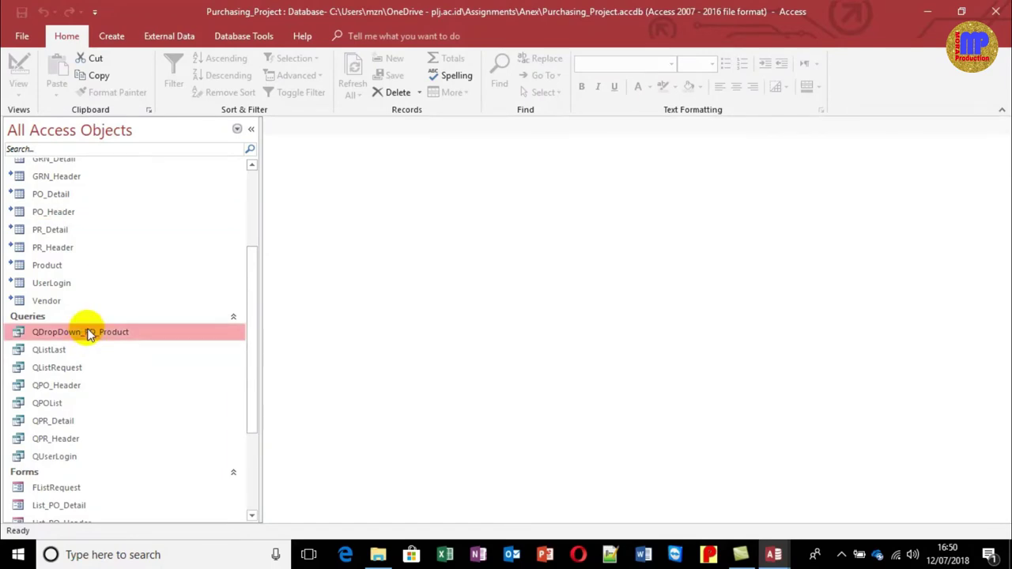
right_click(87, 333)
click(131, 357)
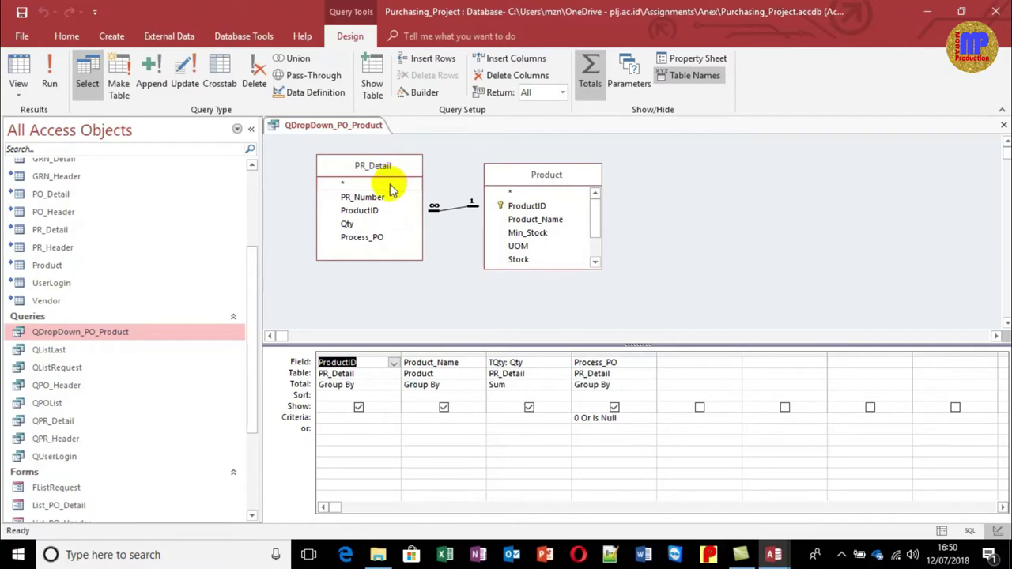
click(20, 67)
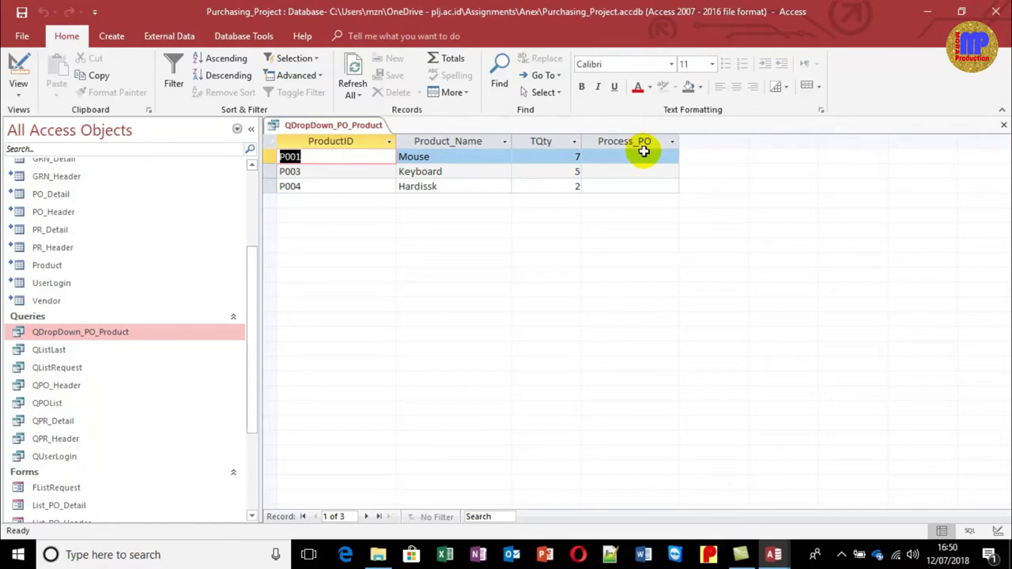
Compare the PO_Detail table's columns with the records of QDropDown_PO_Product, and close the table
double_click(63, 195)
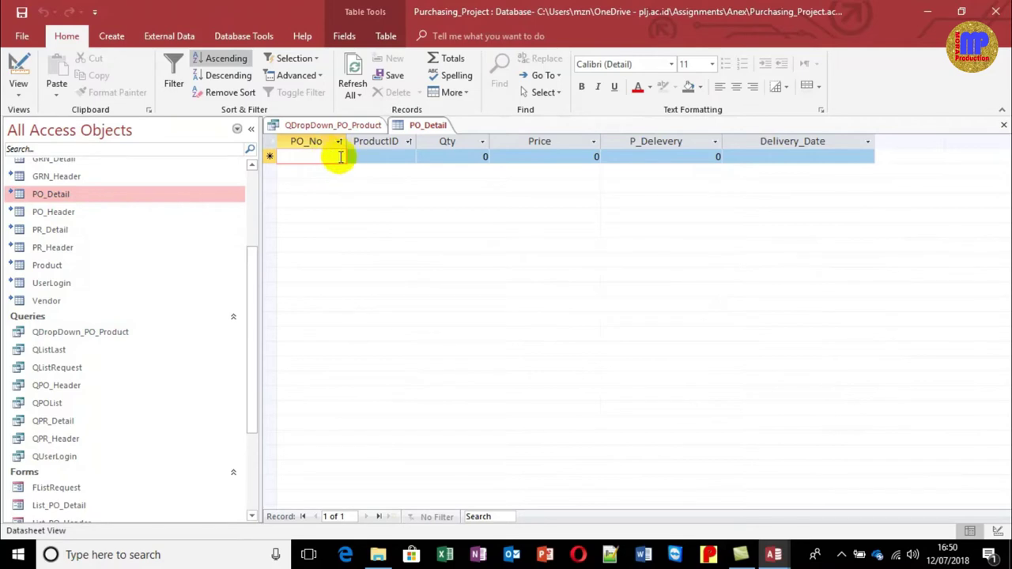
drag(417, 141, 470, 145)
click(414, 155)
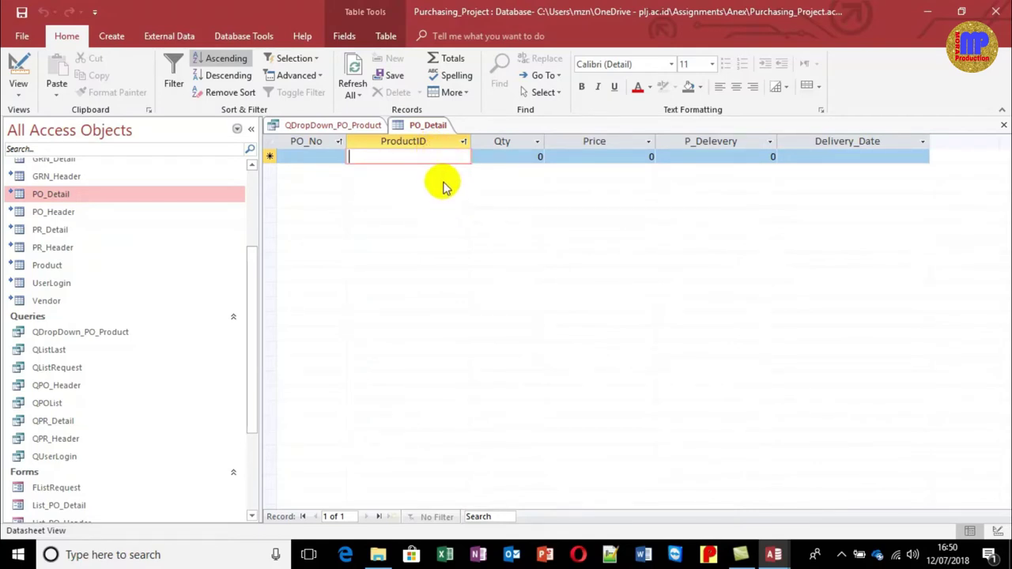
double_click(107, 334)
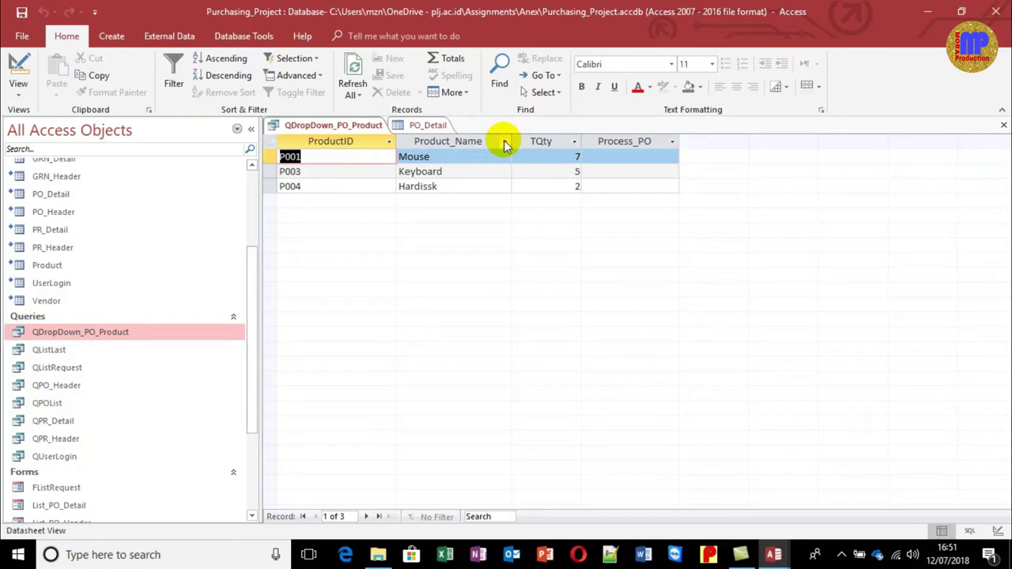
click(433, 125)
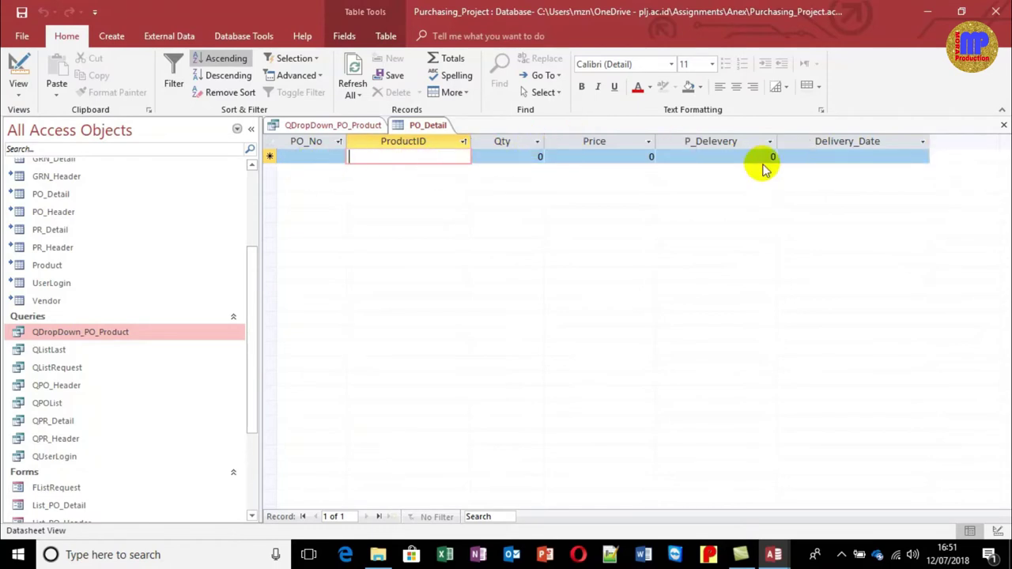
key(ctrl+w)
click(510, 317)
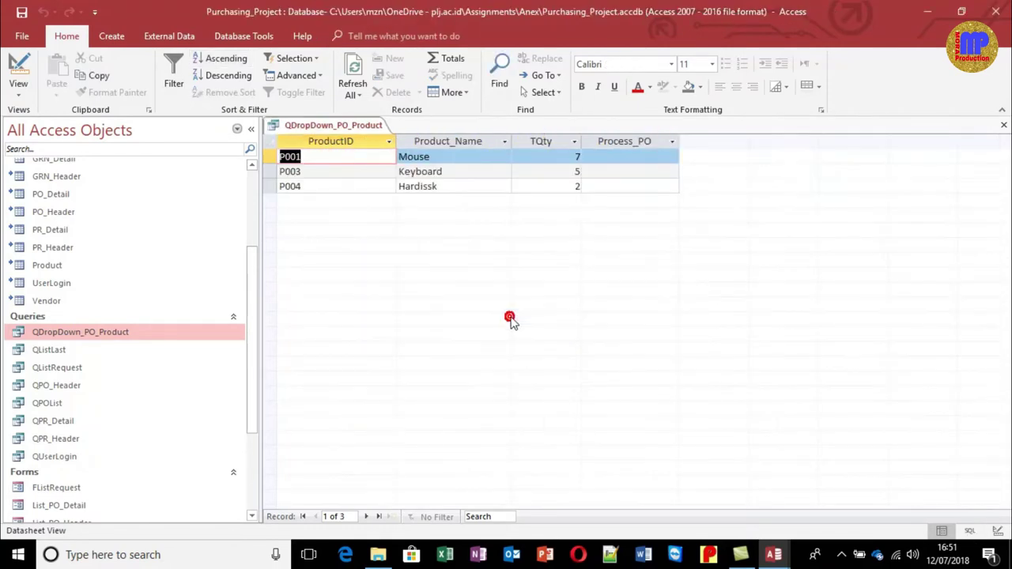
Close the QDropDown_PO_Product query and open the UserLogin form
click(282, 188)
key(ctrl+w)
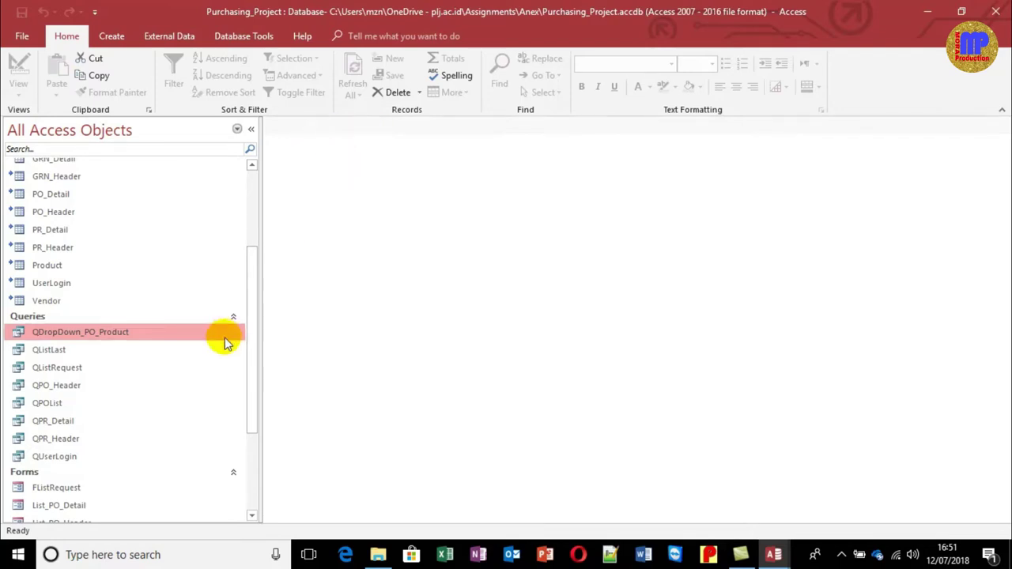
drag(253, 319, 252, 413)
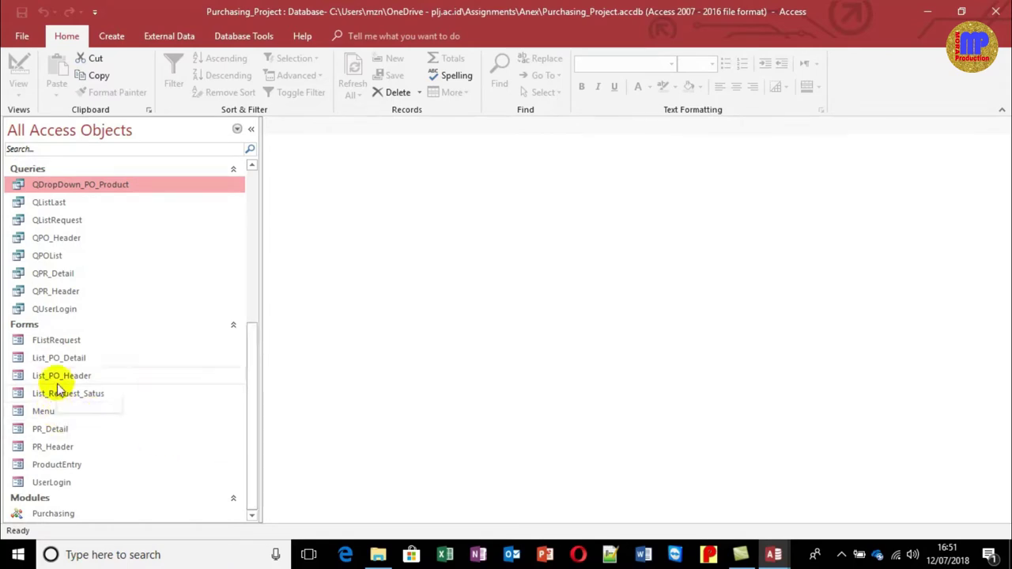
click(63, 484)
double_click(63, 485)
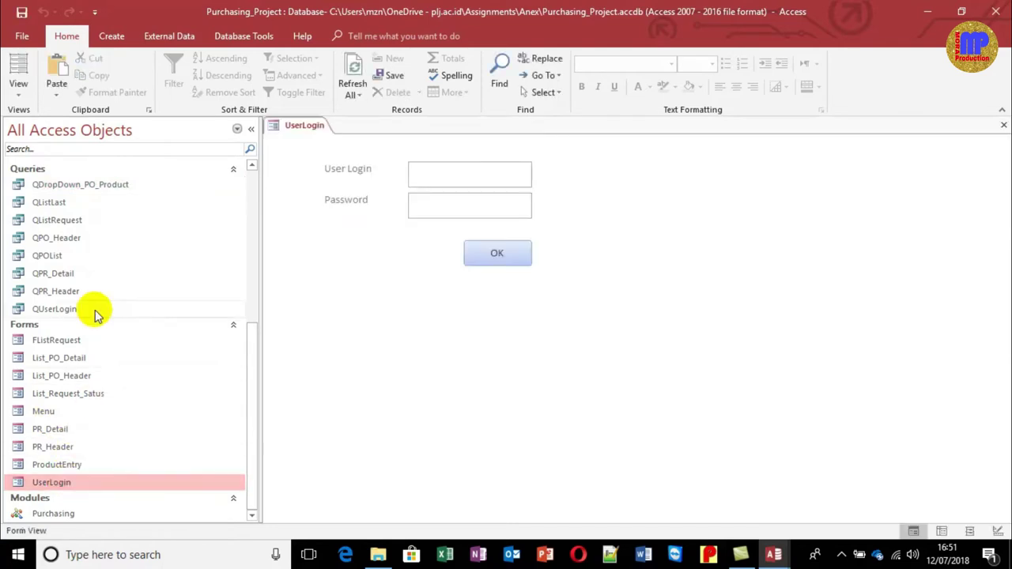
Look up a user login in the UserLogin table and close the table
scroll(81, 222, up, 3)
scroll(82, 222, up, 3)
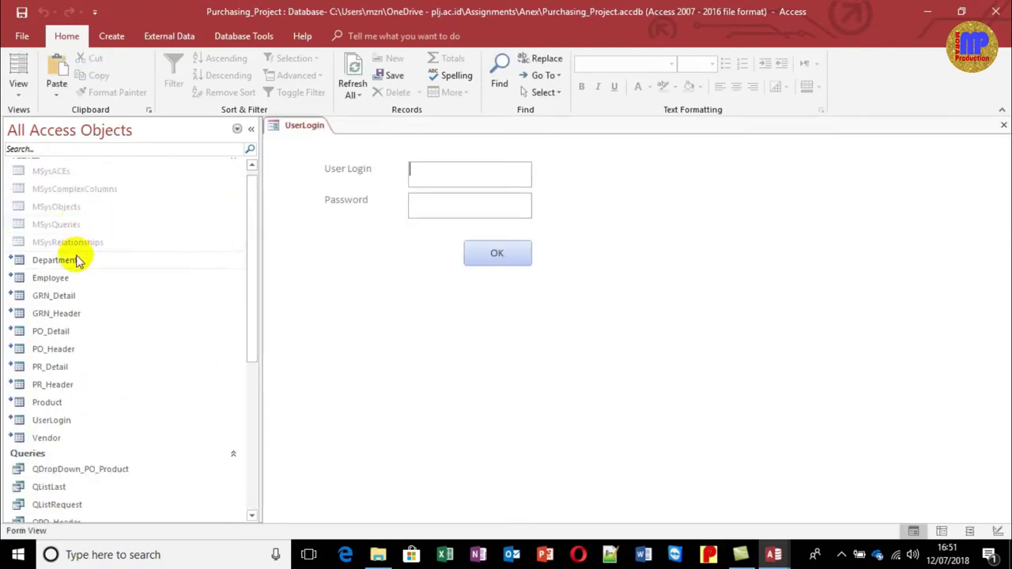
double_click(56, 422)
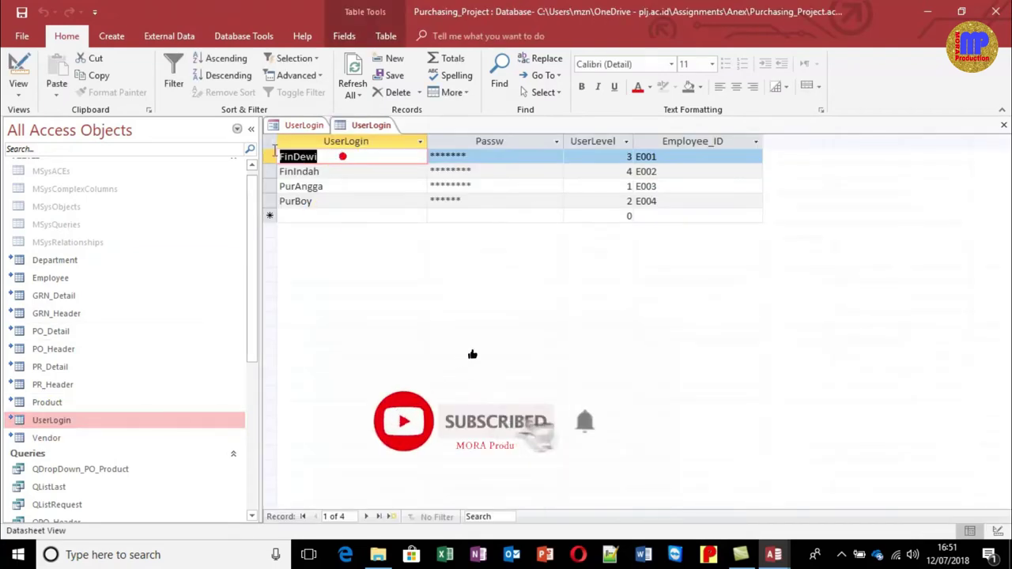
key(ctrl+F4)
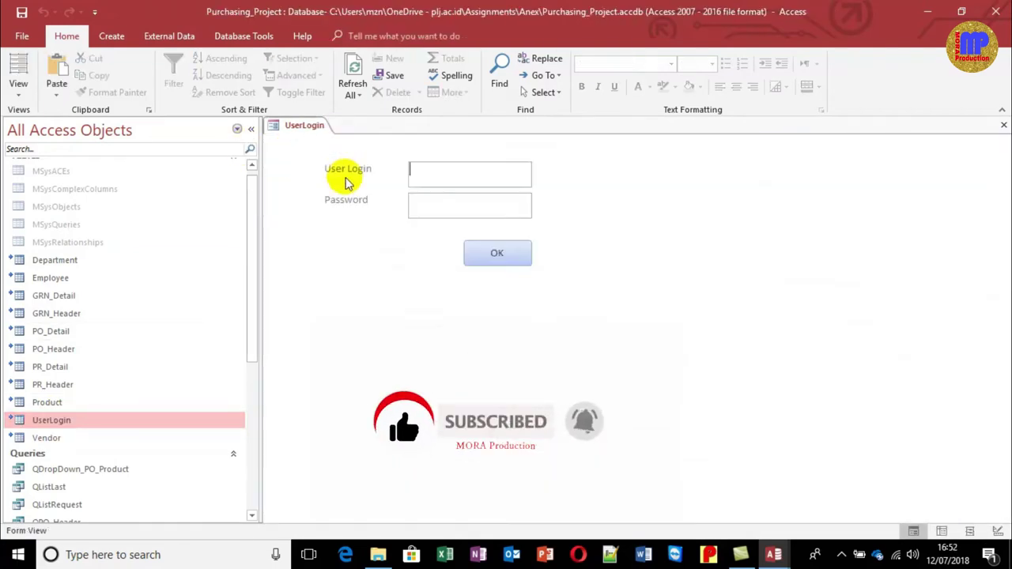
Log in on the UserLogin form with the user login and account password, and open the Permohoan request form
click(418, 169)
text(FinDewi)
click(438, 199)
key(ctrl+v)
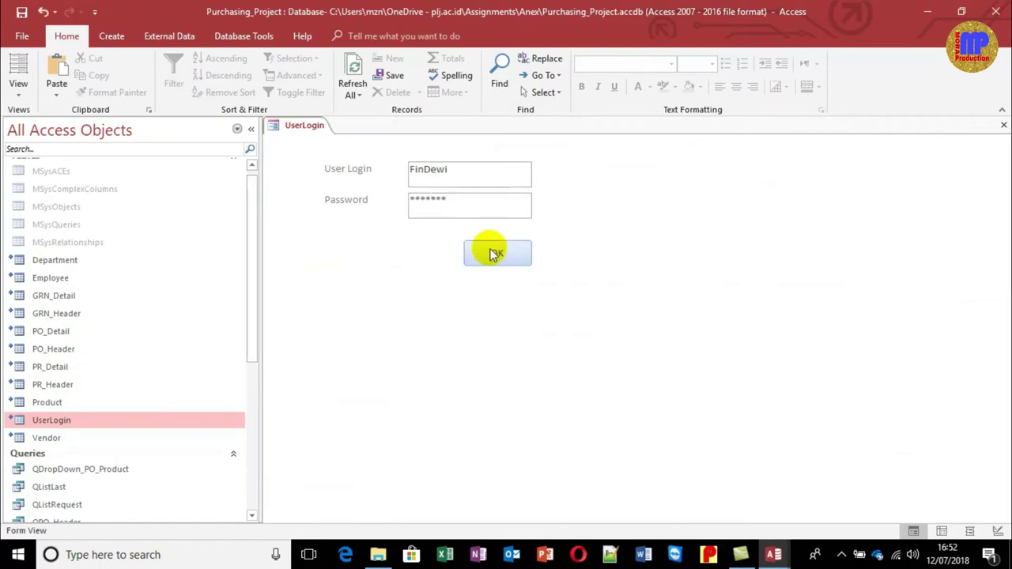
click(493, 251)
click(384, 190)
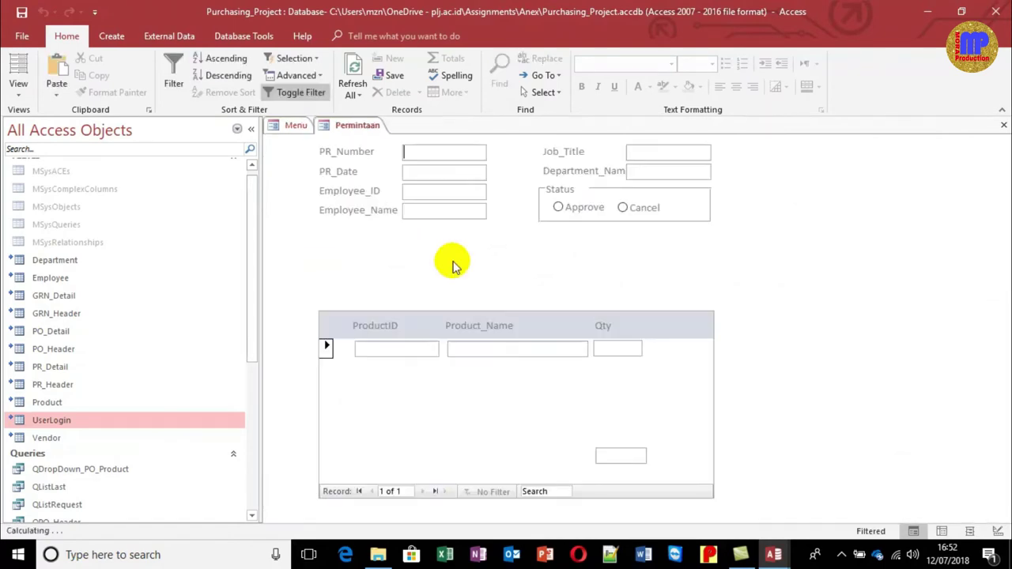
Enter ProductID P001 in the request's detail line, and close the Permintaan and Menu forms
click(403, 346)
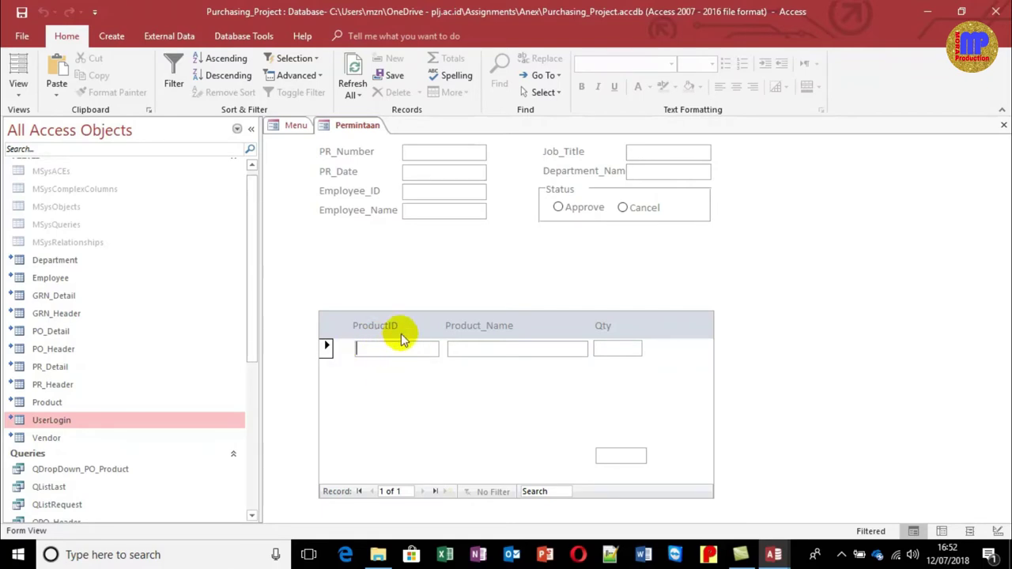
text(P)
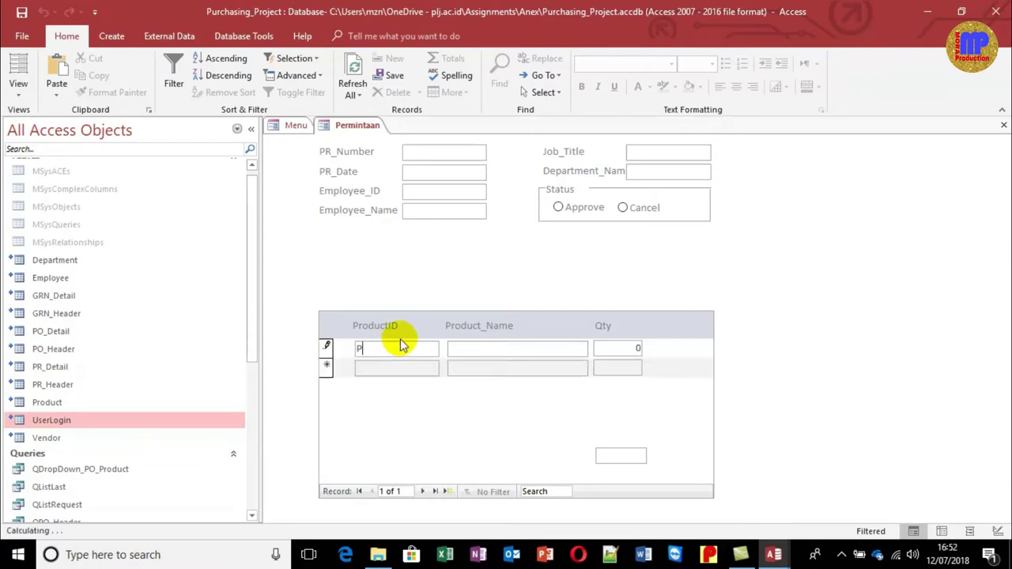
text(001)
key(Tab)
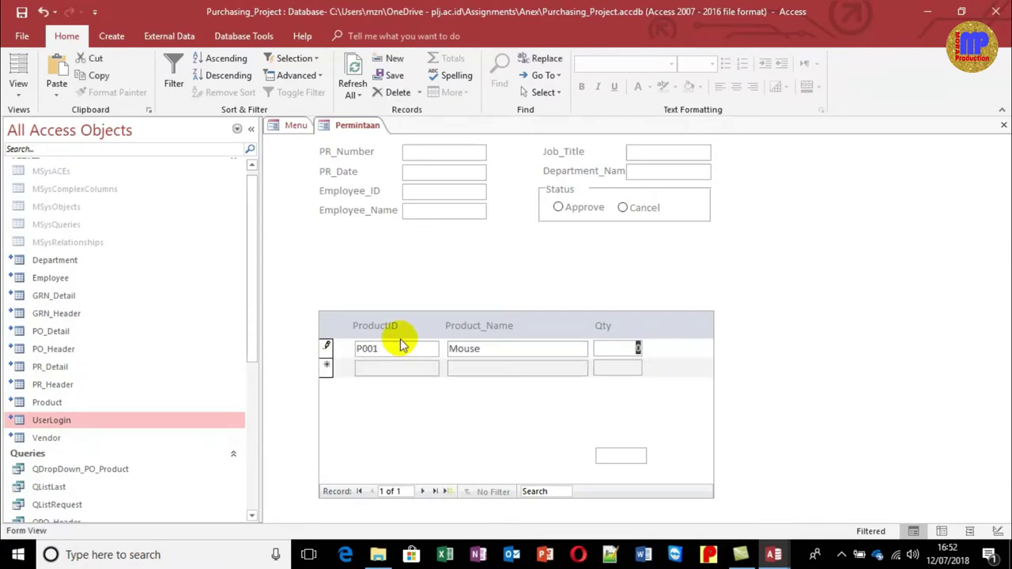
click(536, 335)
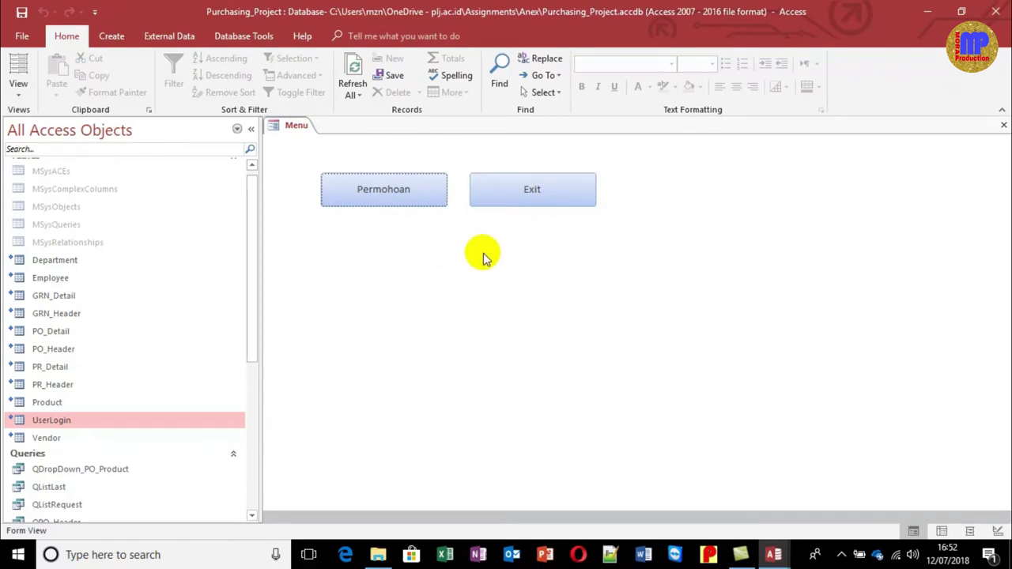
key(ctrl+w)
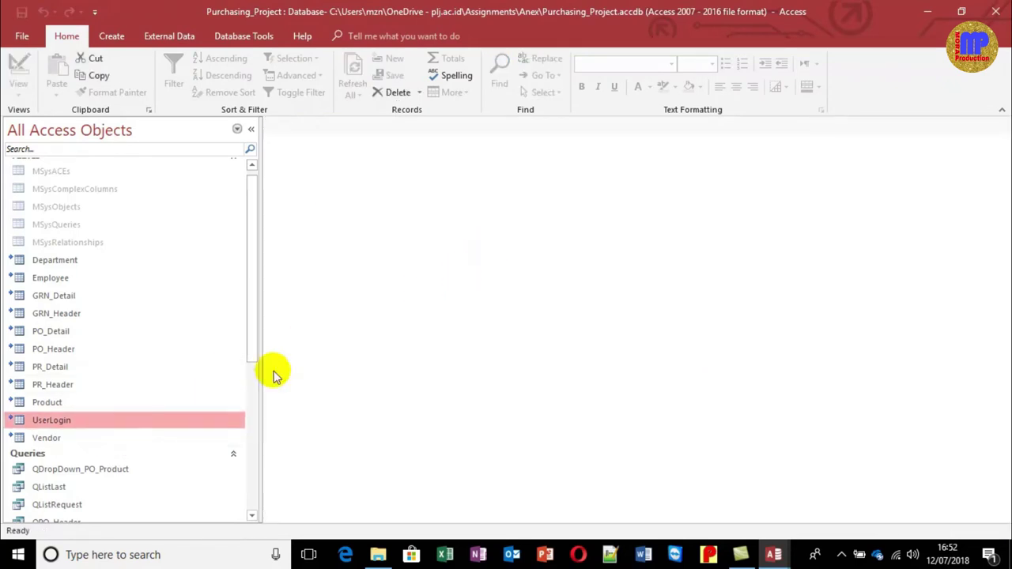
Inspect the PR_Detail form's design and its record source, and close the form
drag(257, 305, 255, 423)
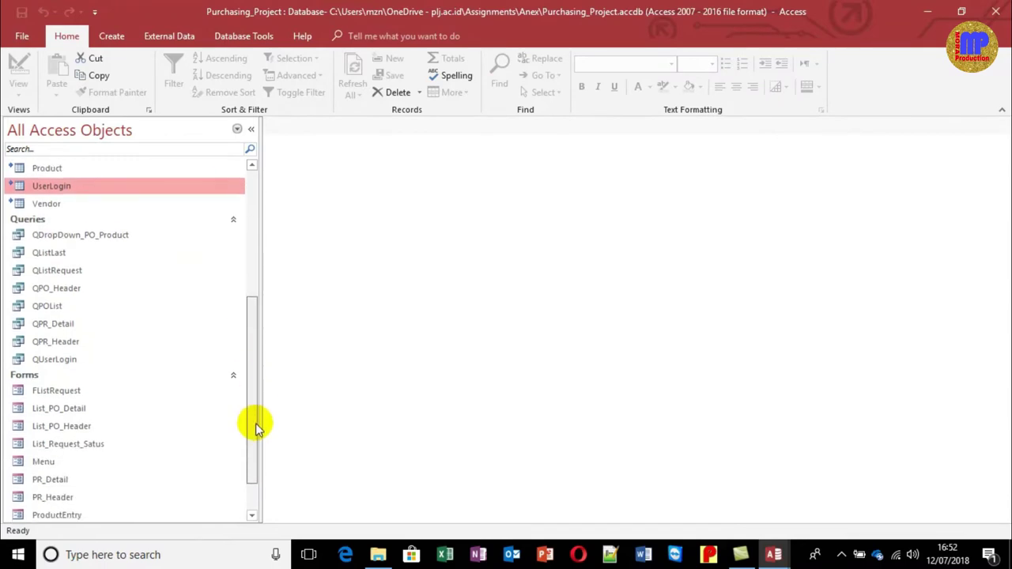
scroll(39, 491, down, 1)
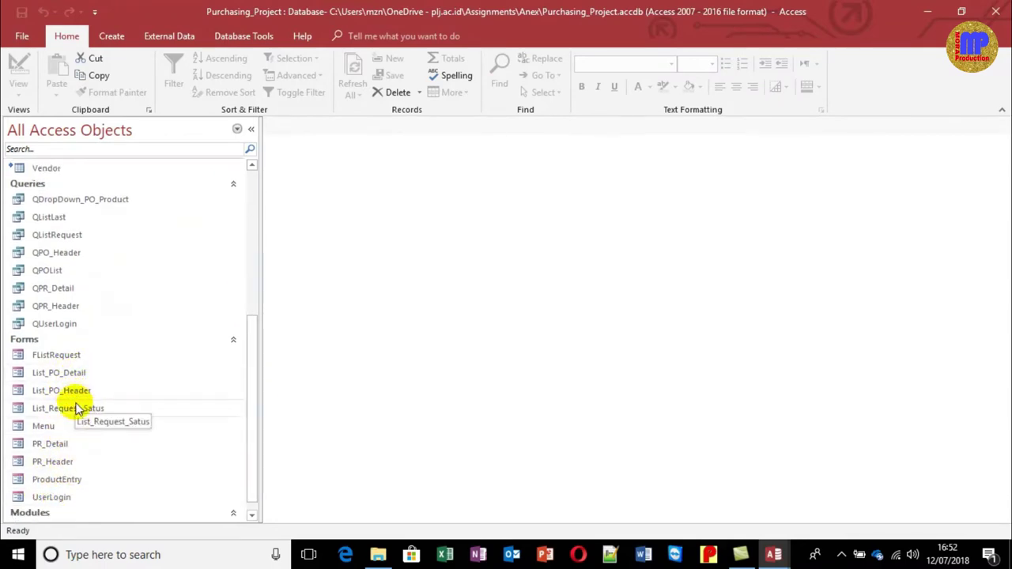
click(65, 447)
right_click(65, 448)
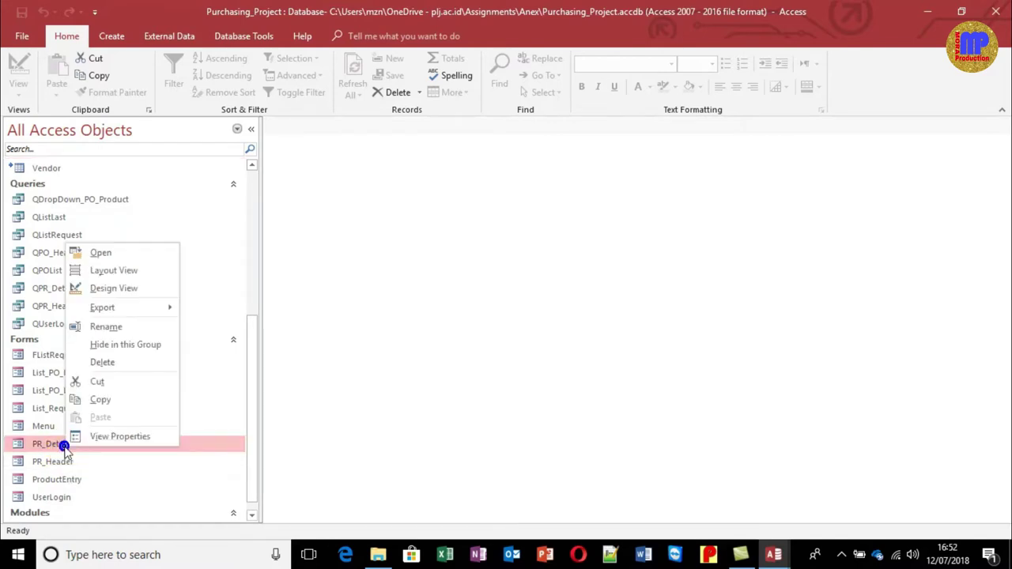
click(145, 290)
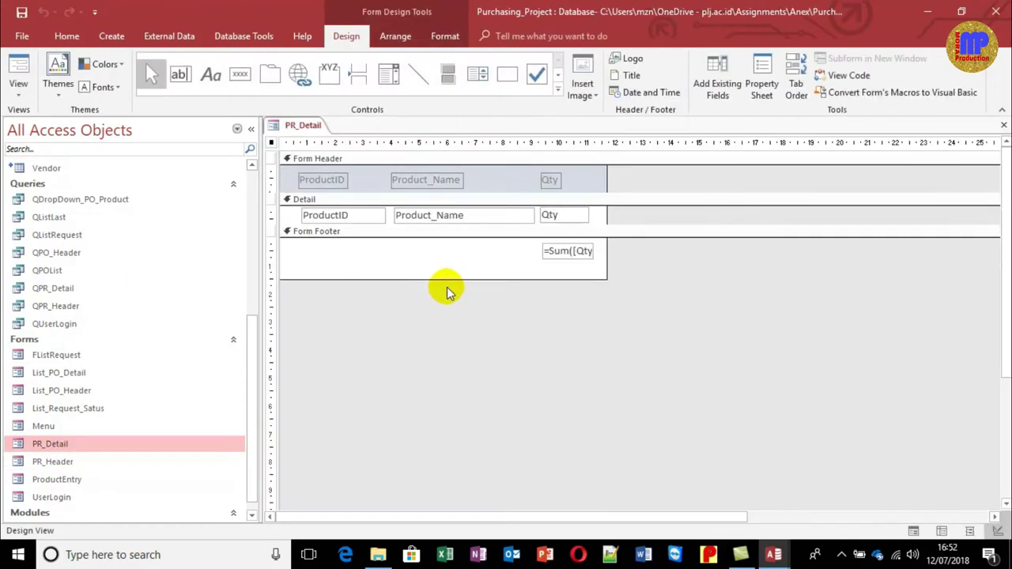
double_click(668, 283)
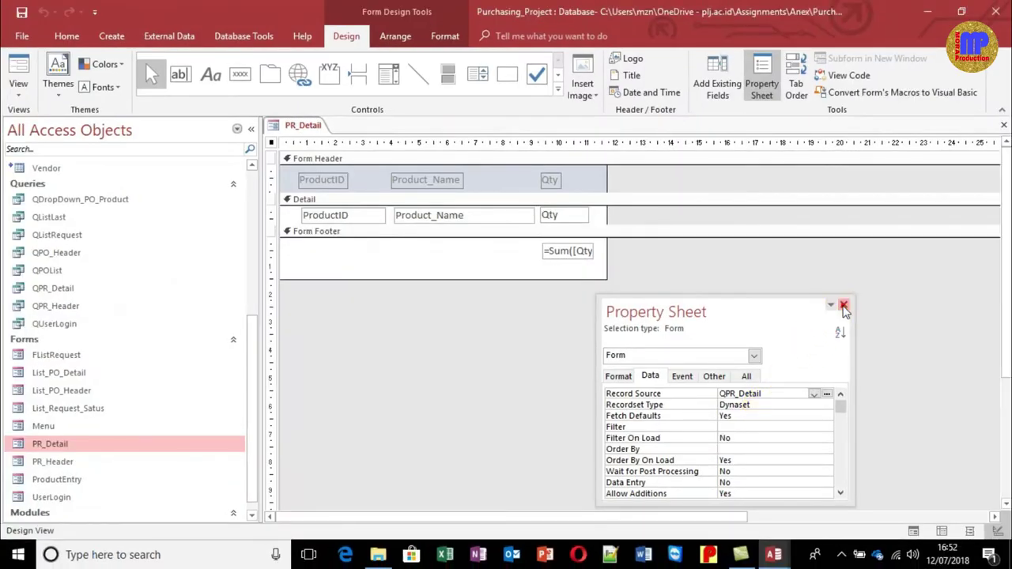
click(927, 203)
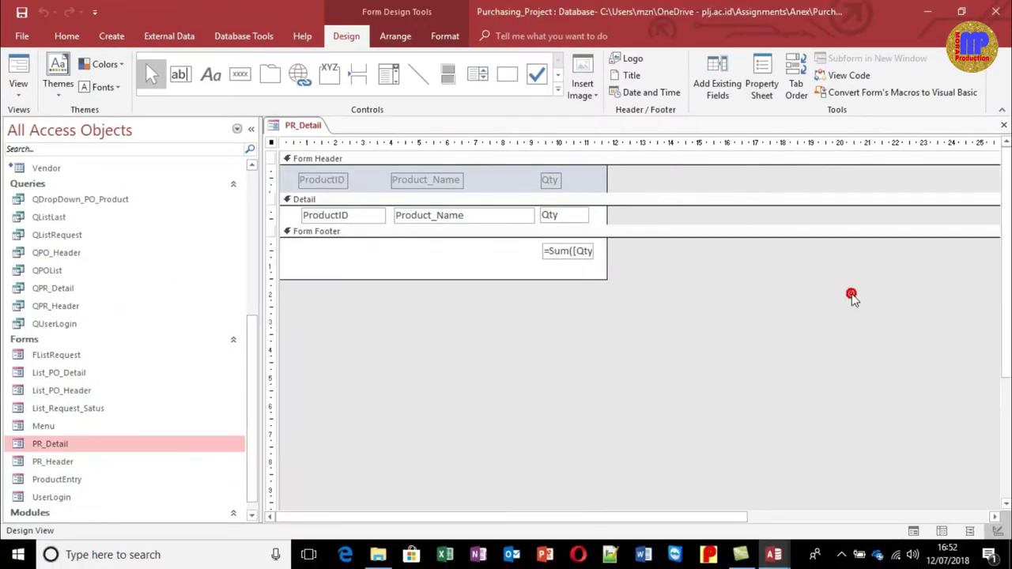
key(ctrl+w)
Review the records and design of the QPR_Detail query, and close it
click(48, 270)
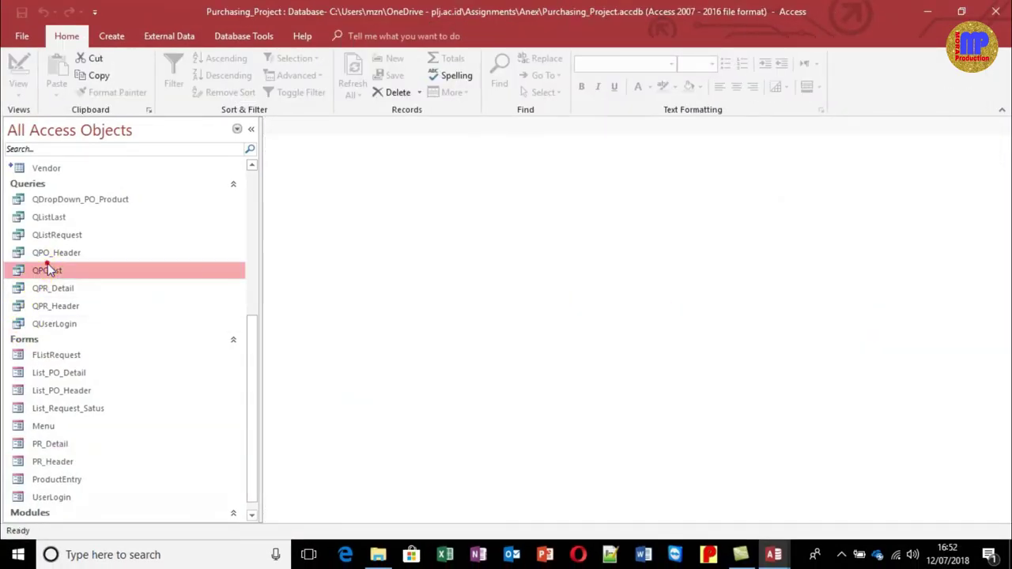
double_click(57, 288)
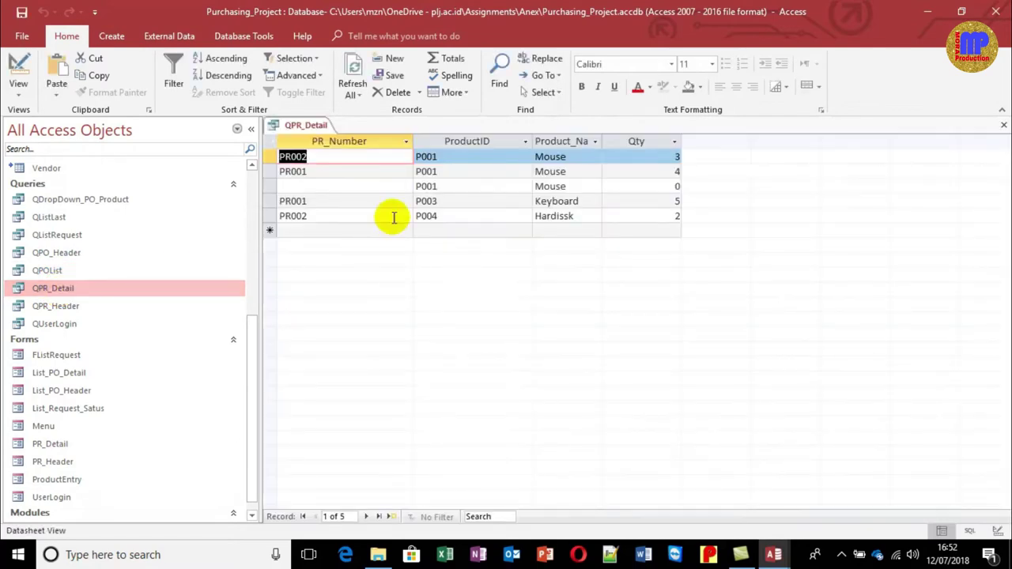
click(16, 70)
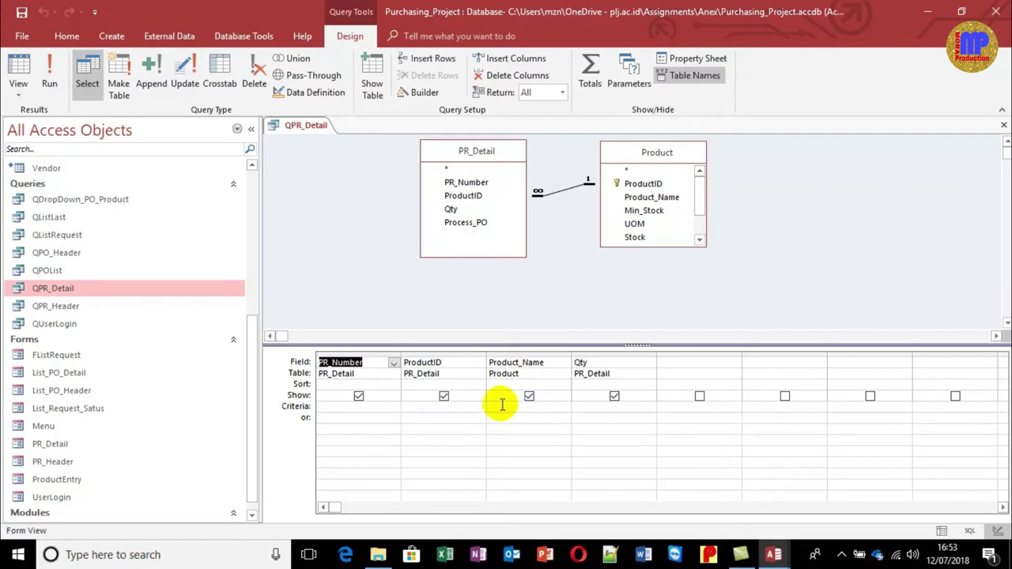
key(ctrl+w)
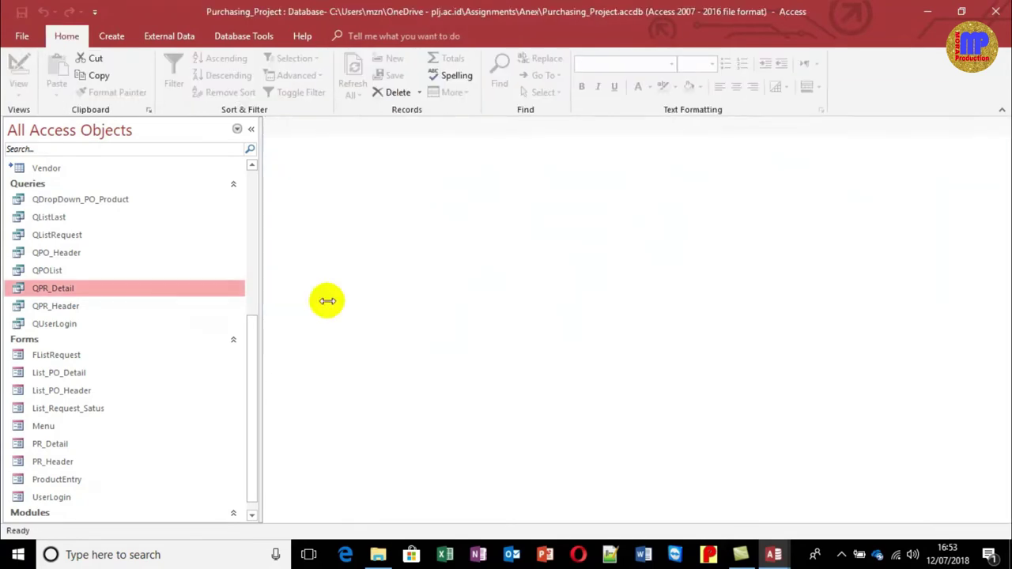
click(112, 36)
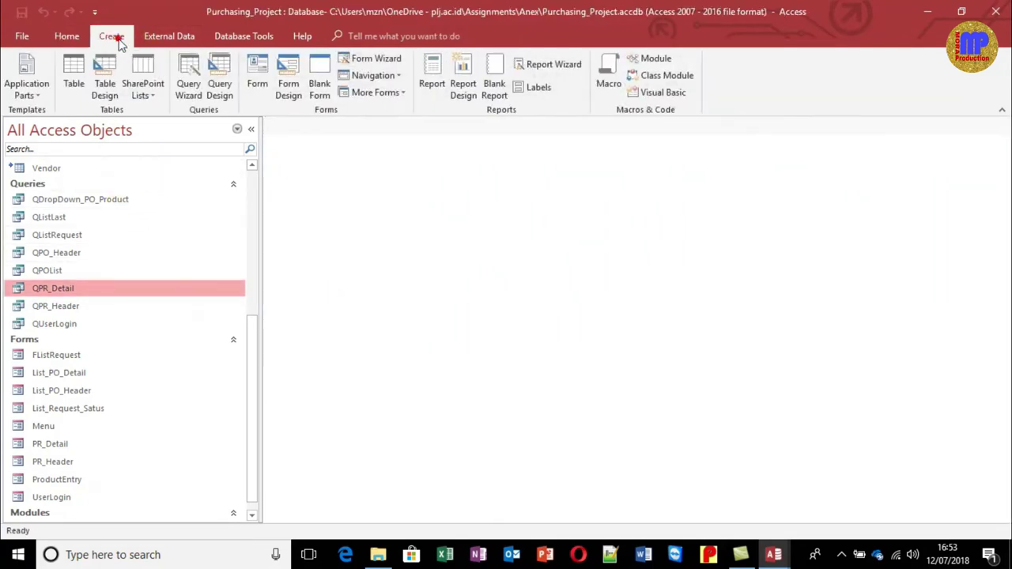
click(231, 74)
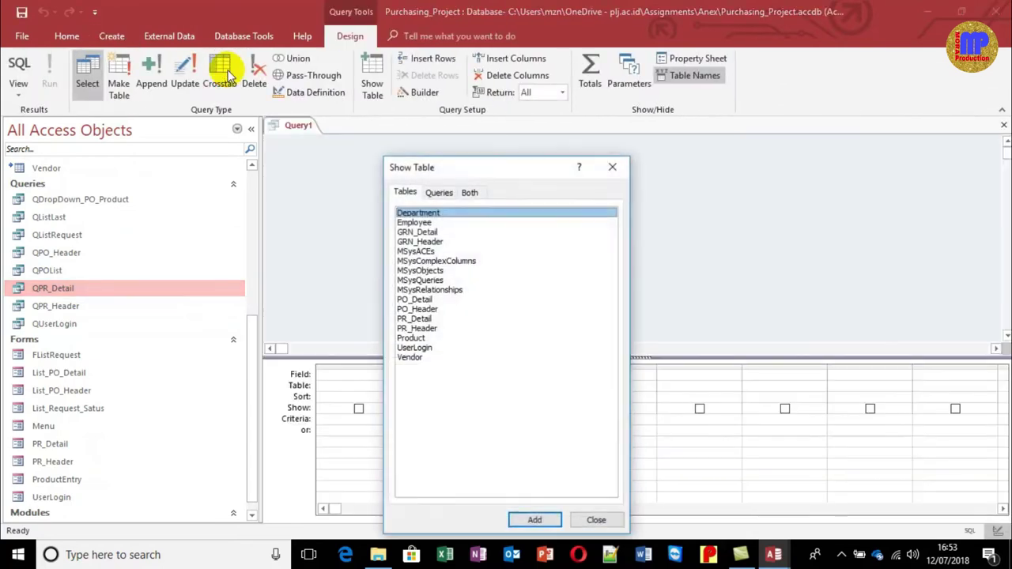
click(599, 521)
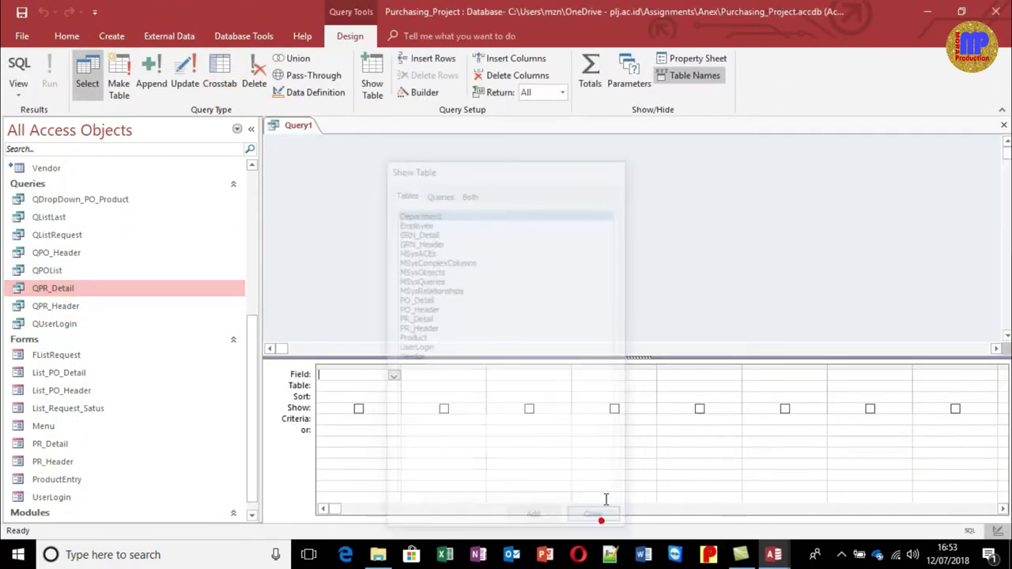
key(ctrl+w)
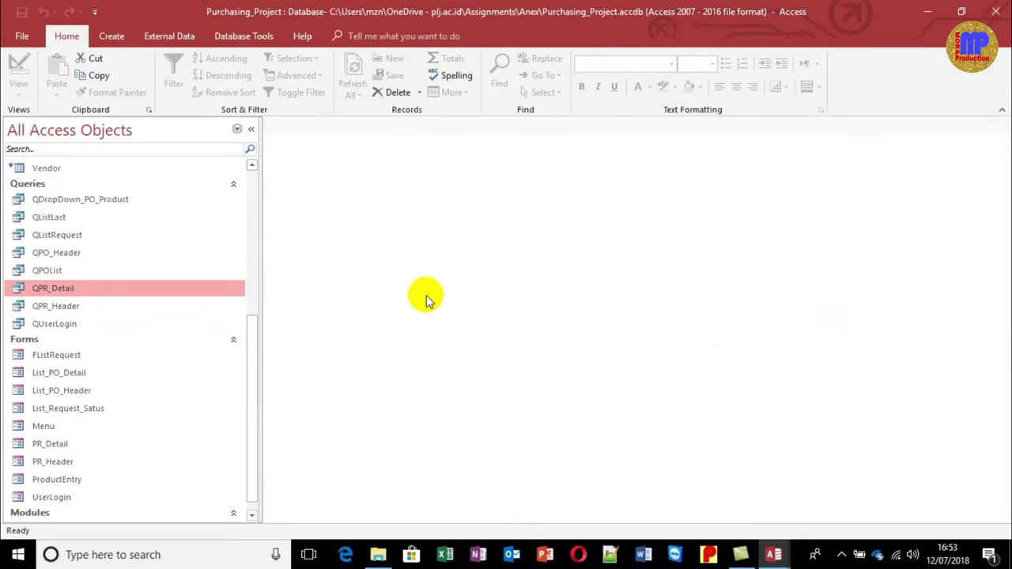
Check the records of the QDropDown_PO_Product query and collapse the Forms group in the object list
double_click(85, 202)
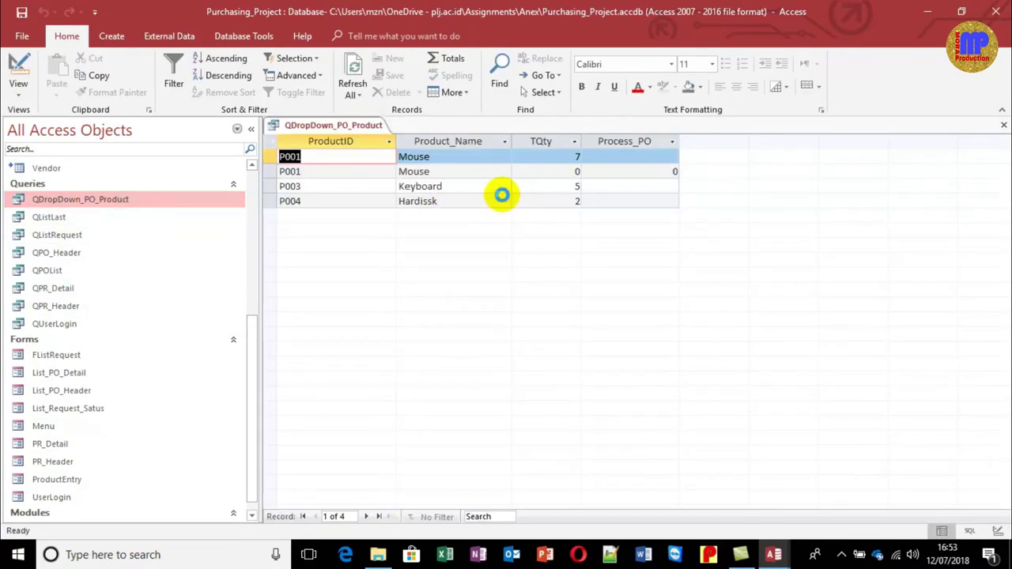
key(ctrl+w)
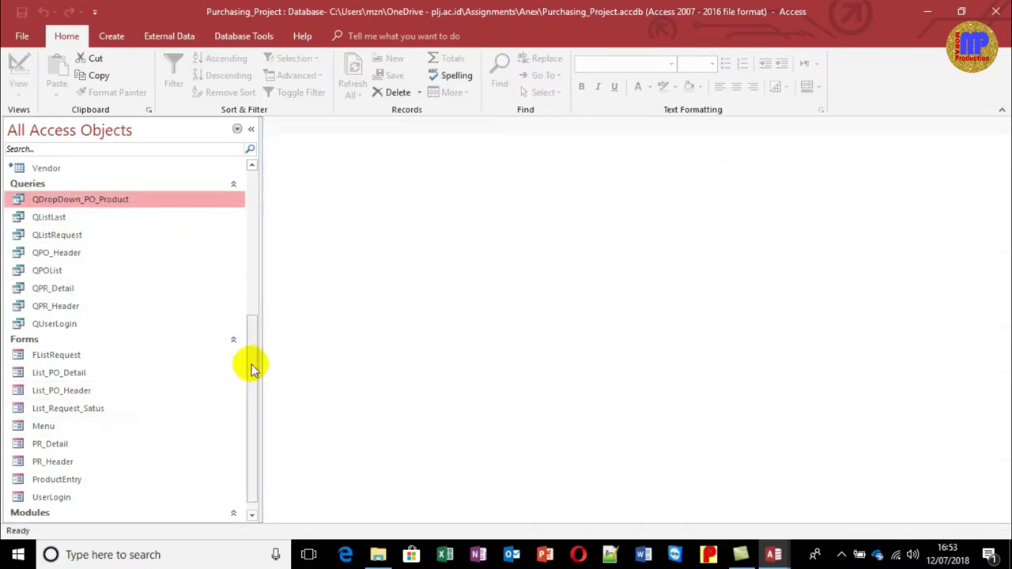
drag(250, 366, 250, 386)
click(31, 326)
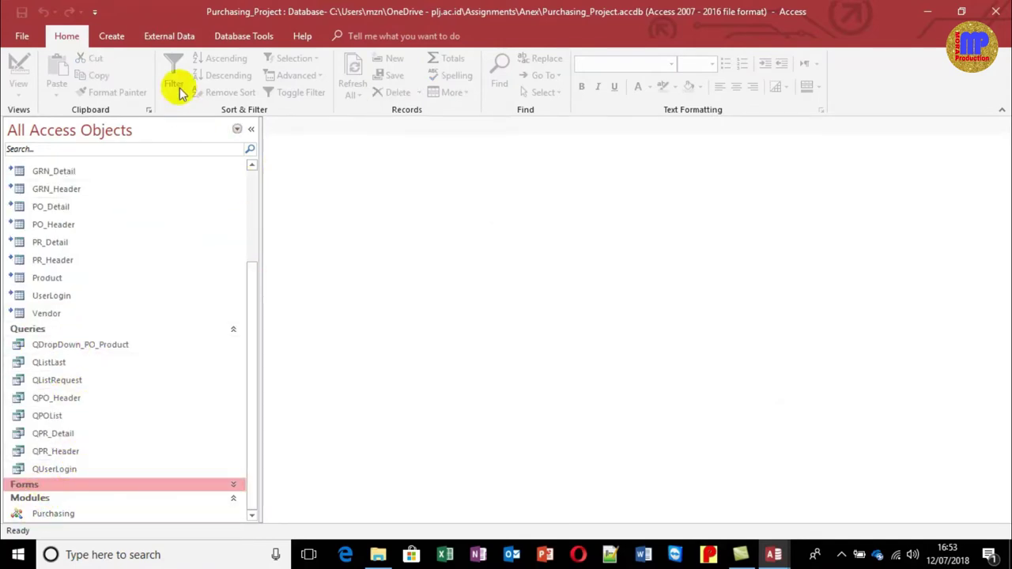
click(114, 37)
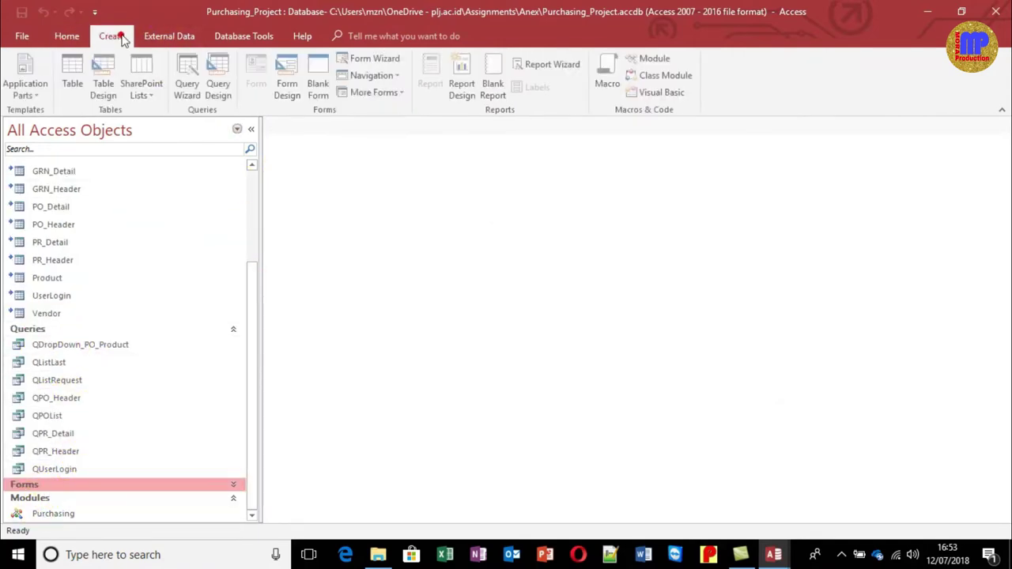
click(319, 73)
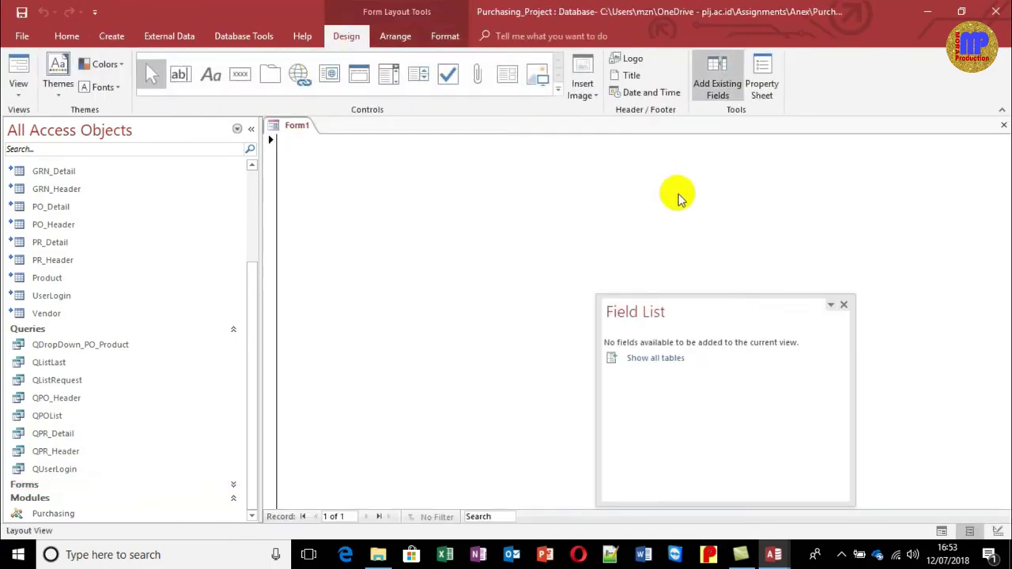
key(ctrl+w)
Create a new form in Design View and close its Field List
click(182, 40)
click(116, 40)
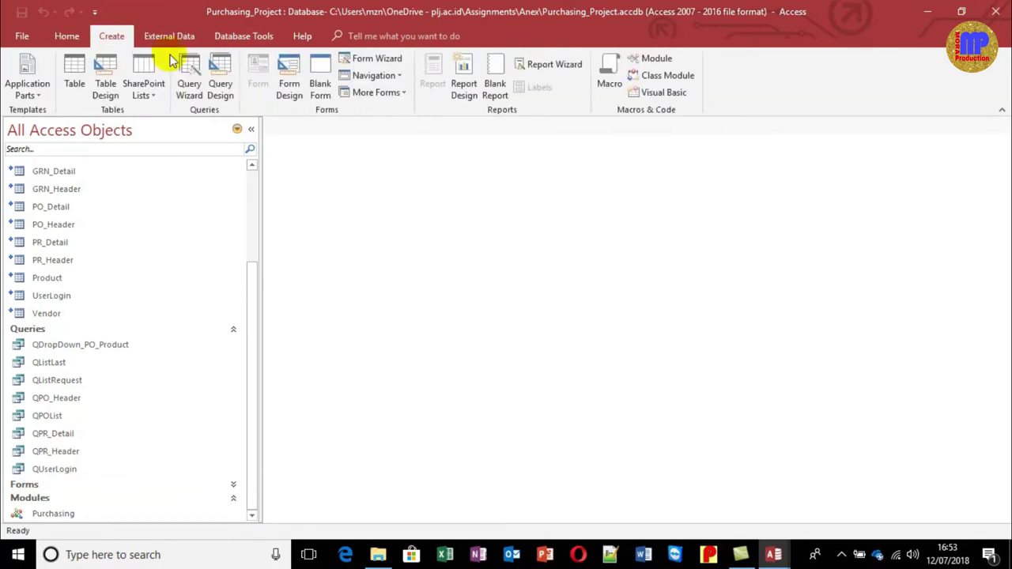
click(295, 83)
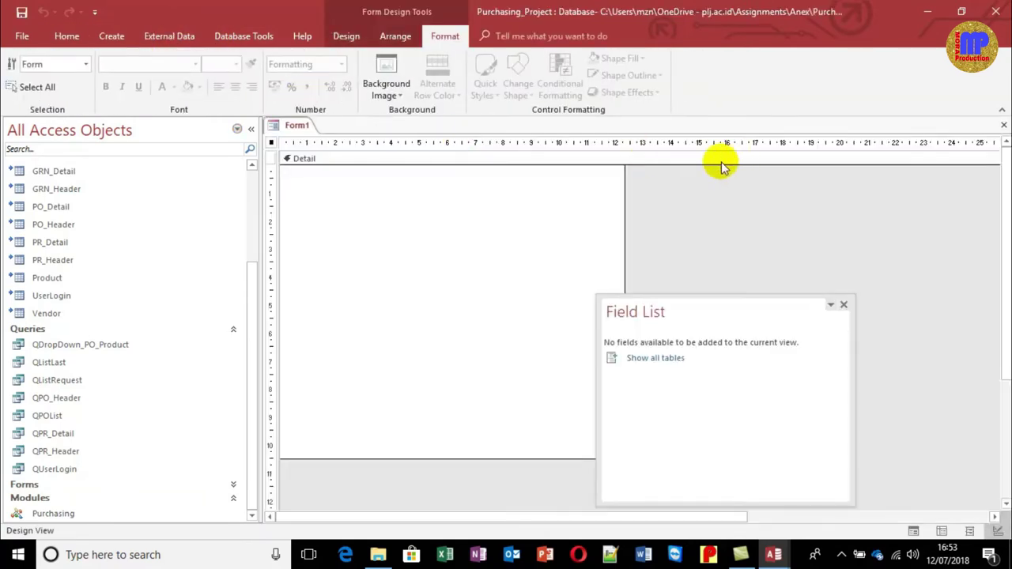
click(844, 305)
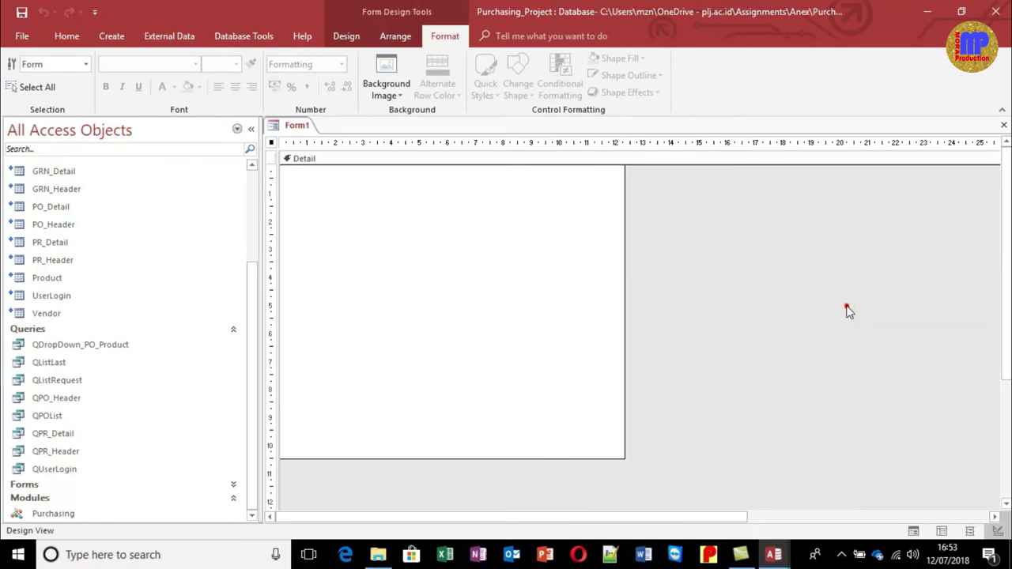
Resize the form's Detail area to about 15 cm wide and 7 cm high, and set the form's Record Source to QPO_Header
drag(624, 458, 703, 354)
double_click(847, 230)
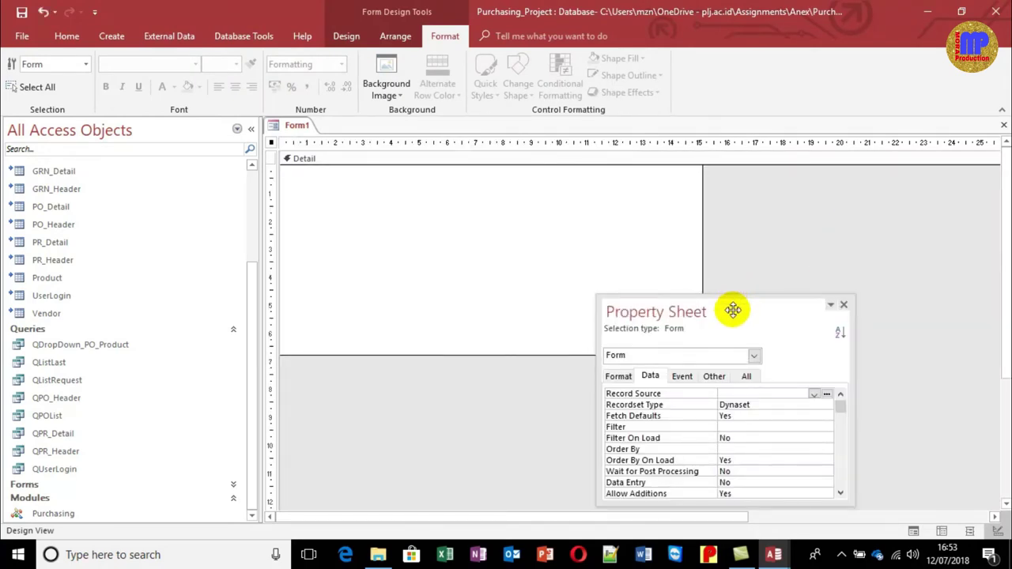
drag(732, 309, 839, 169)
click(784, 250)
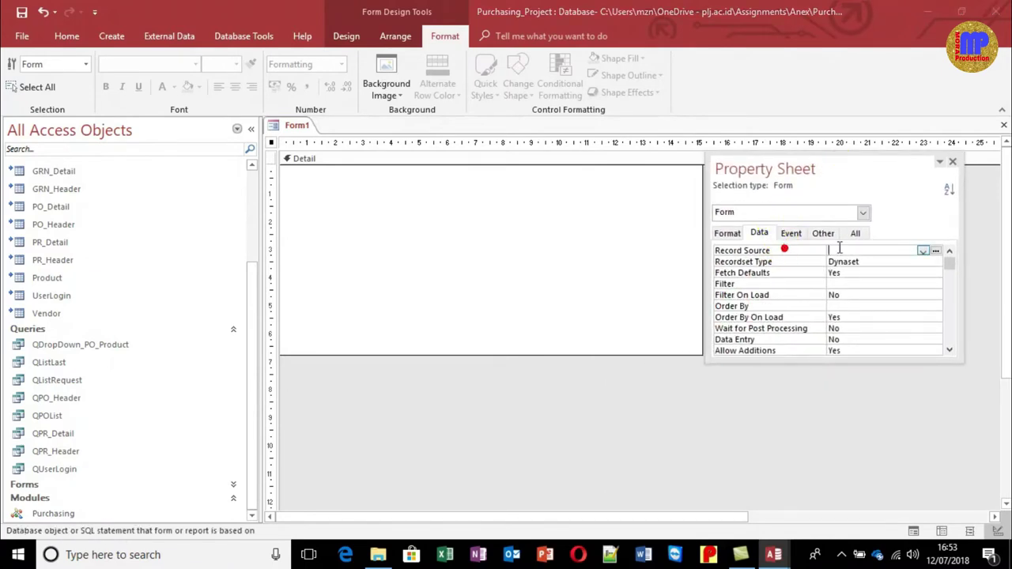
click(922, 252)
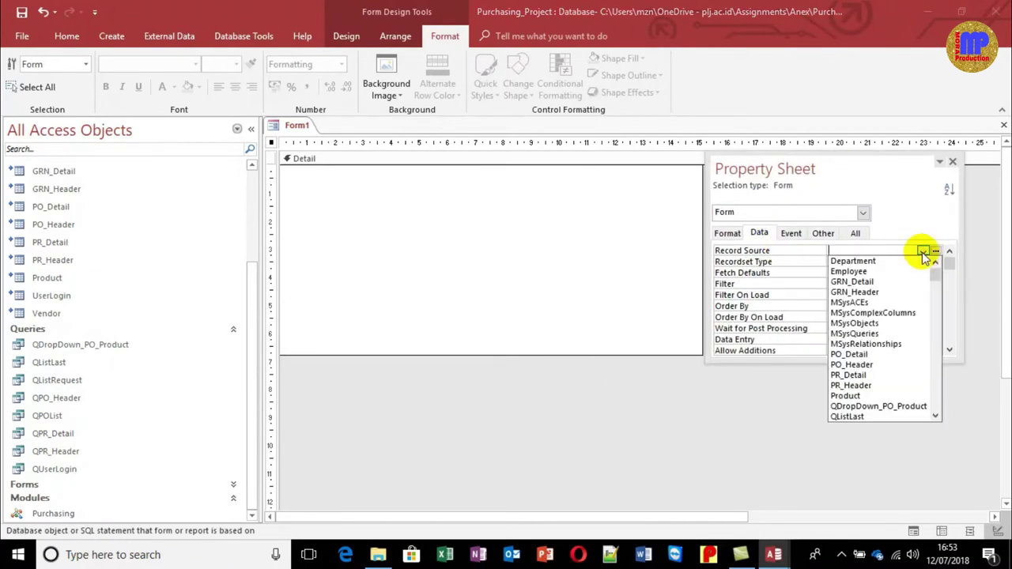
text(qDropDown_PO_Produc)
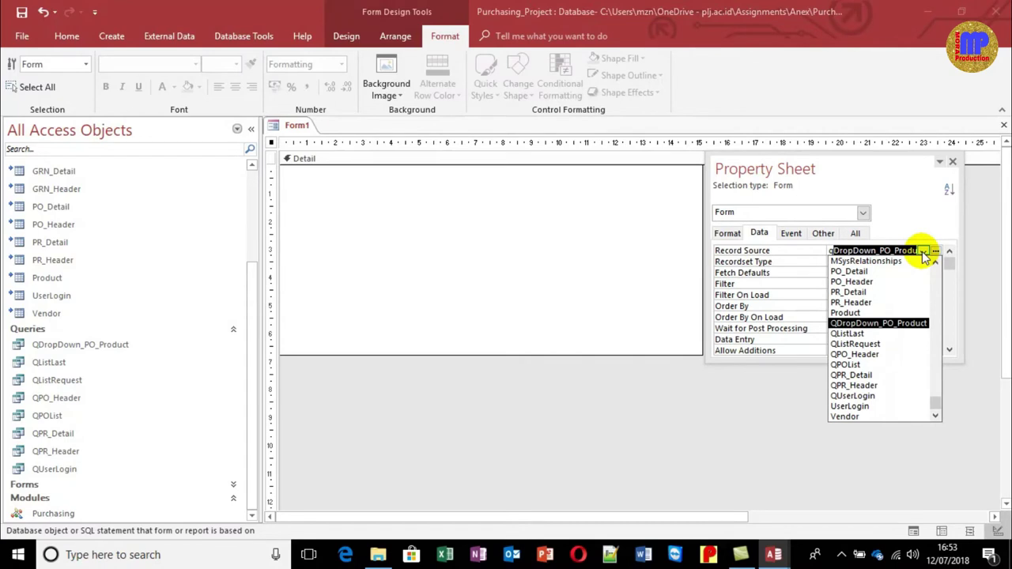
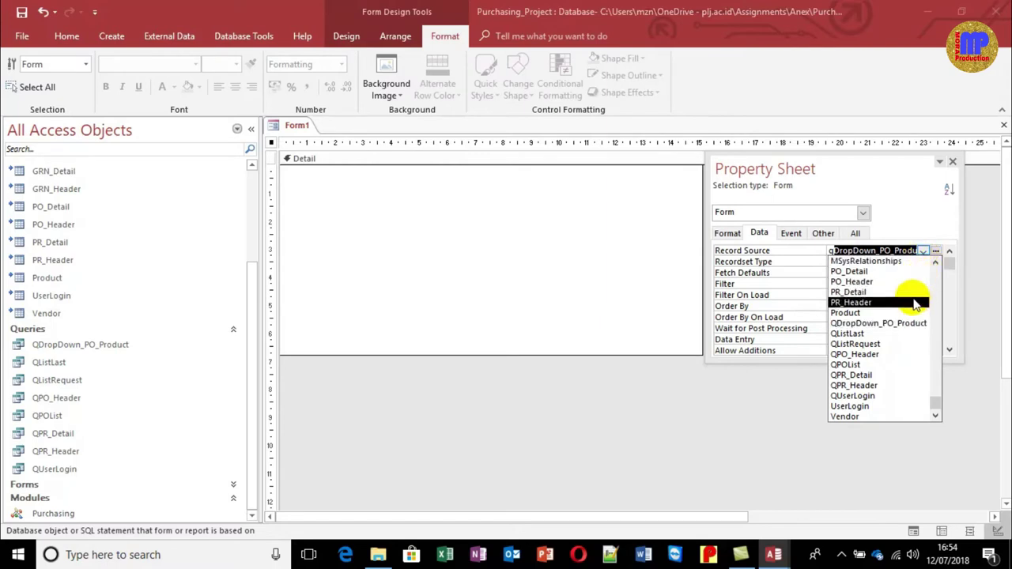
click(886, 355)
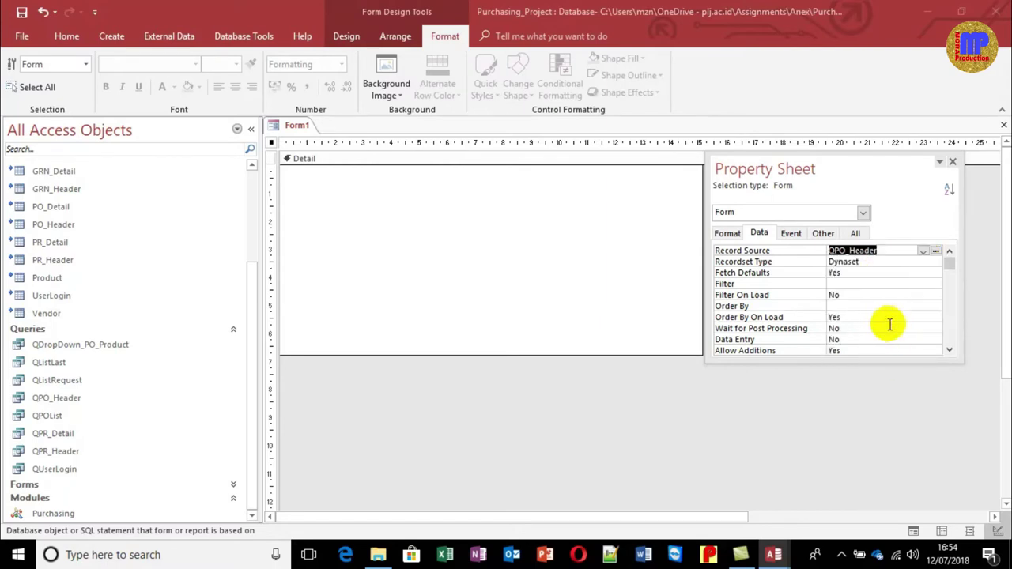
drag(791, 164, 805, 208)
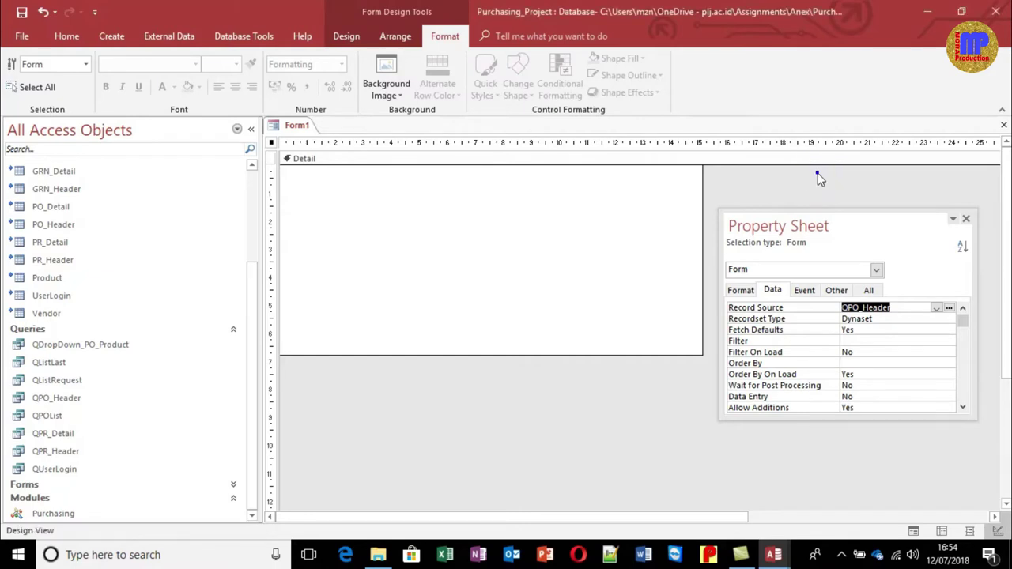
right_click(817, 178)
click(789, 182)
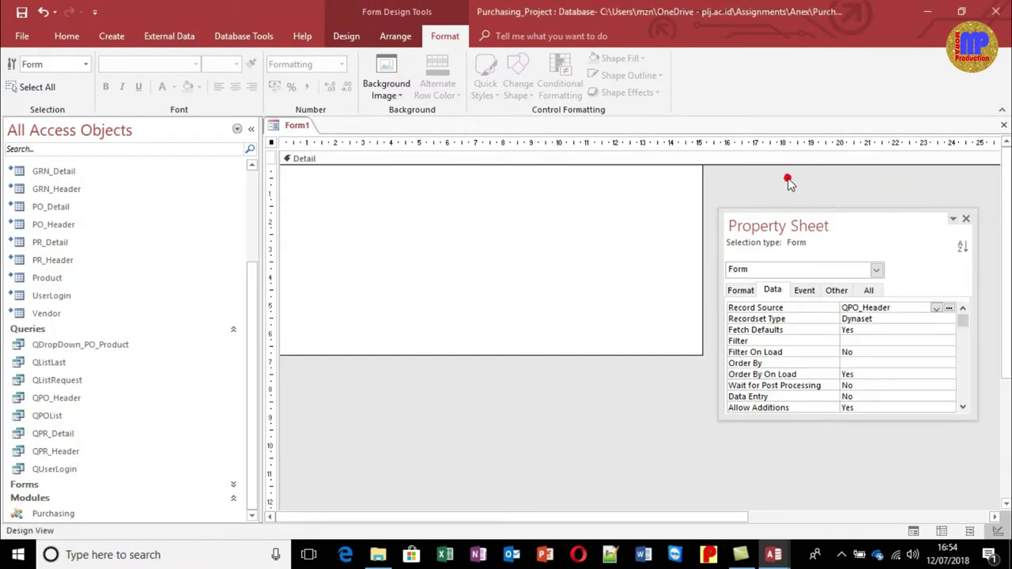
click(642, 232)
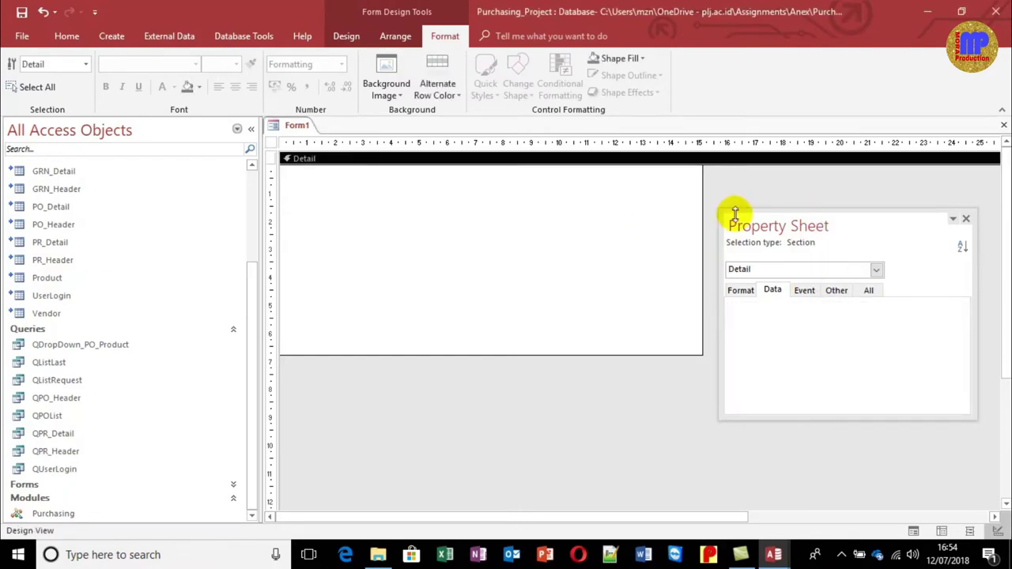
click(816, 183)
drag(830, 226, 831, 292)
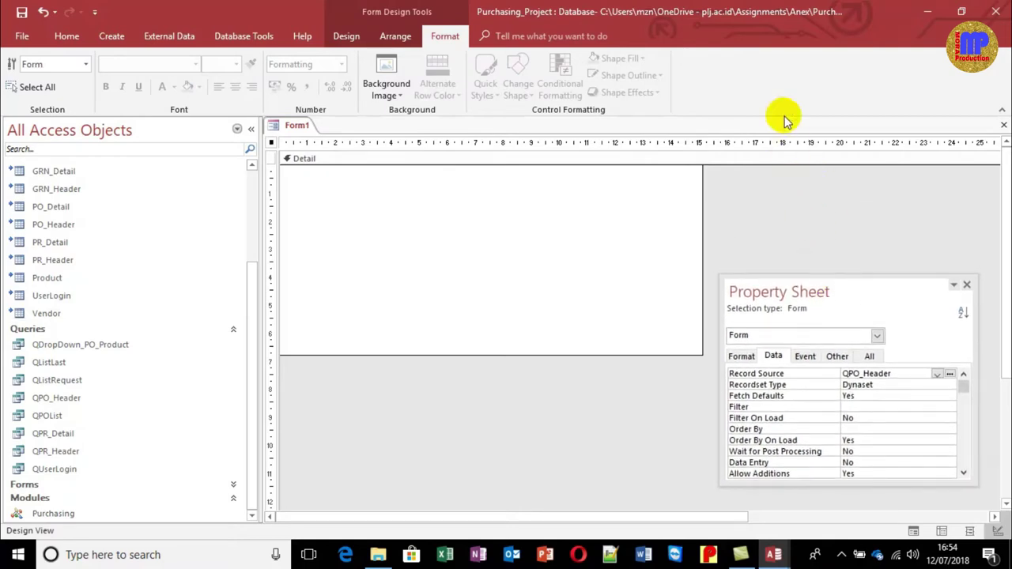
right_click(765, 85)
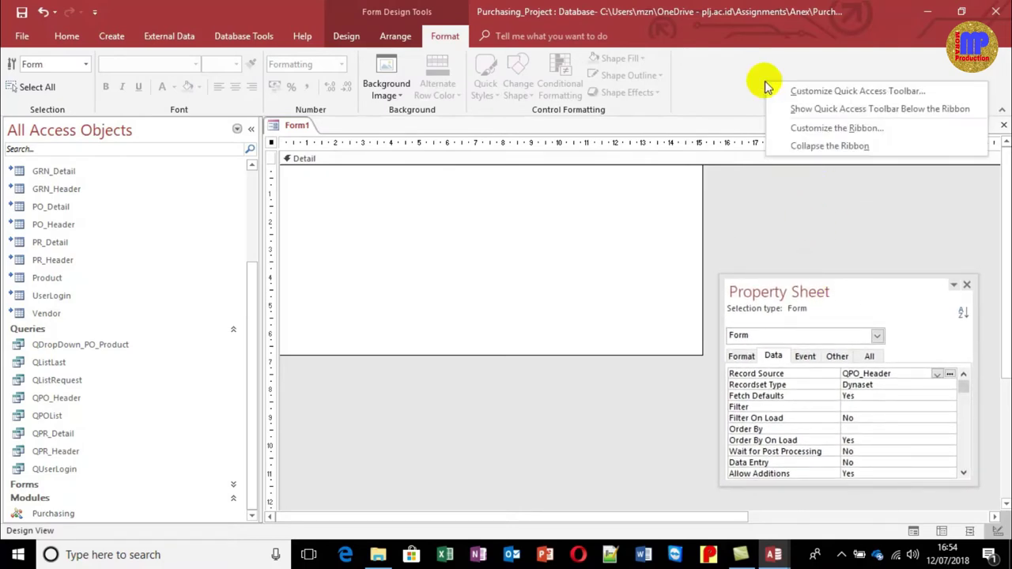
click(798, 201)
Preview the empty form in Datasheet View and return to Design View
right_click(805, 207)
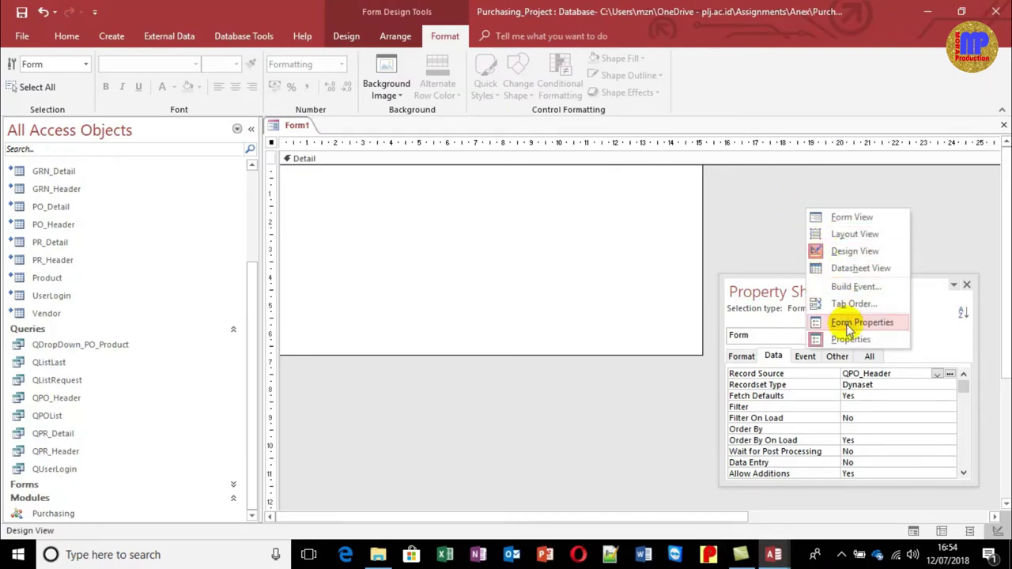
click(840, 268)
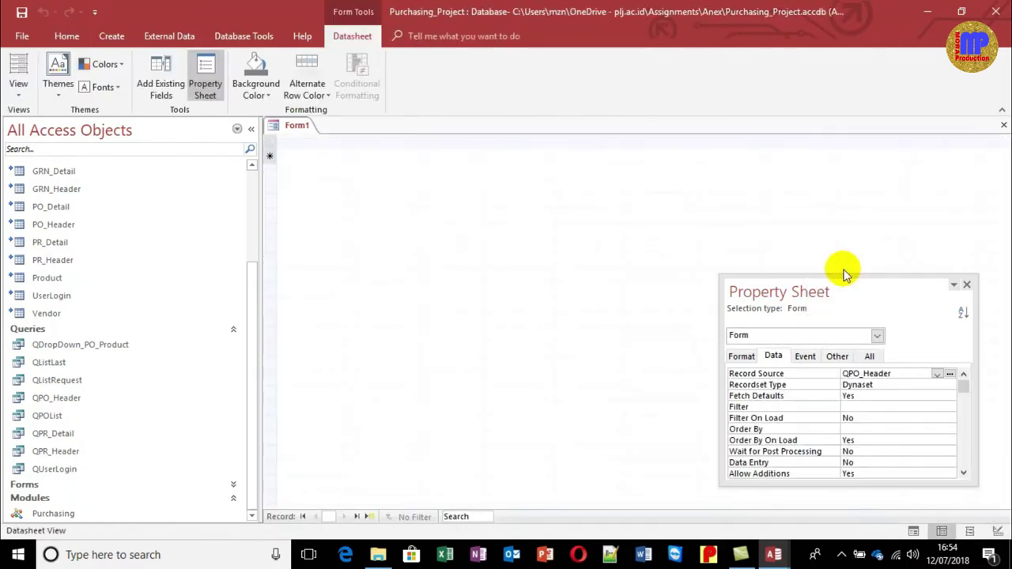
click(18, 94)
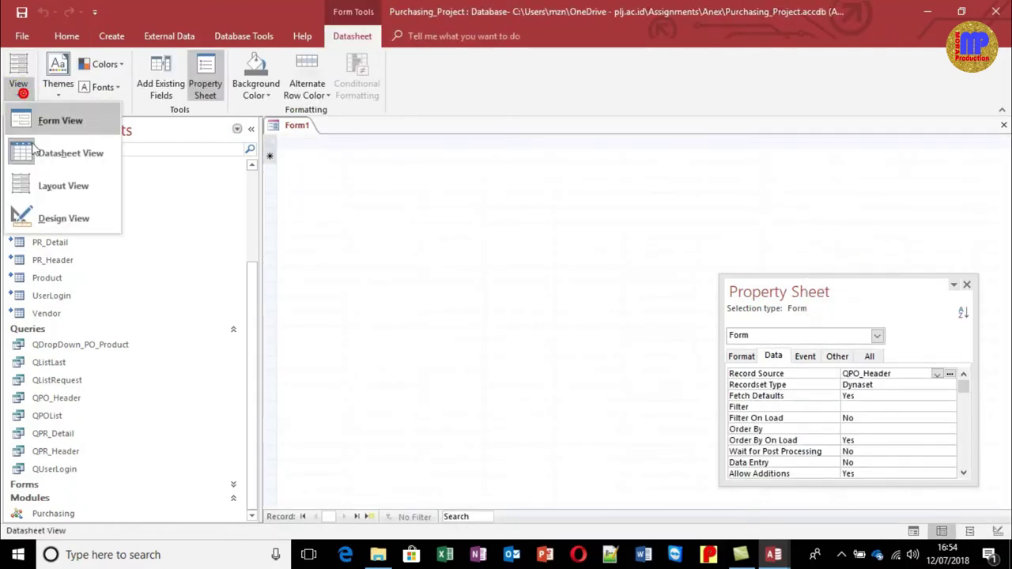
click(52, 216)
click(785, 186)
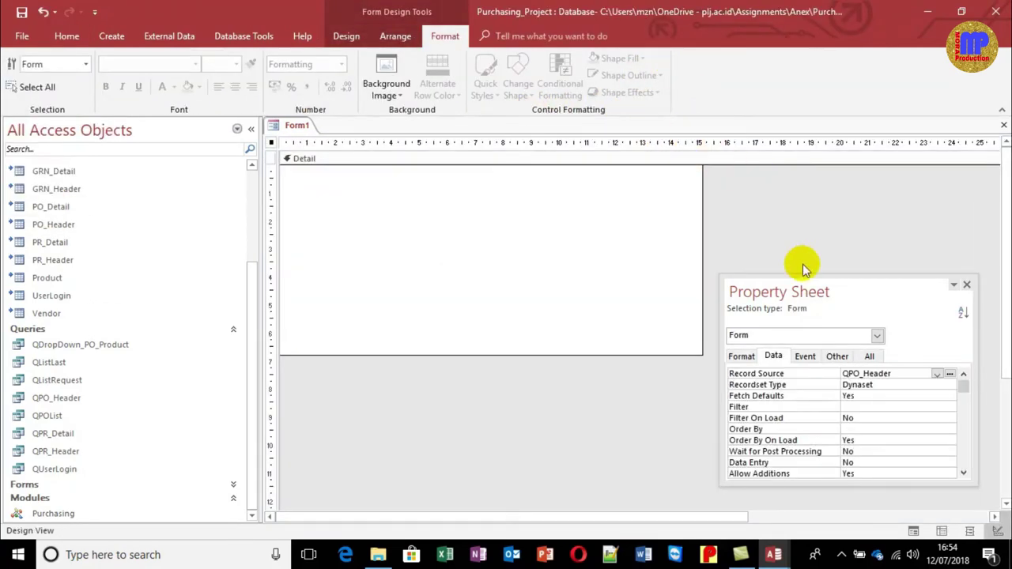
drag(812, 294, 817, 215)
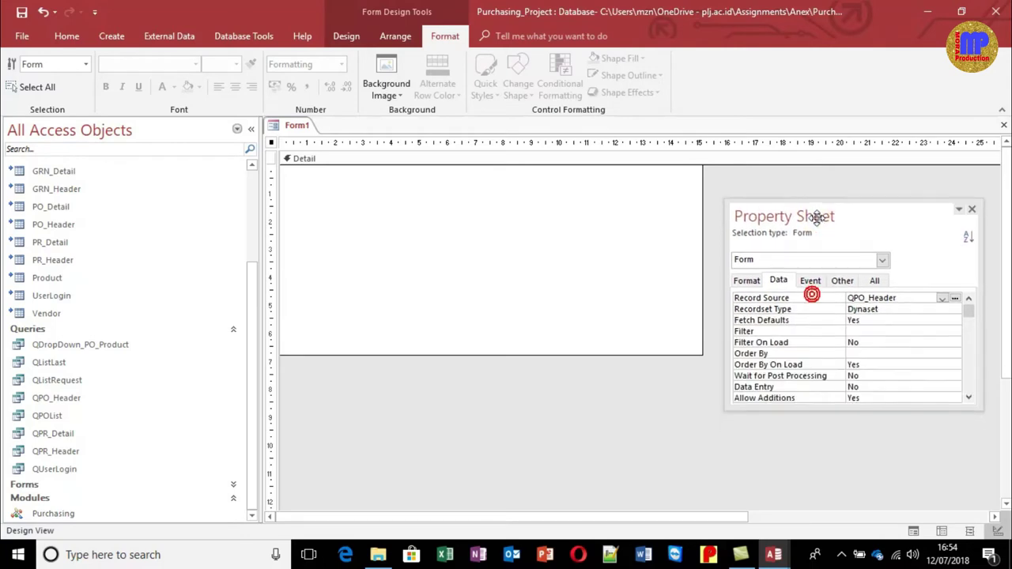
click(772, 294)
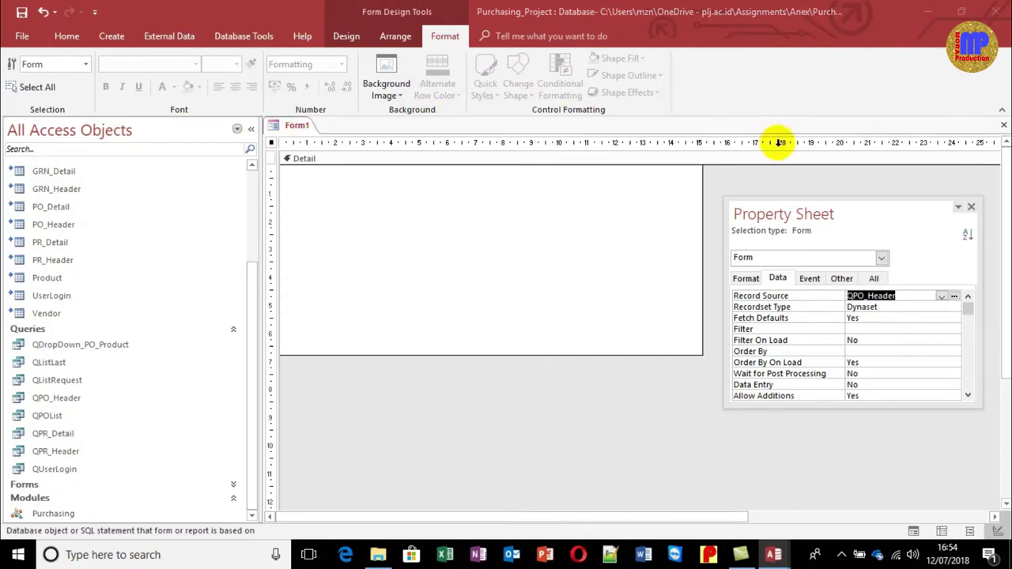
right_click(764, 180)
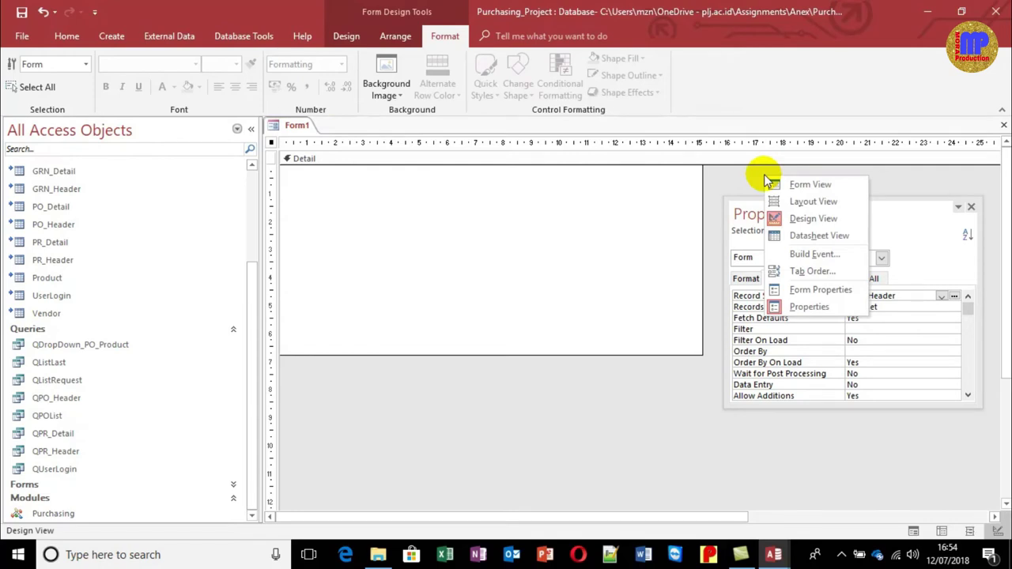
right_click(891, 83)
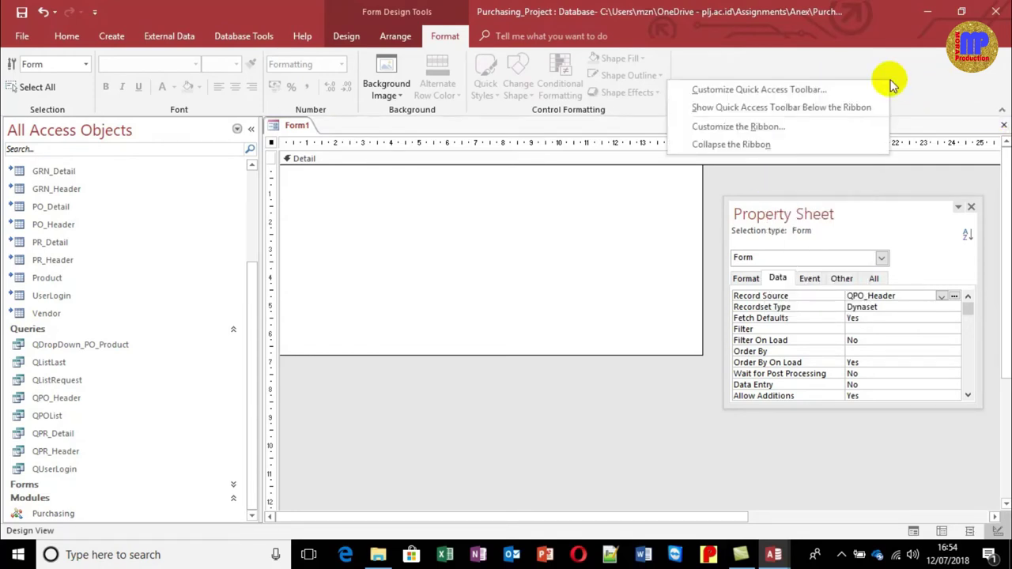
click(933, 68)
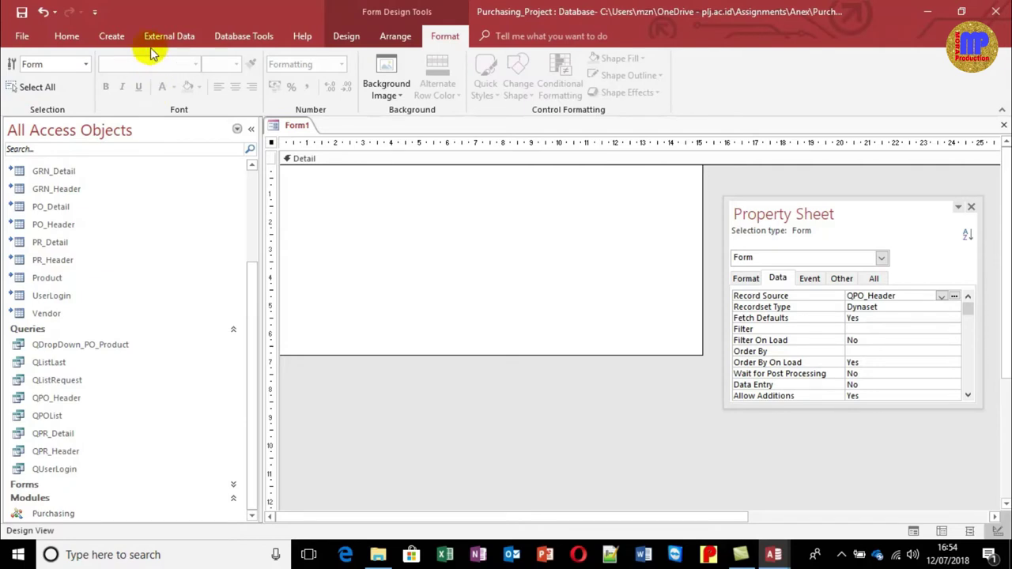
Add all fields from PO_No through Approved_By to the form's Detail section in one column, using the Field List
click(348, 46)
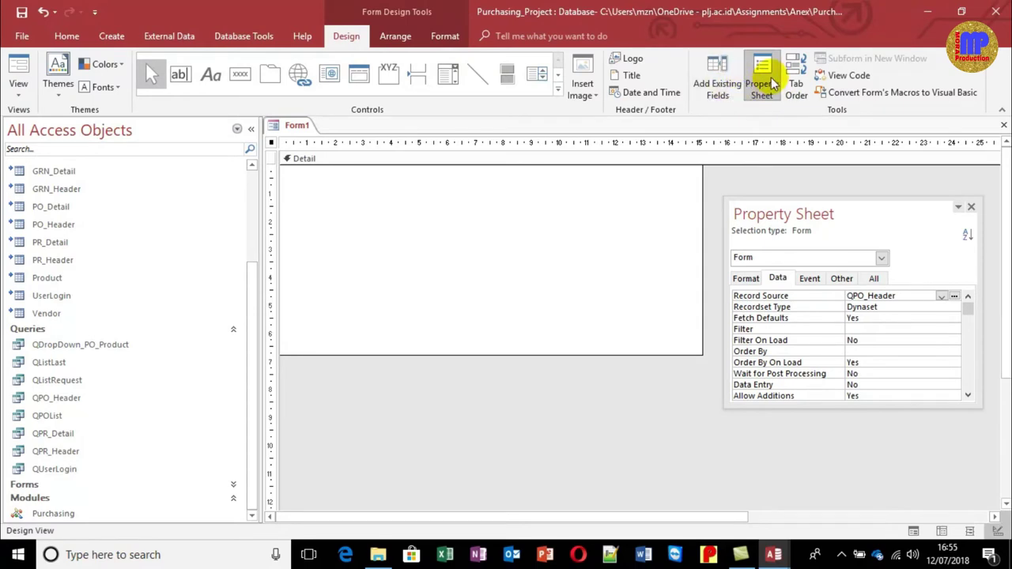
click(718, 87)
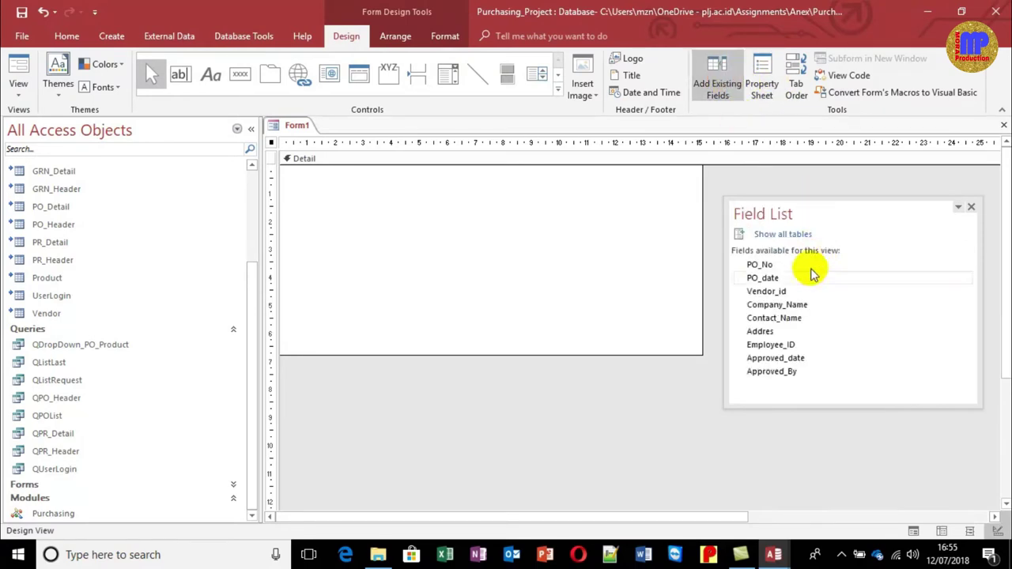
click(764, 265)
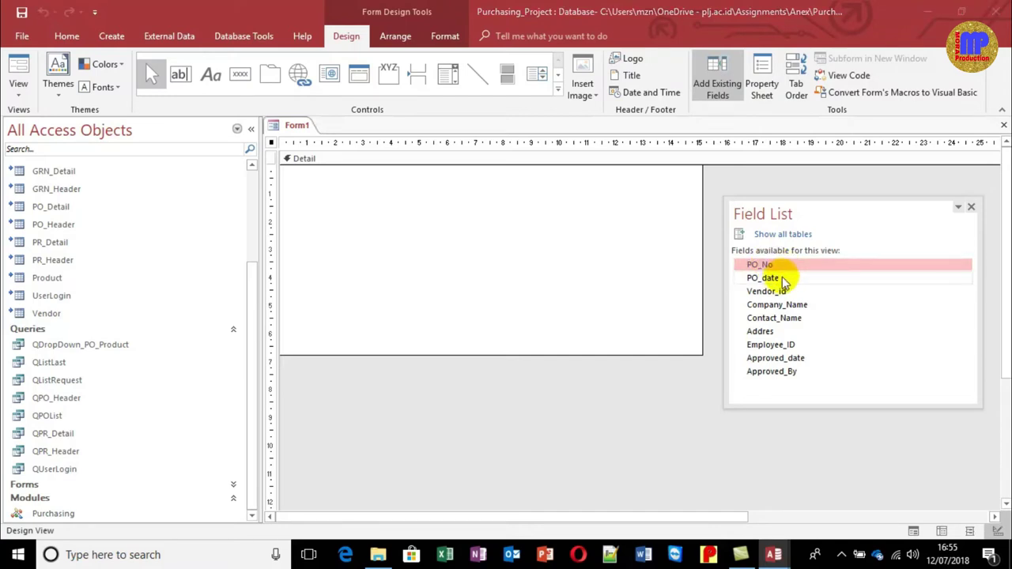
shift+click(780, 279)
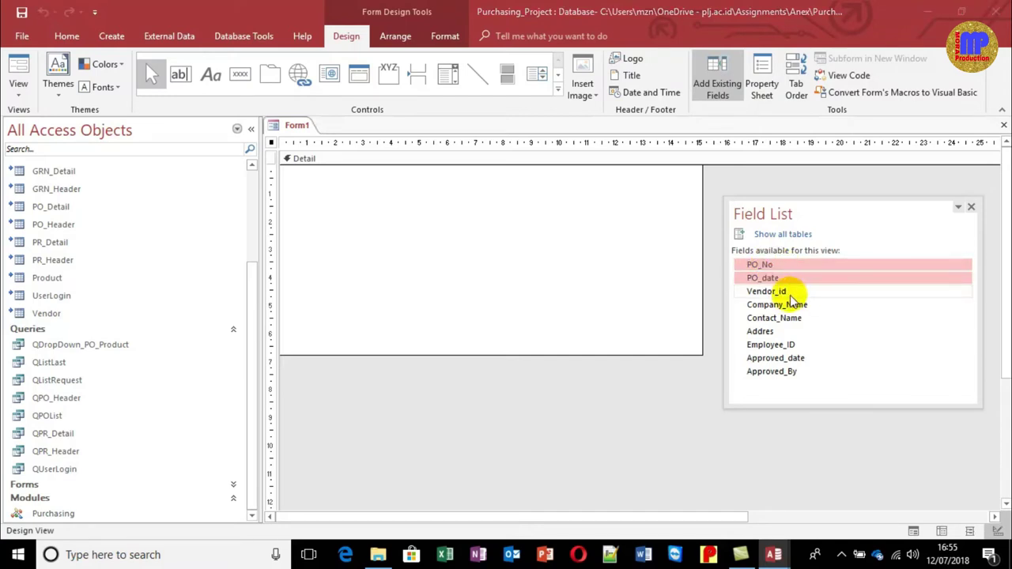
shift+click(788, 292)
shift+click(791, 306)
shift+click(790, 319)
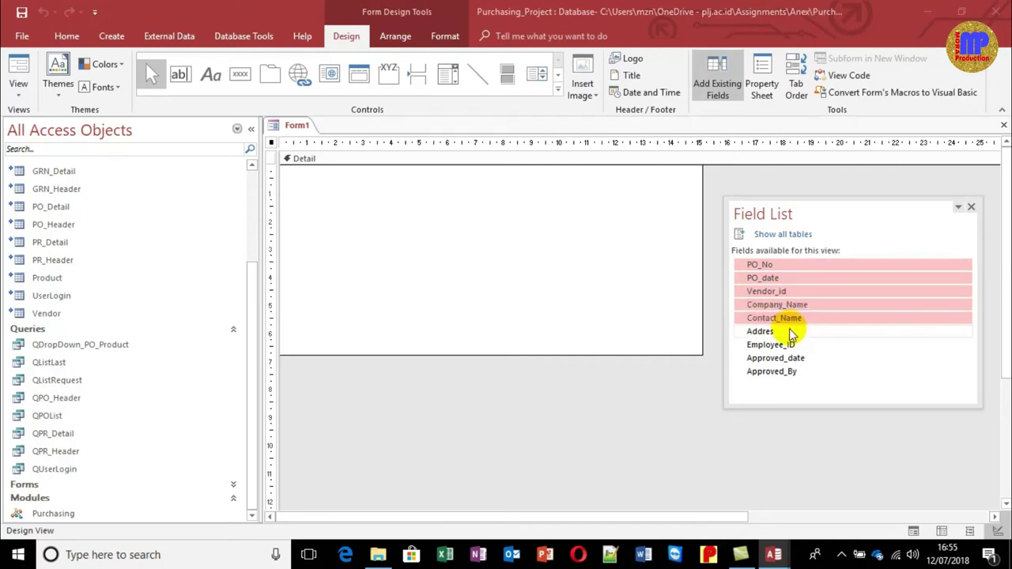
shift+click(792, 333)
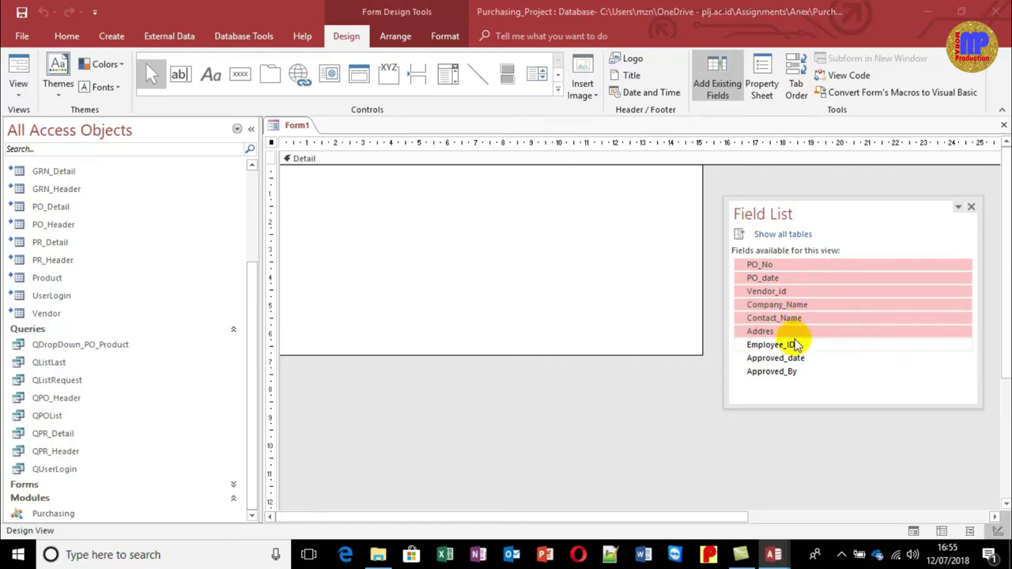
shift+click(793, 345)
shift+click(800, 361)
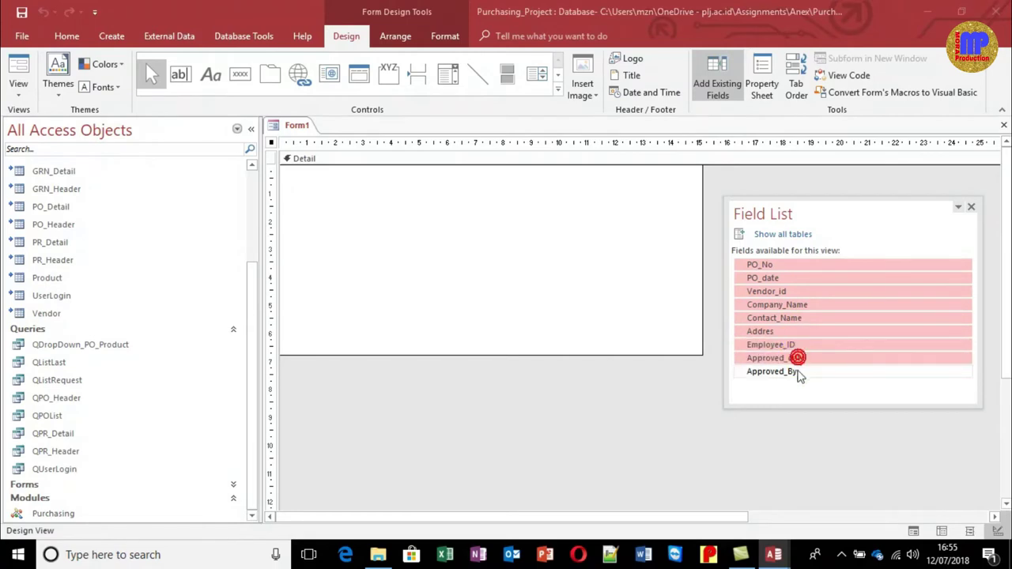
shift+click(799, 372)
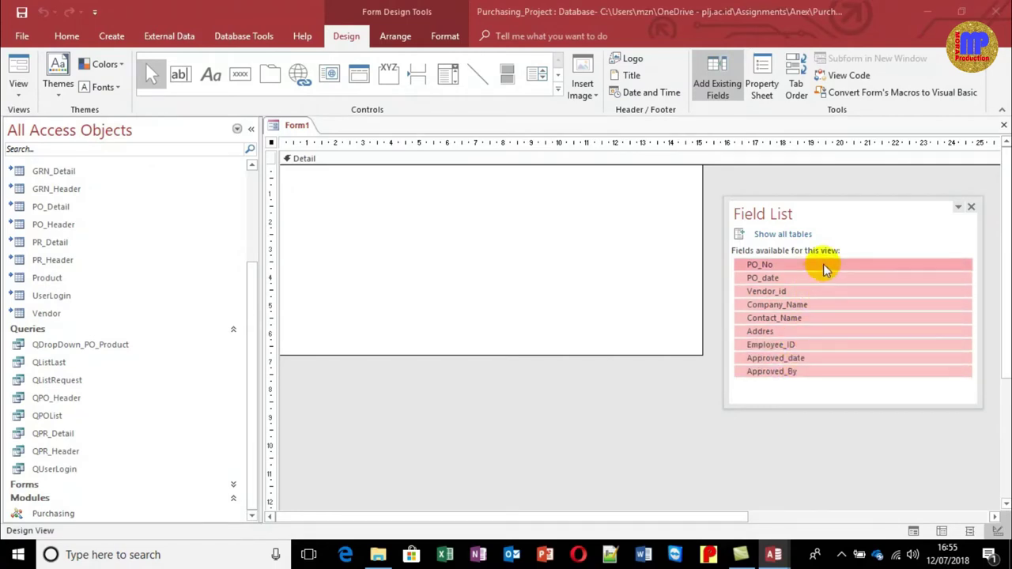
drag(825, 270, 412, 194)
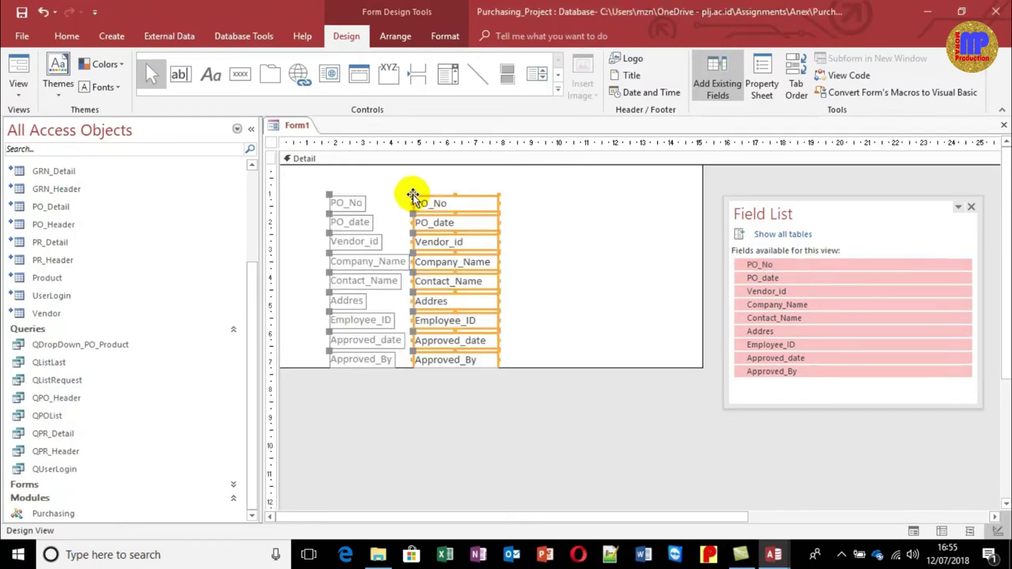
Close the Field List and extend the Detail section below the fields to about 9 cm high
click(972, 207)
click(865, 227)
click(601, 369)
drag(601, 368, 581, 389)
Test the vendor lookup in Form View with Vendor_id V001, and return to Design View without keeping the entry
click(19, 70)
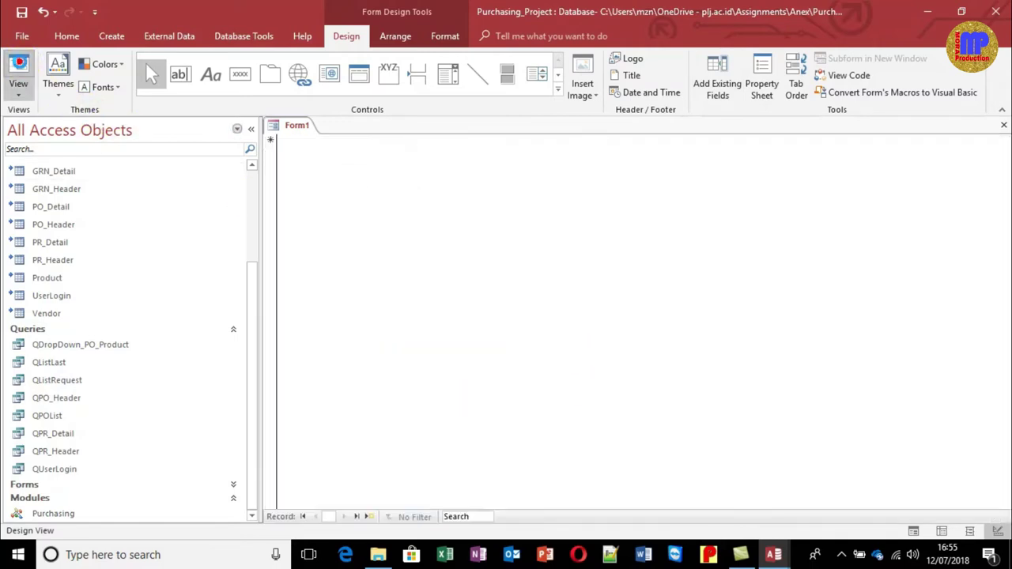
click(444, 209)
text(V001)
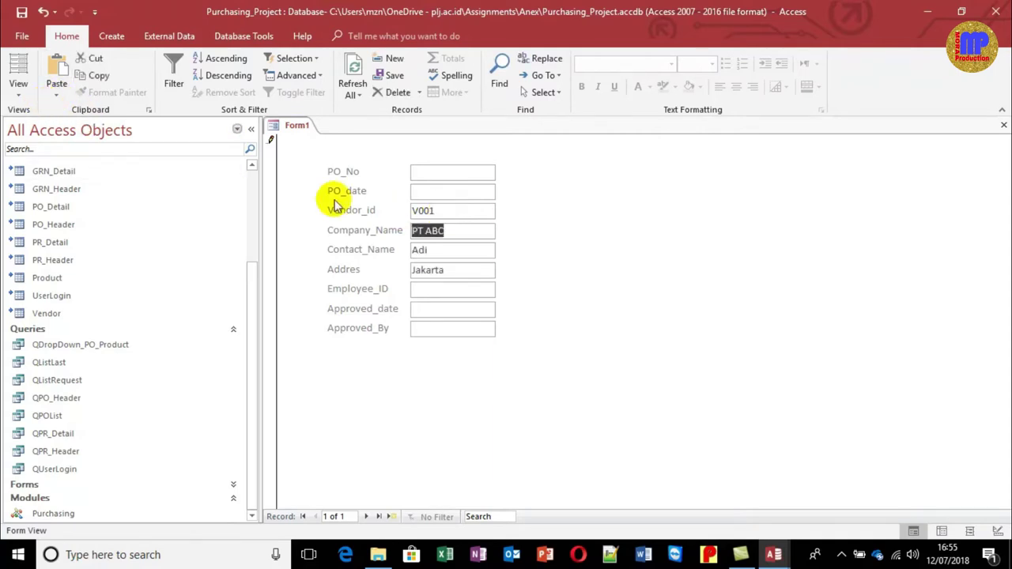
click(444, 211)
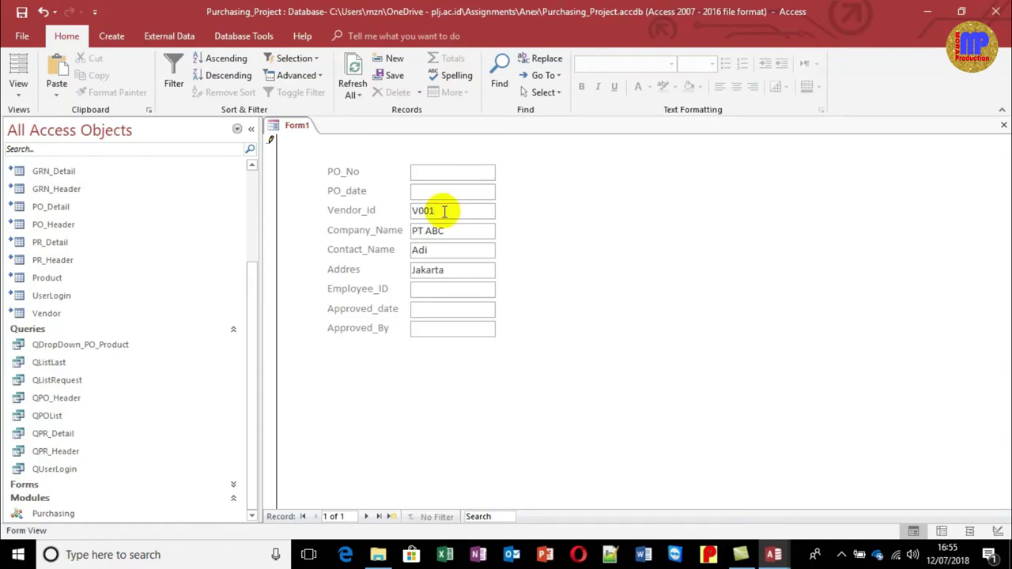
click(18, 83)
click(43, 220)
click(495, 319)
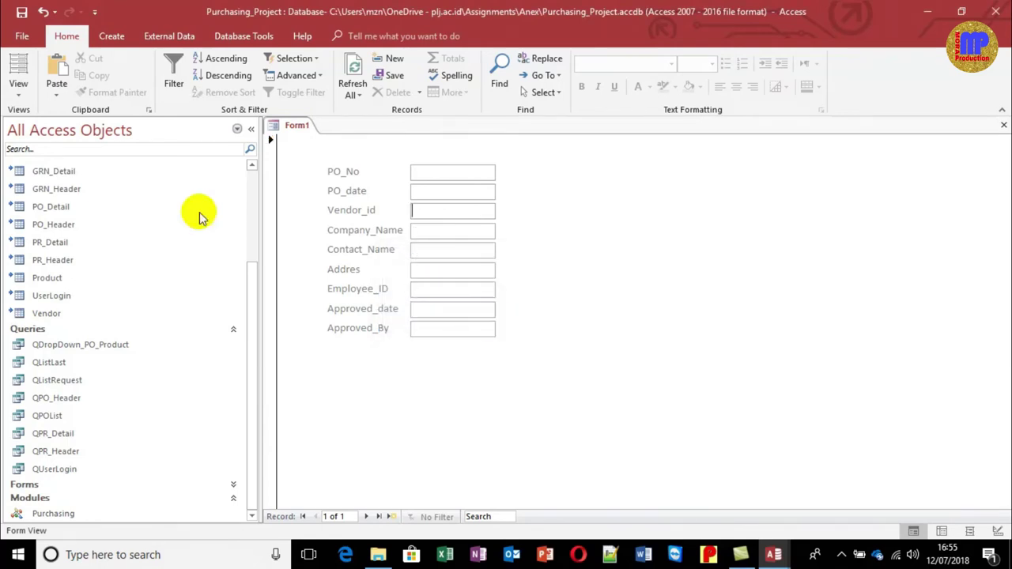
click(18, 83)
click(47, 213)
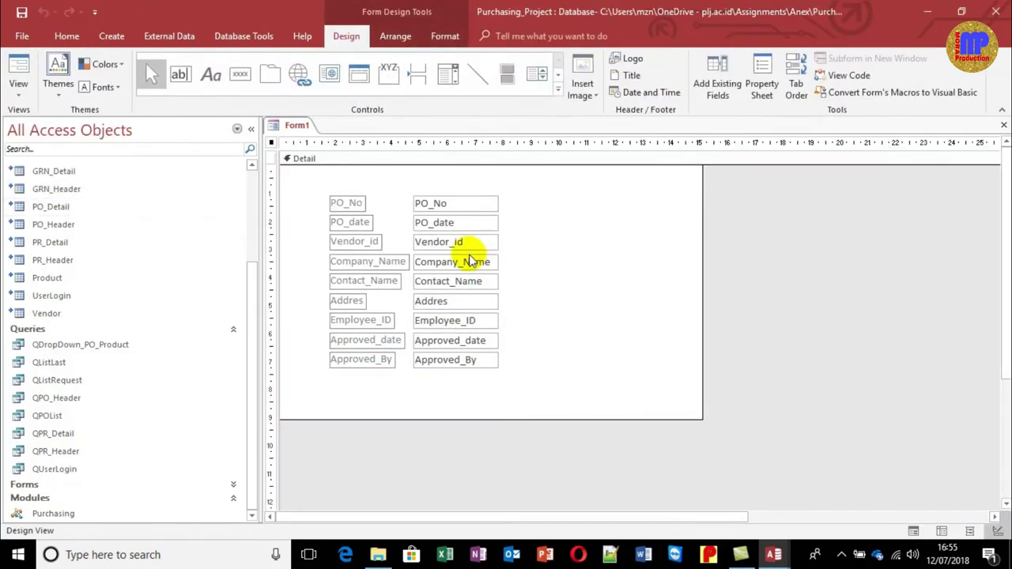
Convert the Vendor_id text box on the form to a combo box
right_click(472, 241)
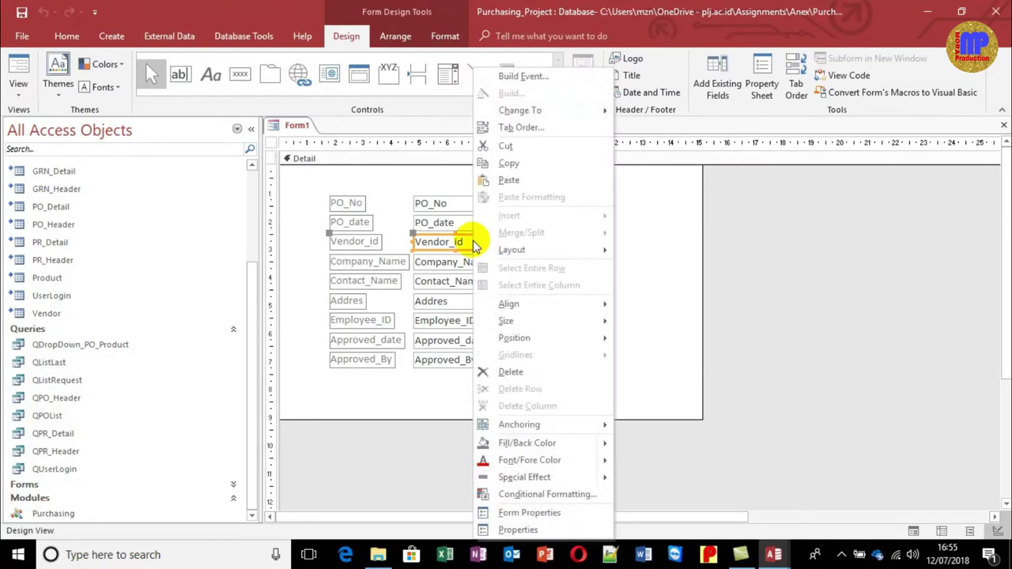
click(570, 111)
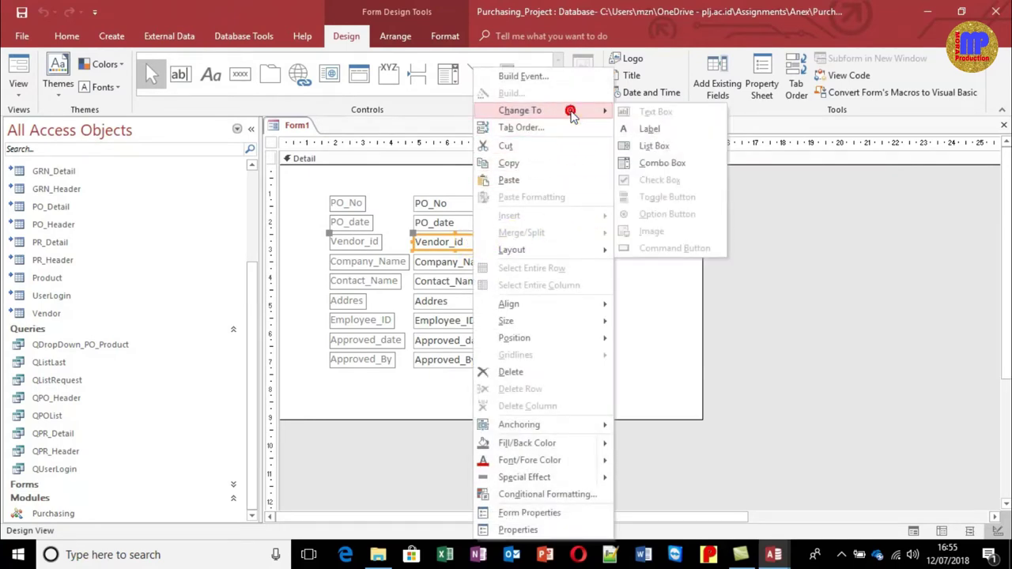
click(662, 163)
click(630, 228)
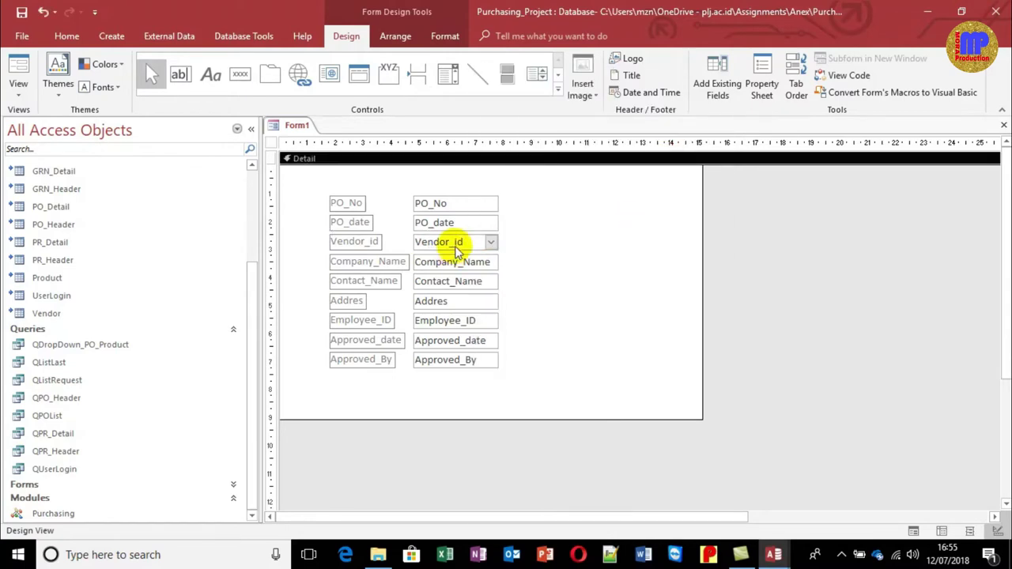
Set the Vendor_id combo box's Row Source to the Vendor table and enlarge the Property Sheet to show more properties
click(493, 243)
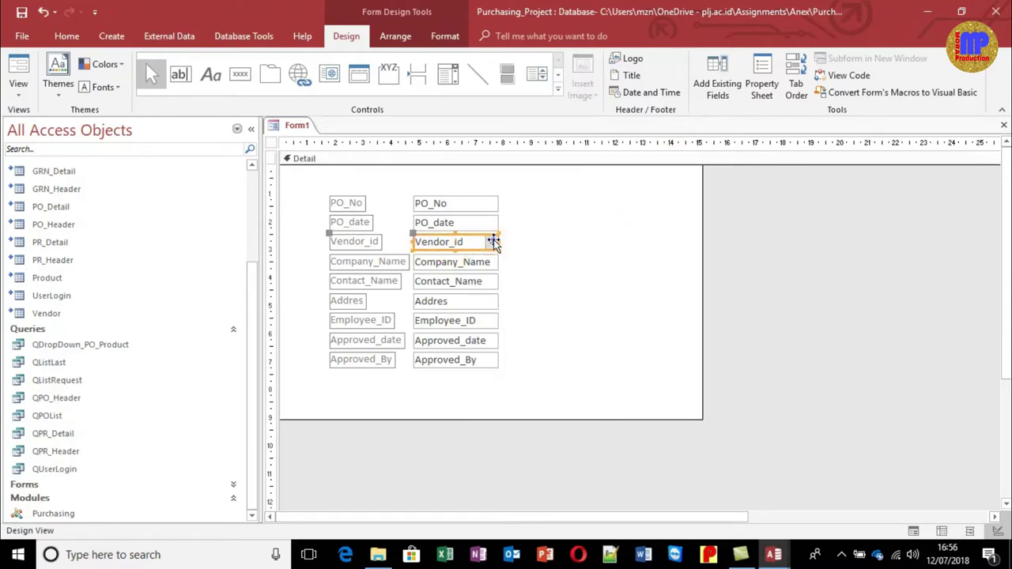
right_click(493, 243)
click(583, 528)
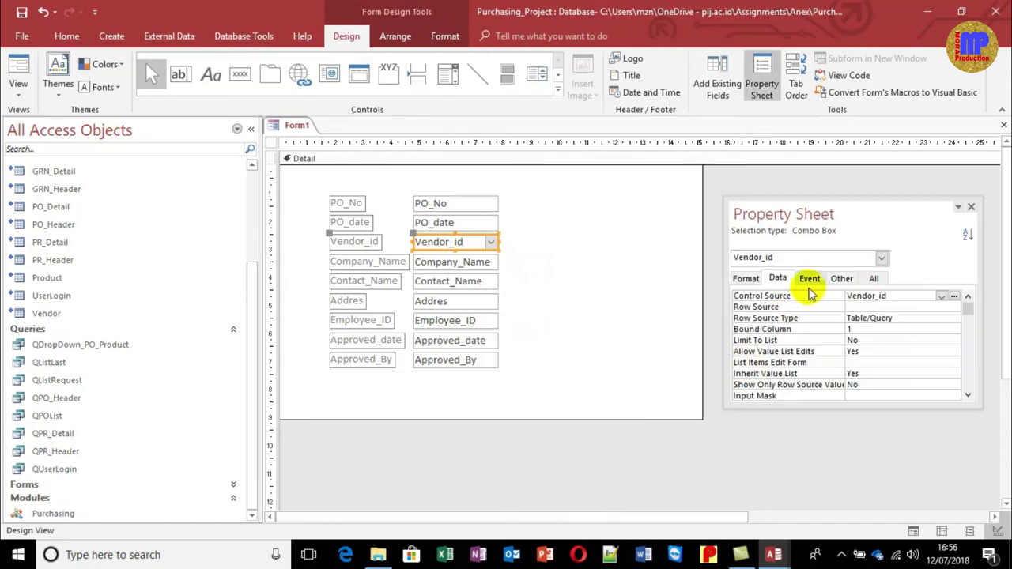
drag(840, 210, 781, 204)
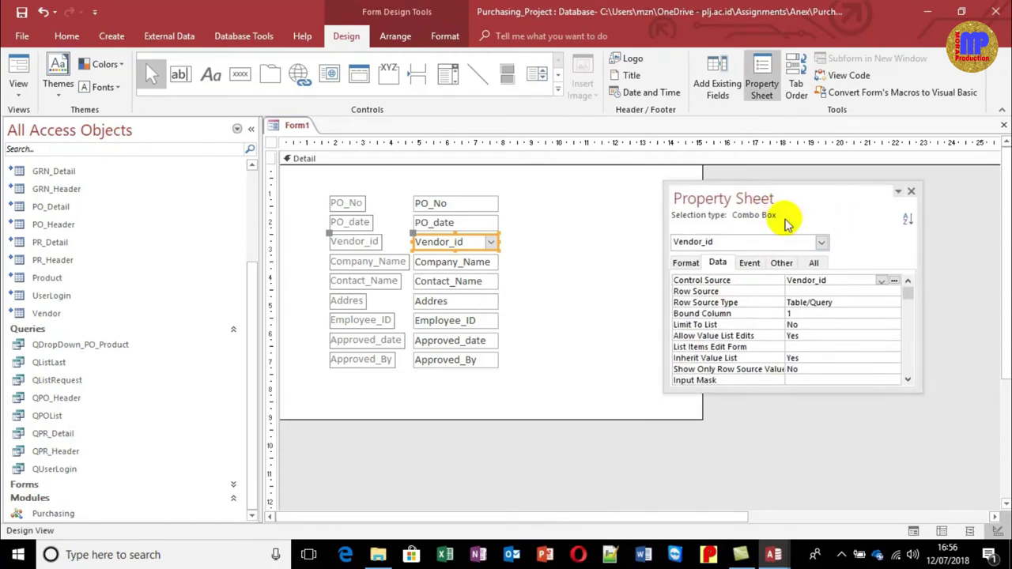
click(718, 282)
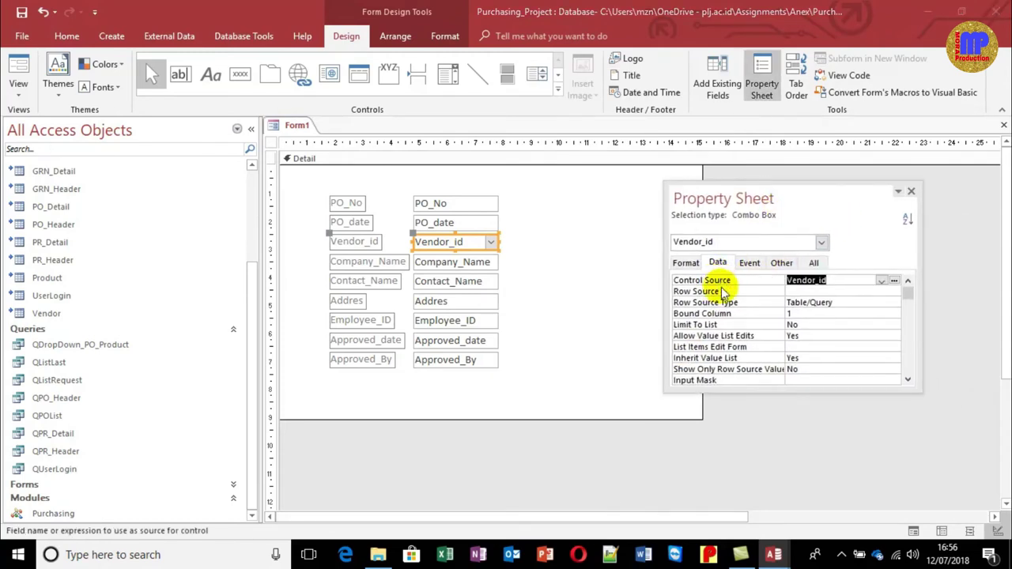
click(722, 292)
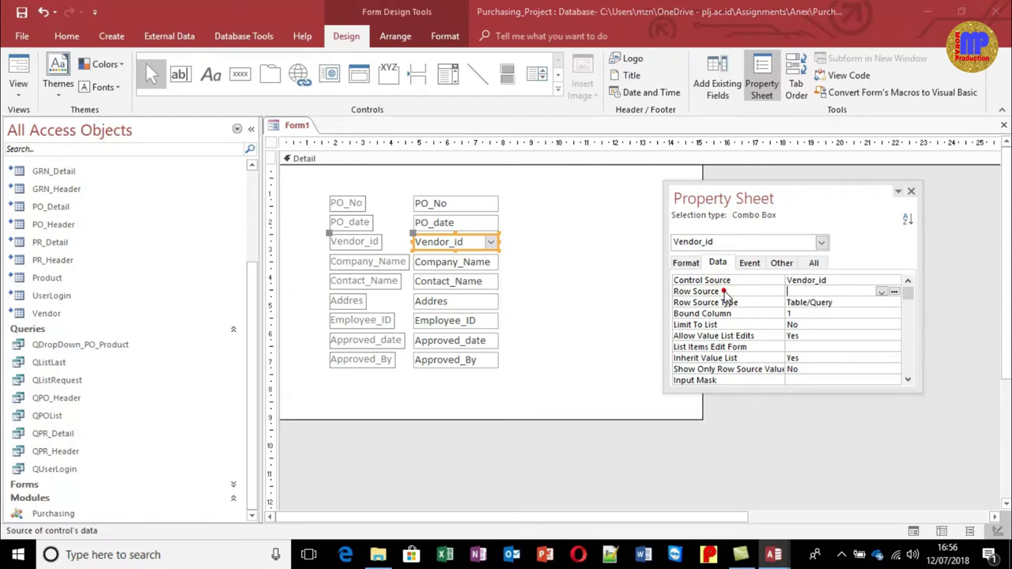
click(882, 293)
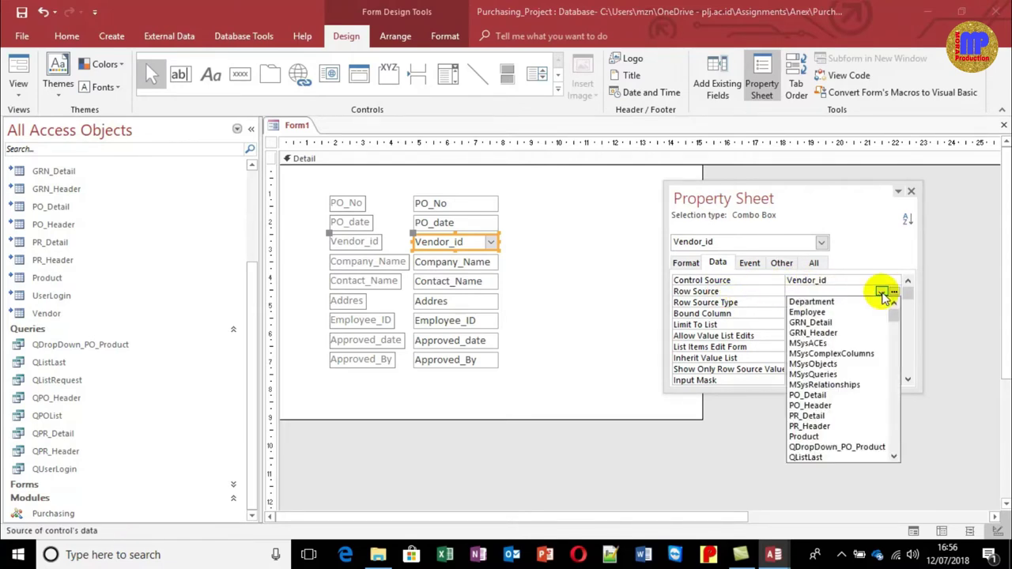
text(vendor)
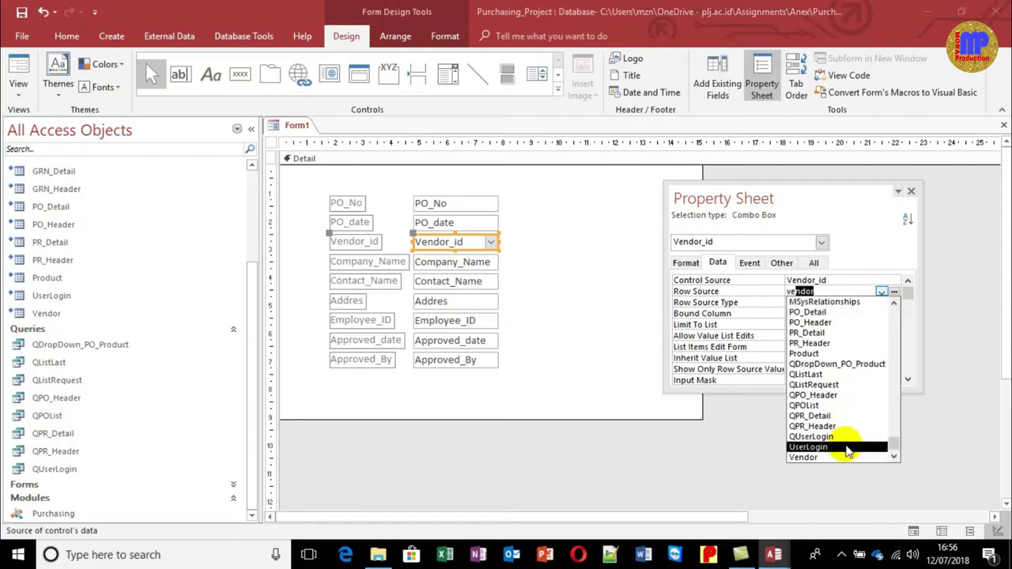
click(827, 457)
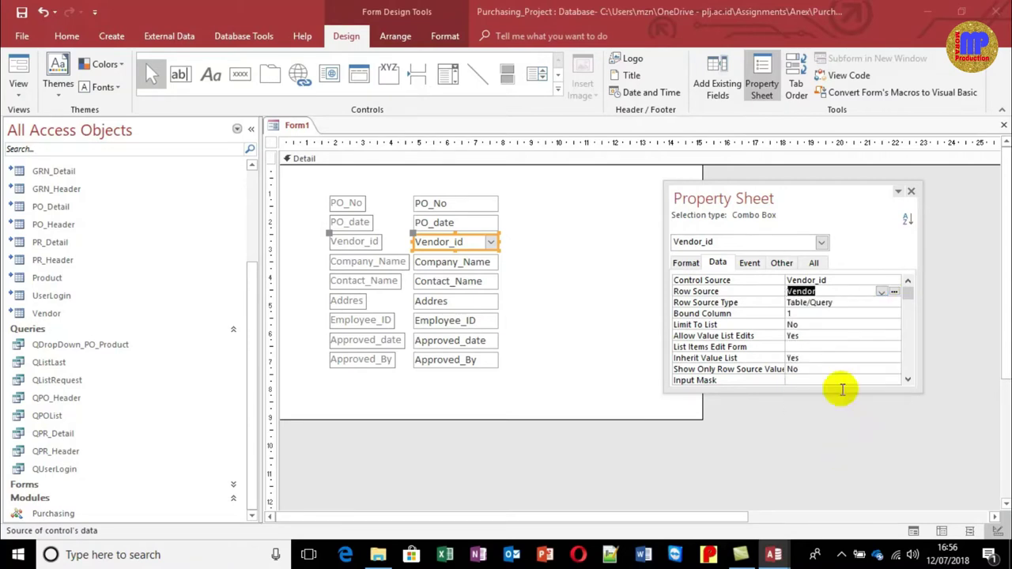
click(813, 316)
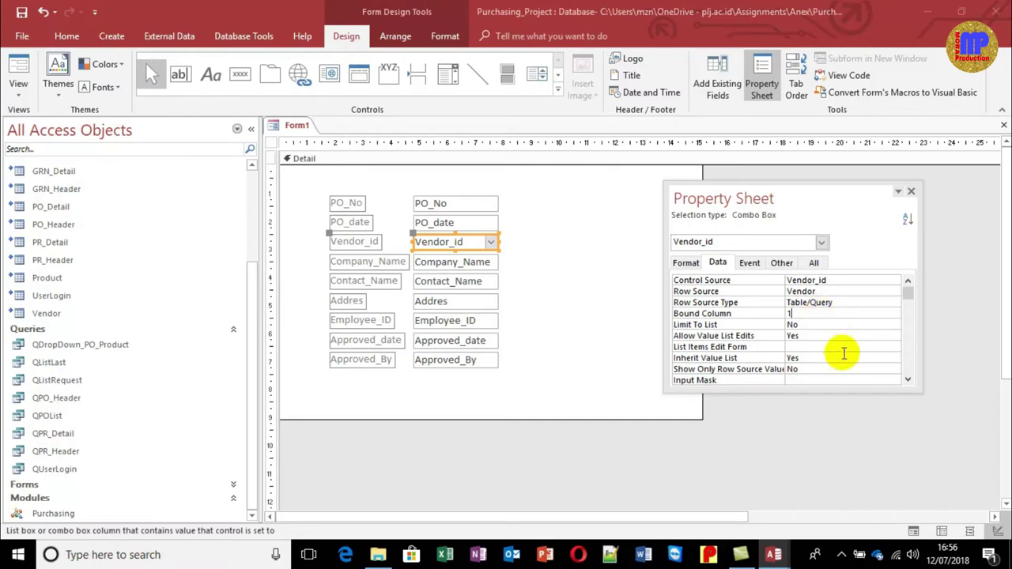
drag(851, 390, 844, 453)
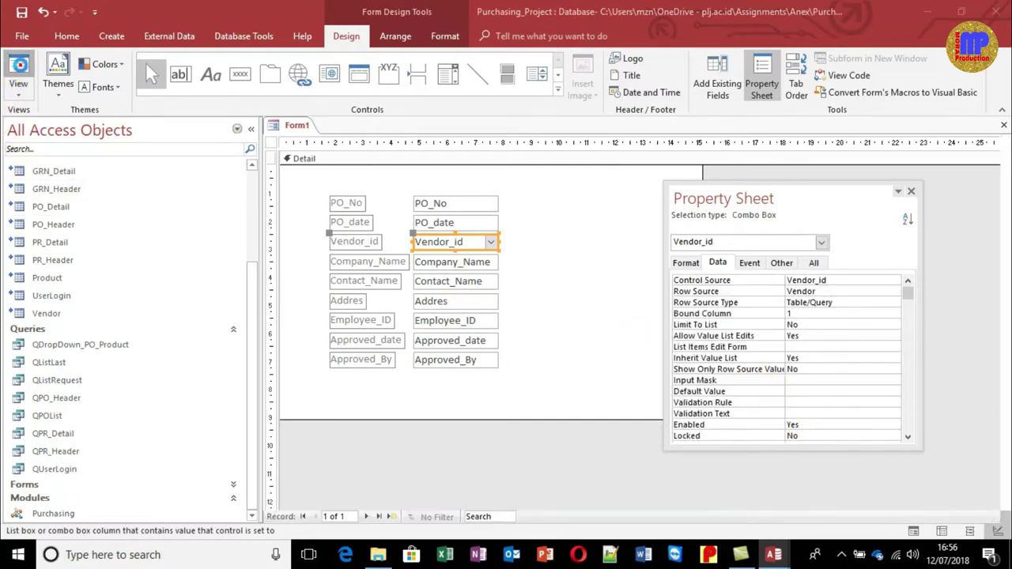
Test the Vendor_id combo box in Form View with V001 and V002, discard the entry and return to Design View
click(18, 69)
click(488, 210)
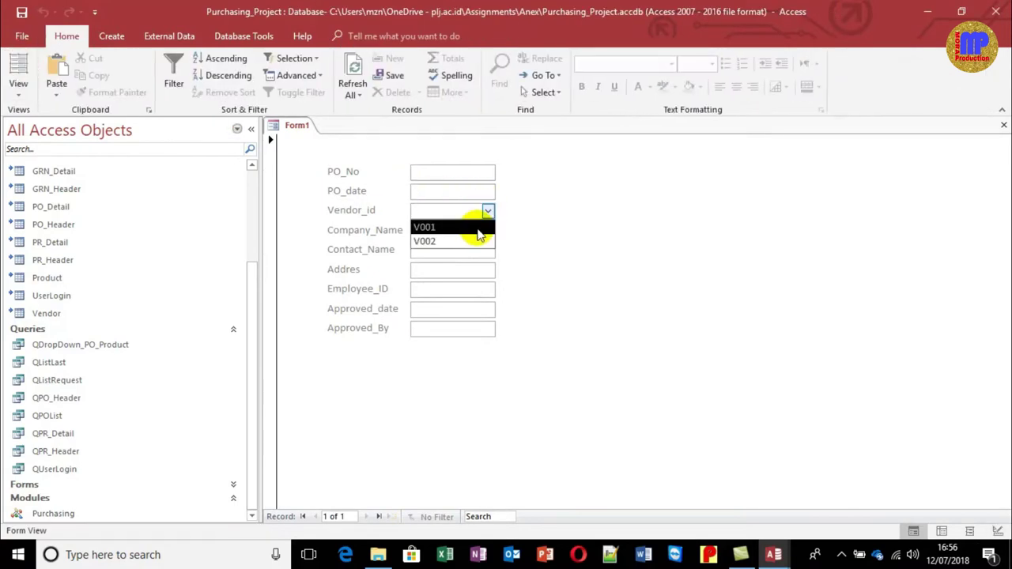
click(484, 225)
click(488, 212)
click(479, 241)
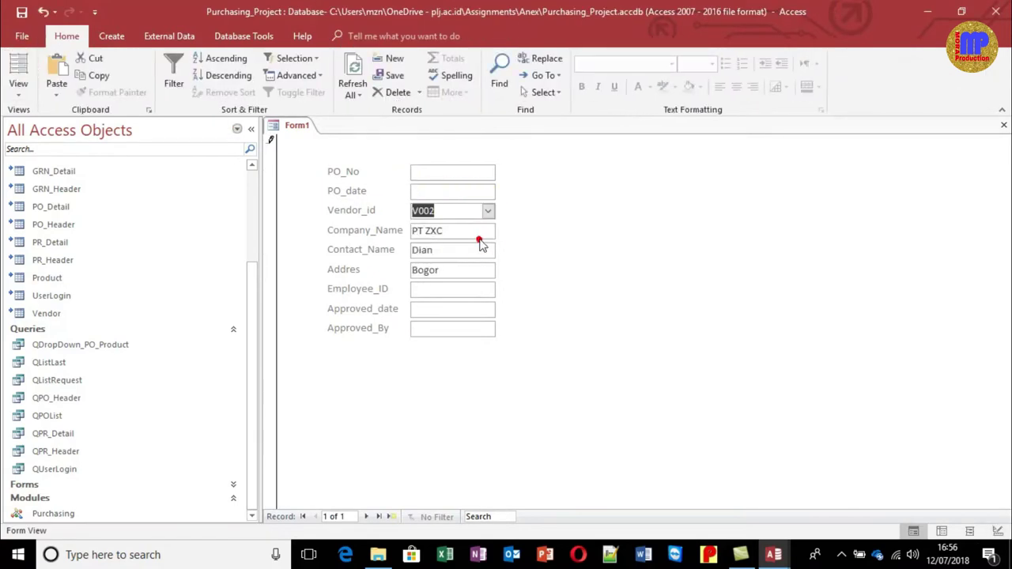
click(487, 211)
click(485, 229)
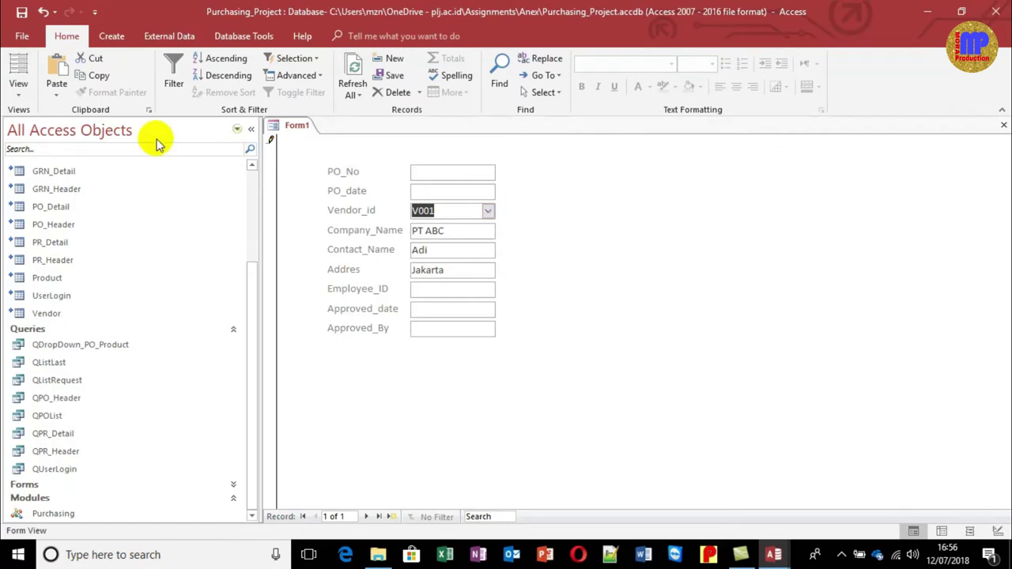
click(21, 96)
click(49, 217)
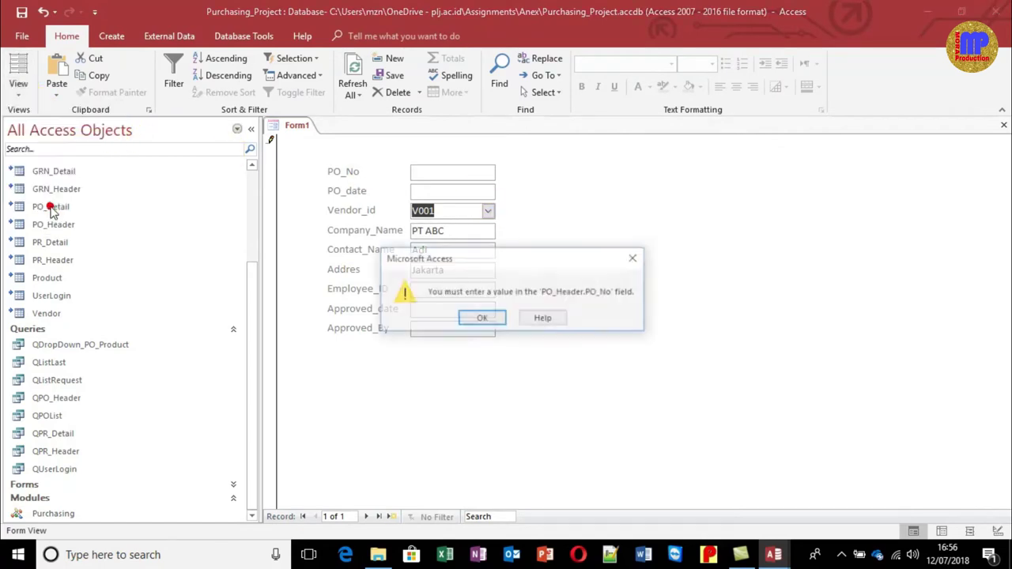
key(Escape)
key(Escape)
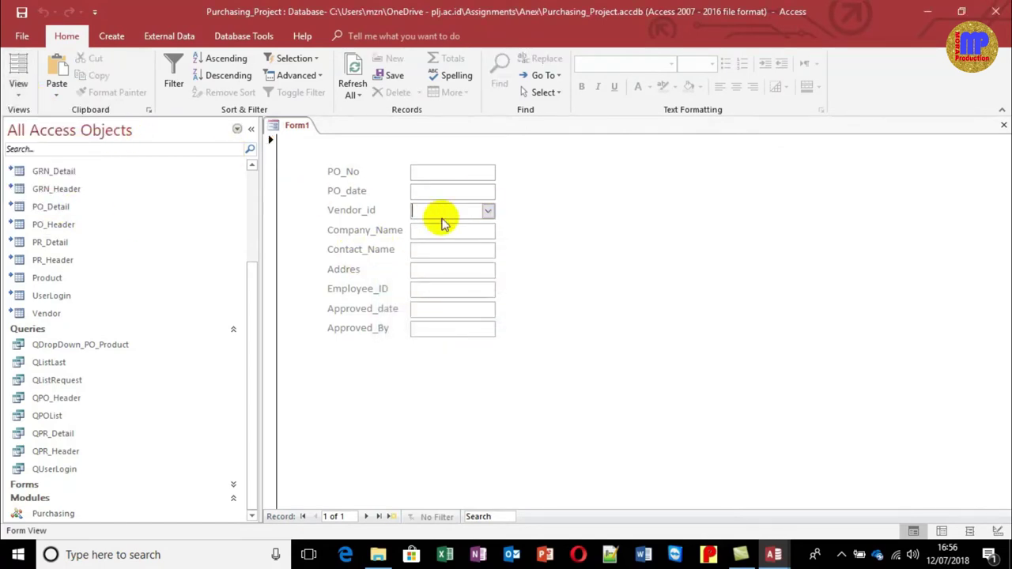
click(21, 96)
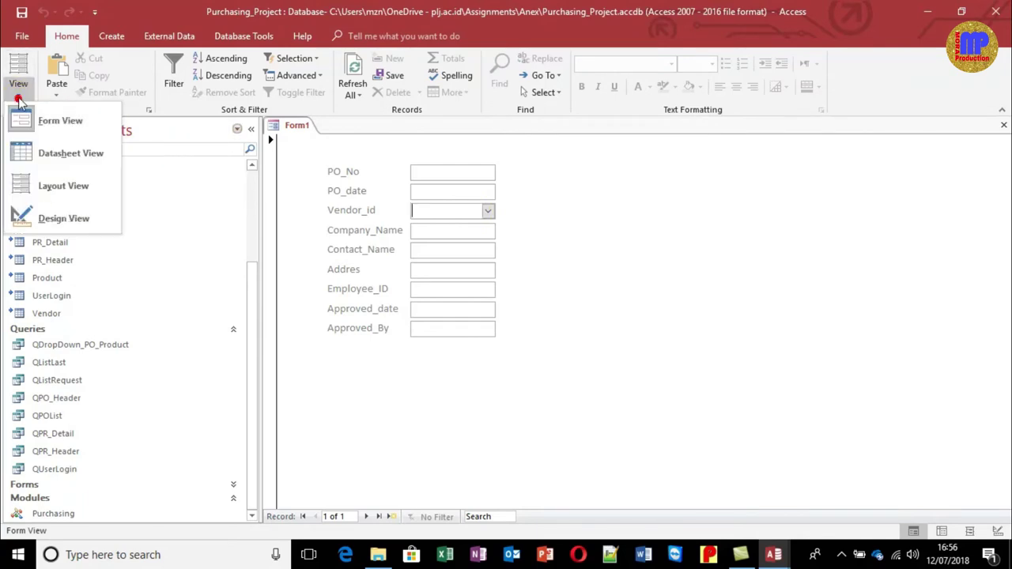
click(54, 220)
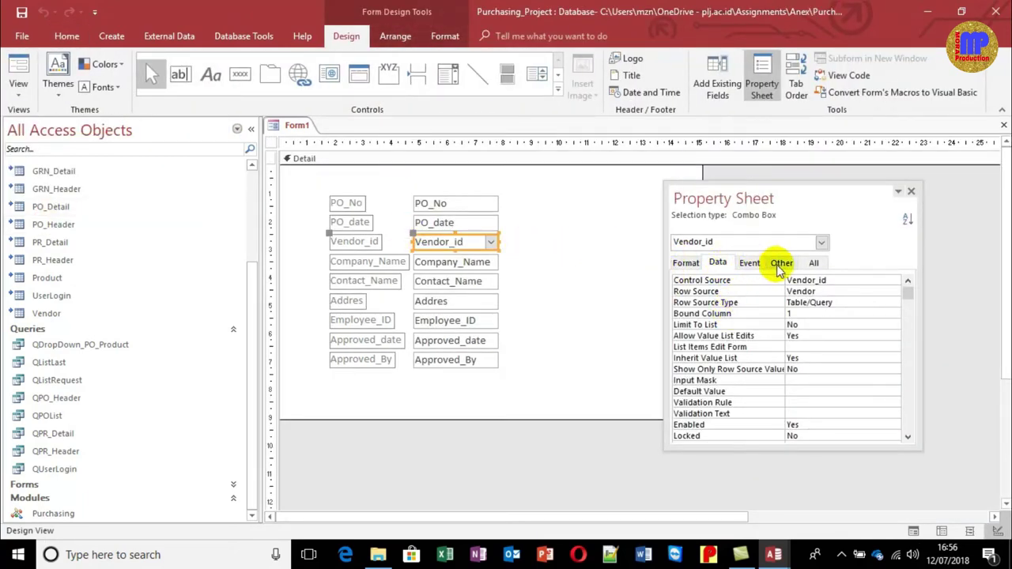
Set the Vendor_id combo box's Column Count to 2, Column Widths to 1cm;4cm and List Width to 5cm
click(779, 263)
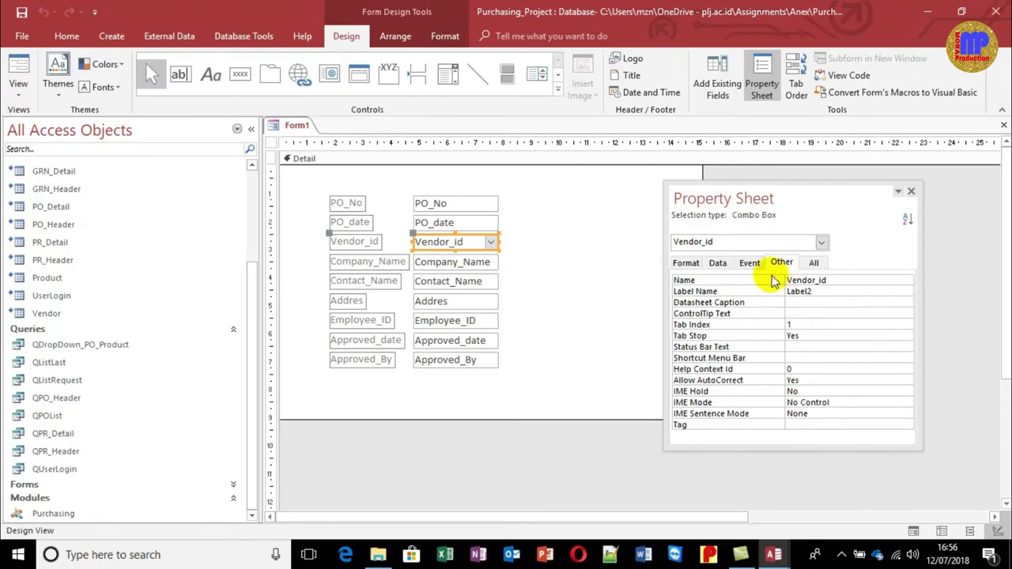
click(813, 263)
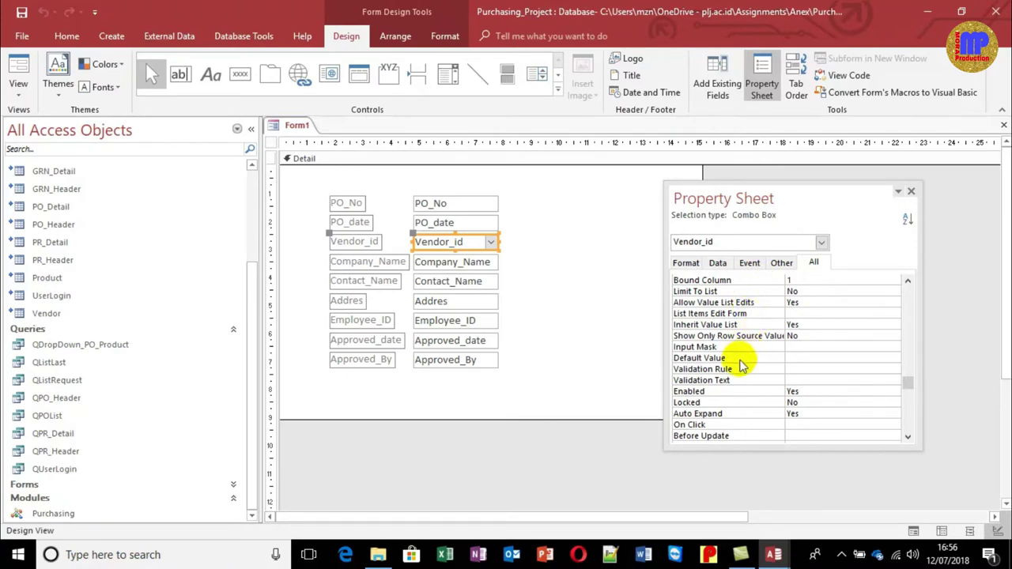
click(685, 262)
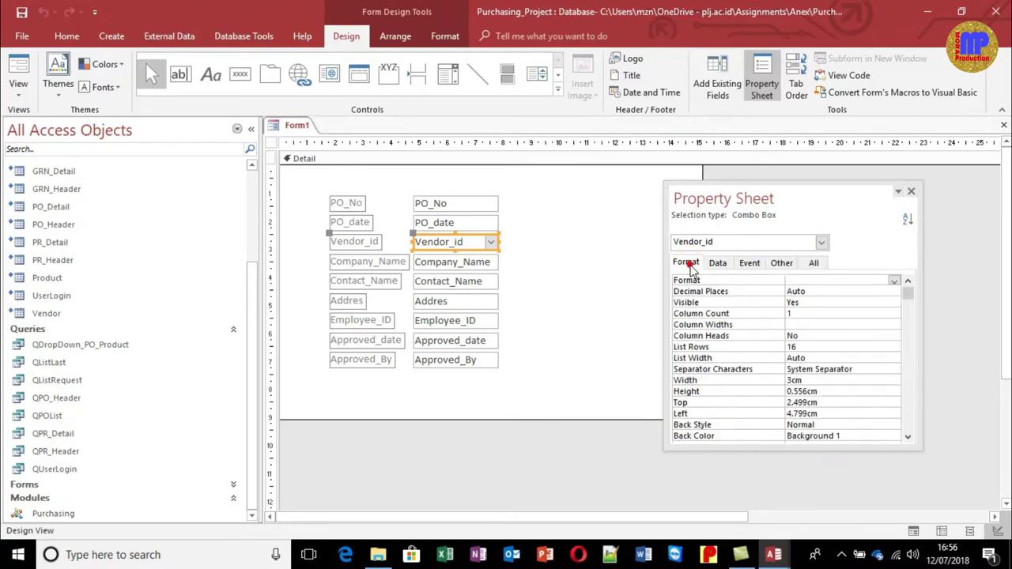
click(723, 314)
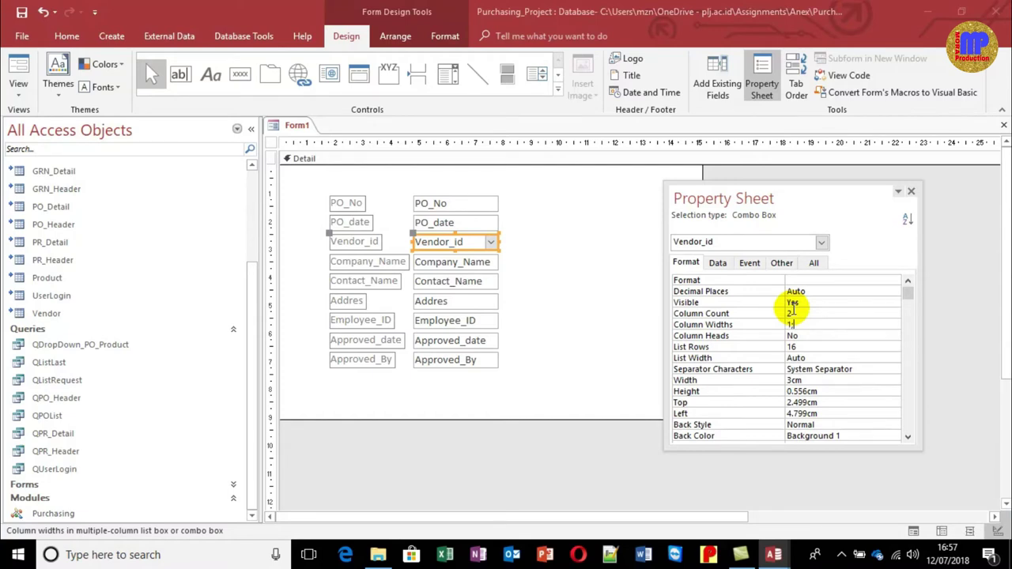
key(Return)
key(Up)
text(1cm;4cm)
key(Return)
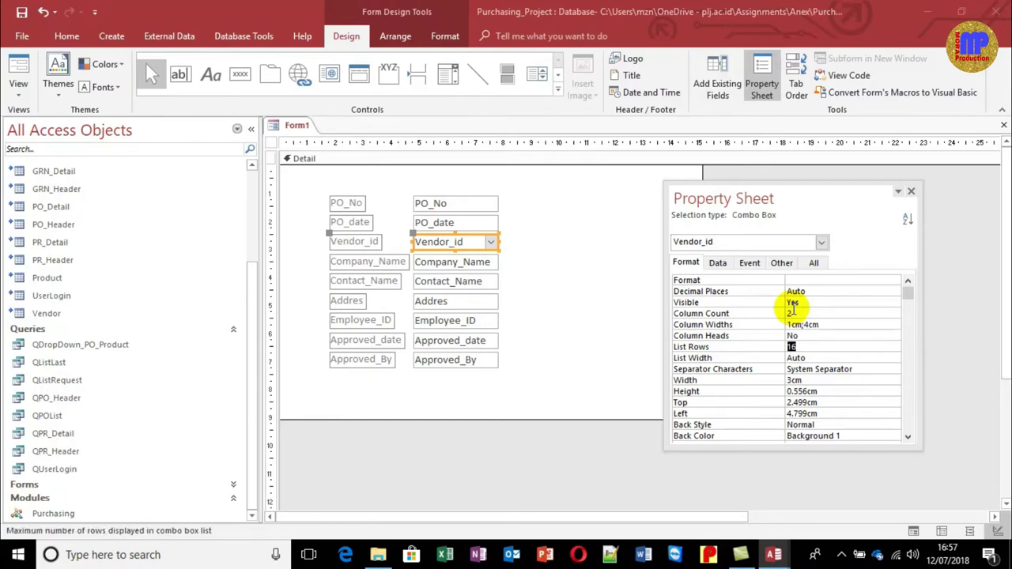
key(Return)
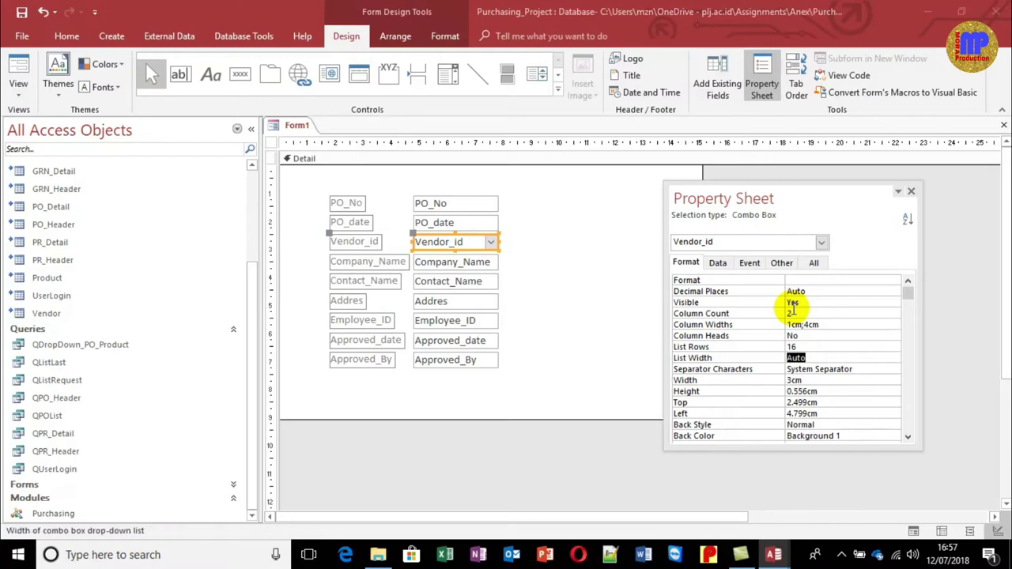
key(Up)
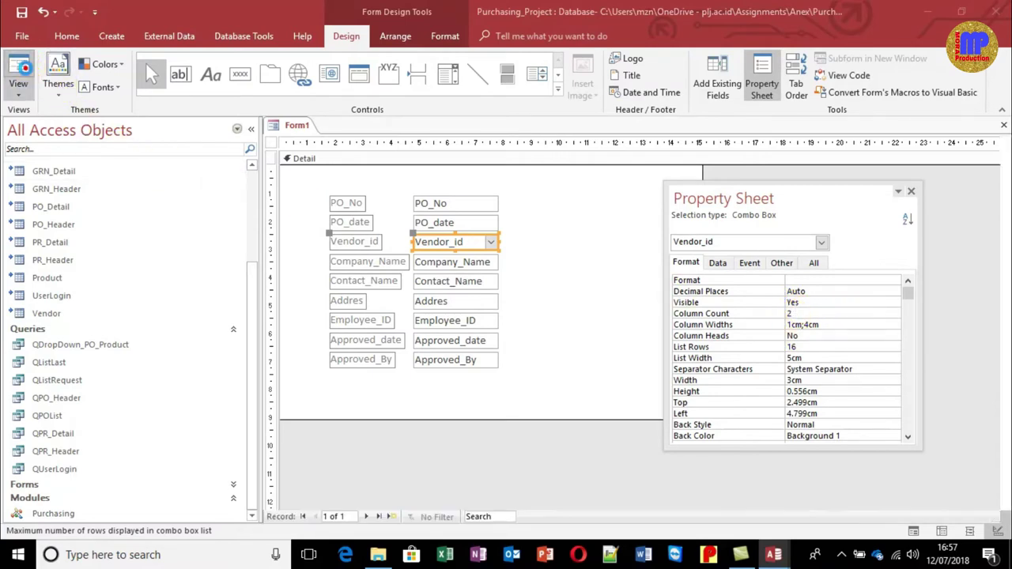
Test the two-column vendor list in Form View by alternating between V001 and V002, and discard the unsaved entry
click(19, 69)
click(488, 212)
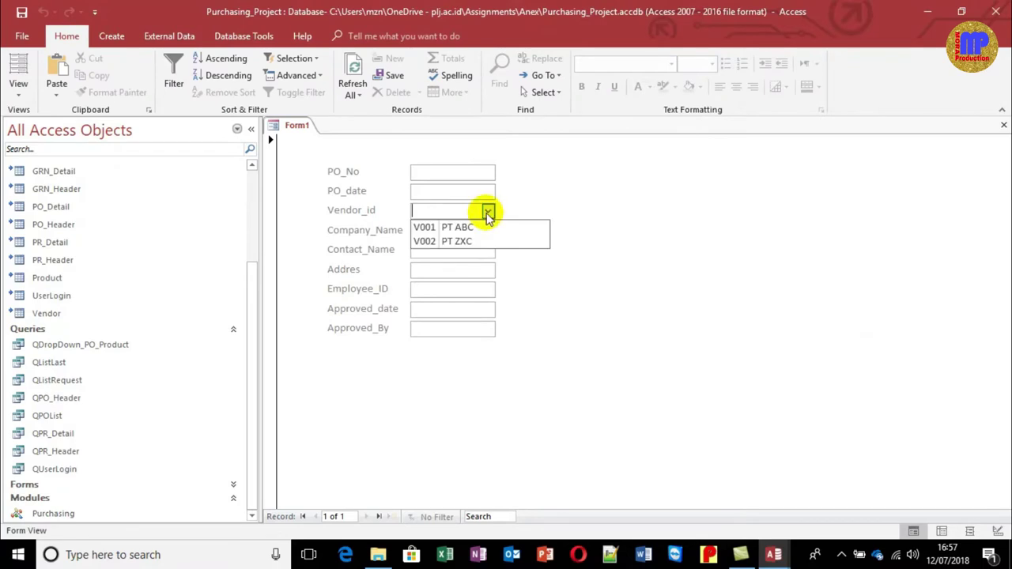
click(481, 227)
click(489, 212)
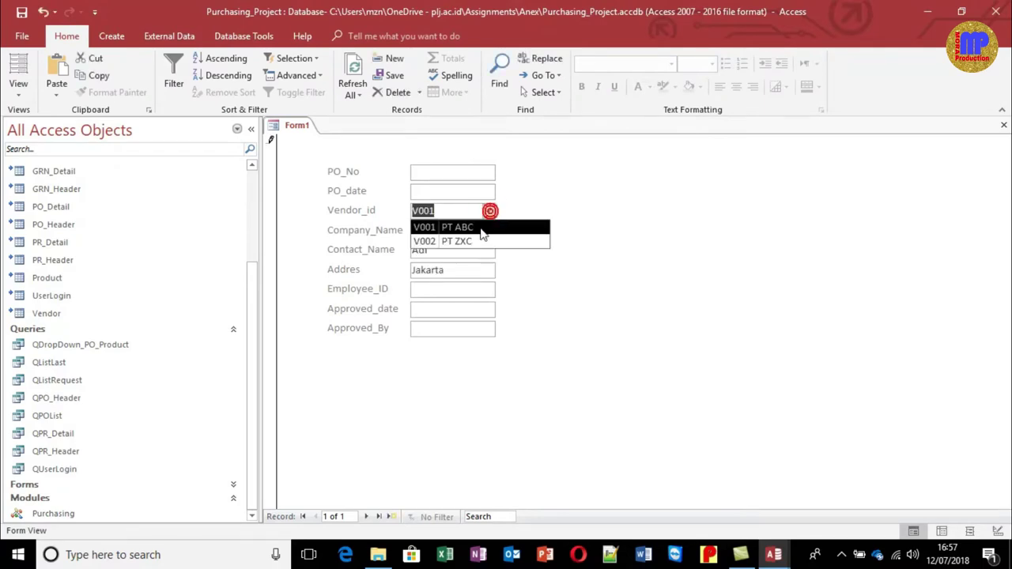
click(477, 240)
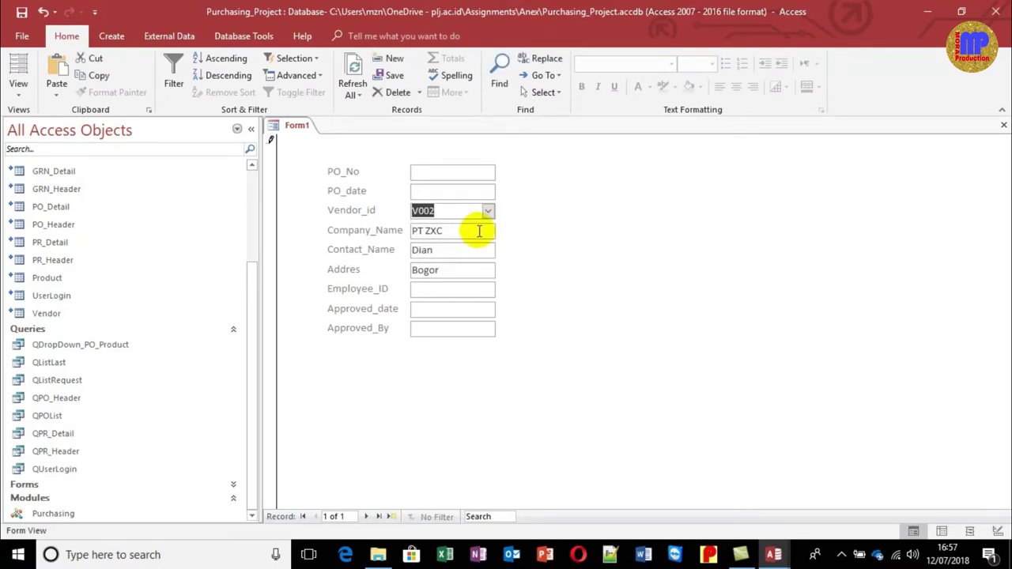
click(489, 212)
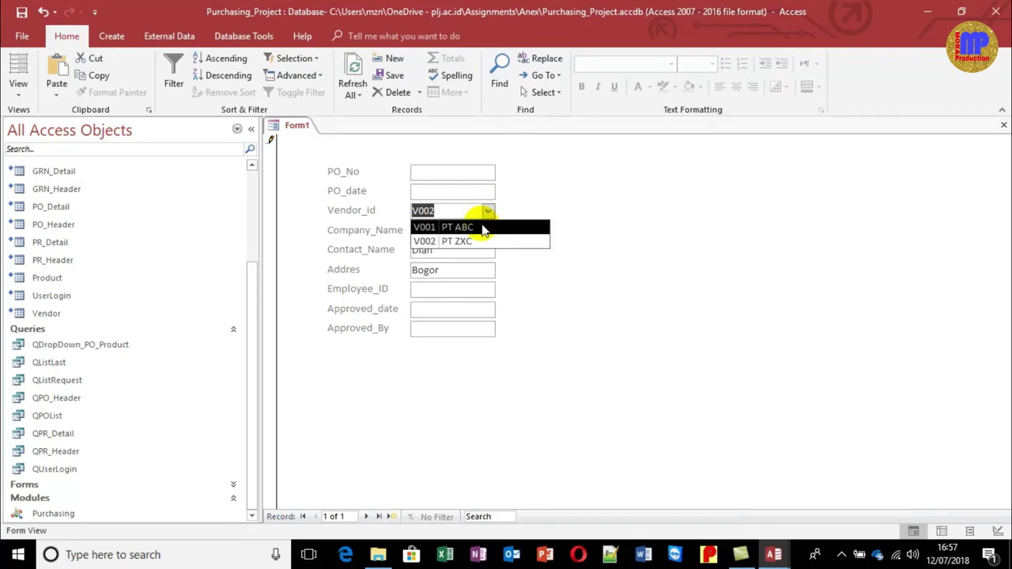
click(483, 227)
click(487, 213)
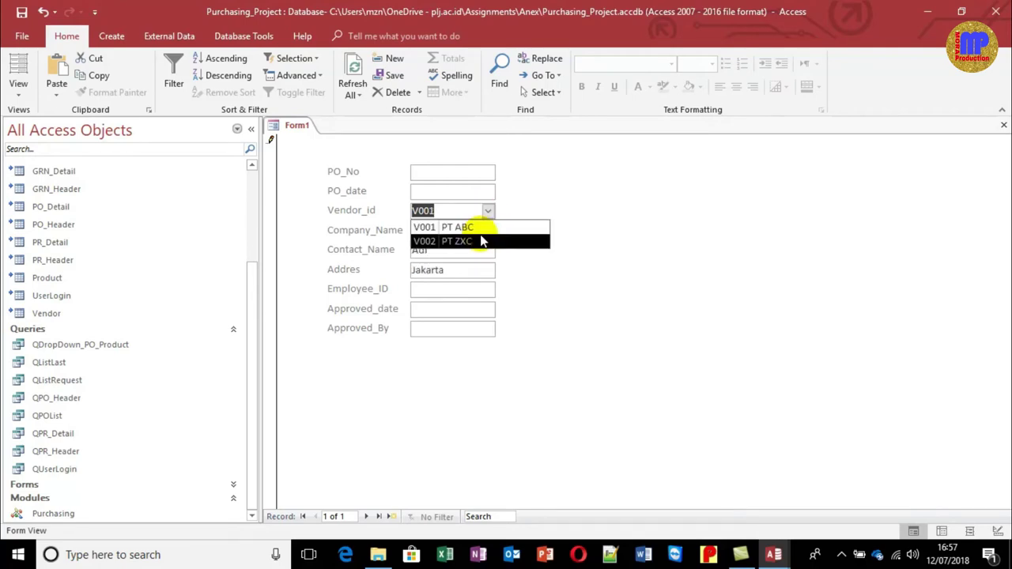
click(482, 241)
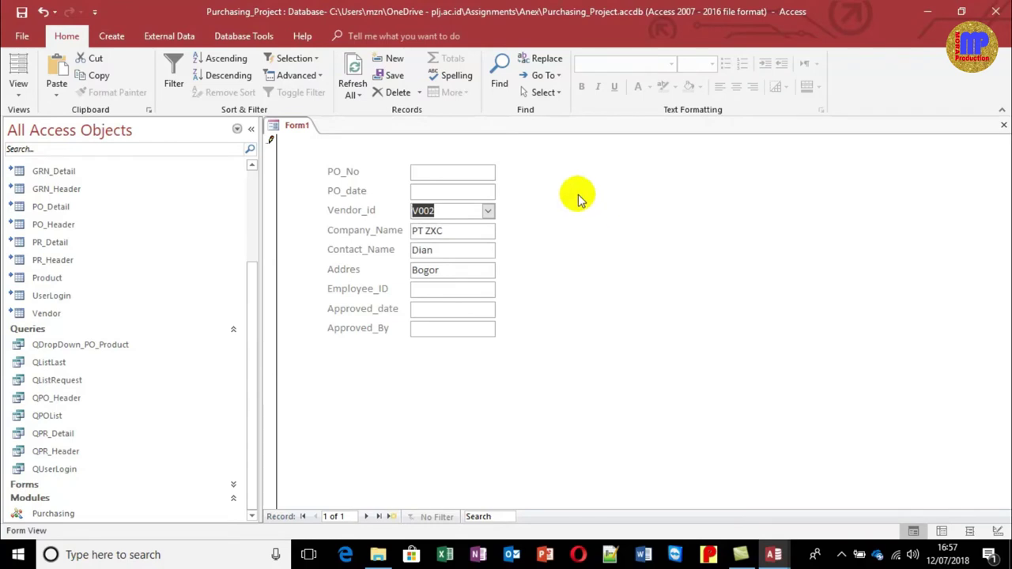
click(18, 99)
click(36, 215)
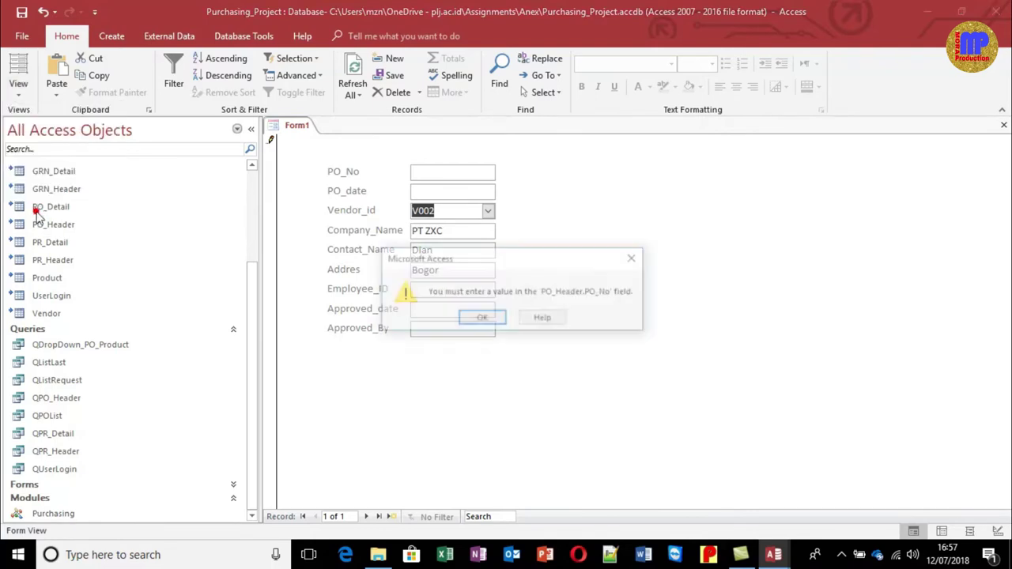
key(Escape)
key(Escape)
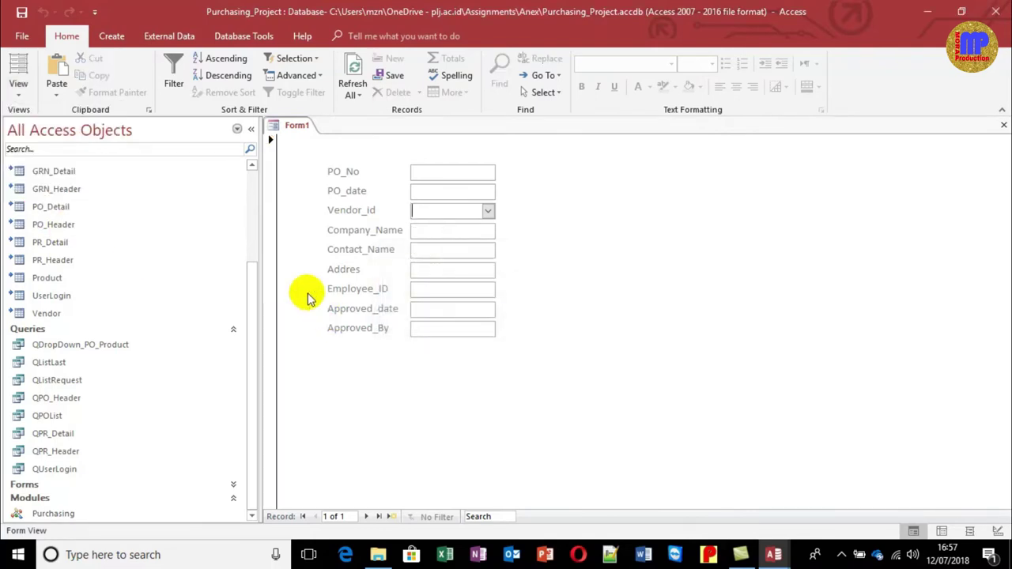
Return the form to Design View and move the Approved_date and Approved_By fields into a second column, leaving room above them
click(22, 96)
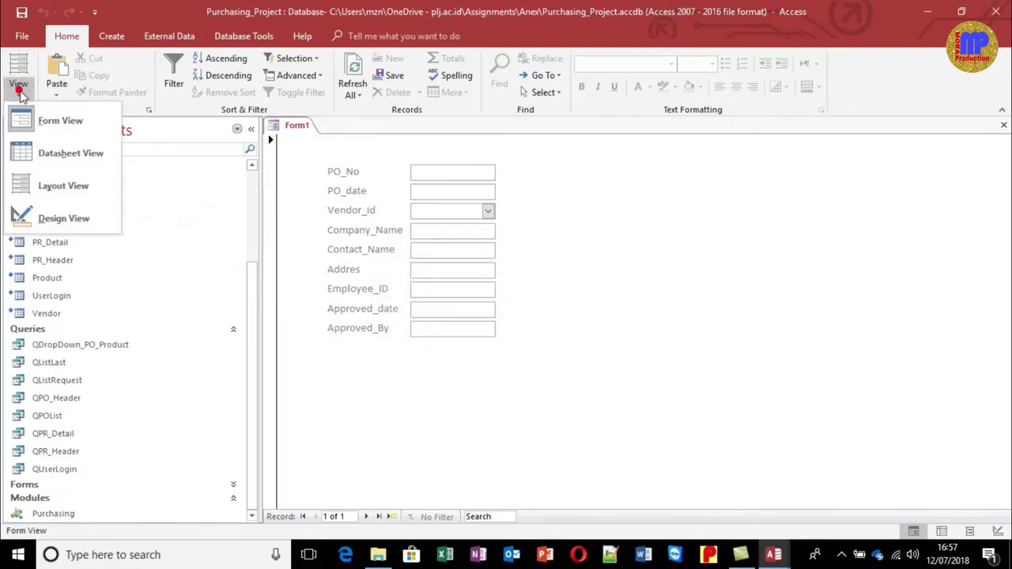
click(36, 214)
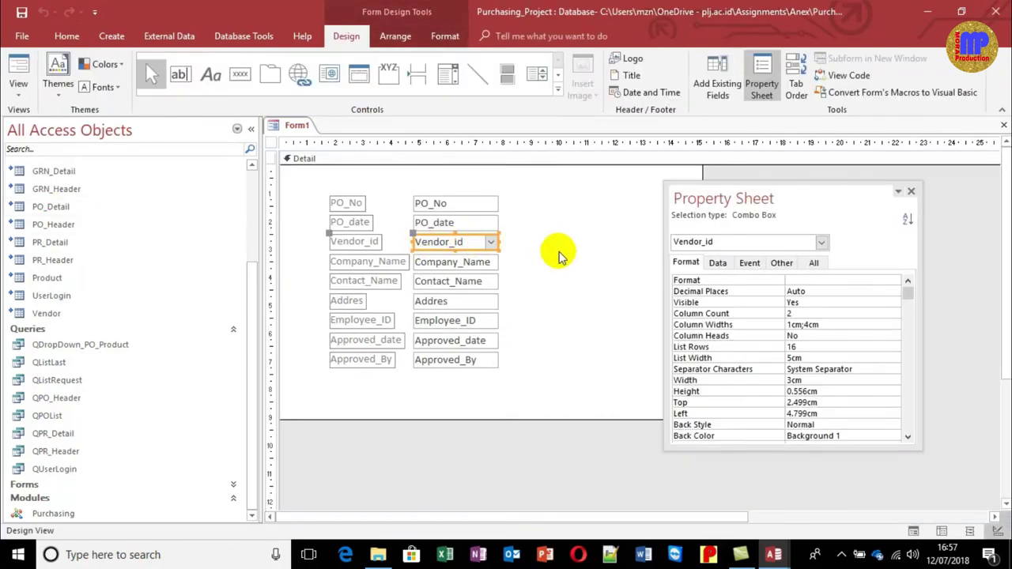
click(912, 191)
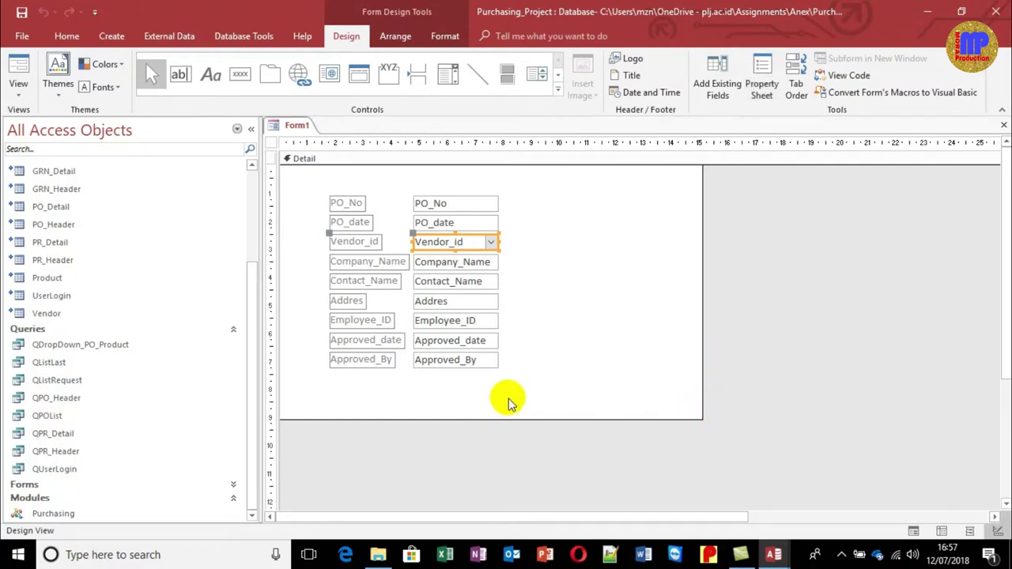
drag(532, 388, 594, 210)
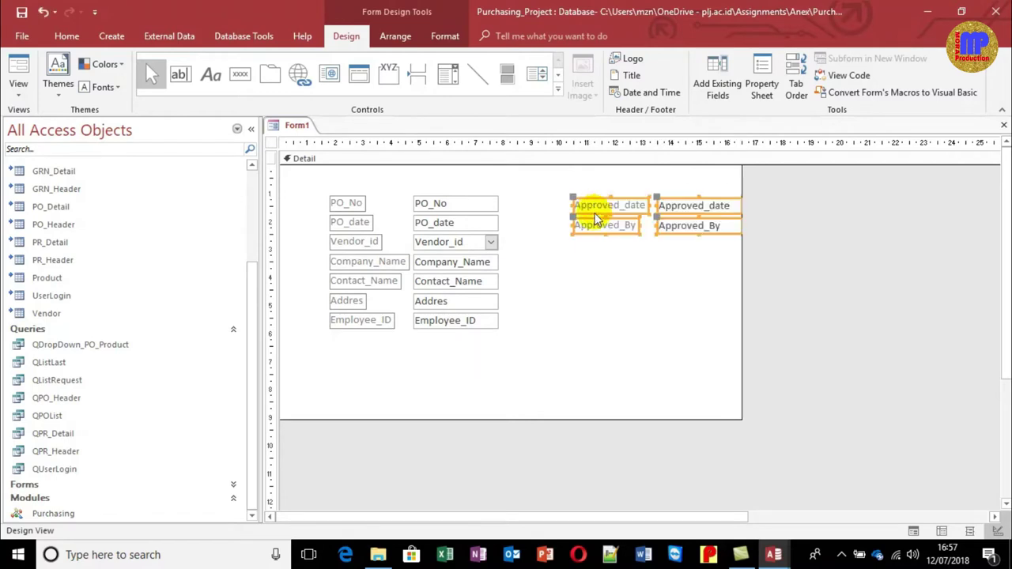
click(594, 296)
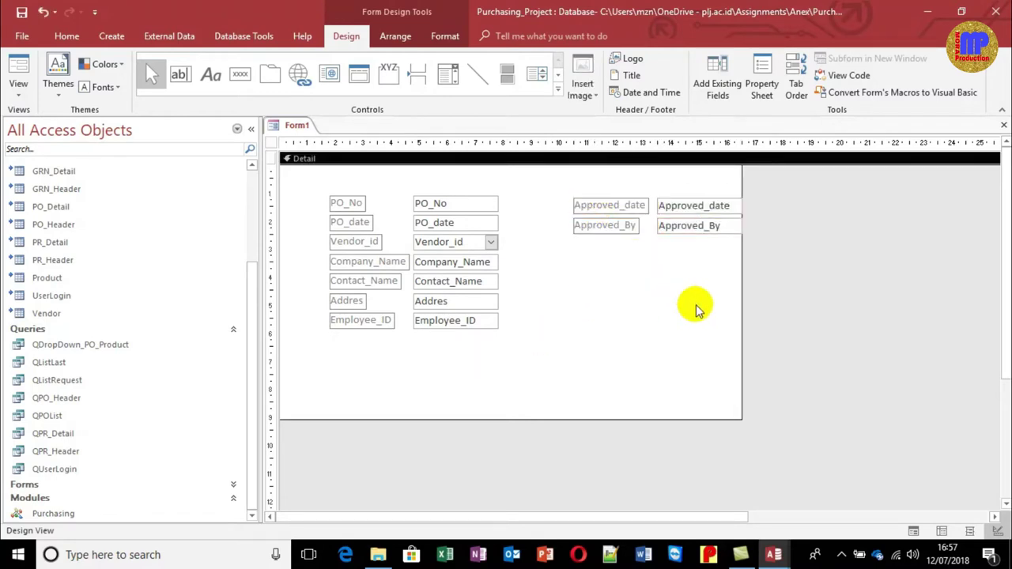
drag(742, 307, 610, 203)
drag(691, 227, 694, 258)
Move the Employee_ID field to the head of the second column and nudge Approved_date and Approved_By up beneath it
drag(558, 352, 349, 313)
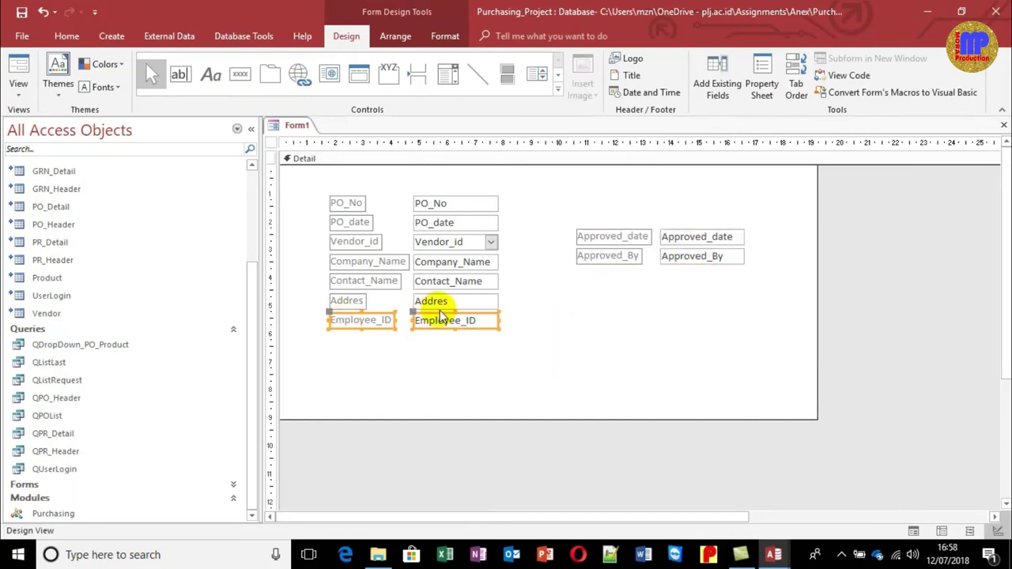
drag(441, 315, 683, 208)
drag(738, 334, 553, 231)
key(Up)
key(Up)
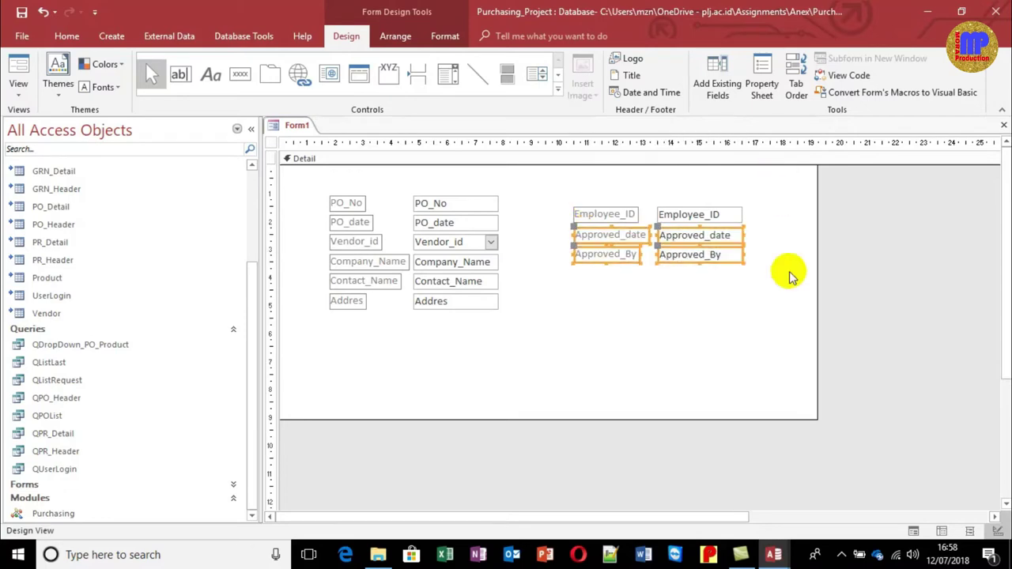
click(731, 335)
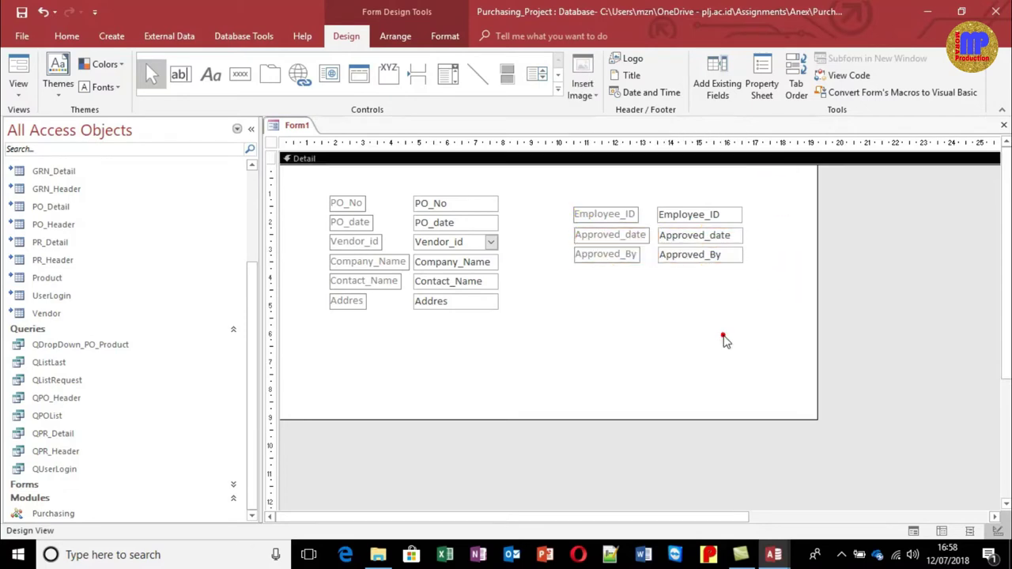
Check the new layout in Form View, save the form as PO_Header and close it
click(11, 70)
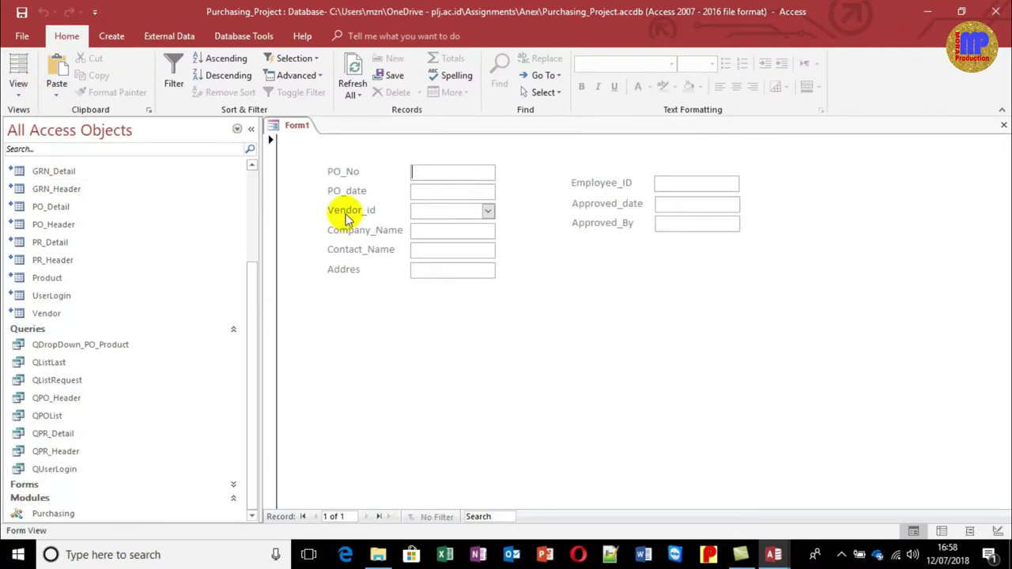
click(21, 12)
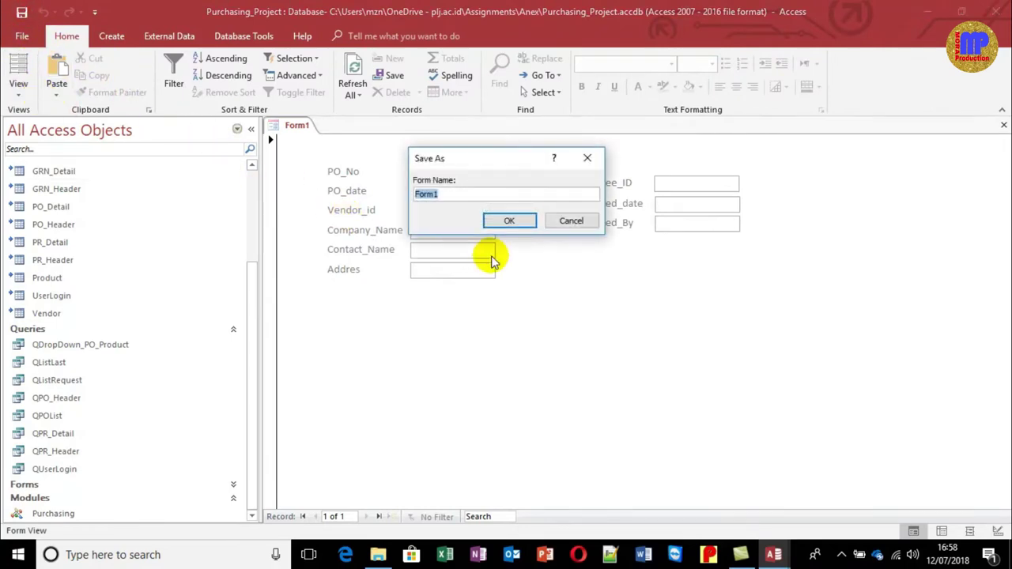
text(PO_Header)
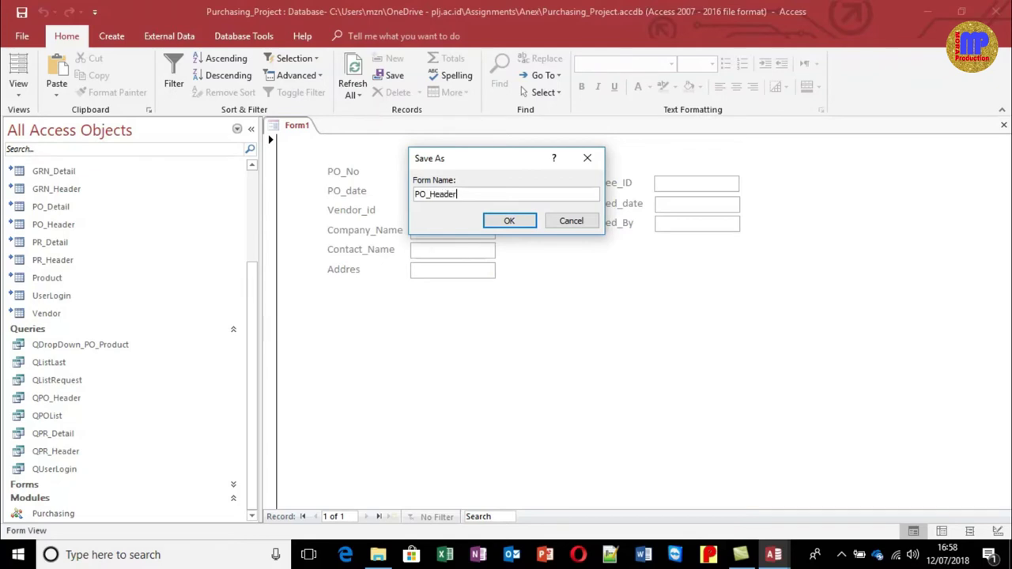
key(Return)
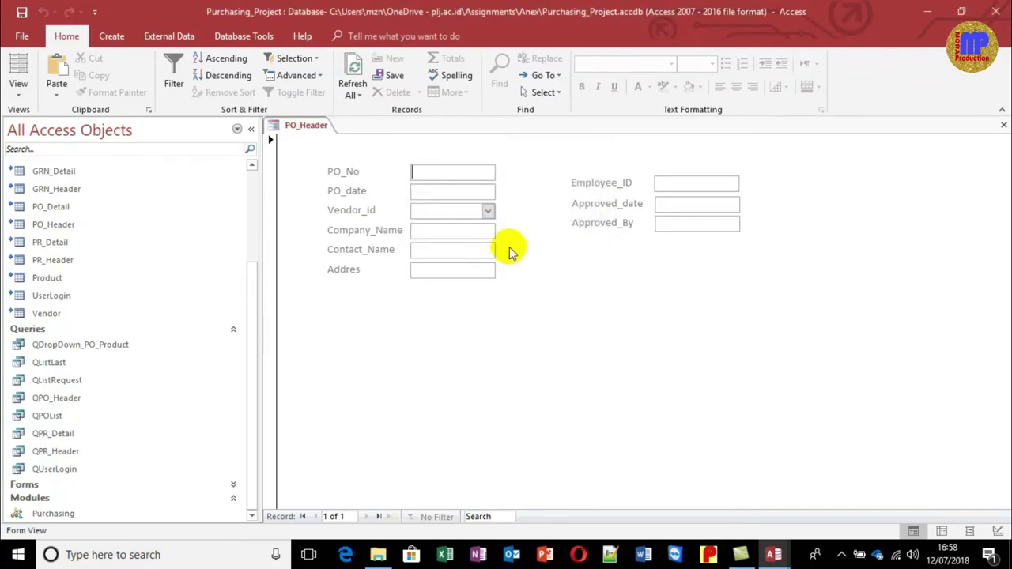
key(ctrl+w)
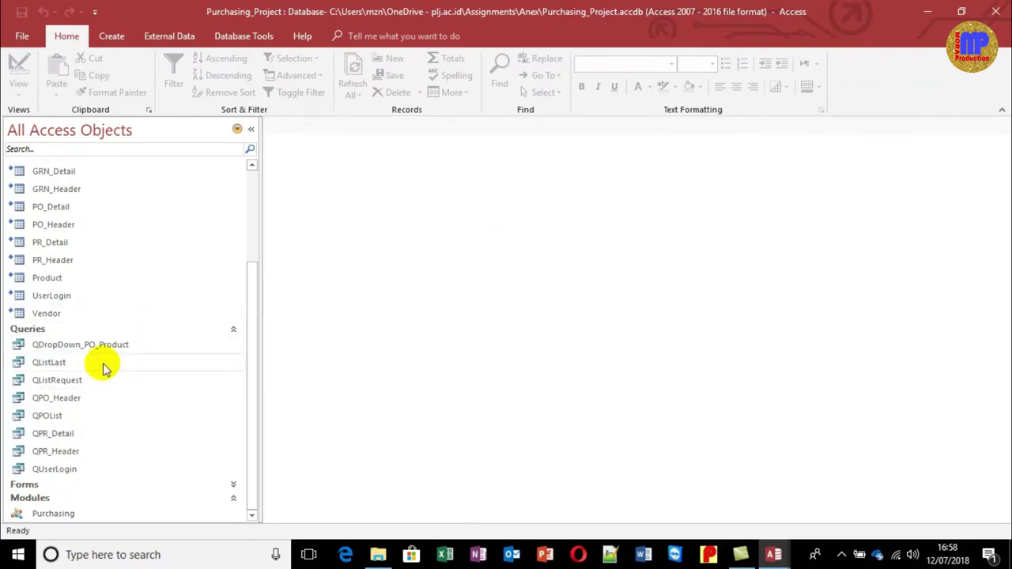
Start a new form in Design View and set its Record Source to PO_Detail
drag(254, 294, 260, 249)
click(111, 36)
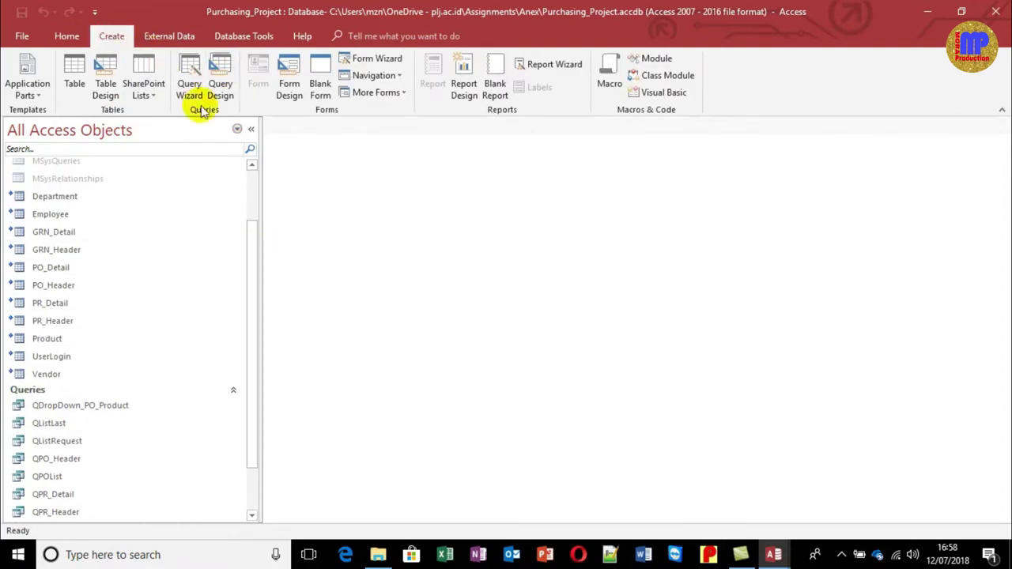
click(290, 83)
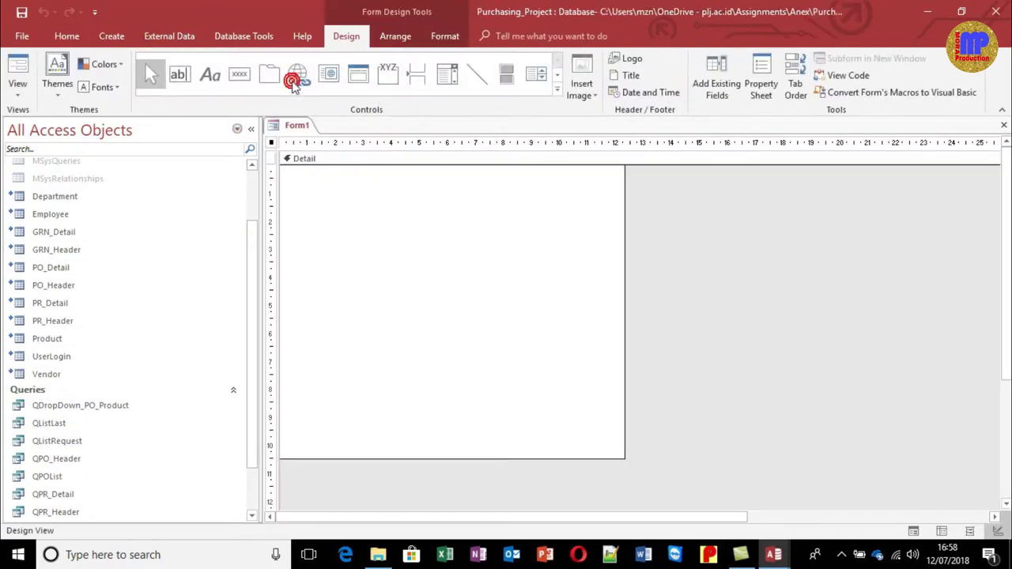
drag(791, 199, 834, 178)
click(760, 241)
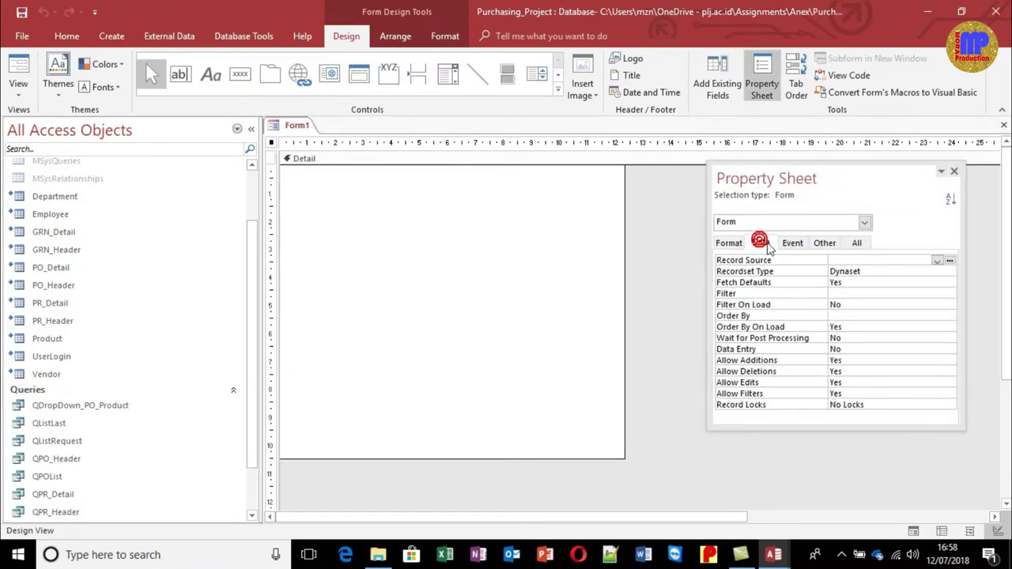
click(938, 260)
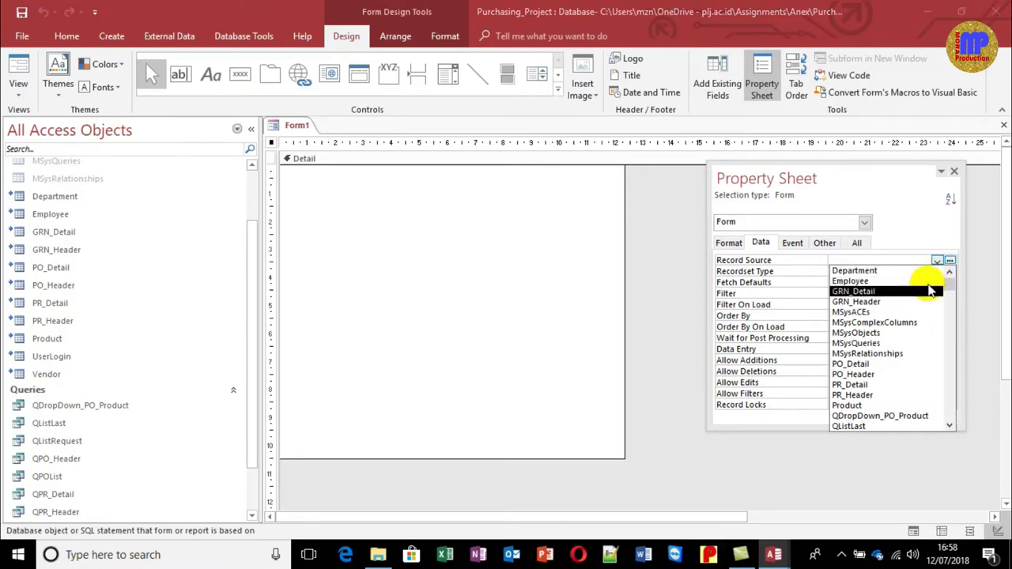
click(911, 364)
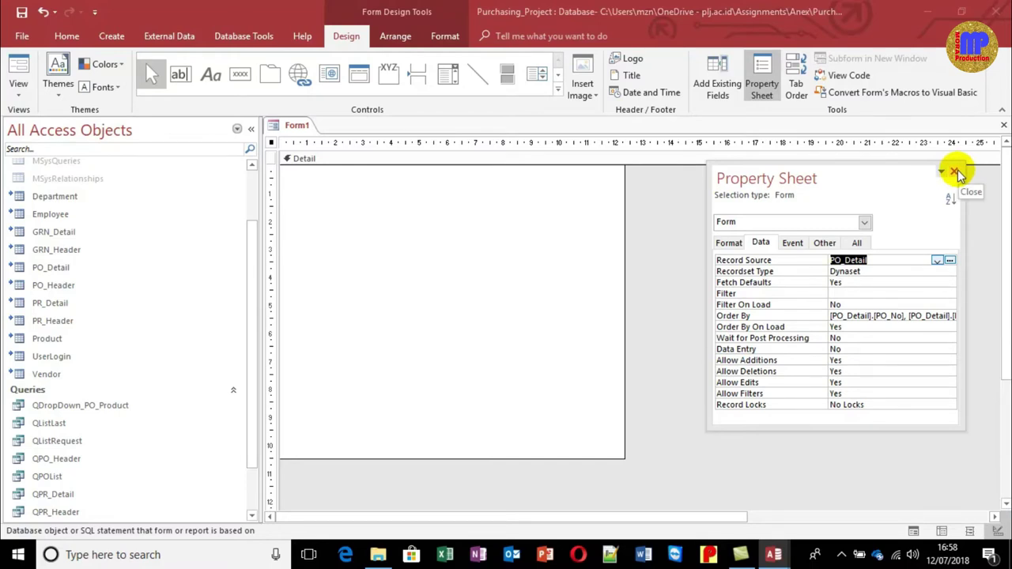
Place the ProductID field in the Detail section and show the form header and footer
click(719, 87)
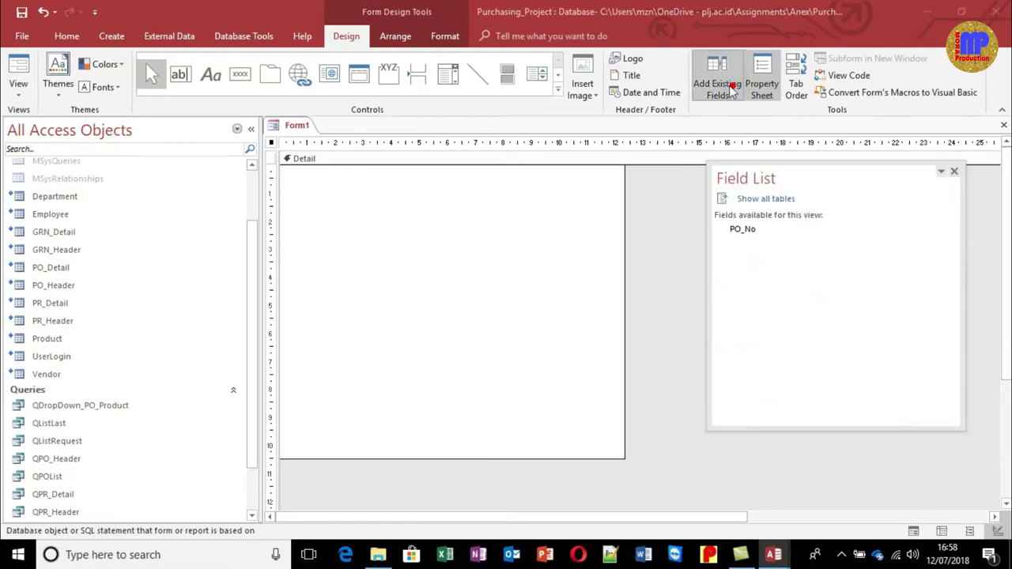
click(763, 230)
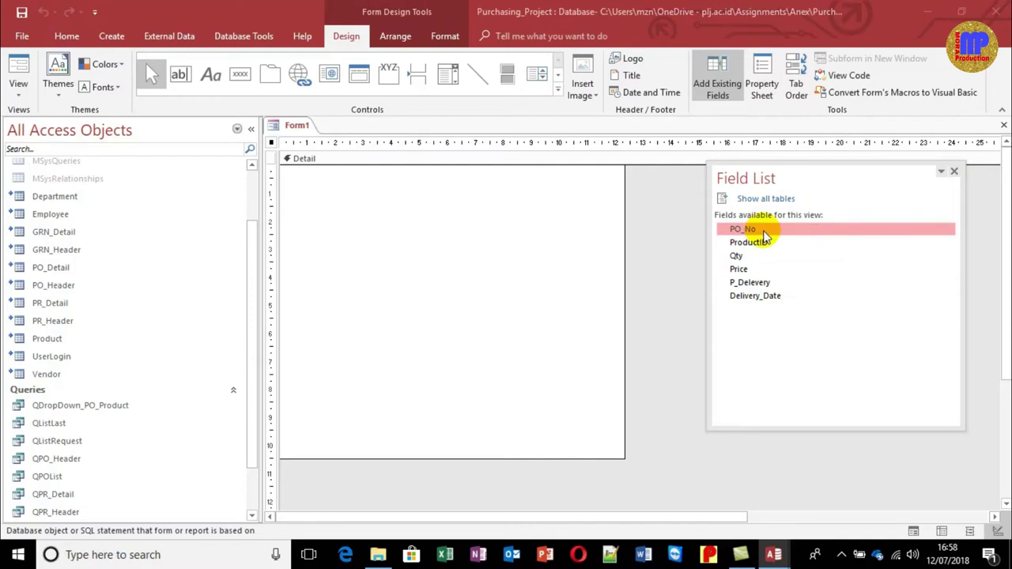
drag(765, 247, 399, 267)
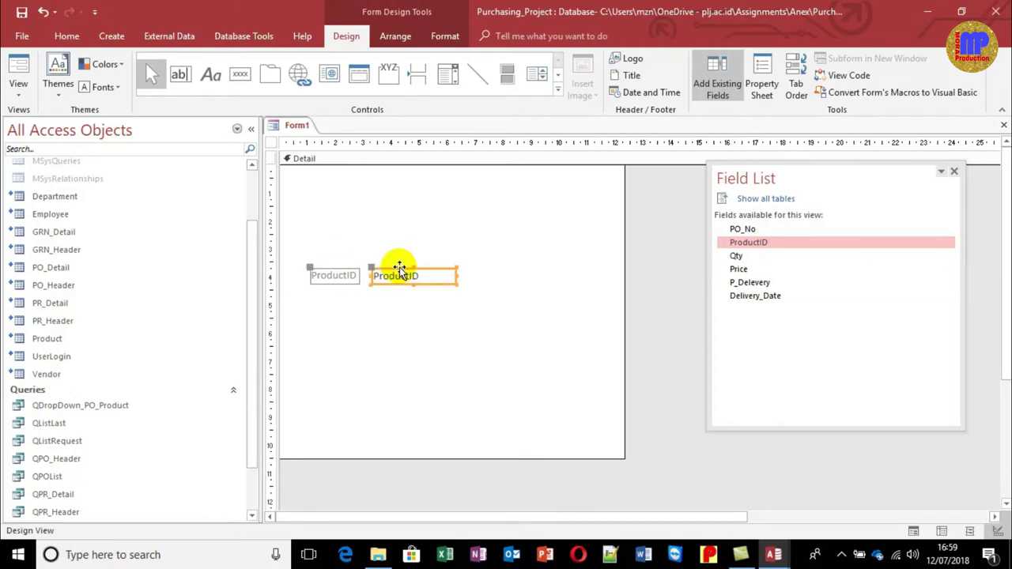
right_click(654, 209)
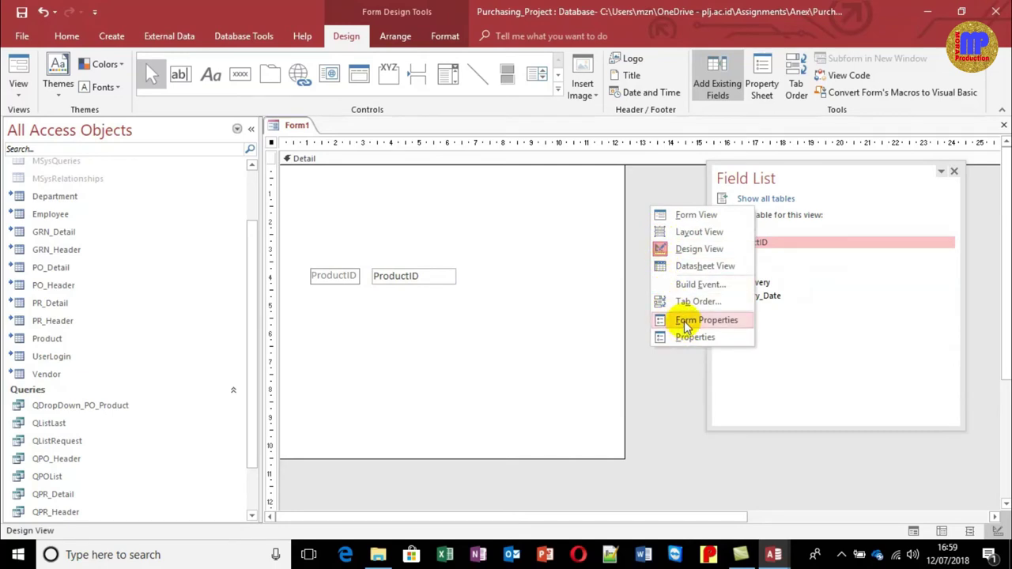
click(522, 241)
right_click(522, 242)
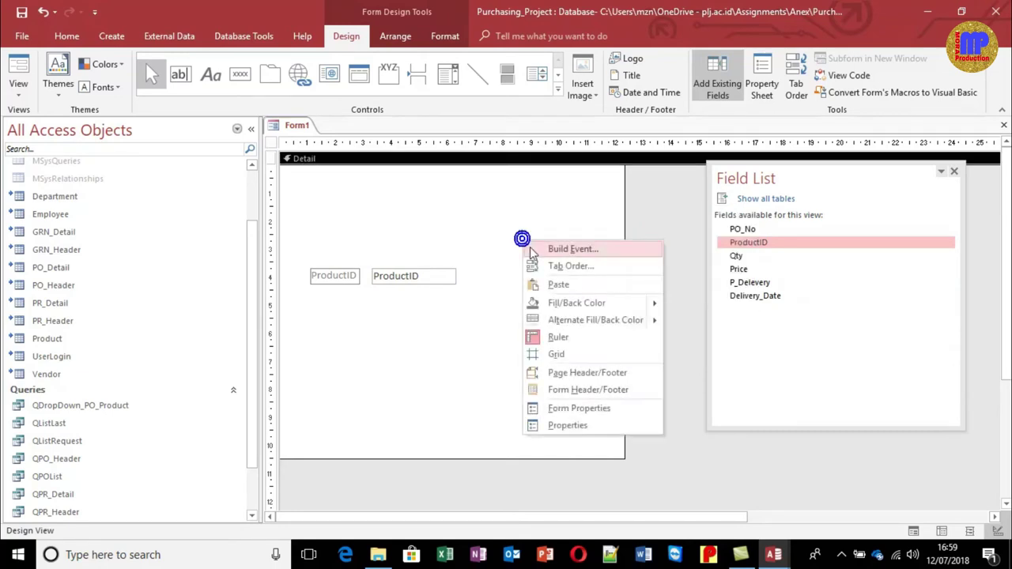
click(586, 392)
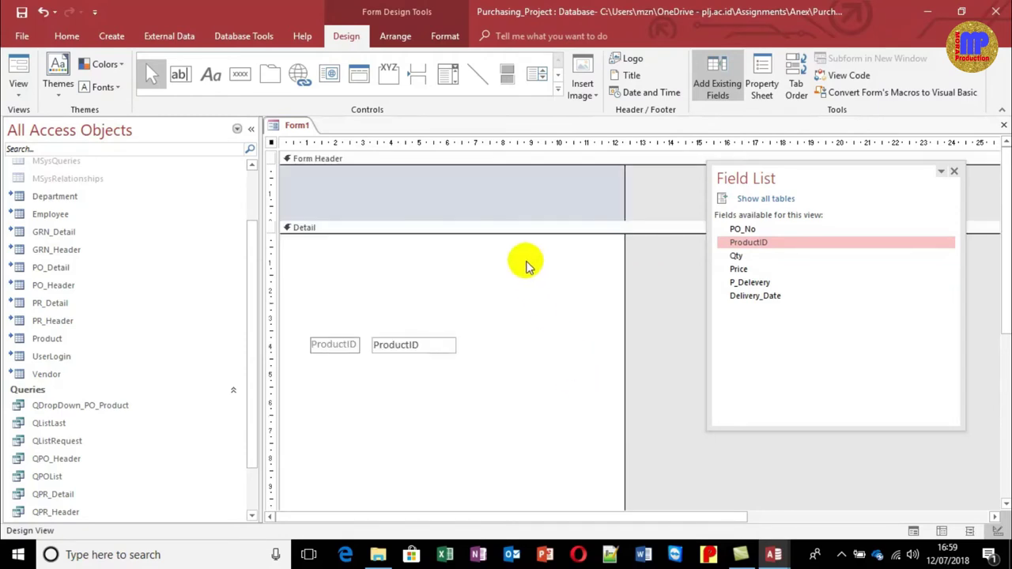
Shorten the Detail section with the ProductID field moved near its upper edge, and close the form without saving
scroll(510, 463, down, 2)
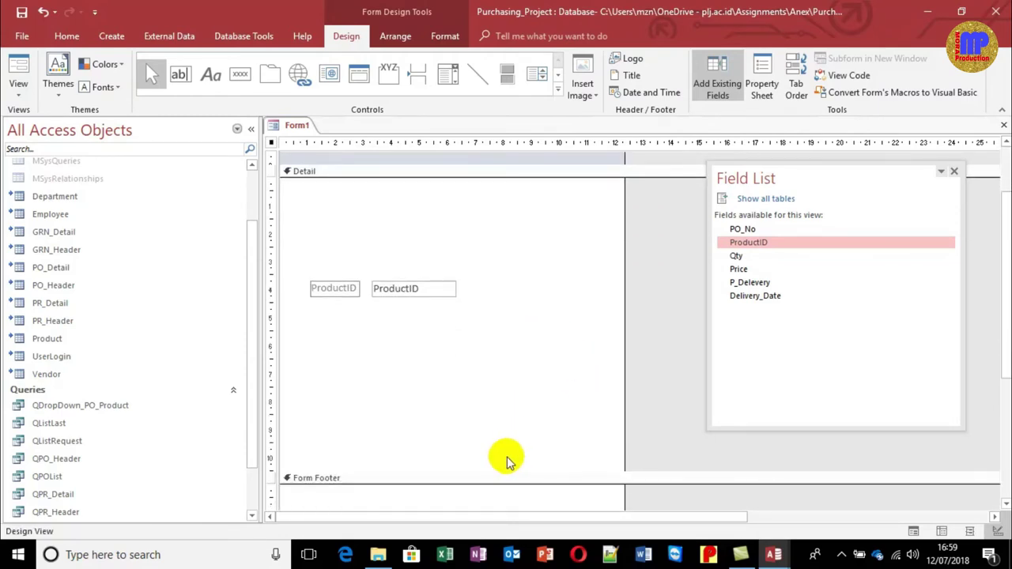
drag(487, 472, 326, 283)
drag(406, 285, 412, 206)
scroll(507, 222, up, 2)
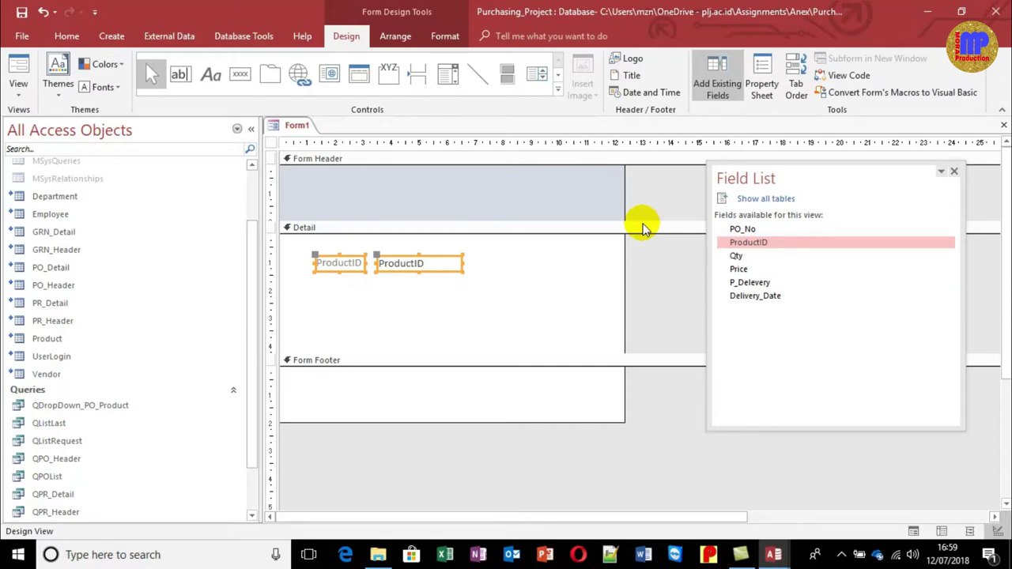
key(ctrl+w)
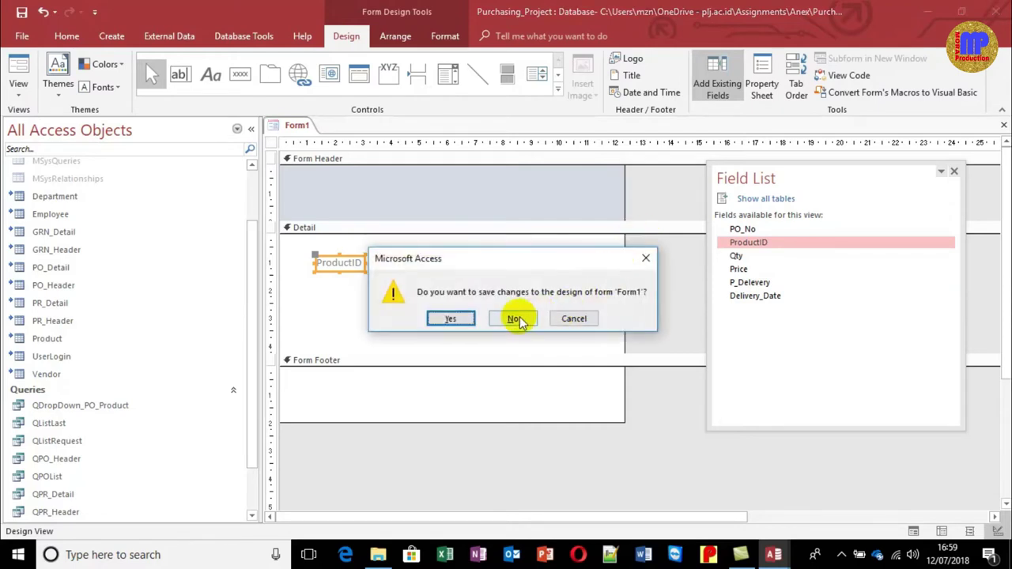
click(516, 317)
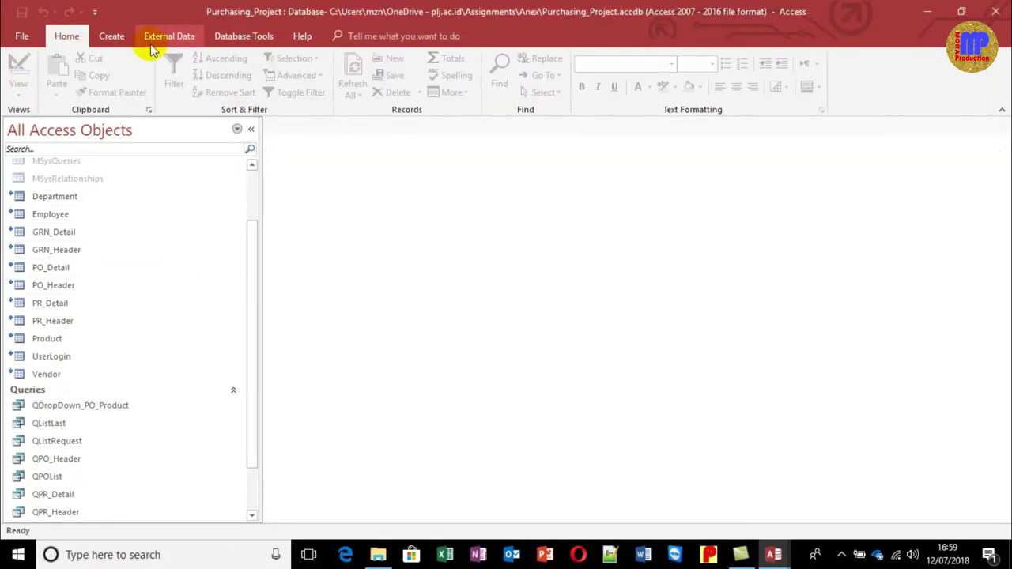
Start the Form Wizard and select all fields of the PO_Detail table for the form
click(115, 36)
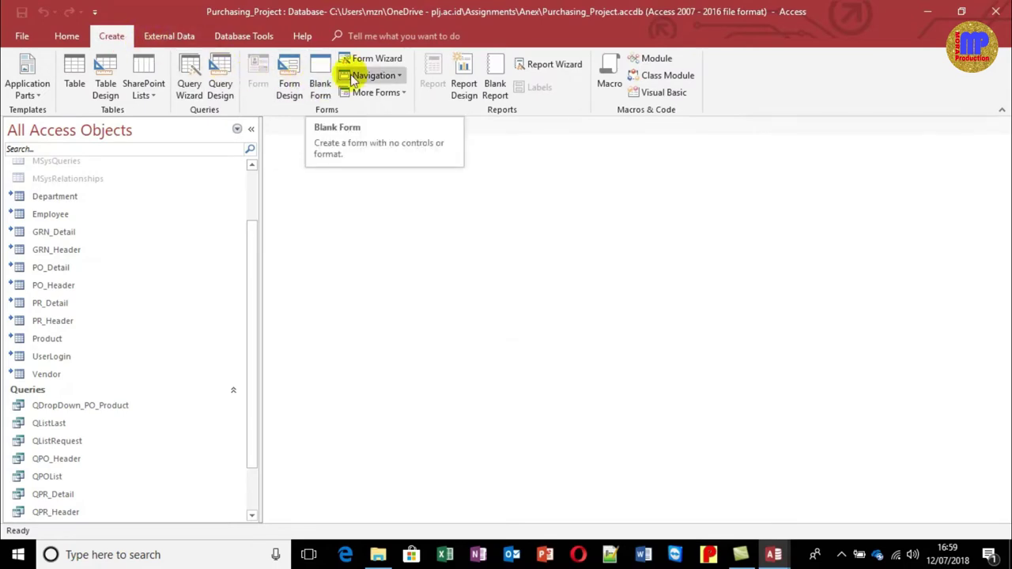
click(375, 58)
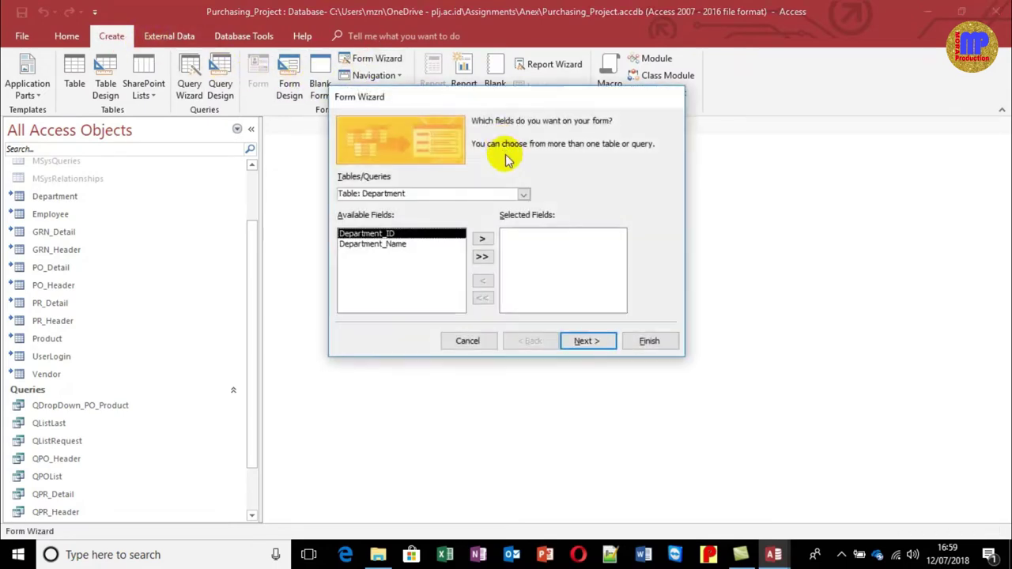
click(524, 194)
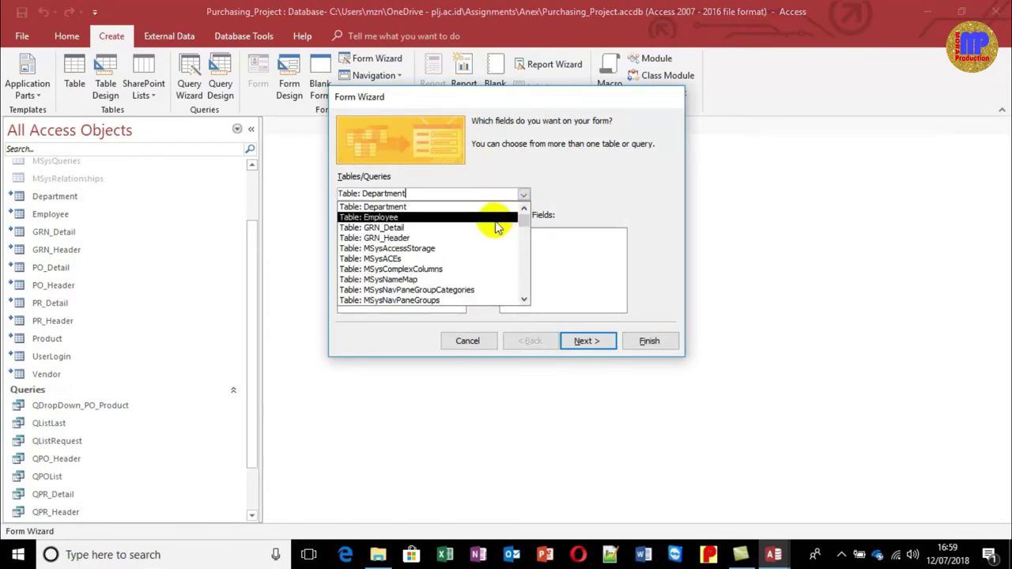
text(po)
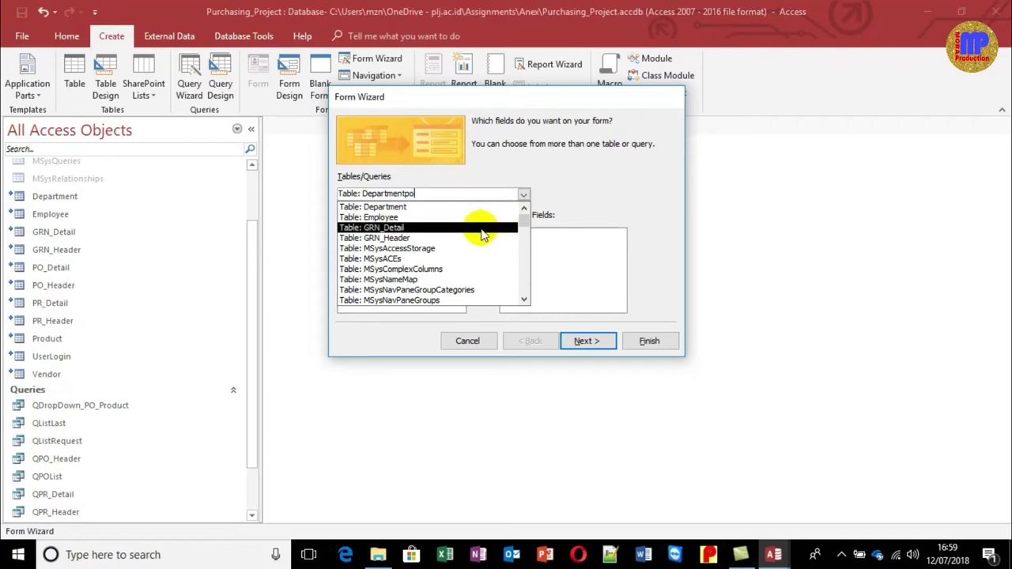
scroll(445, 241, down, 4)
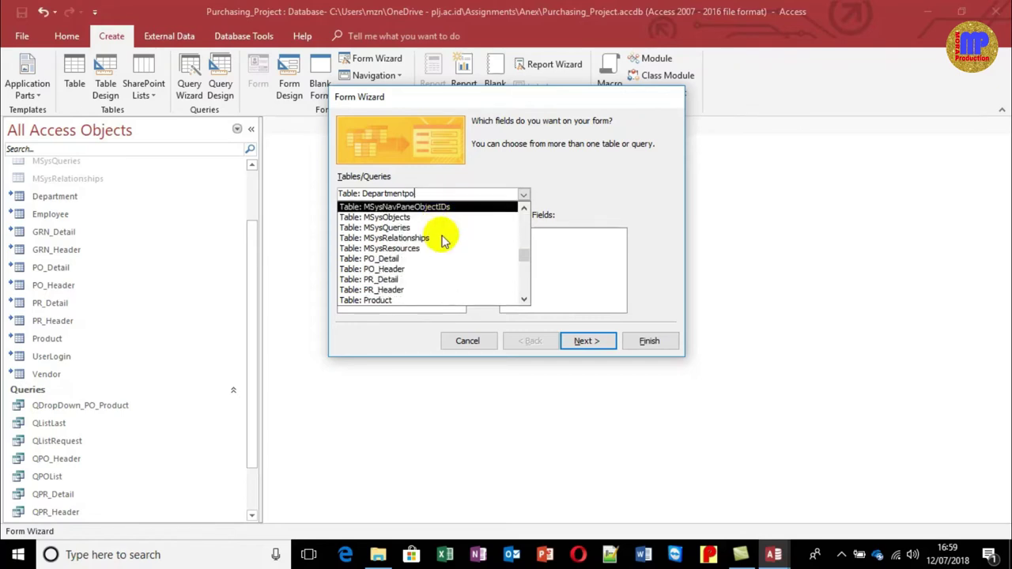
click(436, 258)
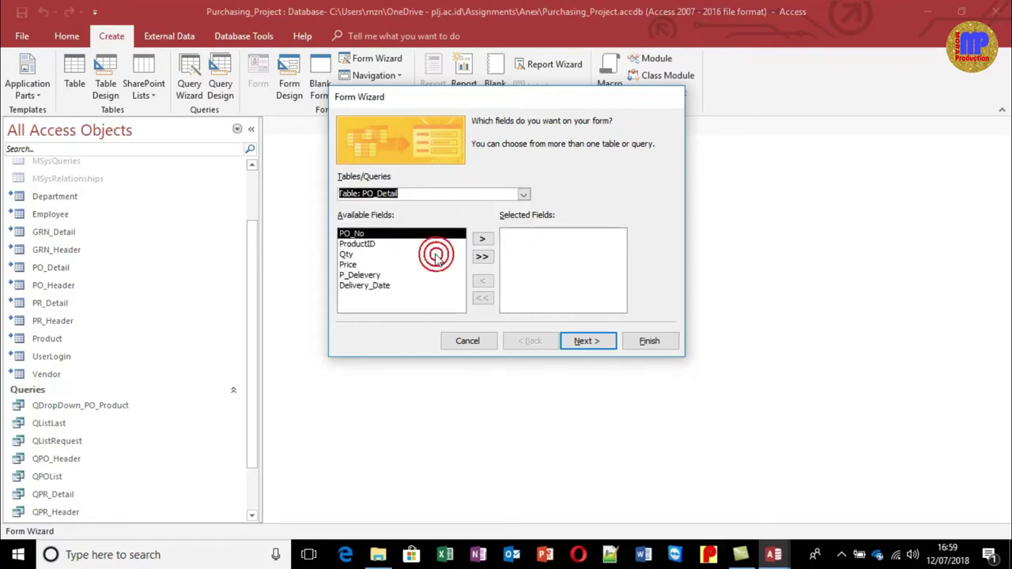
click(482, 259)
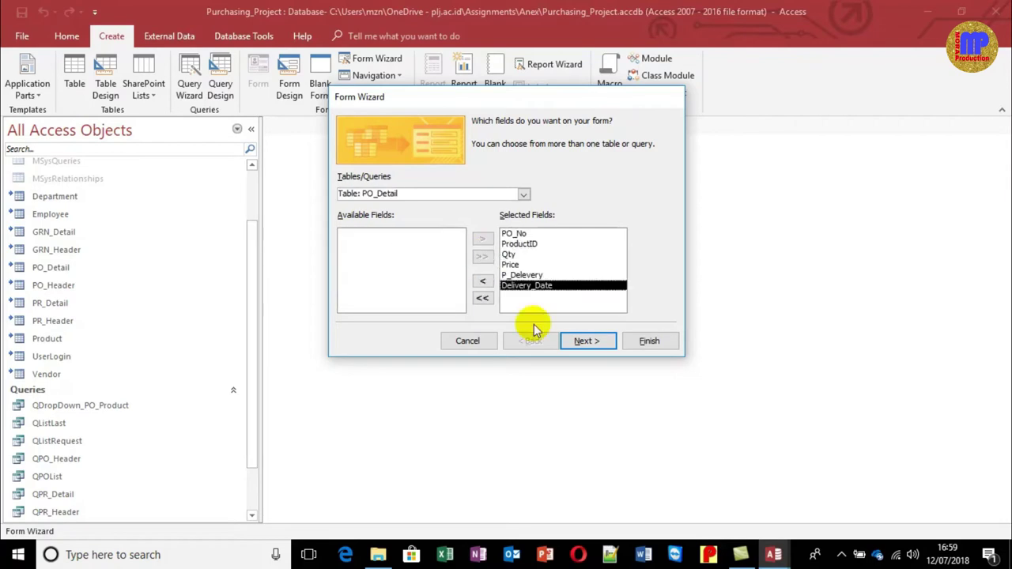
Choose the Tabular layout and finish the form with the title PO_Detail, opening it to view information
click(584, 341)
click(556, 183)
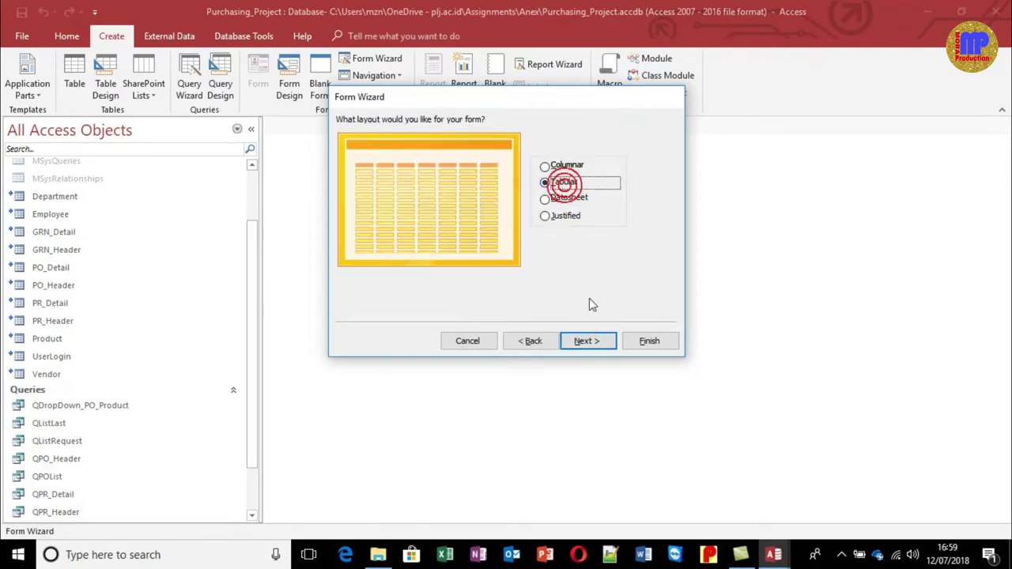
click(599, 343)
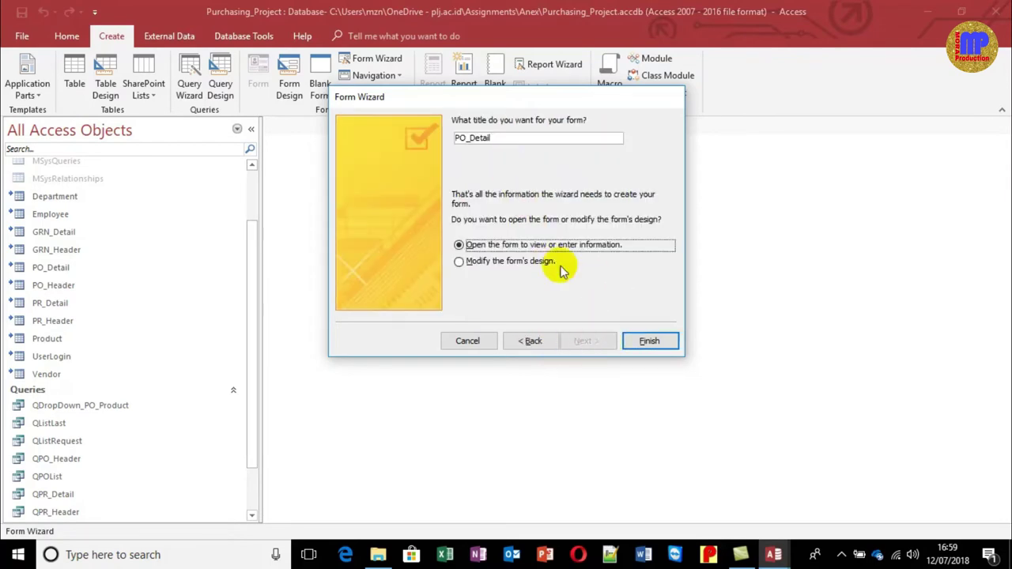
click(648, 341)
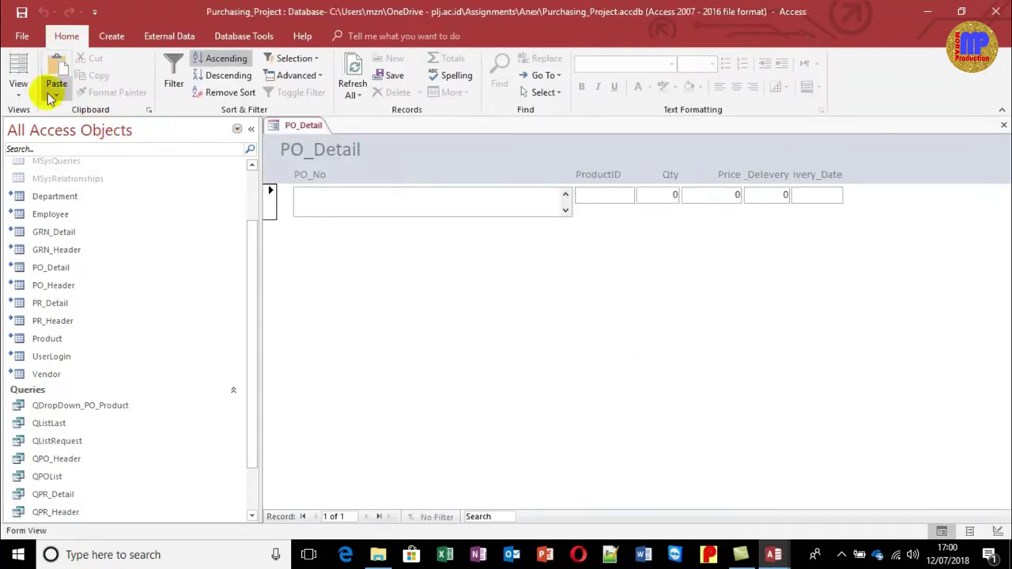
In Design View, delete the PO_No field and its label from the form, along with the PO_Detail title
click(18, 93)
click(54, 196)
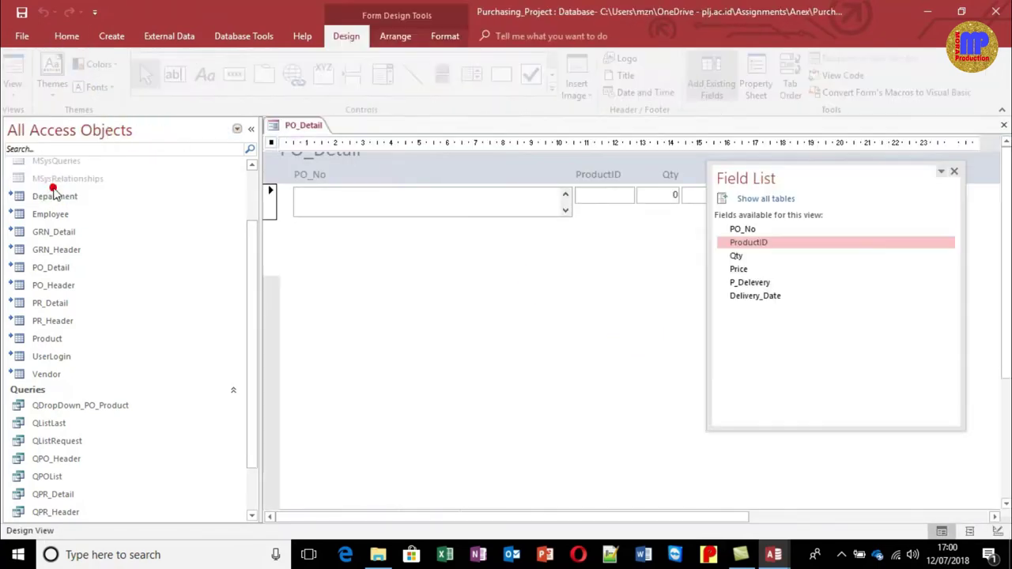
click(955, 173)
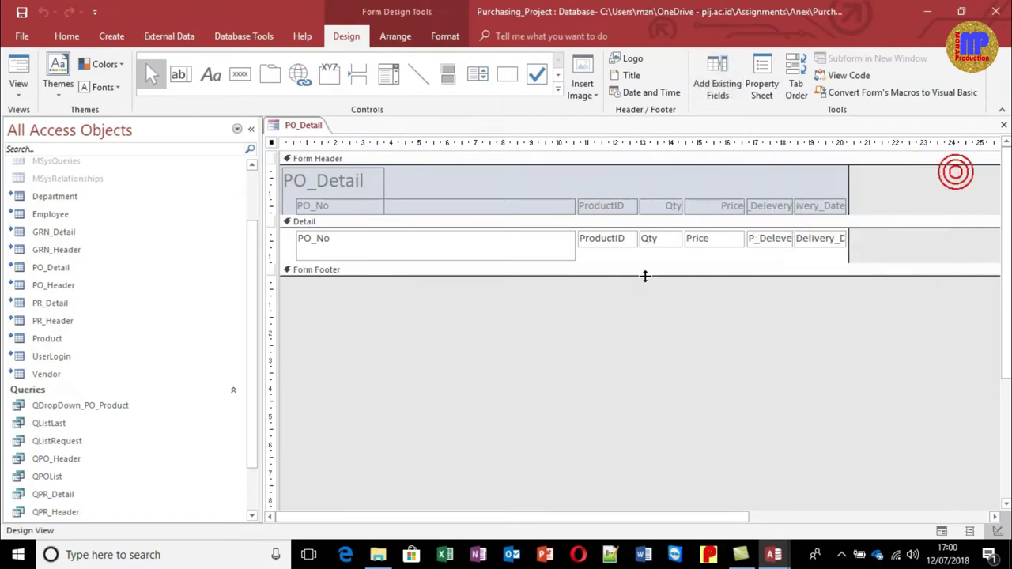
click(500, 259)
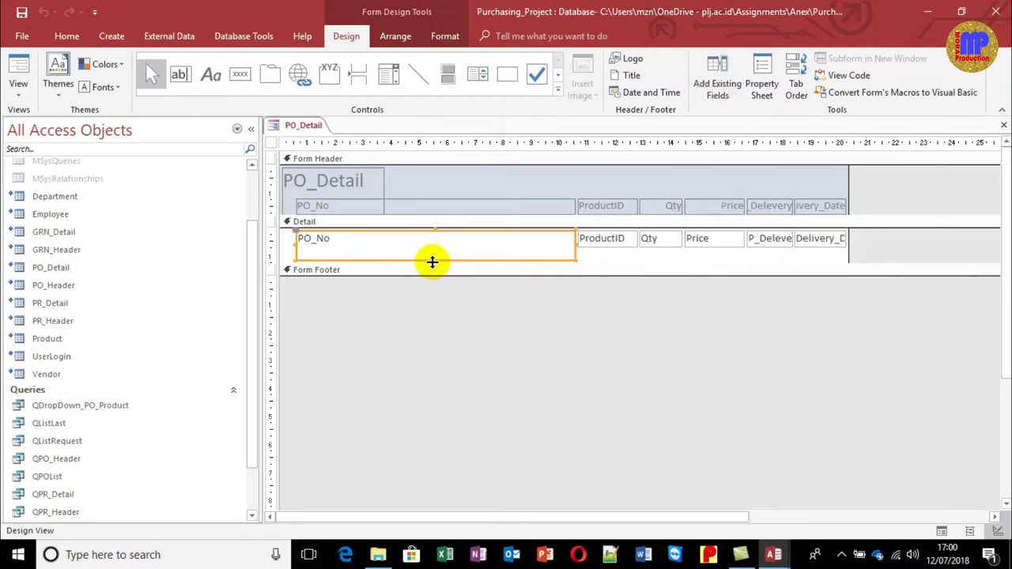
mouse_move(436, 260)
mouse_down()
mouse_move(436, 245)
mouse_move(431, 265)
mouse_up()
click(434, 328)
click(422, 242)
key(Delete)
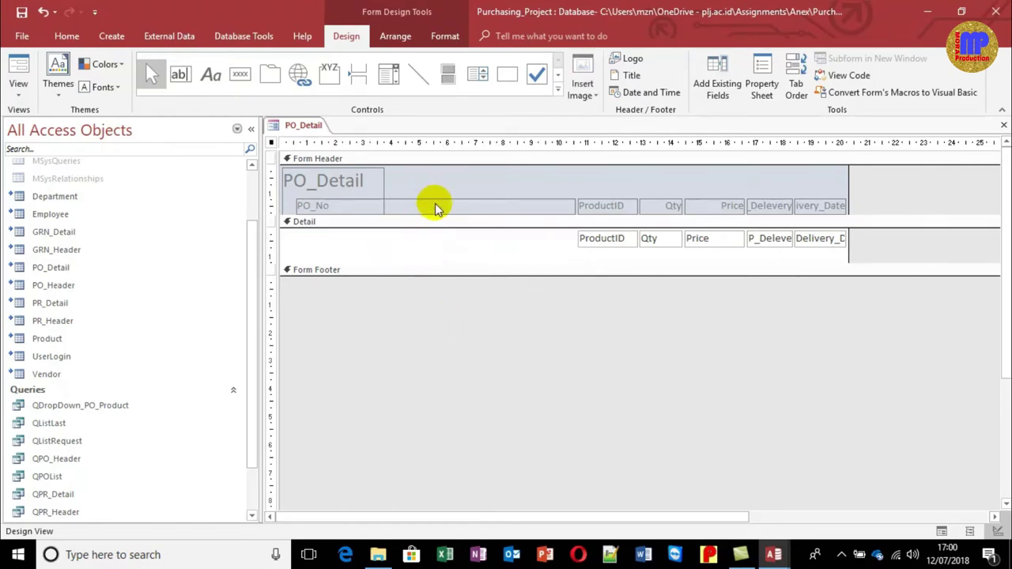
click(434, 205)
key(Delete)
click(377, 197)
key(Delete)
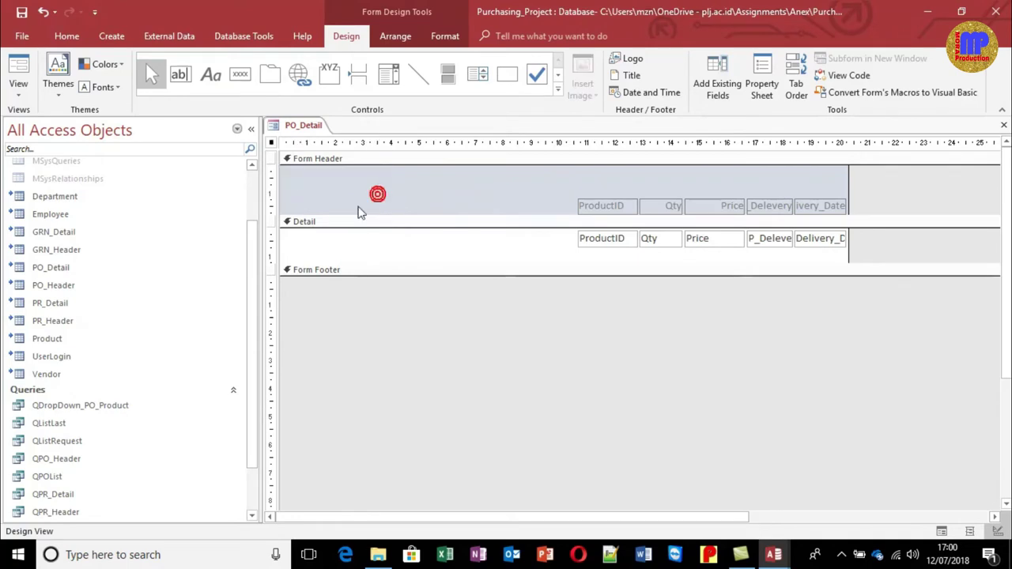
Move the remaining fields and labels to the form's left edge, and shift Qty through Delivery_Date right to about the 10 cm mark
drag(513, 188, 549, 249)
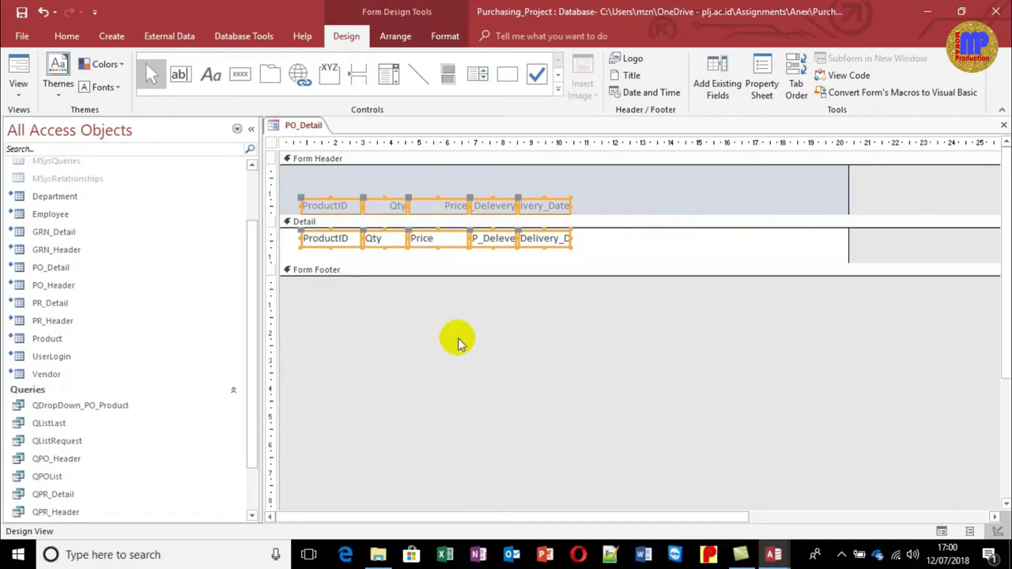
drag(398, 383, 572, 146)
key(Right)
key(Right)
key(Right)
key(Right)
key(Right)
key(Right)
key(Right)
key(Right)
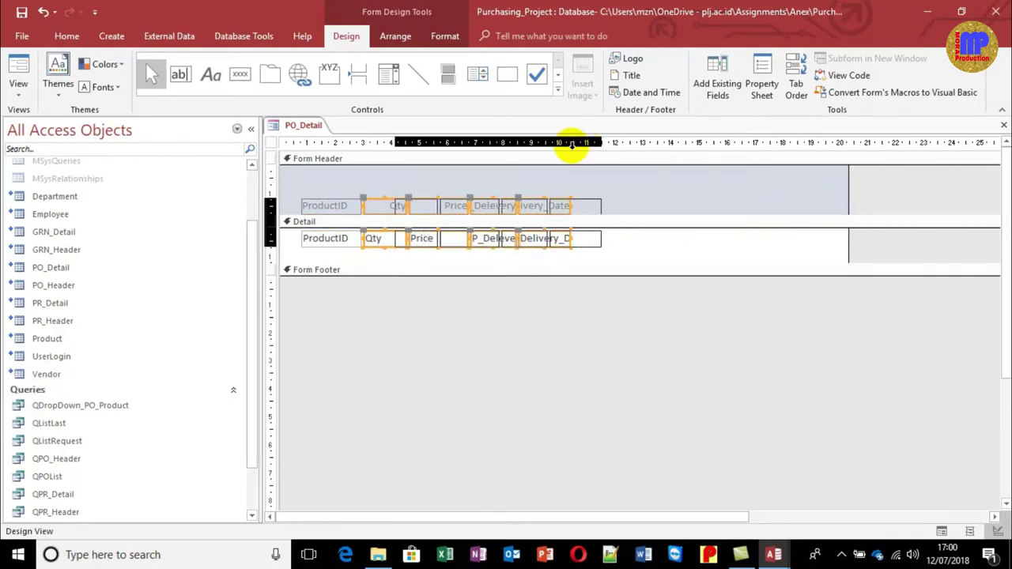
key(Right)
key(Right)
key(Right)
key(Right)
key(Right)
key(Right)
key(Right)
key(Right)
key(Right)
key(Right)
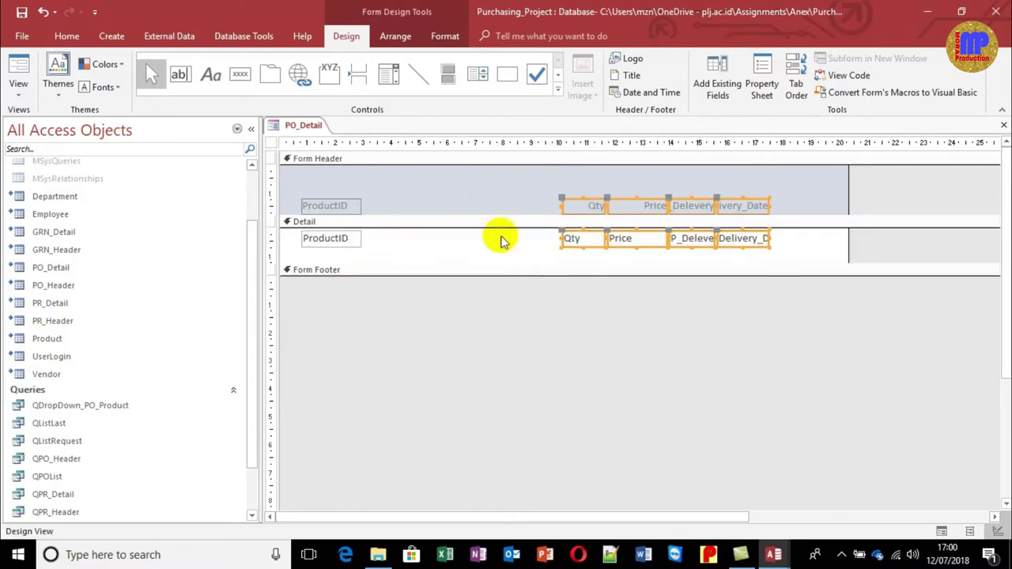
click(549, 329)
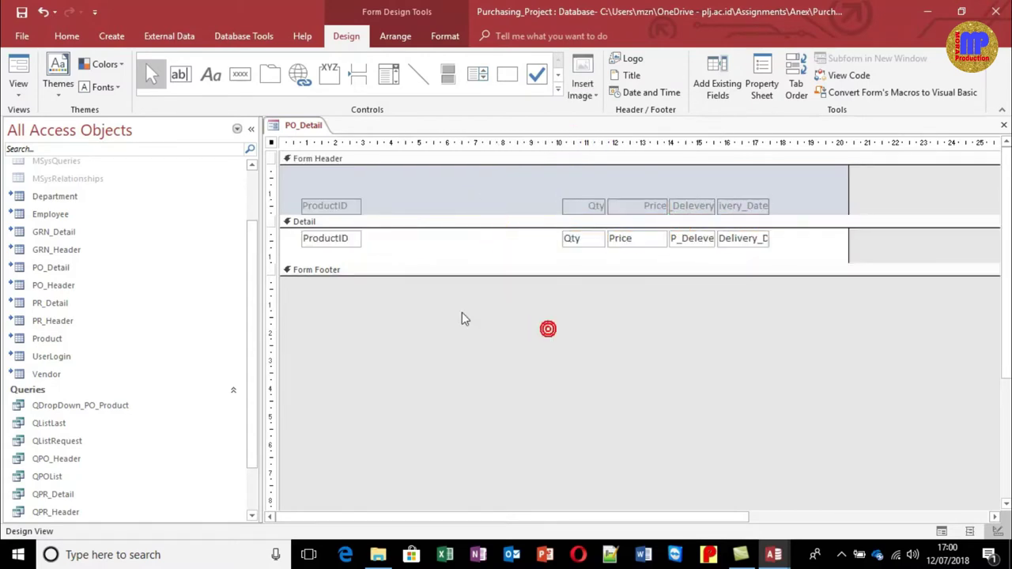
Change the ProductID text box in the Detail section to a combo box
right_click(361, 240)
mouse_move(448, 113)
click(553, 166)
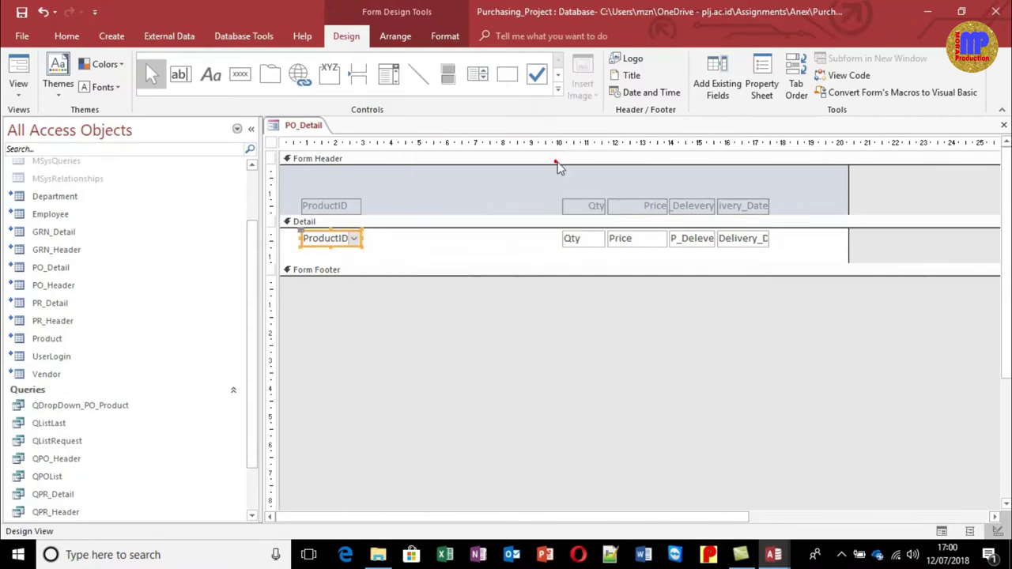
Set the Row Source of the ProductID combo box to QDropDown_PO_Product
right_click(355, 239)
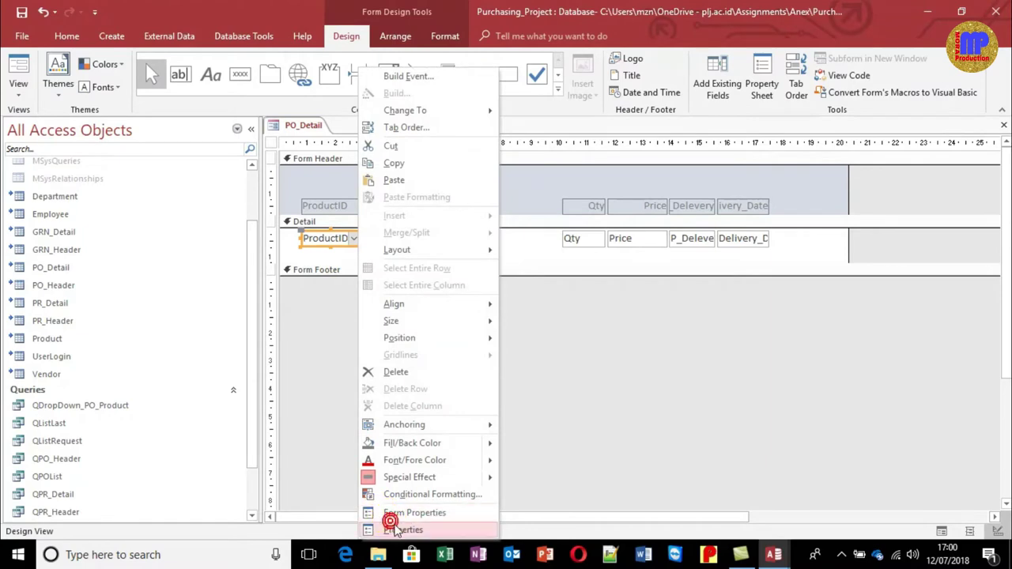
click(393, 528)
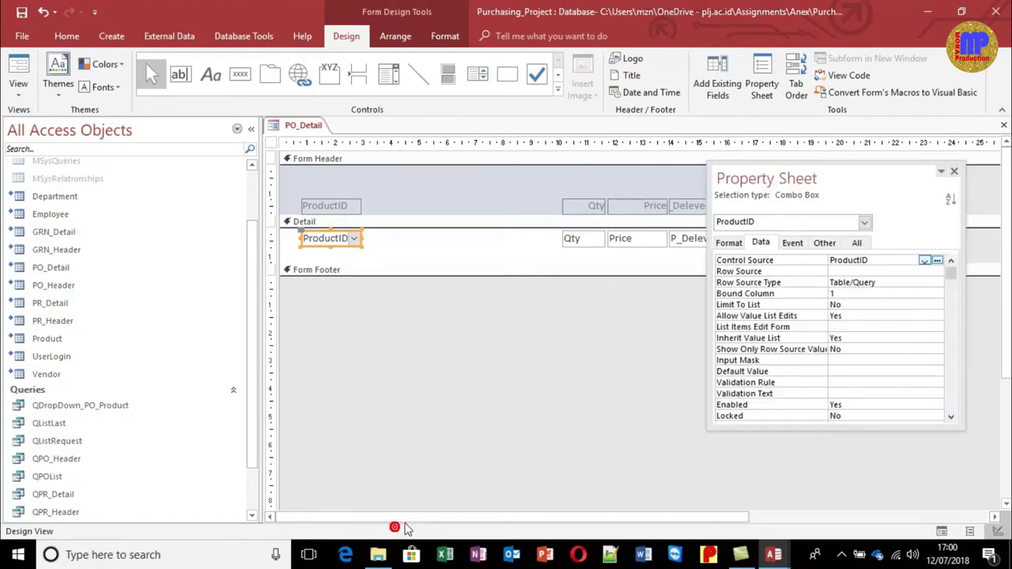
click(772, 272)
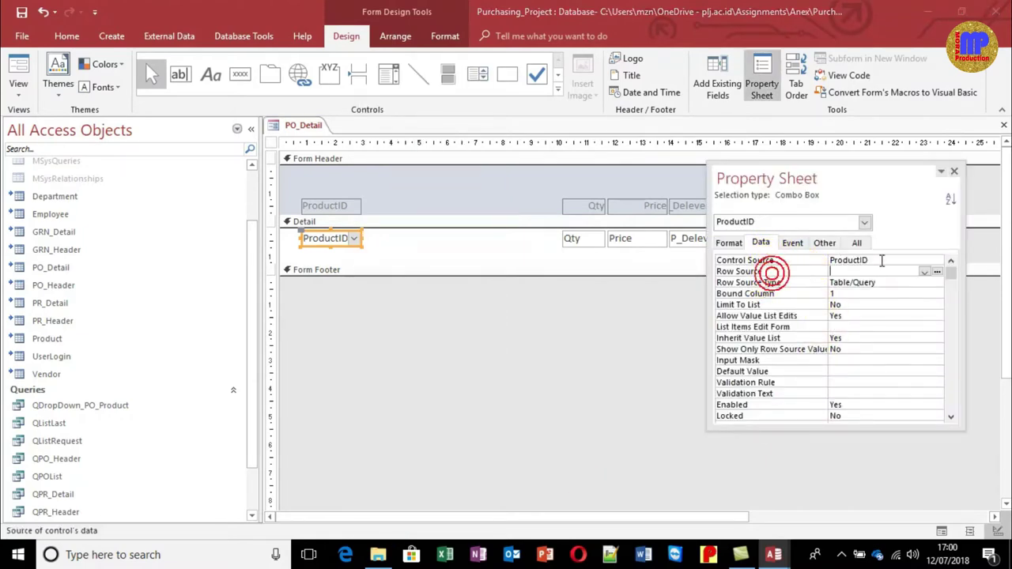
click(924, 272)
text(qDropDown_PO_Produ)
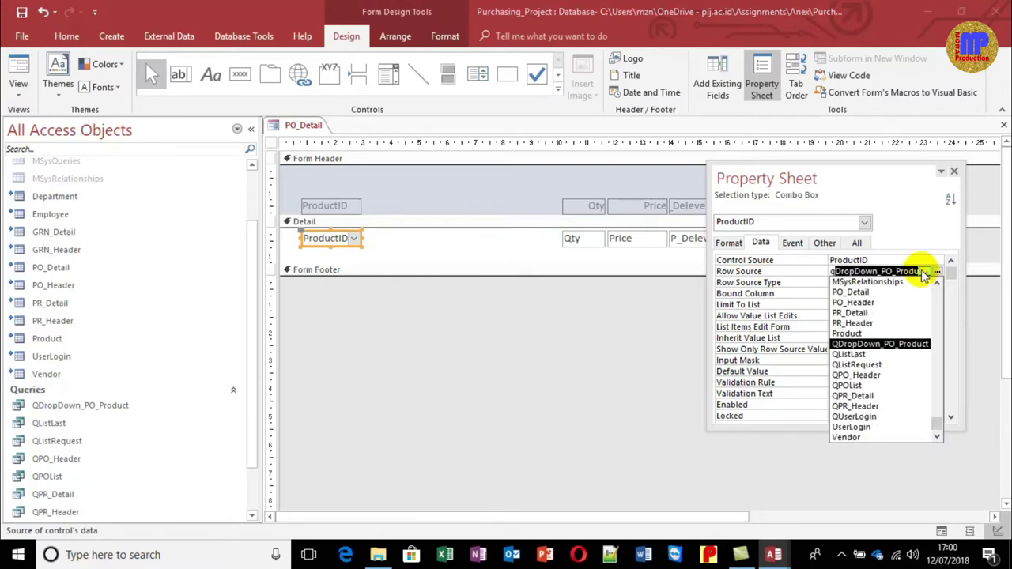
click(879, 348)
click(954, 171)
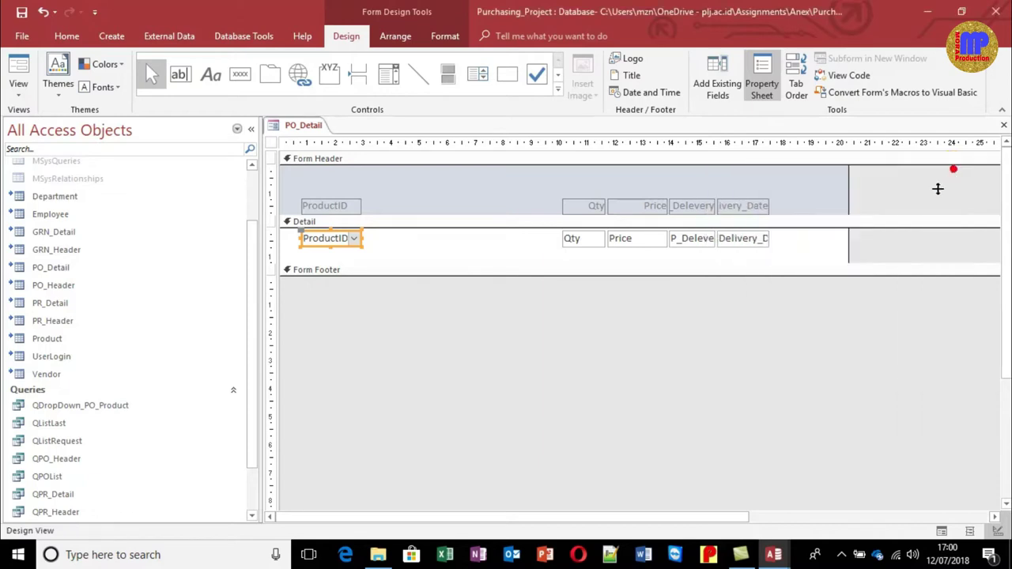
Check the ProductID drop-down list in Form View and return to Design View
click(19, 66)
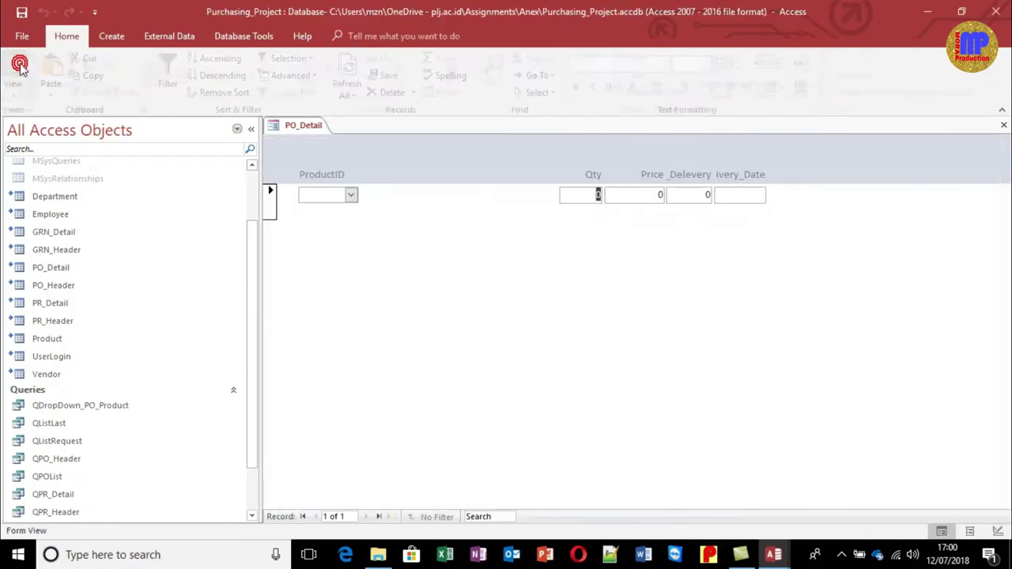
click(350, 195)
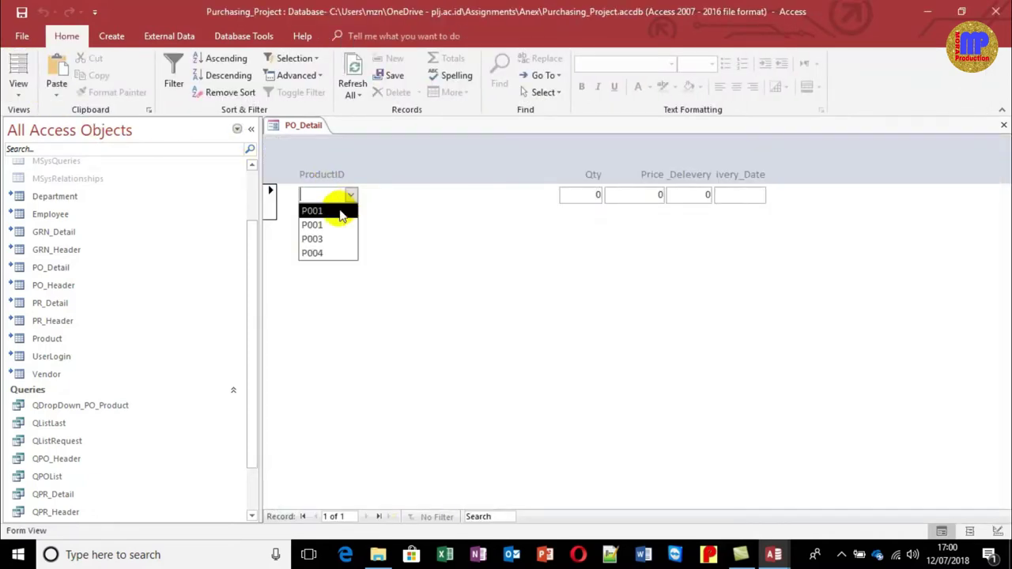
click(11, 93)
click(52, 185)
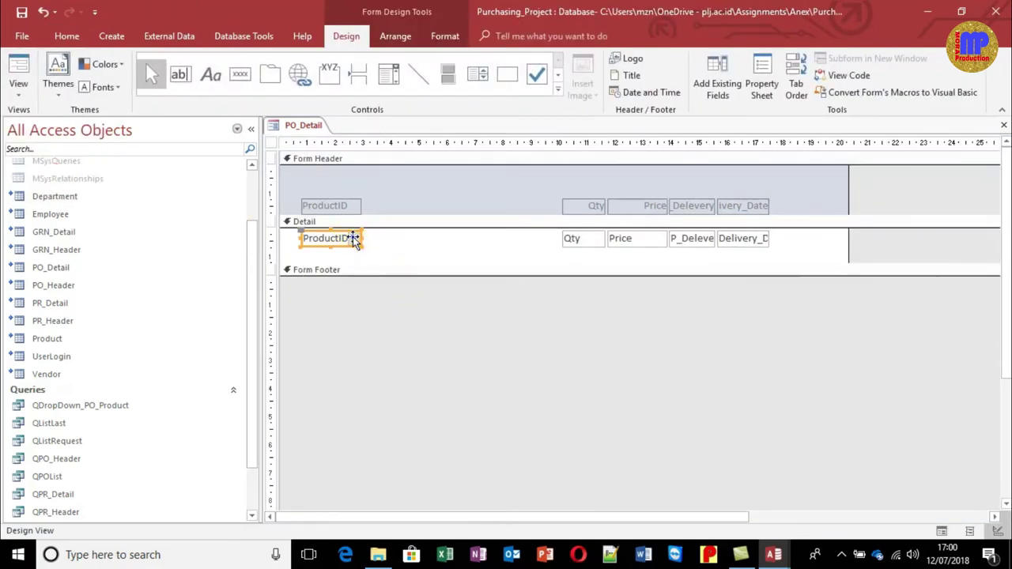
Open the ProductID row source query in the Query Builder, run it to review its records, and return to its design
right_click(352, 237)
click(398, 529)
click(914, 273)
click(937, 271)
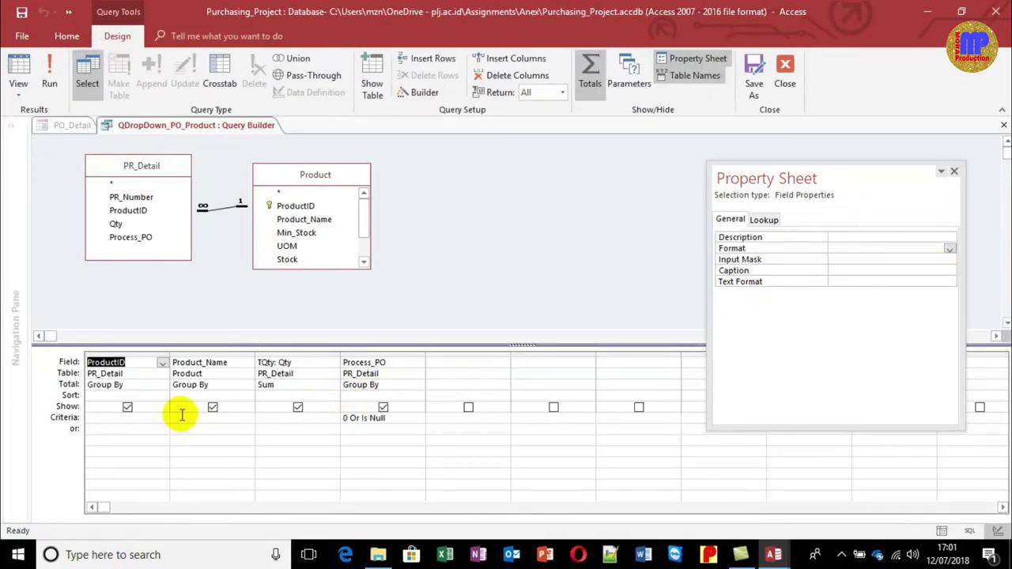
click(47, 79)
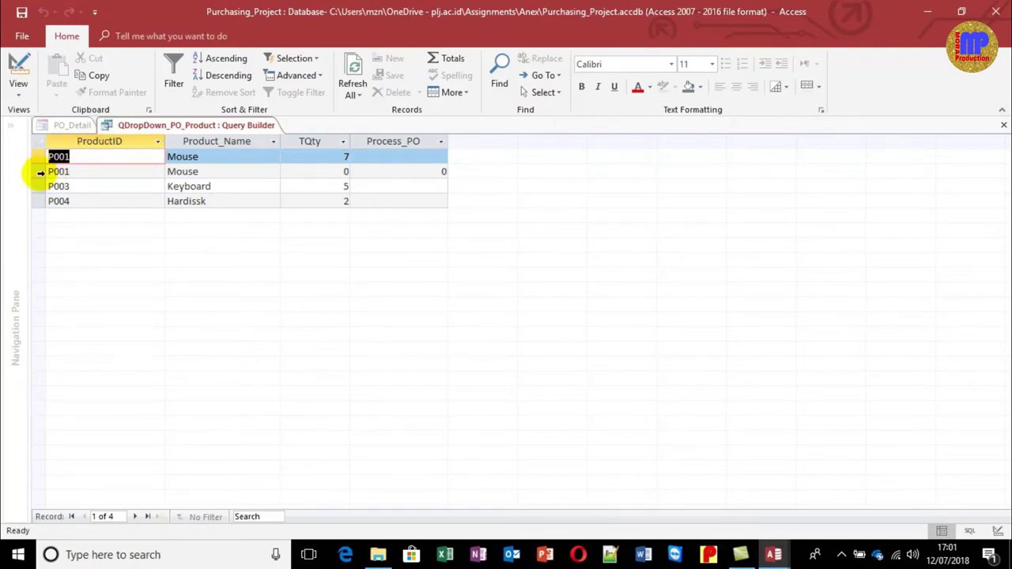
click(20, 79)
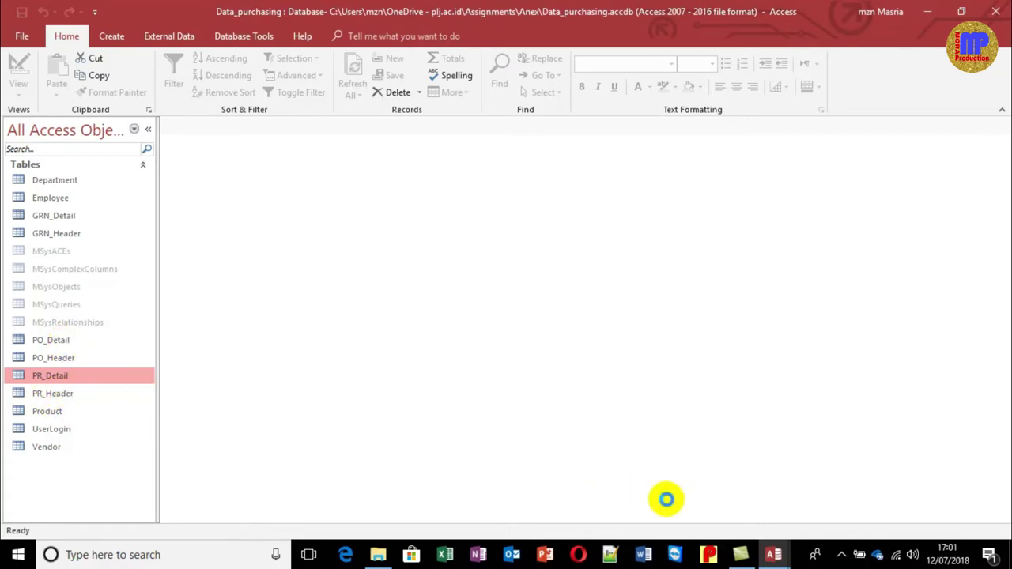
click(775, 556)
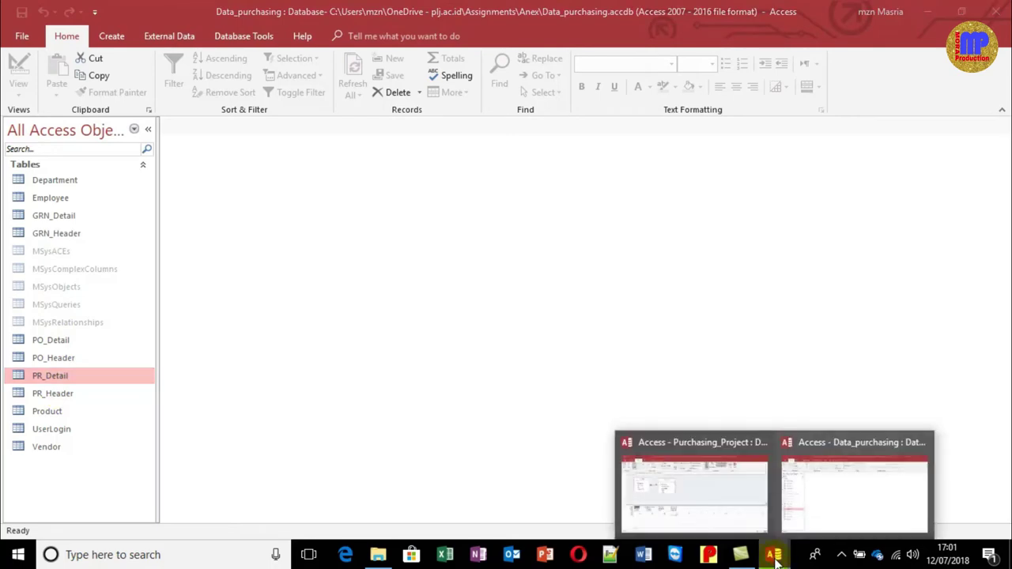
click(852, 493)
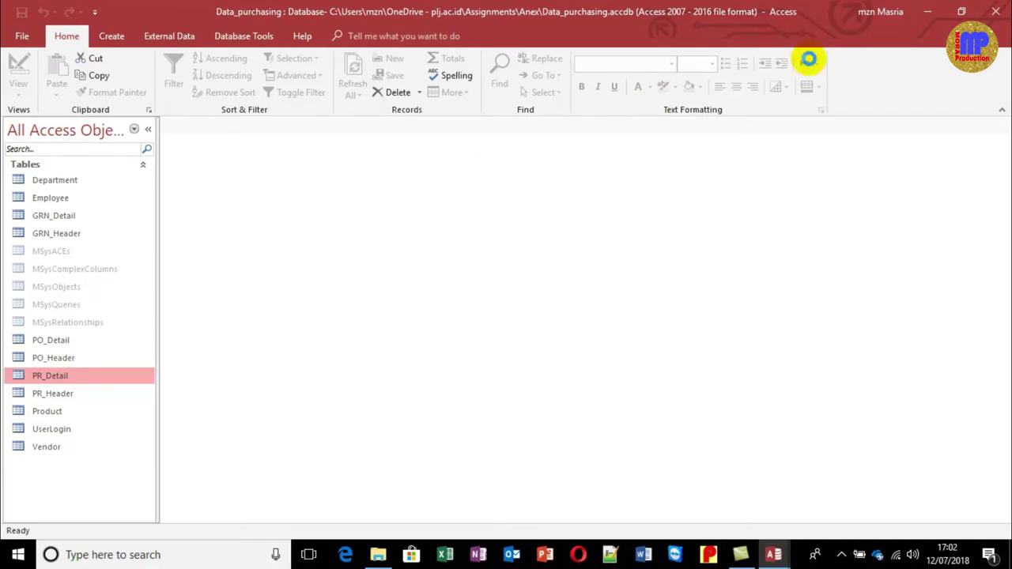
mouse_move(775, 554)
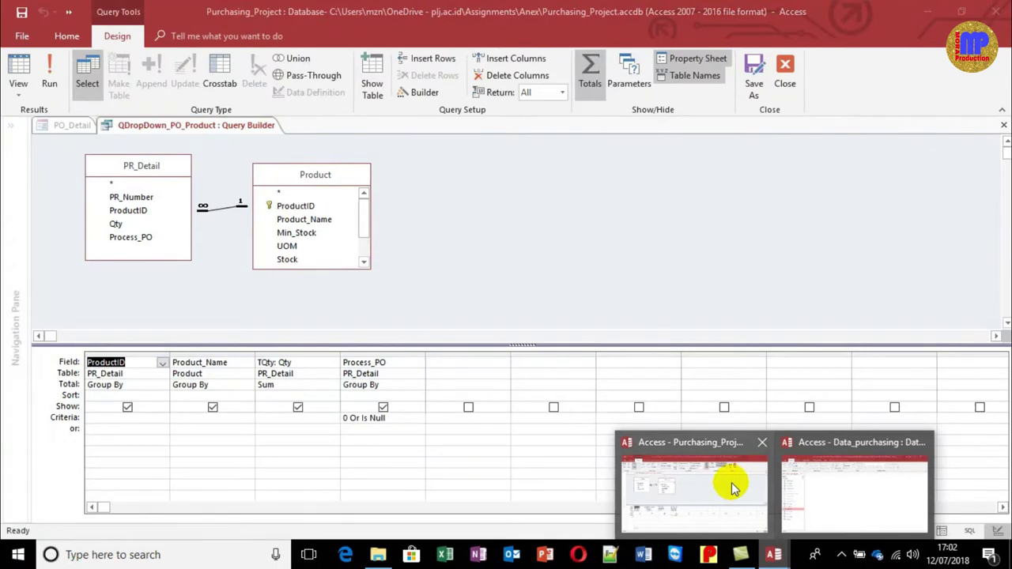
click(732, 488)
click(575, 176)
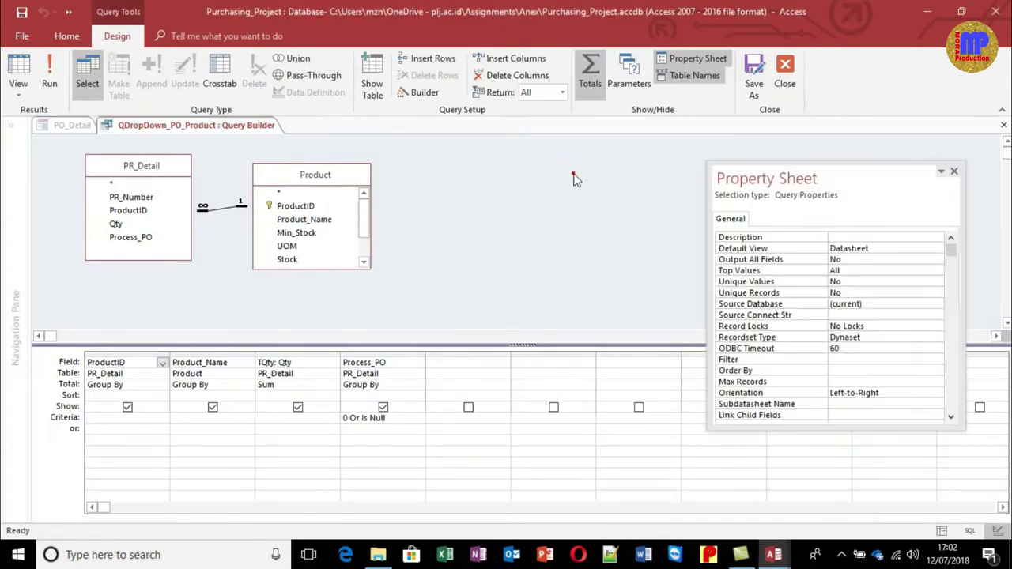
Close the Query Builder while keeping the PO_Detail form open, and close the Data_purchasing database window
click(997, 11)
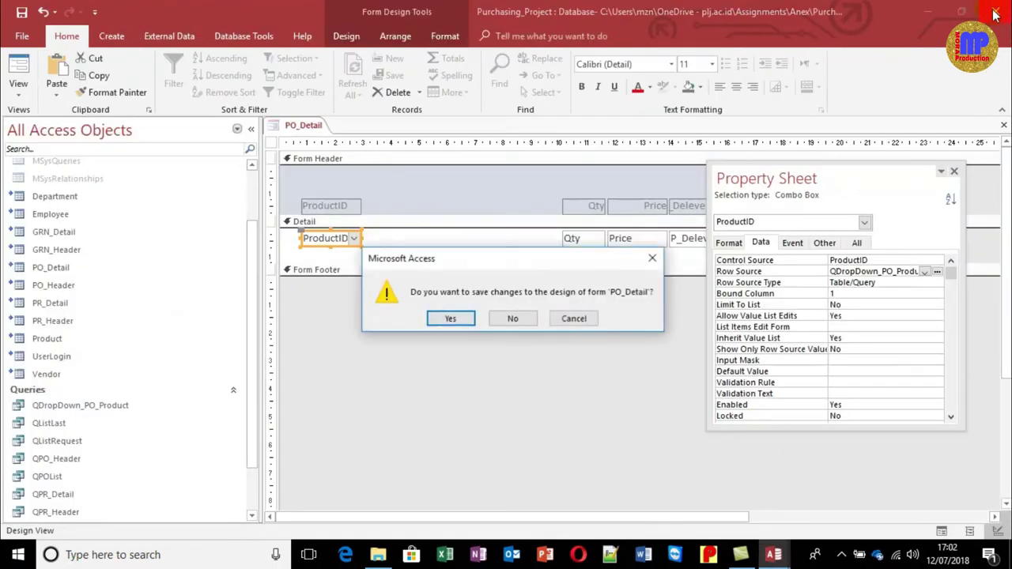
click(574, 319)
click(571, 329)
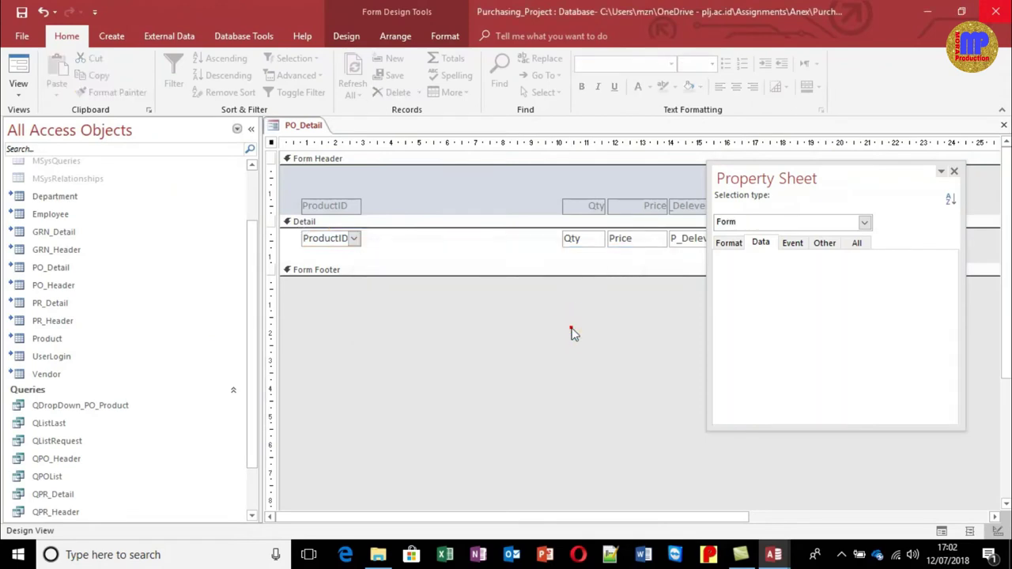
click(777, 556)
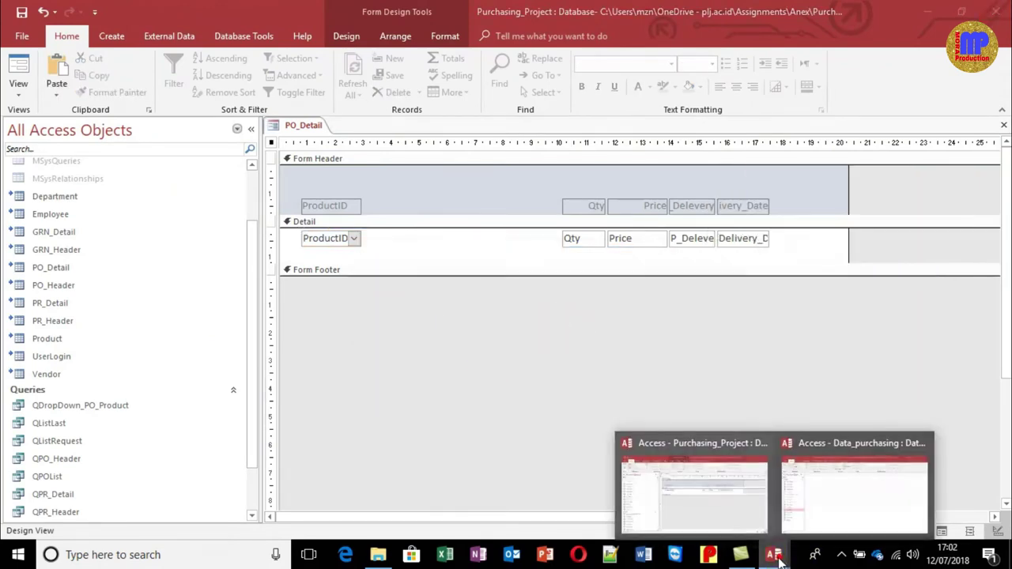
click(855, 497)
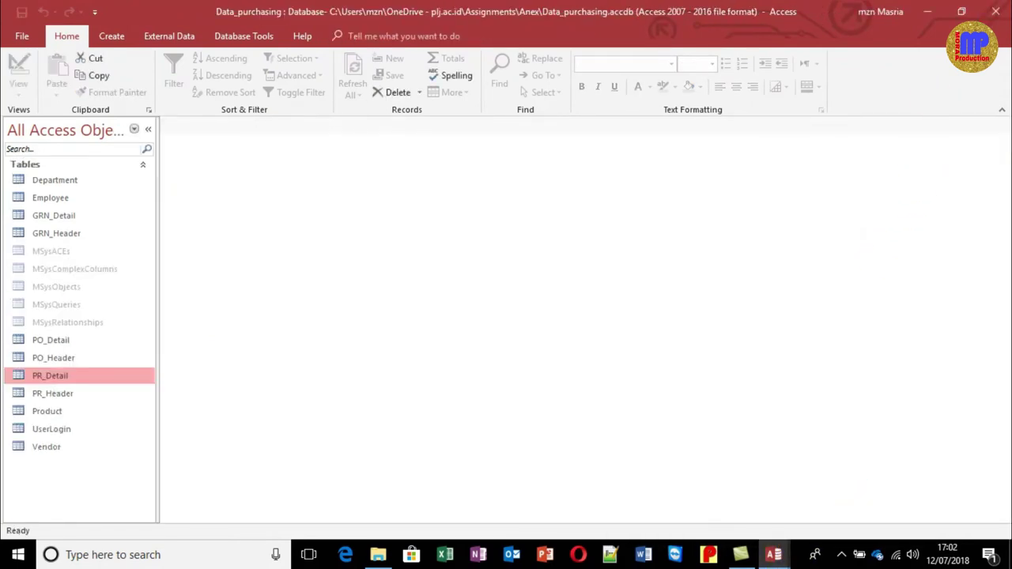
click(996, 11)
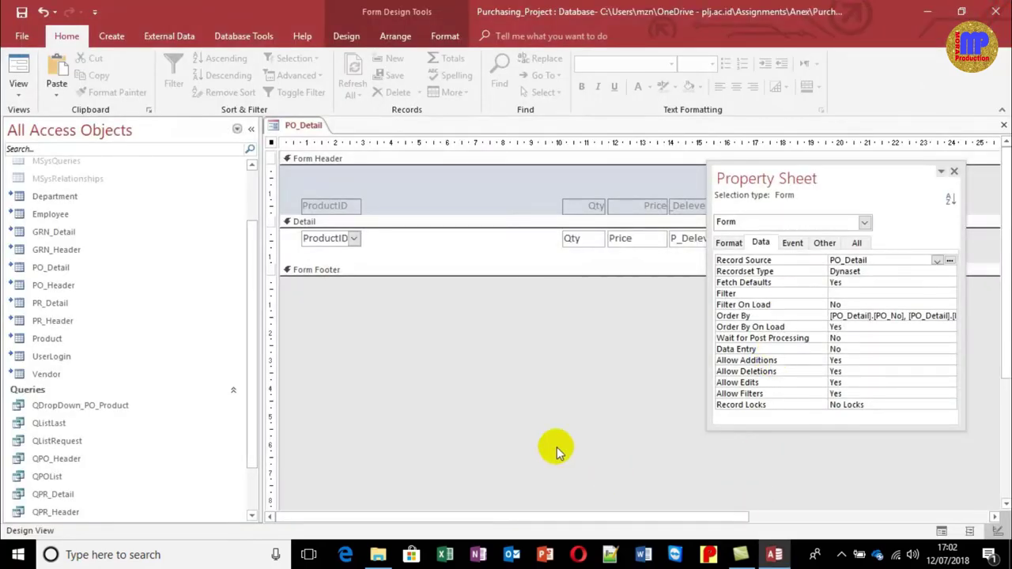
Delete the record with the blank PR_Number, product P001 and quantity 0 from the PR_Detail table
double_click(55, 269)
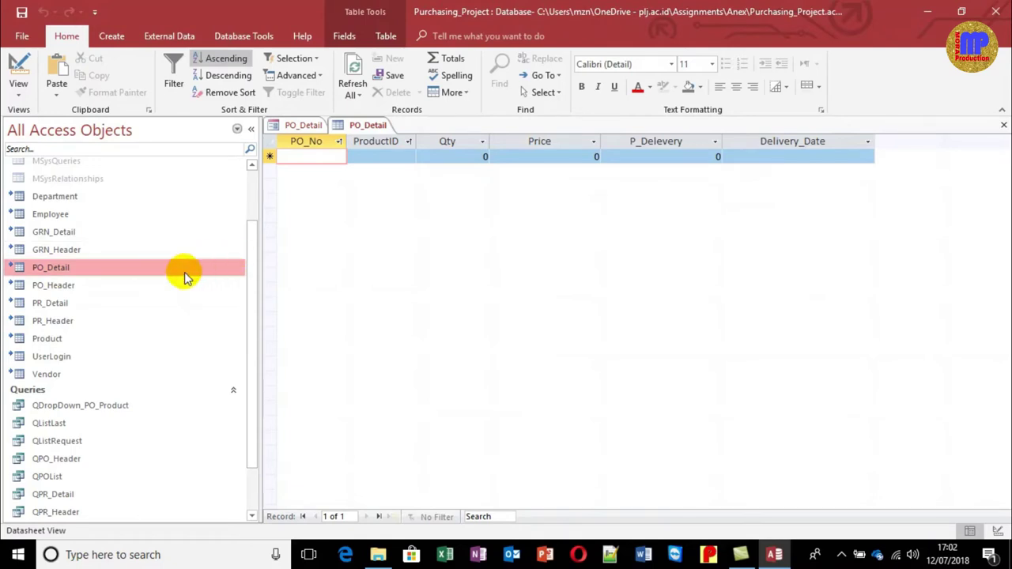
key(ctrl+w)
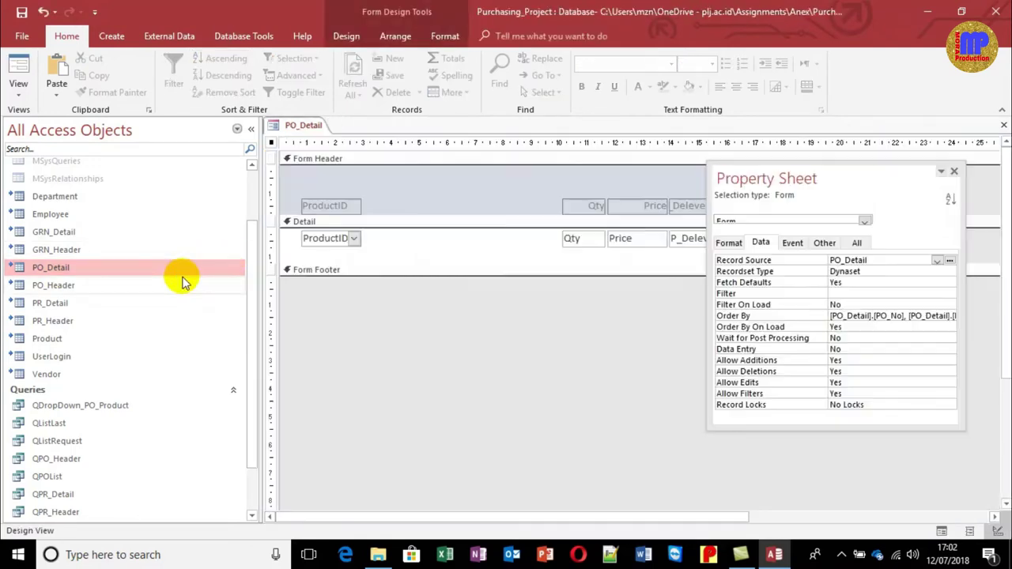
double_click(76, 304)
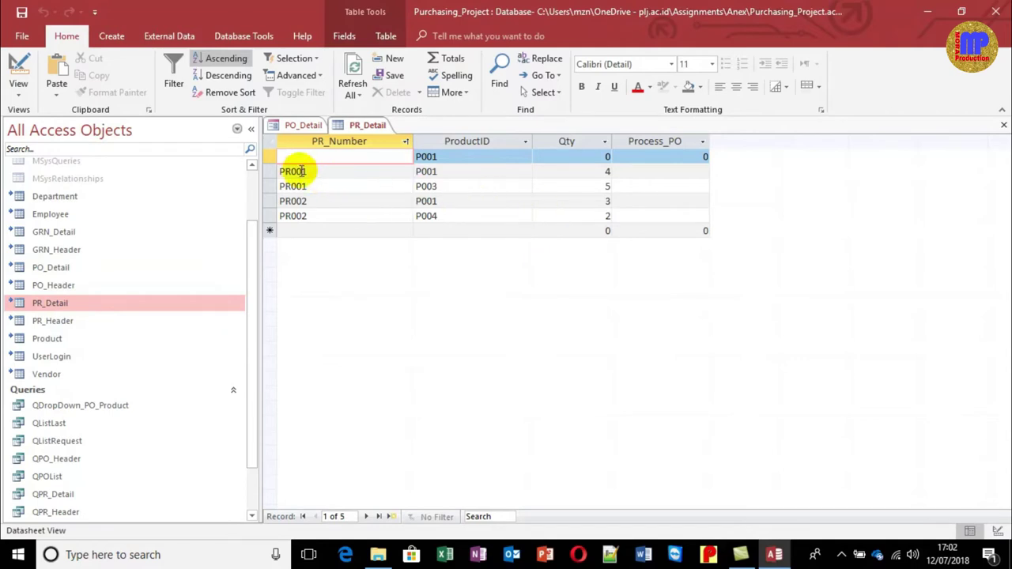
click(271, 155)
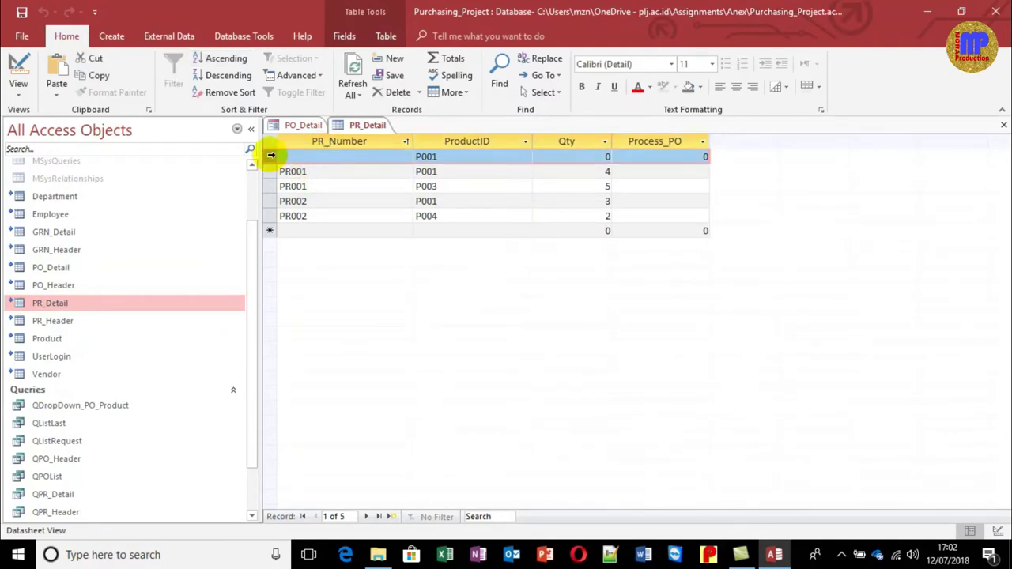
key(Delete)
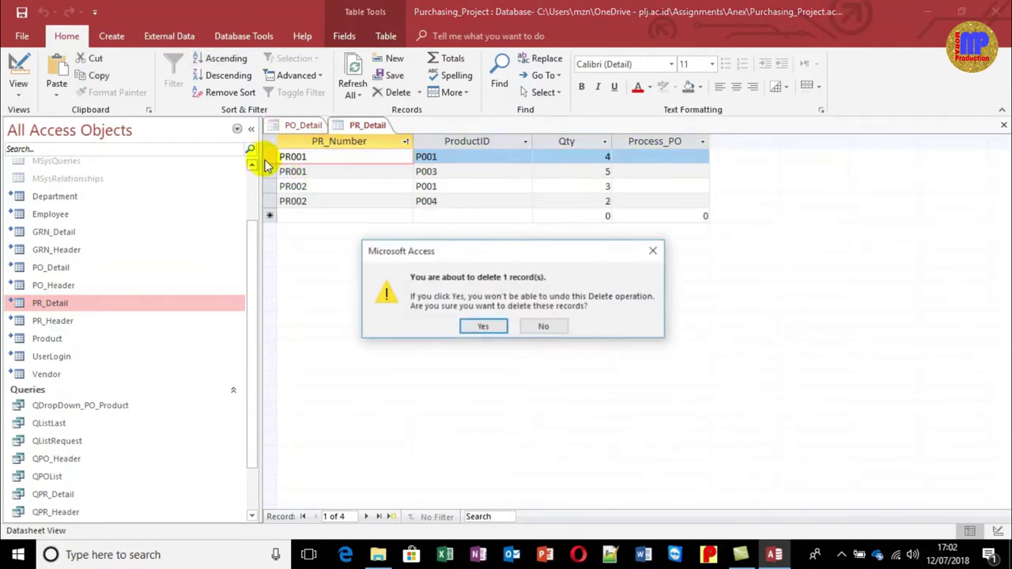
click(480, 326)
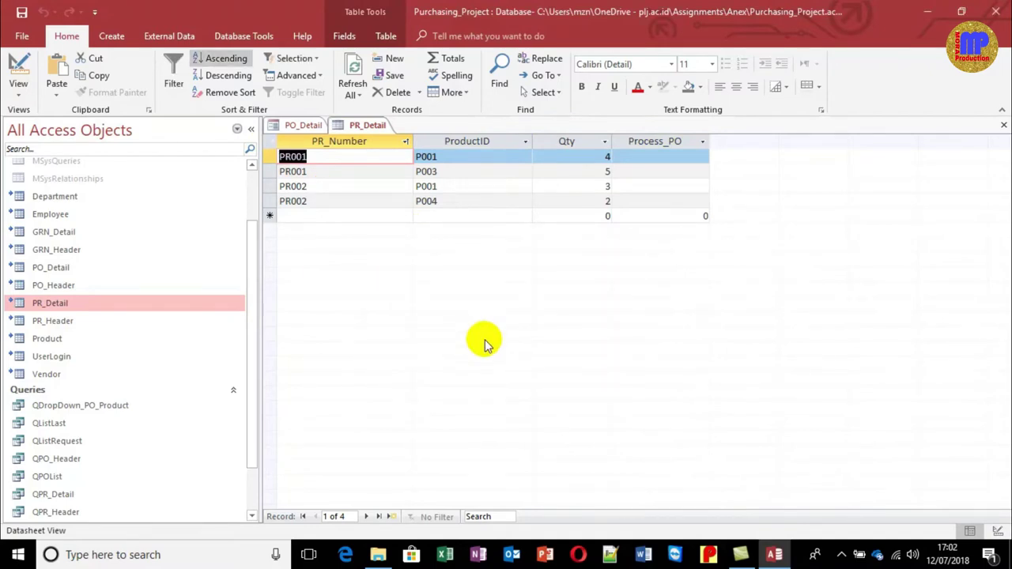
Close the PR_Detail table, then inspect the design and results of the query behind the ProductID combo box and close it
key(ctrl+w)
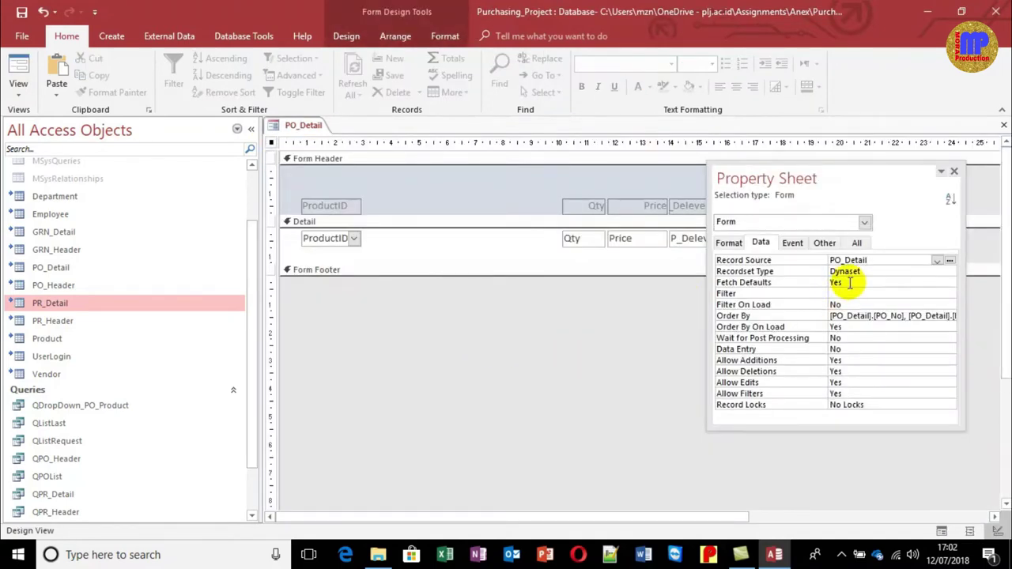
click(350, 235)
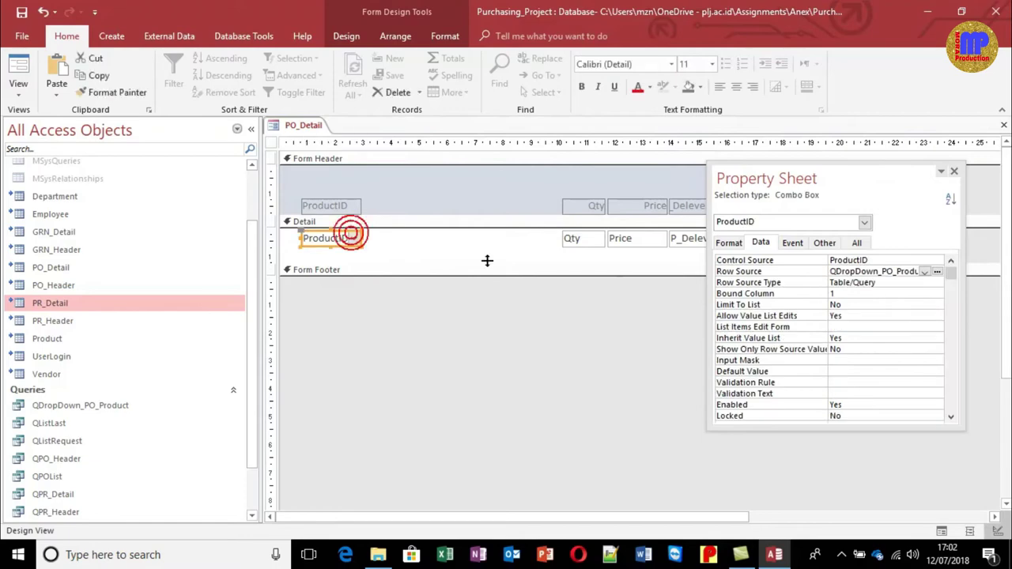
click(938, 272)
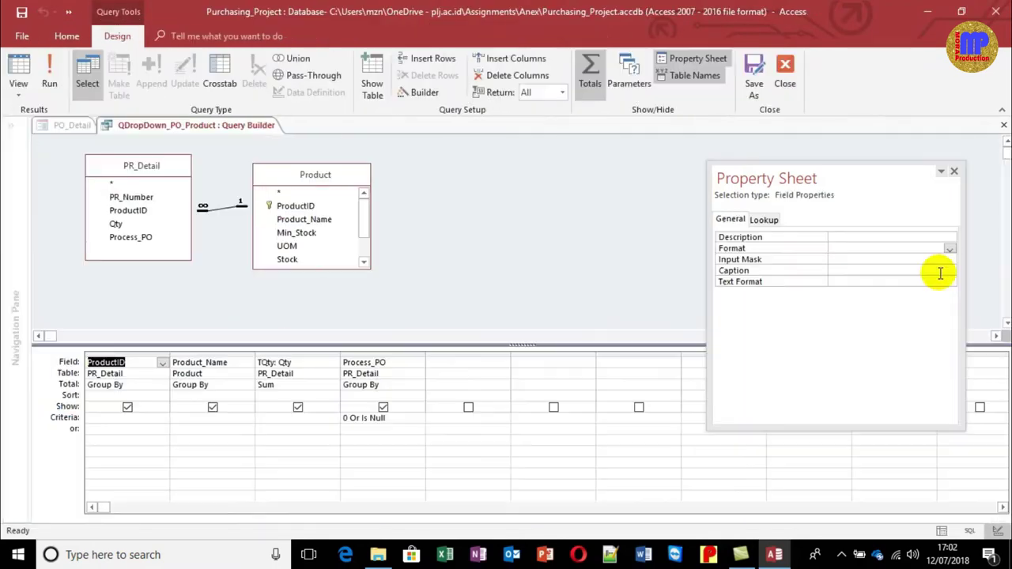
click(19, 67)
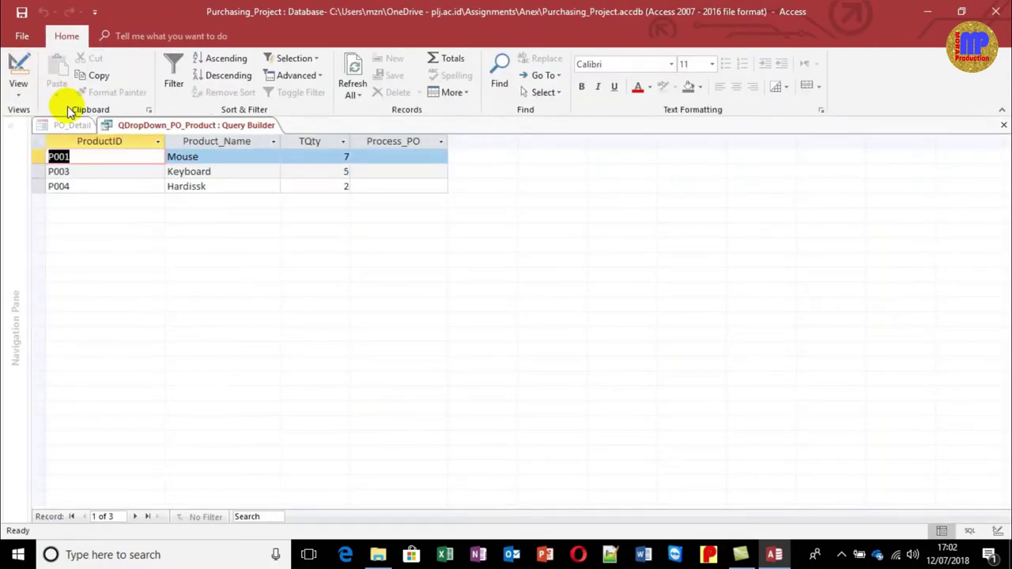
key(ctrl+w)
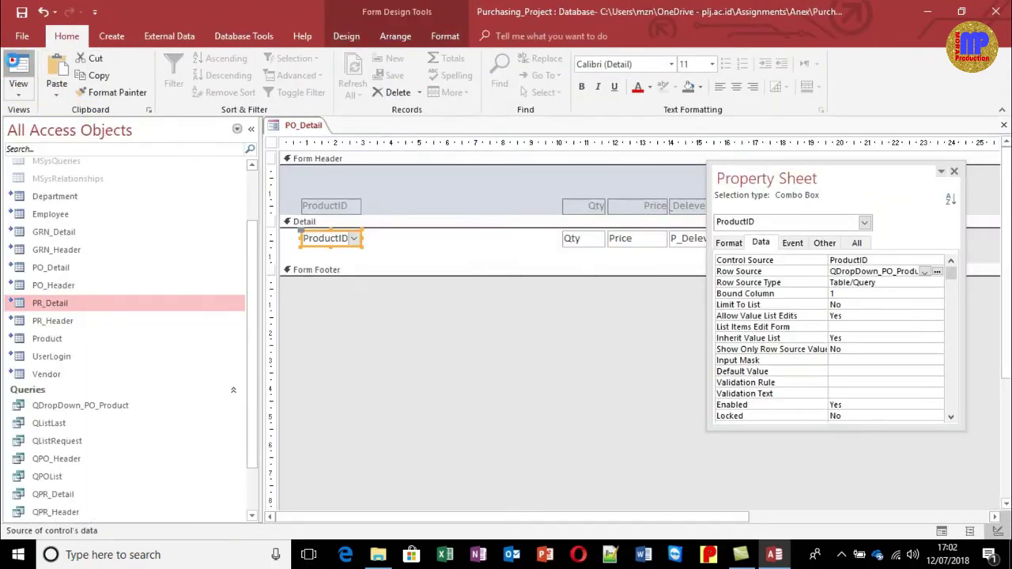
Test the ProductID drop-down in Form view by choosing P001, then return to Design view
click(18, 66)
click(350, 195)
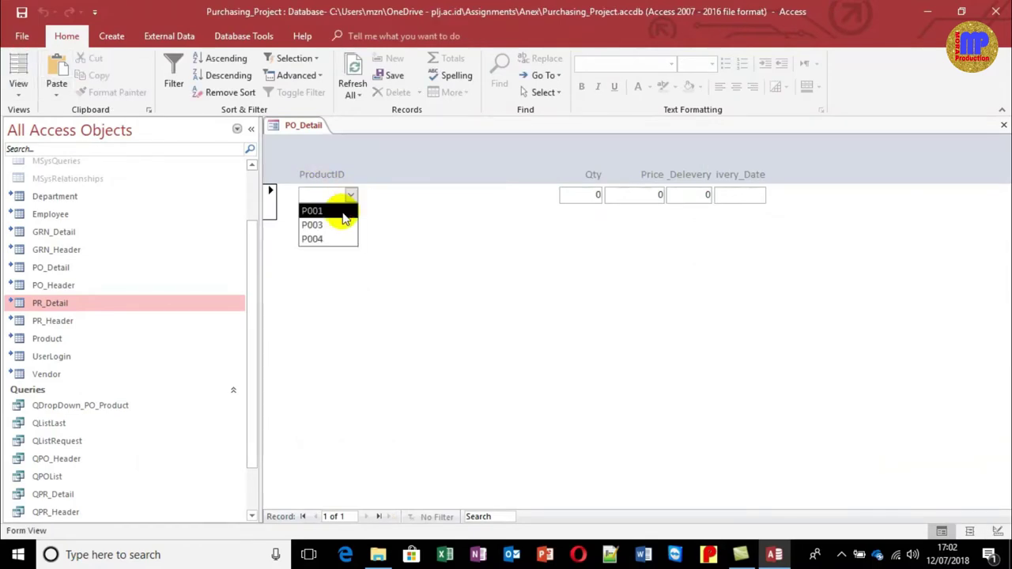
click(343, 214)
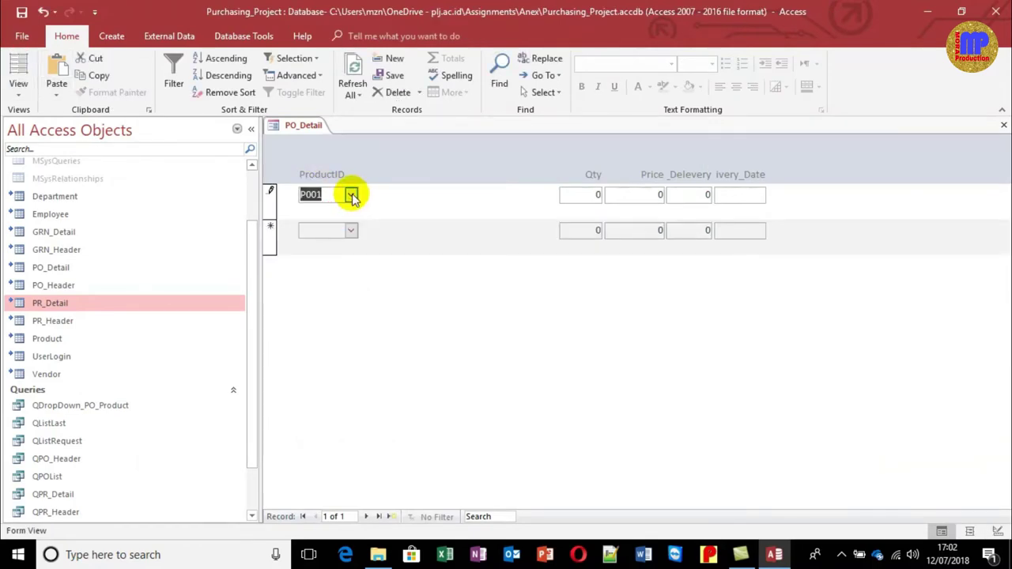
click(350, 194)
click(18, 95)
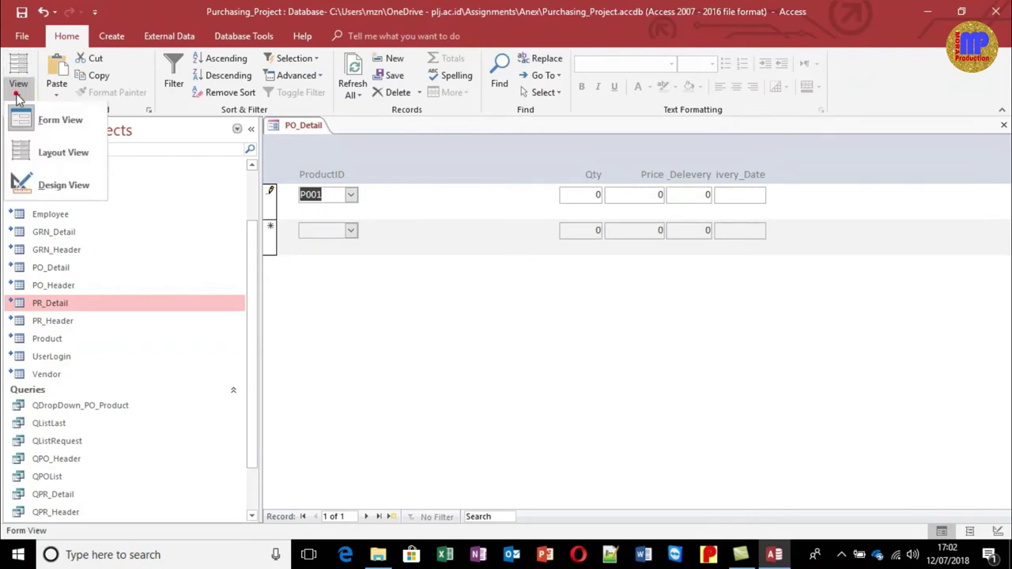
click(43, 182)
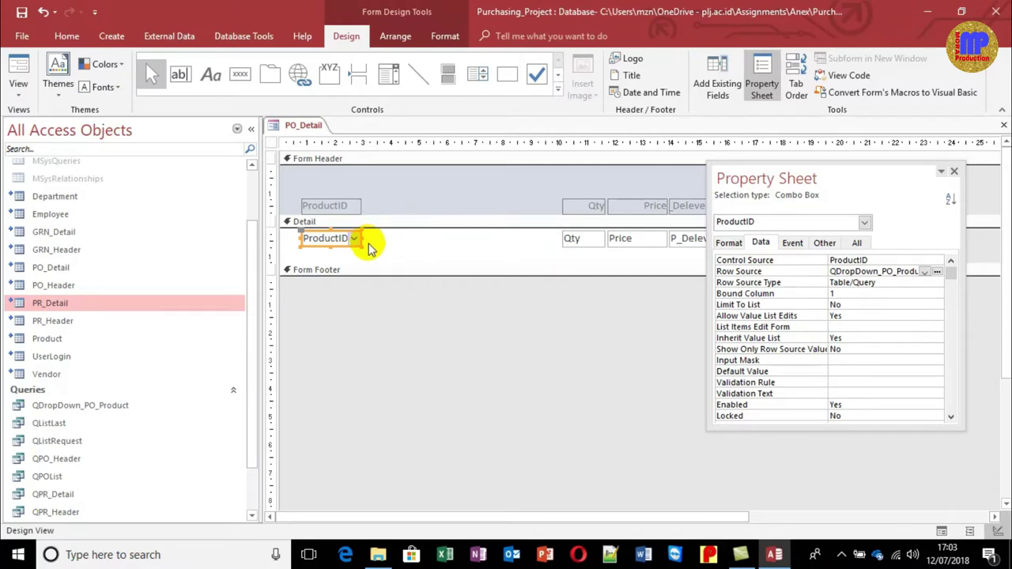
Add an unbound text box without its label to the Detail section, directly beside the ProductID combo box
click(522, 333)
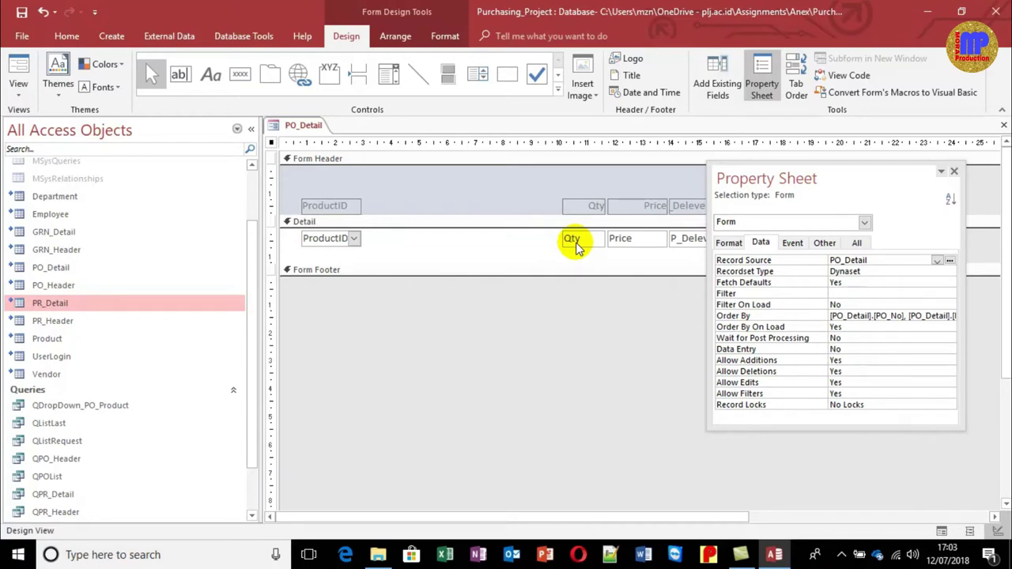
drag(775, 179, 801, 270)
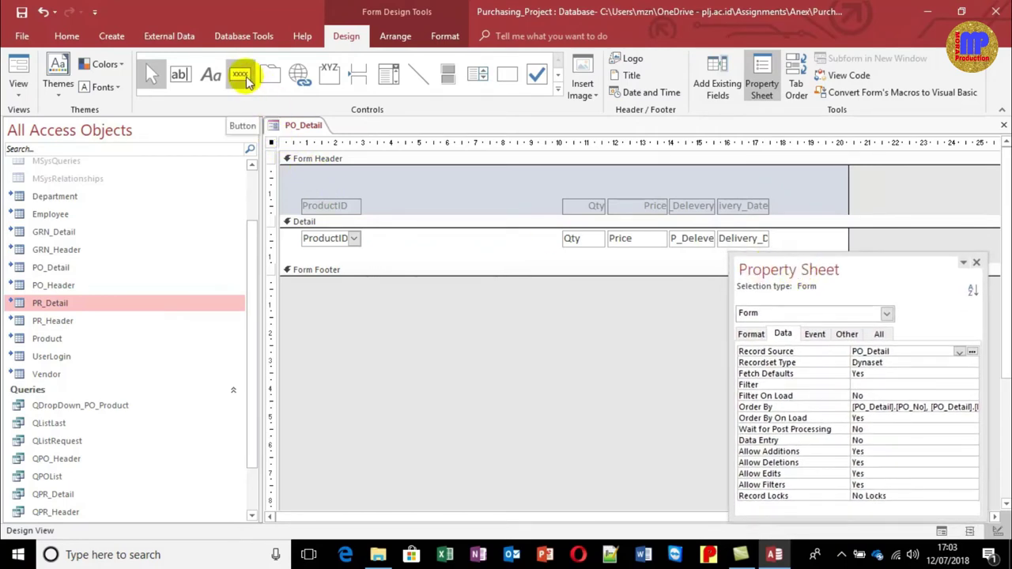
click(180, 74)
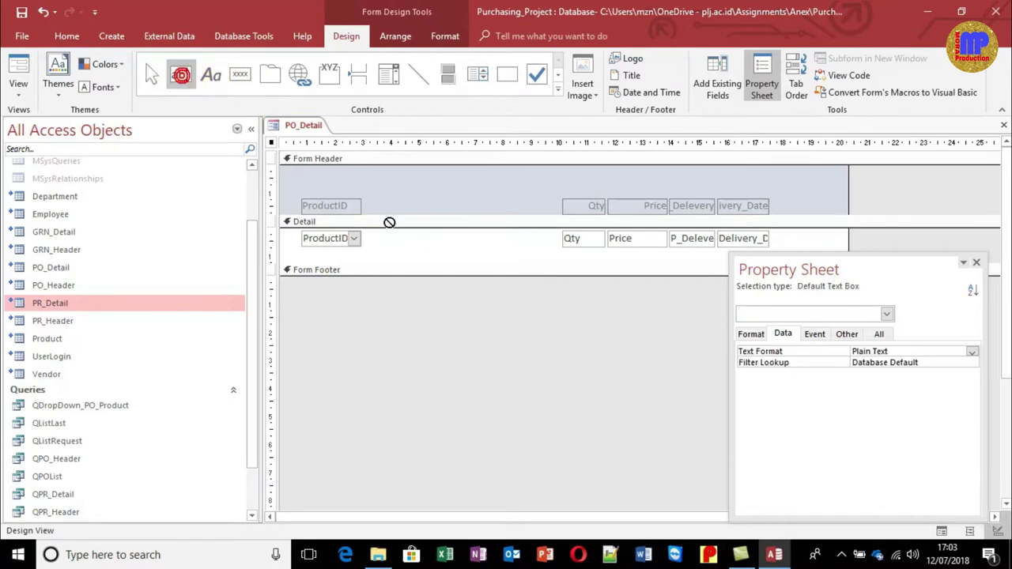
drag(401, 240, 531, 255)
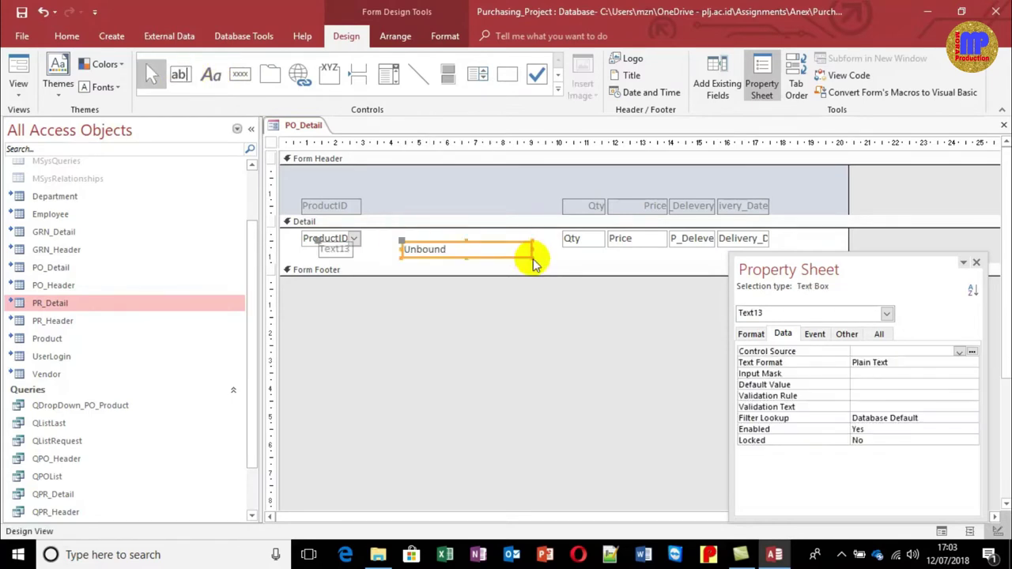
click(331, 253)
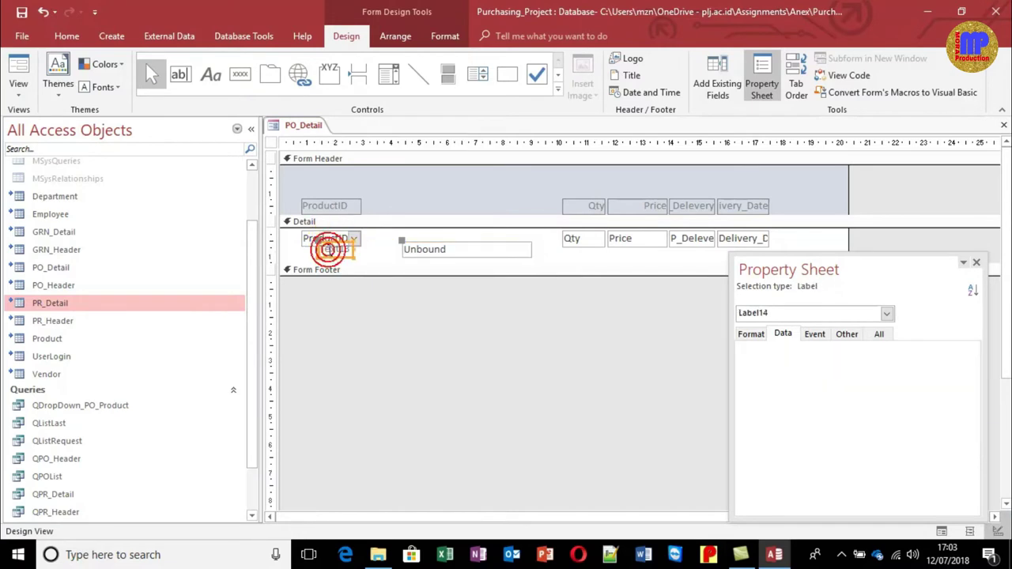
key(Delete)
drag(417, 248, 382, 239)
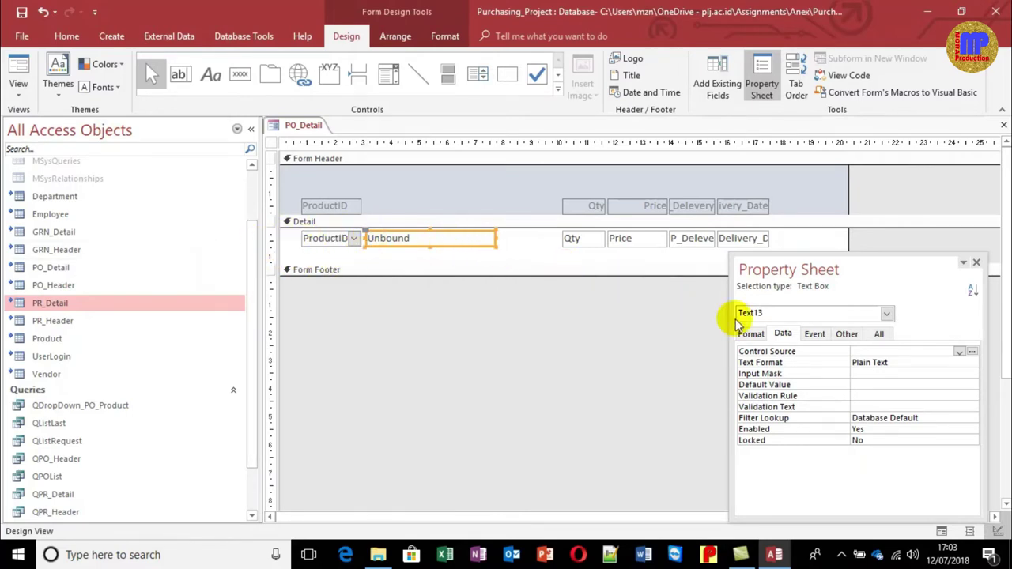
Name the new unbound text box PName and widen it to about 6 cm, toward the Qty field
click(846, 335)
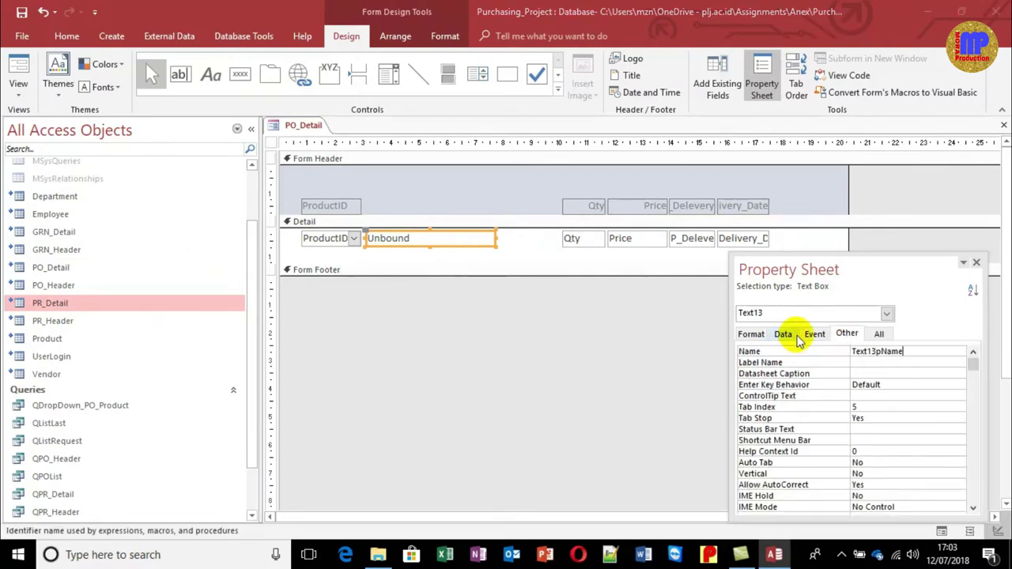
key(shift+Home)
text(PName)
key(Return)
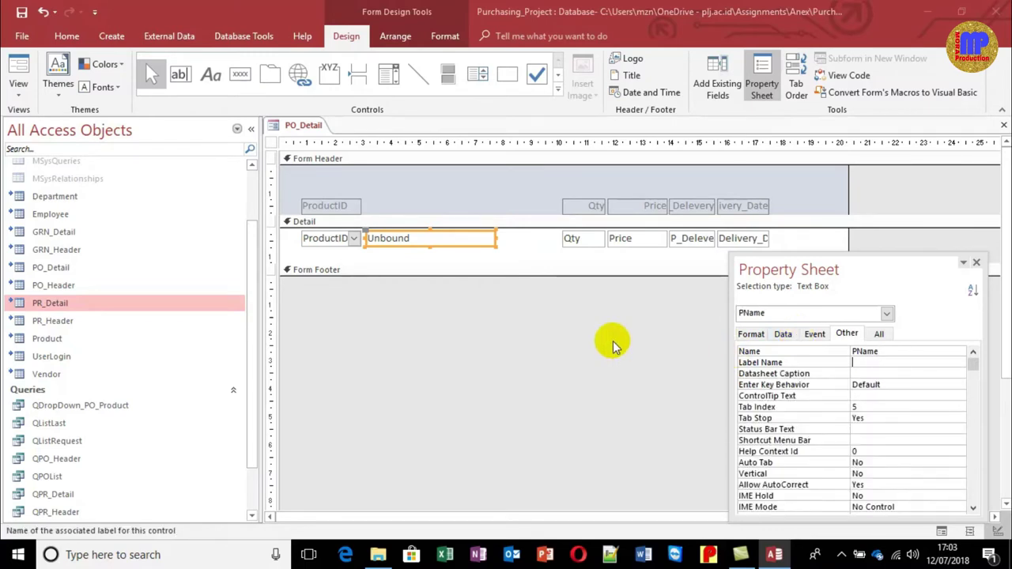
drag(495, 238, 535, 242)
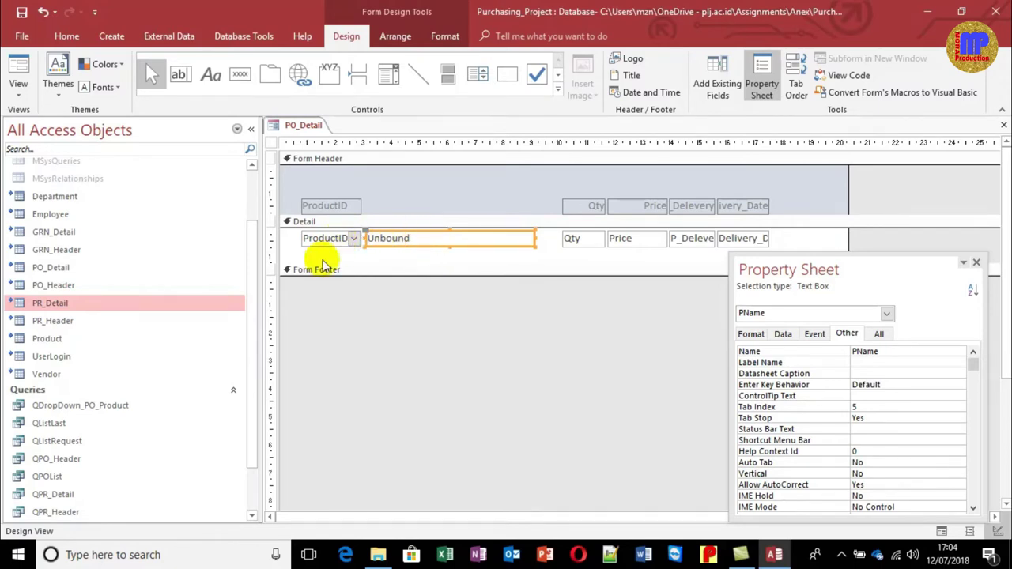
Set the ProductID combo box's column count to 3 and its column widths to 1;3;0 cm
click(344, 238)
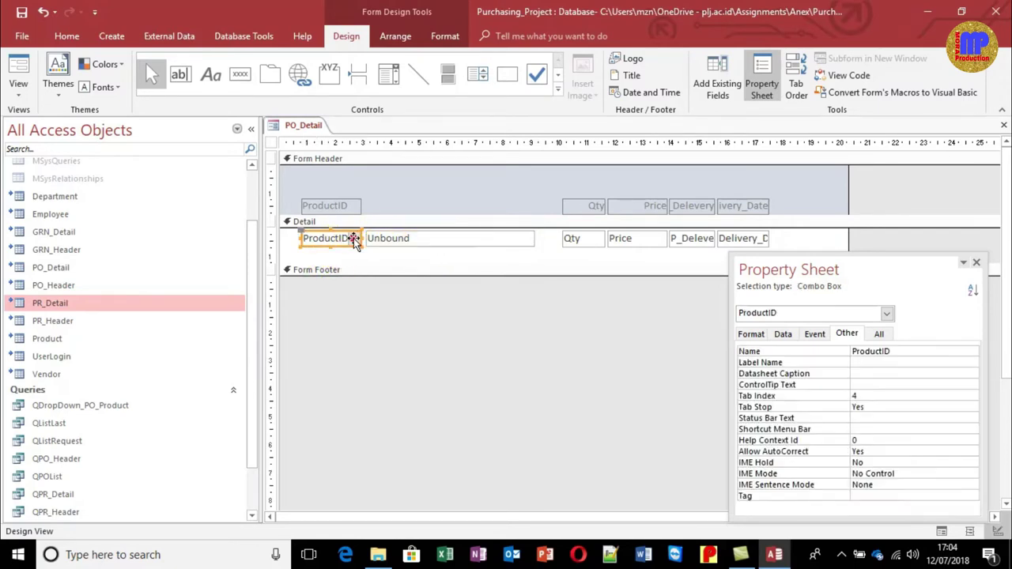
click(781, 335)
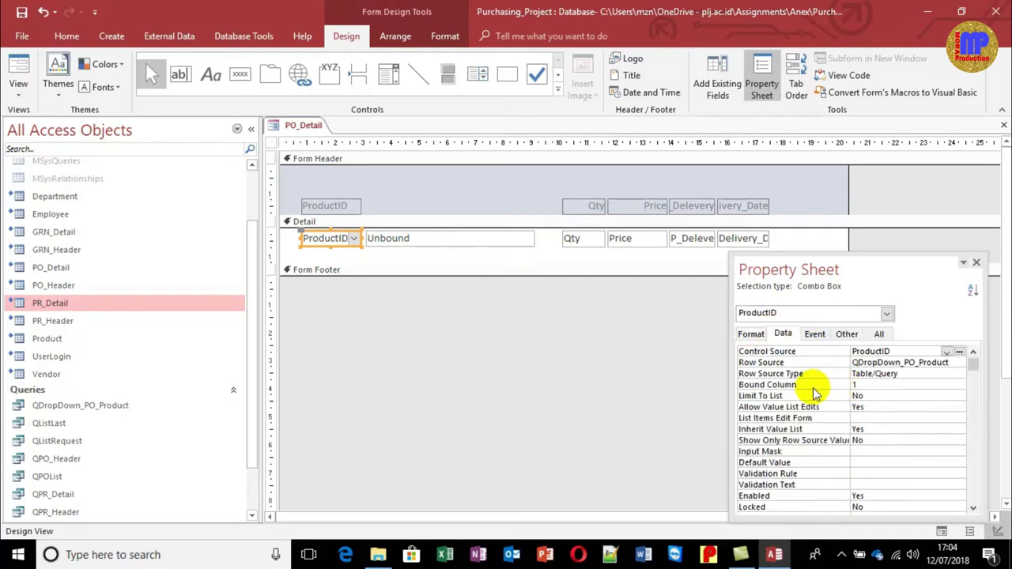
click(754, 333)
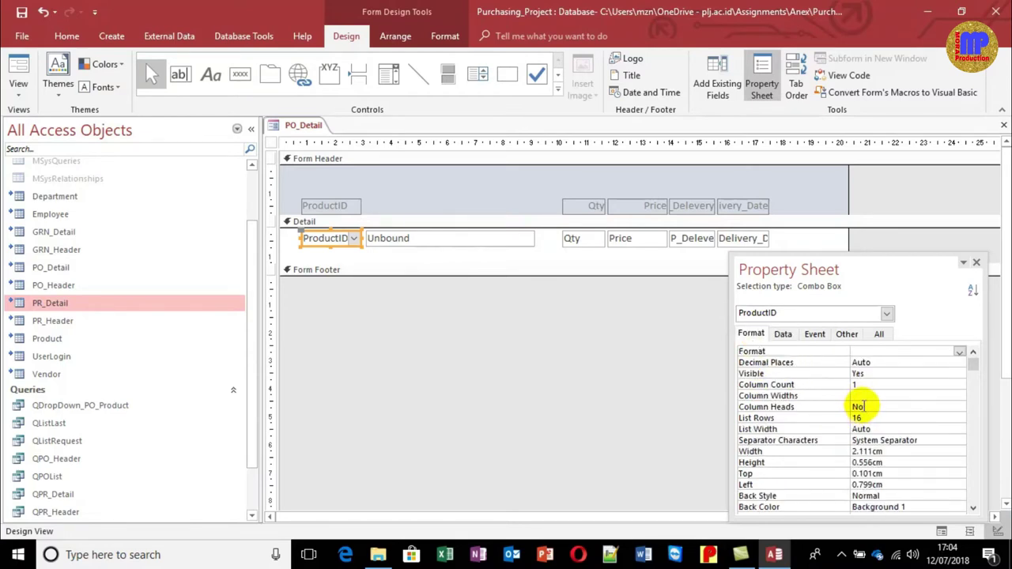
click(807, 385)
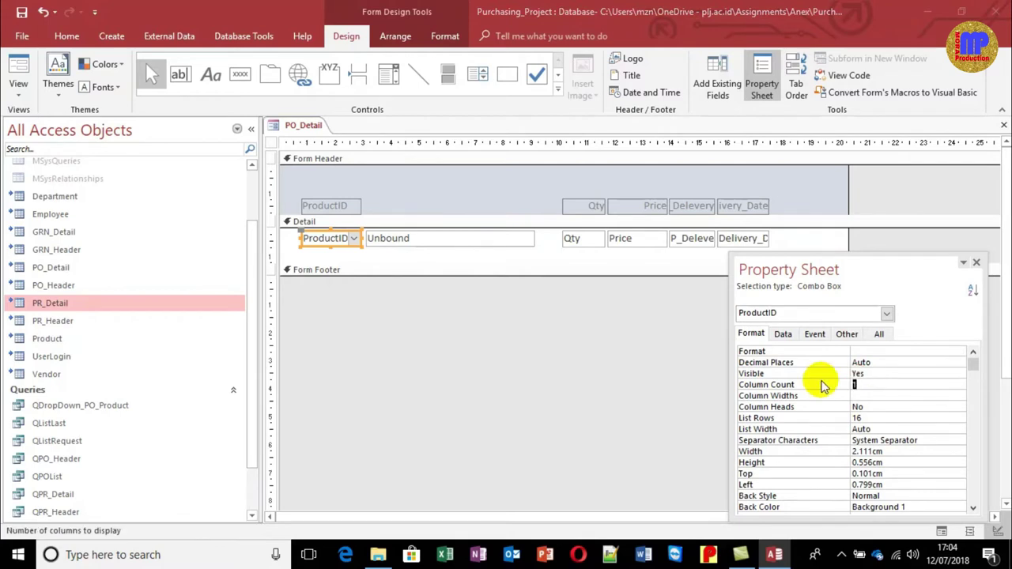
text(3)
key(Return)
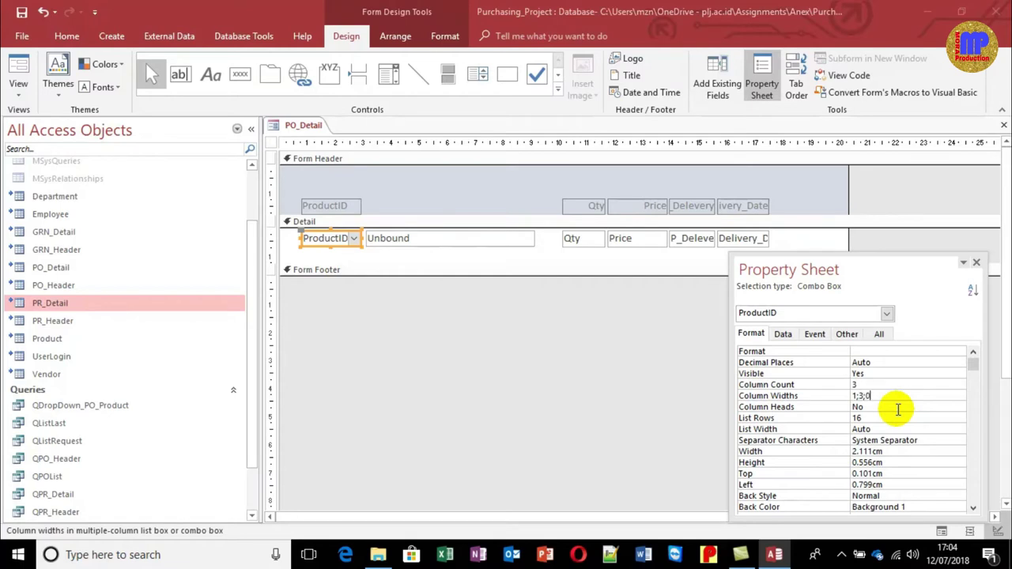
Set the list width of the ProductID combo box to 4 cm
click(899, 410)
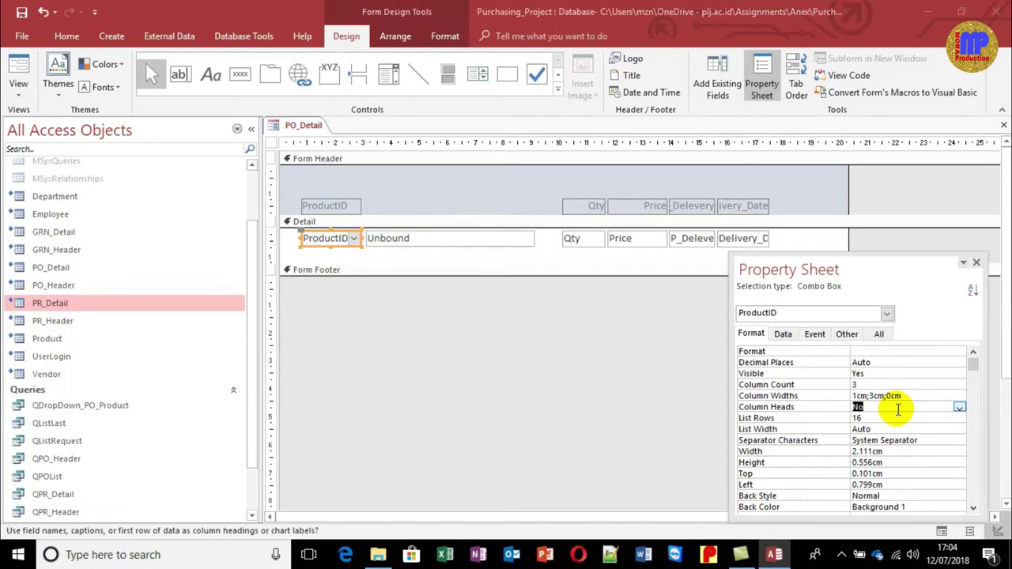
key(Down)
key(Down)
text(4)
key(Return)
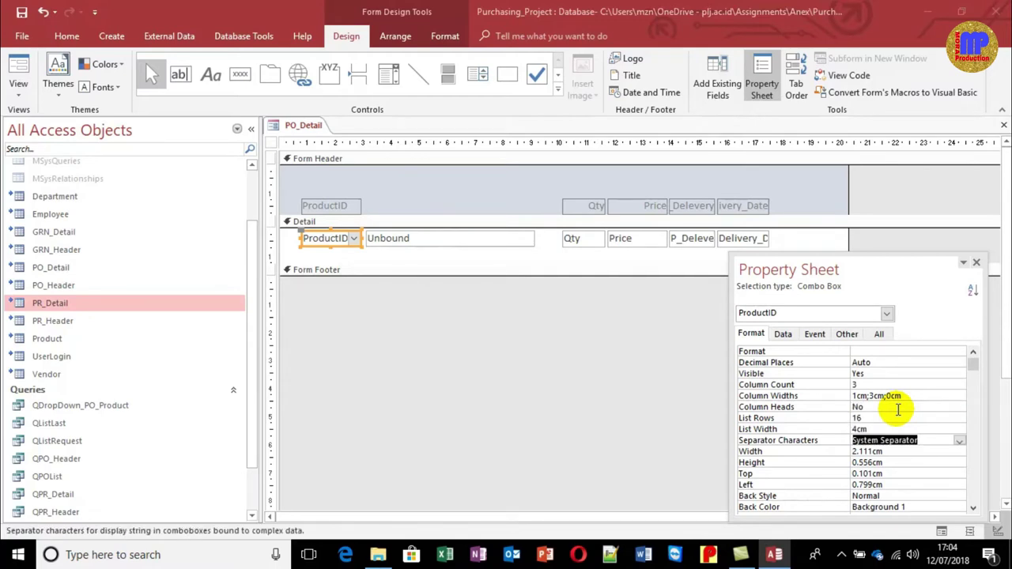
Test the multi-column ProductID drop-down in Form view by choosing P001 and then P003 Keyboard, and return to Design view
click(32, 75)
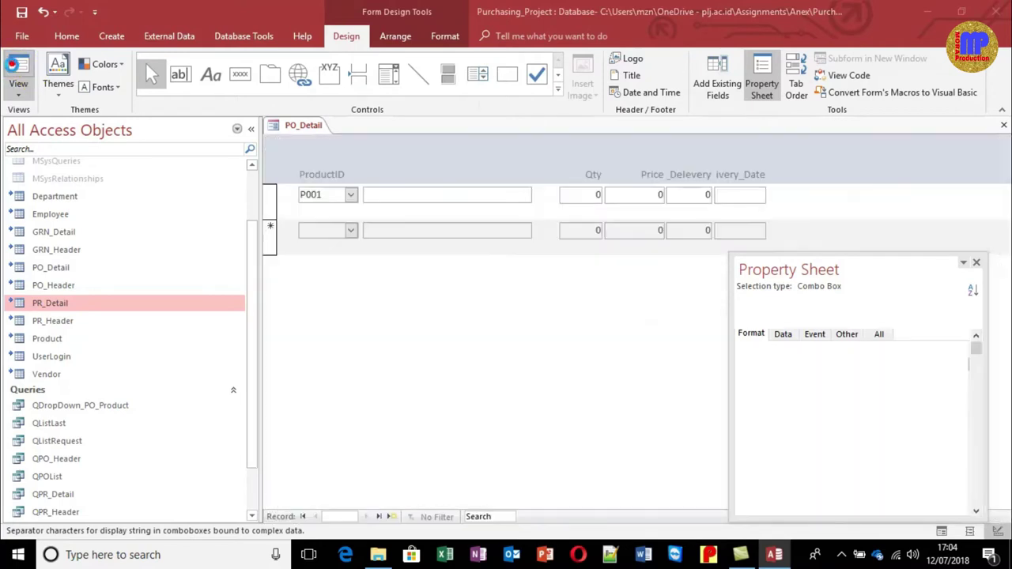
click(350, 194)
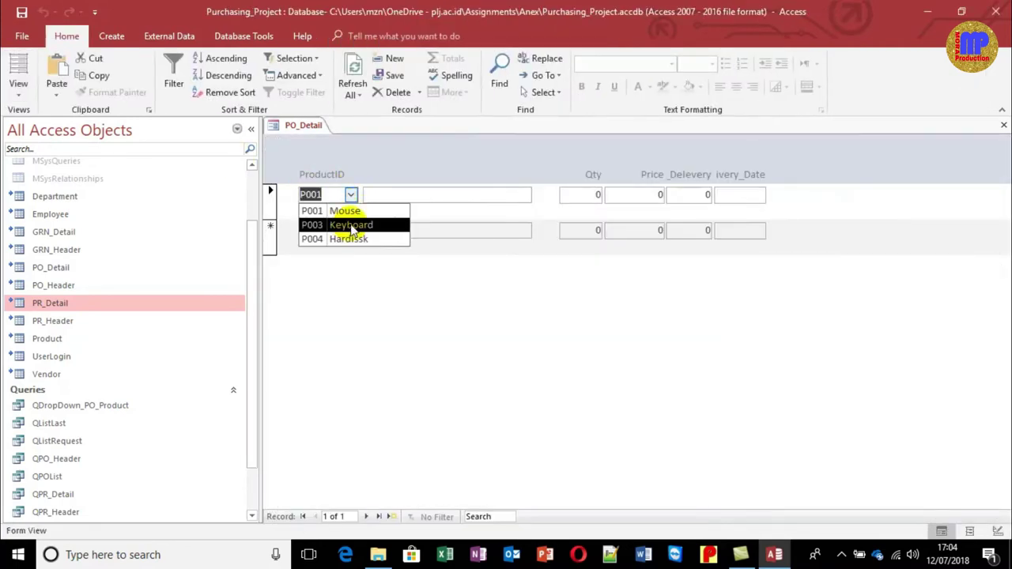
click(353, 212)
click(352, 196)
click(352, 223)
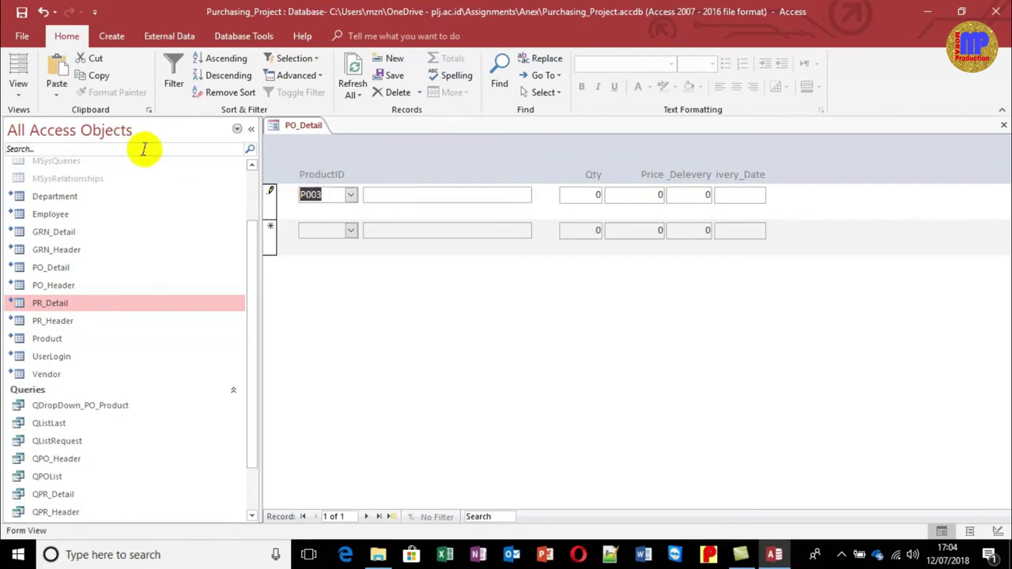
click(18, 92)
click(43, 182)
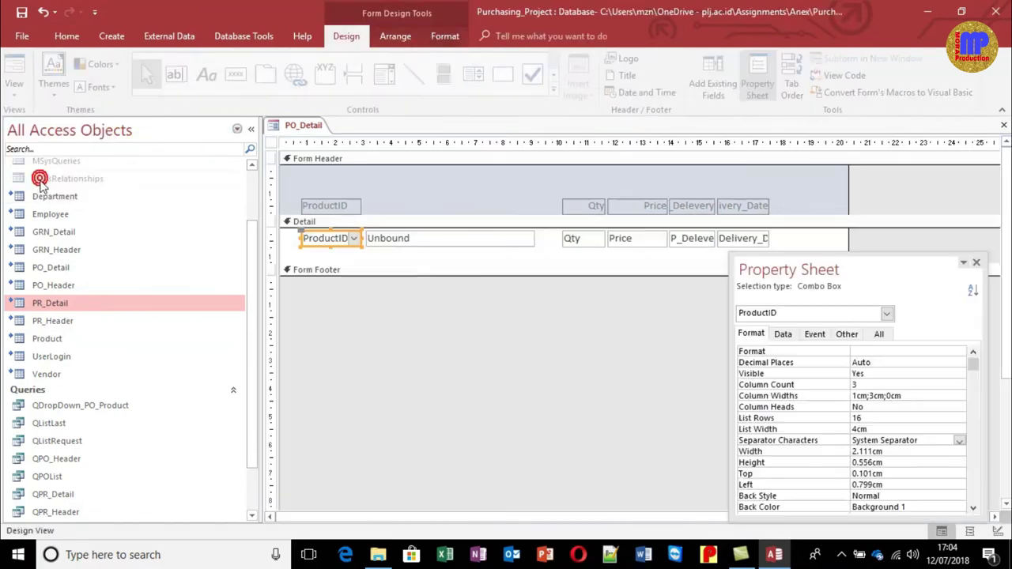
Enter [productid] as the control source of the PName text box
click(444, 241)
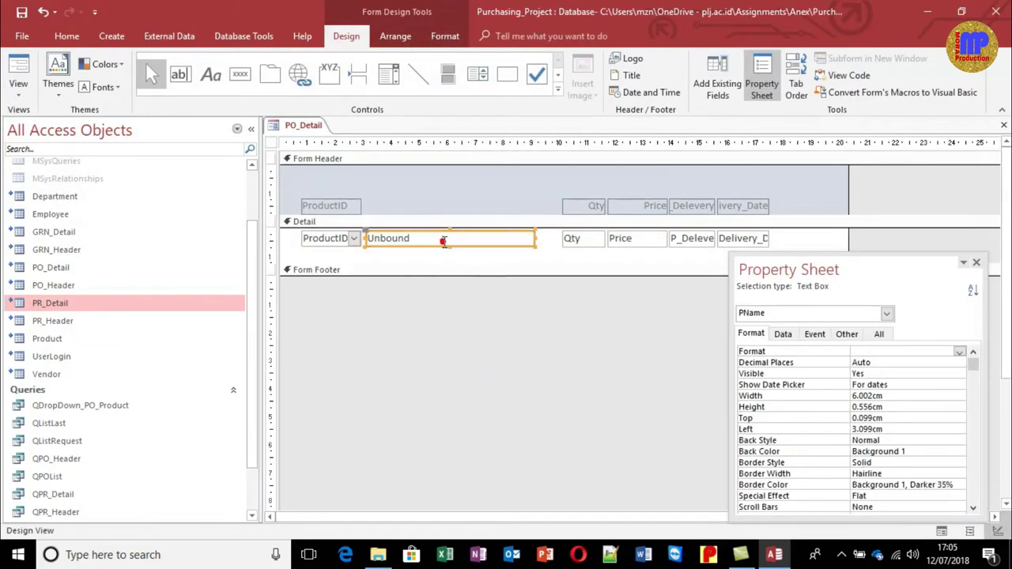
click(321, 240)
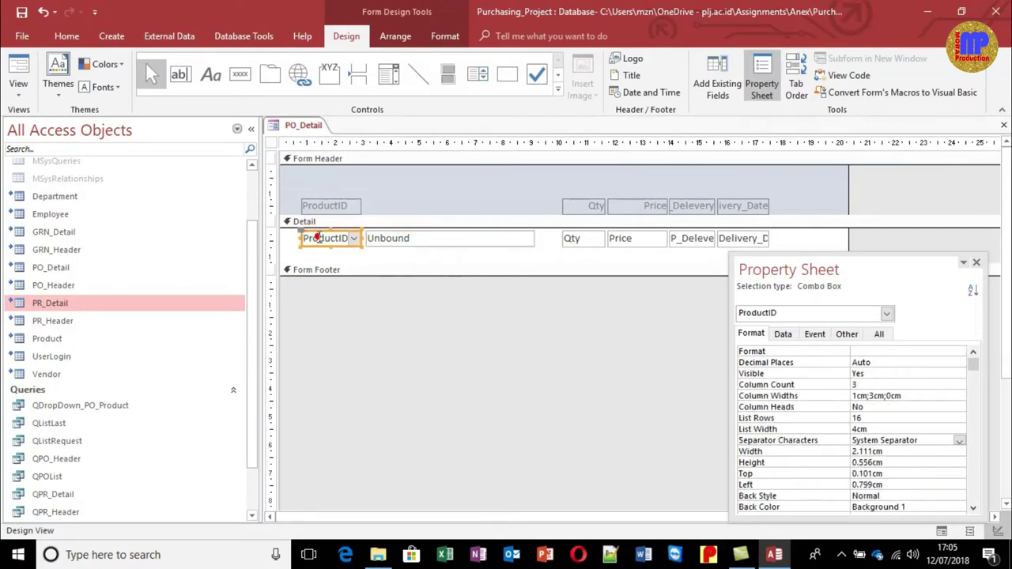
click(477, 244)
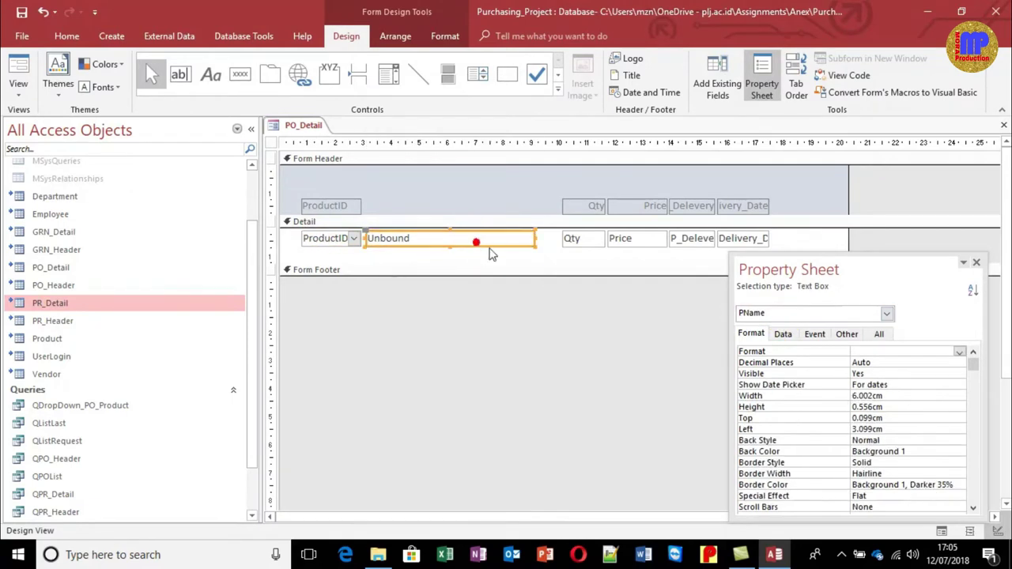
click(785, 335)
click(892, 351)
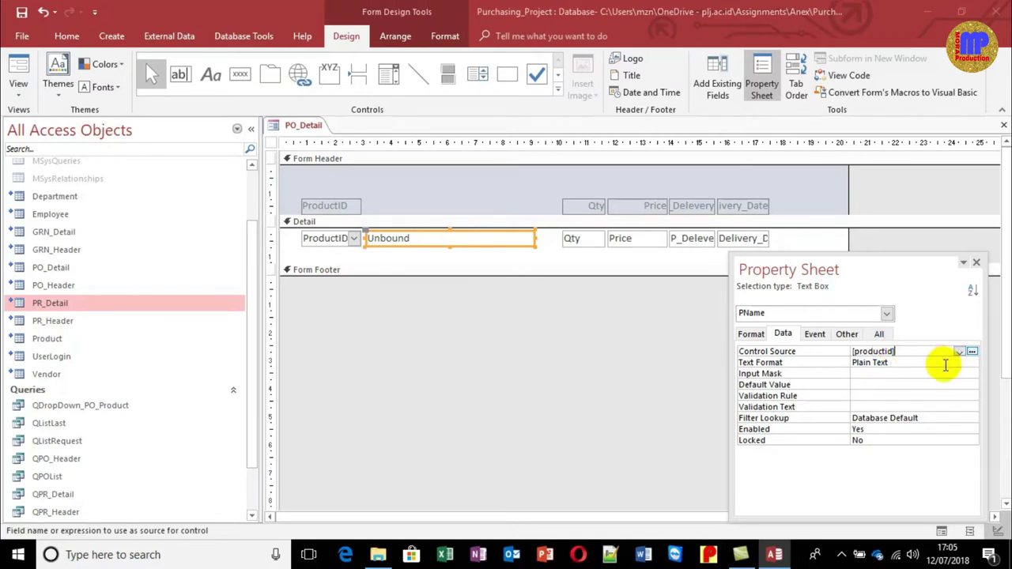
Extend PName's control source to [productid].column[1] in the Expression Builder
click(970, 350)
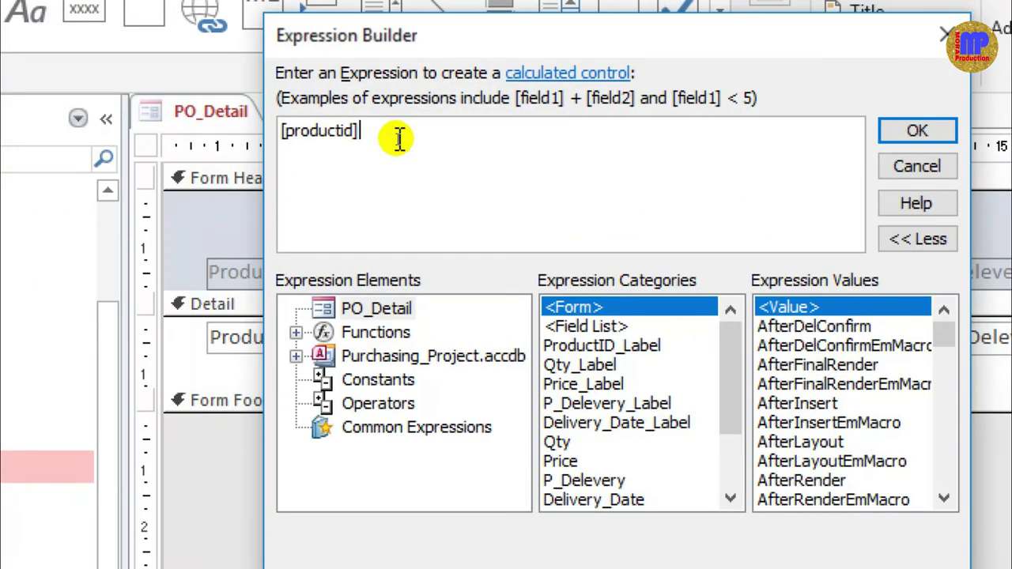
text(.)
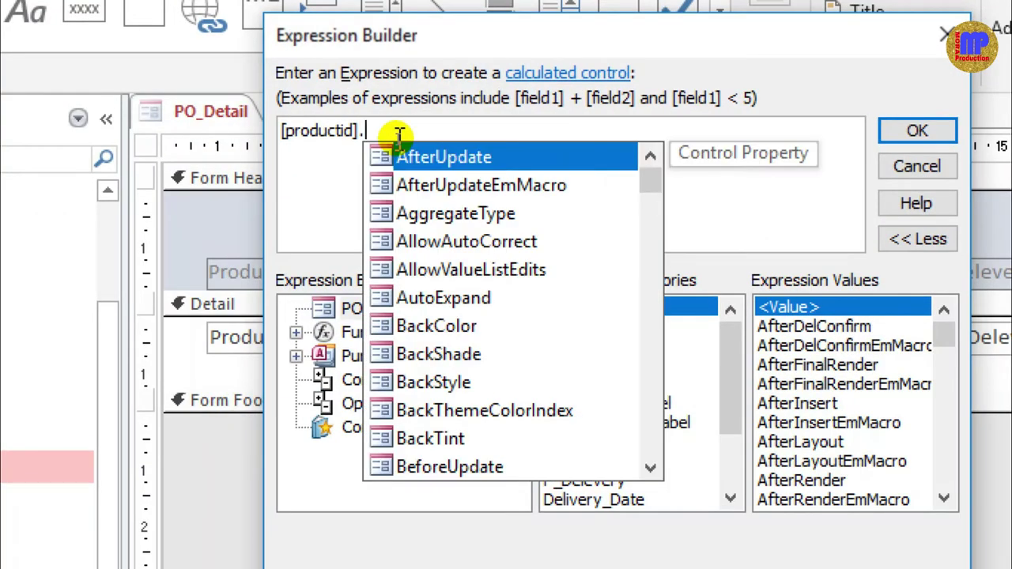
text(col)
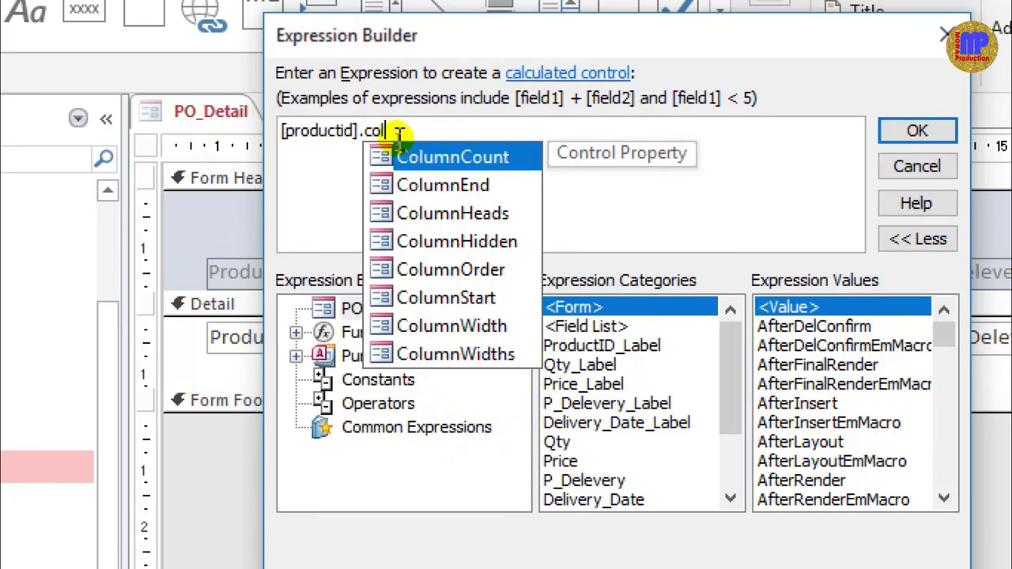
text(umn())
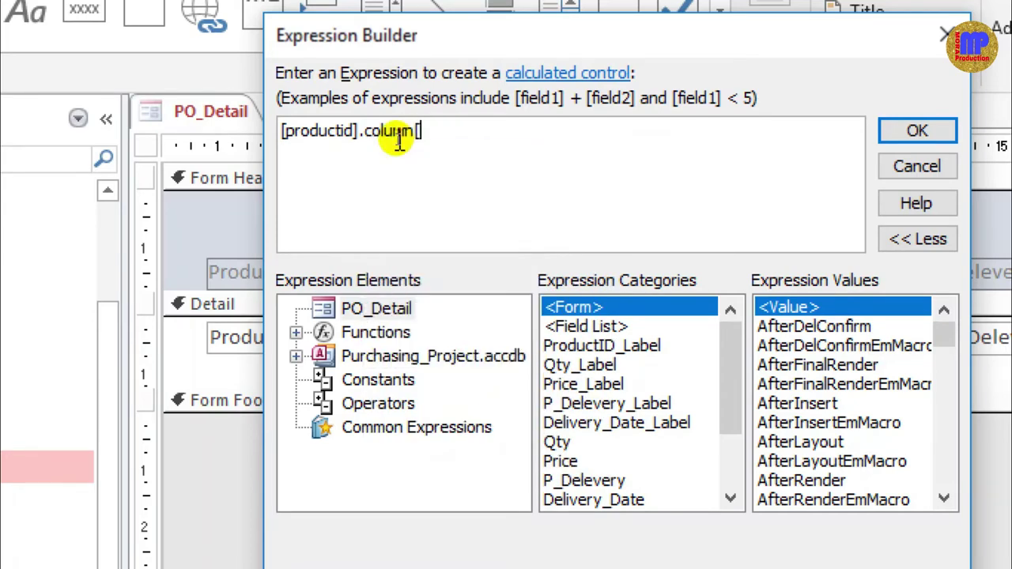
text(1)
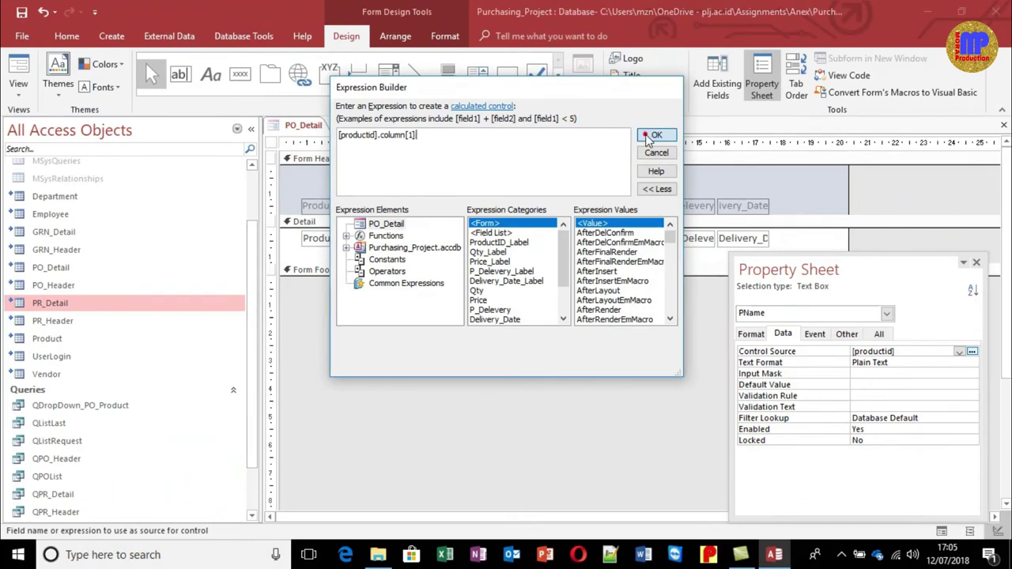
click(566, 131)
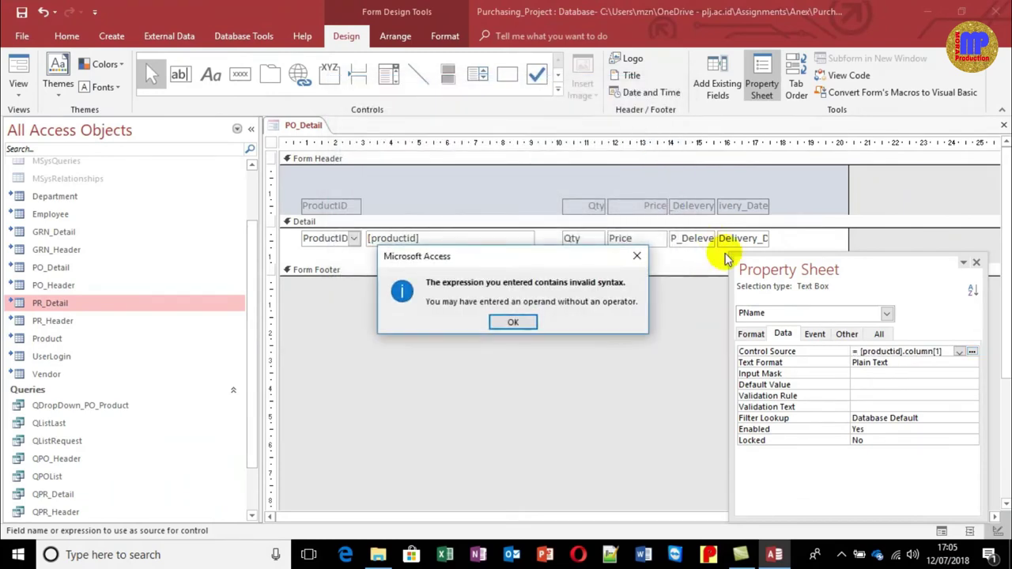
click(519, 321)
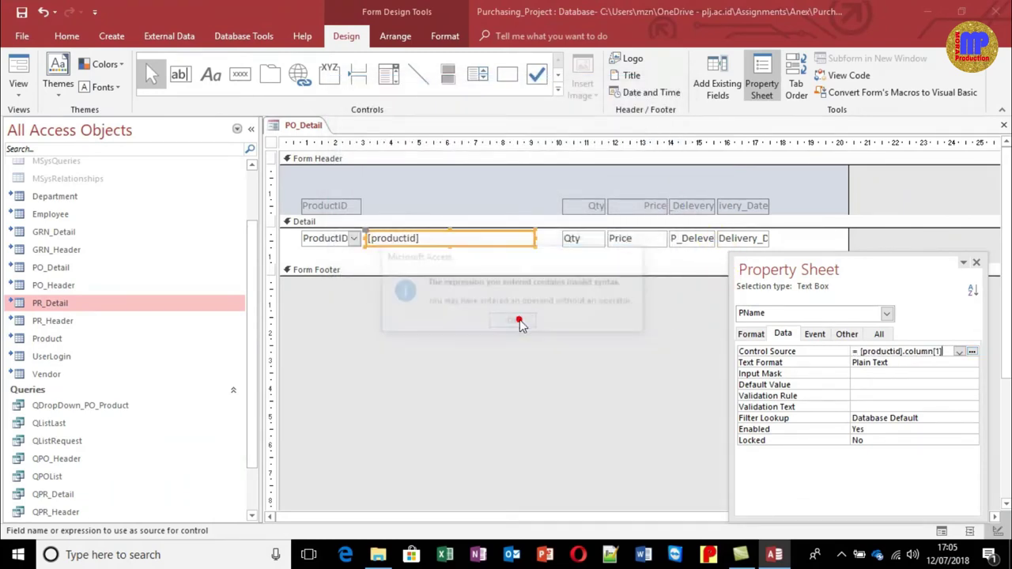
Correct the column reference in PName's control source to use parentheses, as =[productid].column(1)
click(951, 351)
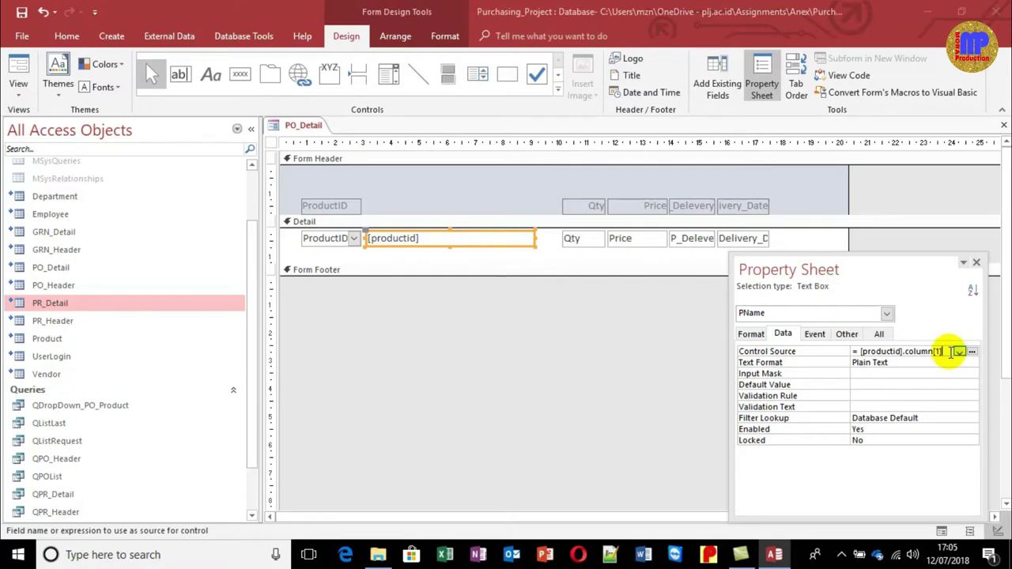
text((1))
key(Return)
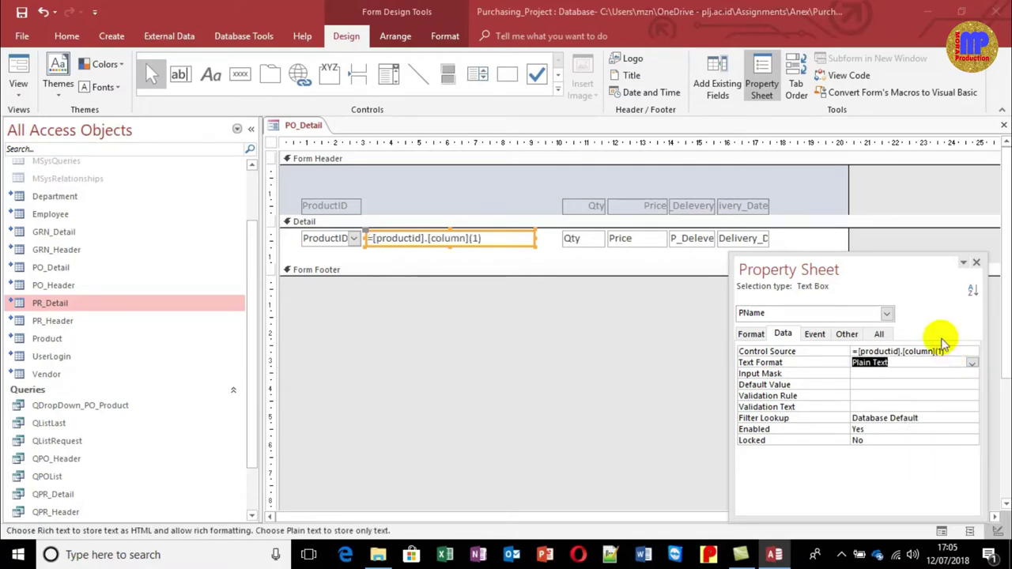
Test the PName lookup in Form view by choosing products P001, P003 and P004 in the first record, and return to Design view
click(20, 65)
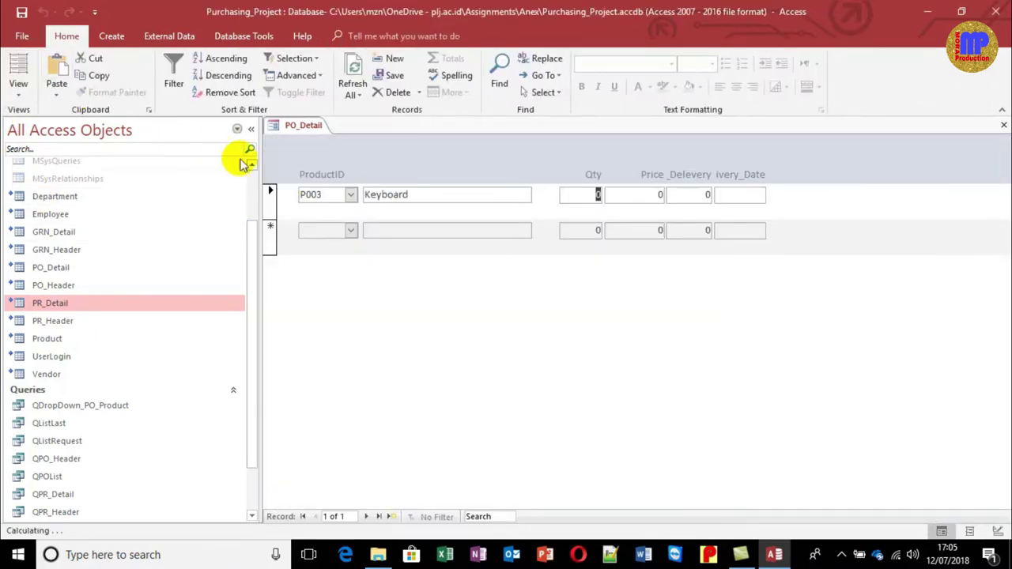
click(351, 194)
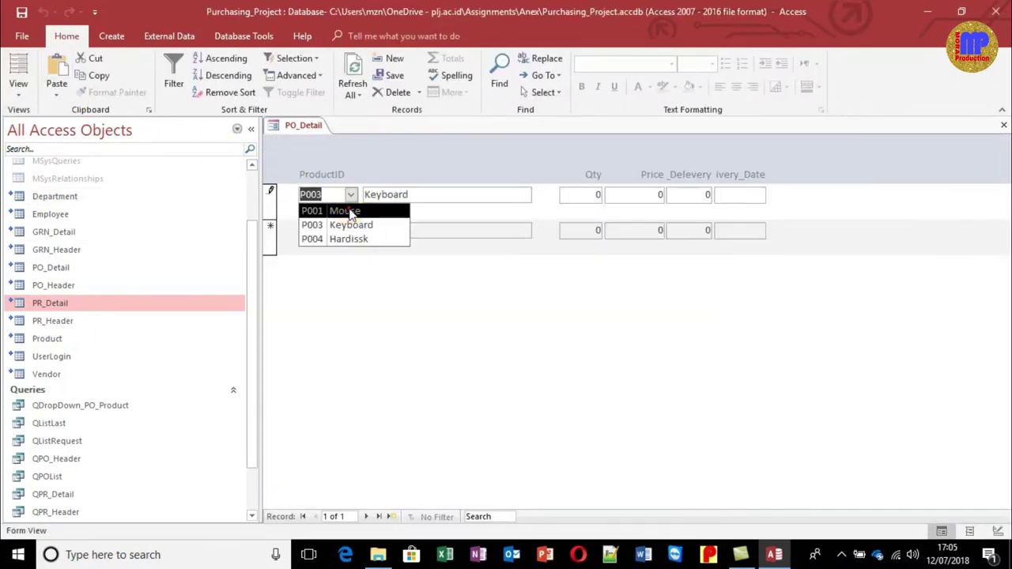
click(351, 211)
click(350, 194)
click(350, 225)
click(351, 194)
click(350, 240)
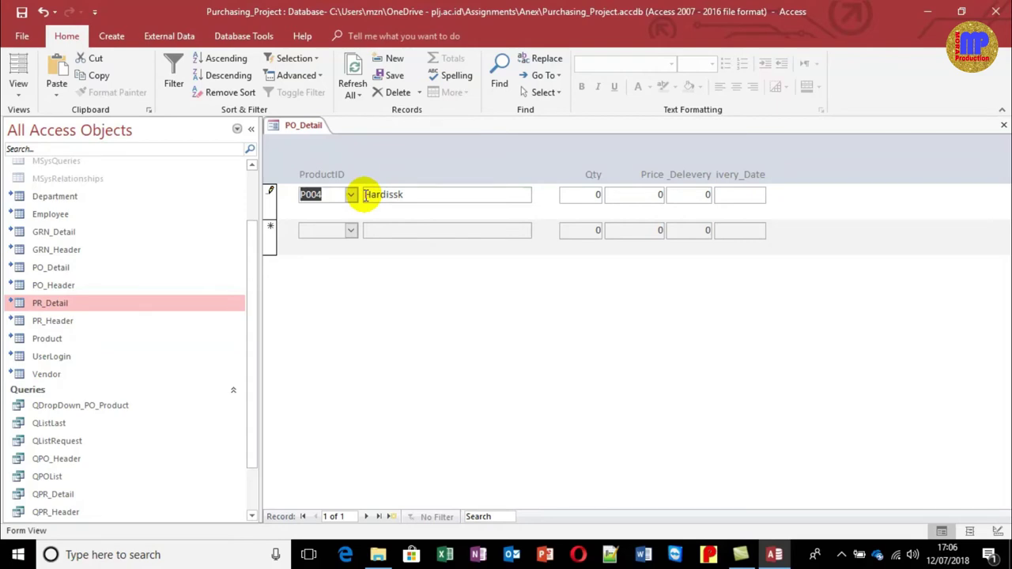
click(18, 88)
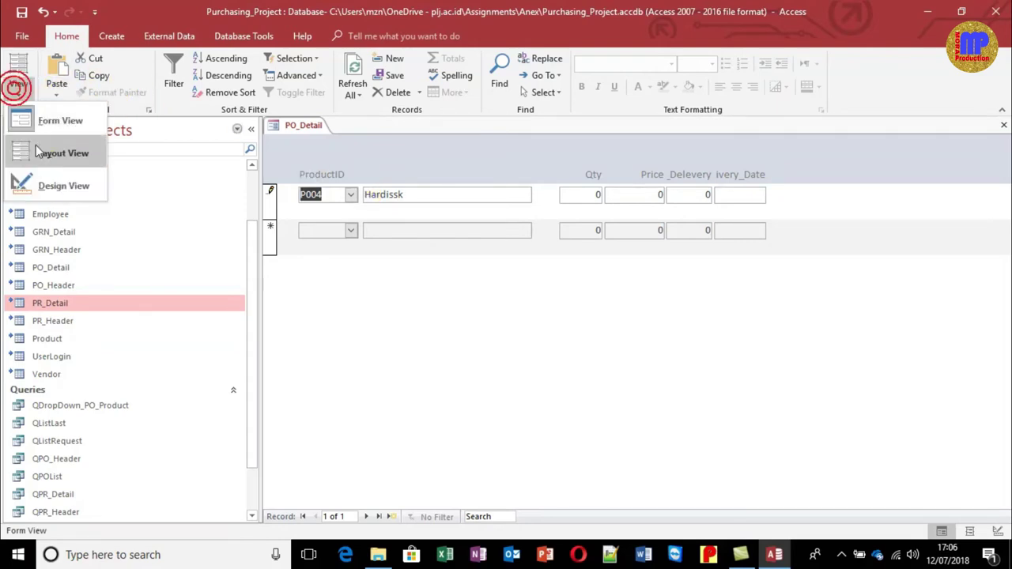
click(45, 185)
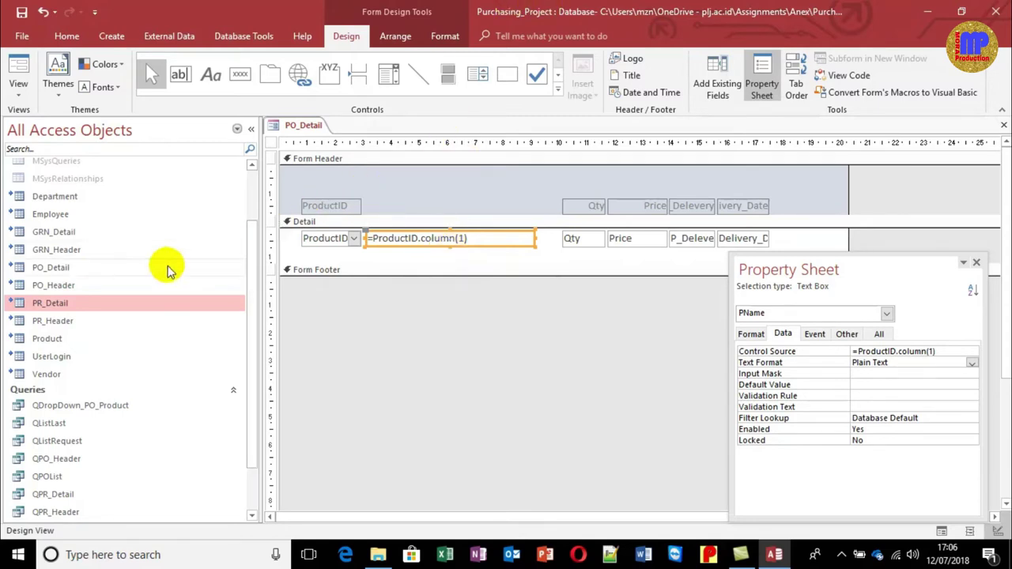
Open the QDropDown_PO_Product query to review its column order, and close it
click(105, 408)
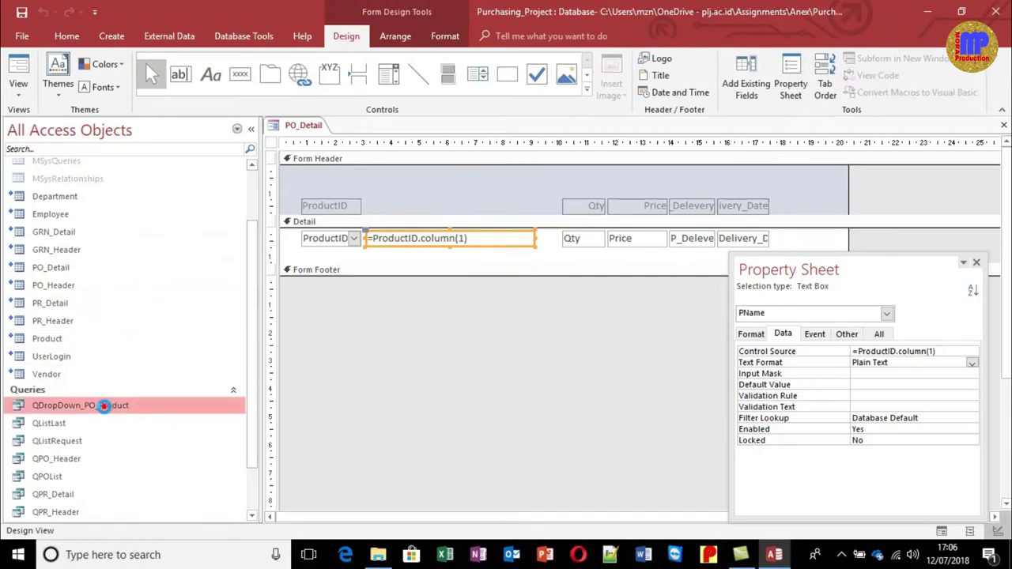
double_click(107, 408)
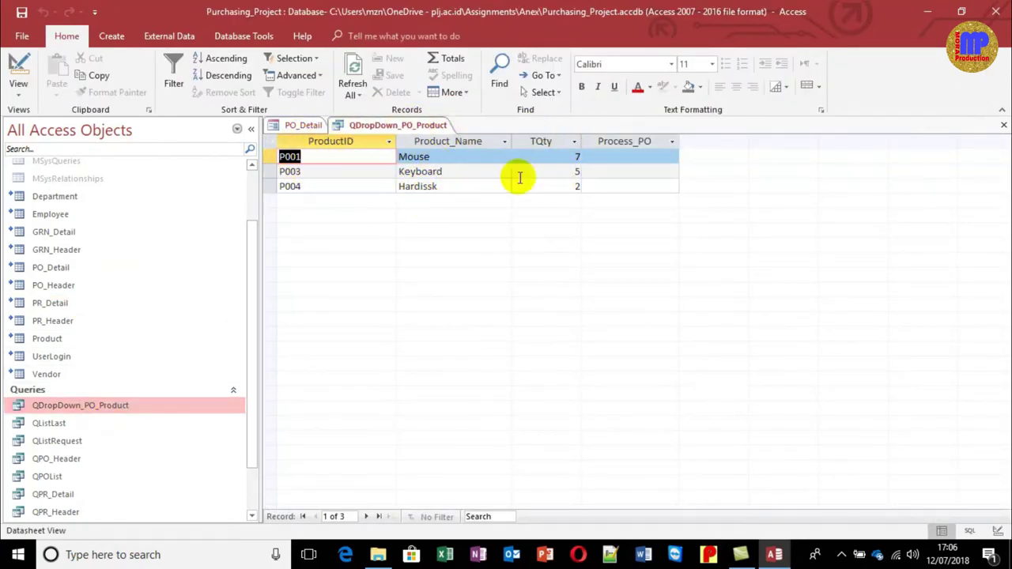
key(ctrl+w)
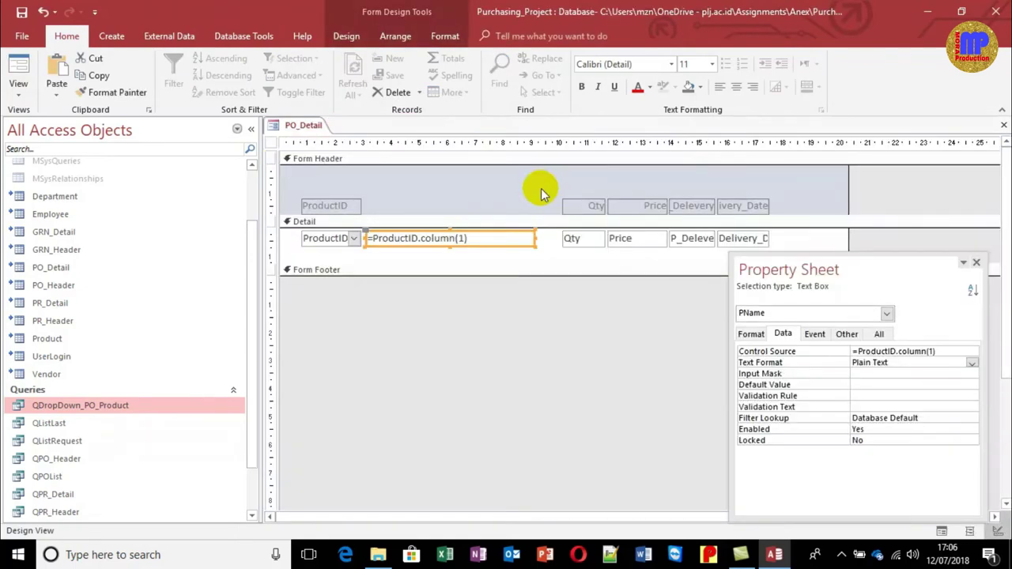
Compare the control sources of the Qty and PName text boxes, and check the fields of the PO_Detail table
click(580, 240)
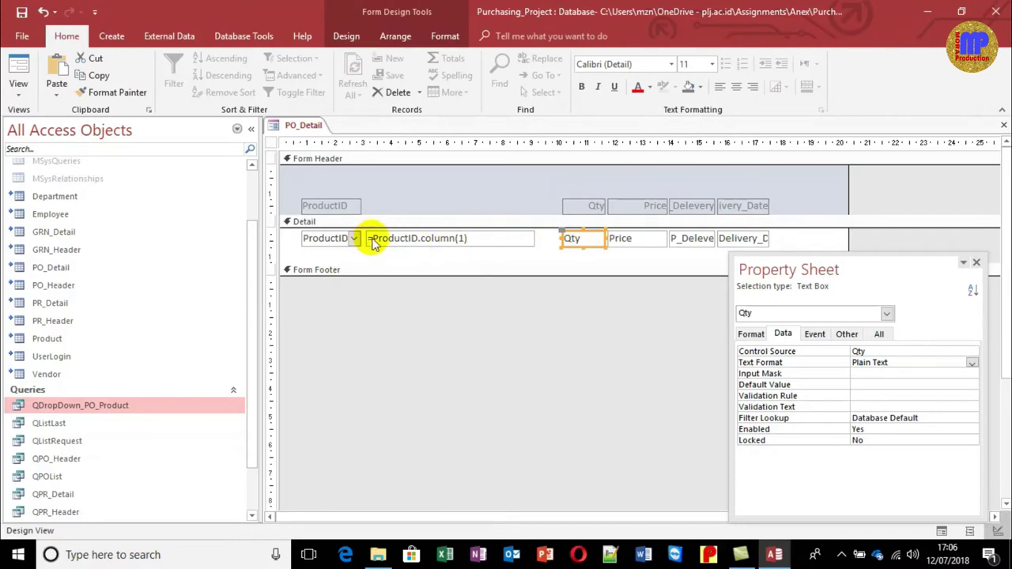
click(582, 239)
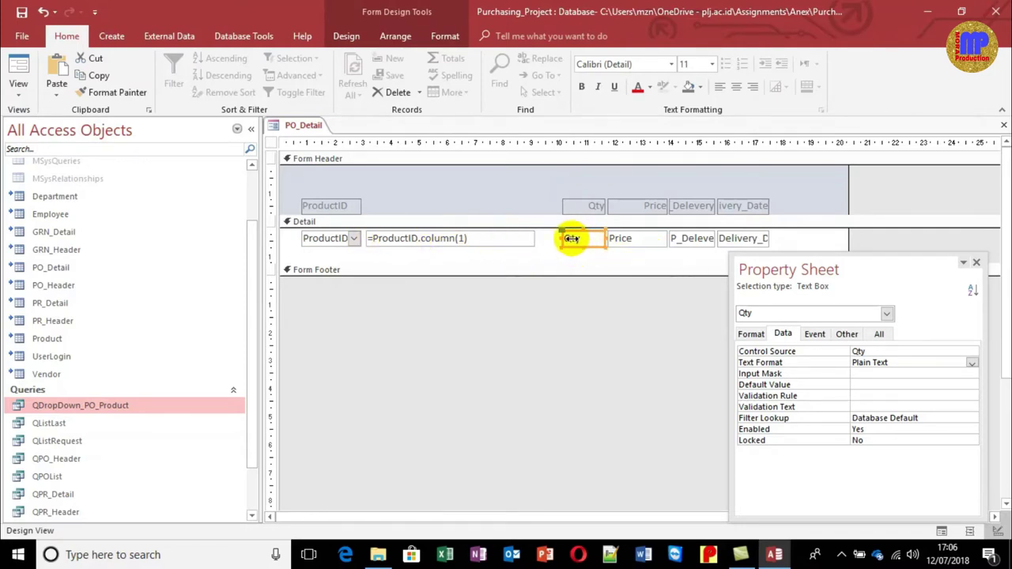
click(429, 237)
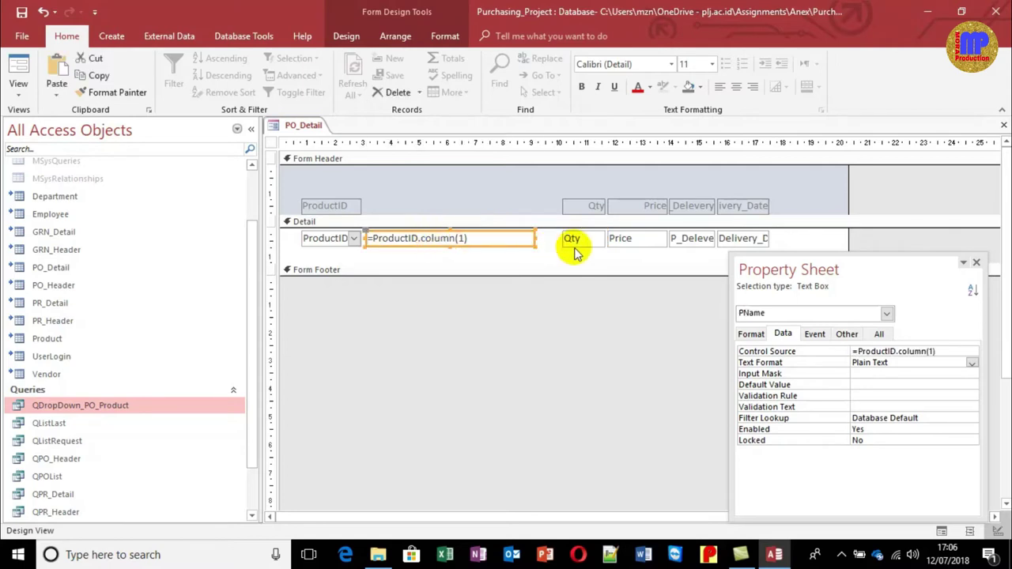
click(578, 240)
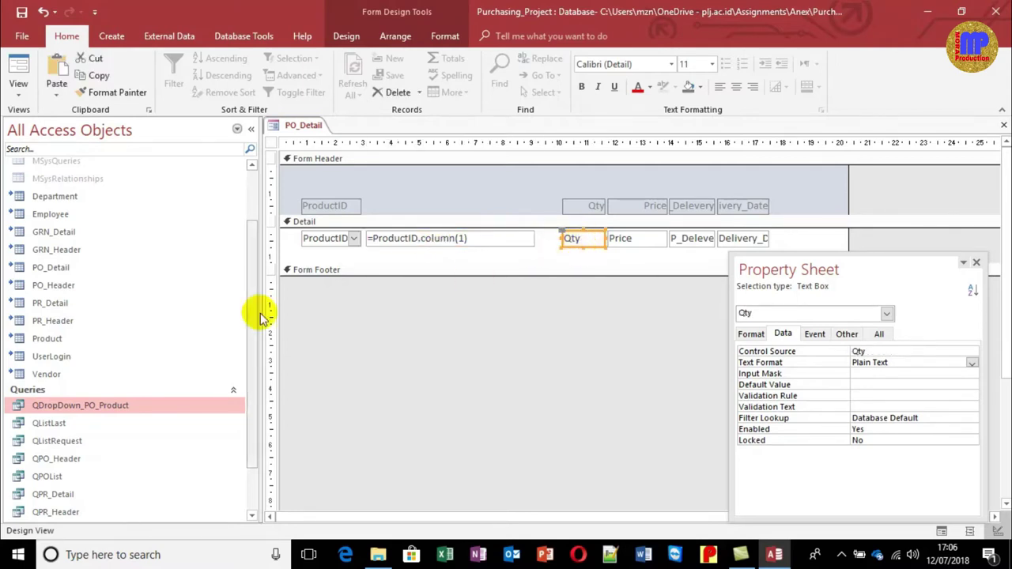
double_click(49, 268)
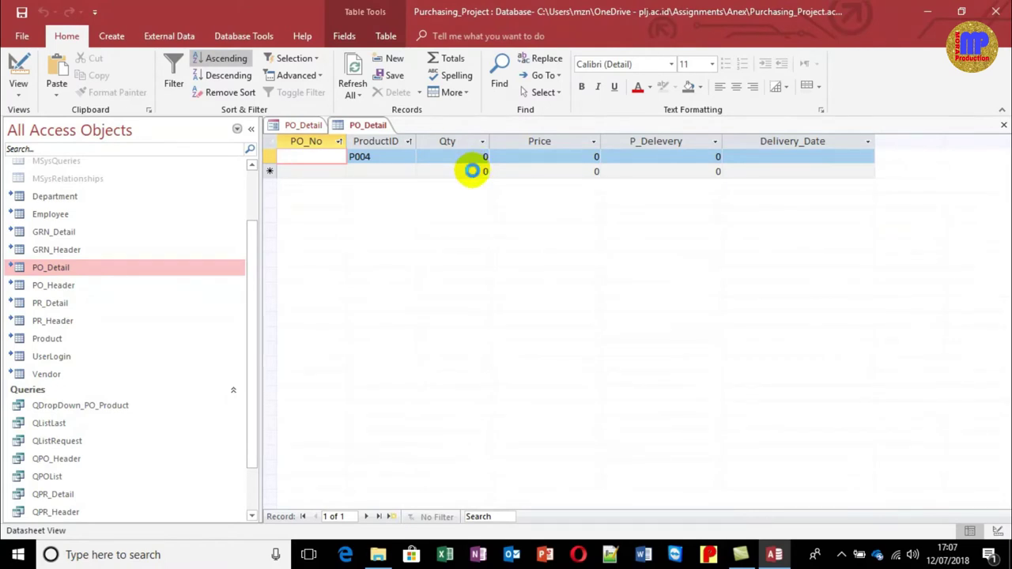
key(ctrl+w)
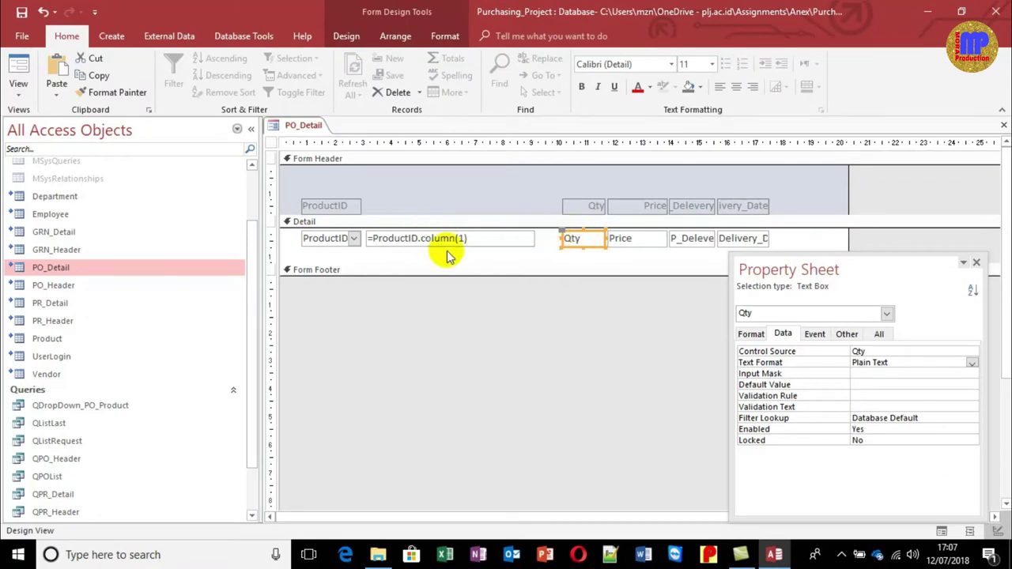
Create an After Update event procedure for the ProductID combo box with the Code Builder
click(352, 239)
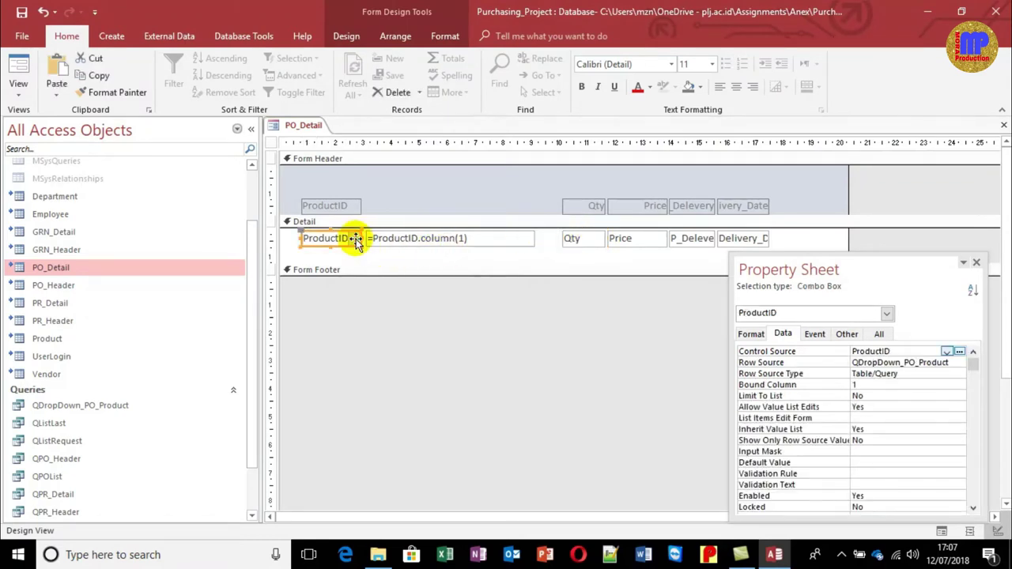
click(815, 334)
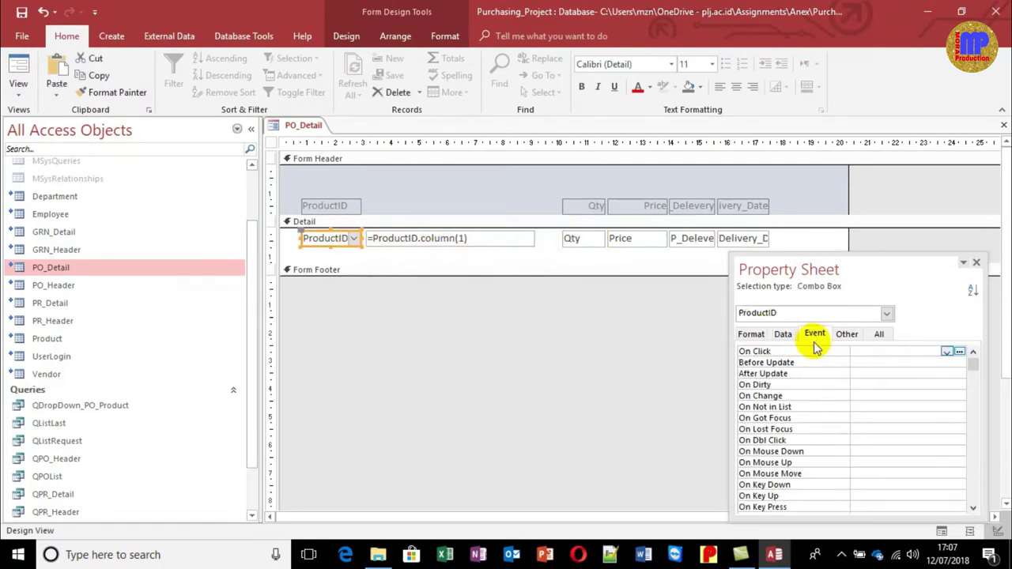
click(817, 378)
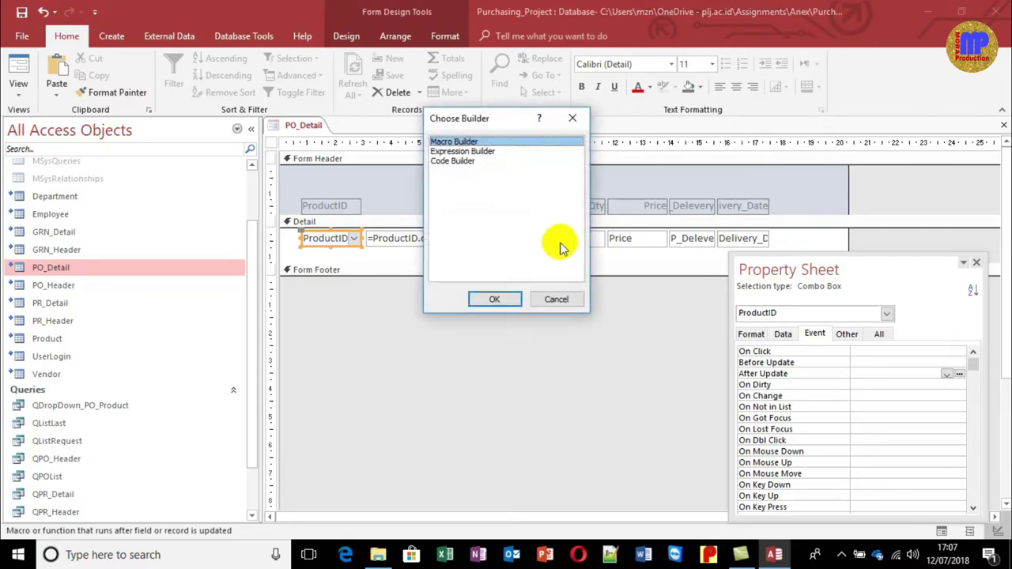
double_click(458, 160)
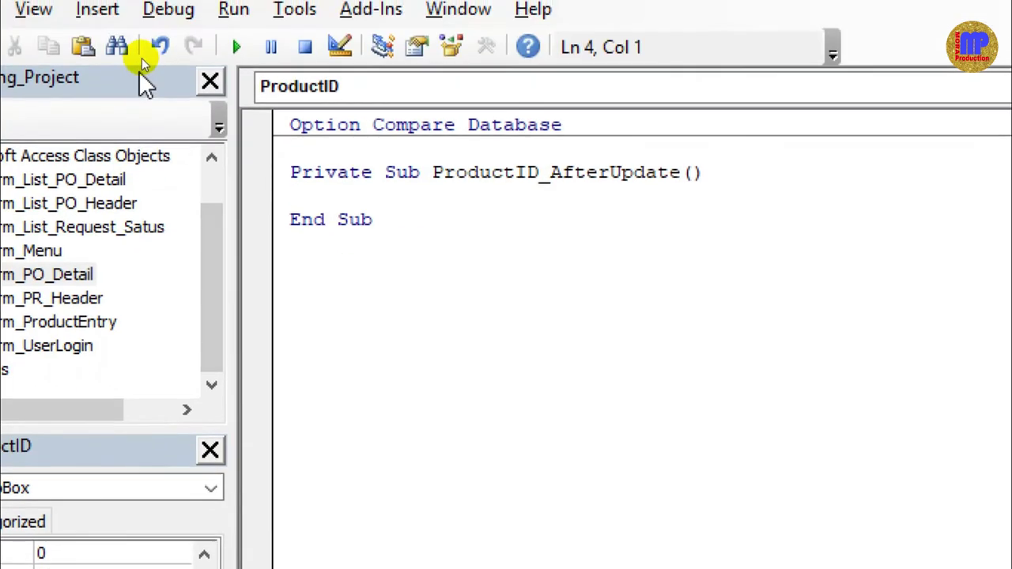
Add the line Qty = ProductID.Column(2) to the ProductID_AfterUpdate procedure and close the code editor
text(qty =)
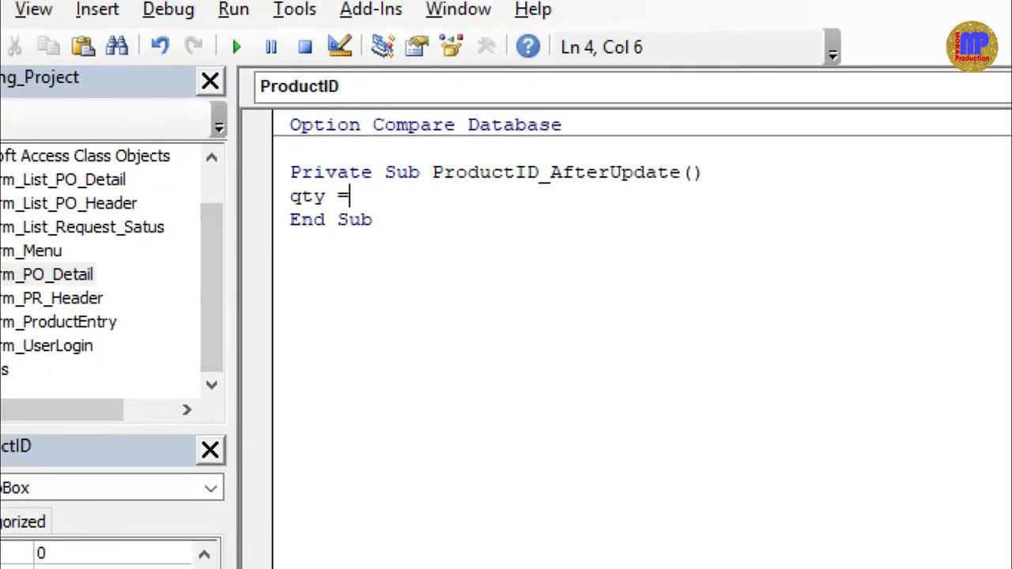
text( pro)
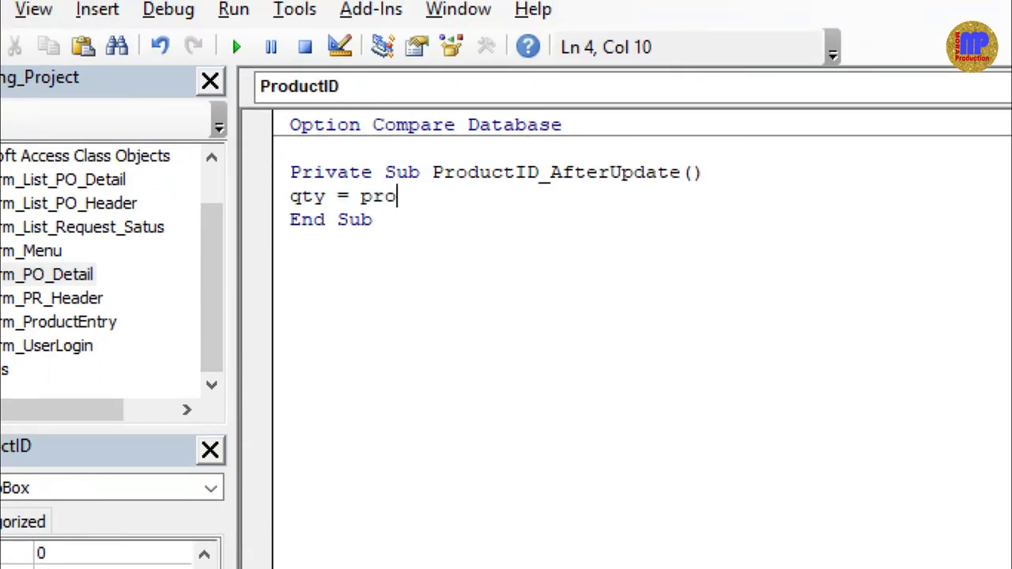
text(ductid)
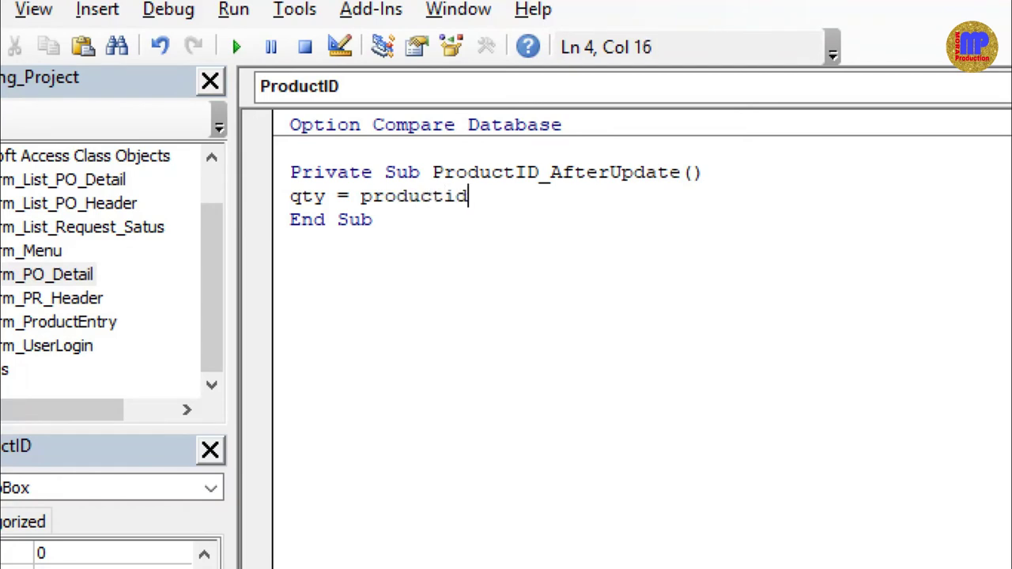
text(.co)
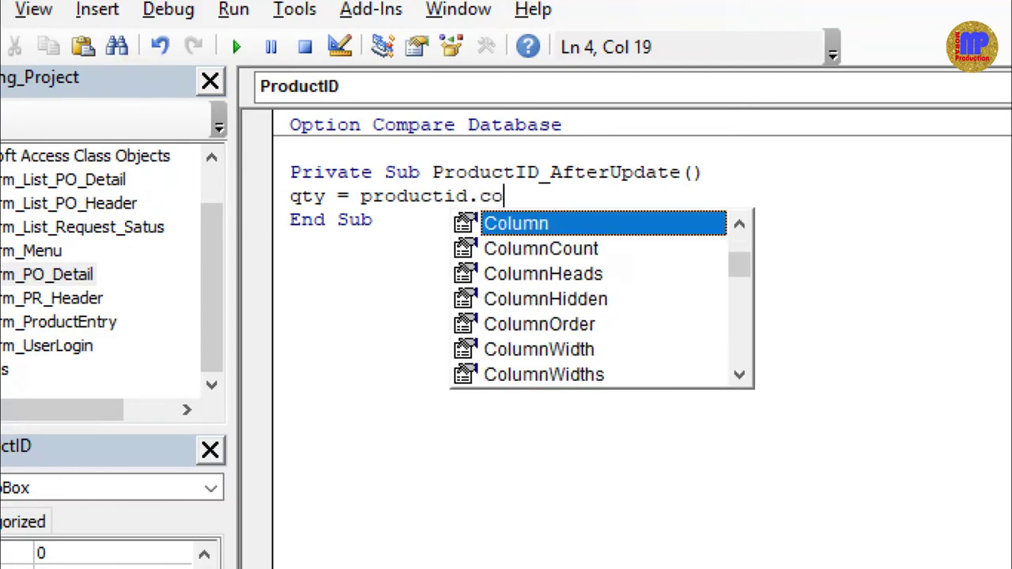
key(Tab)
text((2))
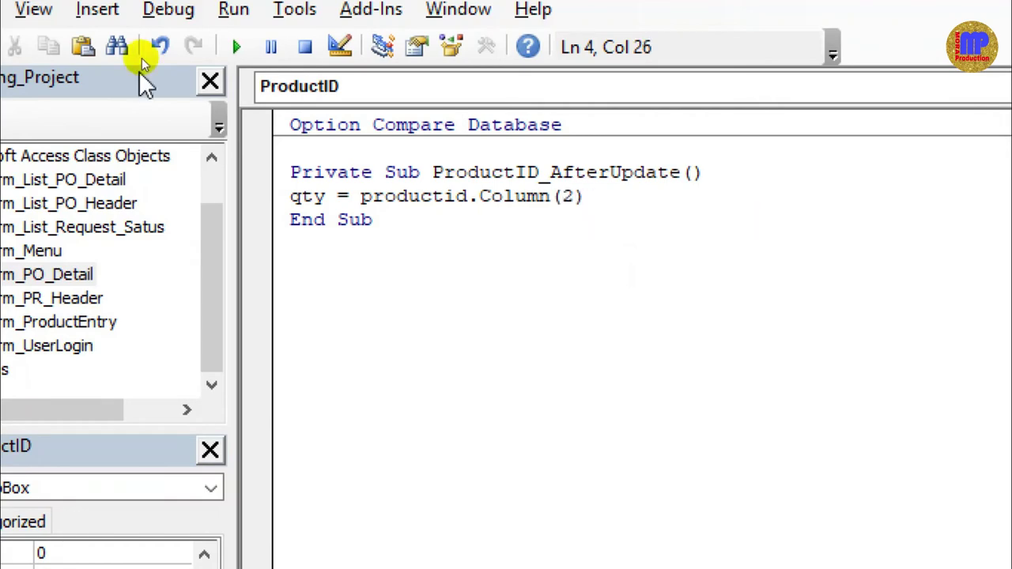
key(Down)
key(Up)
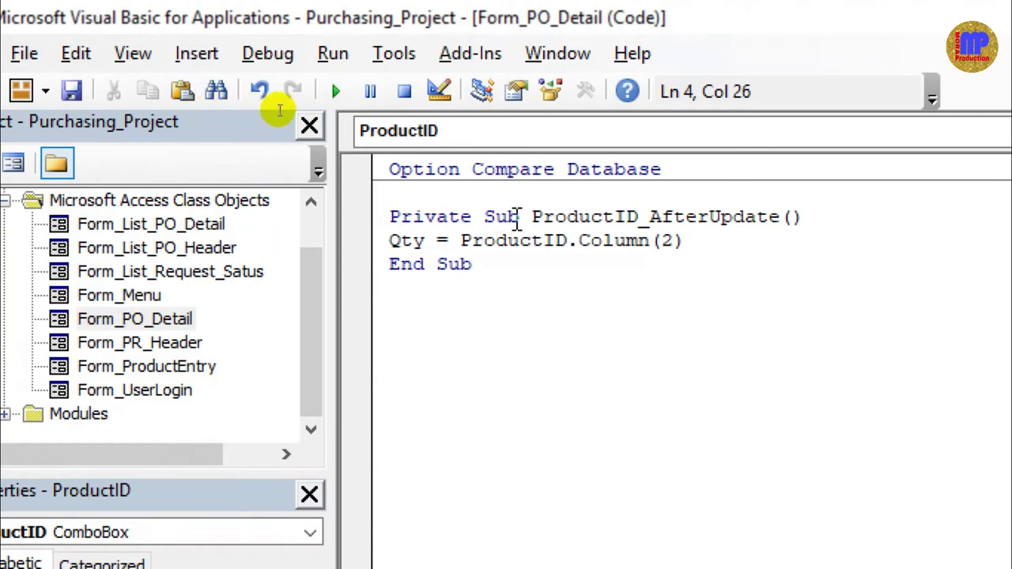
click(619, 223)
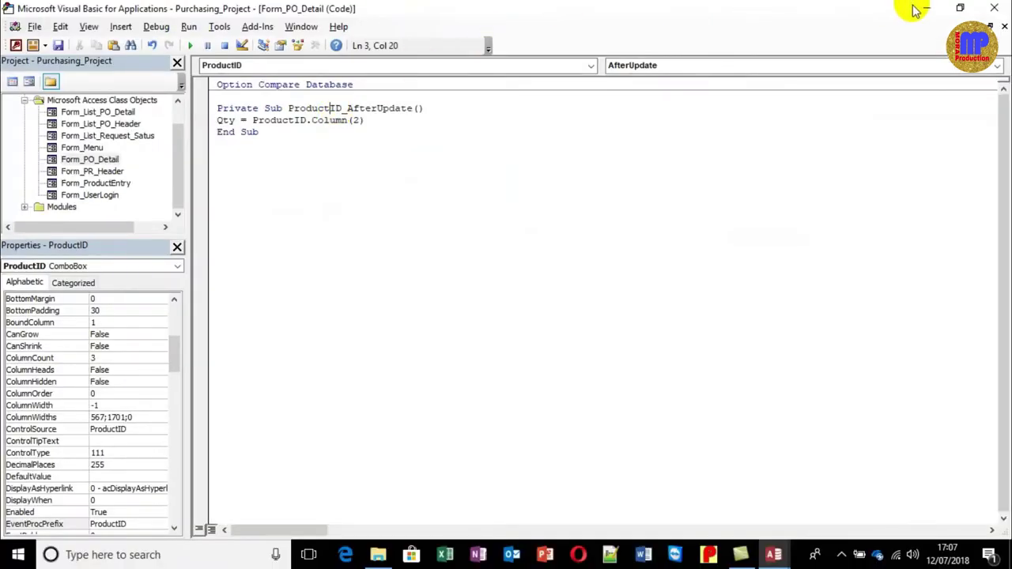
click(995, 8)
click(520, 337)
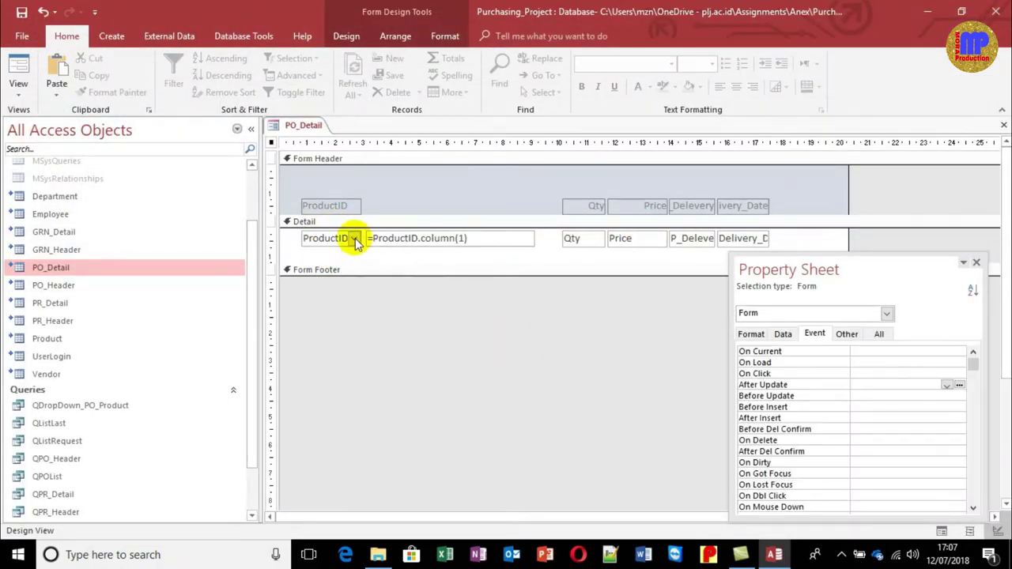
Test the Qty lookup in Form view by choosing products P001, P003 and P004 in the first record
click(18, 67)
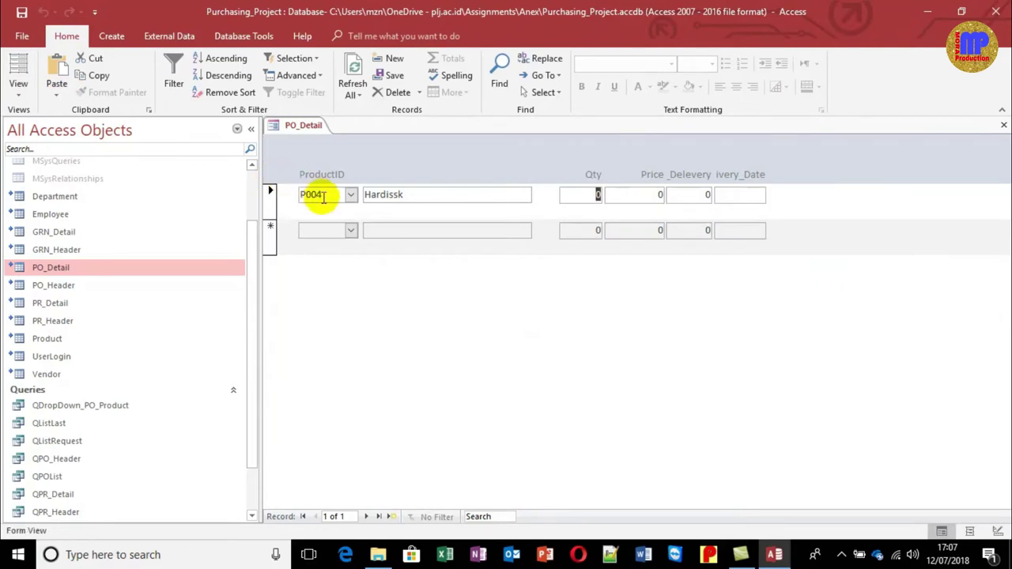
click(350, 195)
click(348, 212)
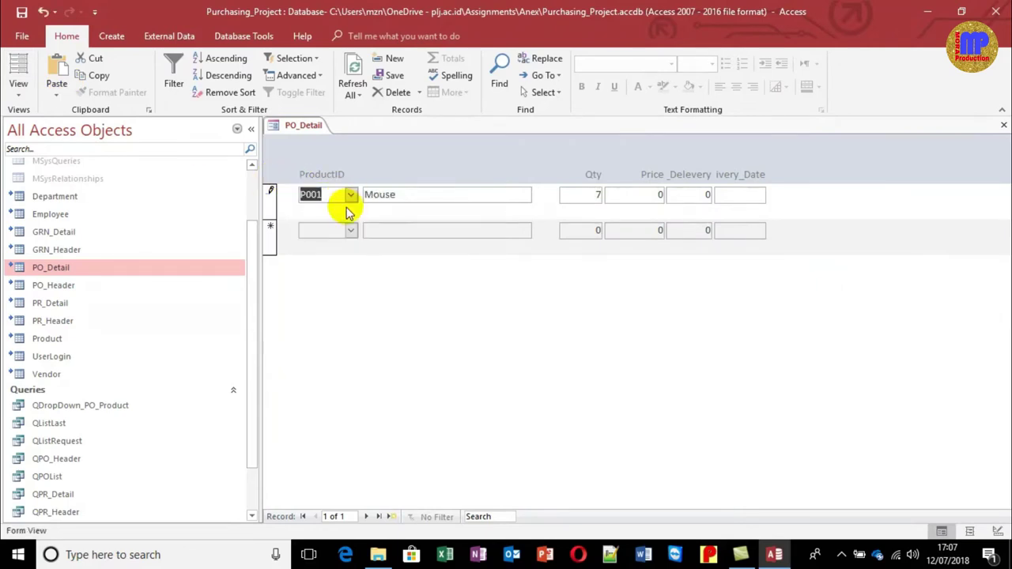
click(350, 195)
click(351, 226)
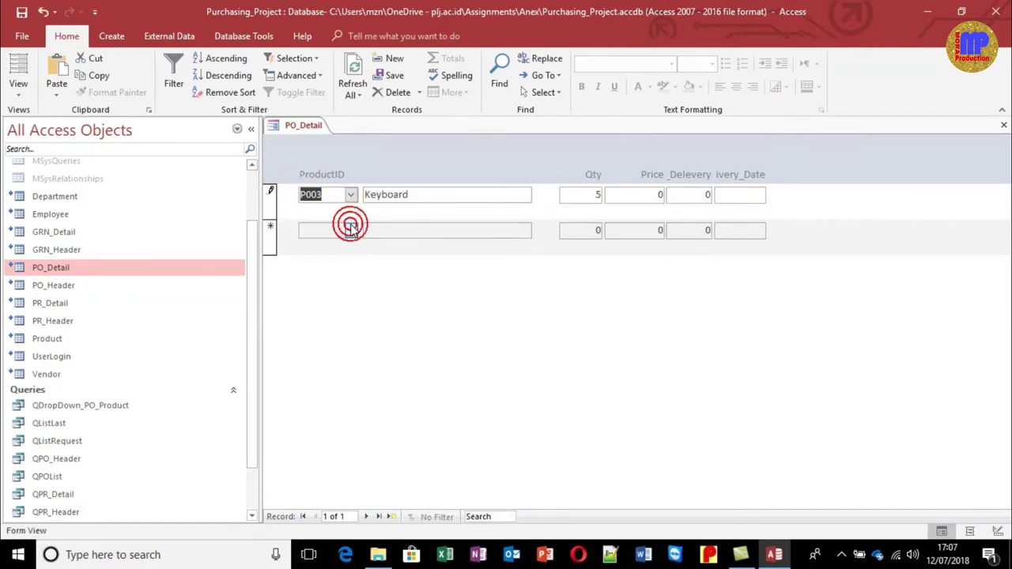
click(351, 194)
click(346, 239)
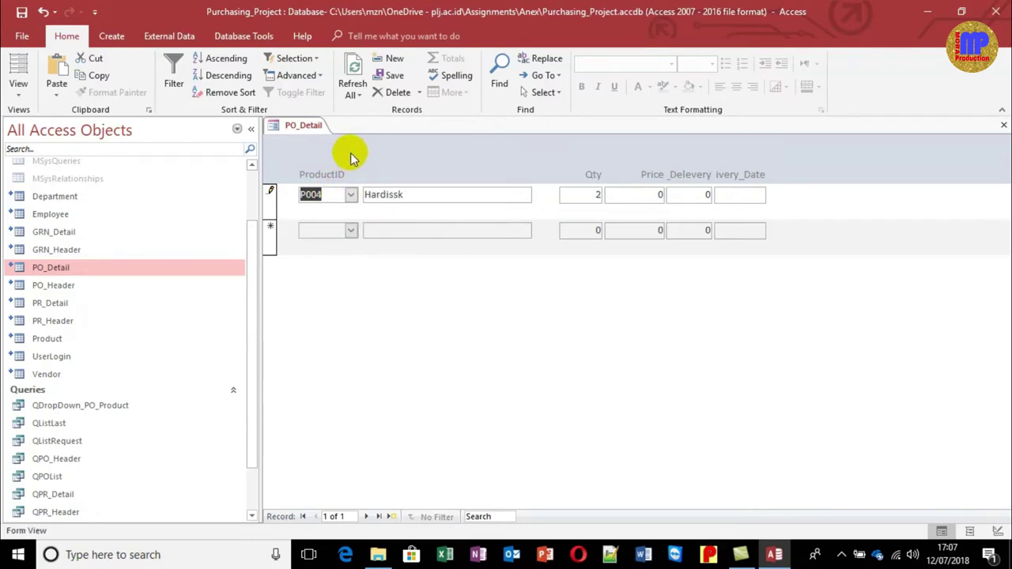
key(Tab)
click(591, 199)
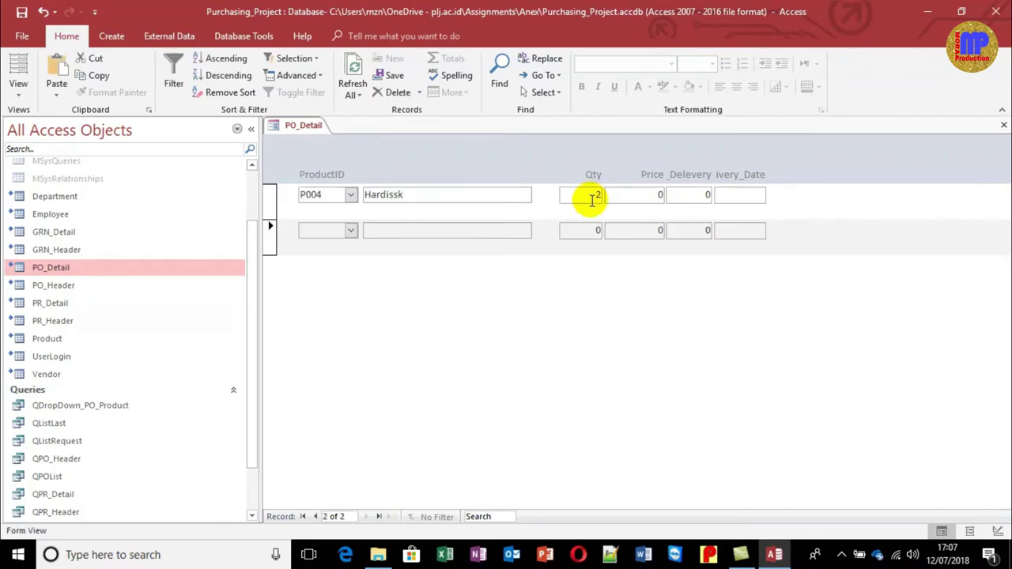
double_click(600, 196)
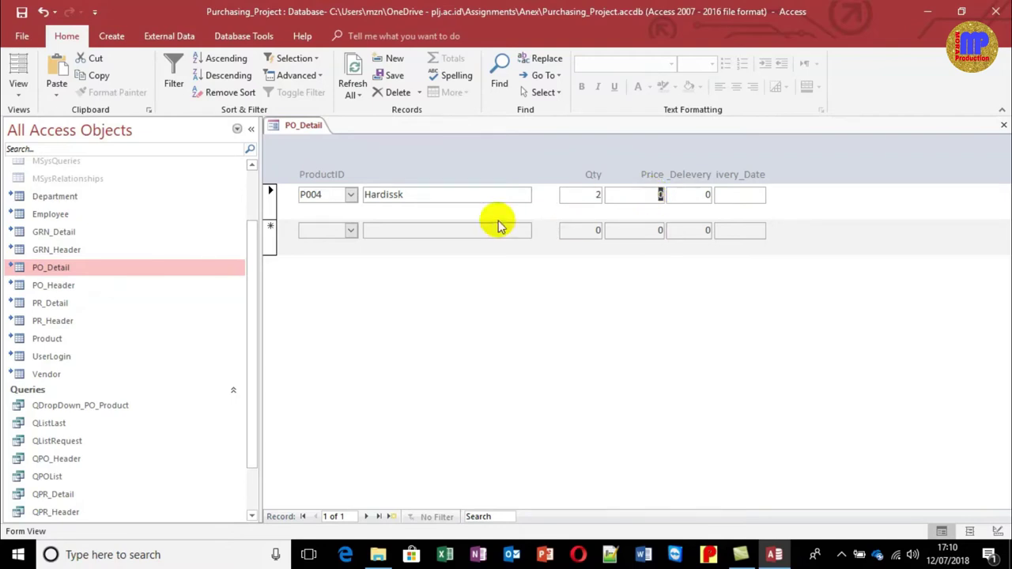
Return the PO_Detail form to Design view and close the Property Sheet
click(18, 88)
click(37, 186)
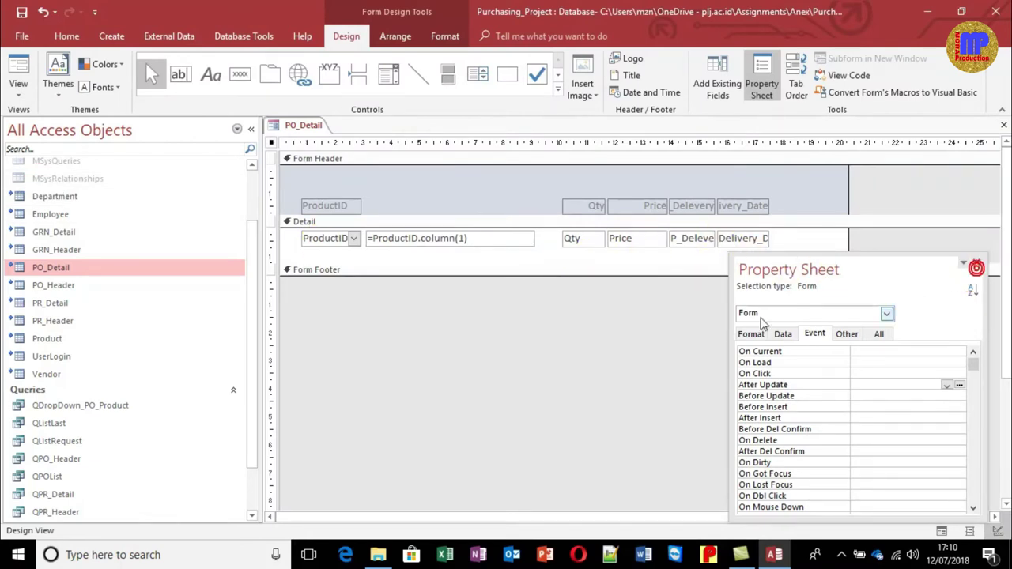
click(977, 263)
Move and widen the P_Delevery and Delivery_Date columns to fit their headings, and check the layout in Form view
drag(700, 316, 752, 180)
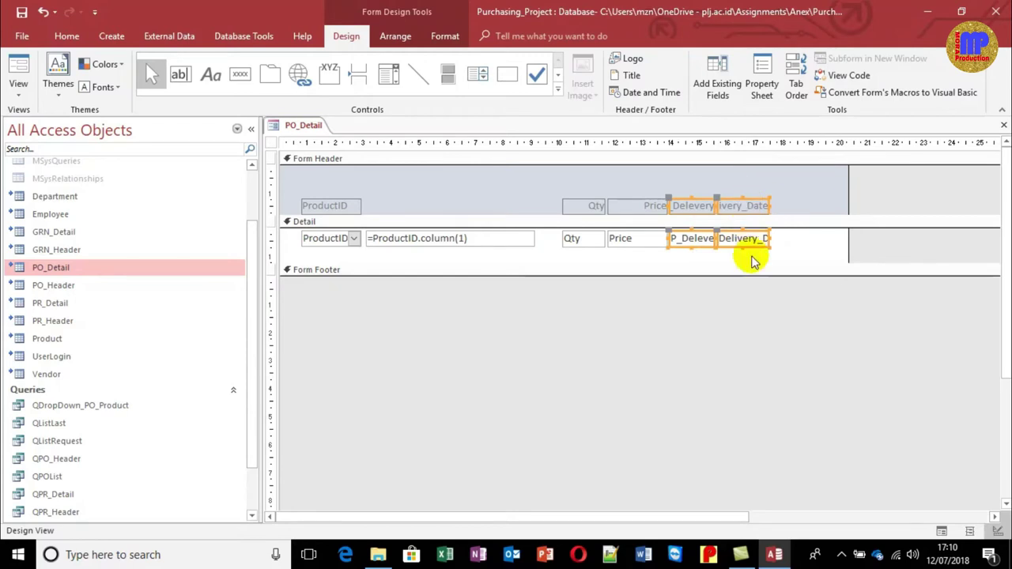
drag(754, 251, 779, 247)
drag(742, 322, 685, 204)
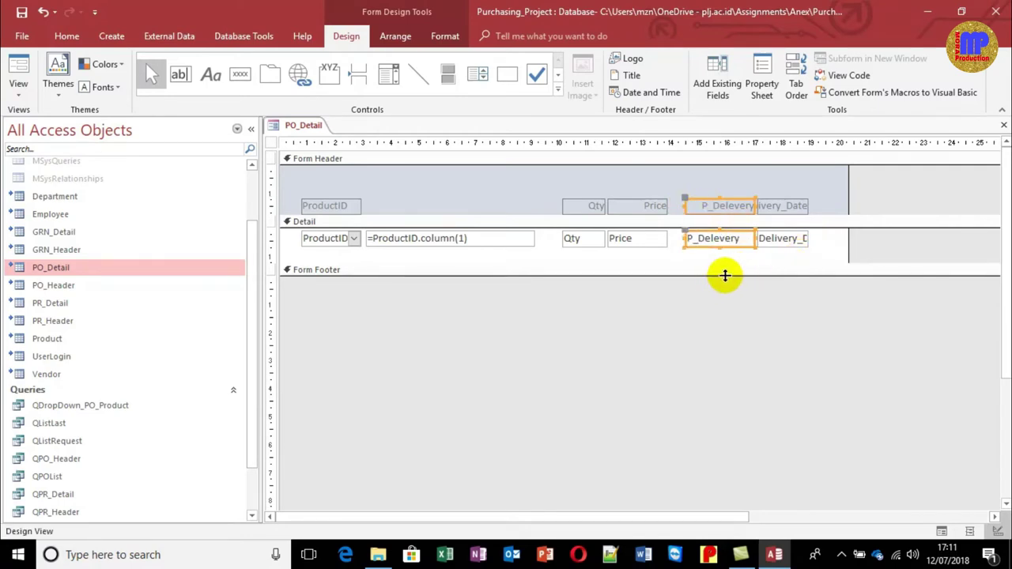
drag(785, 282, 840, 203)
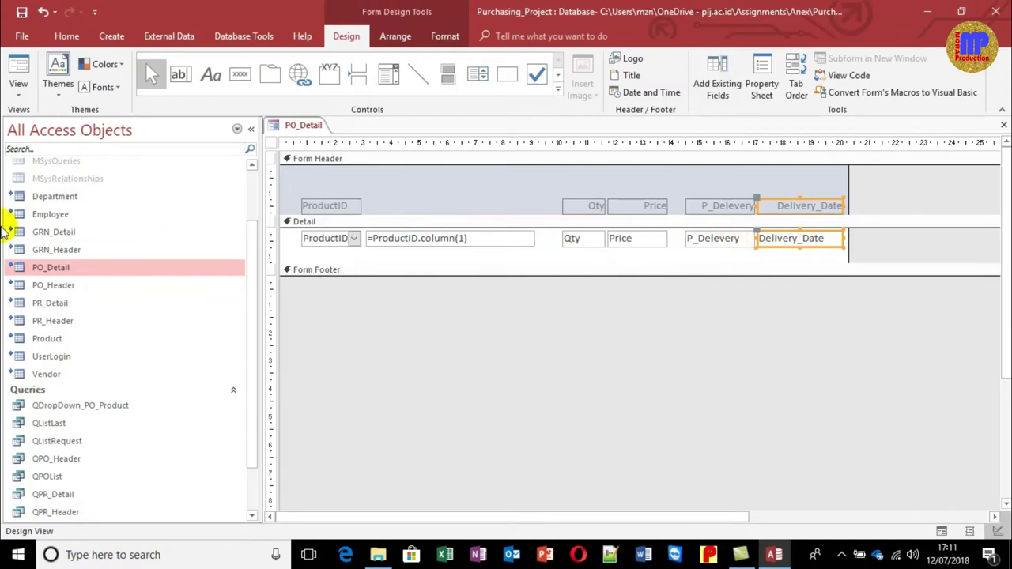
click(18, 71)
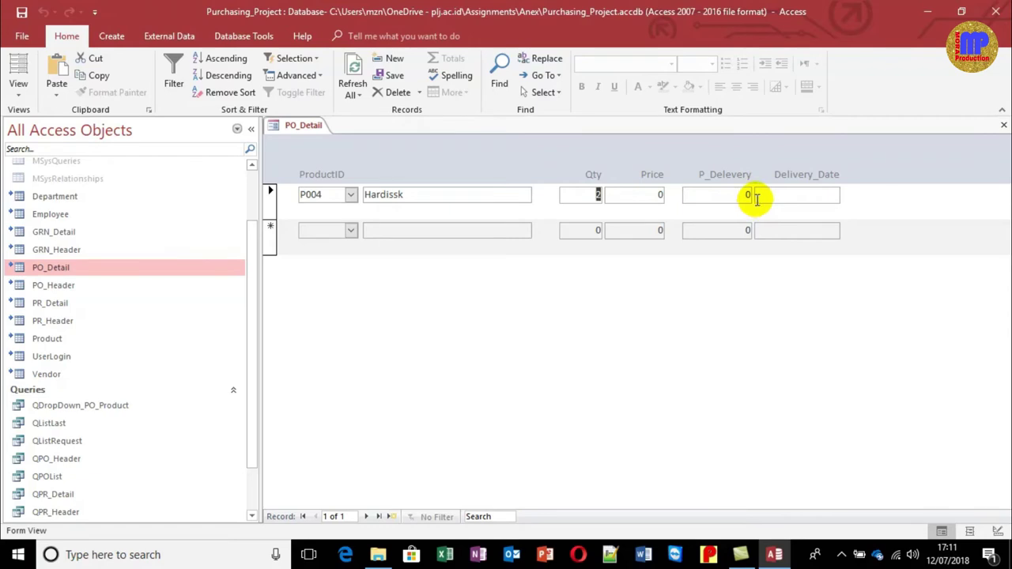
click(19, 98)
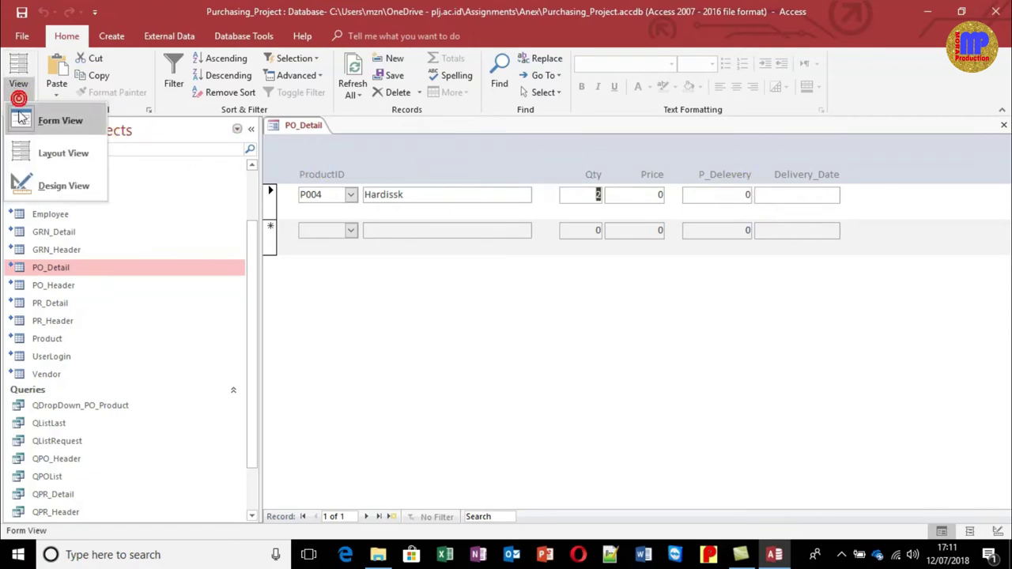
click(36, 183)
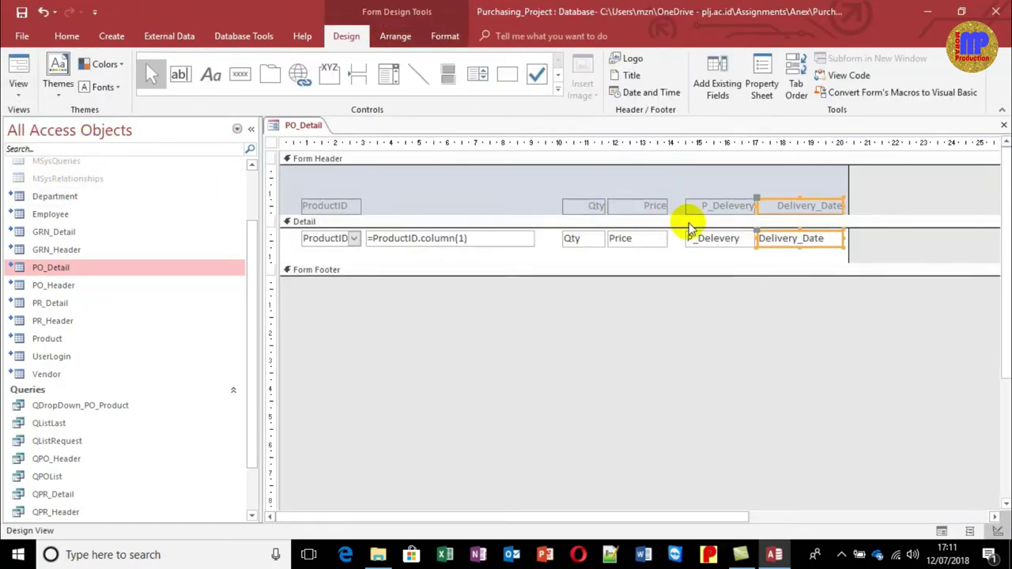
Delete the P_Delevery and Delivery_Date text boxes with their labels, and widen the Price text box and label
drag(718, 318, 829, 184)
click(829, 182)
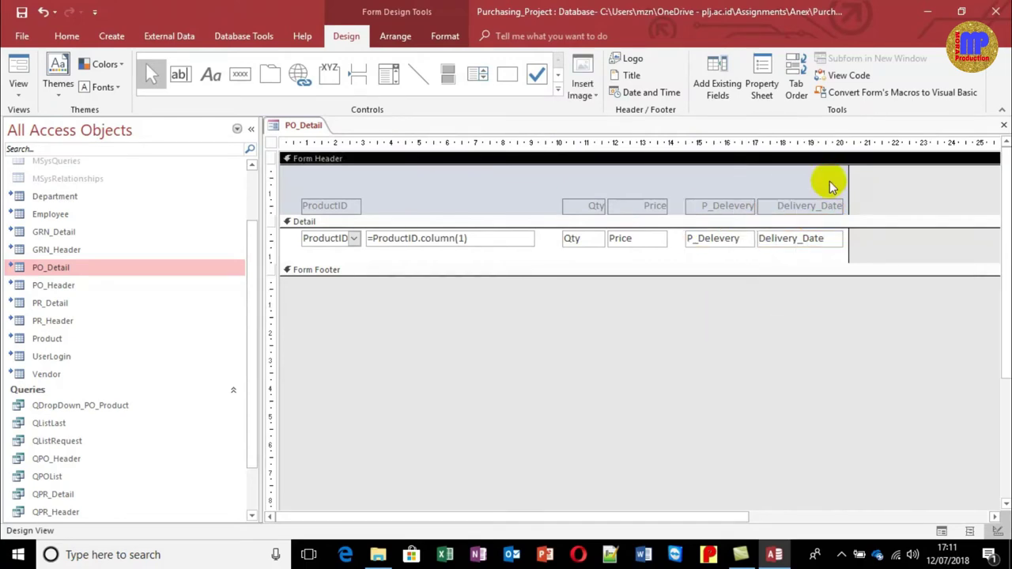
mouse_move(740, 333)
mouse_down()
mouse_move(750, 333)
mouse_move(806, 176)
mouse_move(815, 182)
mouse_up()
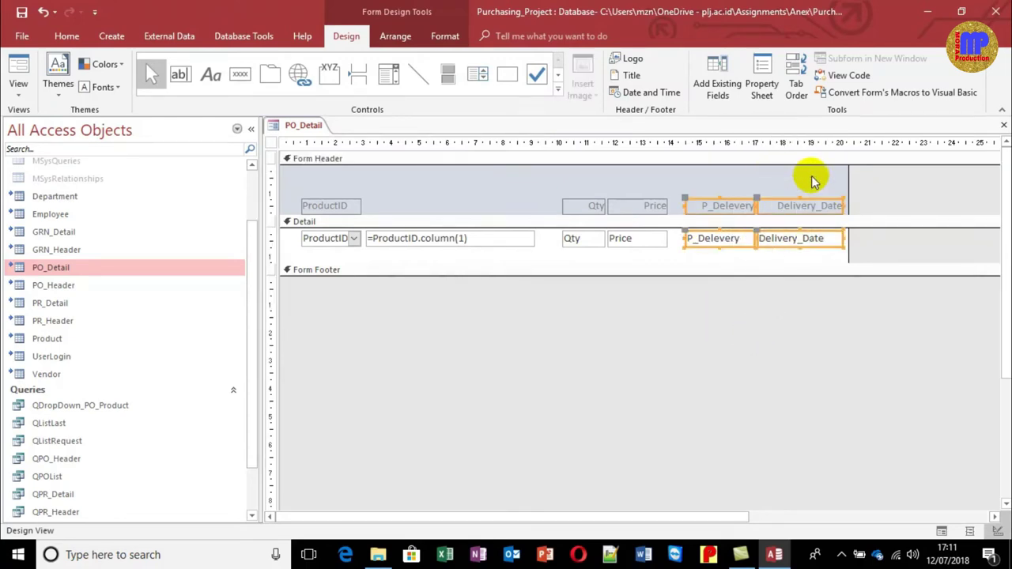
key(Delete)
drag(651, 310, 719, 205)
Duplicate the =ProductID.column(1) text box and place the copy just after Price in the Detail section
click(494, 237)
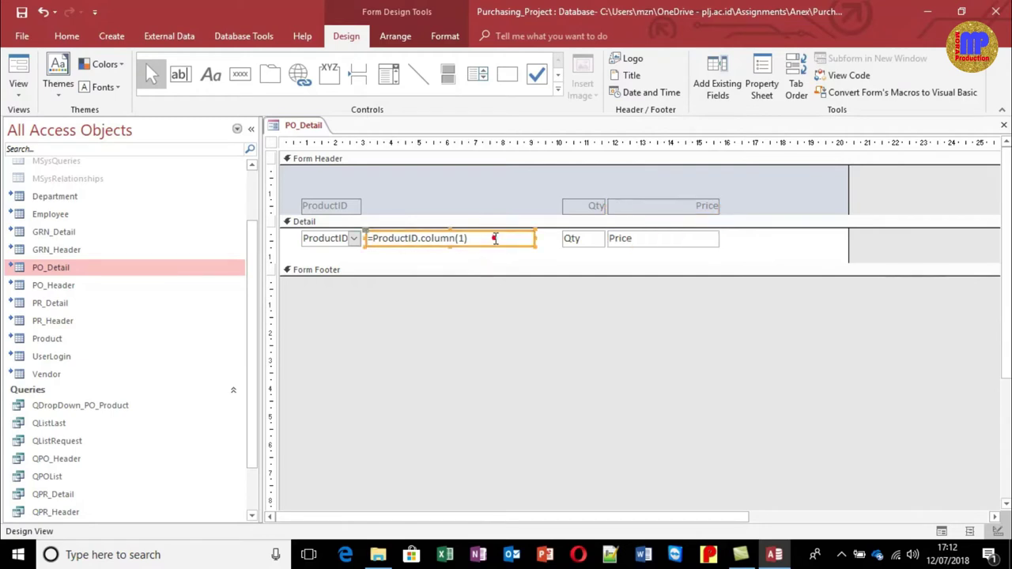
key(ctrl+c)
key(ctrl+v)
click(496, 316)
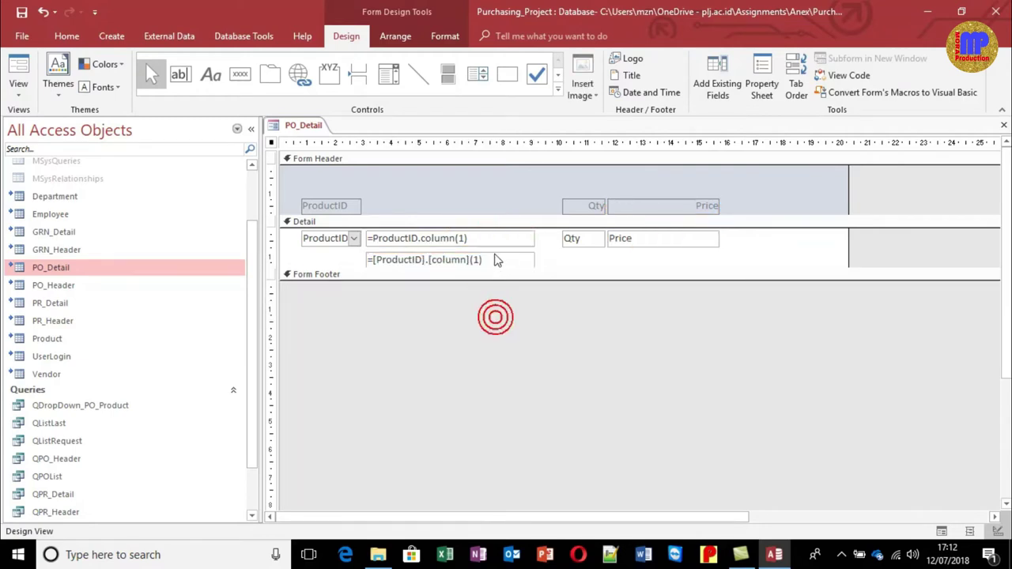
drag(488, 261, 843, 234)
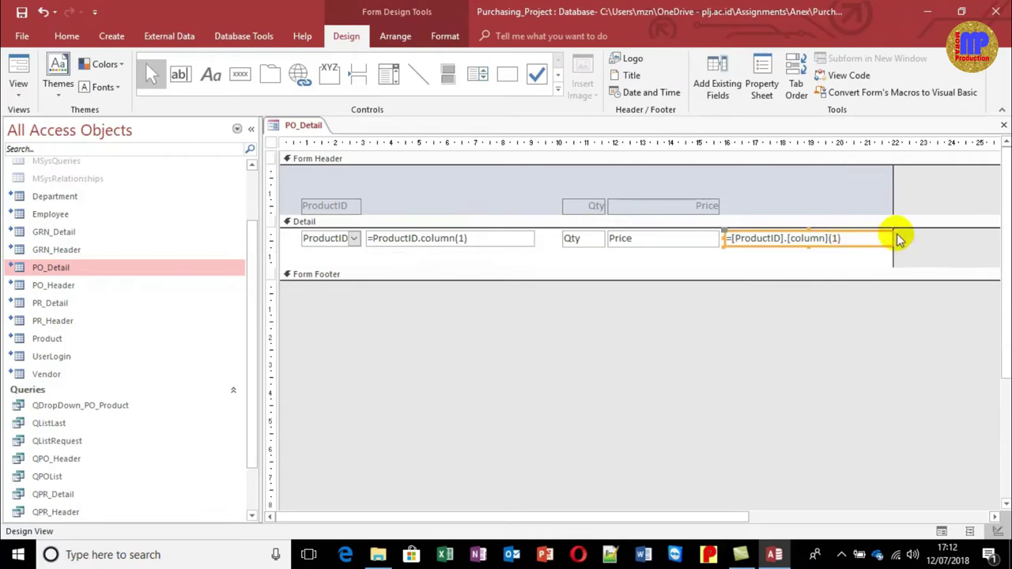
Widen the form slightly and narrow the copied text box beside Price
click(881, 251)
click(881, 243)
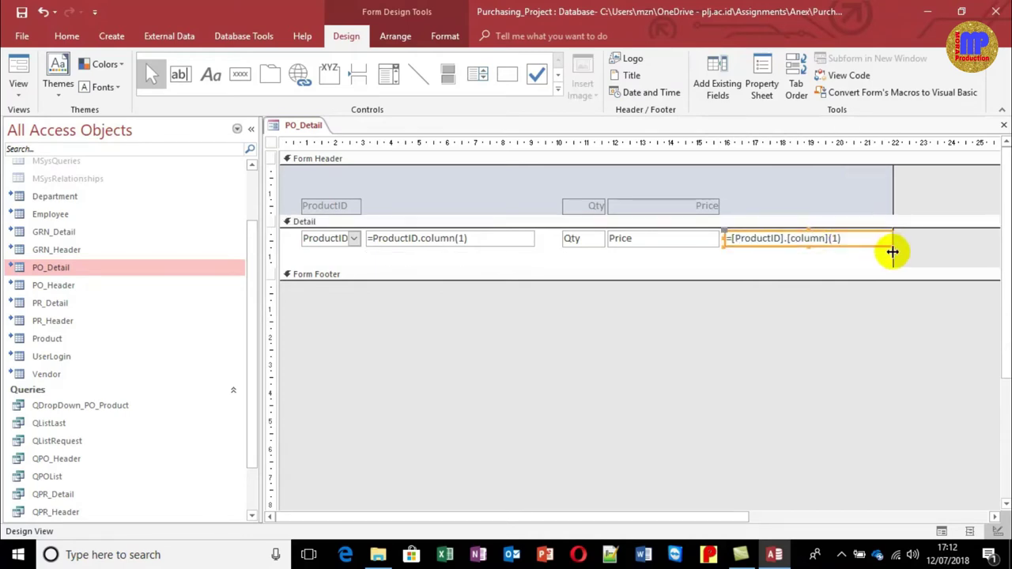
drag(893, 253, 904, 253)
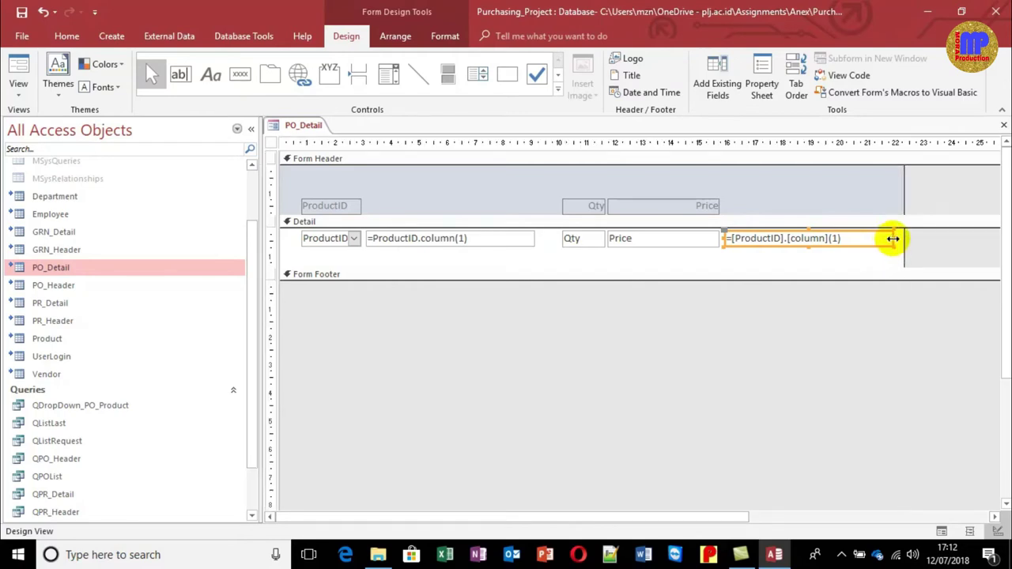
click(893, 238)
click(823, 240)
click(805, 241)
click(817, 241)
click(818, 245)
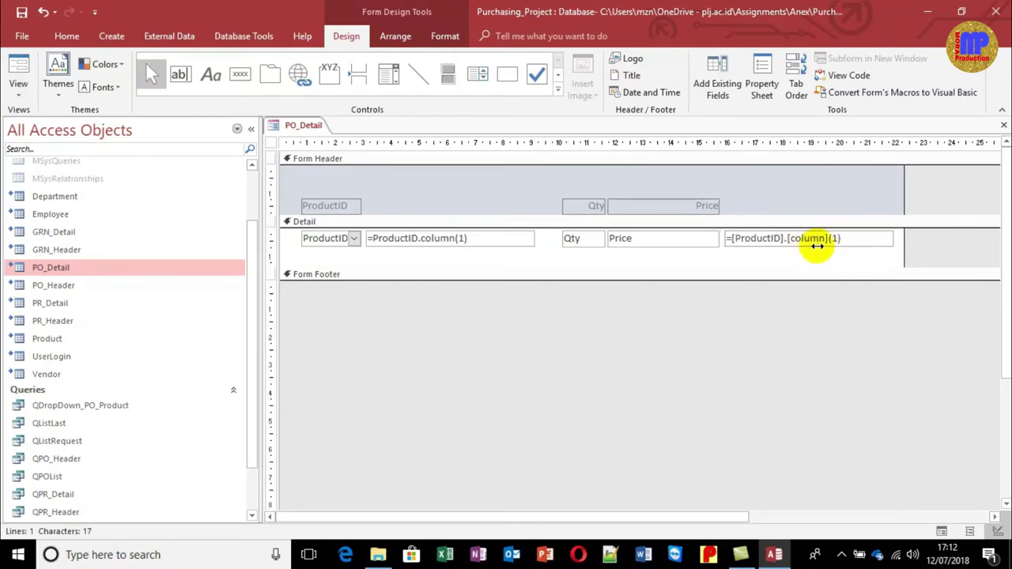
Open the properties of the copied text box and name it TTotal
right_click(761, 247)
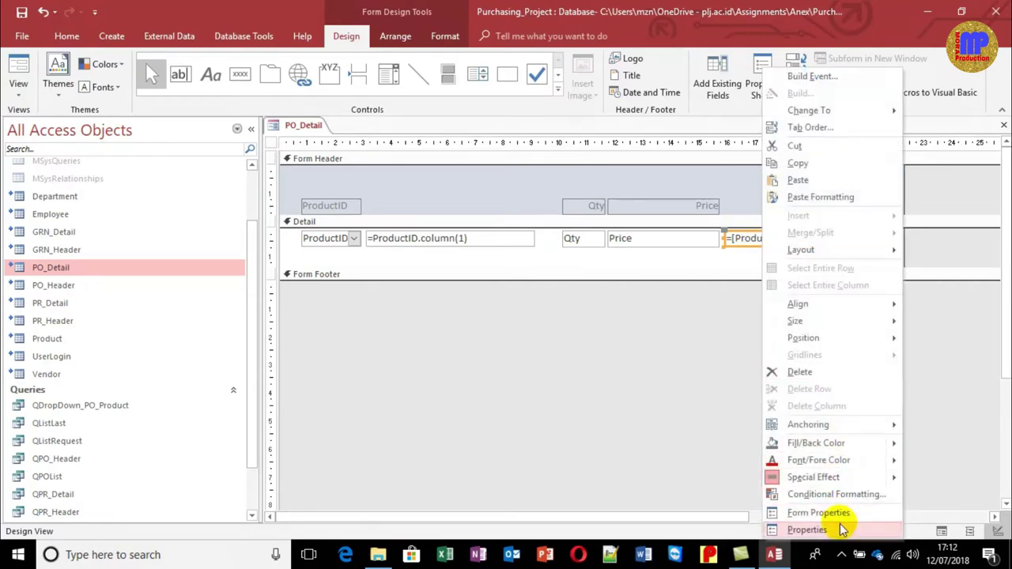
click(841, 532)
click(783, 334)
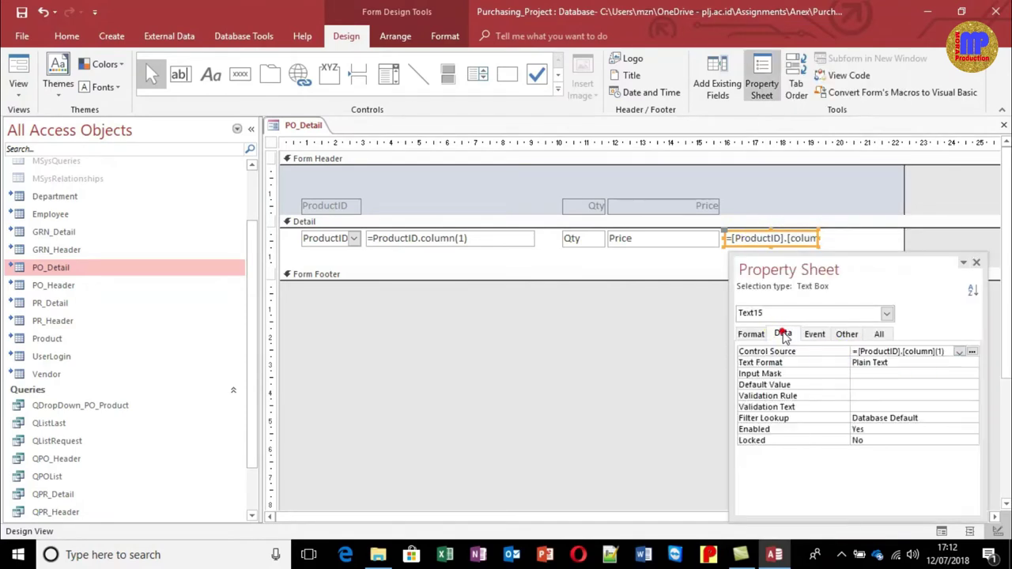
click(846, 333)
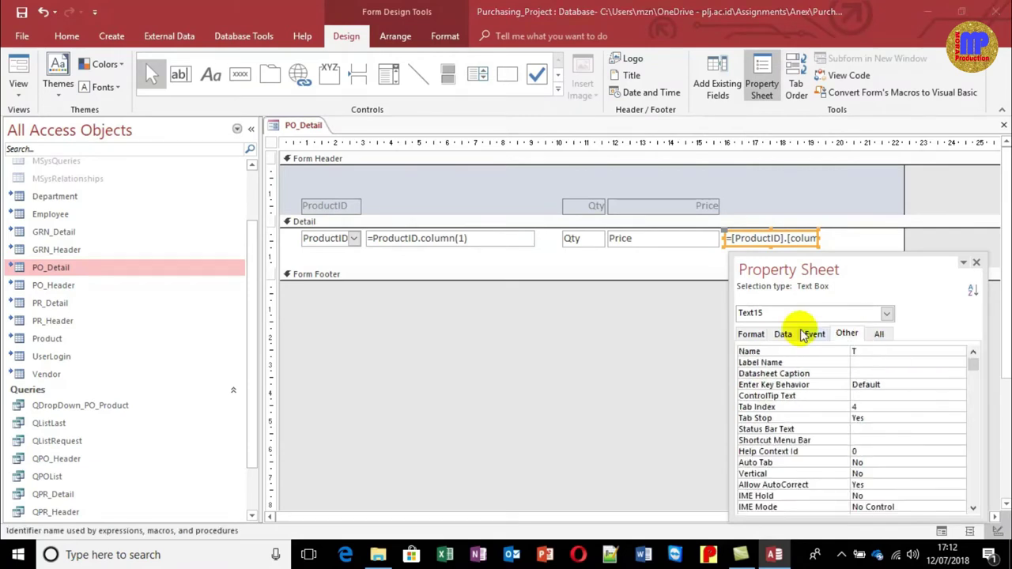
text(TTotal)
key(Return)
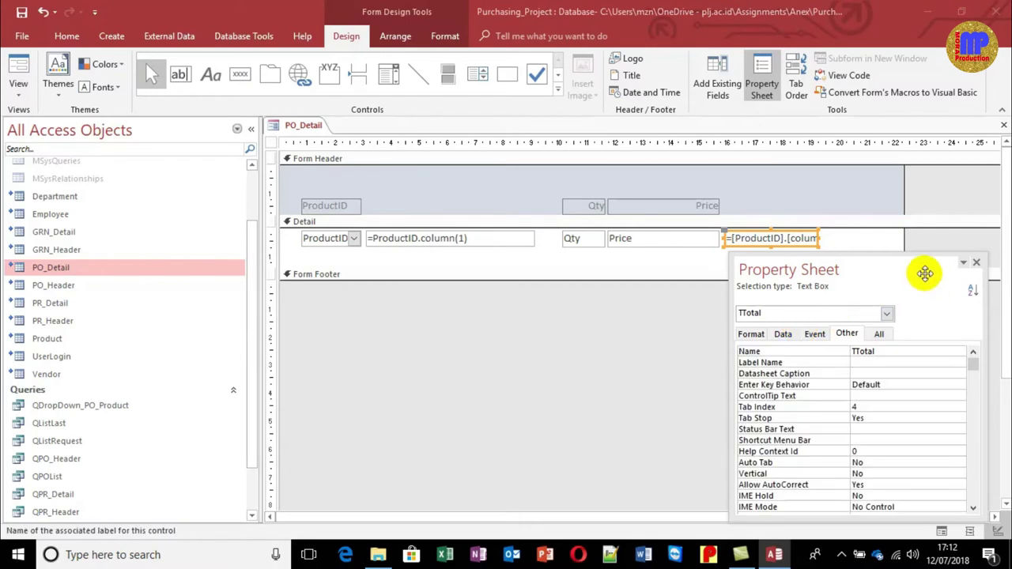
Set the TTotal text box's control source to =qty*[Price] and close its properties
click(784, 334)
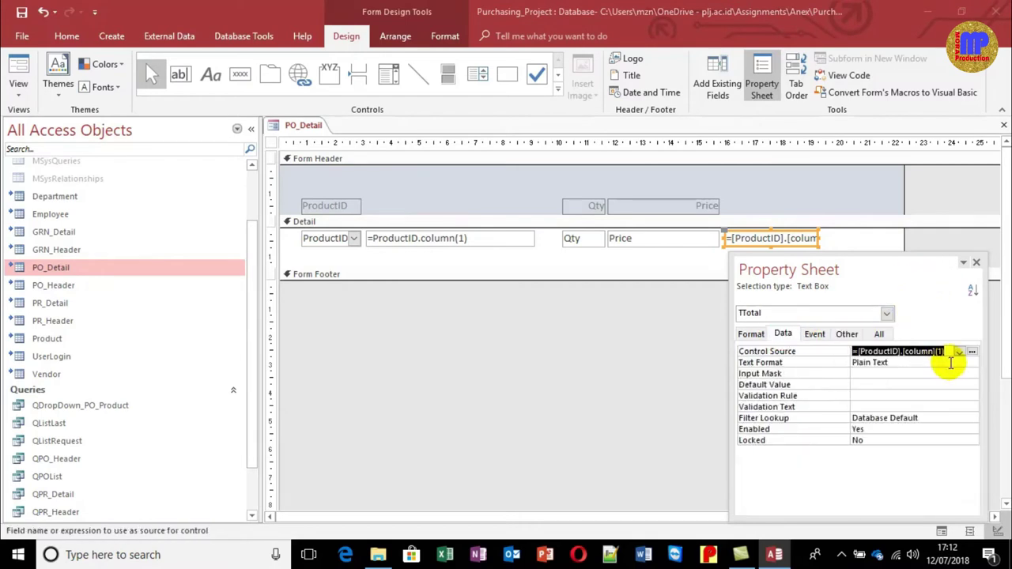
key(Delete)
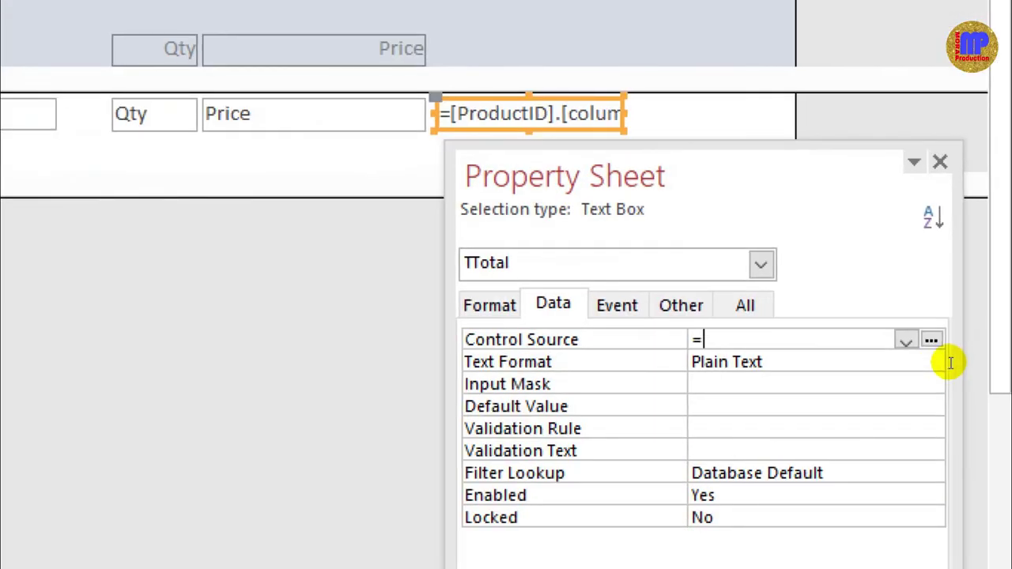
text(qty&)
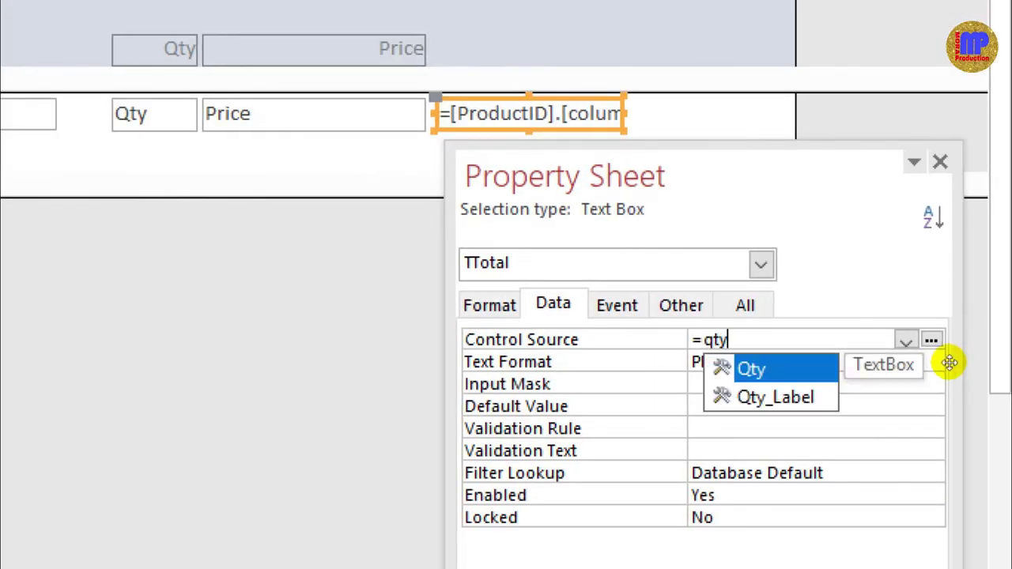
text(Price)
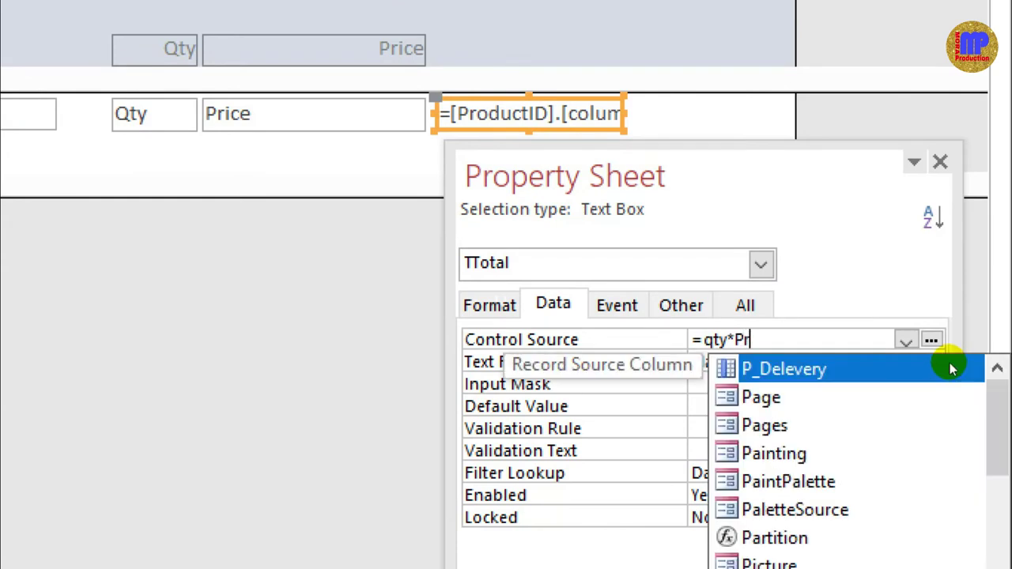
key(Tab)
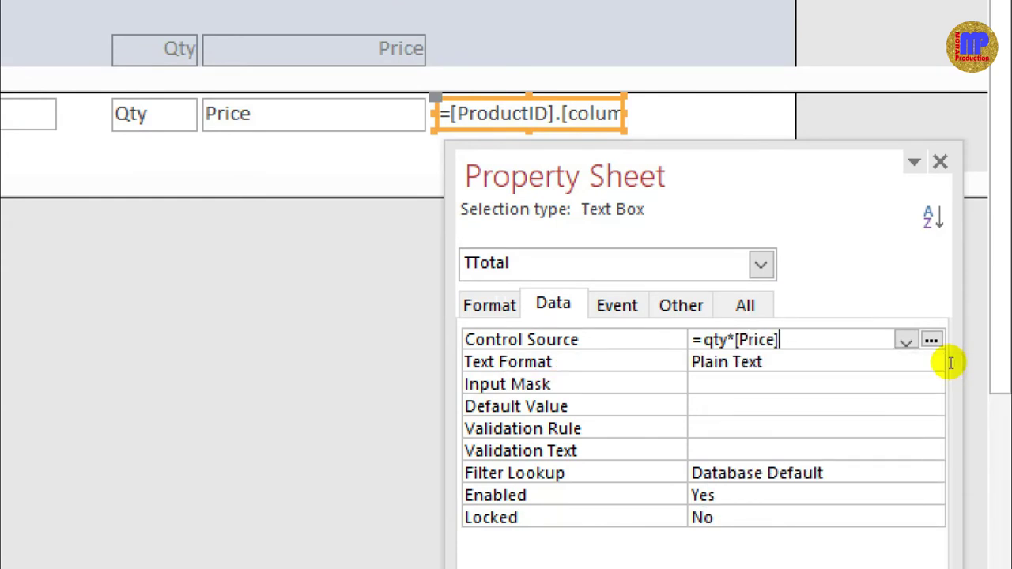
key(Return)
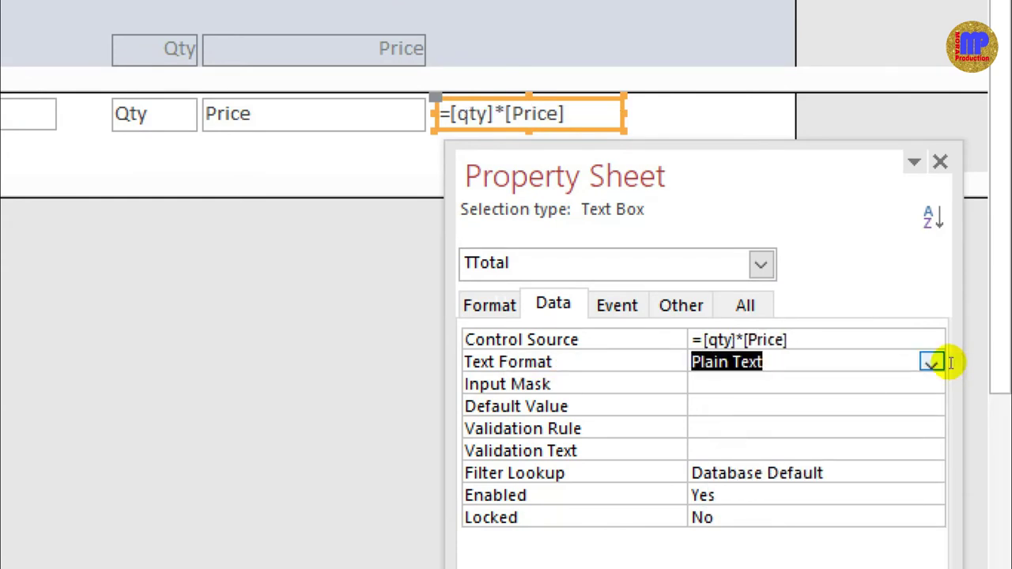
click(940, 162)
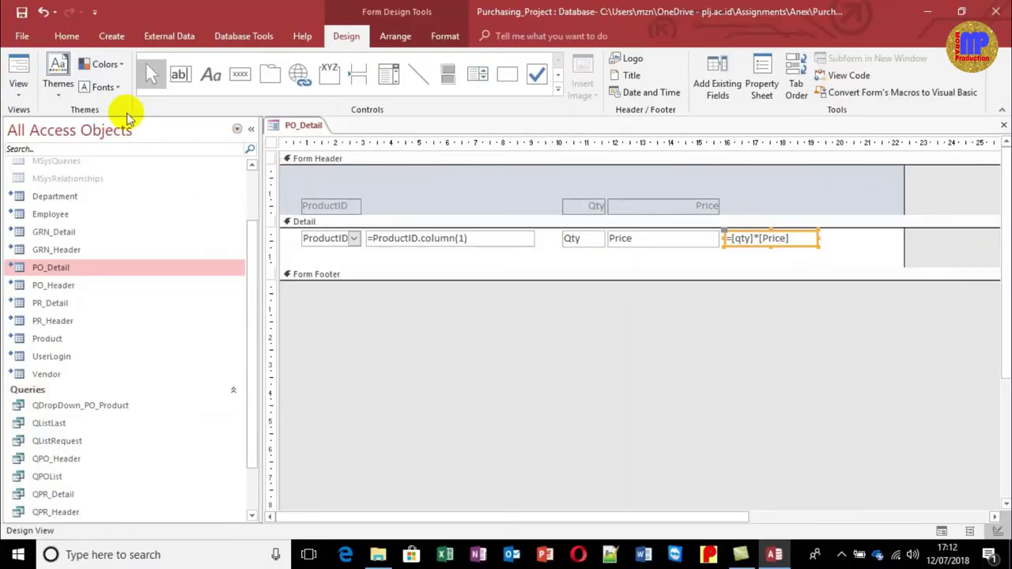
Show the form in Form View and enter a price of 10000 for the P004 record
click(18, 75)
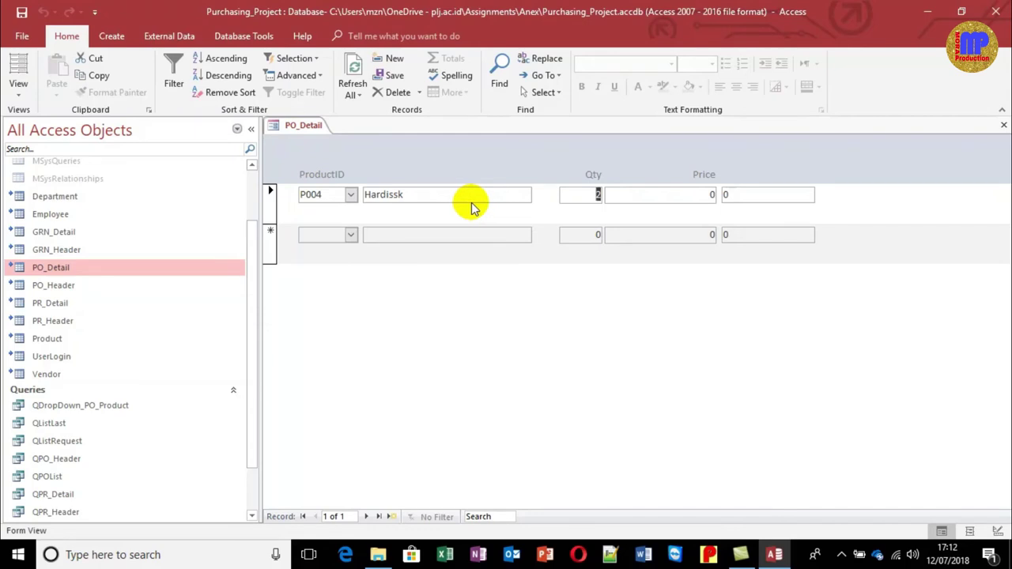
text(10000)
key(Tab)
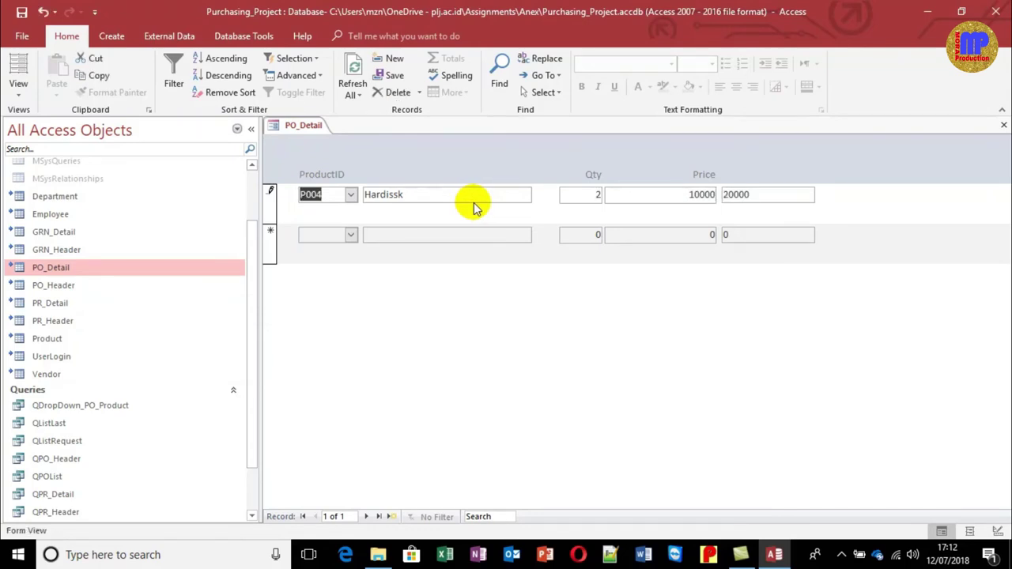
In Design View, set the number format of both Price and TTotal to Standard, and check the result in Form View
click(18, 91)
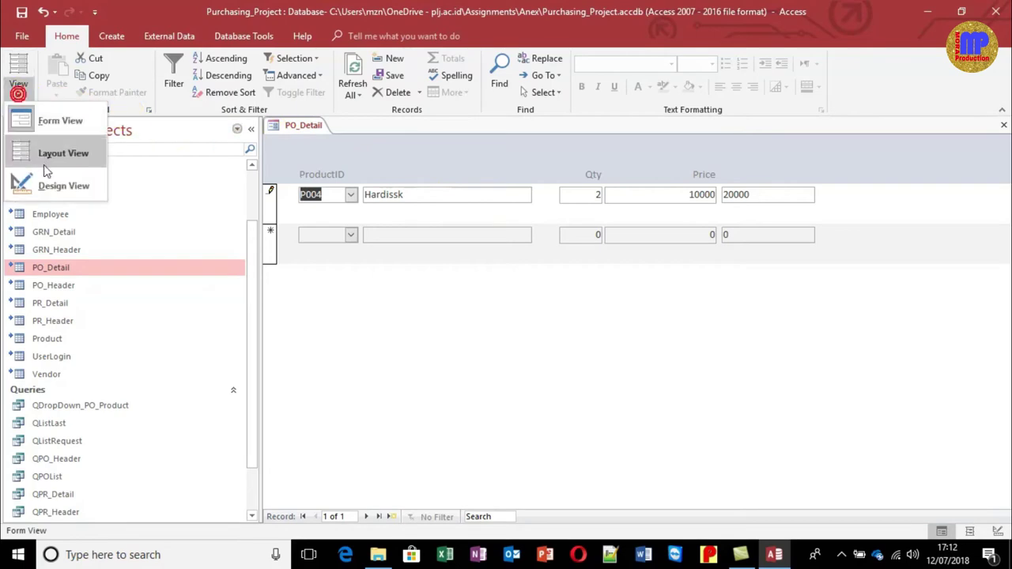
click(51, 185)
click(676, 239)
shift+click(733, 239)
right_click(734, 239)
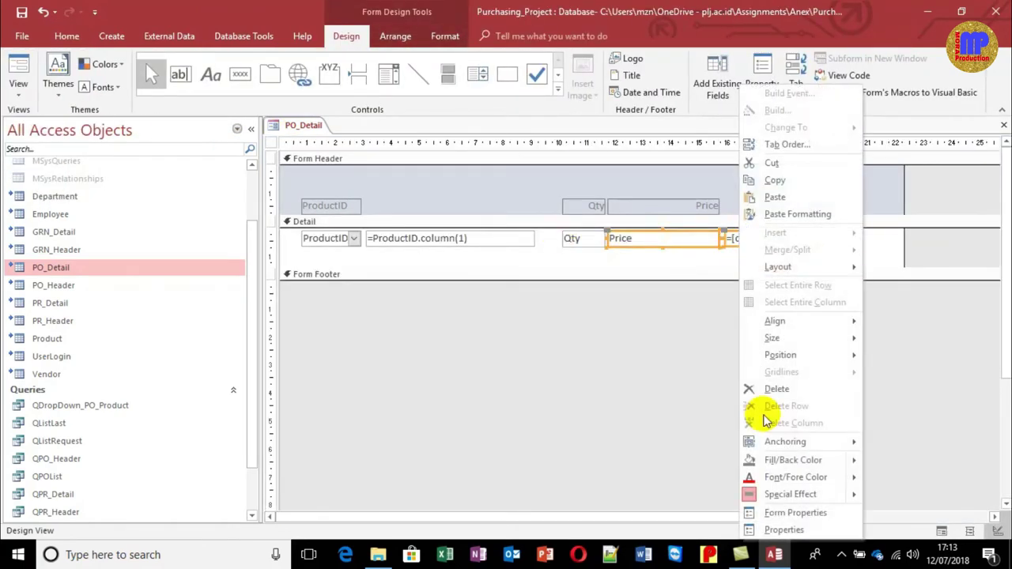
click(785, 532)
click(751, 333)
click(859, 353)
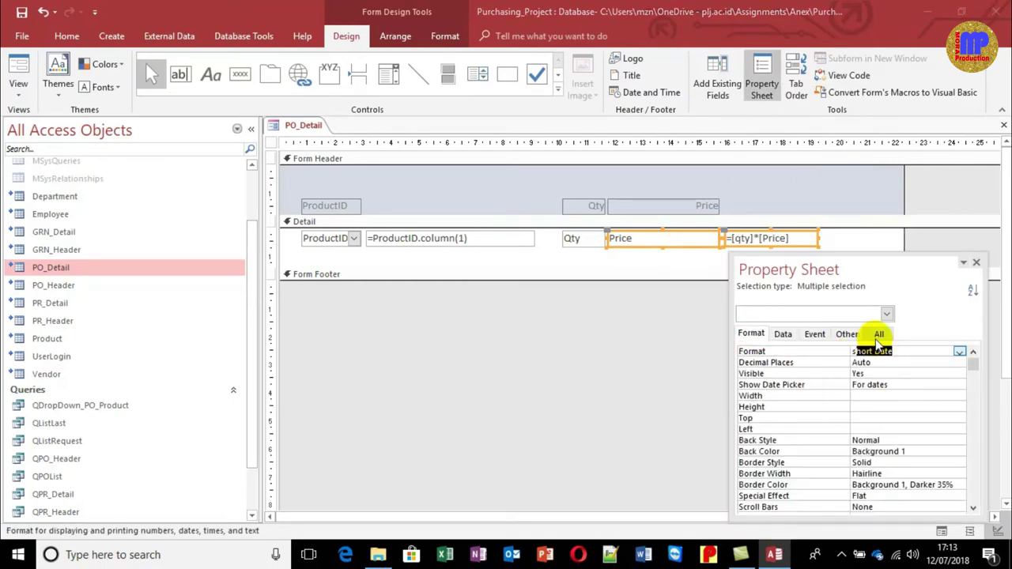
text(standard)
key(Return)
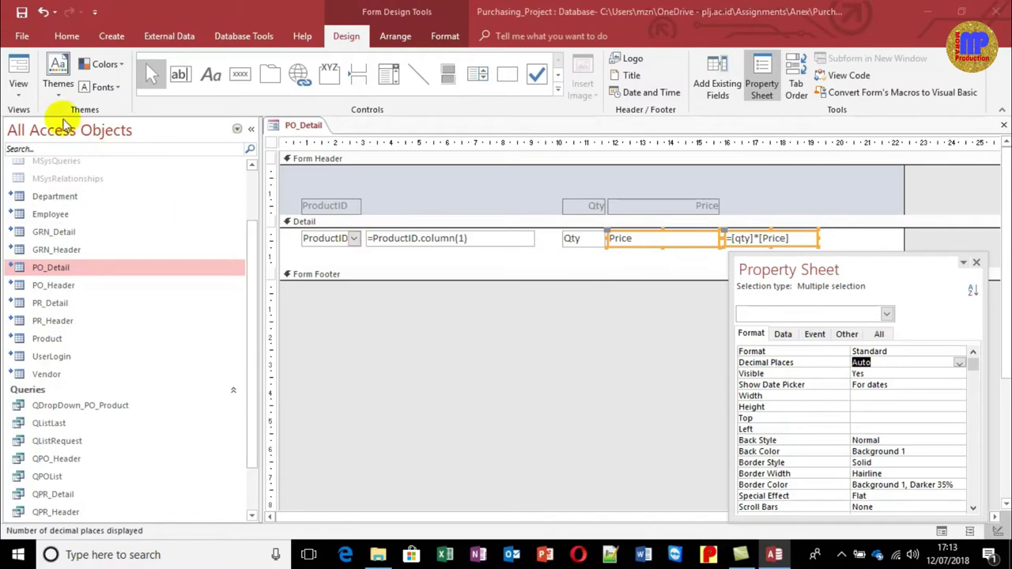
click(27, 73)
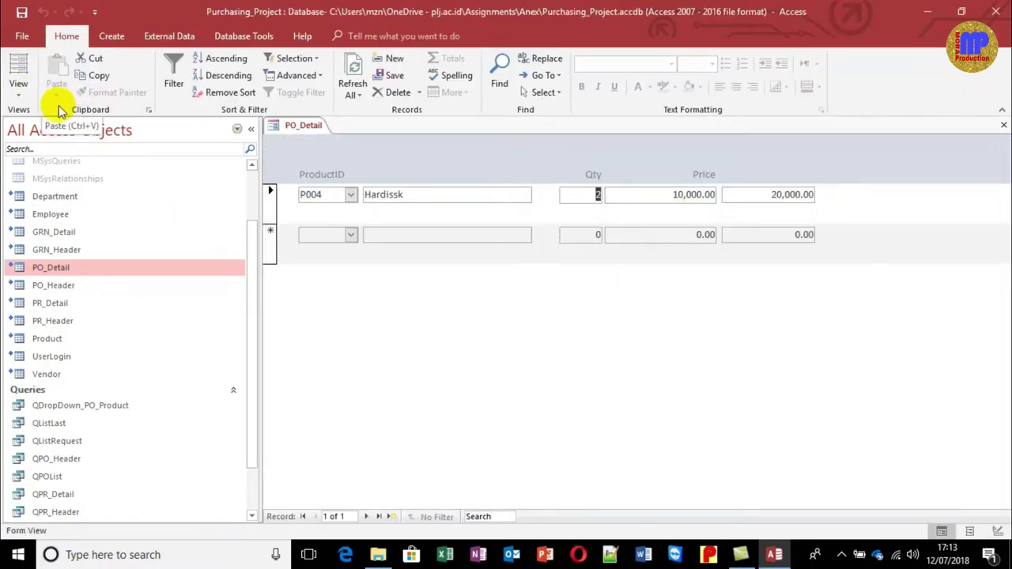
Return to Design View and reduce the height of the Detail section to fit its row of controls
click(18, 87)
click(49, 187)
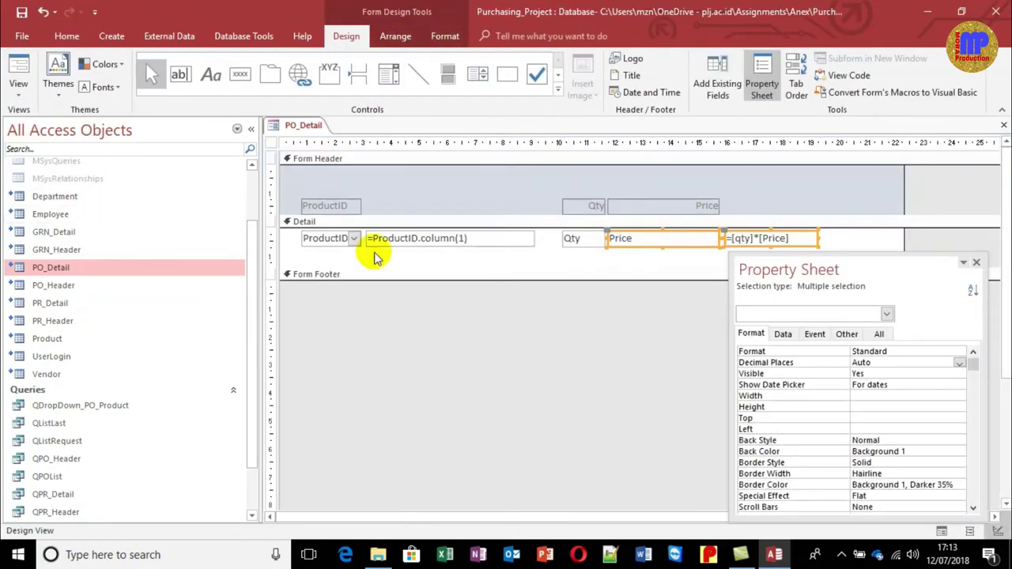
drag(397, 269, 398, 250)
Duplicate the ProductID header label and place the copy, about 4.8 cm wide, above the =ProductID.column(1) text box
click(352, 205)
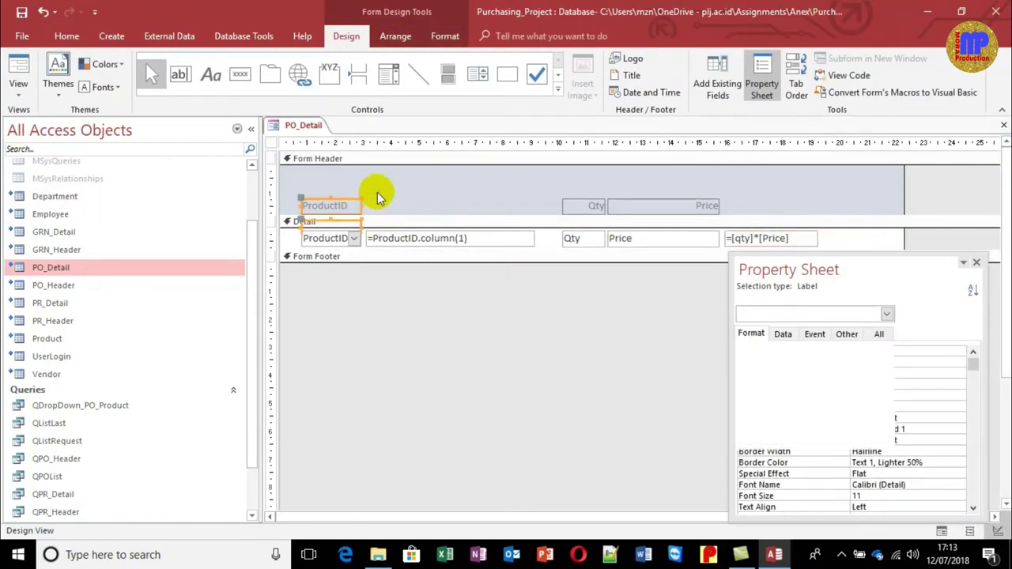
key(ctrl+c)
key(ctrl+v)
click(412, 192)
drag(343, 227, 500, 206)
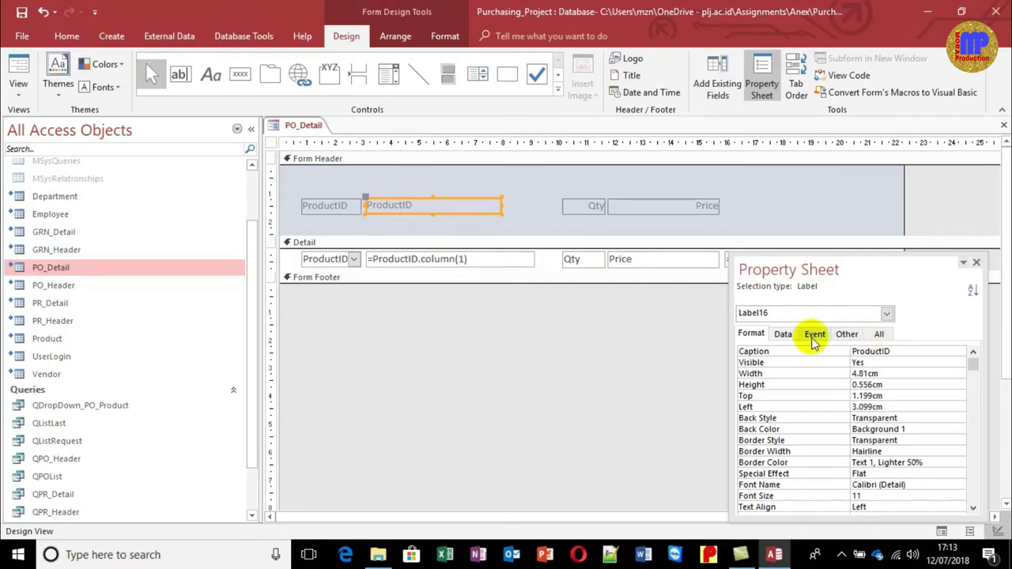
Change the copied header label's caption to Product Name
click(845, 335)
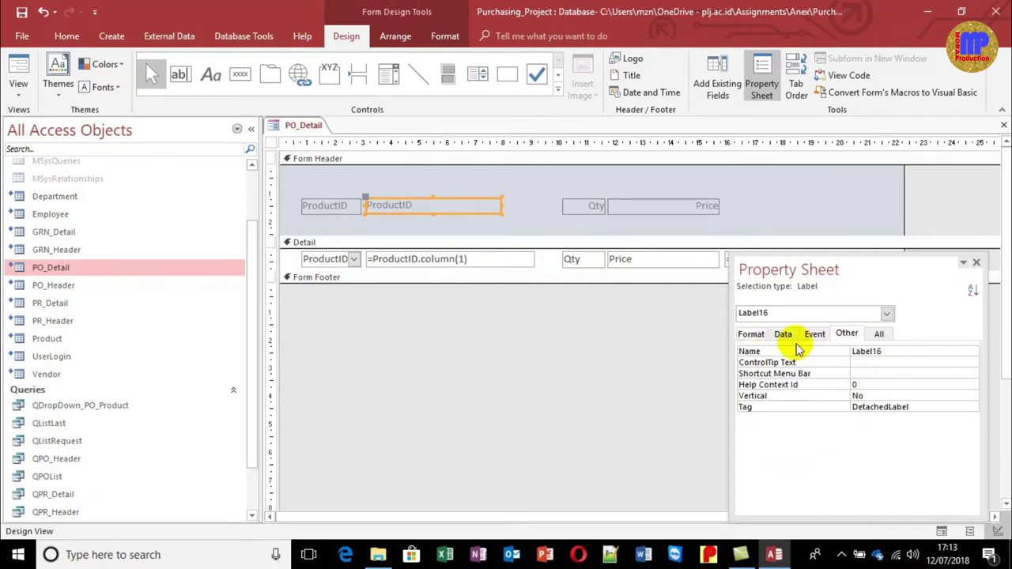
click(752, 334)
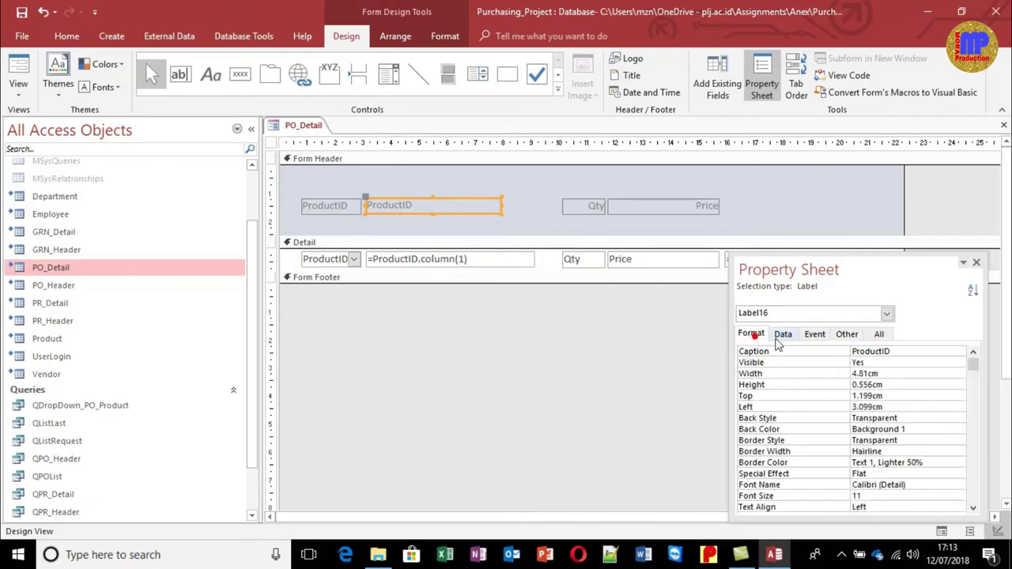
click(905, 351)
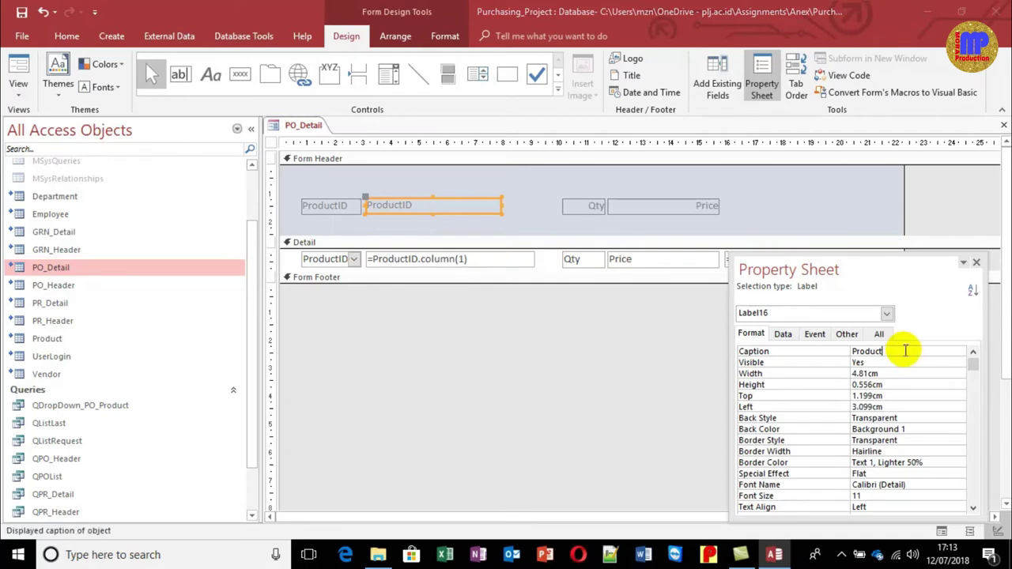
text(Name)
key(Return)
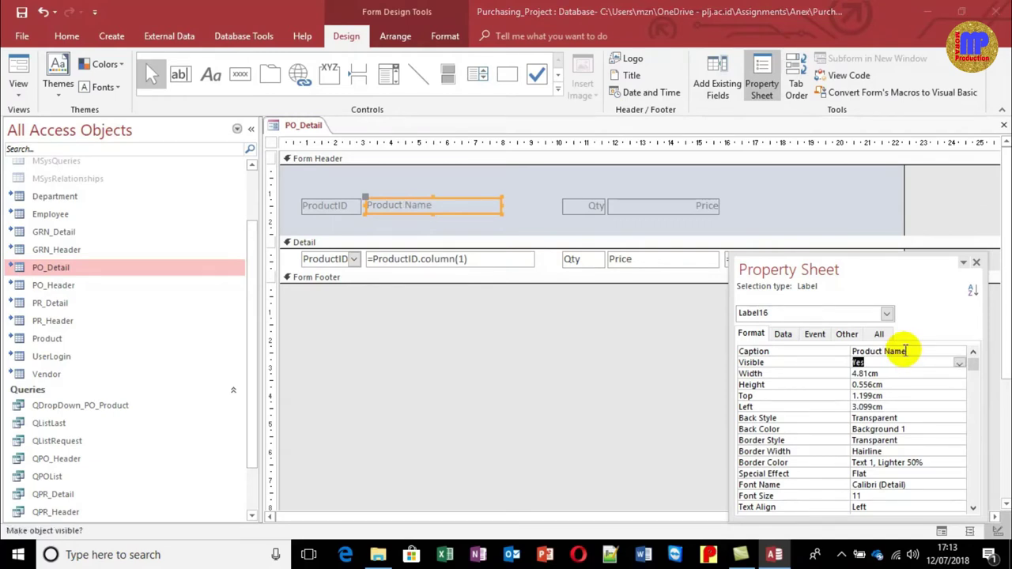
Duplicate the Price header label and place the copy directly after it, above the TTotal text box
click(708, 207)
key(ctrl+c)
click(782, 220)
key(ctrl+v)
drag(705, 227, 818, 203)
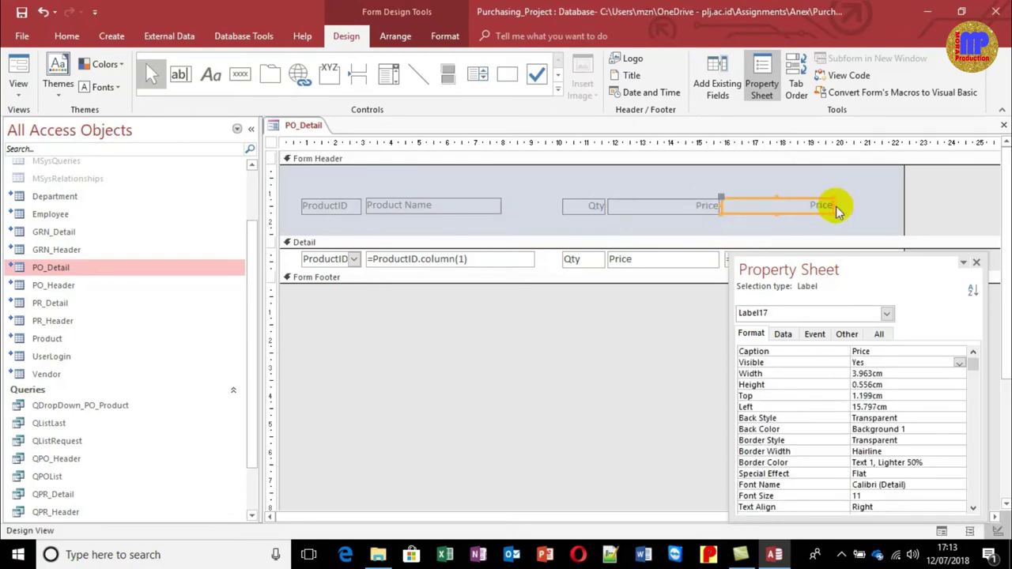
Narrow the copied Price label to about 3.4 cm and set its caption to Total
double_click(911, 274)
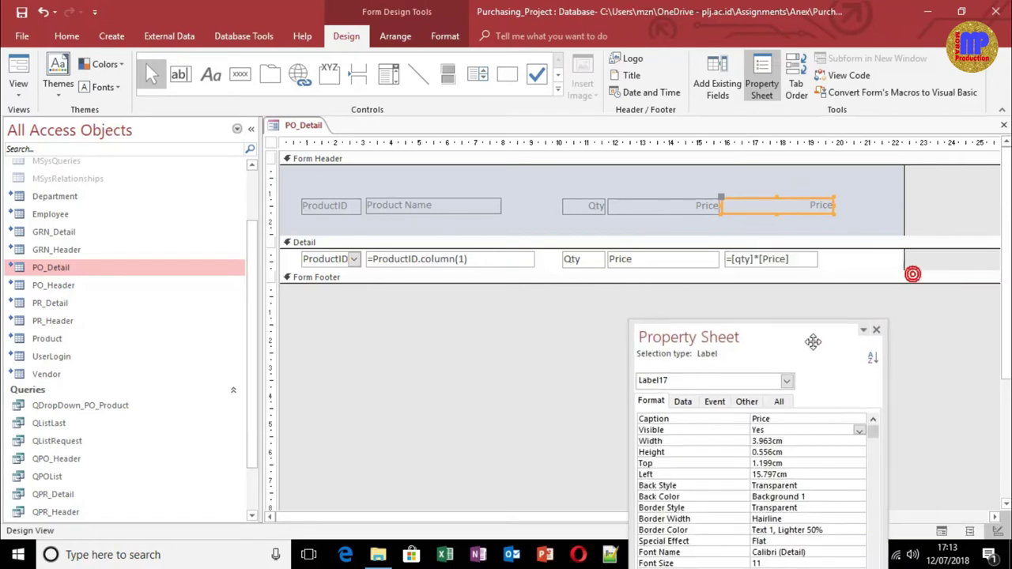
click(832, 206)
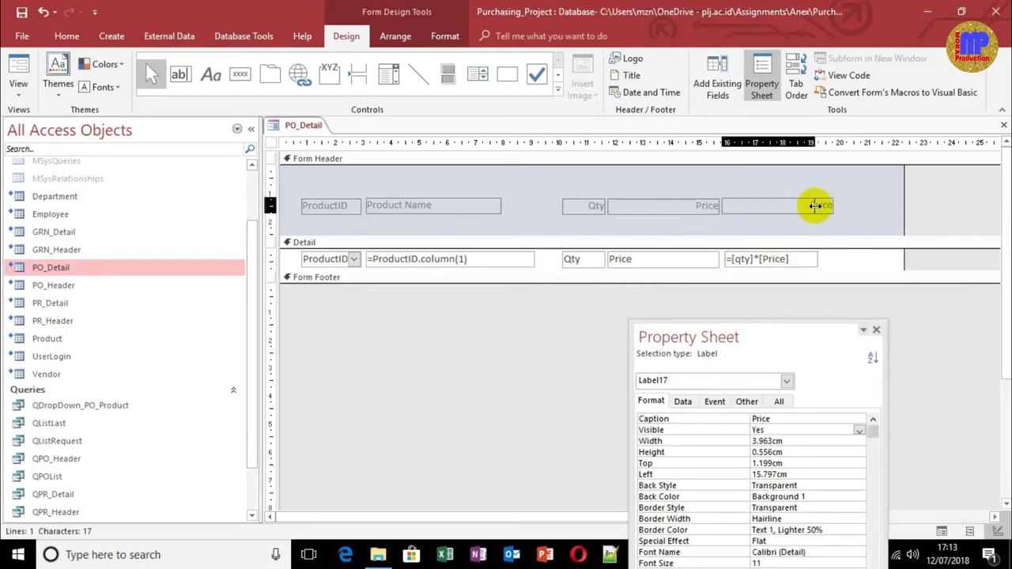
click(771, 419)
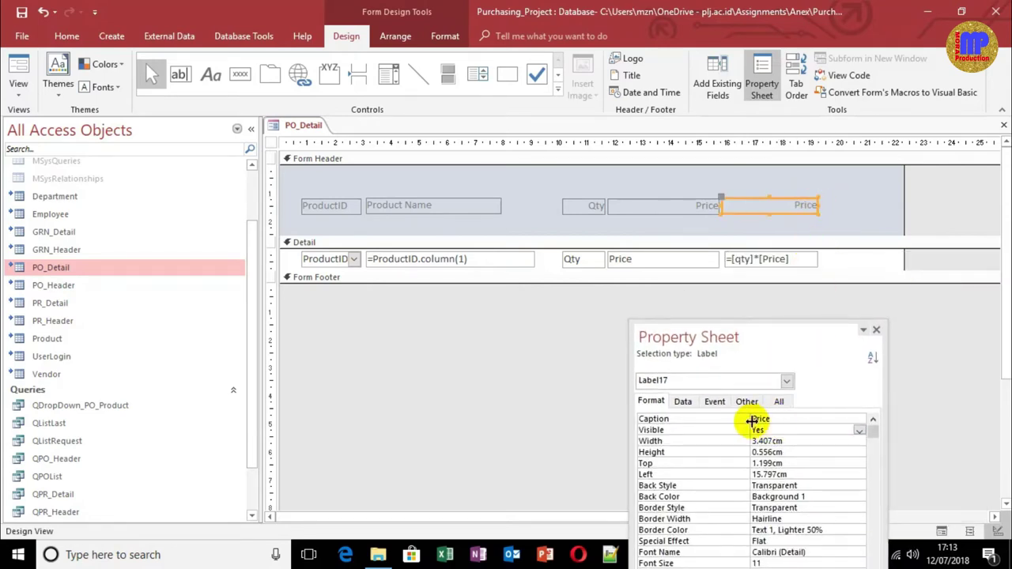
text(Total)
key(Return)
Narrow the form to just past the Total label and expand the Form Footer section to make room for a control
drag(904, 199, 829, 196)
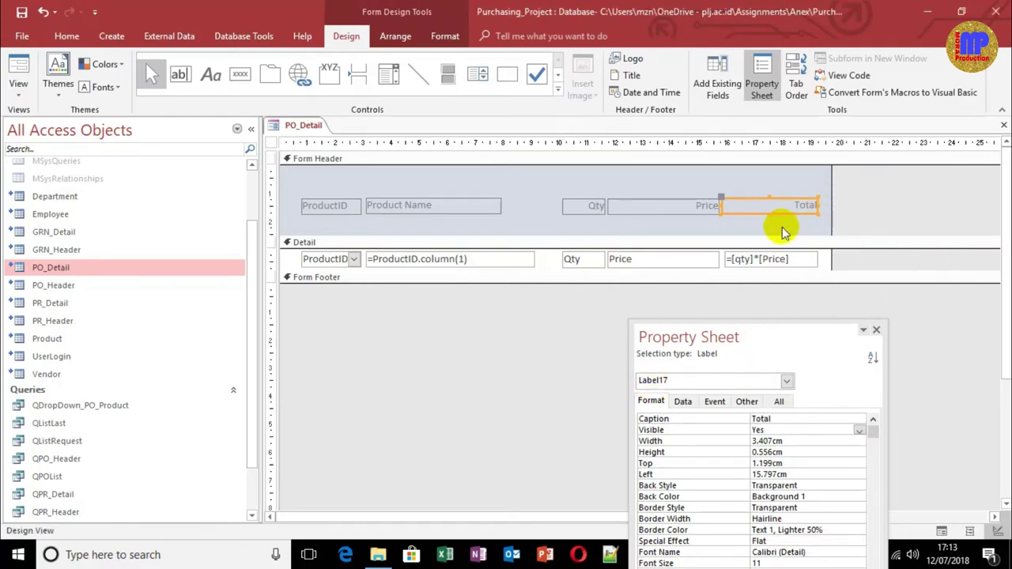
drag(711, 284, 716, 302)
drag(736, 337, 595, 371)
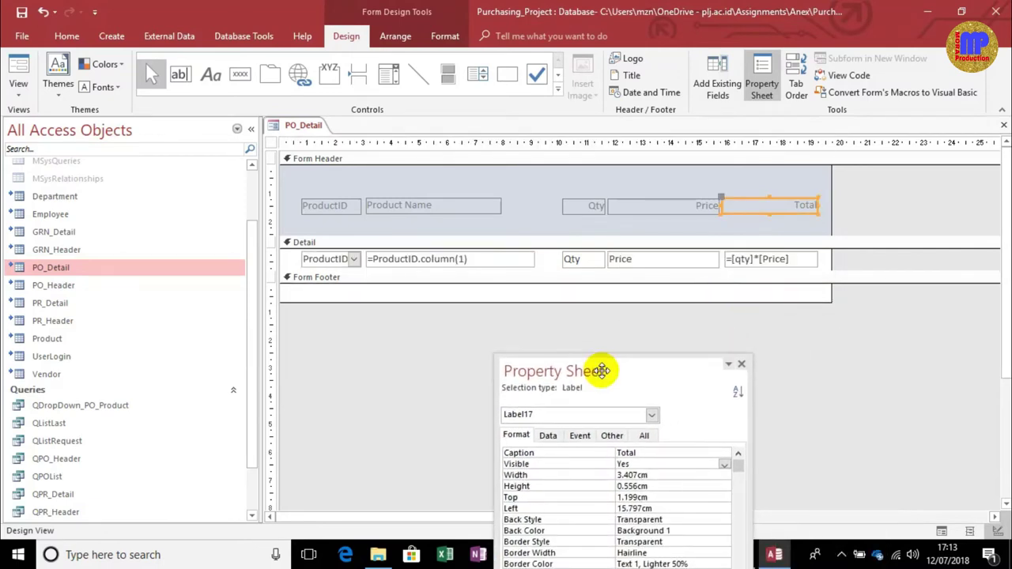
click(743, 366)
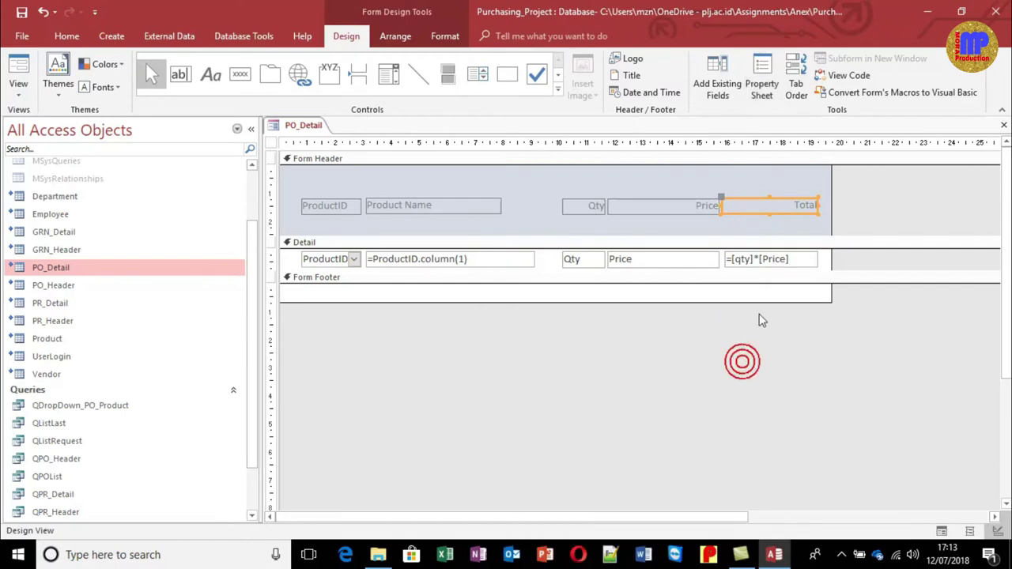
drag(765, 303, 774, 334)
click(854, 356)
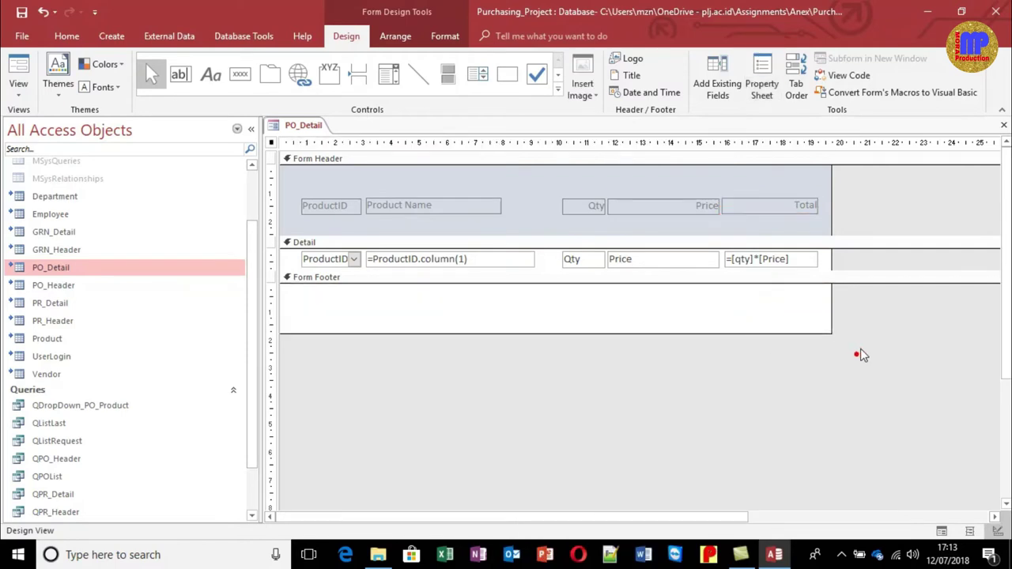
Duplicate the TTotal text box into the Form Footer and place the copy beneath the Total column
right_click(779, 259)
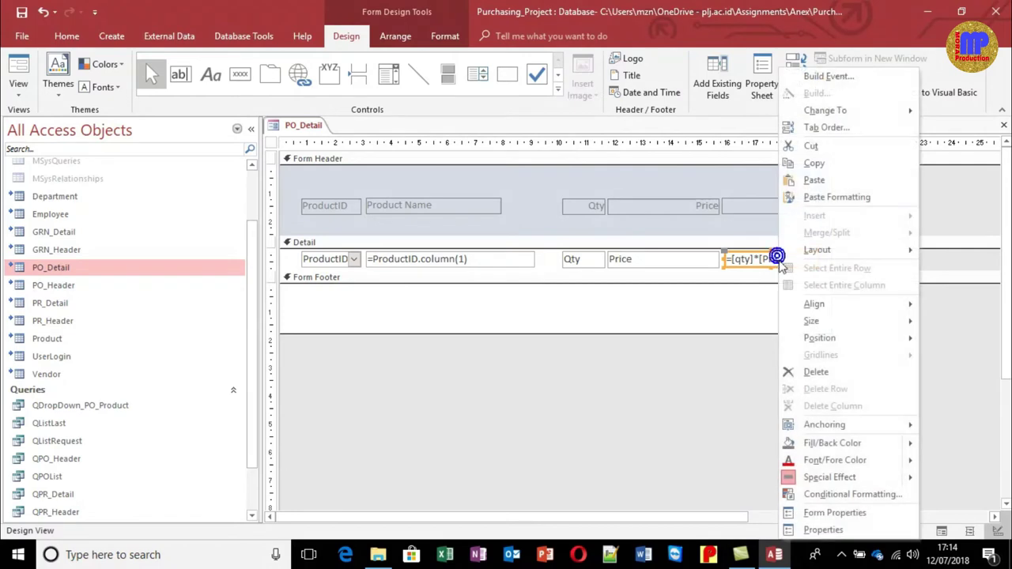
click(823, 530)
drag(608, 371, 482, 385)
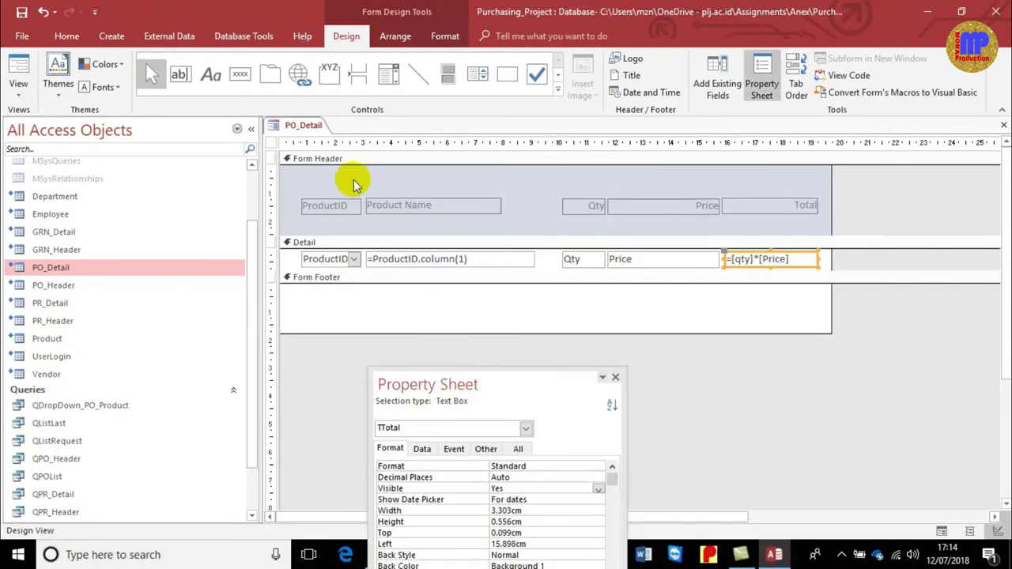
click(784, 309)
key(ctrl+v)
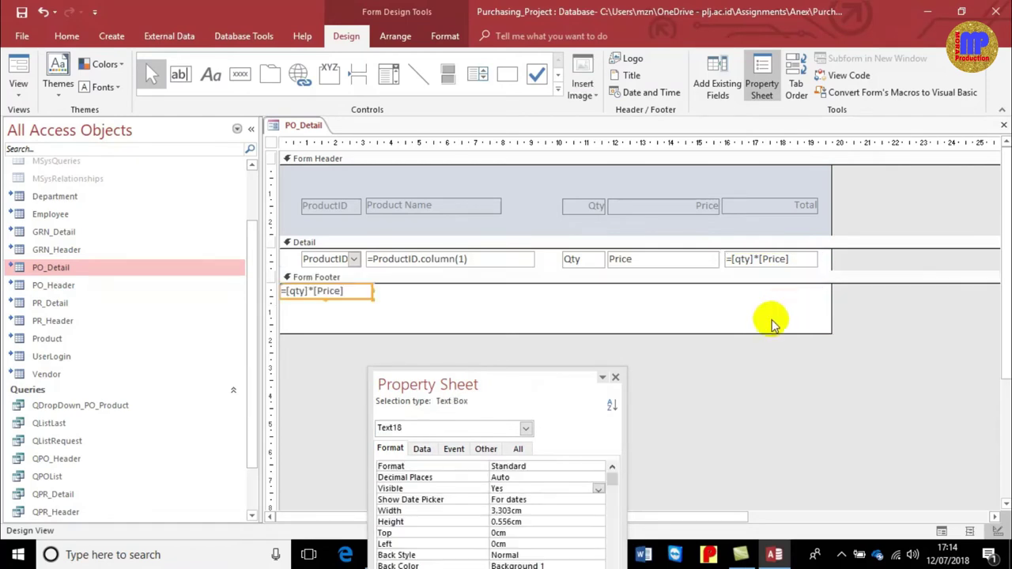
click(435, 305)
drag(340, 291, 791, 296)
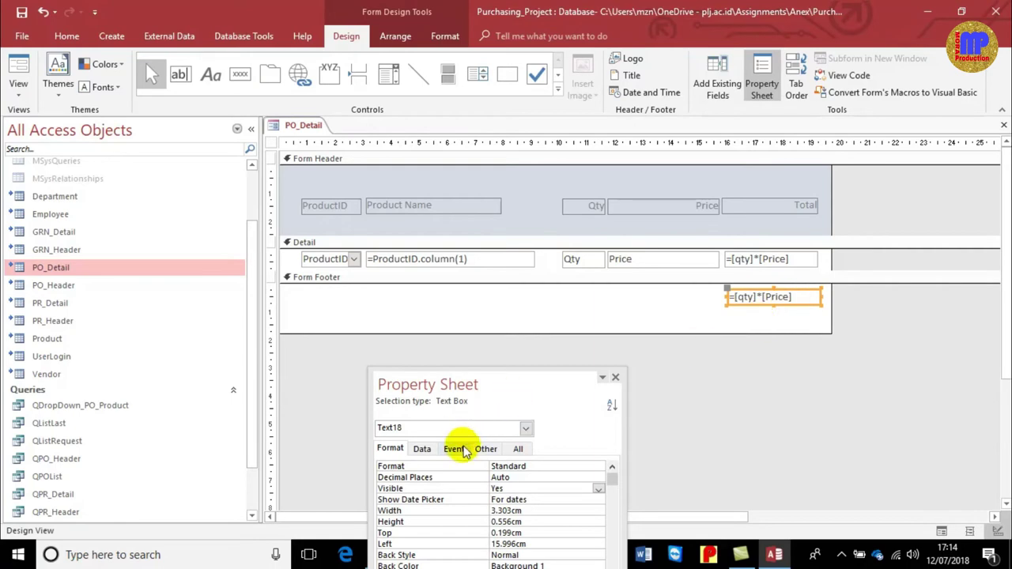
Name the duplicated text box in the Form Footer GTotal
drag(466, 388, 768, 359)
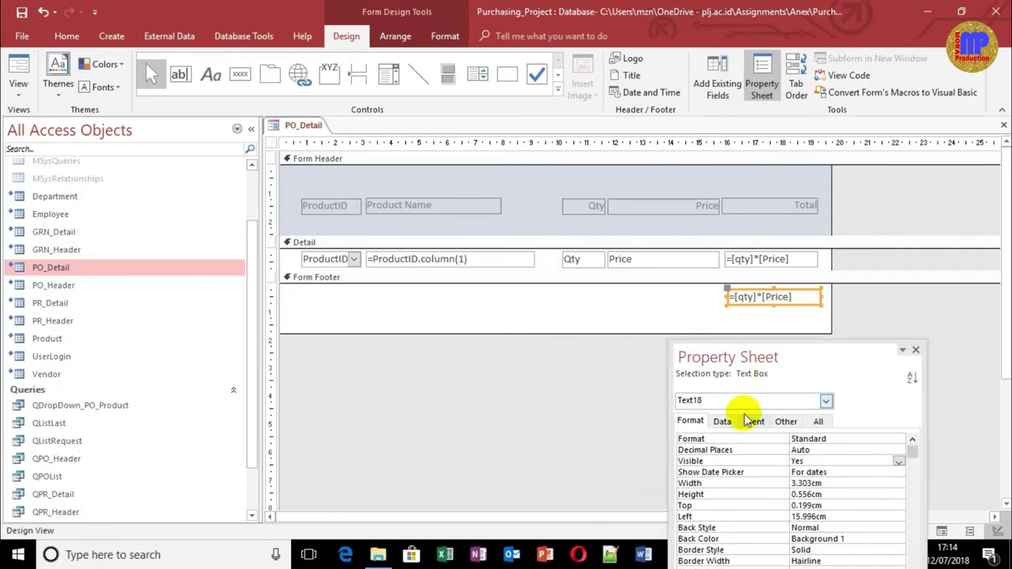
click(721, 422)
click(787, 422)
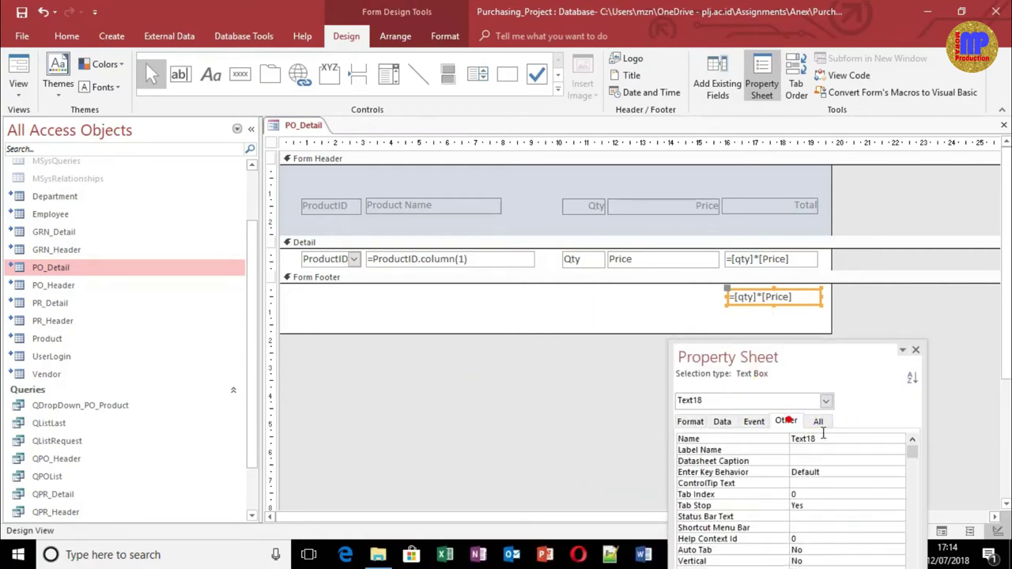
click(828, 438)
text(GTotal)
key(Return)
Try =Sum([TTotal]) as the control source of GTotal, check the footer in Form View and return to Design View
click(722, 422)
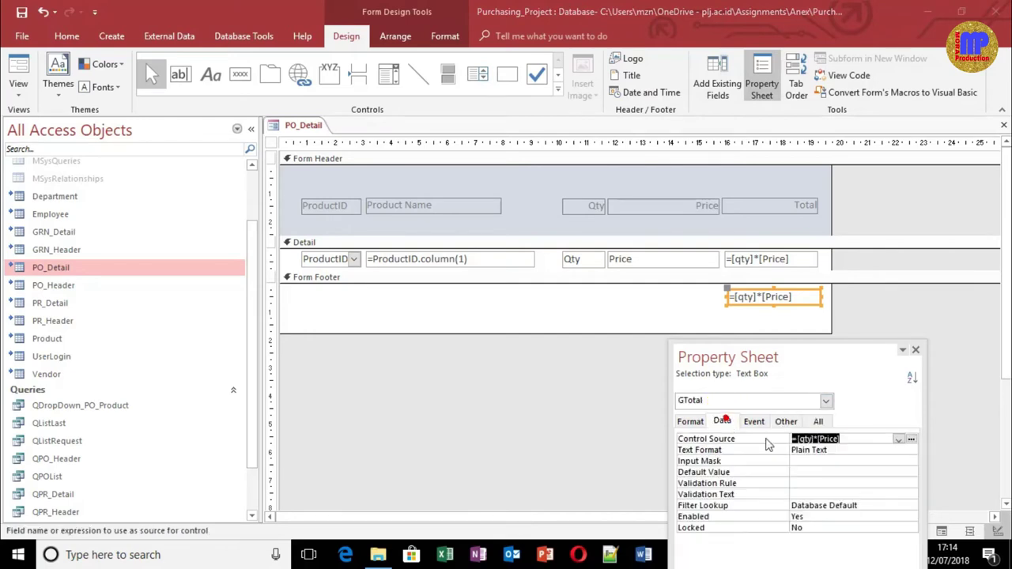
text(=sum)
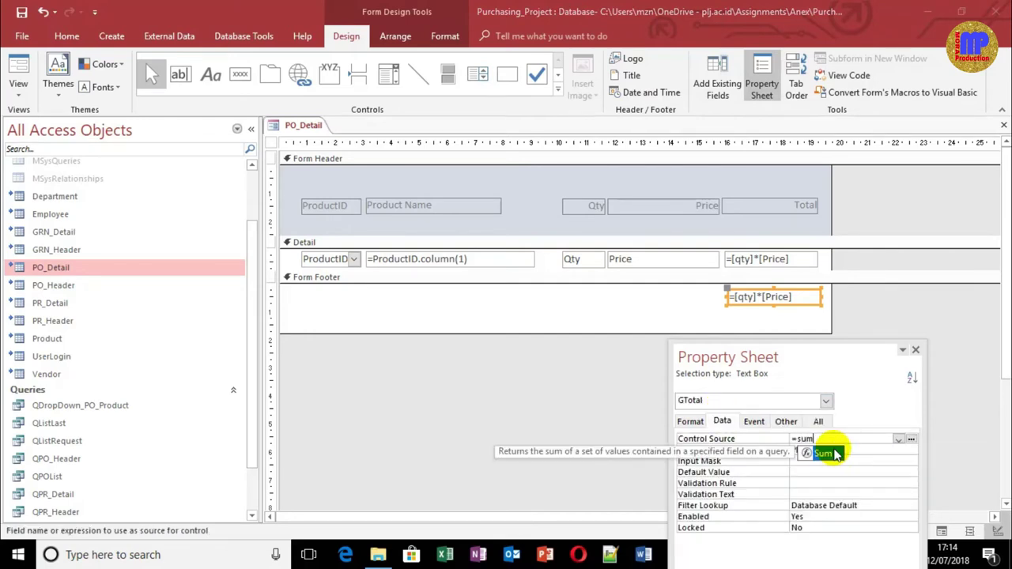
text((TTot)
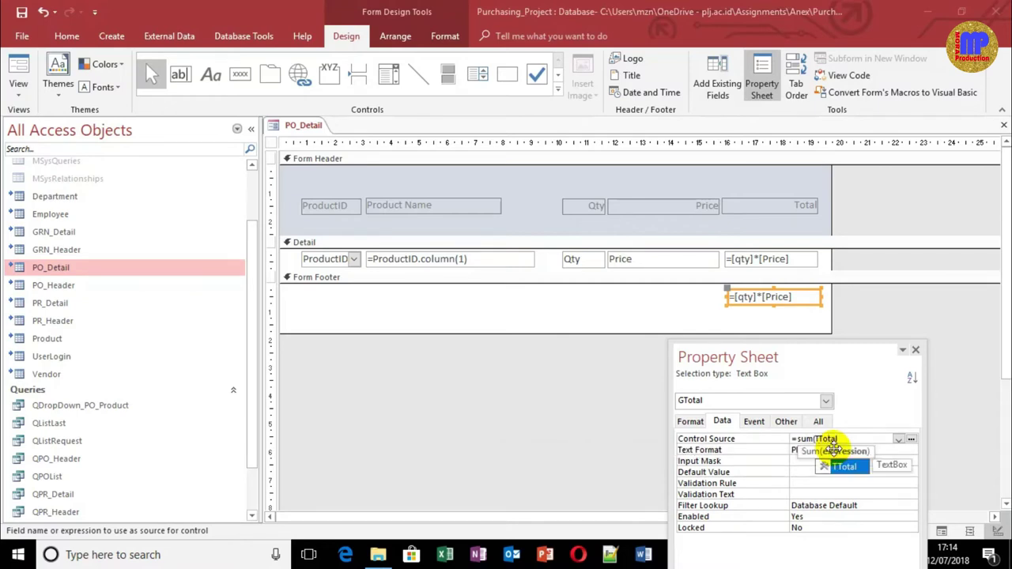
text(al)
click(834, 450)
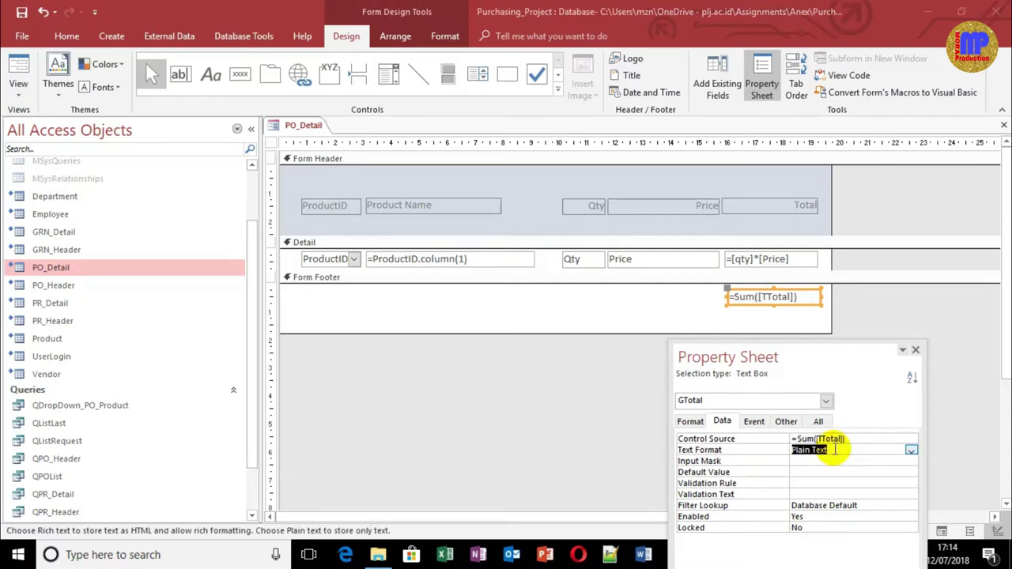
click(24, 70)
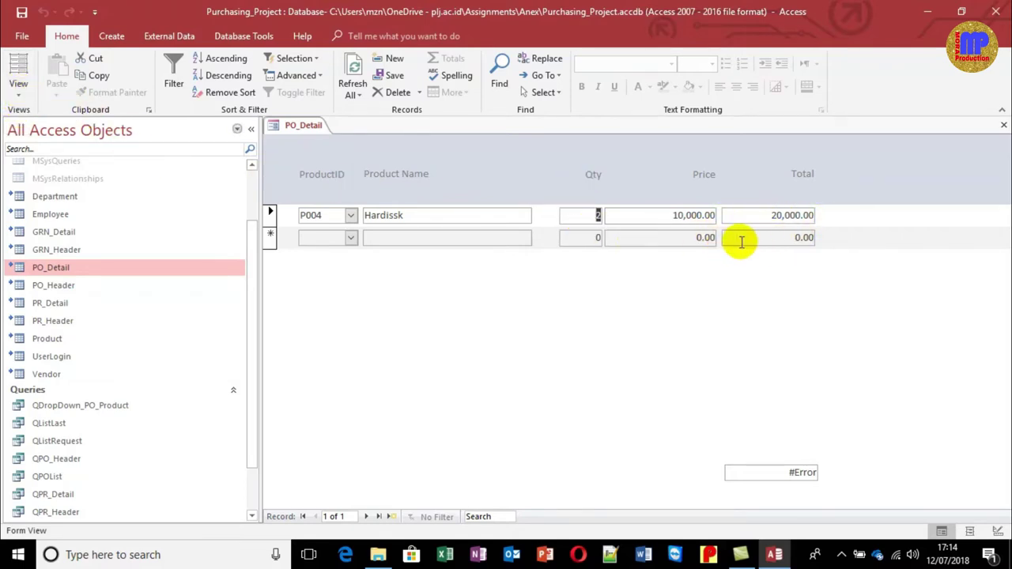
click(22, 95)
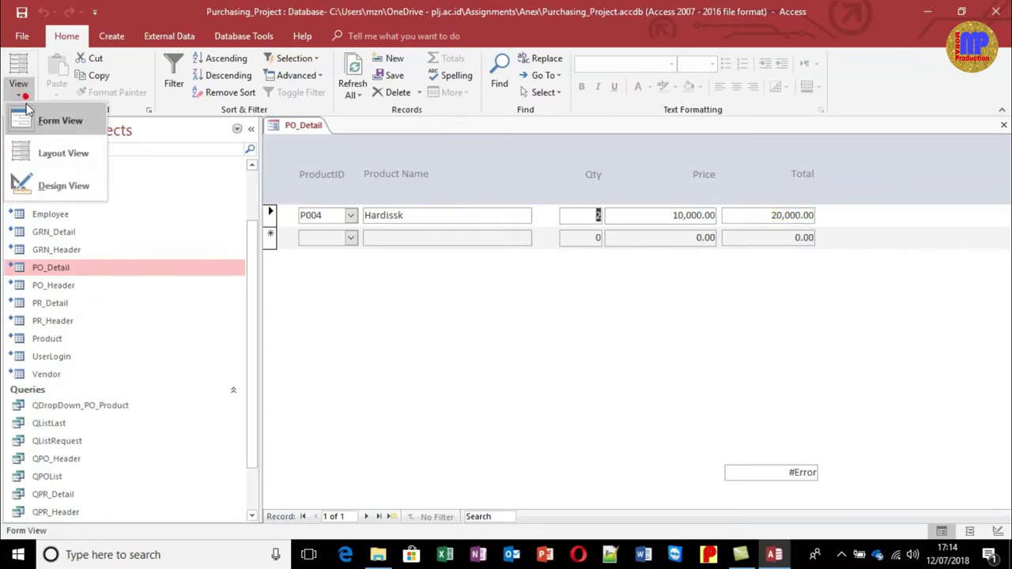
click(49, 184)
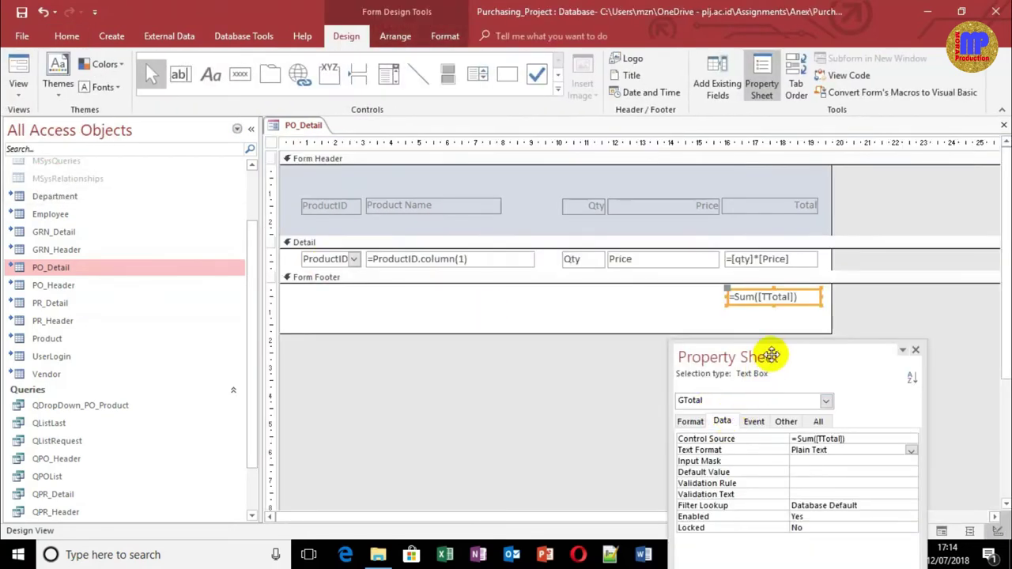
Set the control source of the GTotal text box to =Sum([Qty]*[Price])
click(854, 440)
key(BackSpace)
key(BackSpace)
key(BackSpace)
key(BackSpace)
key(BackSpace)
key(BackSpace)
key(BackSpace)
key(BackSpace)
key(BackSpace)
key(BackSpace)
text(([Qty]*[Pr)
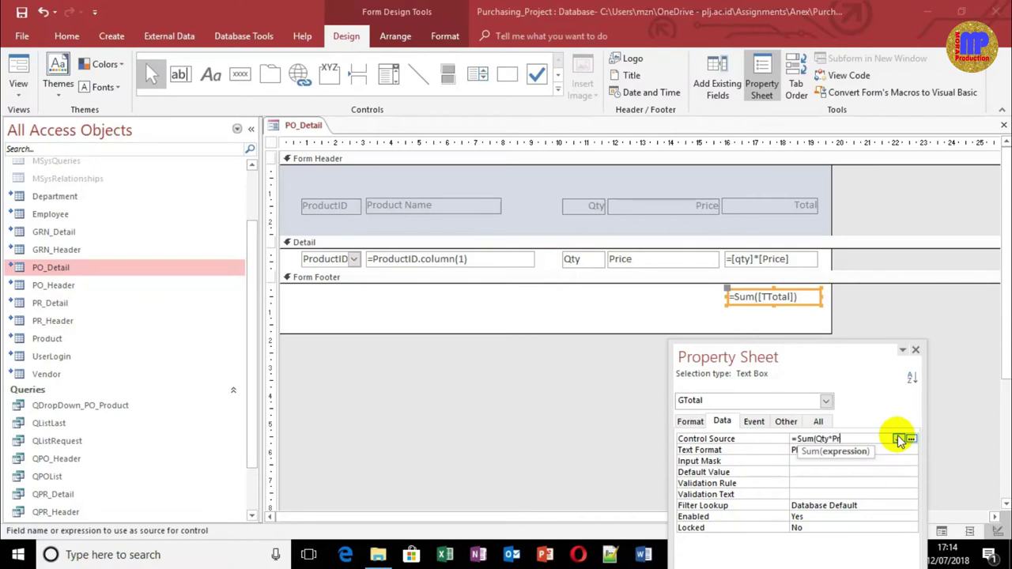
text(ice]))
key(Return)
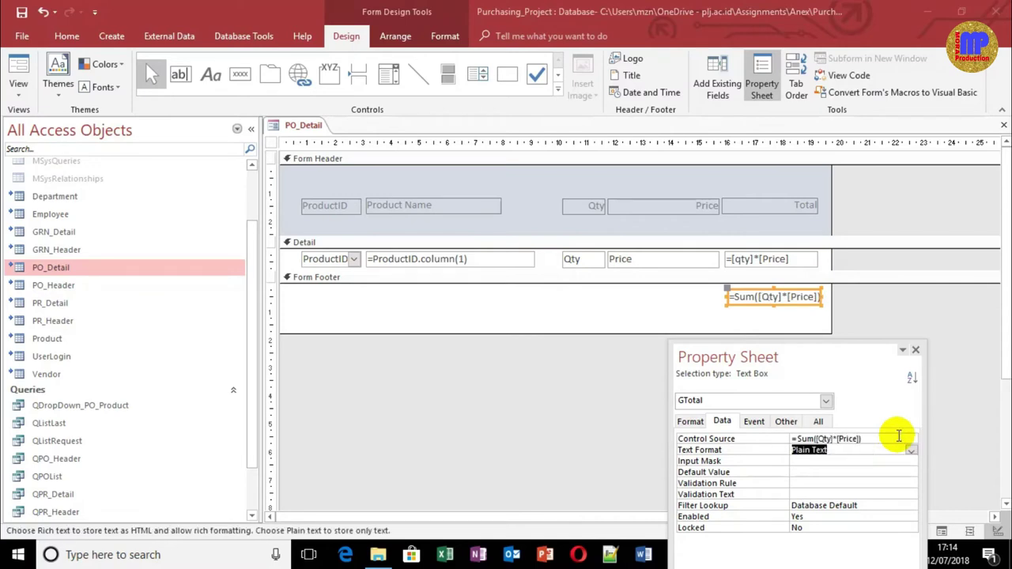
Check the footer total in Form View, then compare the control sources of TTotal and GTotal in Design View
click(17, 65)
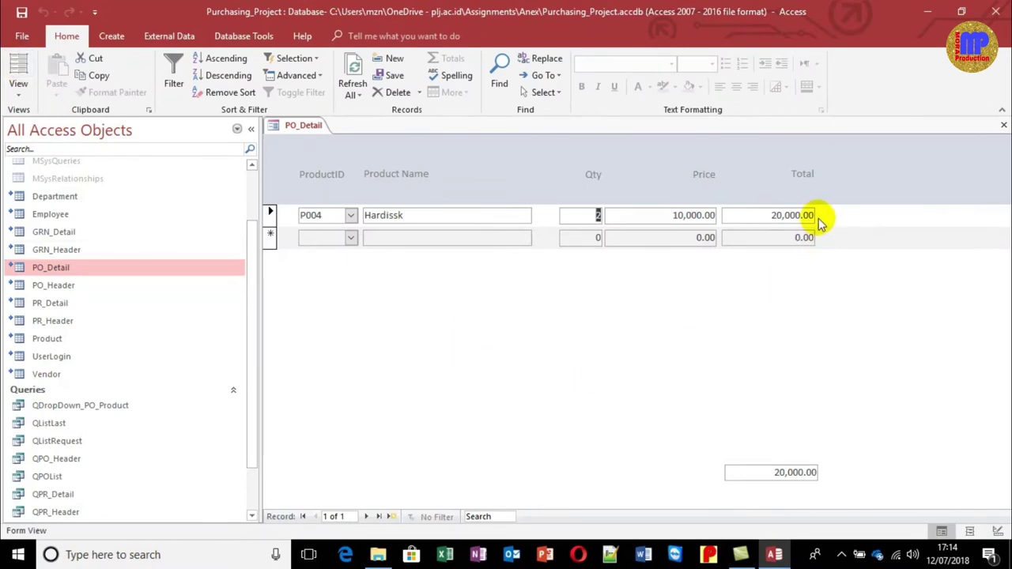
click(17, 91)
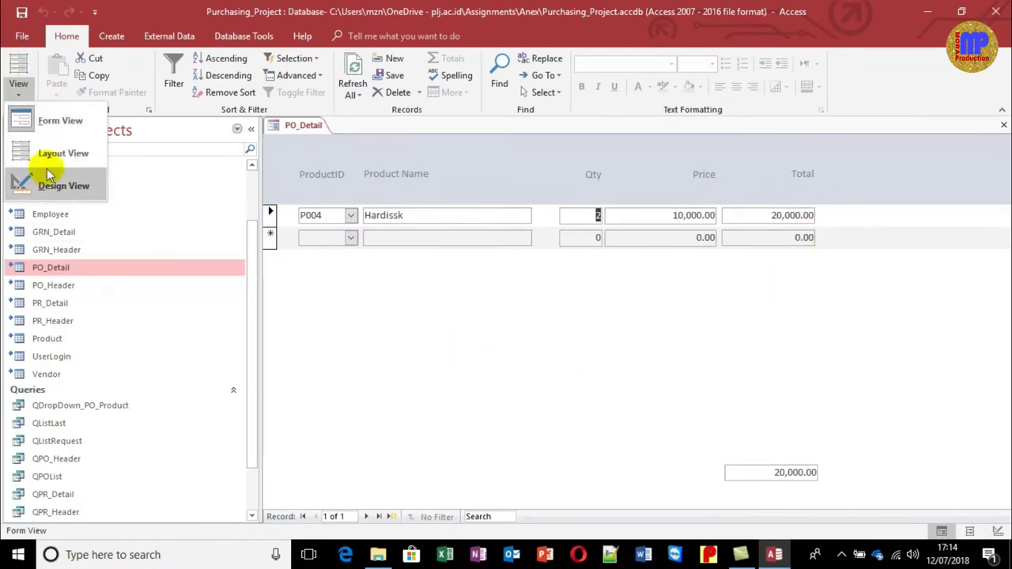
click(49, 179)
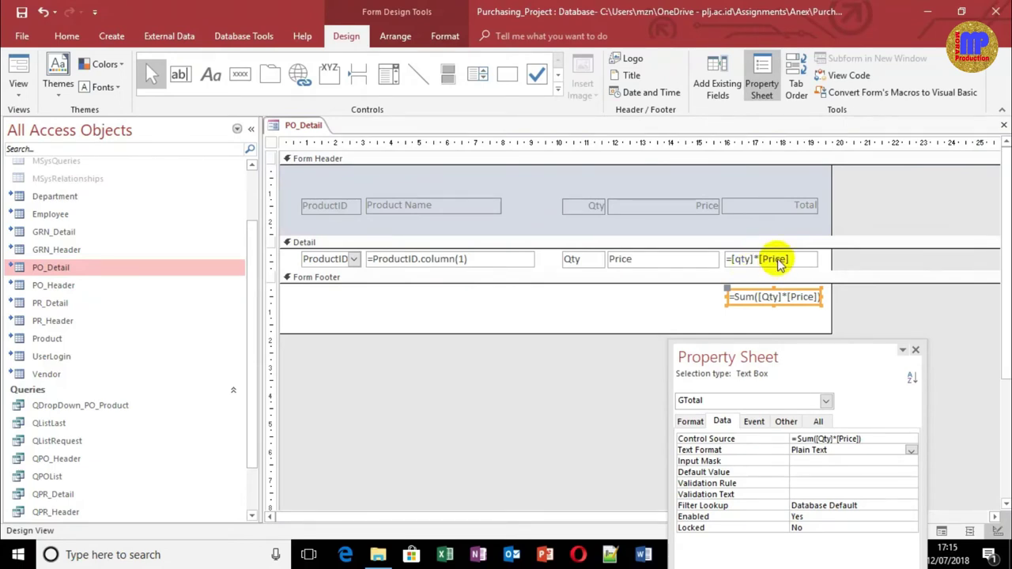
click(778, 259)
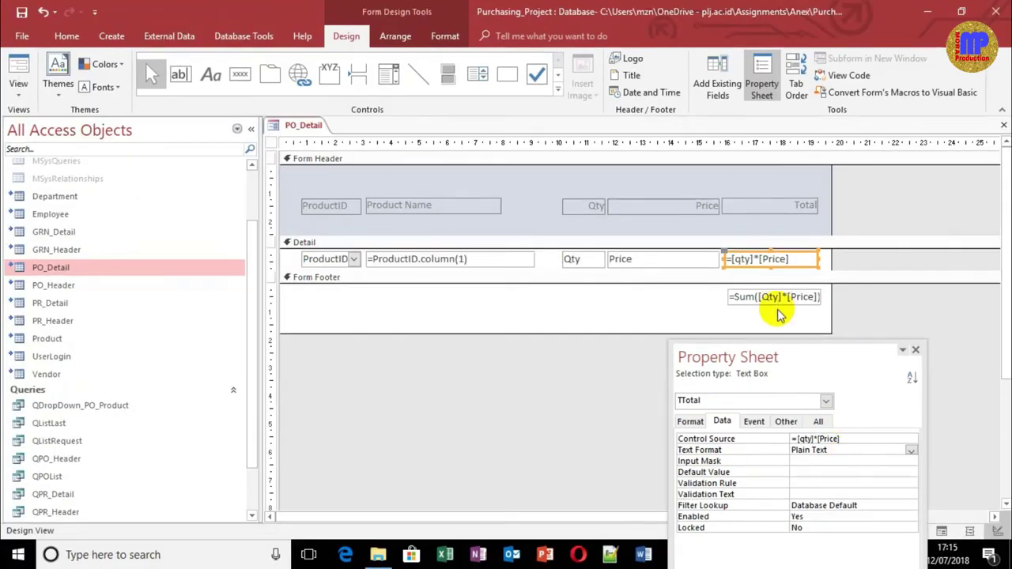
drag(791, 246, 580, 251)
drag(712, 353, 541, 330)
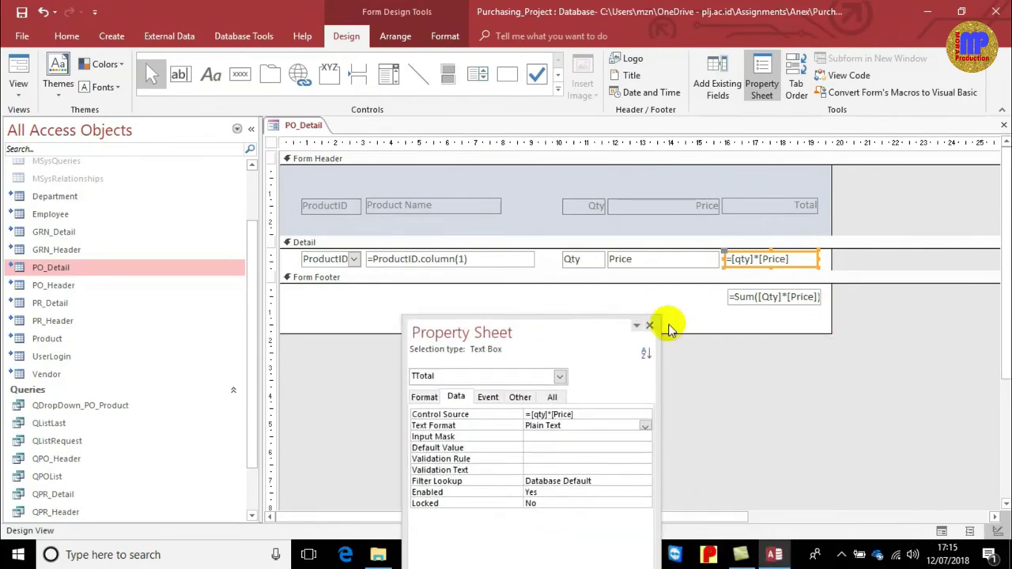
click(768, 302)
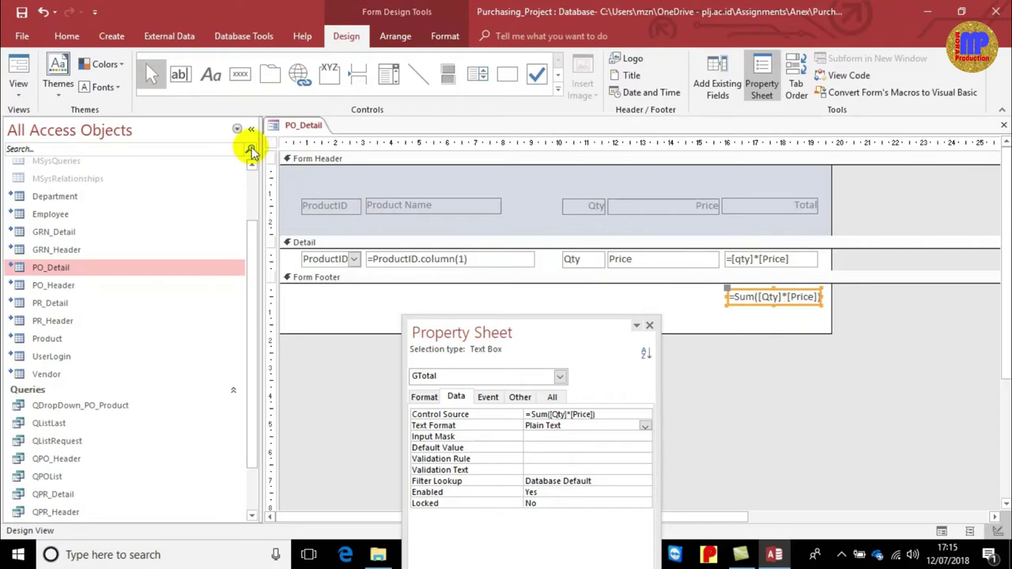
Extend the Form Footer section downward to make room for more text boxes, keeping the property sheet clear of the Total column
click(68, 36)
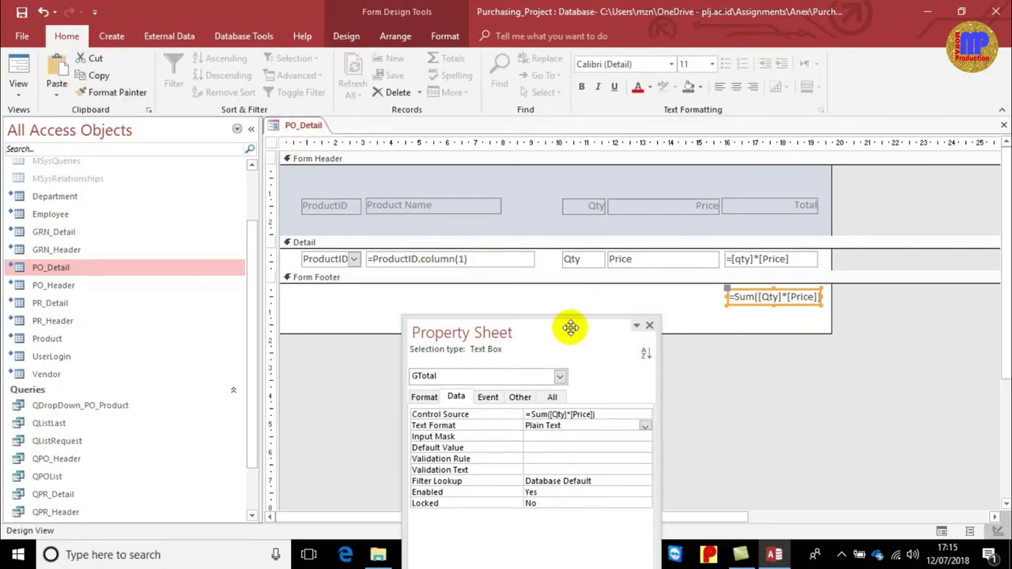
drag(571, 328, 458, 322)
drag(706, 333, 714, 361)
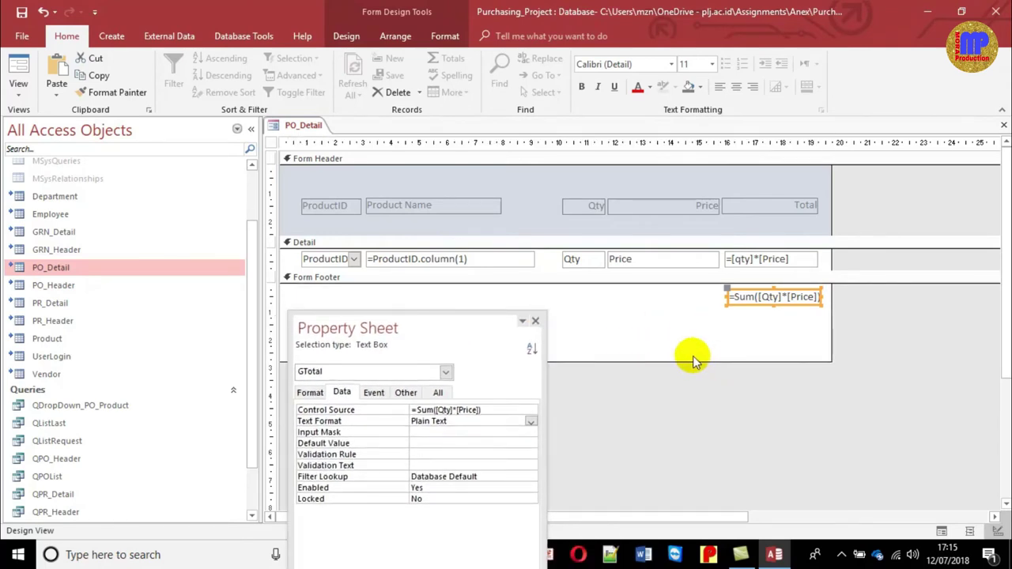
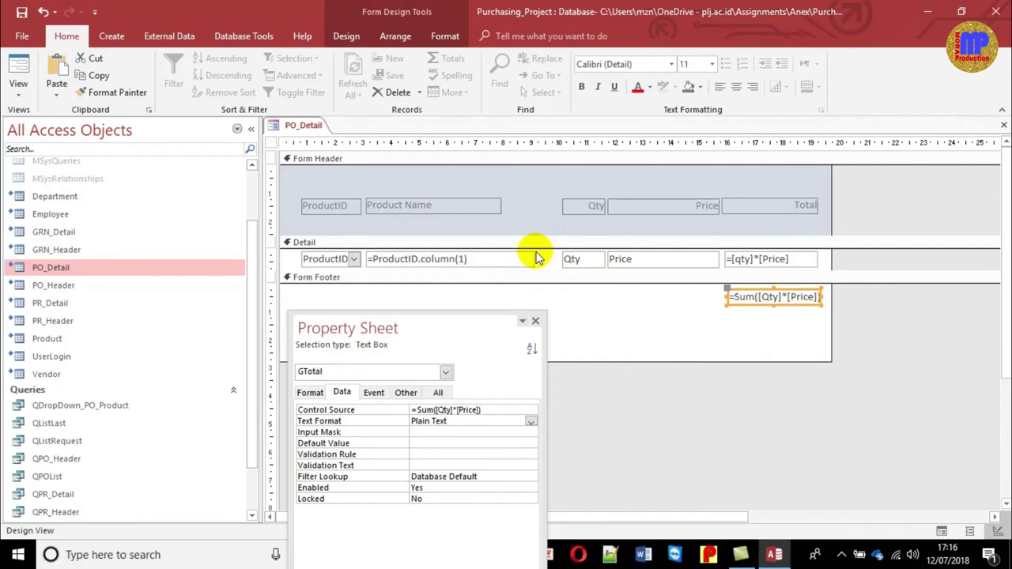
drag(470, 325, 427, 329)
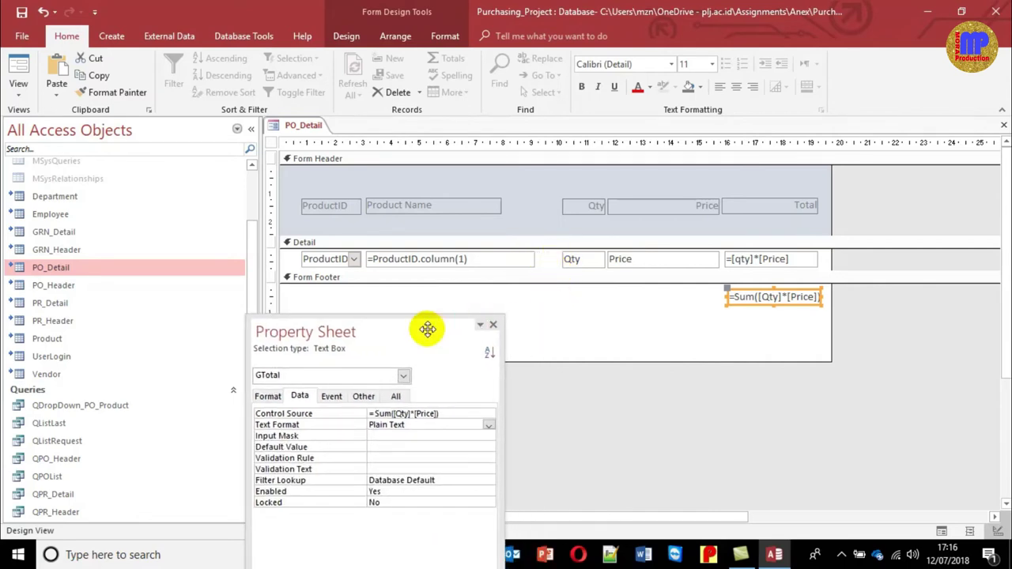
drag(427, 329, 477, 305)
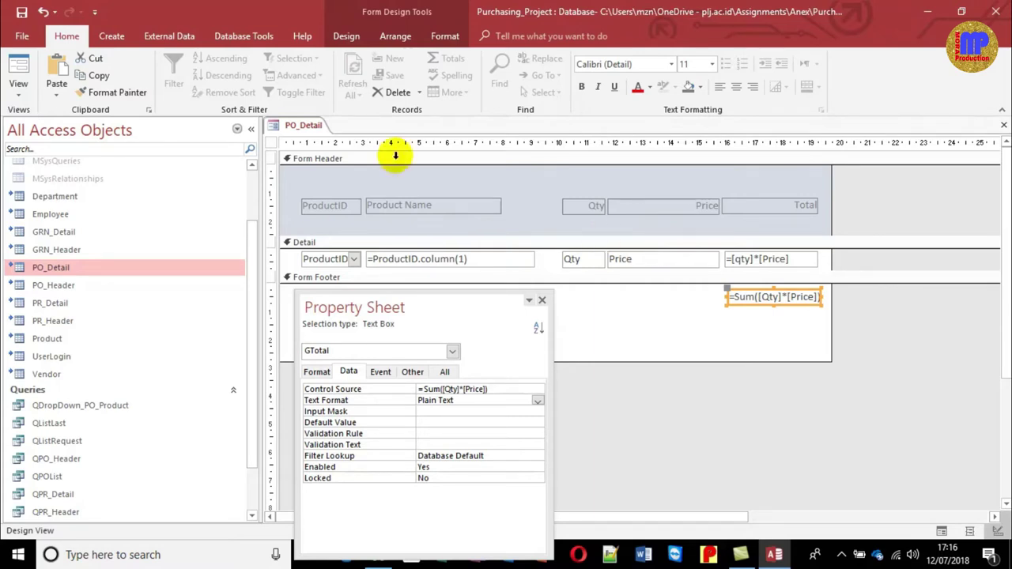
Duplicate the GTotal text box directly beneath itself in the Form Footer
click(760, 324)
click(767, 301)
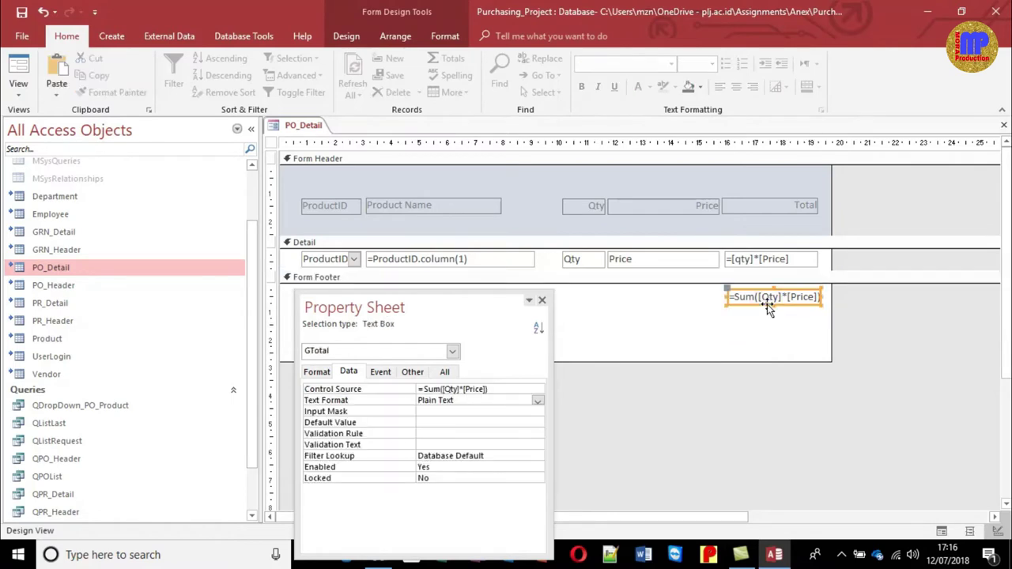
key(ctrl+c)
key(ctrl+v)
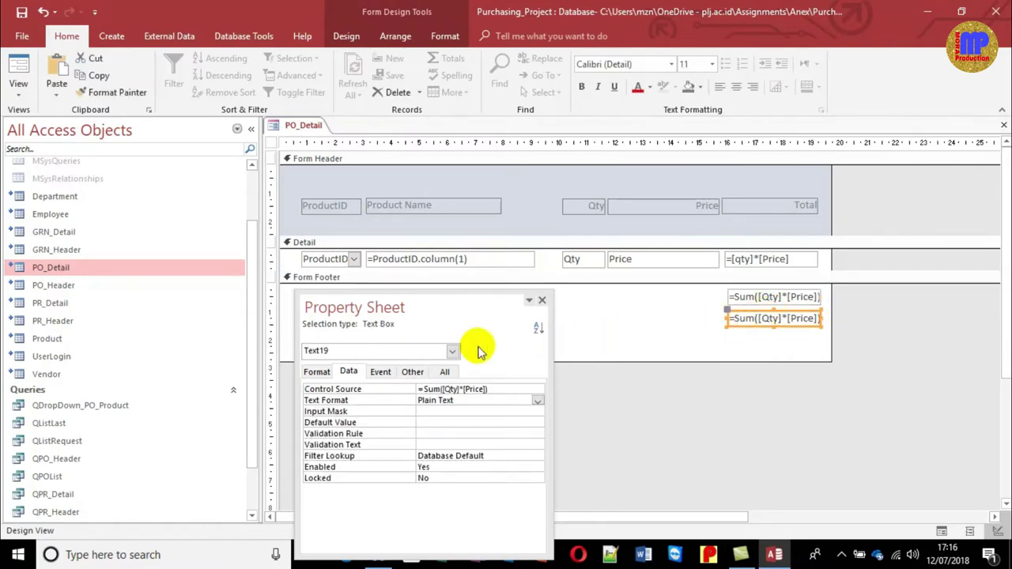
Name the duplicated footer text box Discount and clear its control source
click(413, 371)
double_click(482, 389)
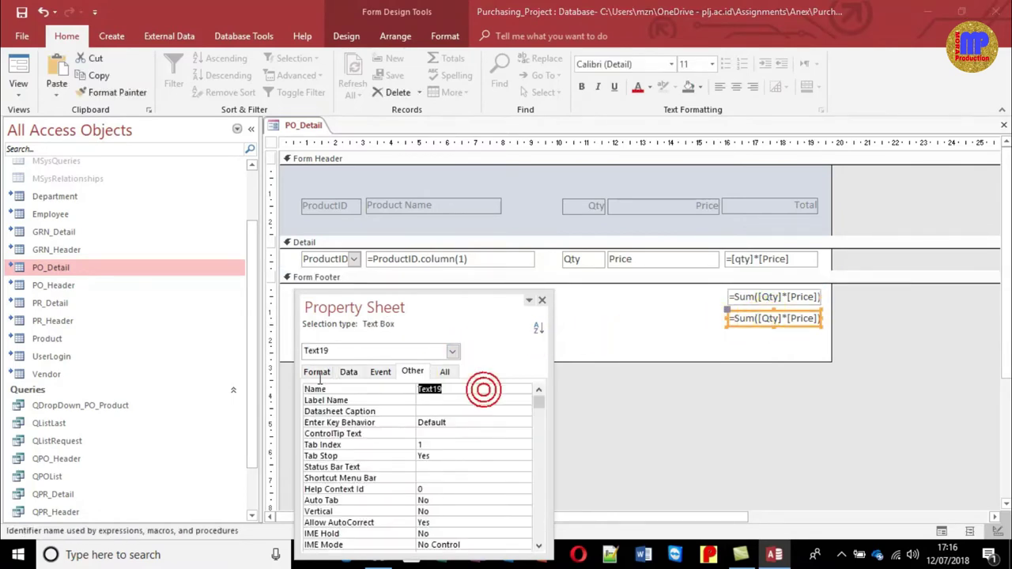
text(Dis)
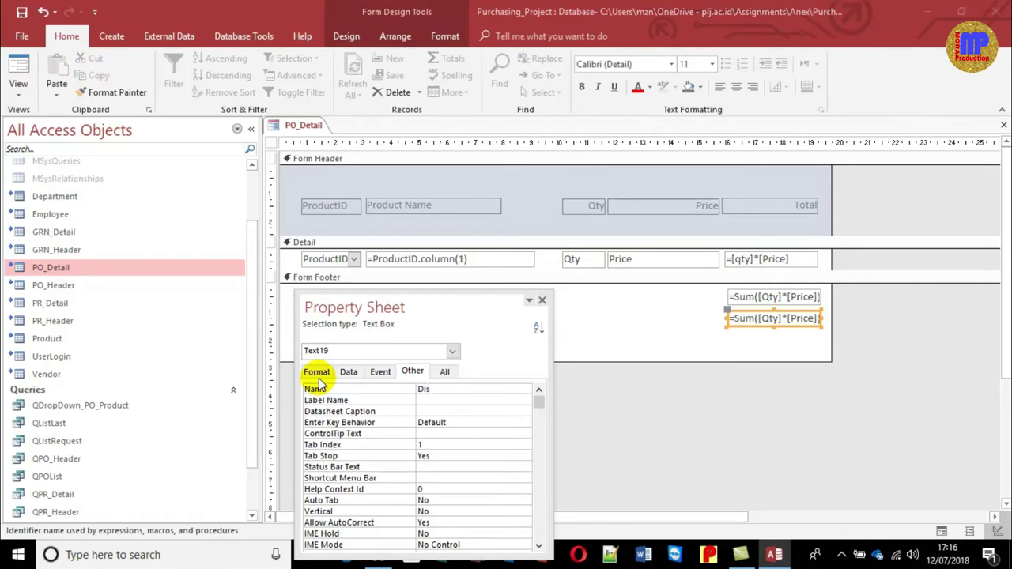
text(count)
key(Return)
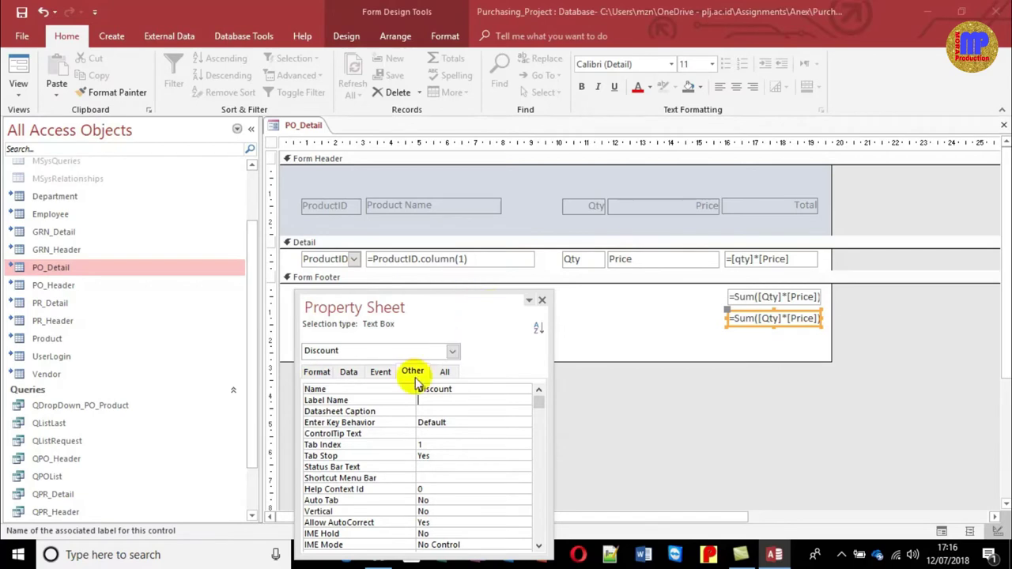
click(348, 372)
key(Delete)
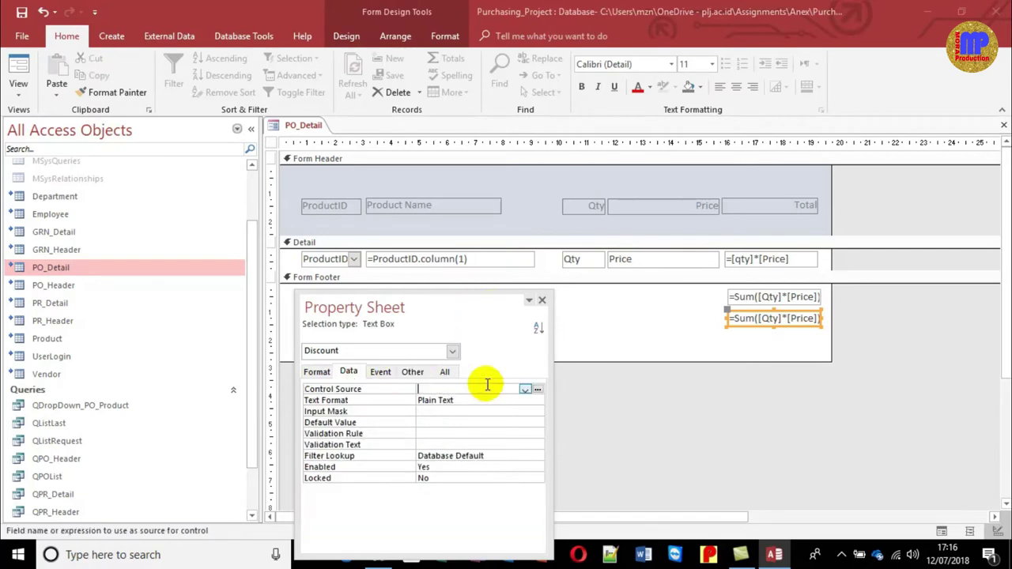
key(Return)
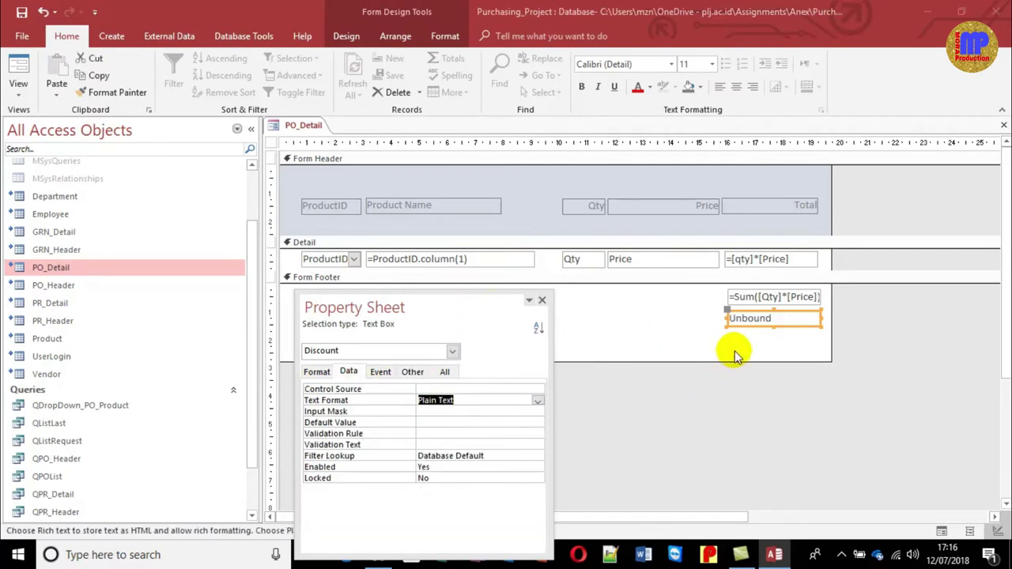
Duplicate the Discount text box directly beneath itself and name the copy TotalSDiscount
click(769, 334)
click(771, 325)
key(ctrl+c)
key(ctrl+v)
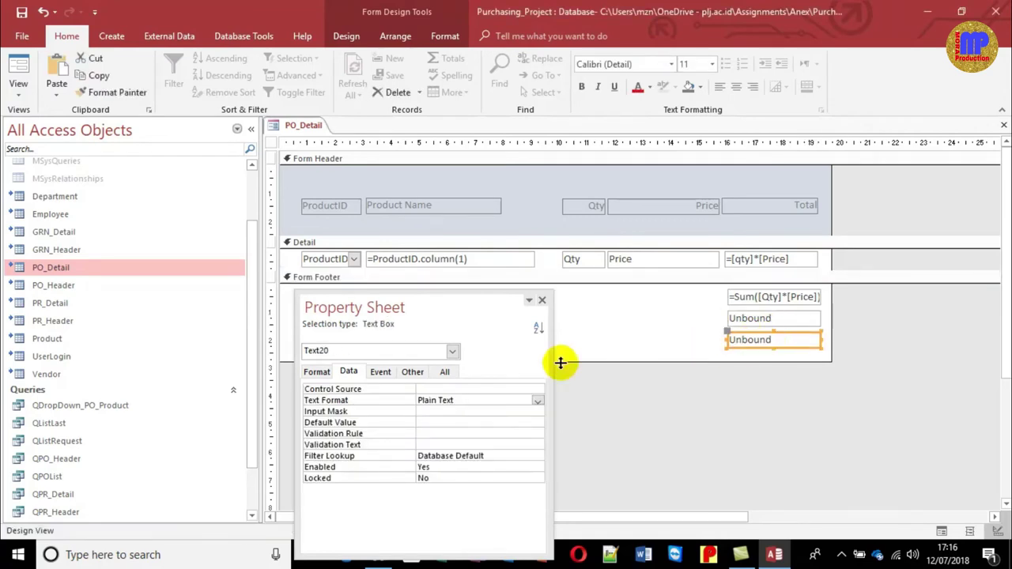
click(412, 373)
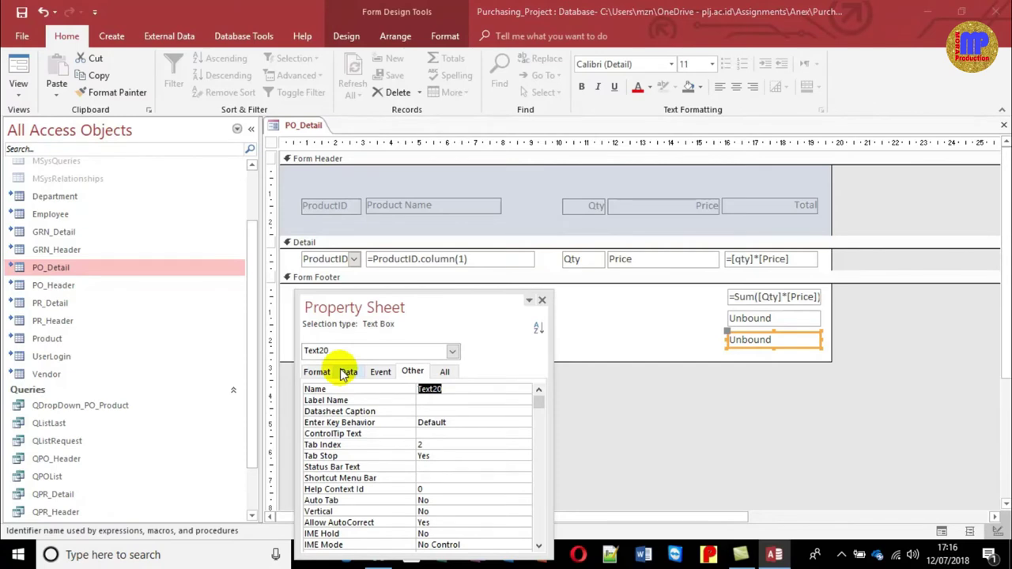
text(TotalS)
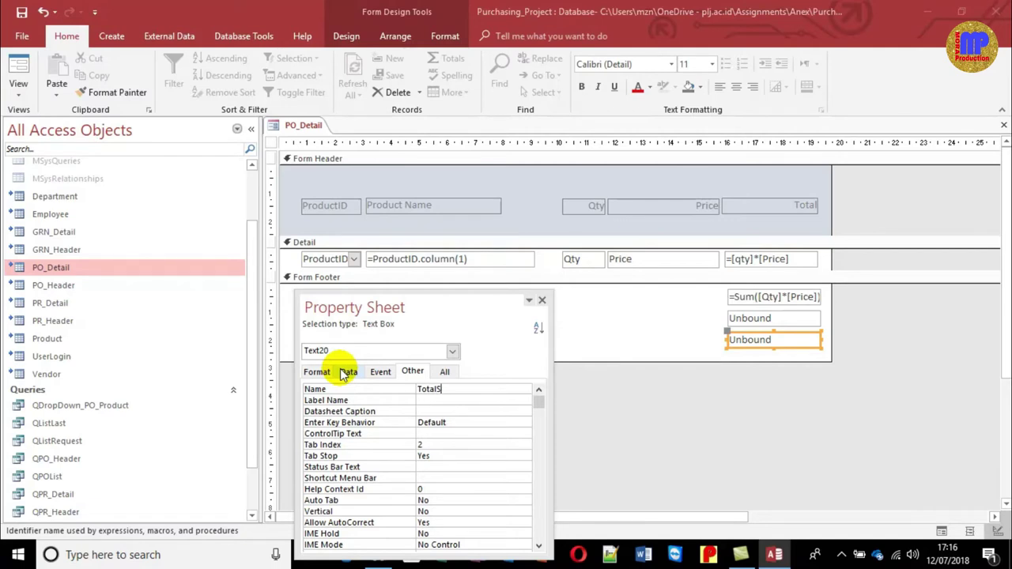
text(ount)
key(Return)
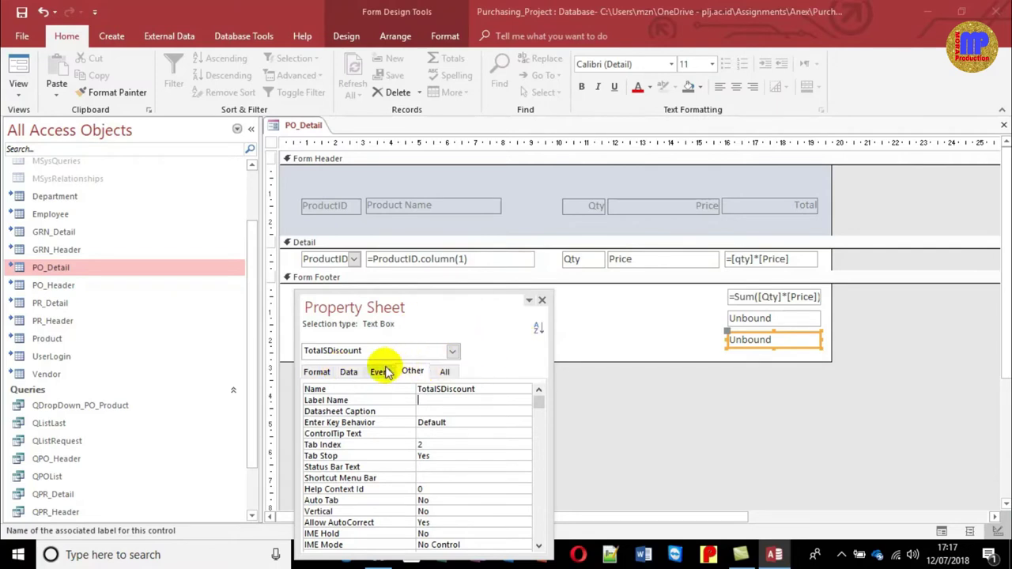
Set the TotalSDiscount text box's control source to =[Gtotal]-[Discount]
click(349, 373)
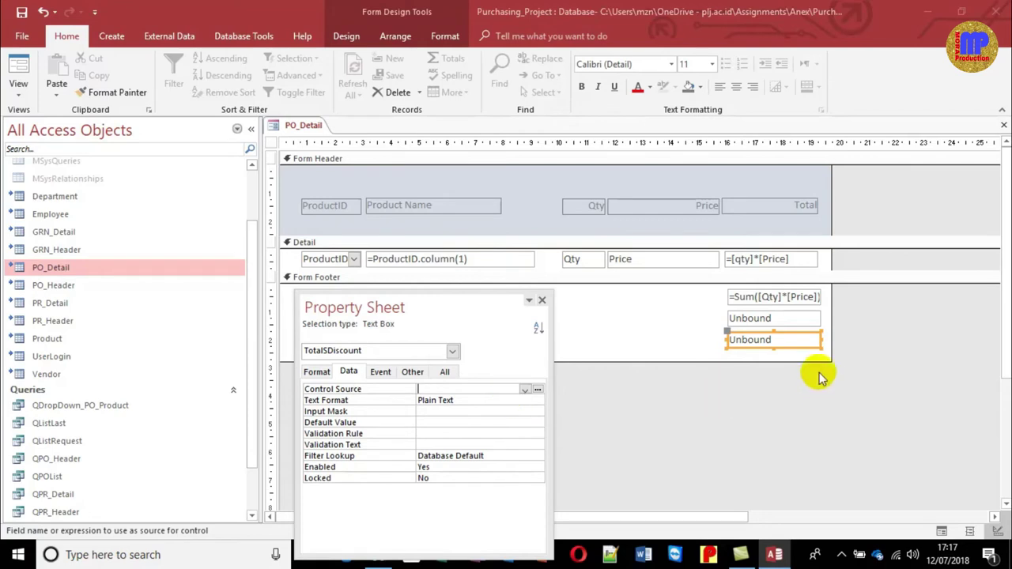
click(791, 319)
click(785, 305)
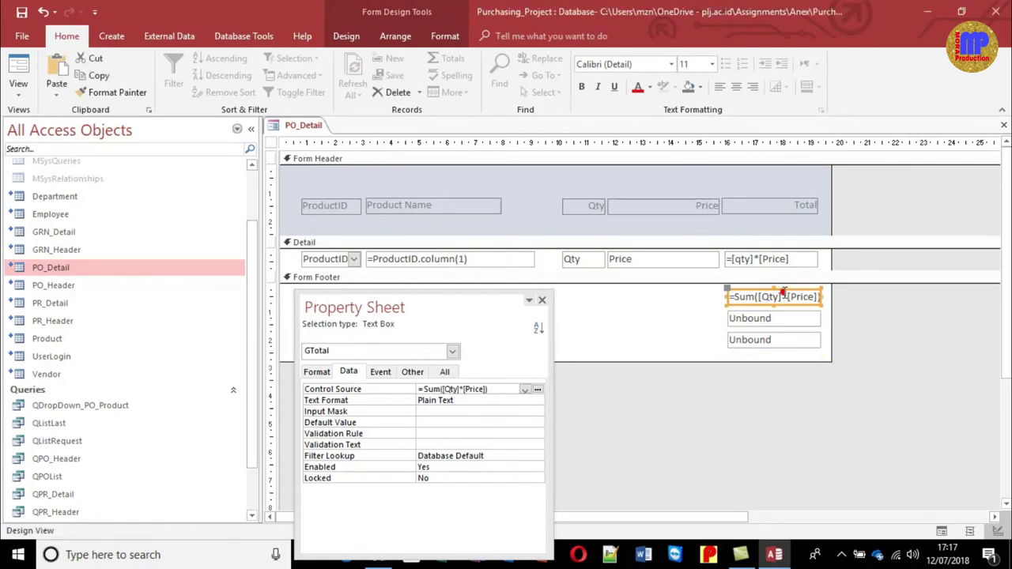
click(791, 319)
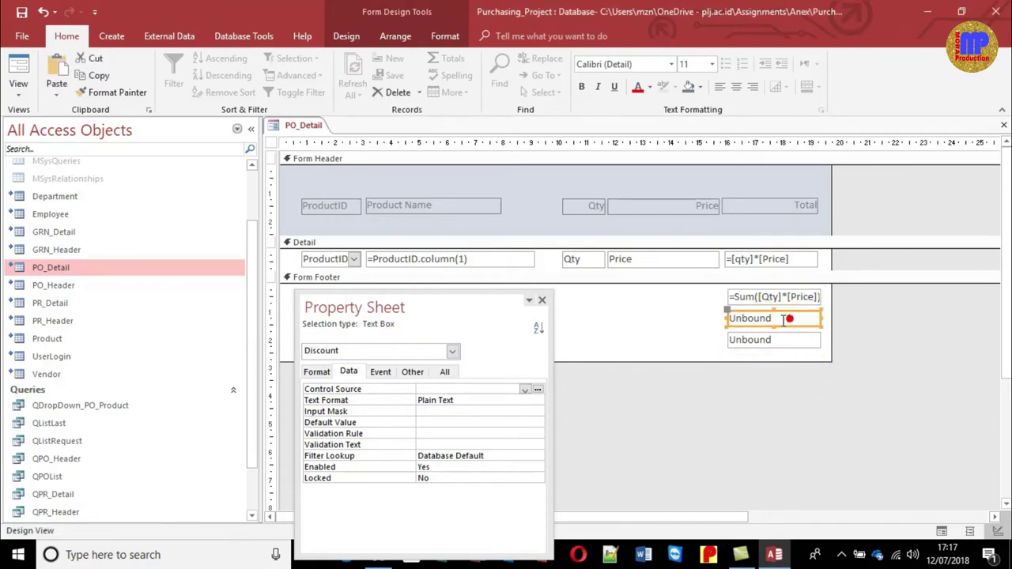
click(771, 340)
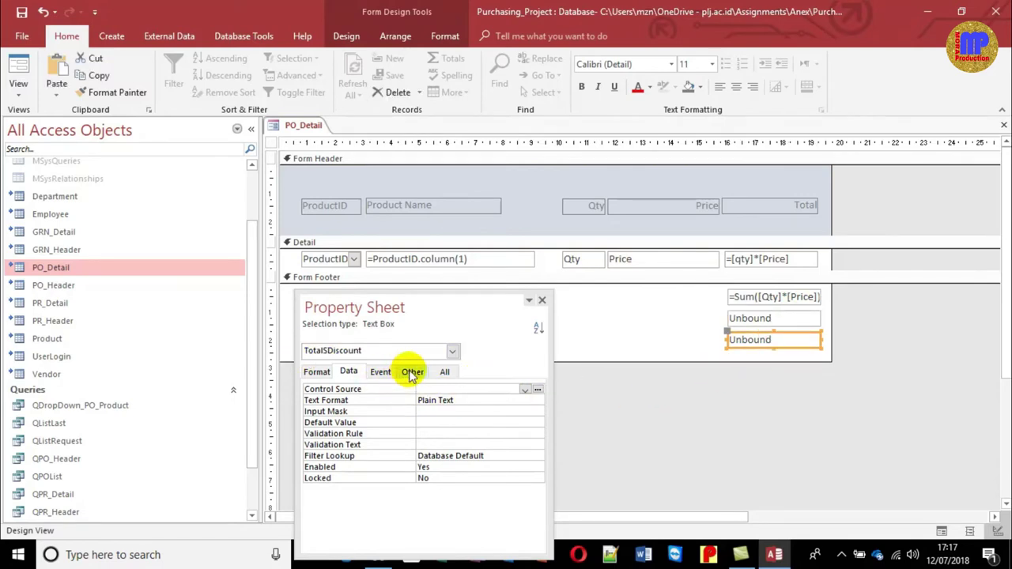
click(441, 389)
text(=Gtotal)
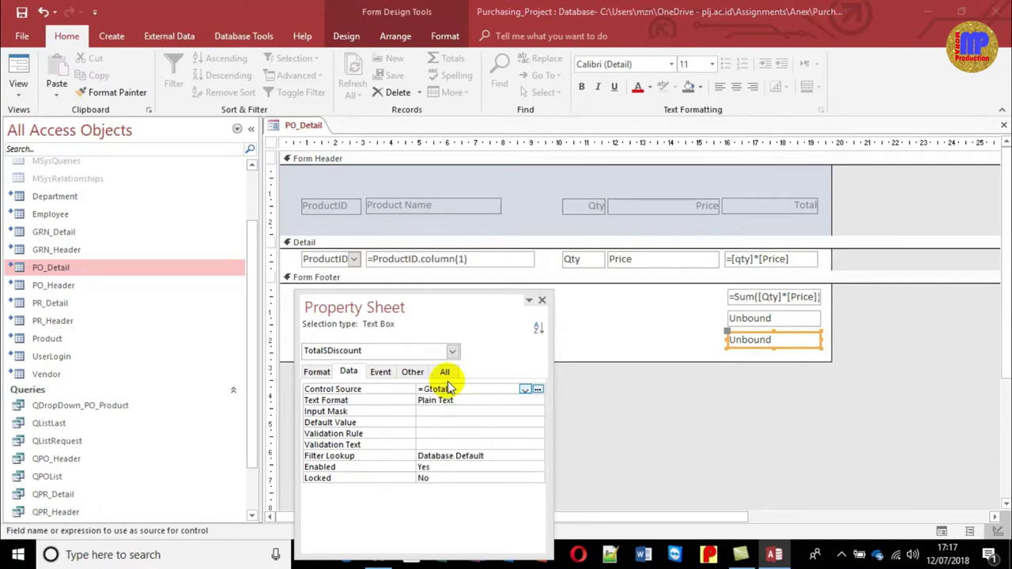
text(Discou)
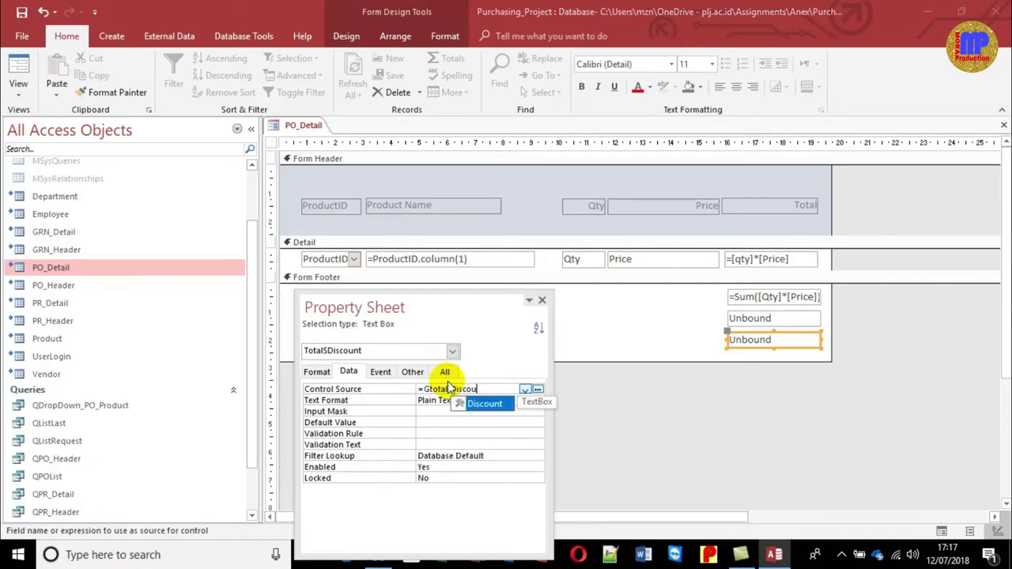
key(Return)
key(Return)
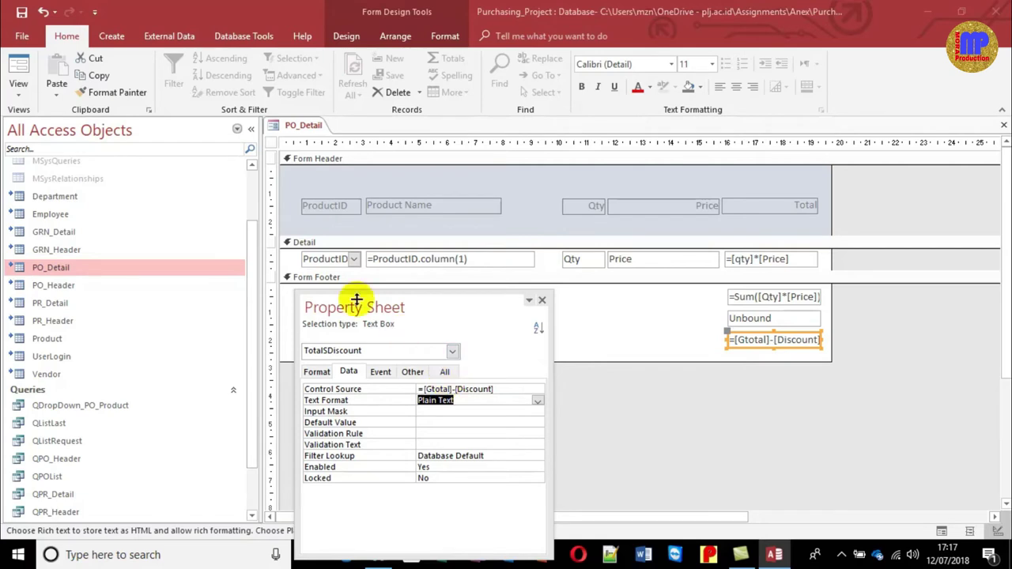
Test the footer calculation in Form view by entering a discount of 5,000
click(18, 68)
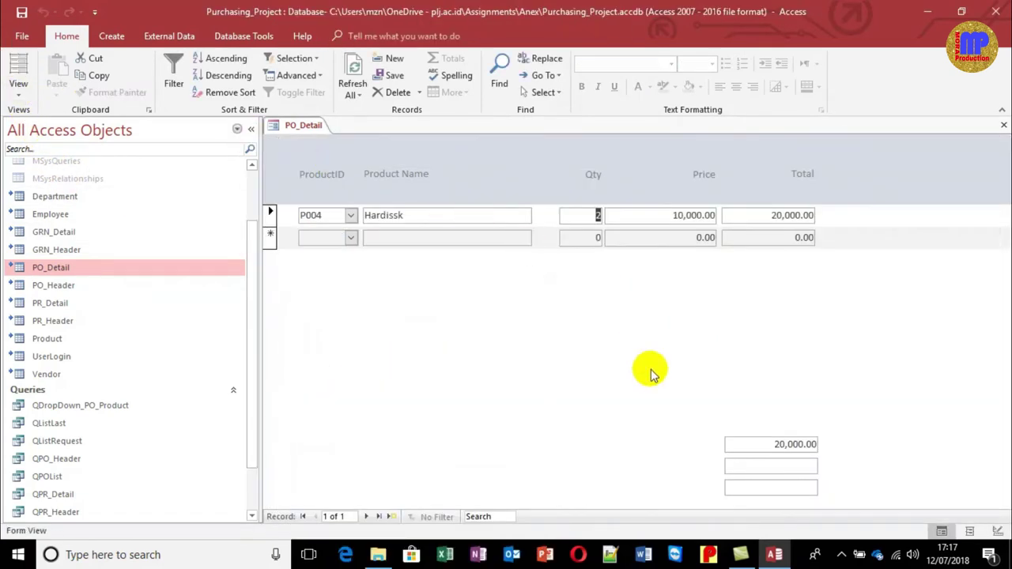
click(785, 465)
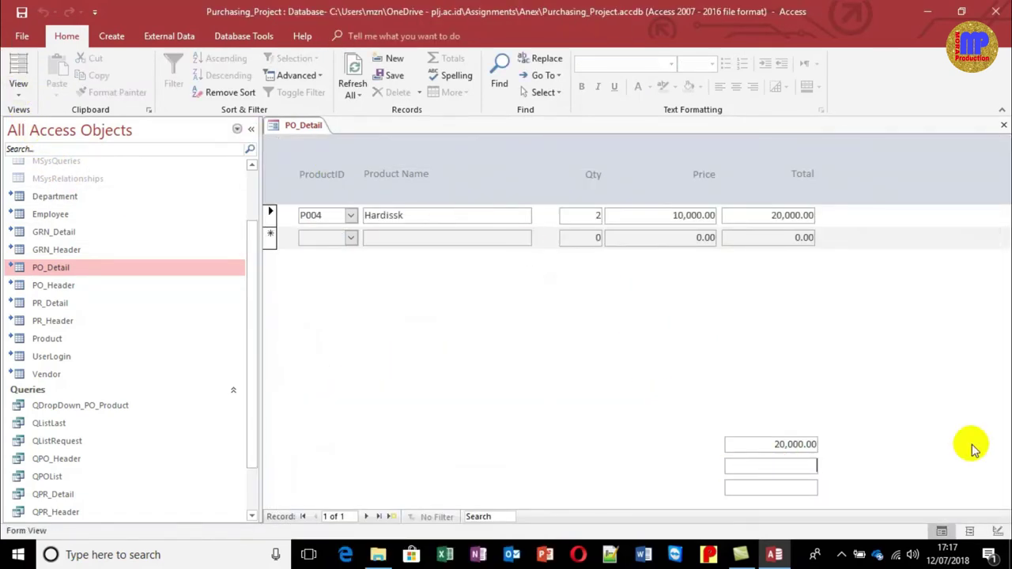
text(5,000)
key(Tab)
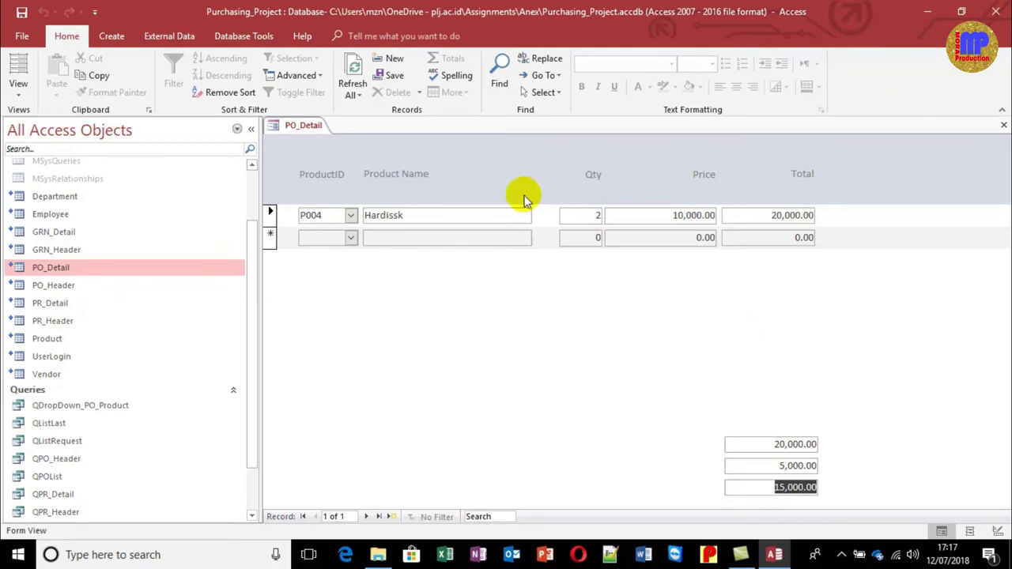
Return the PO_Detail form to Design view and close the property sheet
click(19, 90)
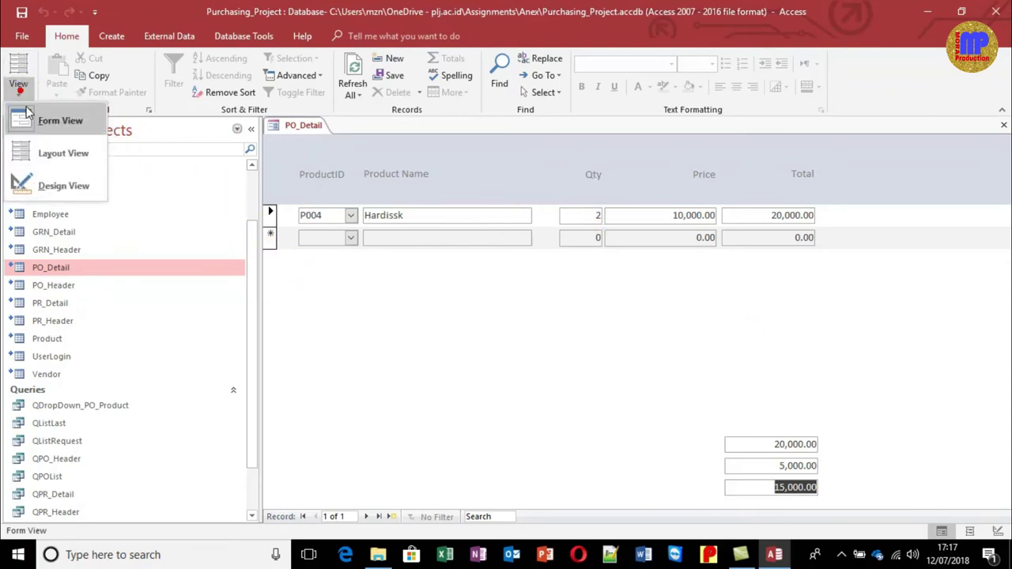
click(35, 184)
click(693, 344)
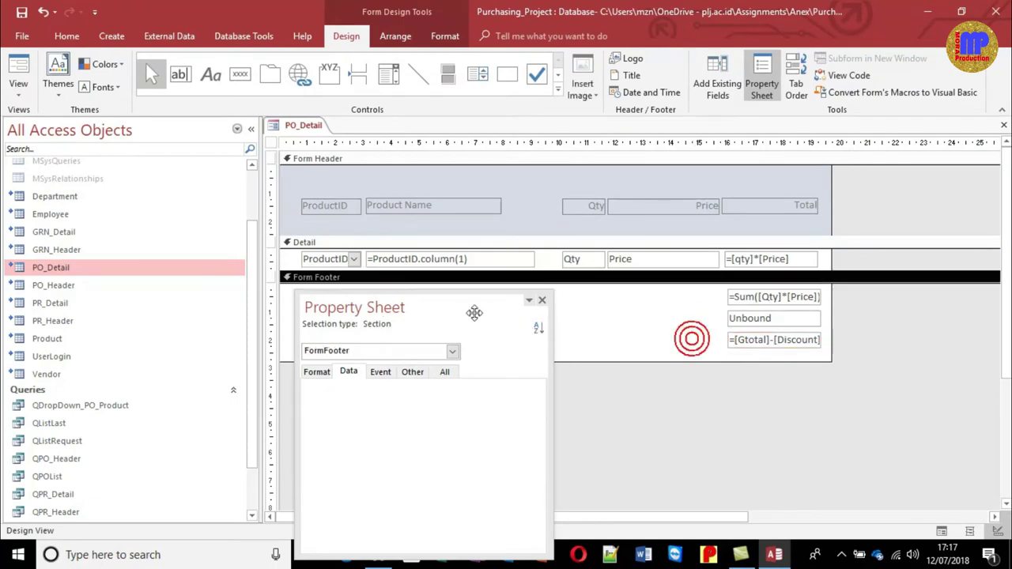
click(542, 299)
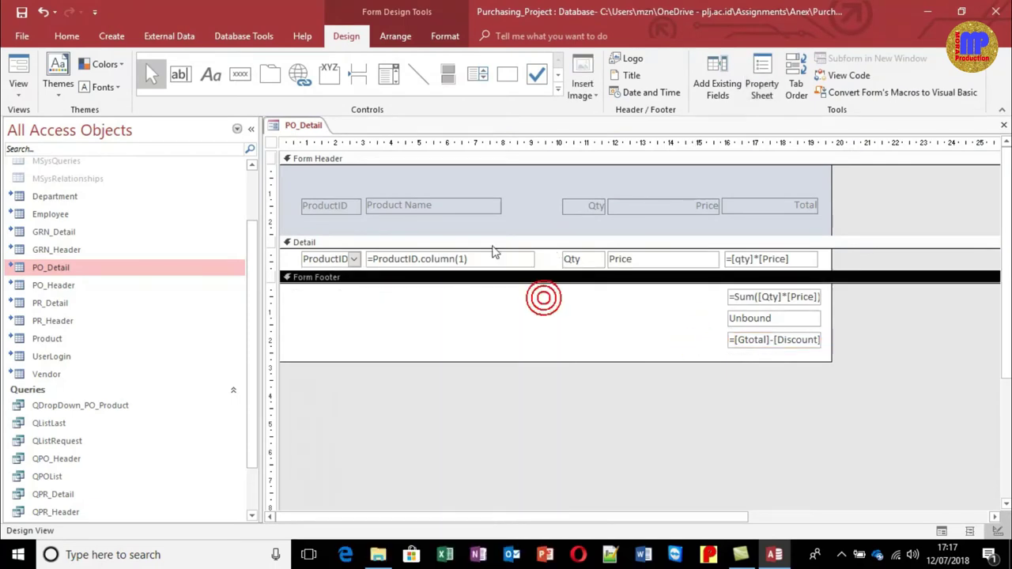
Copy the Product Name label into the Form Footer beside the grand total box and caption it Total
click(434, 207)
key(ctrl+c)
click(504, 319)
key(ctrl+v)
click(509, 324)
drag(392, 289, 685, 289)
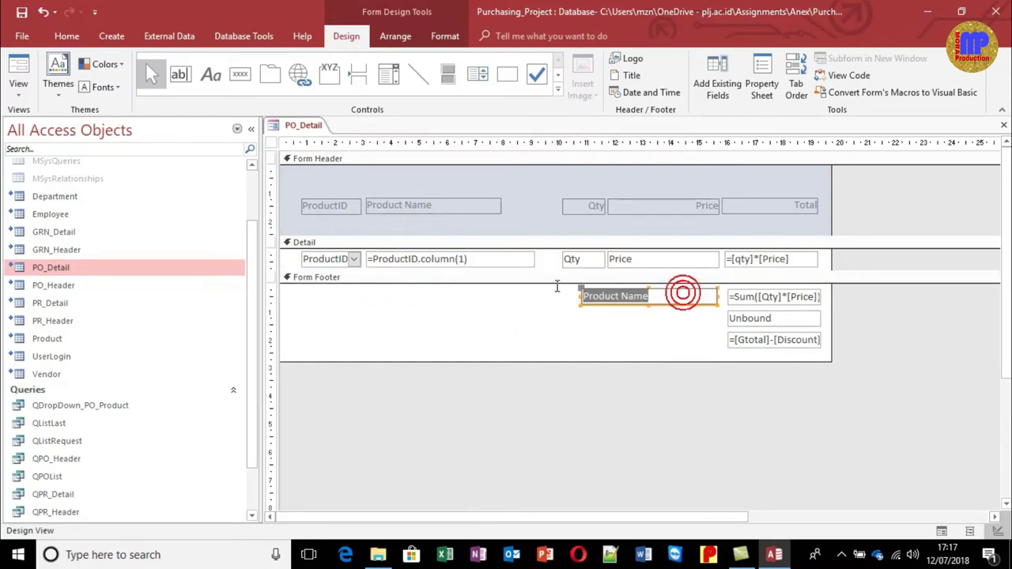
text(Total)
key(Return)
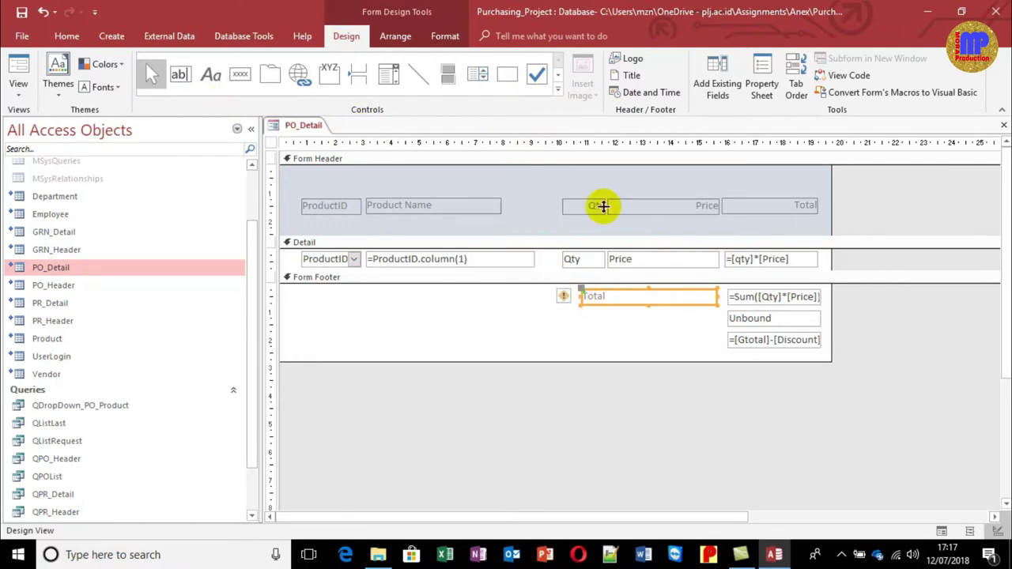
Duplicate the footer Total label twice beneath itself and caption the middle copy Discount
key(ctrl+c)
key(ctrl+v)
key(ctrl+v)
click(667, 316)
double_click(638, 317)
click(513, 308)
text(Discount)
key(Return)
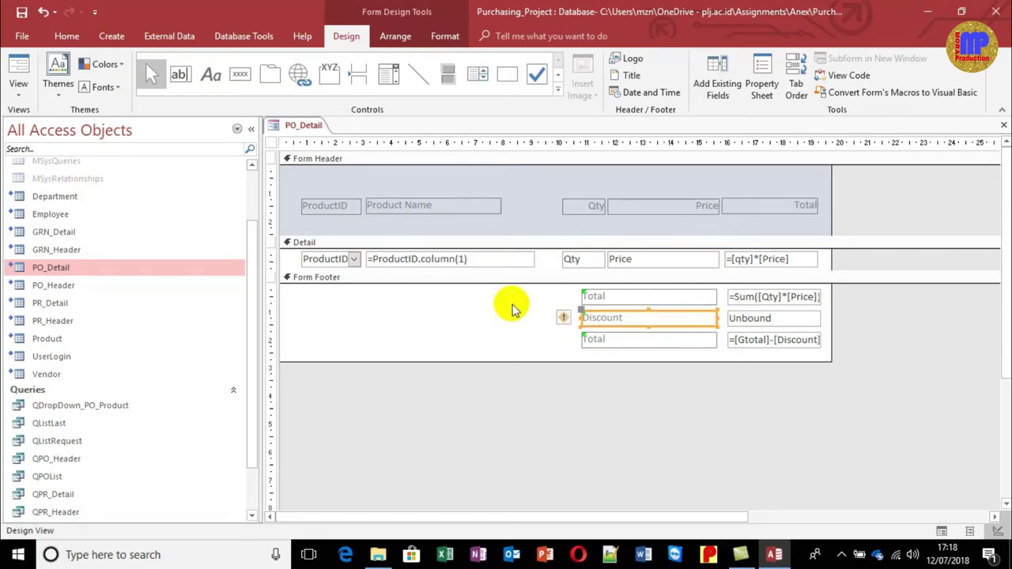
Change the lowest footer label's caption to Total Bersih
click(644, 339)
double_click(624, 339)
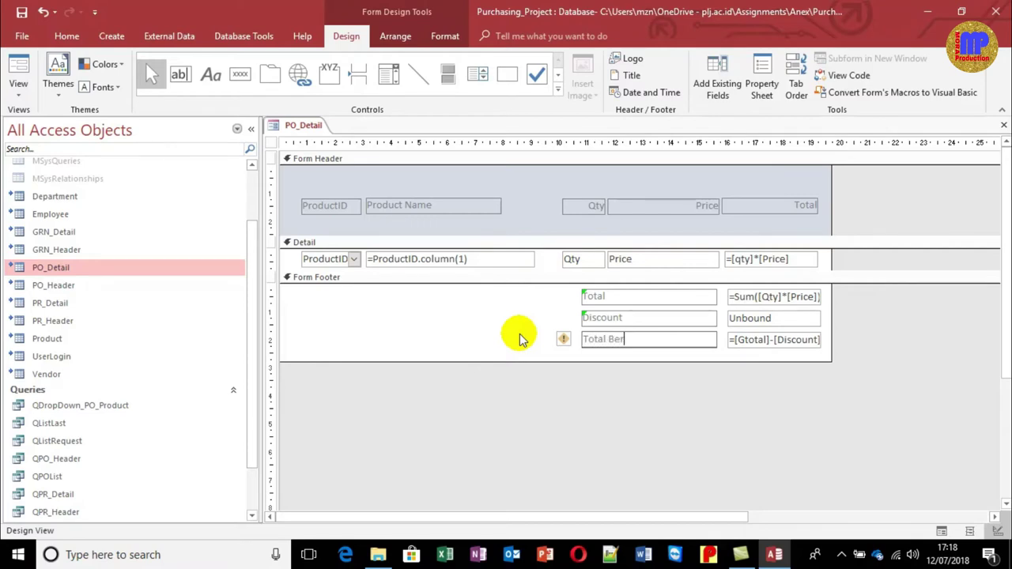
key(Return)
Nudge the Discount and Total Bersih labels and their text boxes up toward the Total row
drag(525, 305, 818, 362)
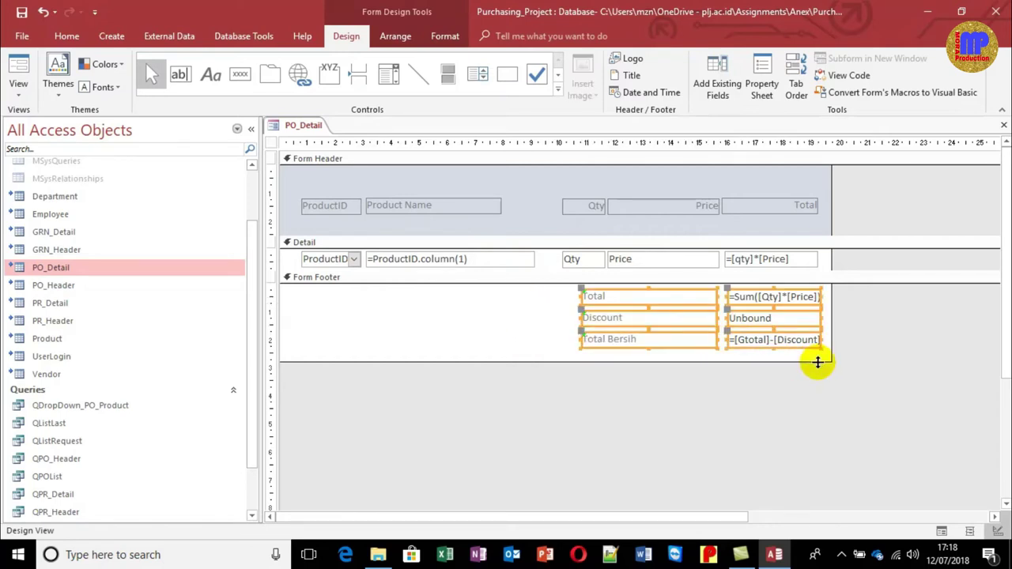
click(820, 367)
drag(542, 319, 810, 360)
key(Up)
key(Up)
key(Up)
key(Up)
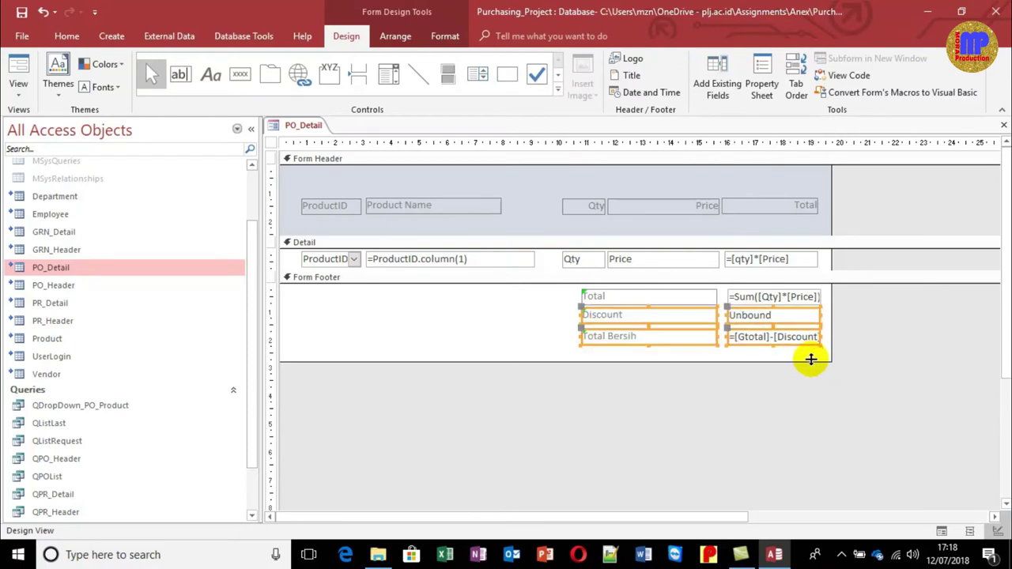
Nudge the Total Bersih label and its text box up closer to the Discount row
click(537, 330)
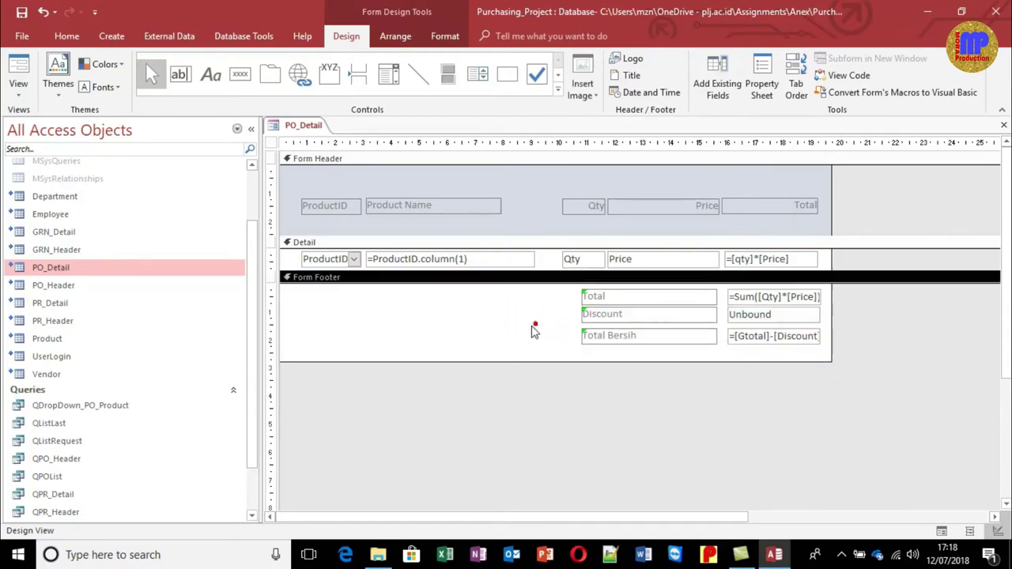
drag(518, 328, 789, 348)
key(Up)
key(Up)
key(Up)
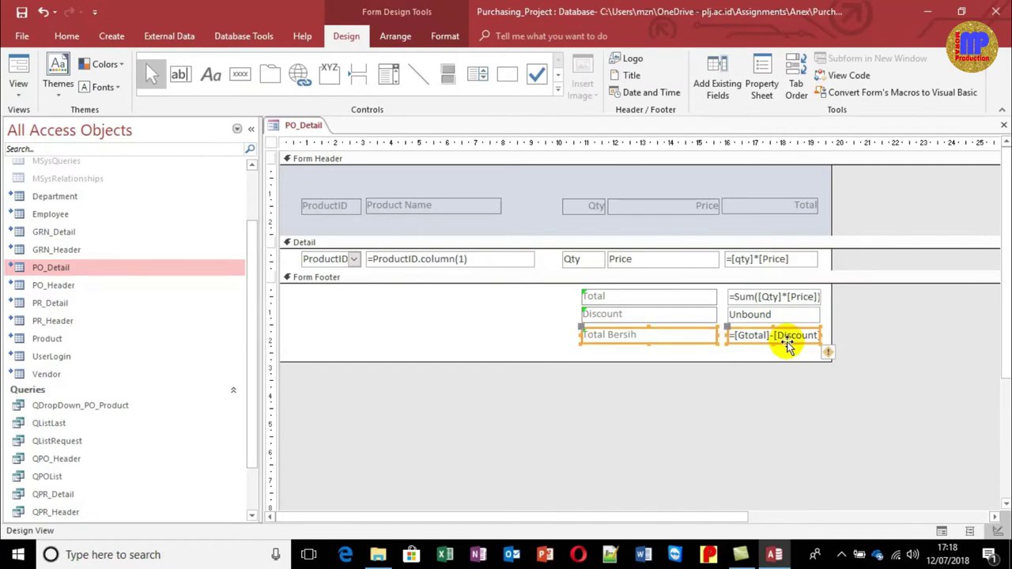
click(389, 295)
Switch to Form view and try to delete the values in the footer Total and Total Bersih boxes
click(19, 68)
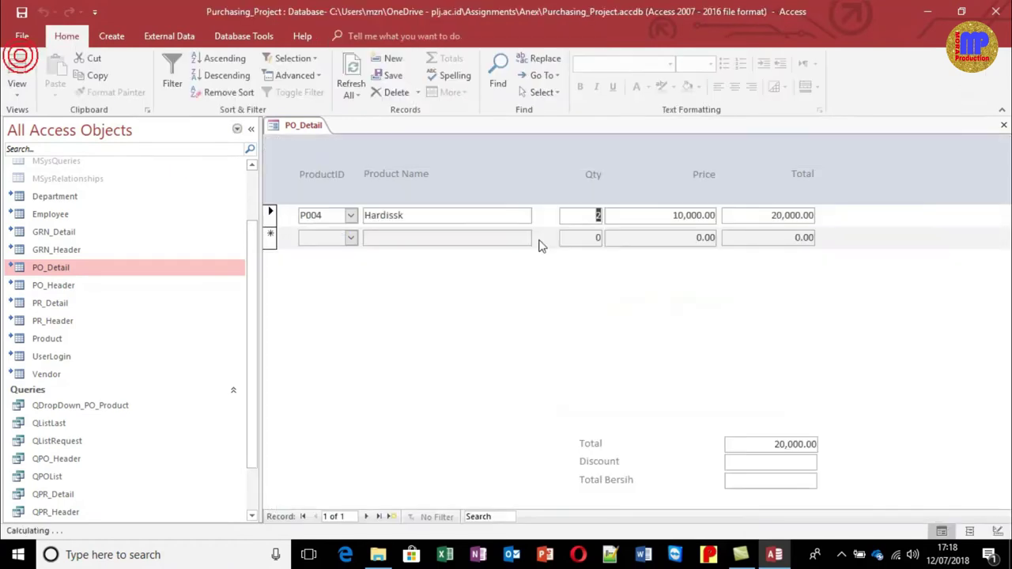
click(791, 444)
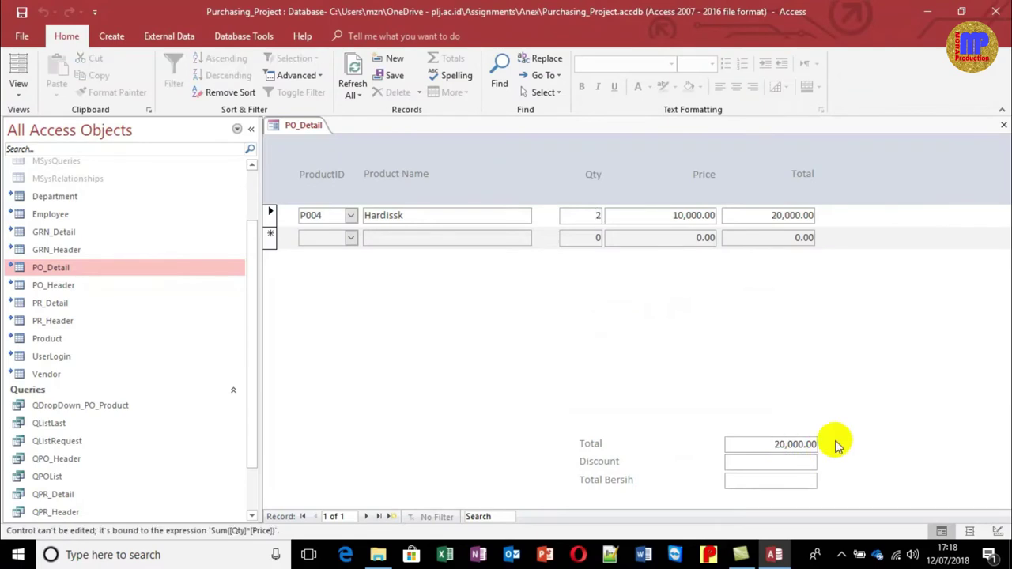
drag(761, 444, 880, 446)
key(Delete)
key(Delete)
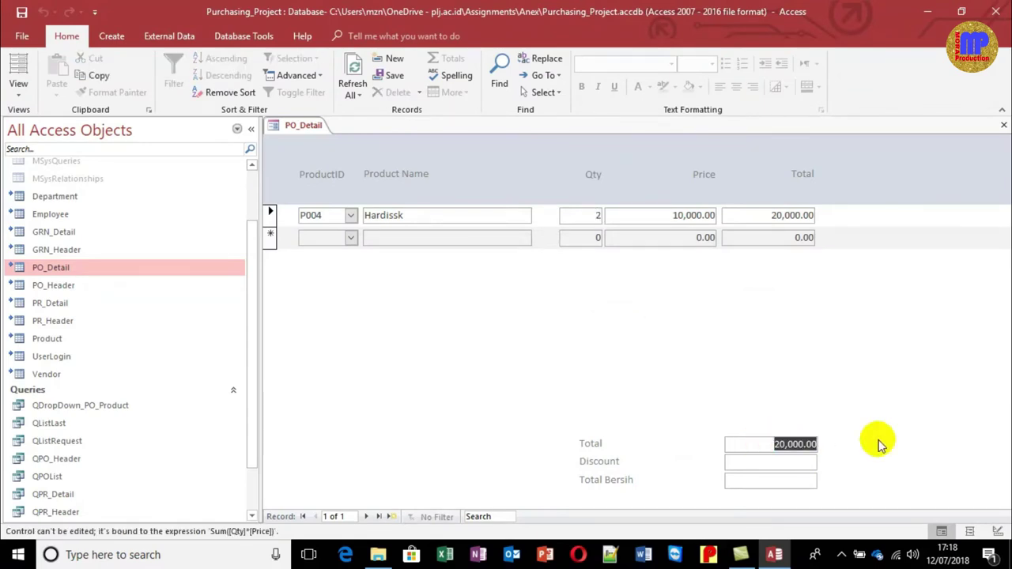
click(798, 480)
click(797, 480)
key(Delete)
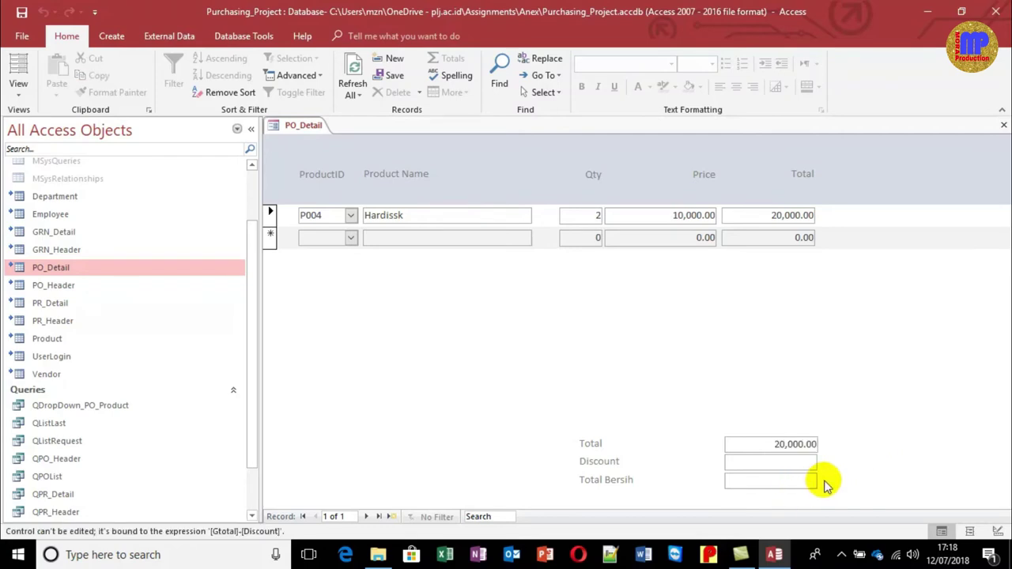
Test the discounted total by entering a discount of 10,000 and replacing it with 4,500
click(812, 464)
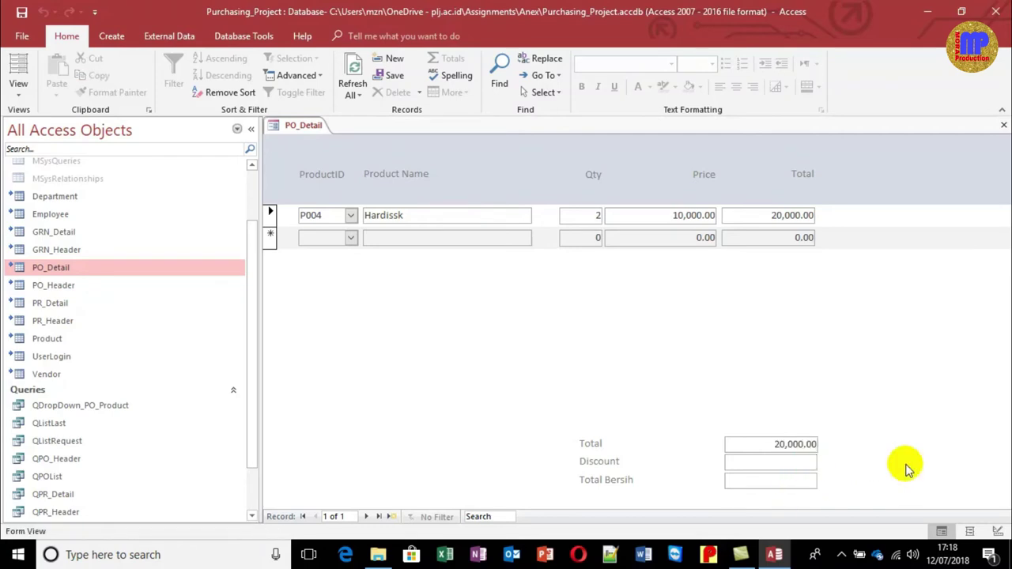
key(Tab)
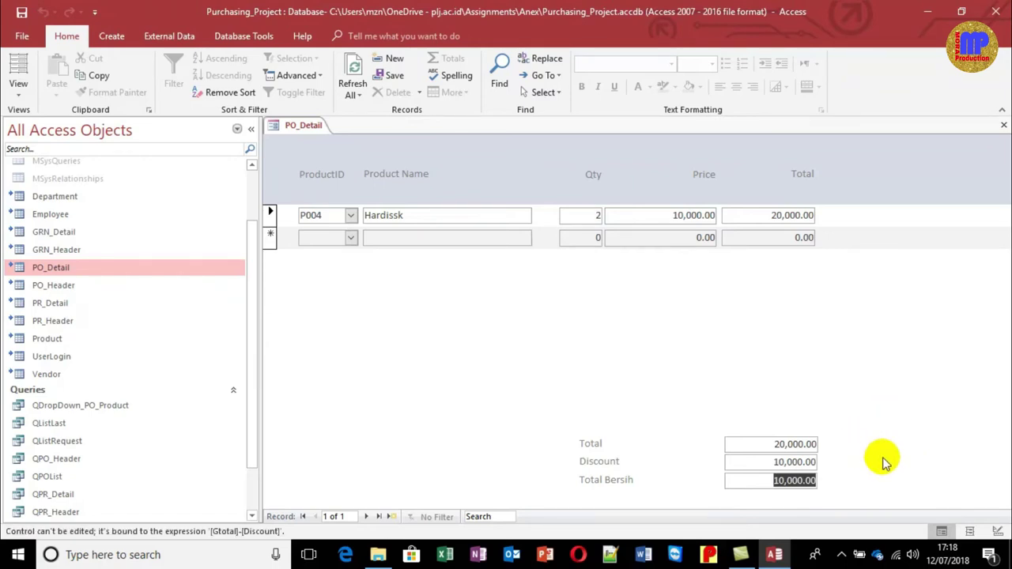
key(shift+Tab)
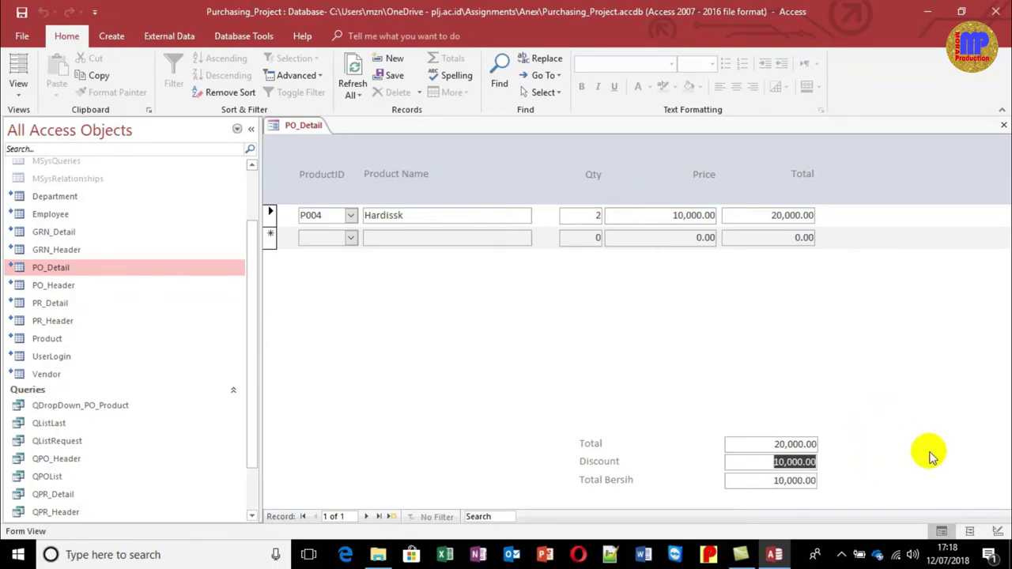
text(450)
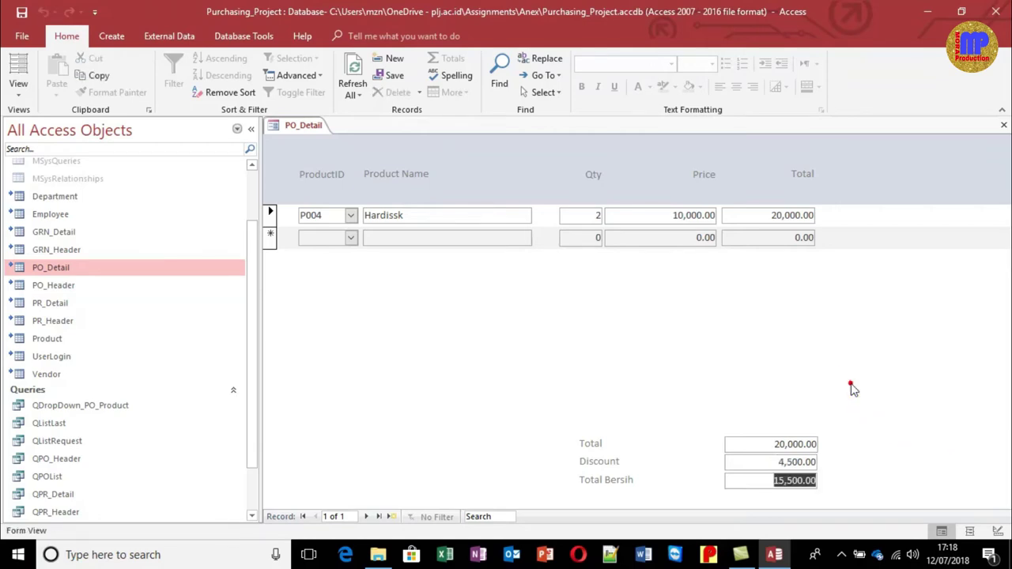
In Design view, disable the footer Total and Total Bersih text boxes together by setting Enabled to No
click(18, 96)
click(39, 188)
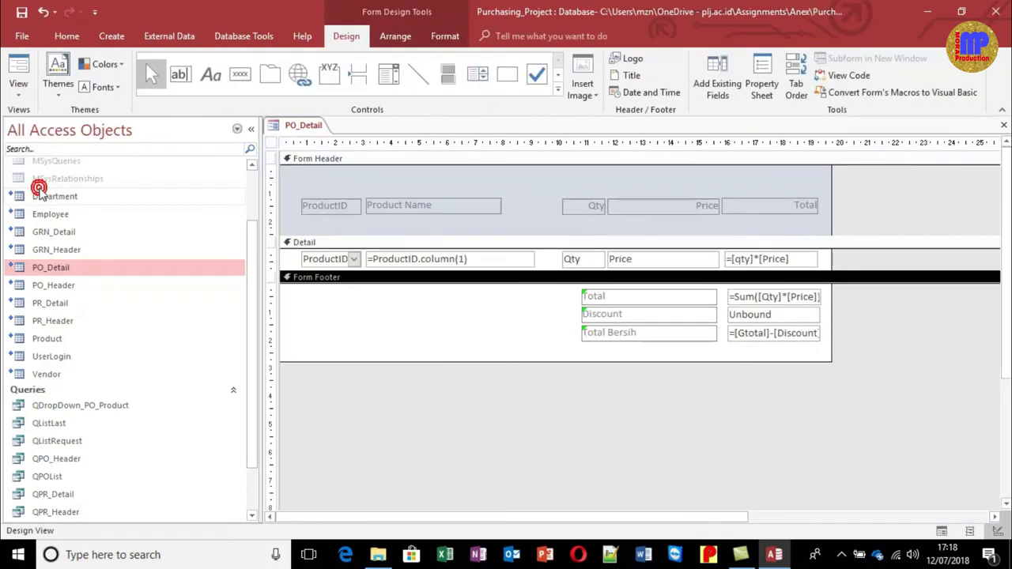
click(833, 419)
click(816, 298)
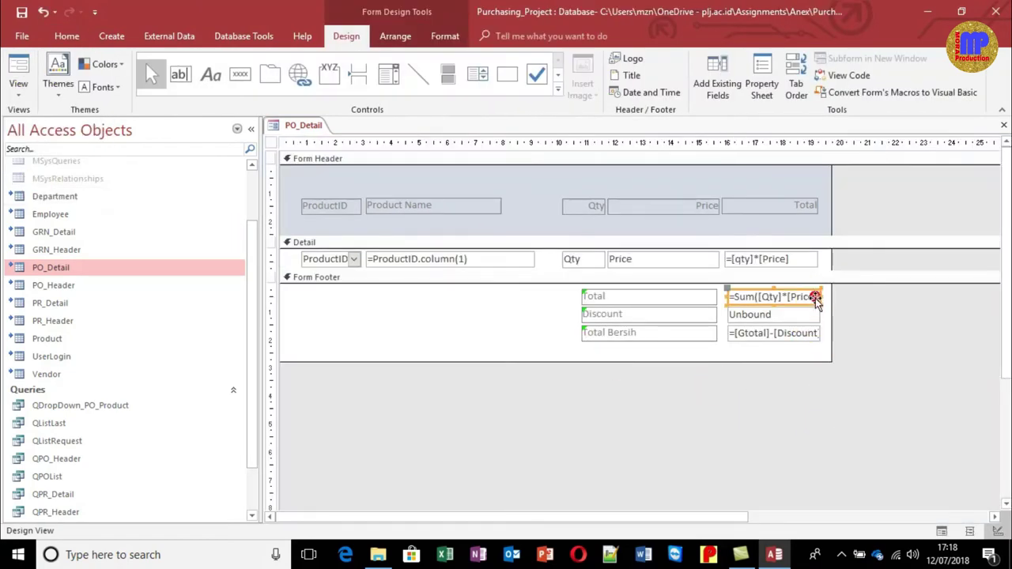
shift+click(802, 336)
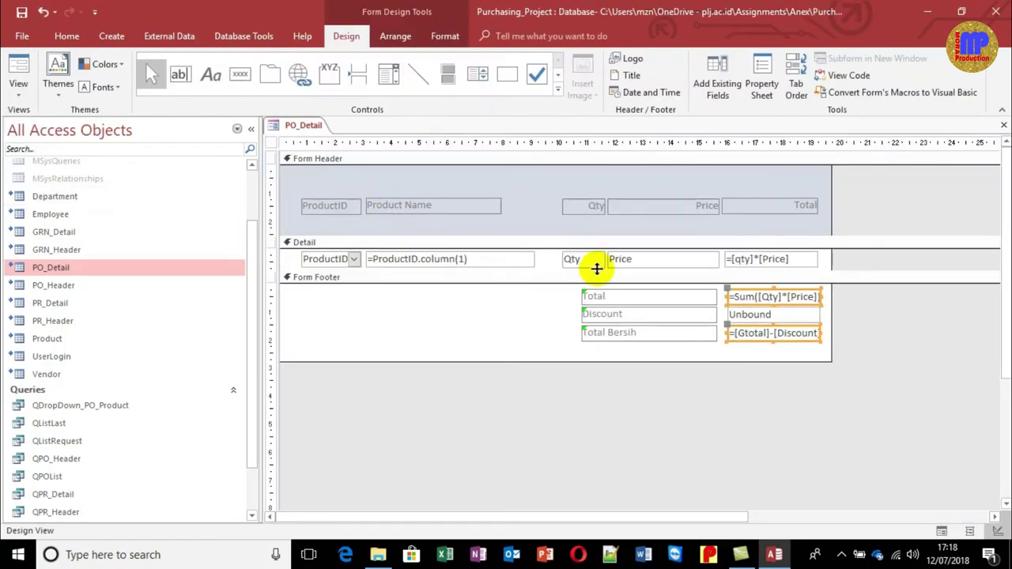
right_click(808, 333)
click(853, 530)
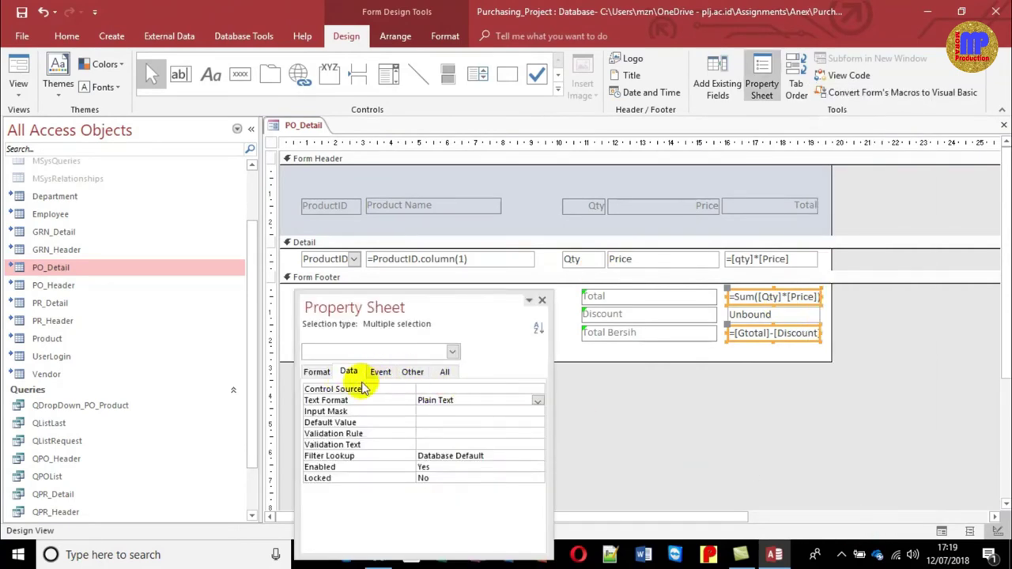
click(318, 373)
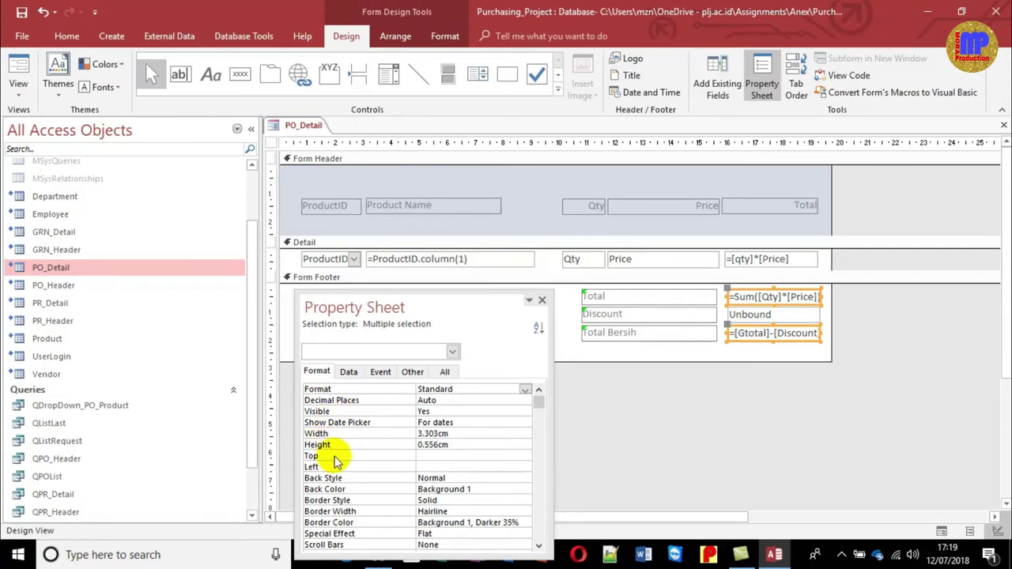
scroll(342, 467, down, 3)
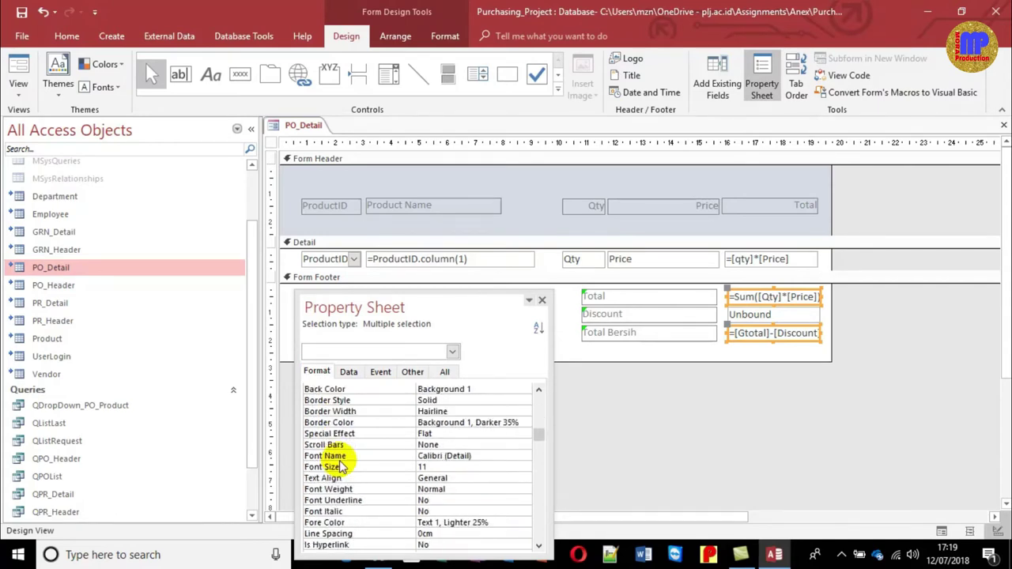
scroll(342, 467, down, 1)
scroll(342, 467, up, 3)
scroll(342, 466, up, 1)
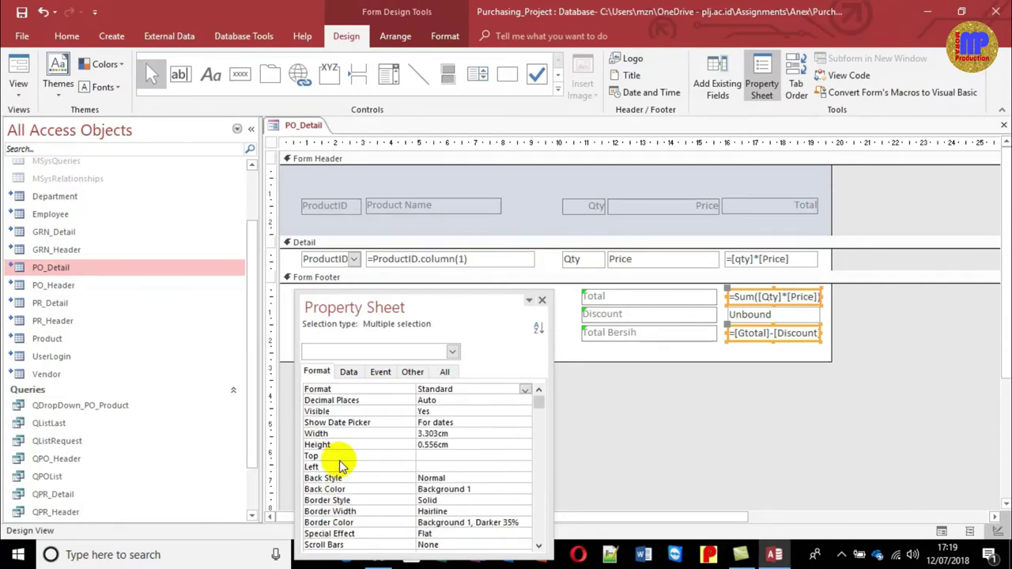
click(412, 372)
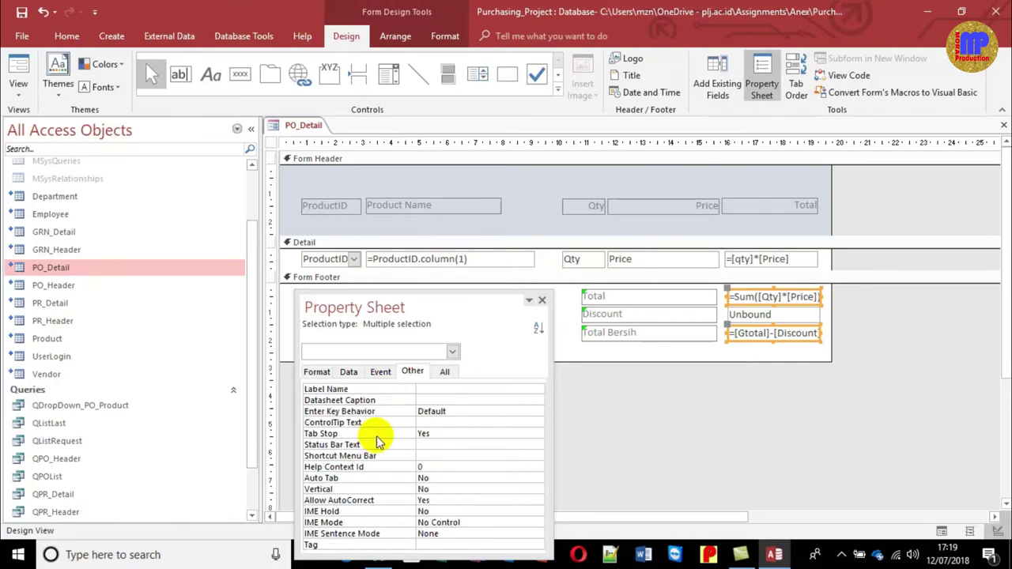
click(349, 372)
double_click(325, 468)
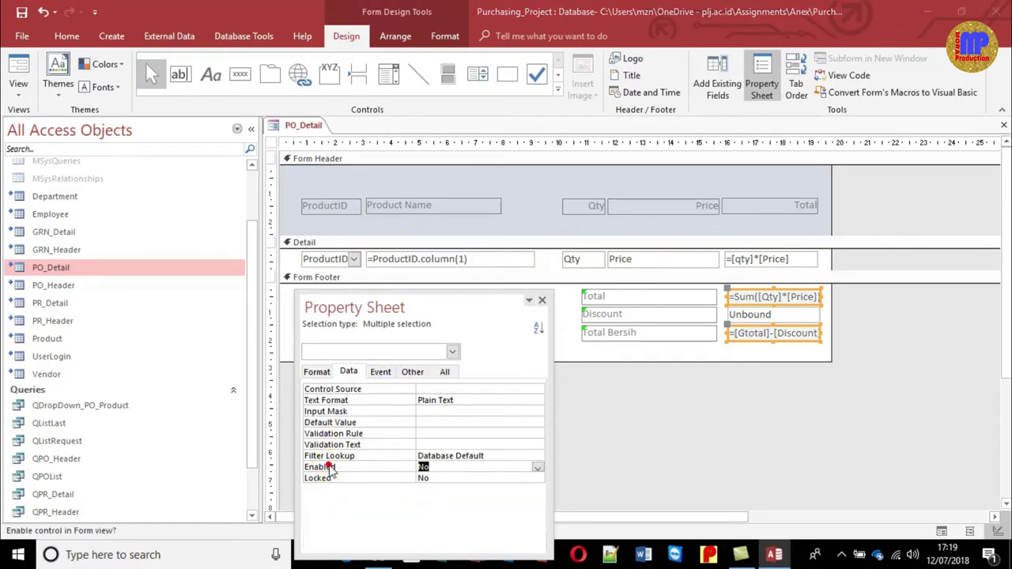
click(539, 300)
Switch to Form view, try to enter the footer Total box and test a discount of 5,000
click(20, 65)
click(795, 445)
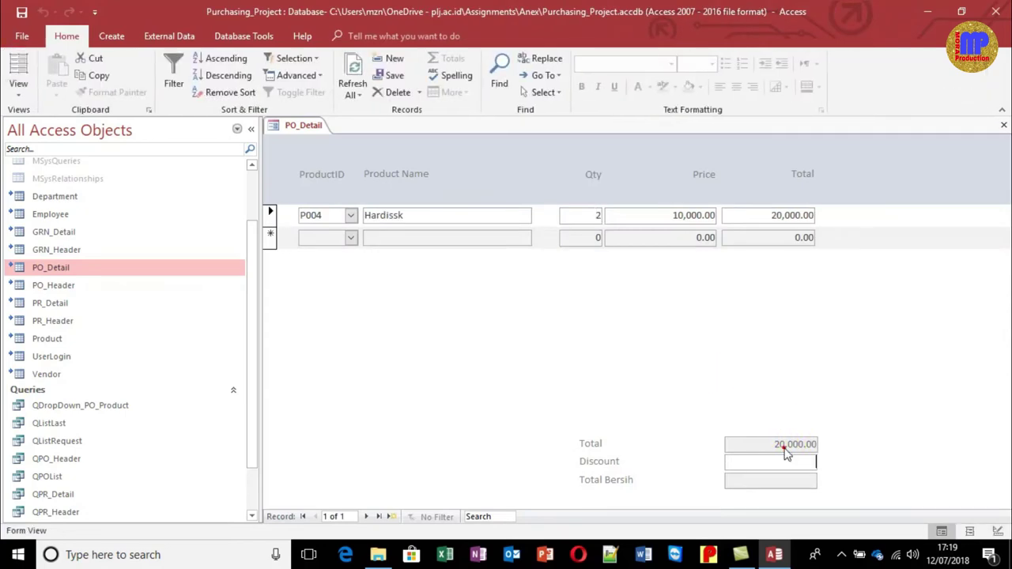
click(795, 444)
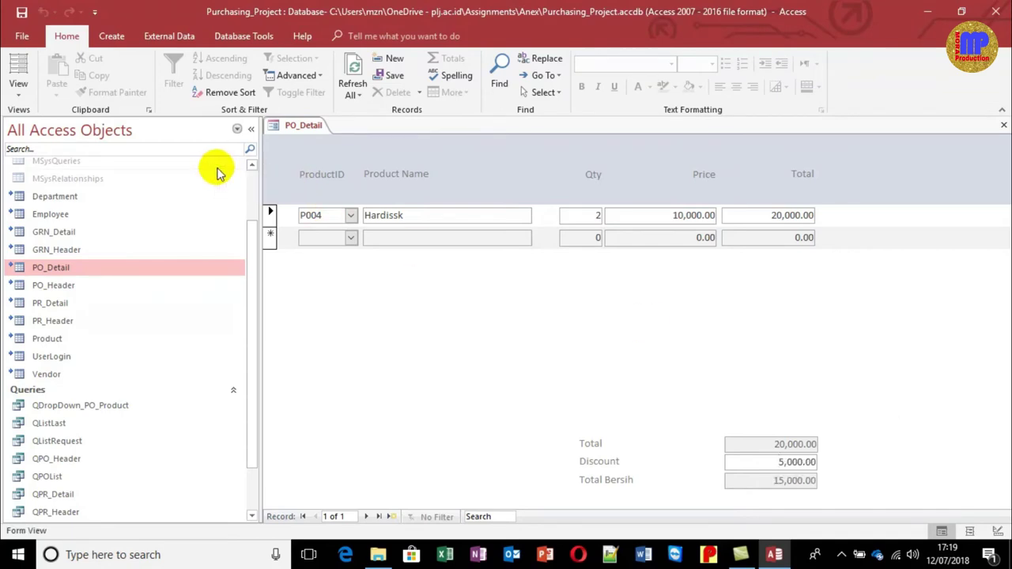
Return to Design view and move all the Form Header labels up to the upper edge of the header section
click(18, 88)
click(55, 181)
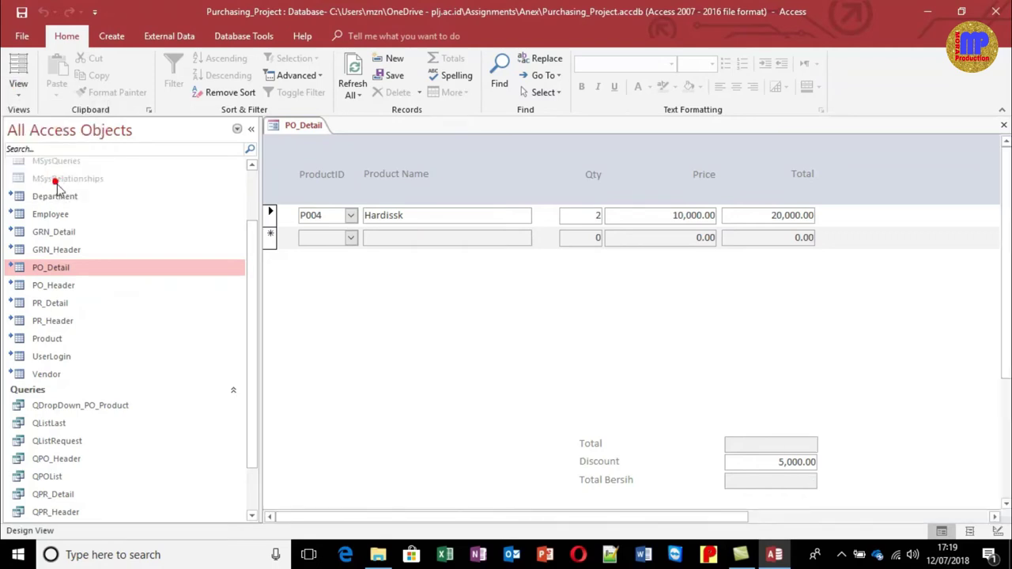
click(624, 436)
drag(288, 178, 819, 227)
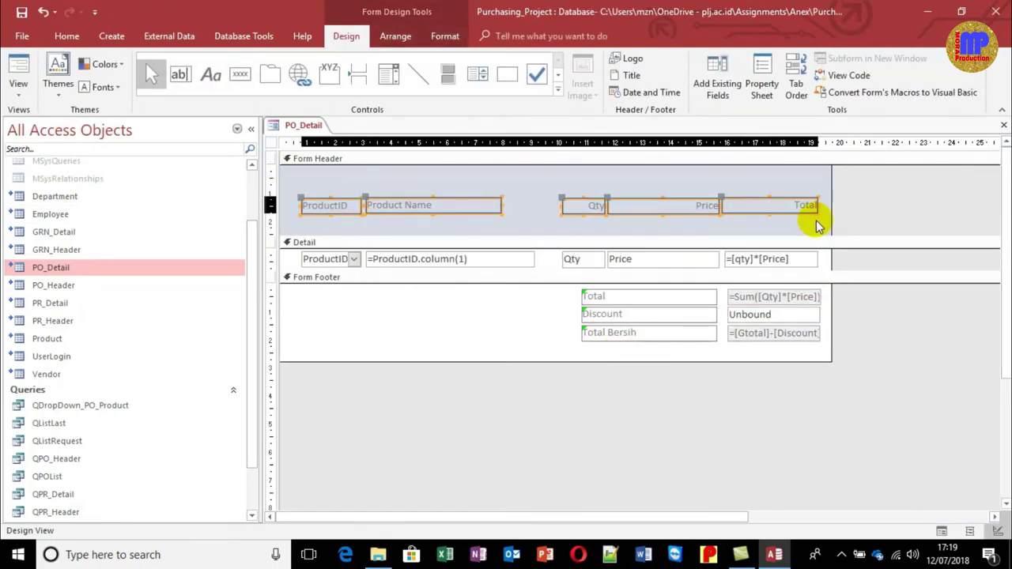
key(Up)
key(Up)
key(Up)
key(Up)
key(Up)
key(Up)
key(Up)
key(Up)
key(Up)
click(797, 219)
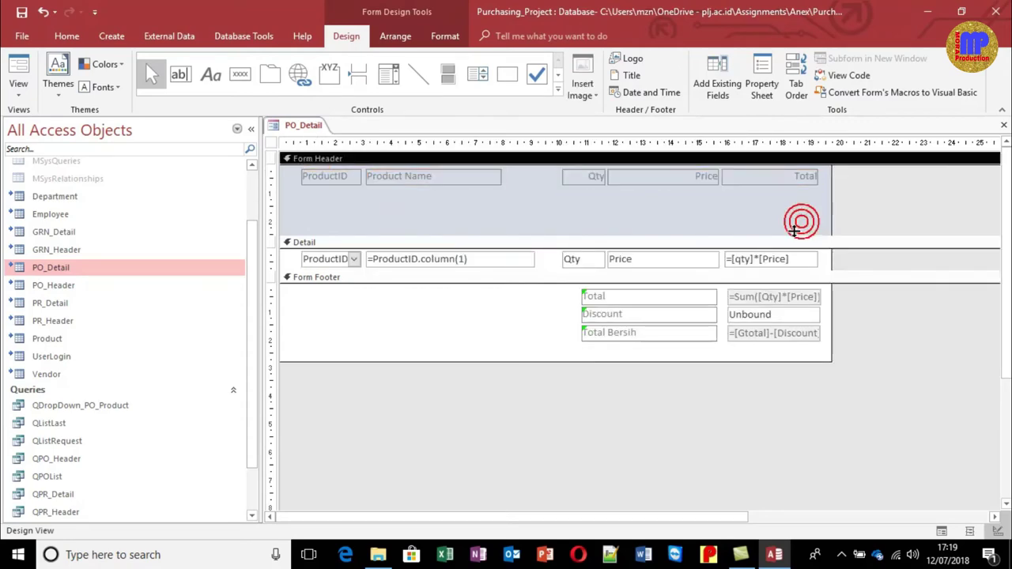
Shrink the Form Header section to about 1 cm high, just below its labels, and close the PO_Detail form
drag(791, 235, 803, 193)
click(897, 183)
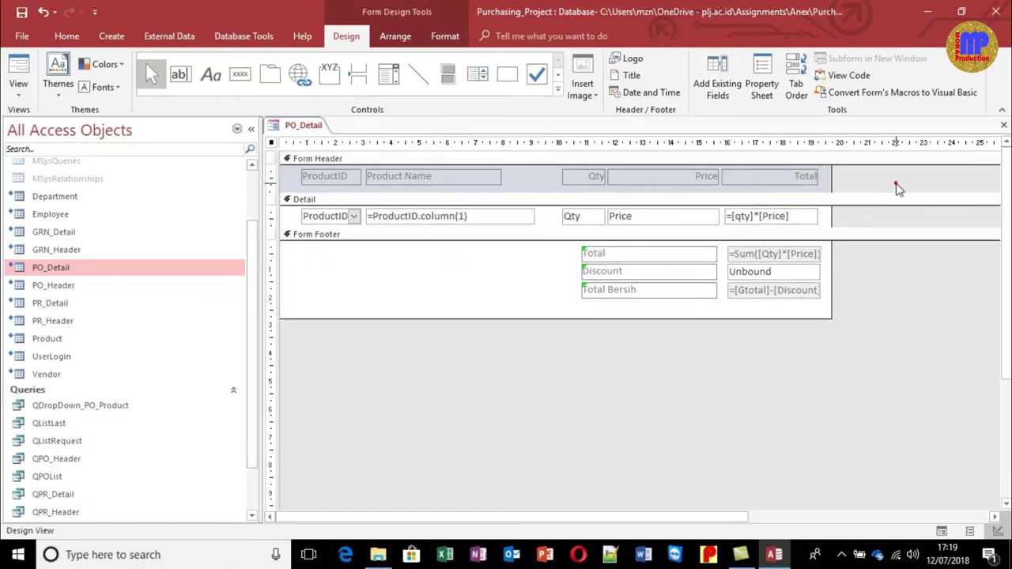
key(ctrl+w)
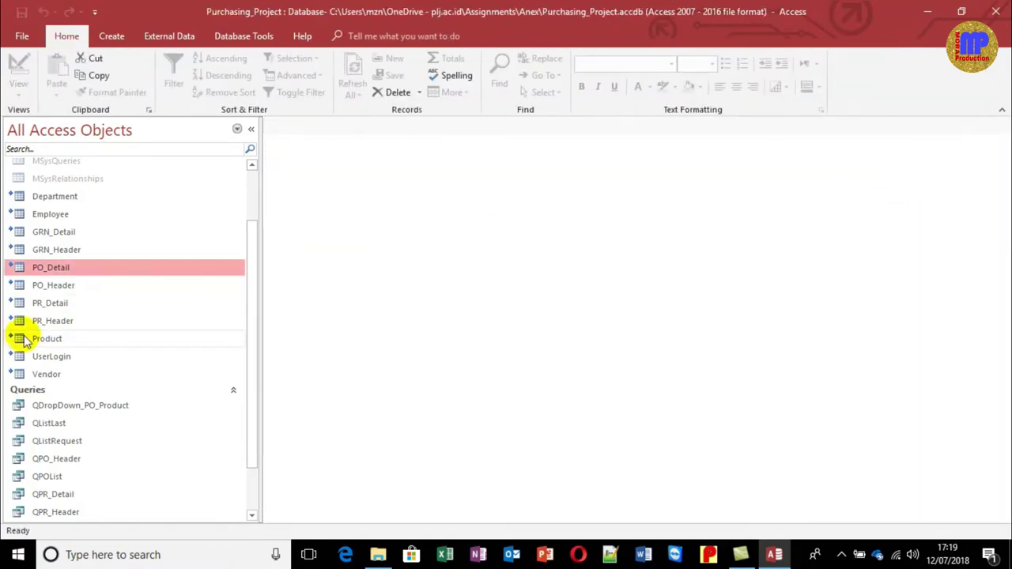
Expand the list of forms and open the PO_Header form in Design view
scroll(93, 413, down, 1)
scroll(92, 410, down, 1)
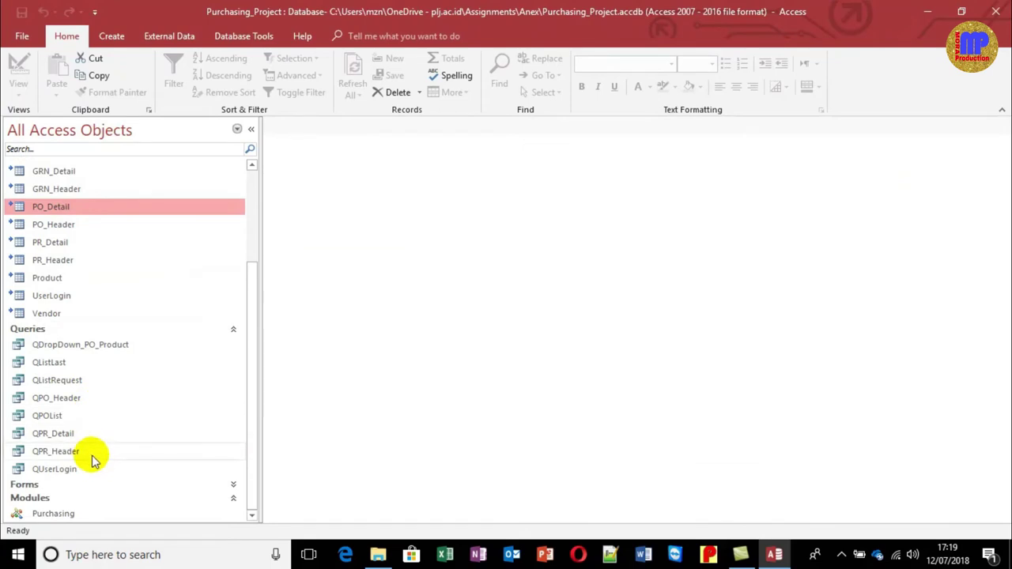
scroll(93, 456, up, 2)
scroll(92, 451, down, 1)
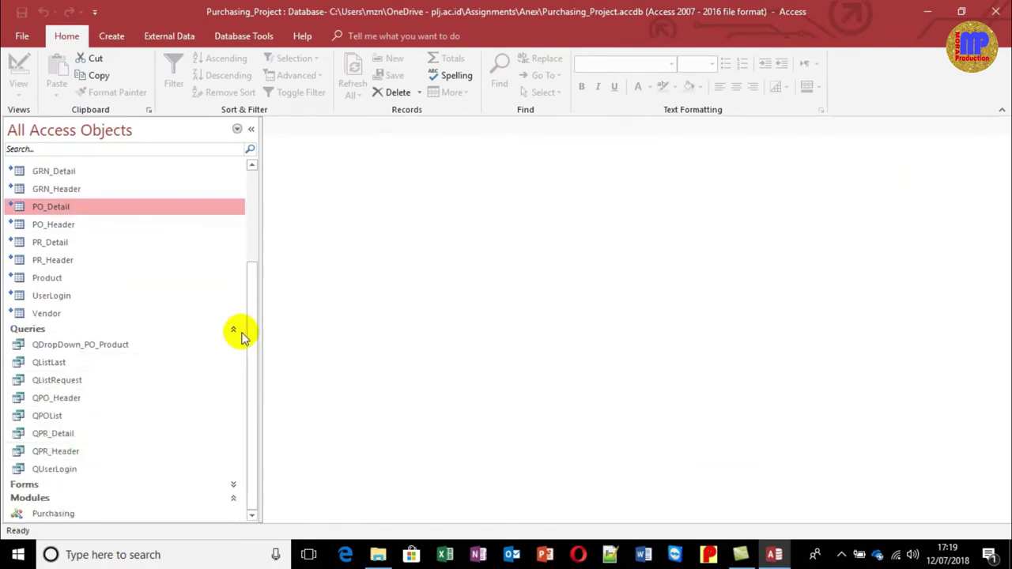
drag(255, 328, 265, 427)
click(35, 485)
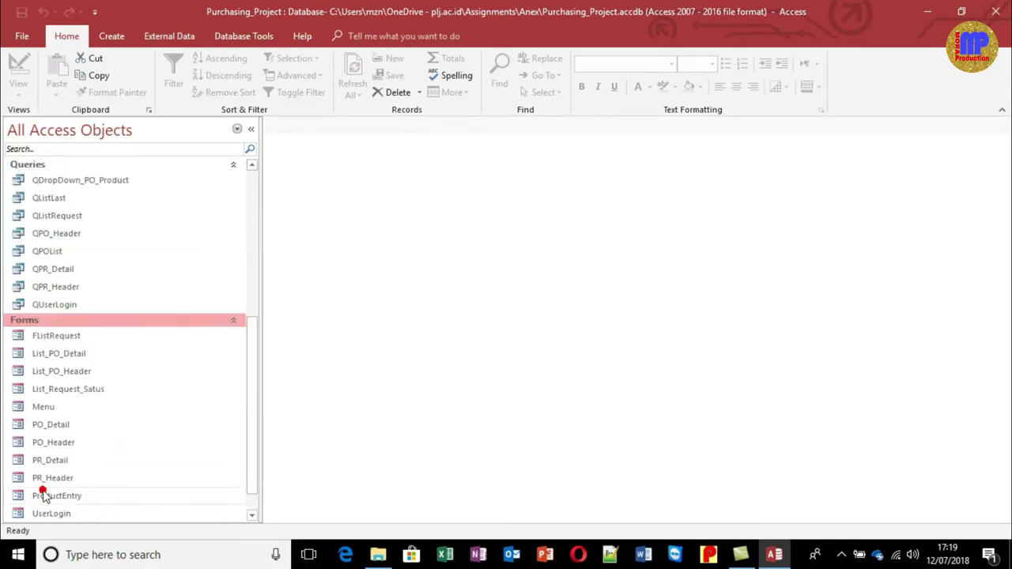
right_click(71, 444)
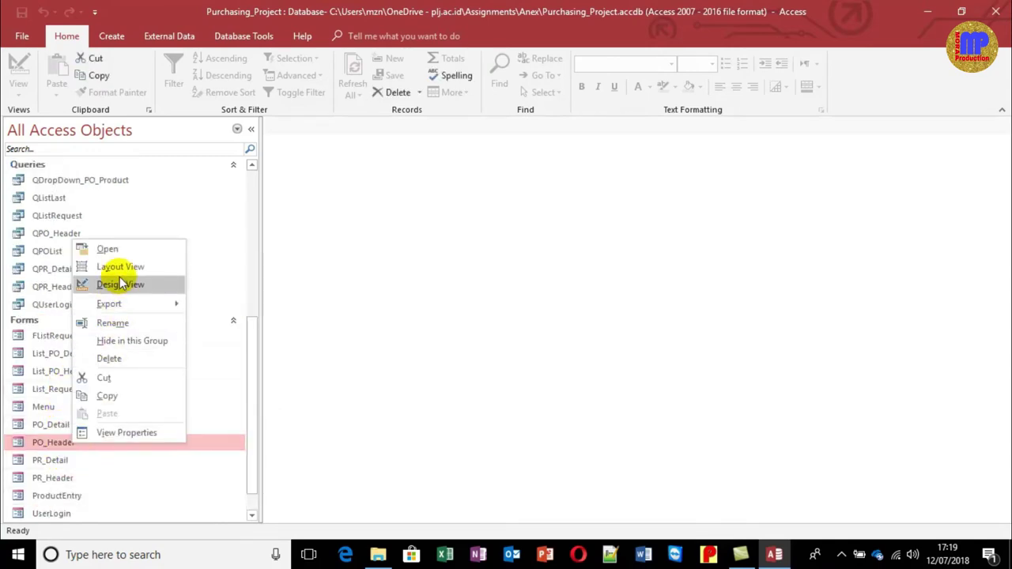
click(121, 285)
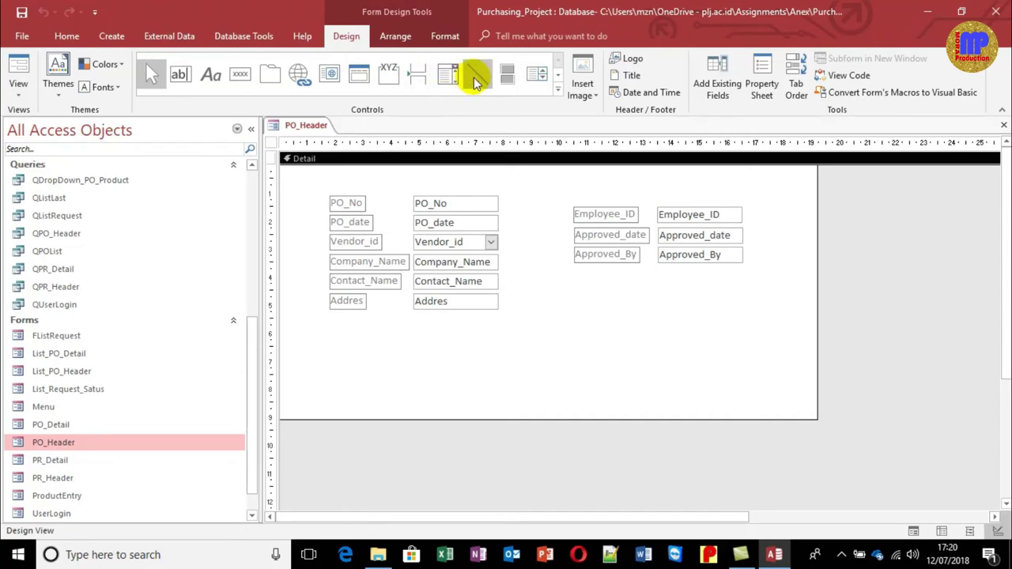
Draw a Subform/Subreport control about 19 cm wide and 6 cm high below the Addres field
click(558, 92)
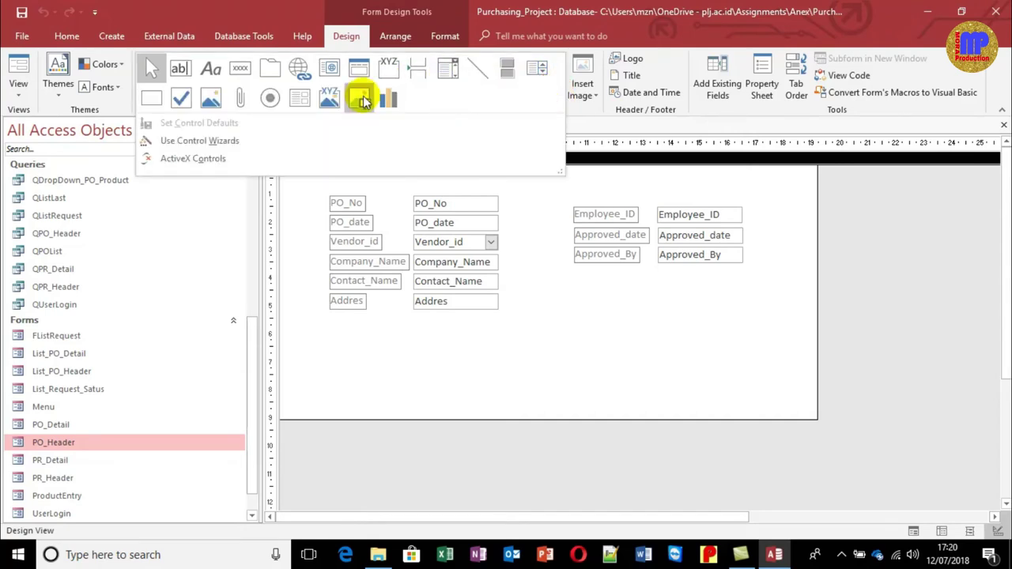
click(309, 106)
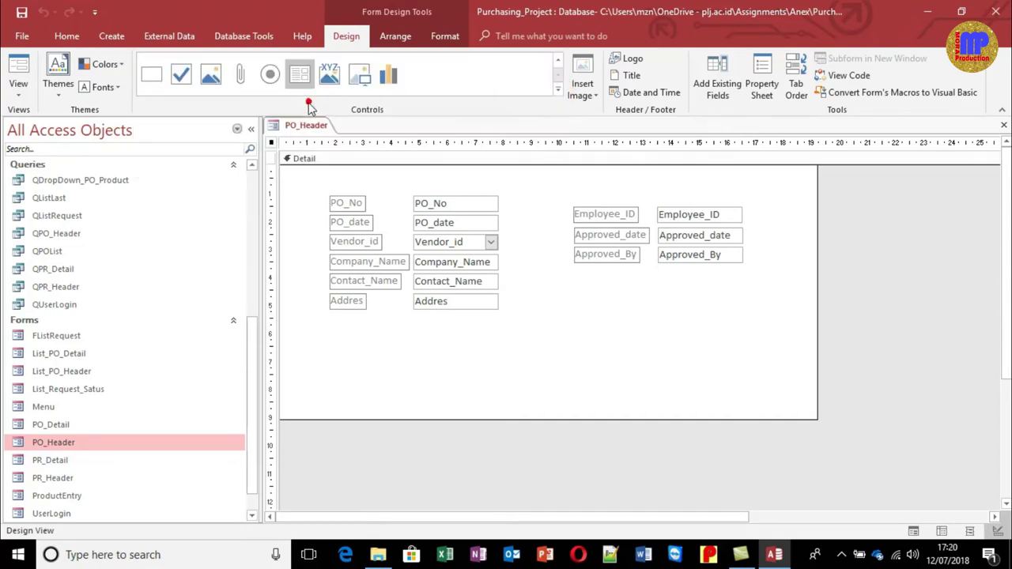
drag(330, 325, 858, 485)
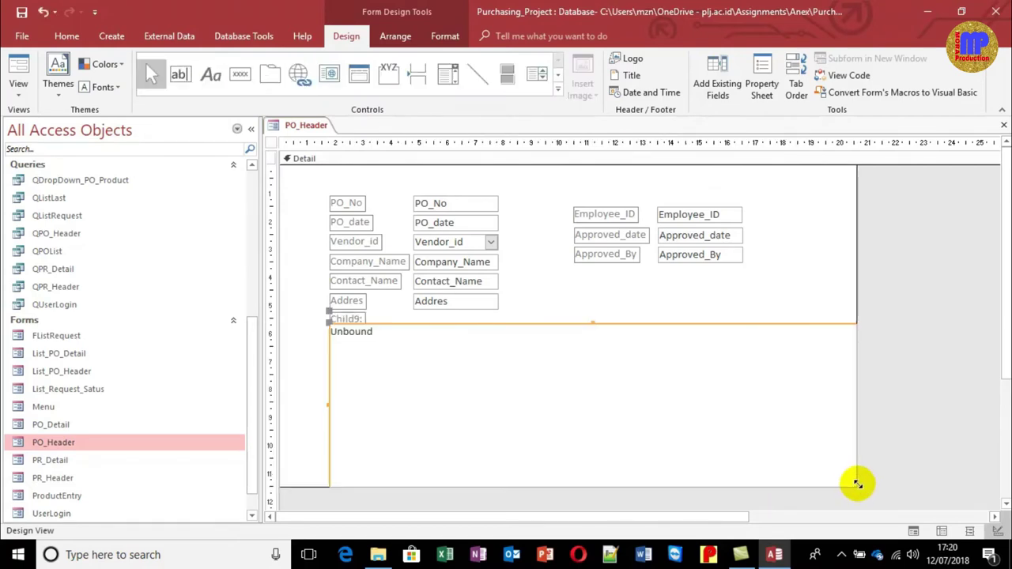
Enlarge the form area around the subform, delete the subform's label and move the subform slightly up toward the Addres field
drag(857, 276, 895, 278)
click(355, 317)
key(Delete)
drag(311, 485, 312, 497)
drag(427, 362, 435, 351)
Set the subform's Source Object to the PO_Detail form and close its properties
right_click(435, 352)
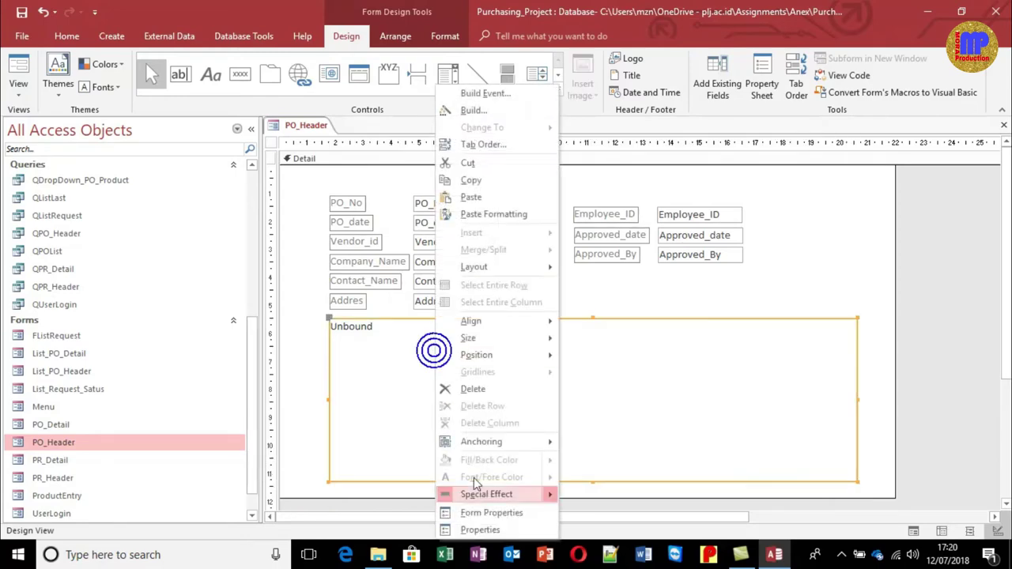
click(464, 527)
drag(321, 308, 732, 200)
click(764, 282)
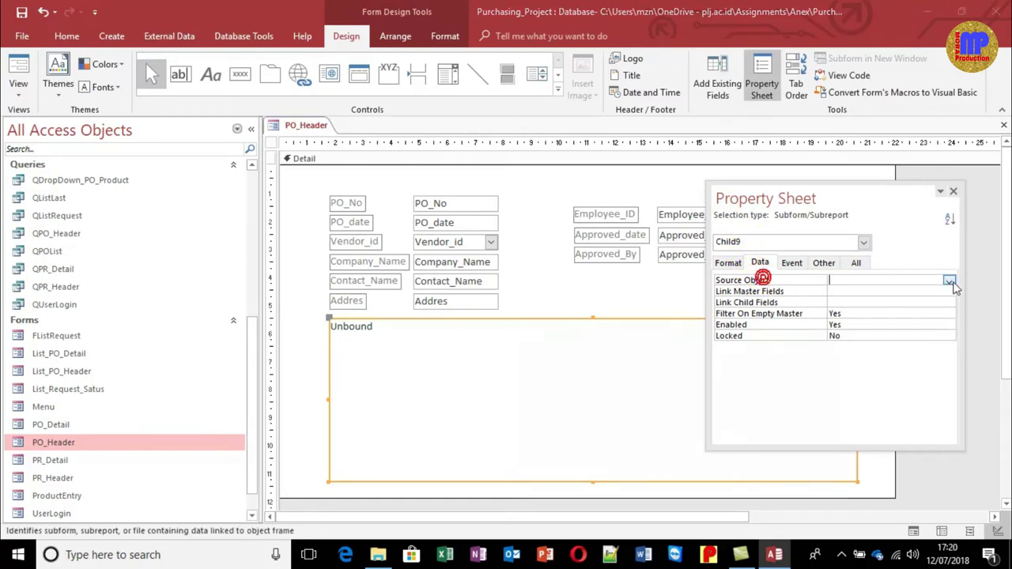
click(949, 282)
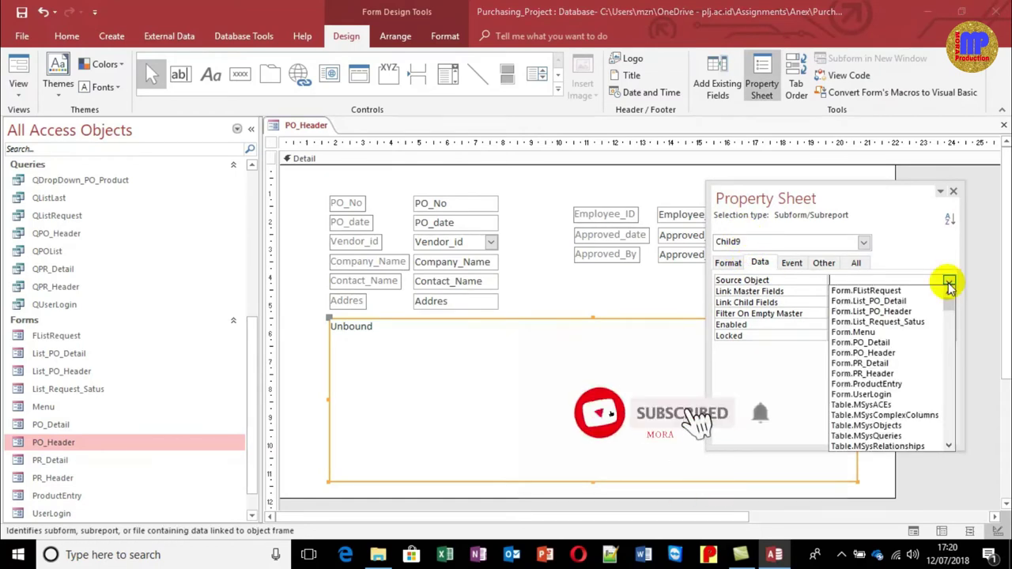
text(po)
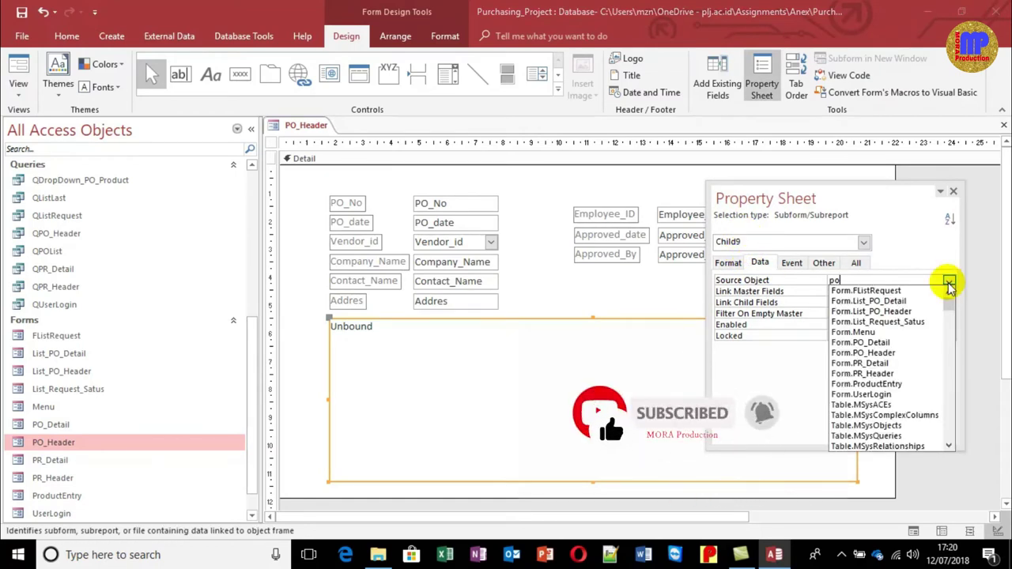
click(927, 342)
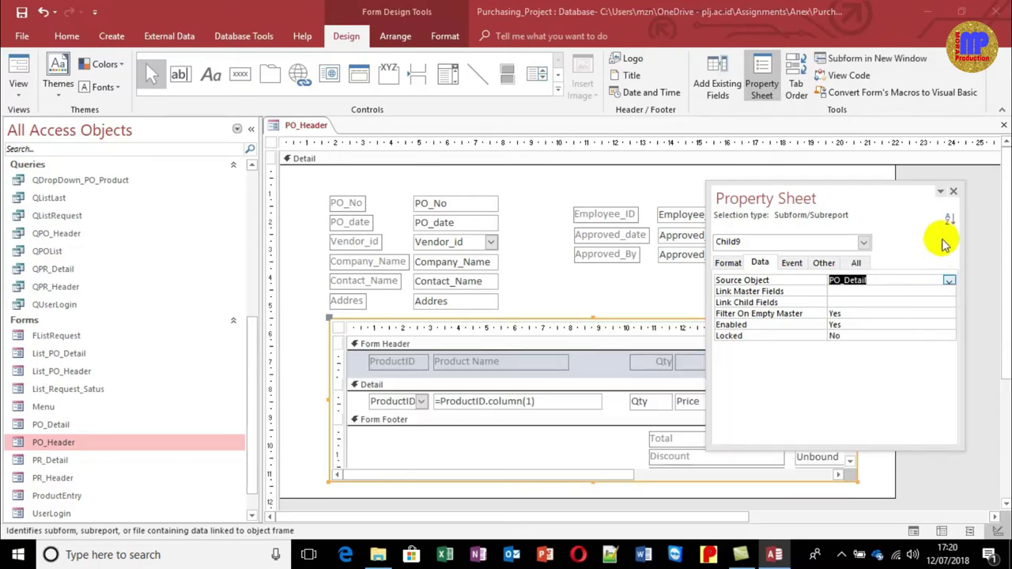
click(953, 191)
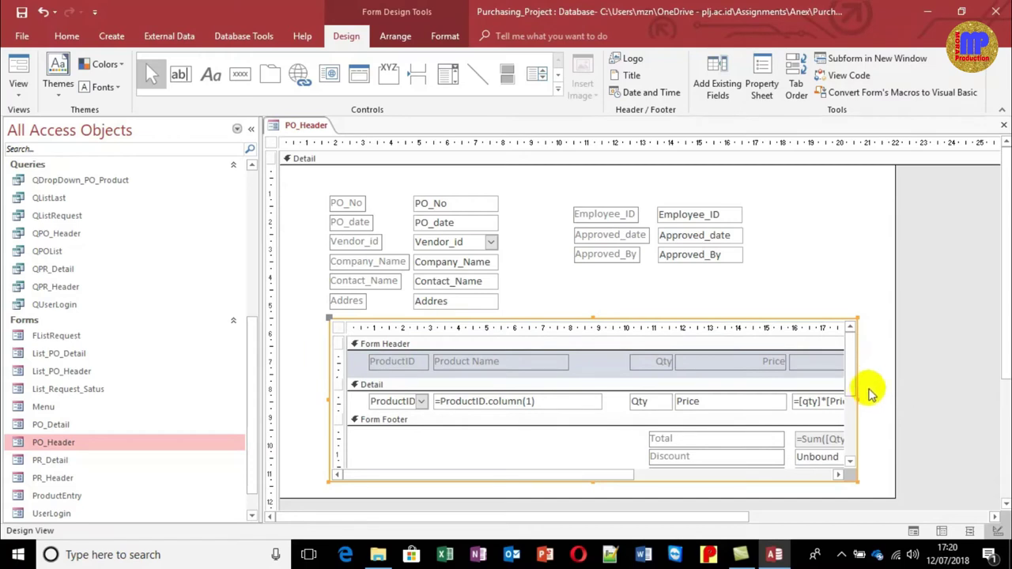
Widen the subform to about 21 cm to fit its Total column, and widen the form to about 24.5 cm
drag(857, 401, 908, 402)
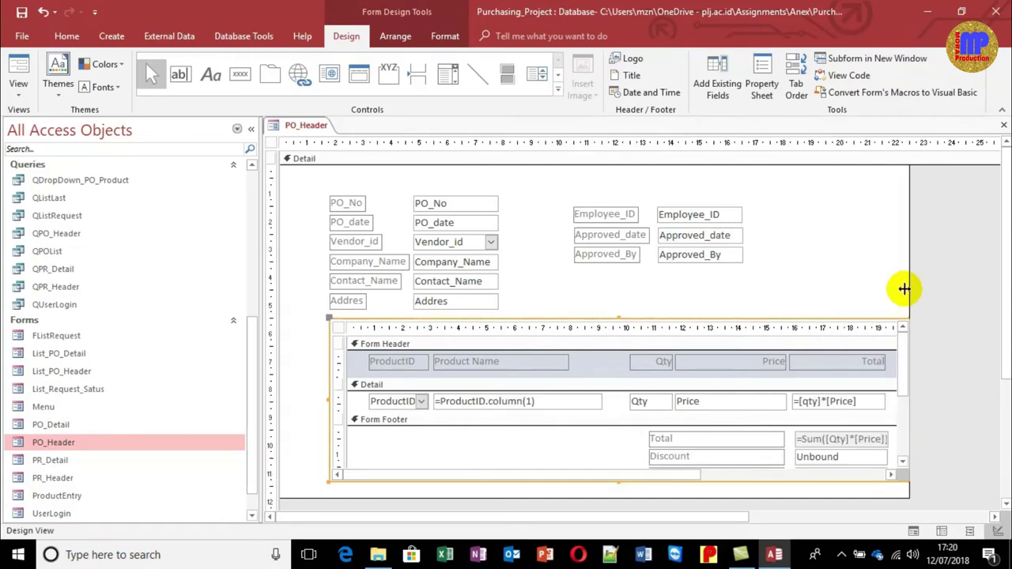
drag(910, 263, 965, 262)
Select all the fields, labels and the subform and move them together slightly toward the form's upper-left corner
drag(308, 176, 906, 459)
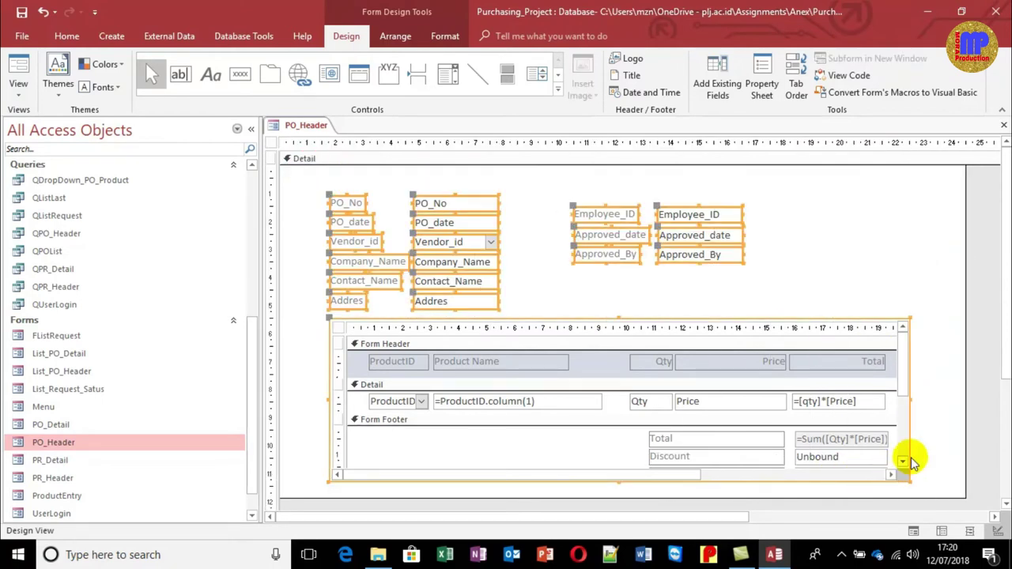
click(862, 409)
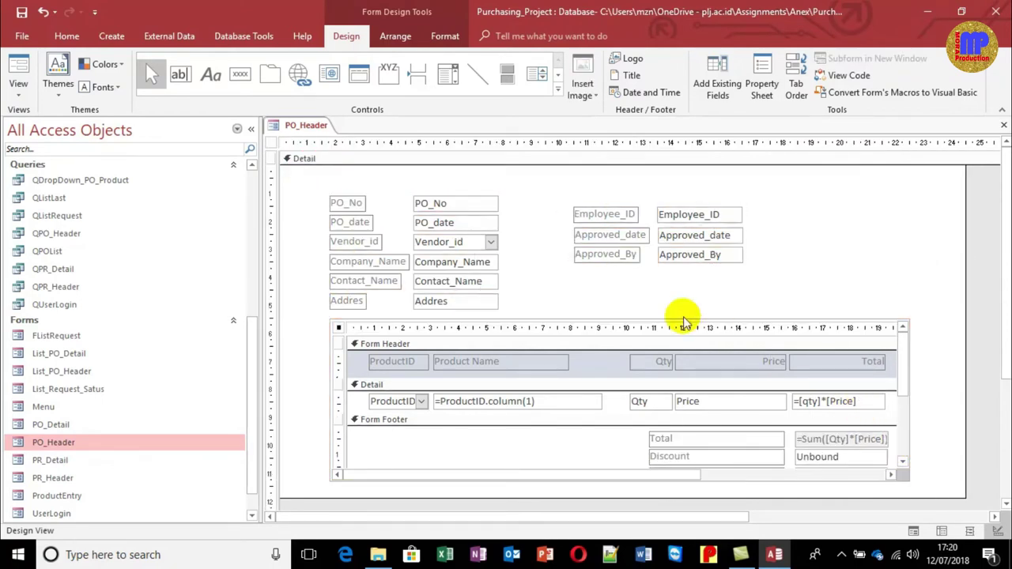
drag(308, 175, 931, 506)
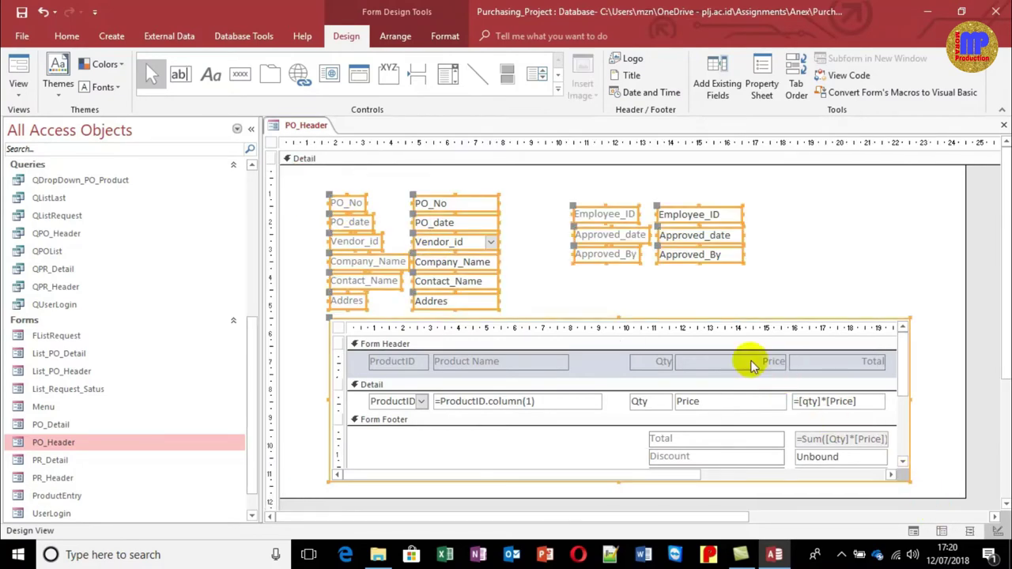
drag(641, 232, 618, 220)
click(860, 250)
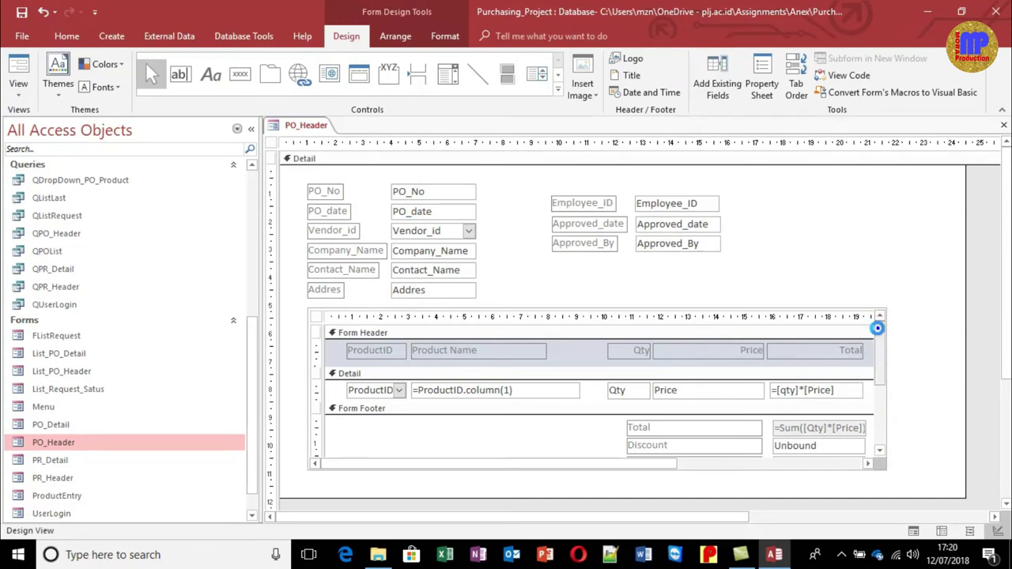
Check the subform's Data properties, including Link Master Fields and Link Child Fields, and close them
right_click(880, 336)
click(887, 360)
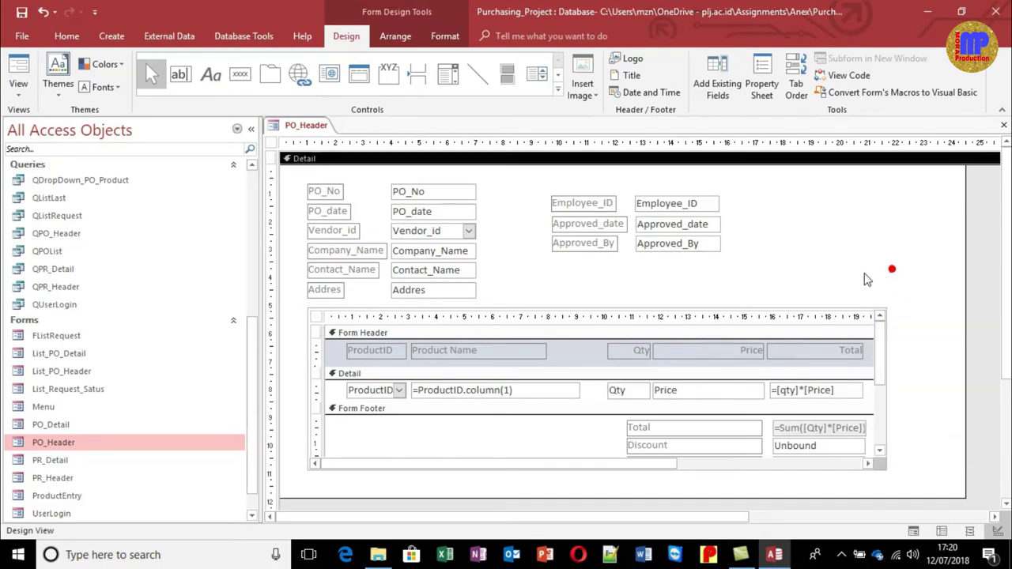
right_click(858, 317)
click(896, 450)
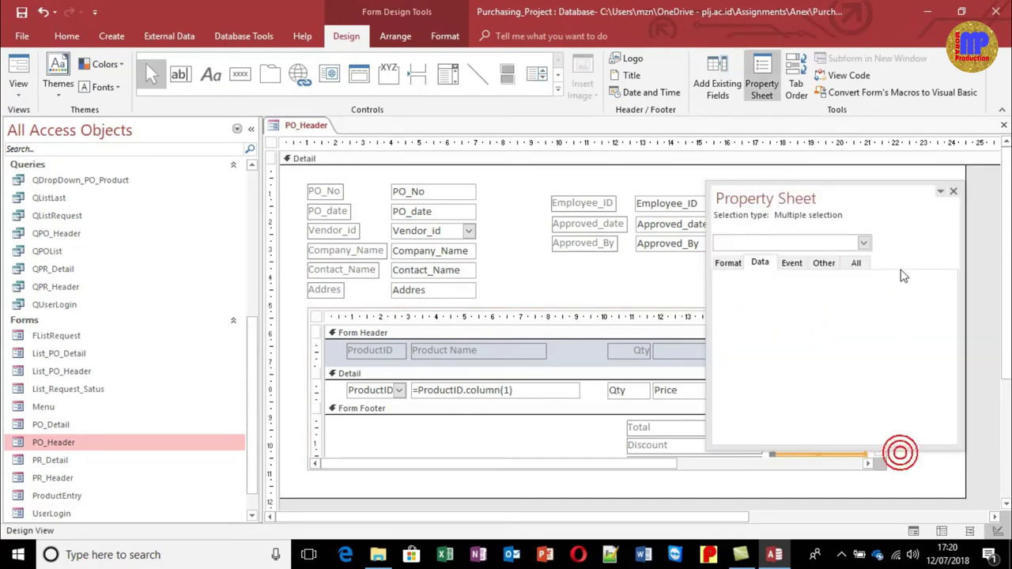
click(953, 193)
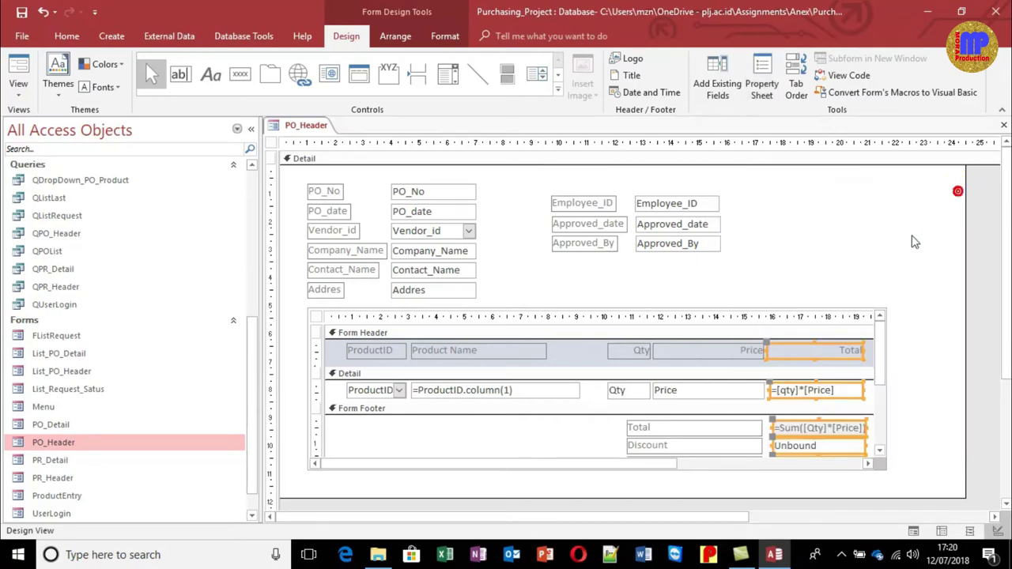
right_click(822, 310)
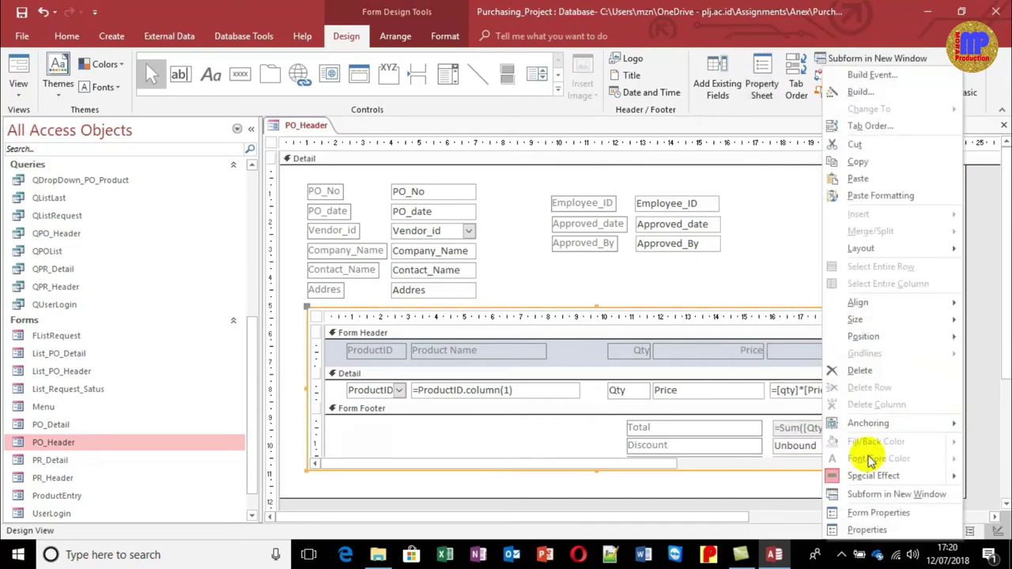
click(860, 524)
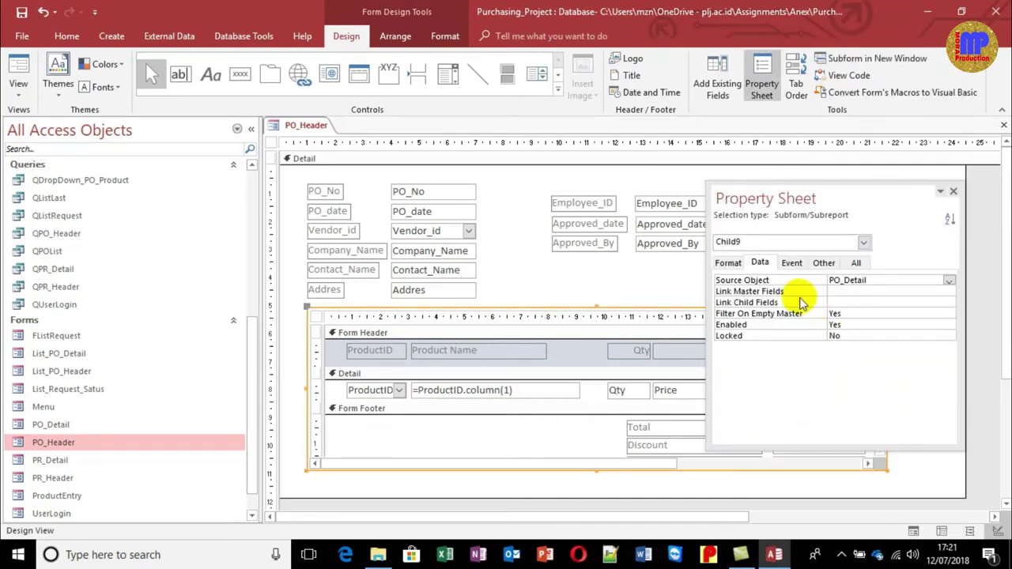
drag(771, 191, 749, 134)
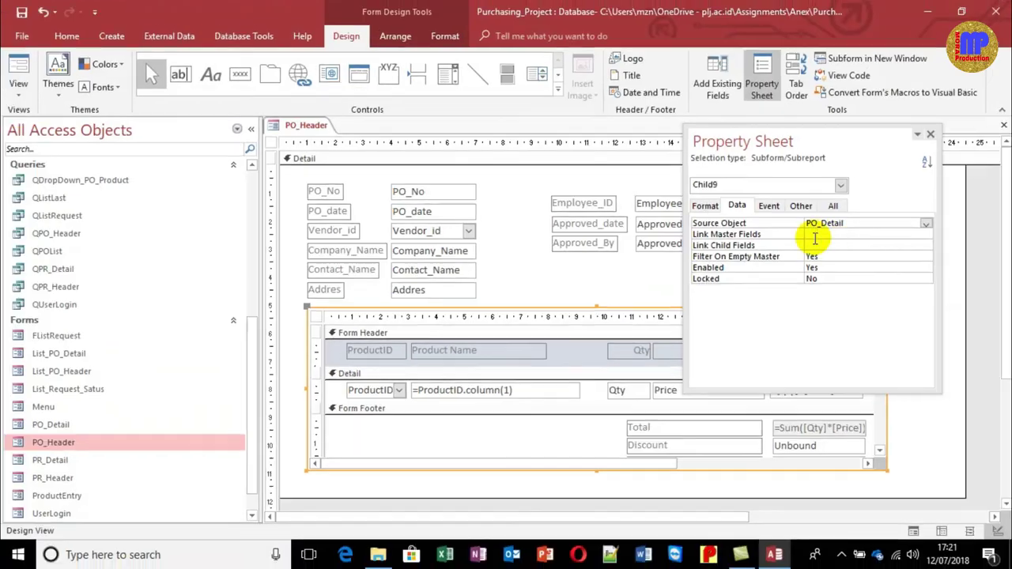
click(932, 134)
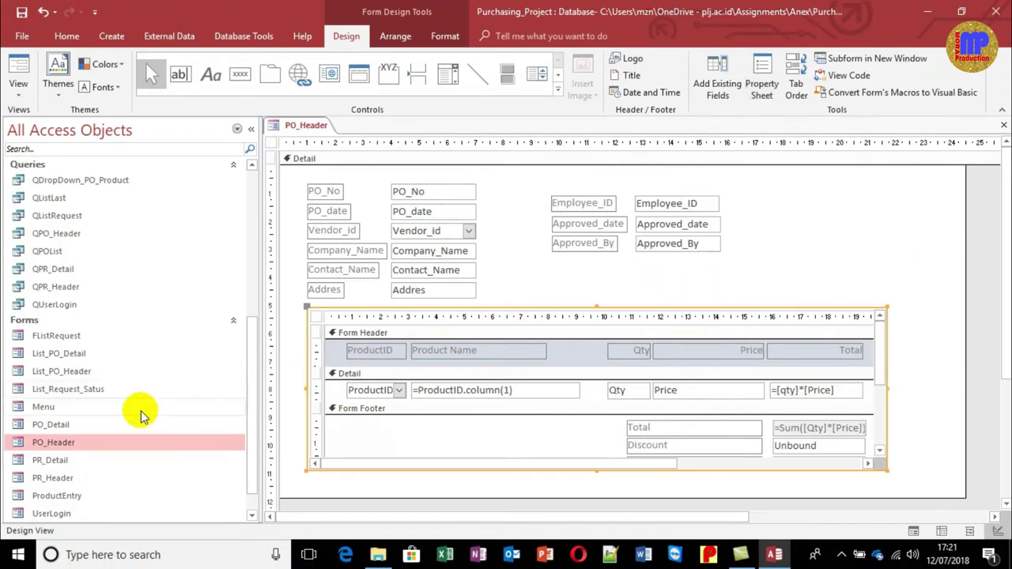
Try to open the PO_Detail form in Design View while the PO_Header form is open
click(56, 425)
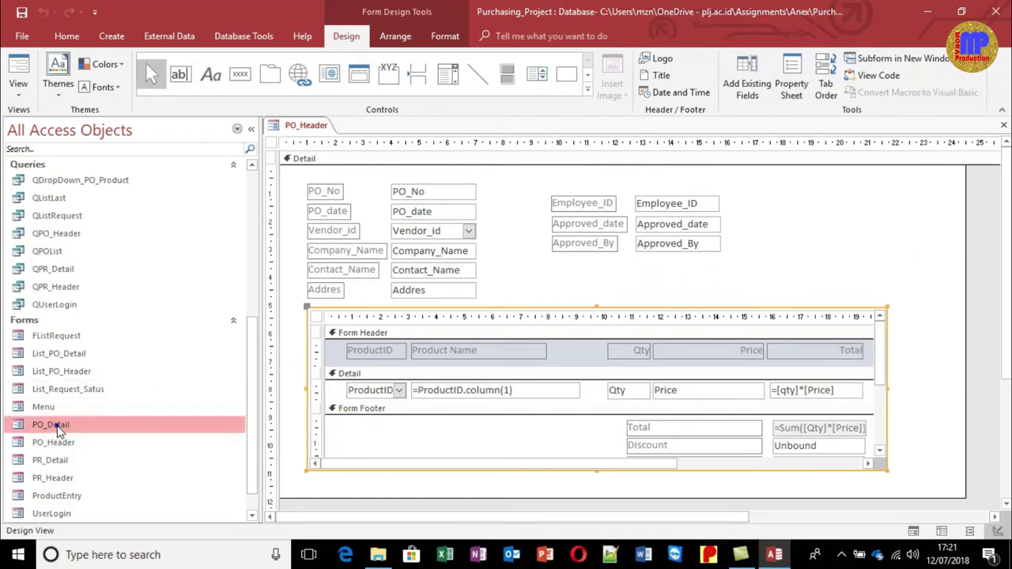
right_click(57, 429)
click(108, 270)
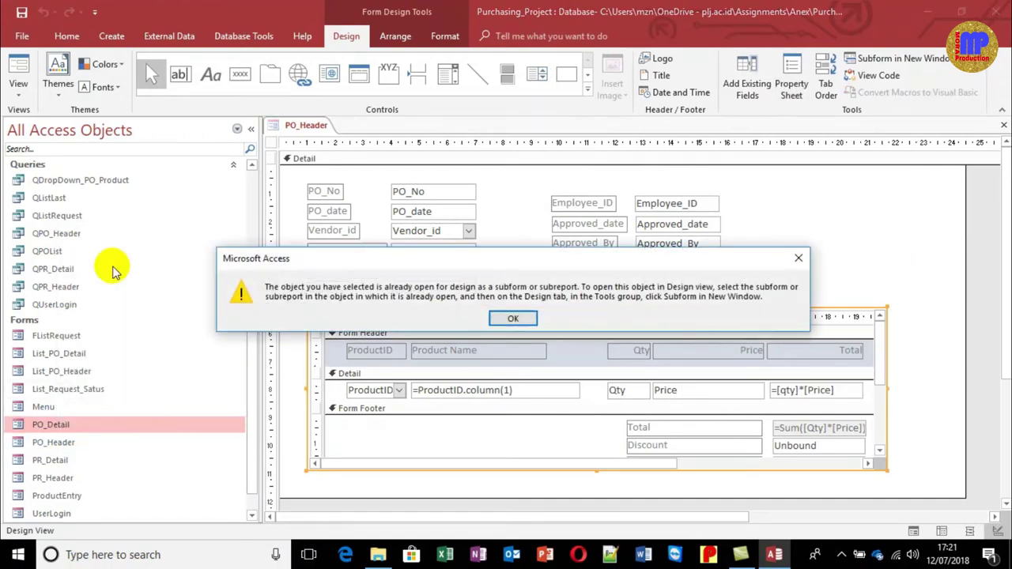
click(513, 318)
Save and close the PO_Header form and open the PO_Detail form in Design View
key(ctrl+w)
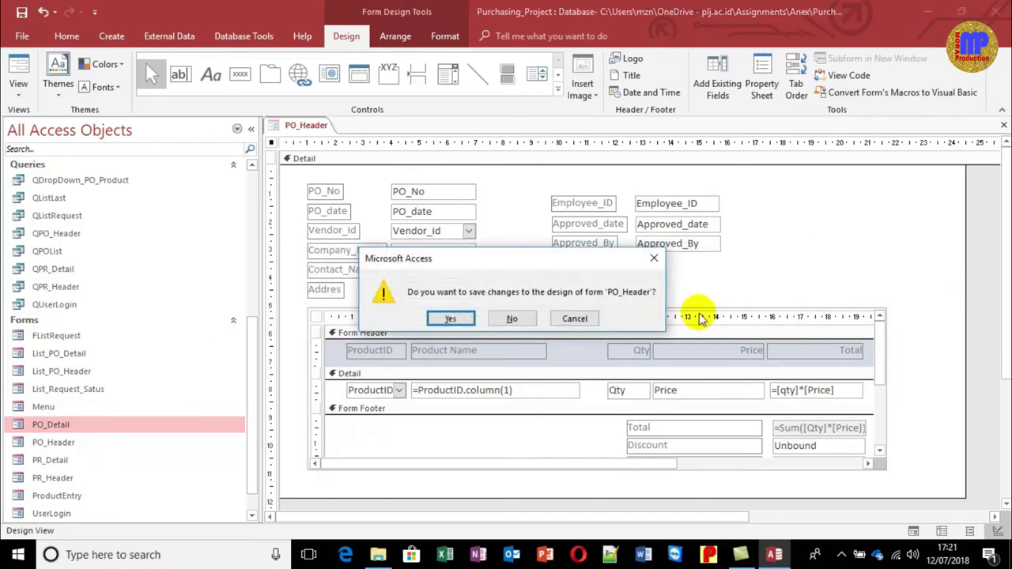
click(434, 318)
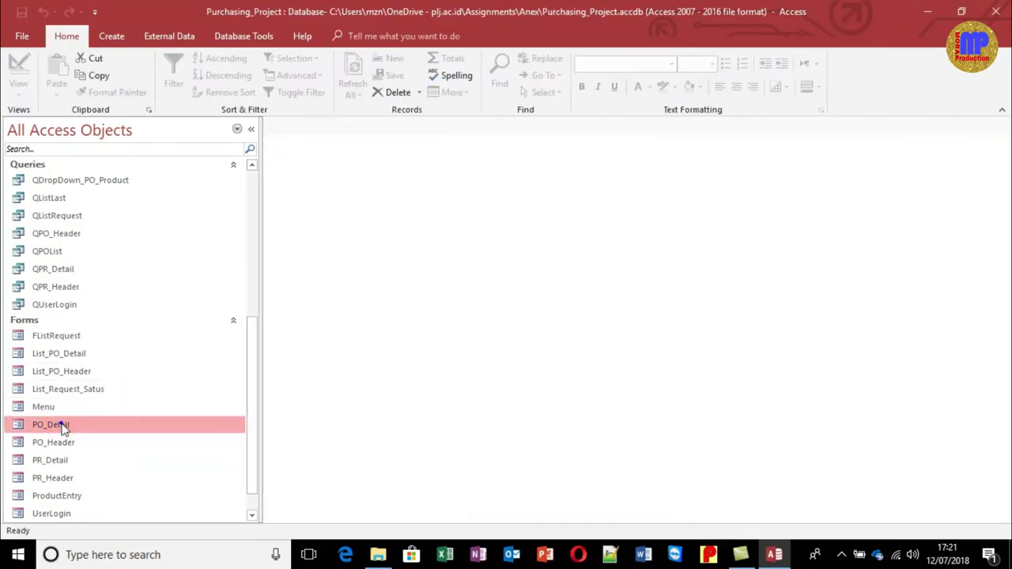
right_click(62, 427)
click(107, 267)
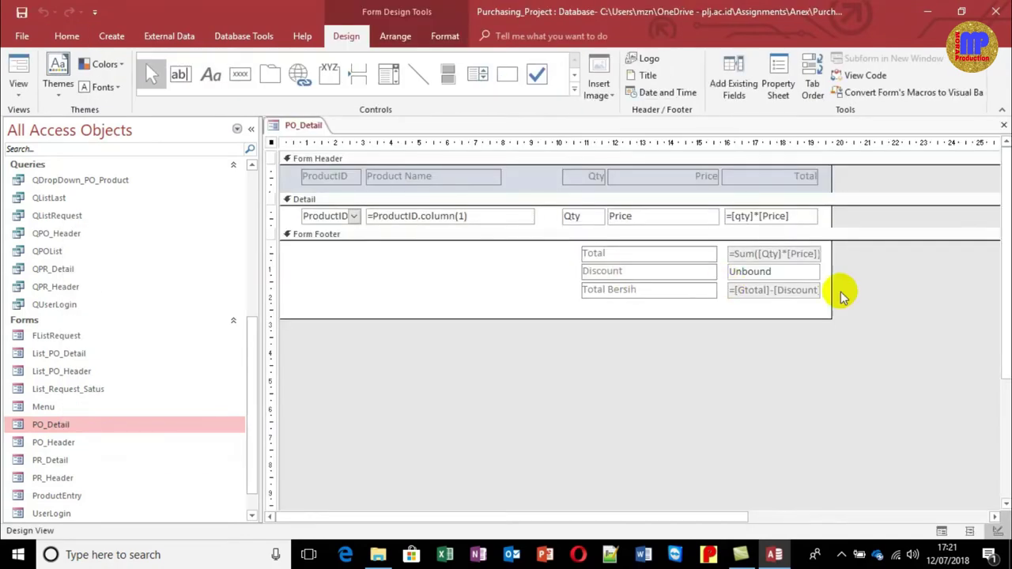
Examine PO_Detail's record source and its list of available fields for PO_No, and close the form
click(934, 287)
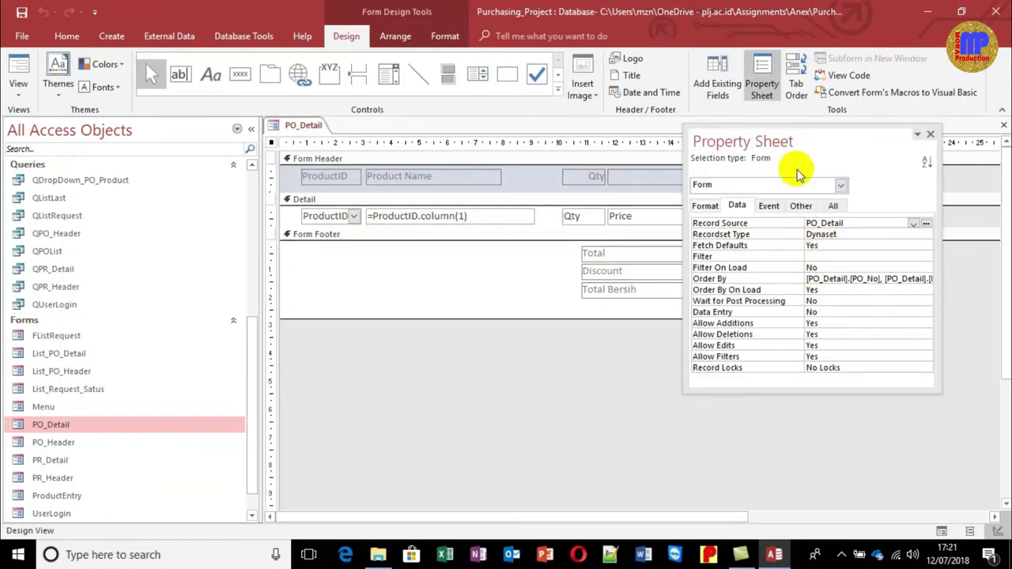
click(800, 143)
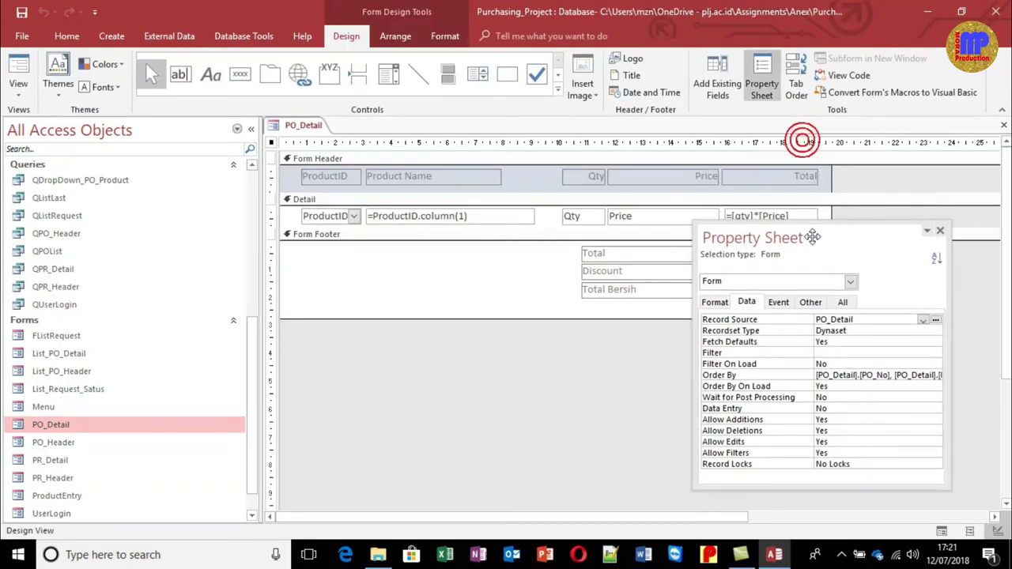
click(717, 83)
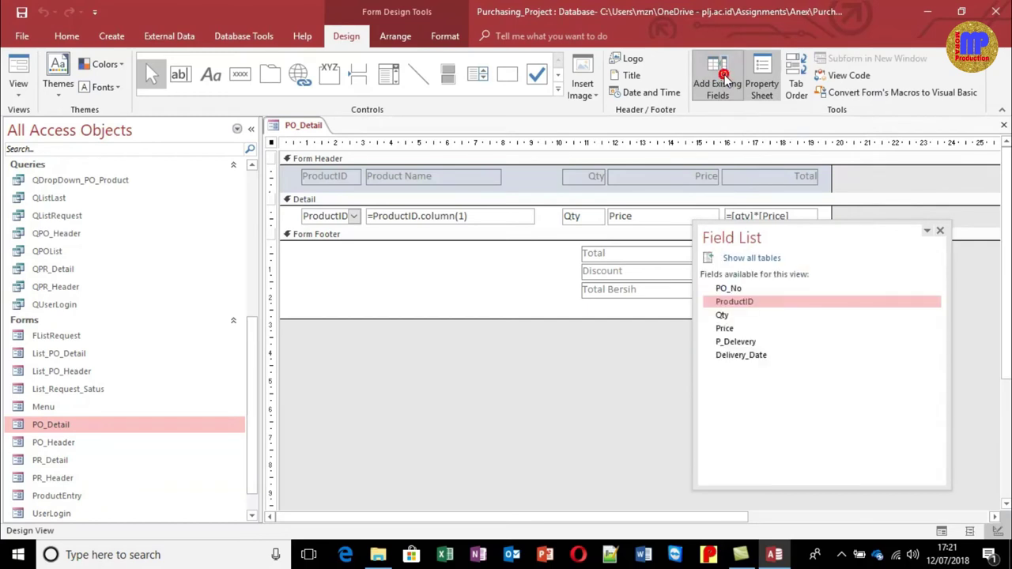
click(739, 289)
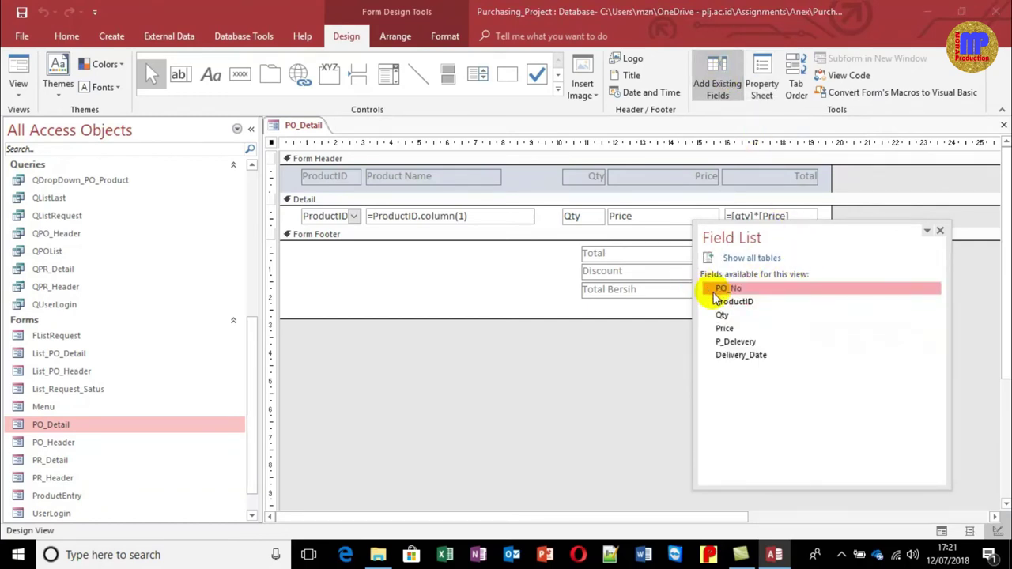
click(940, 230)
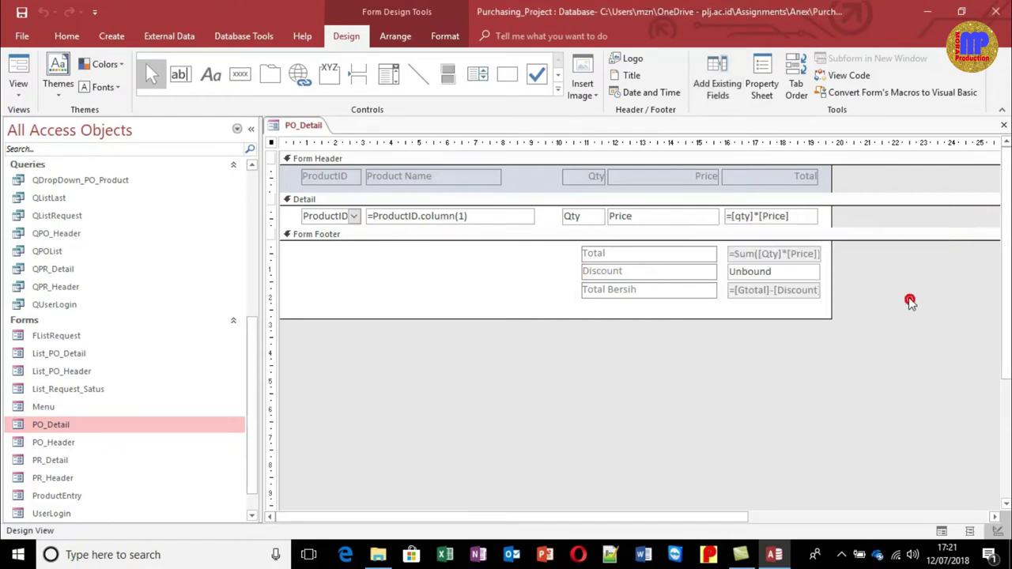
key(ctrl+w)
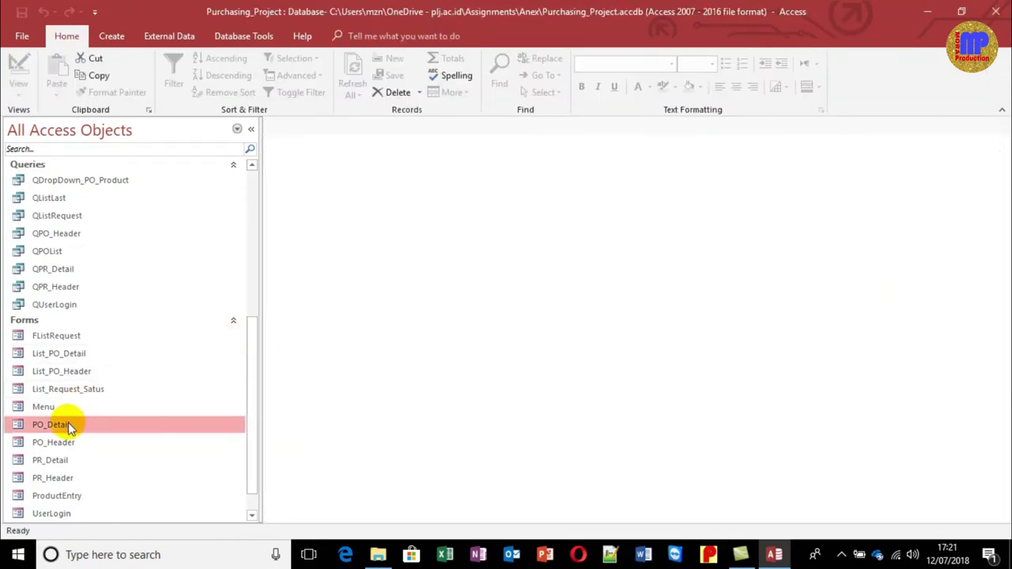
Preview the PO_Header form with its subform in Form View and return it to Design View
right_click(71, 443)
click(140, 282)
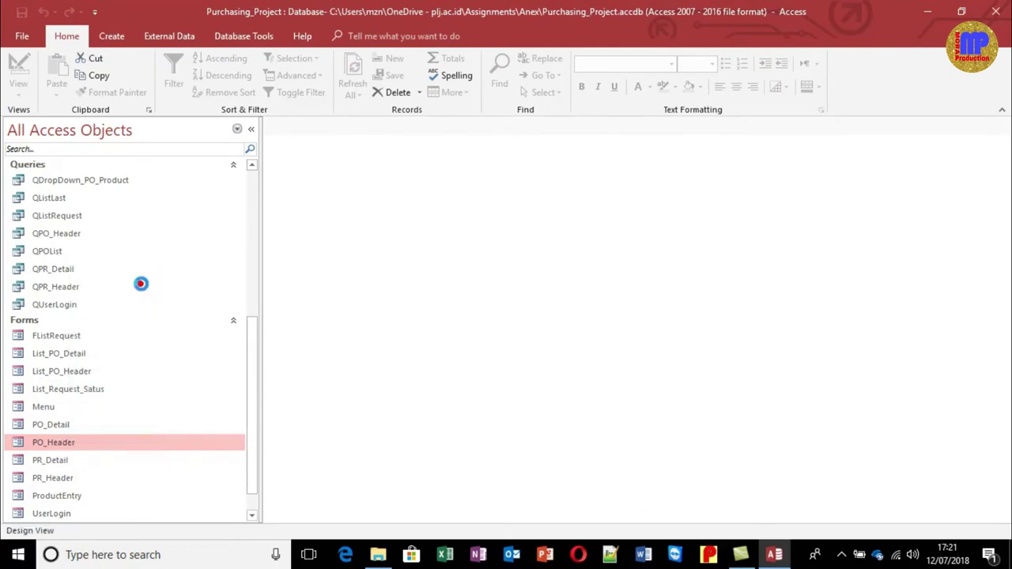
click(18, 65)
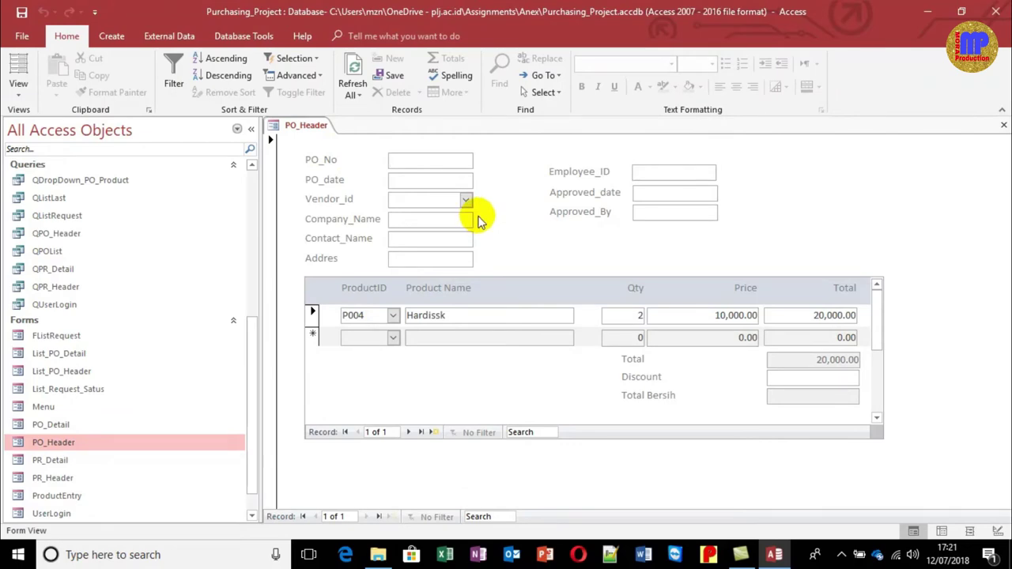
click(11, 93)
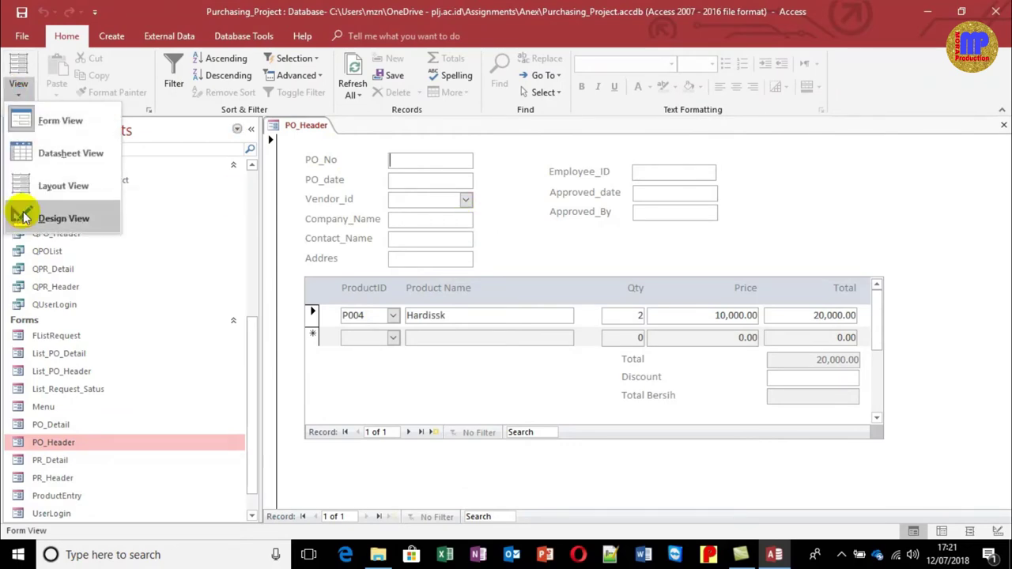
click(26, 216)
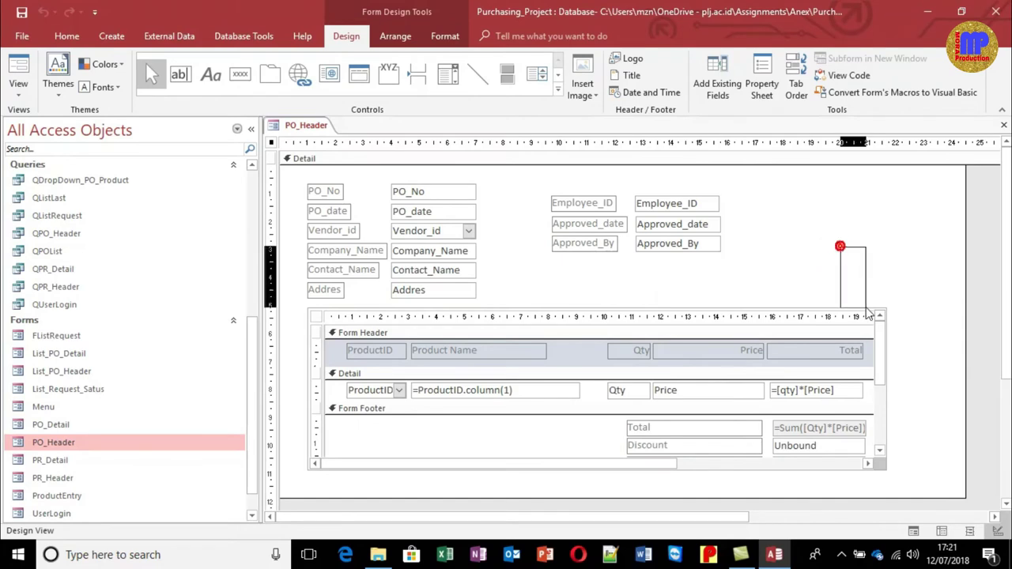
Set the subform's Link Master Fields and Link Child Fields to PO_No
click(874, 314)
right_click(874, 313)
click(925, 529)
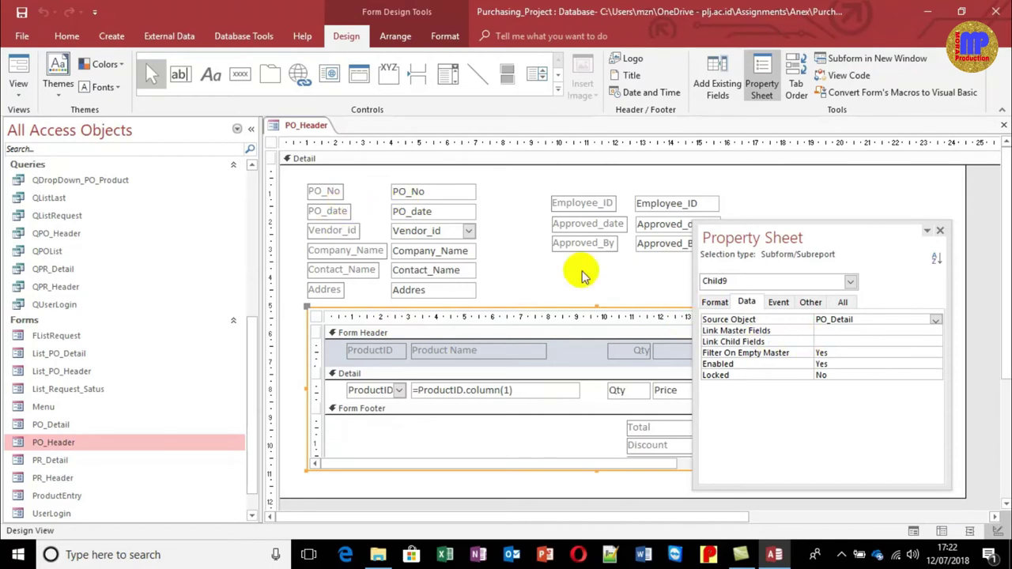
click(829, 332)
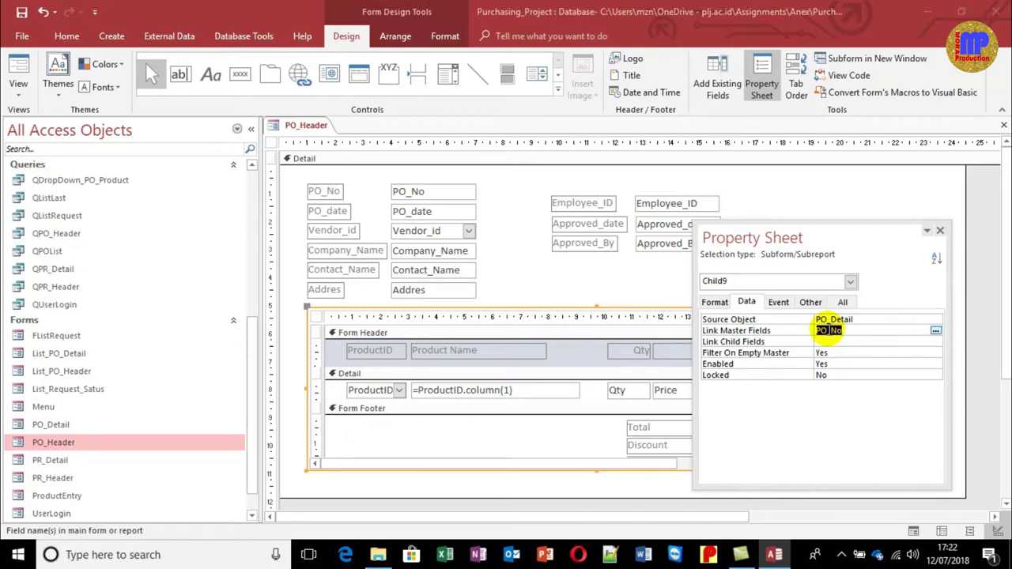
double_click(829, 331)
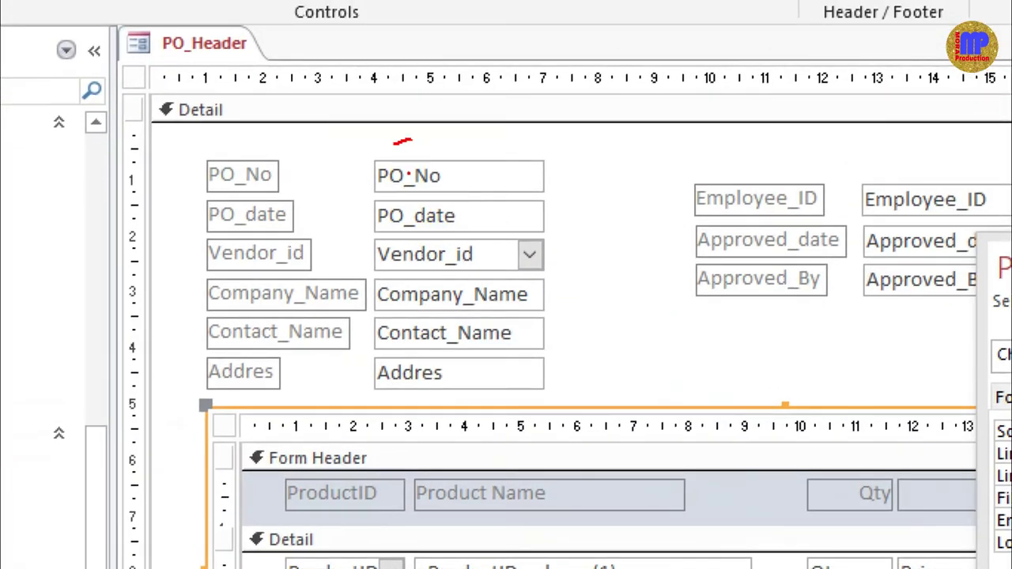
mouse_move(394, 144)
mouse_down()
mouse_move(439, 201)
mouse_move(405, 143)
mouse_up()
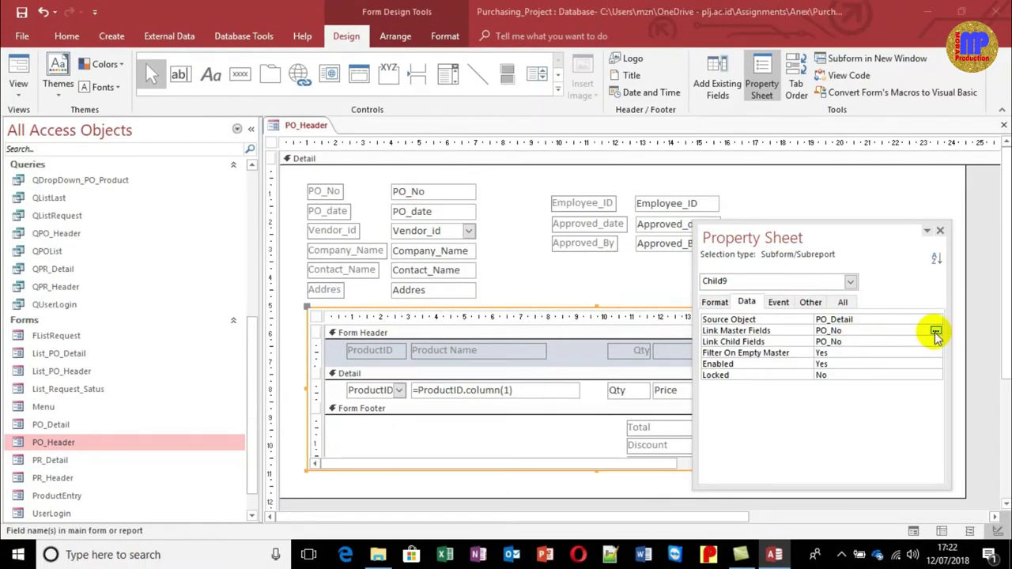
Confirm PO_No as both master and child field in the Subform Field Linker and close the subform's properties
click(935, 332)
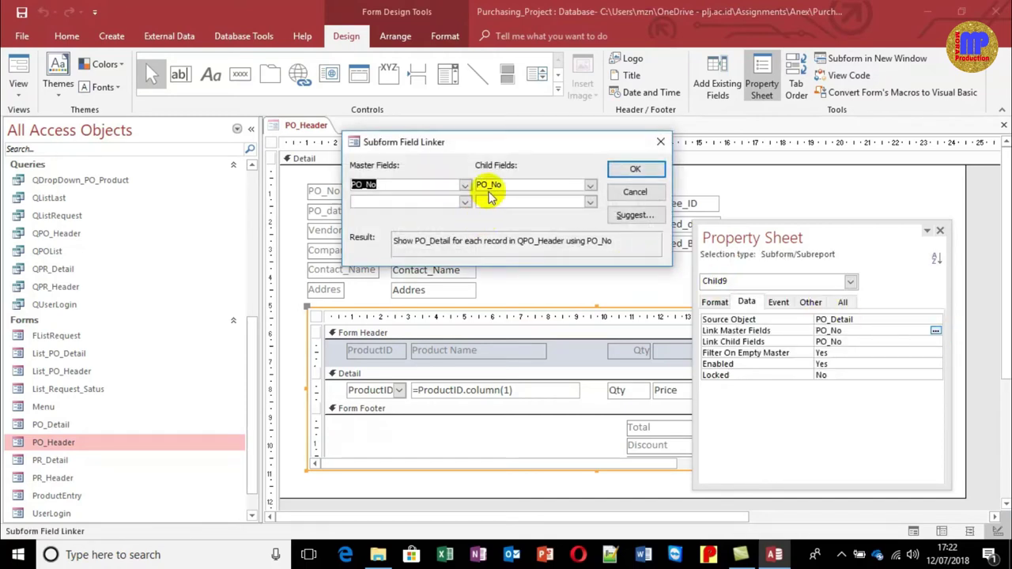
click(466, 185)
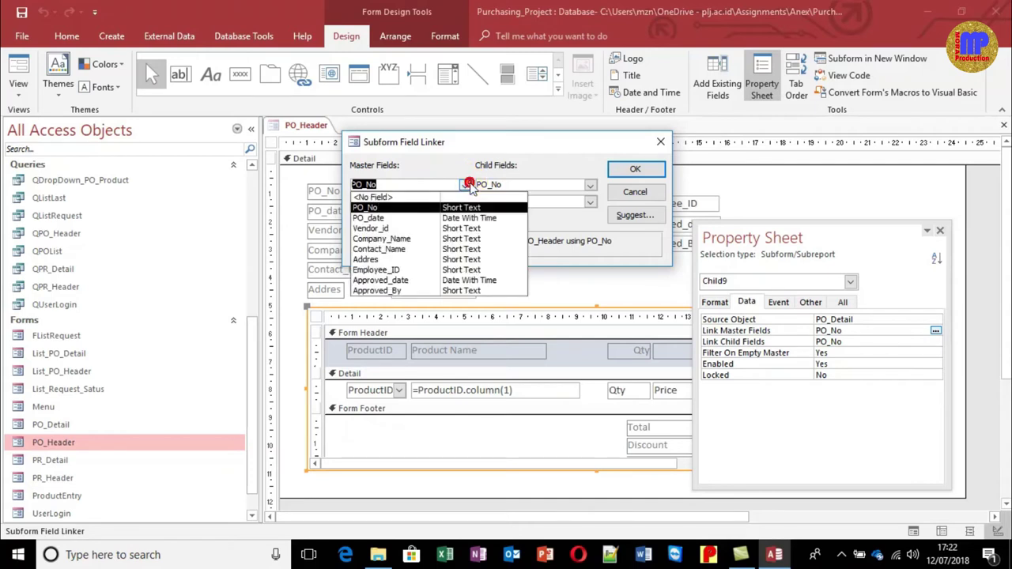
click(445, 167)
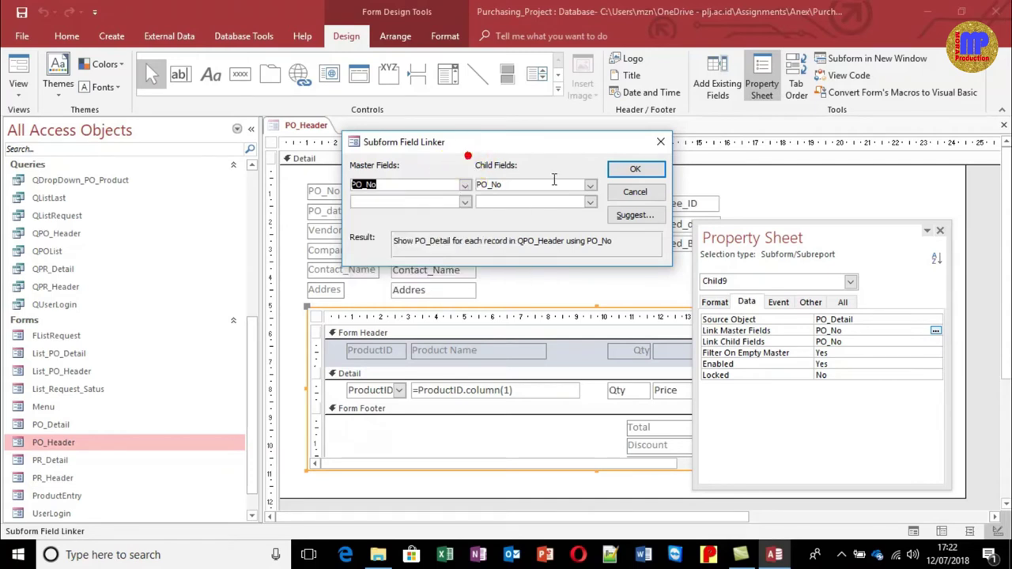
click(590, 185)
click(583, 165)
click(635, 169)
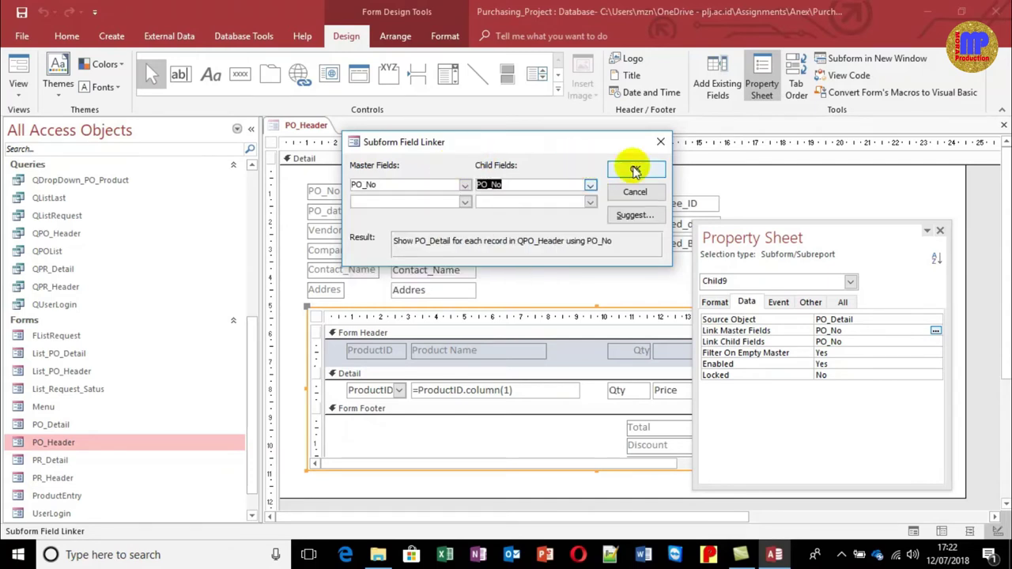
click(941, 233)
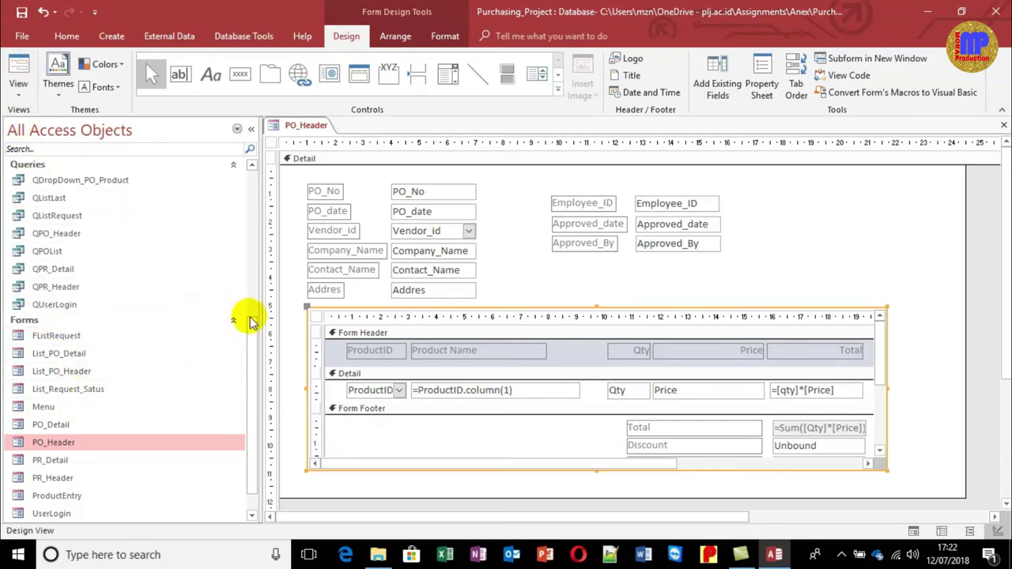
Locate the PO_Header and PO_Detail tables among the database objects and open the Relationships diagram
drag(253, 343, 253, 207)
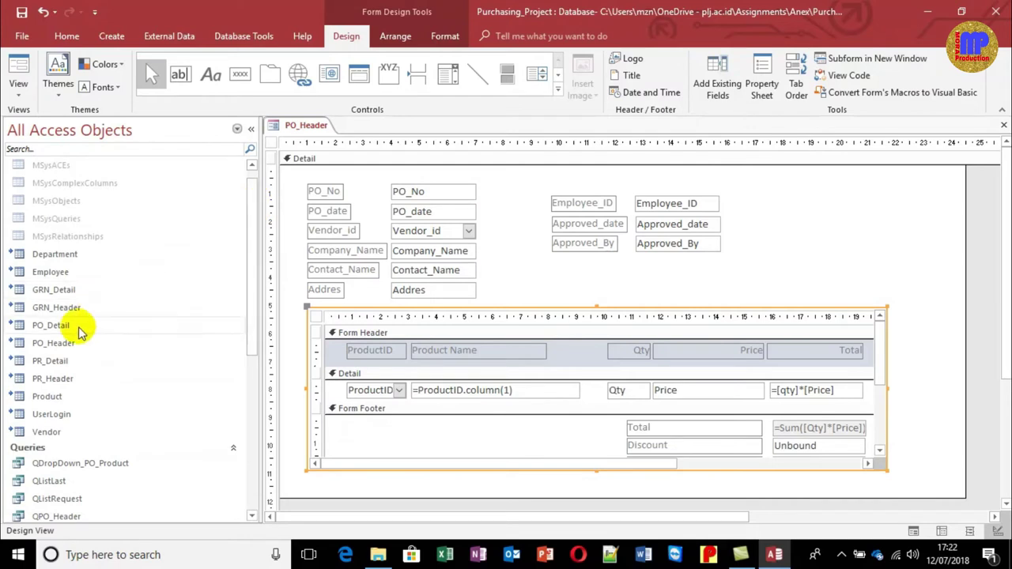
click(62, 343)
click(66, 327)
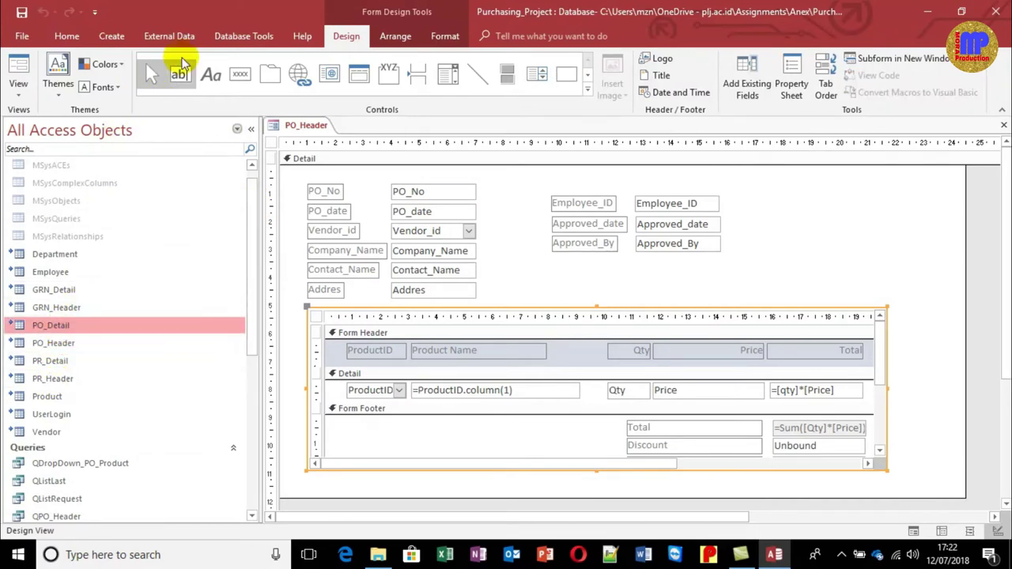
click(231, 40)
click(172, 75)
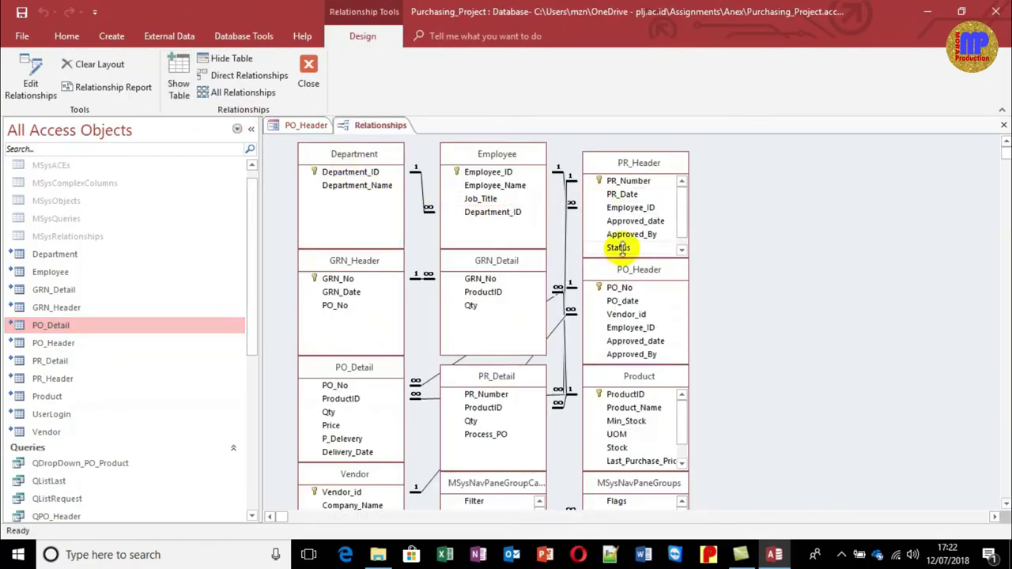
Move the PO_Header and PO_Detail tables close together in the diagram's empty area beside PR_Header
drag(641, 270, 871, 226)
click(375, 375)
drag(376, 375, 761, 152)
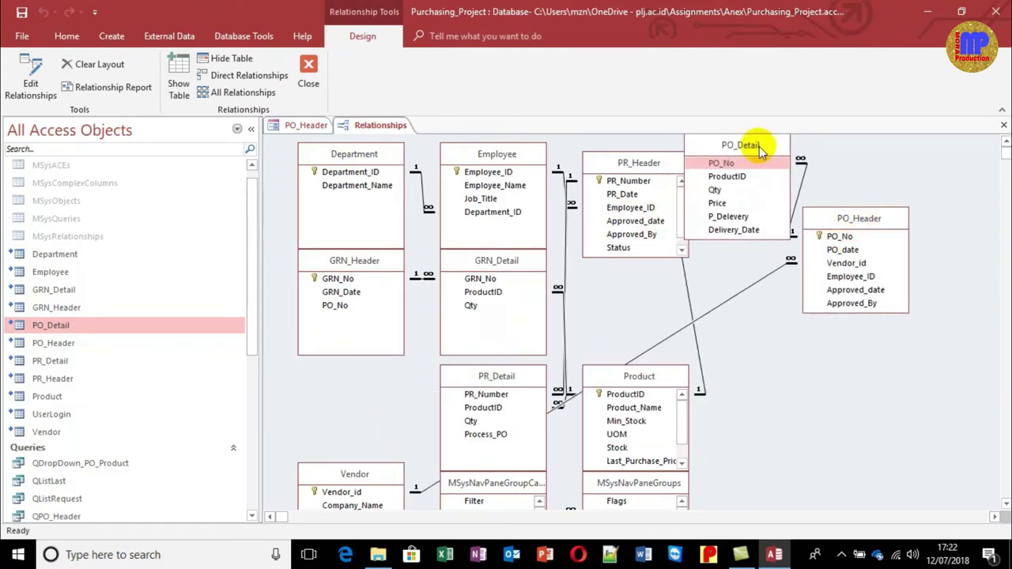
Spread the PO_Detail and PO_Header tables apart beside PR_Header in the Relationships diagram and close it, saving the layout
drag(840, 219, 898, 208)
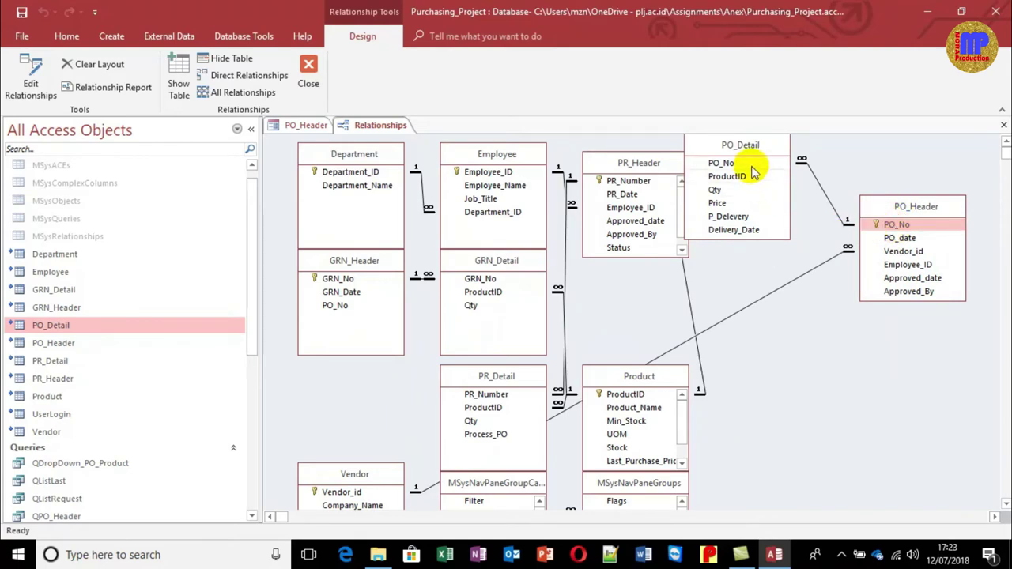
drag(745, 153, 785, 170)
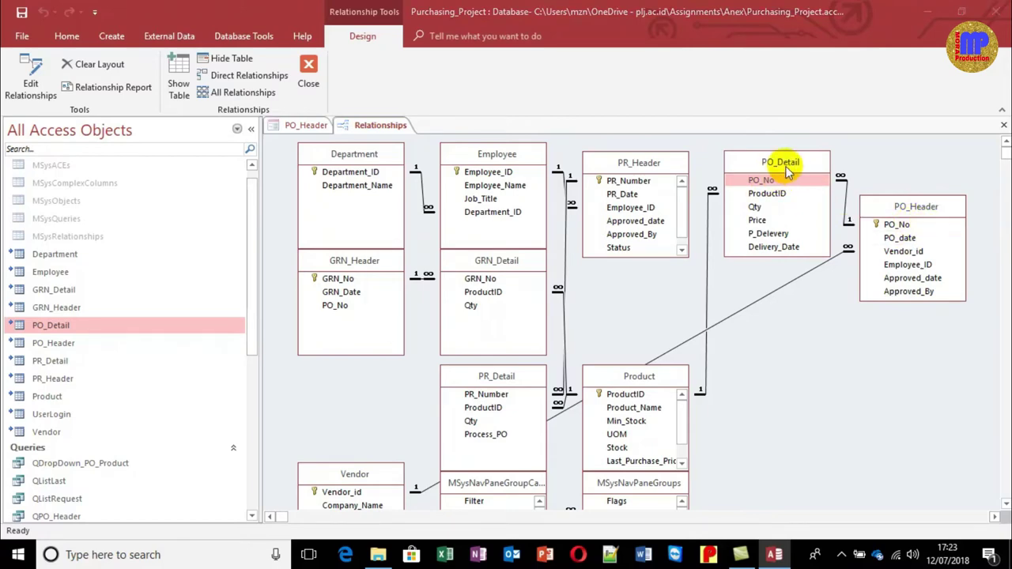
key(ctrl+w)
click(445, 319)
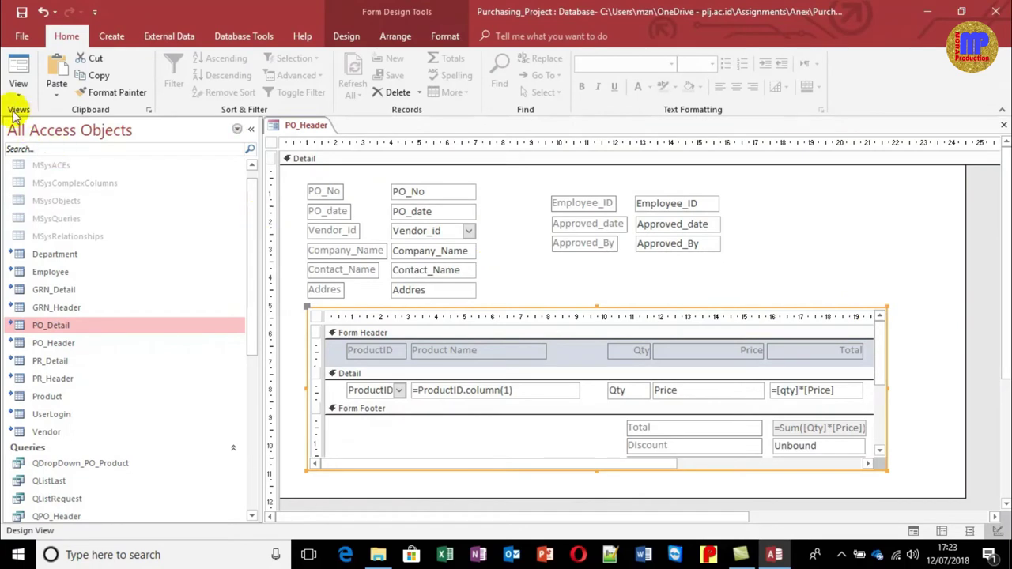
Switch PO_Header to Form View and enter PO_No P001, PO_date 12/07/2018 and vendor V001
click(19, 63)
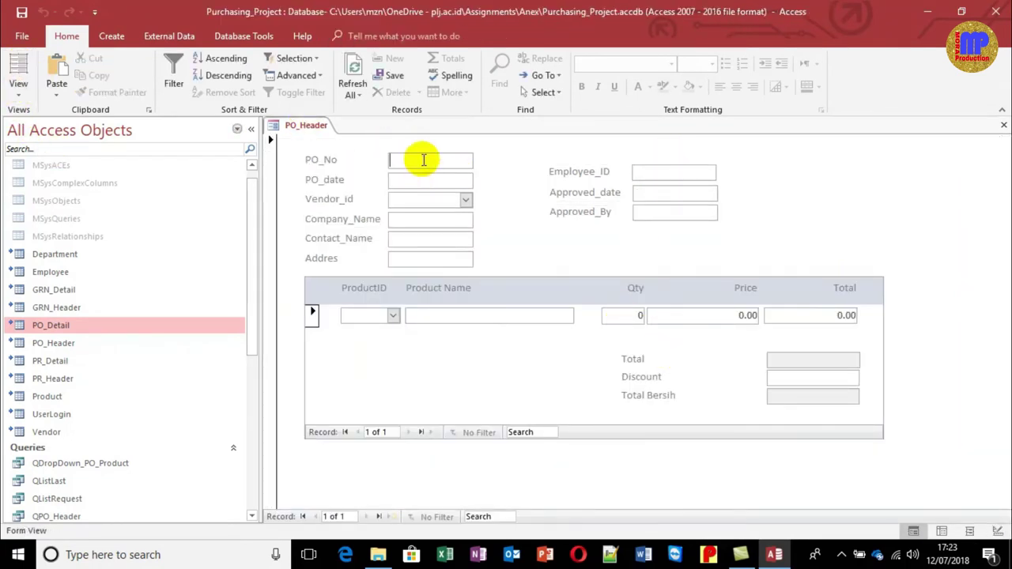
click(402, 168)
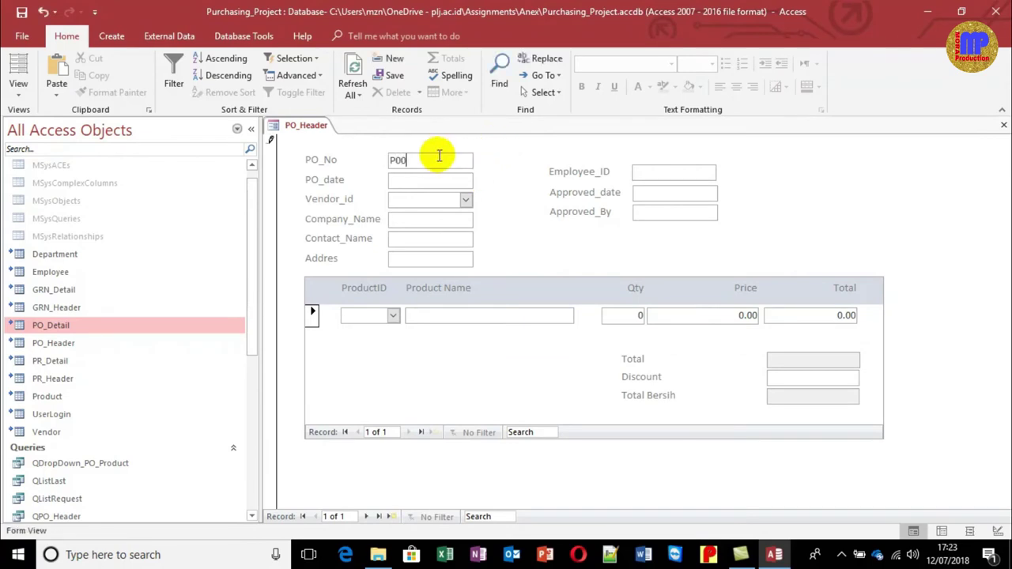
key(Tab)
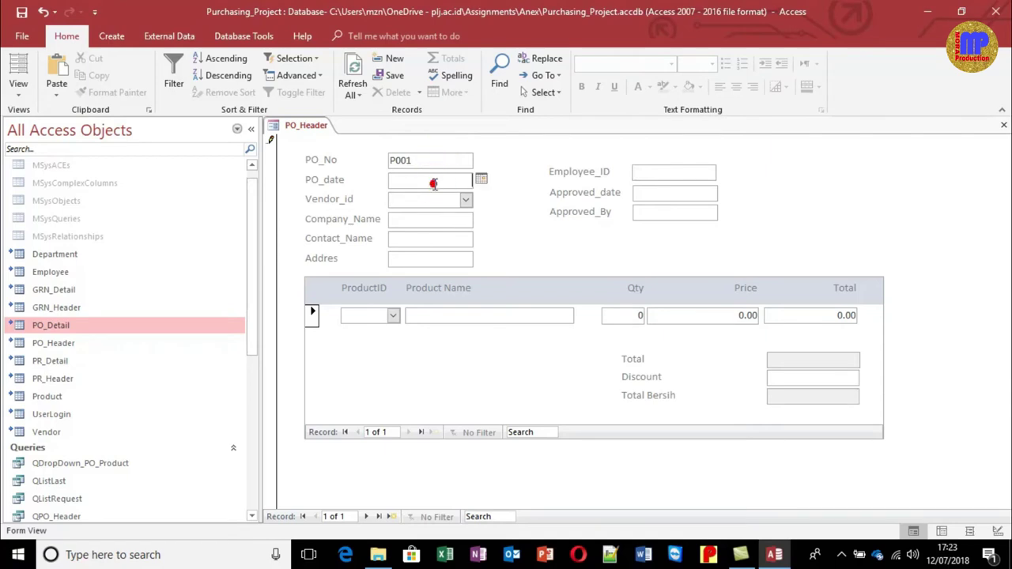
click(482, 181)
click(422, 245)
click(465, 199)
click(457, 219)
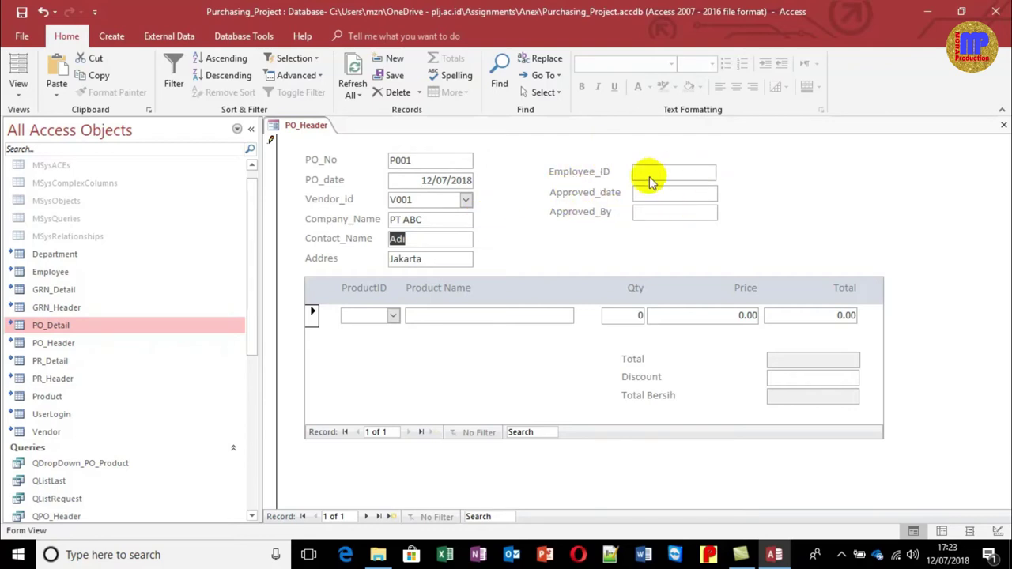
Fill the first order line with product P001 (Mouse) at a price of 1,000 and move on to the second line
click(394, 316)
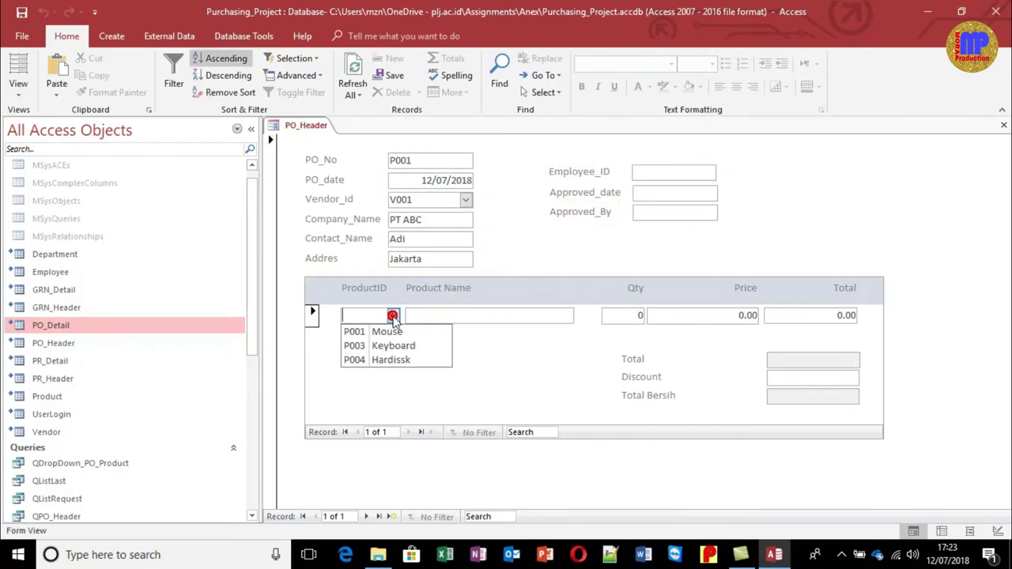
click(364, 330)
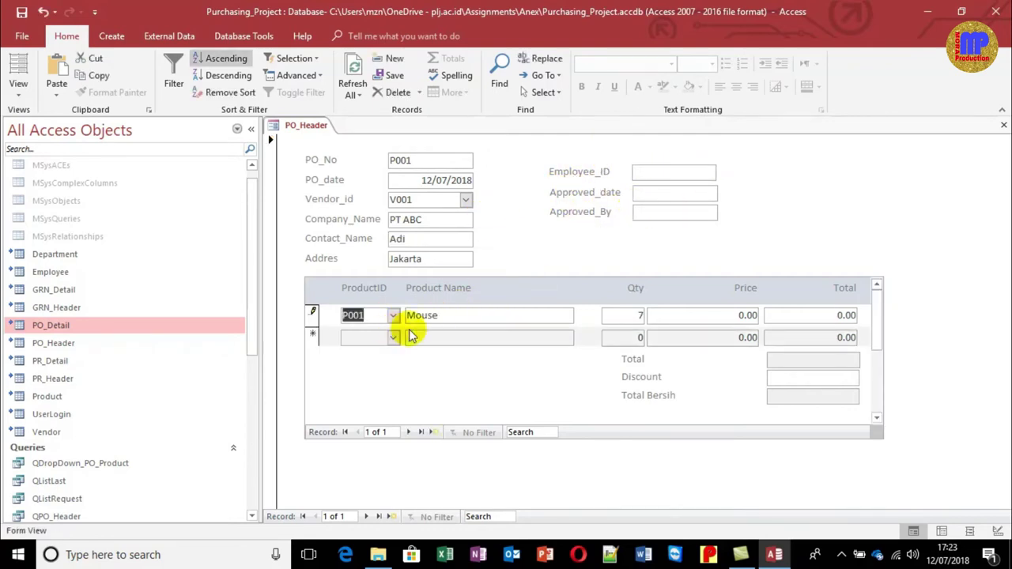
key(Tab)
key(Tab)
key(Tab)
key(Tab)
key(Tab)
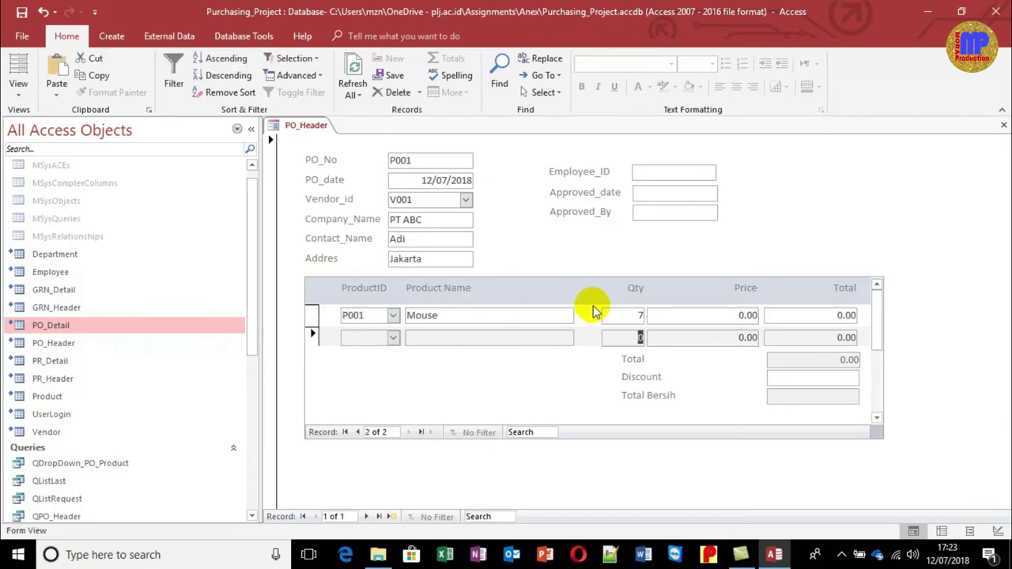
click(700, 316)
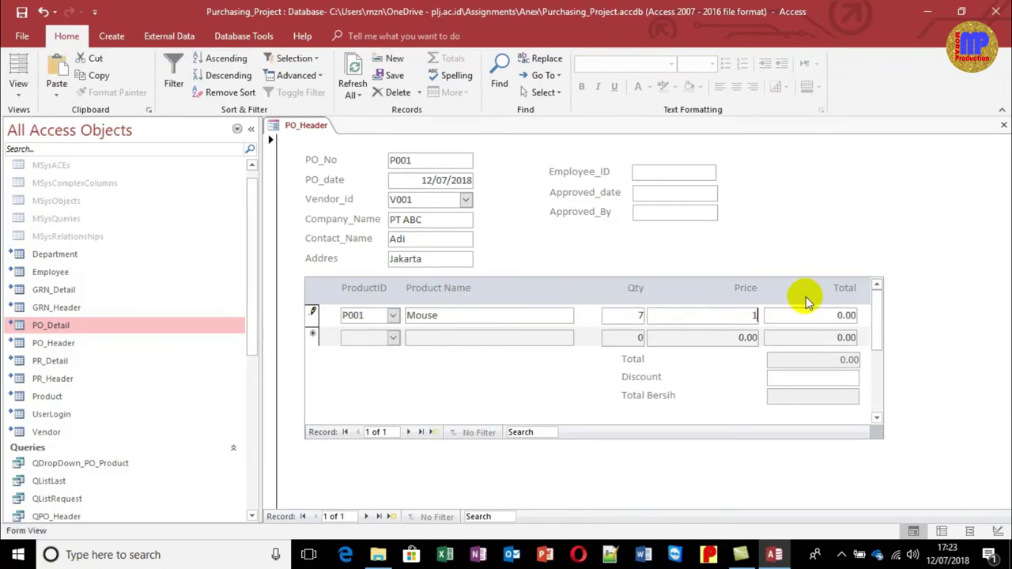
key(Tab)
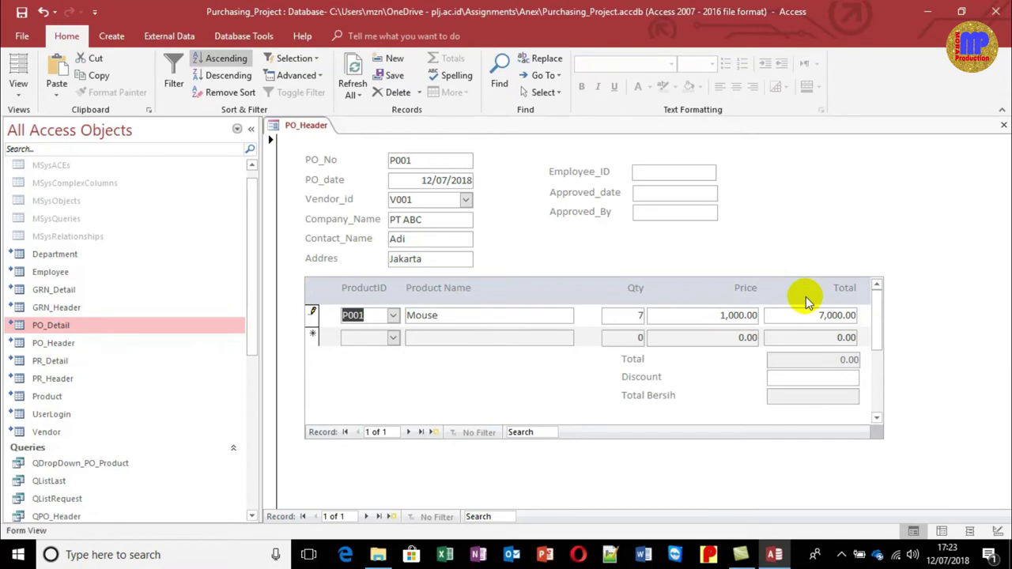
key(Tab)
key(Tab)
key(Tab)
key(Tab)
key(Tab)
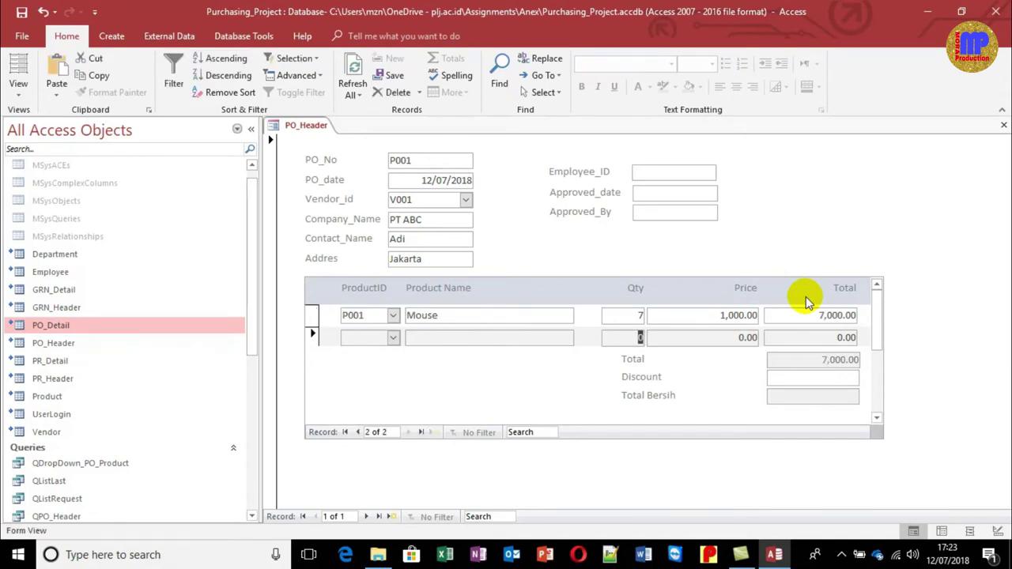
Choose product P004 (Hardissk) for the second order line
click(841, 378)
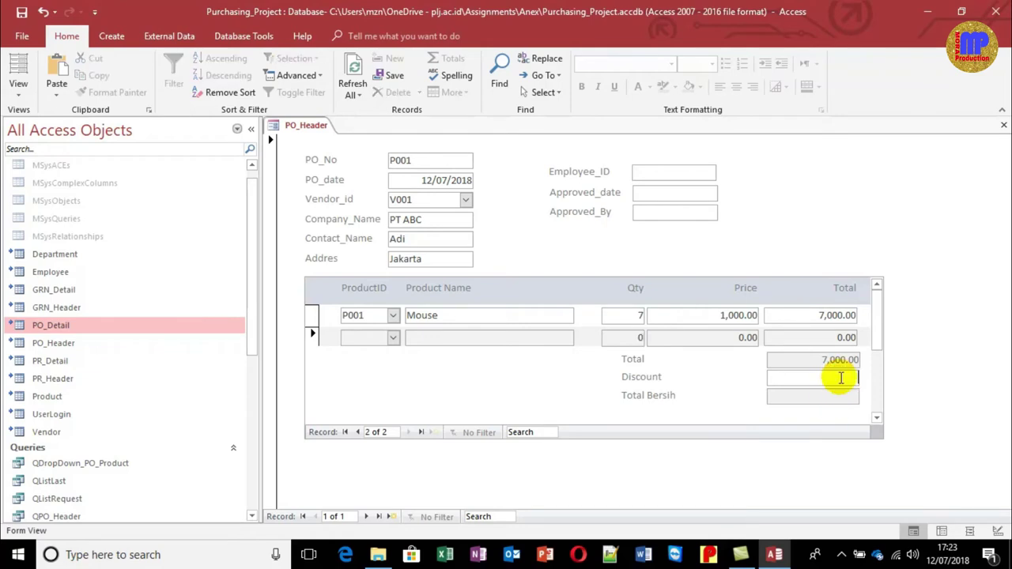
click(385, 382)
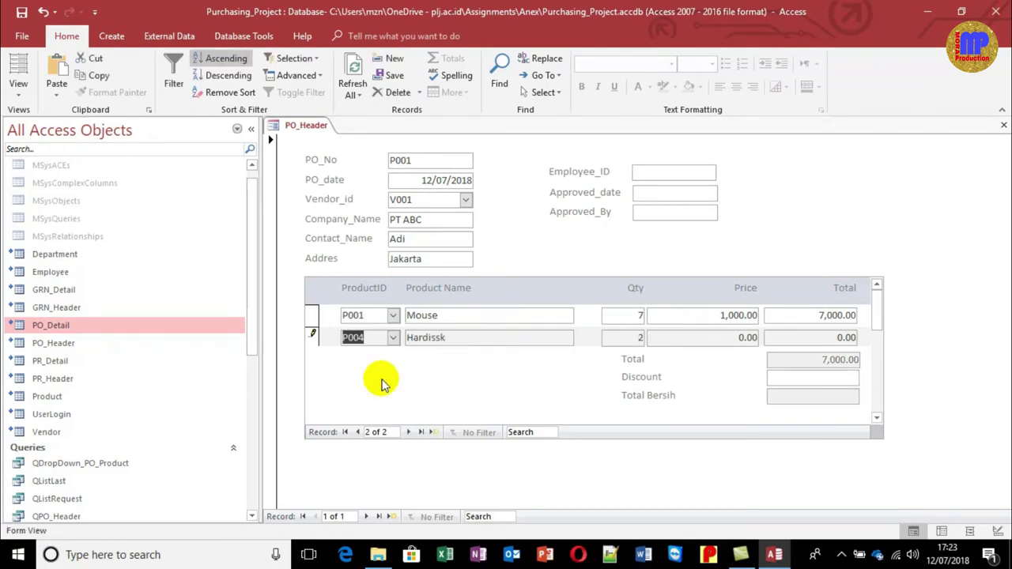
click(393, 338)
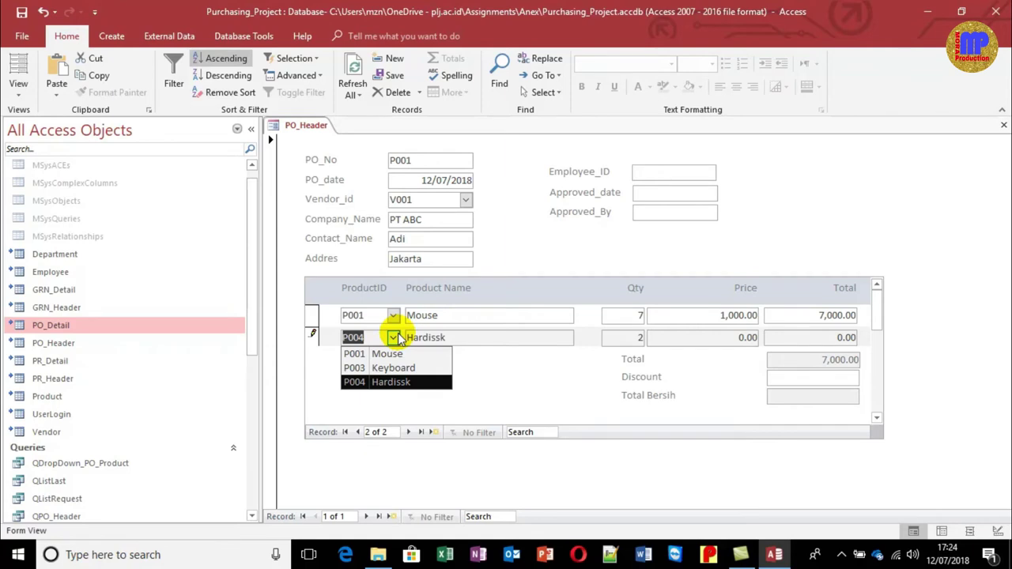
click(387, 382)
key(Tab)
key(Tab)
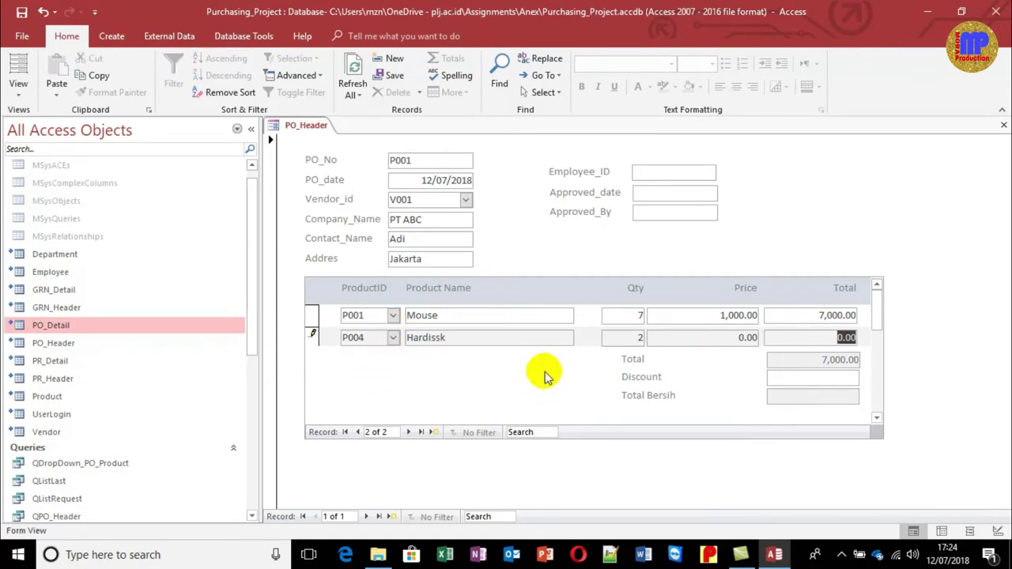
Set the Hardissk line's price to 15,000 and enter a discount of 1,000 for the order
click(671, 332)
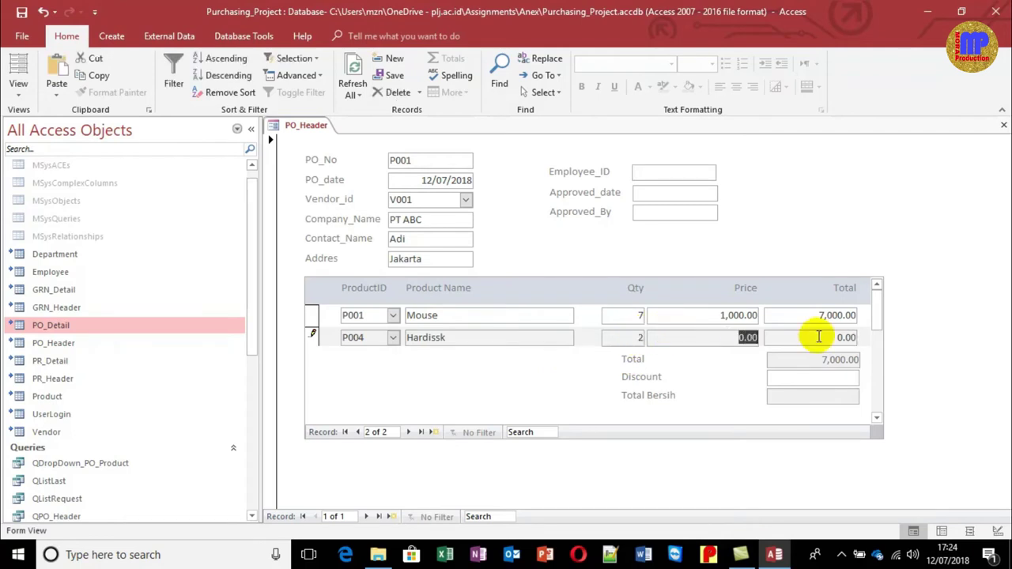
text(100)
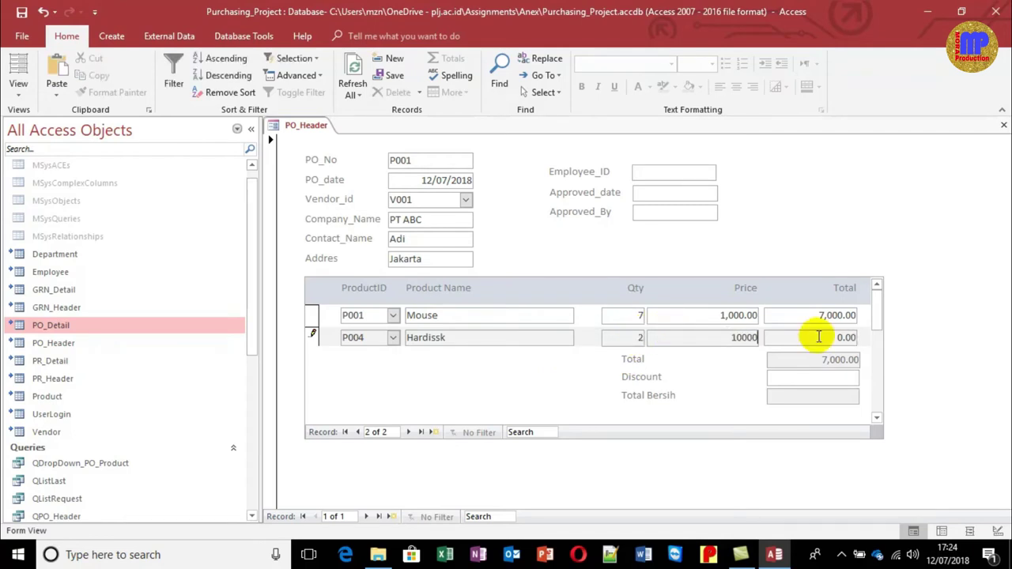
key(Tab)
click(831, 377)
key(Return)
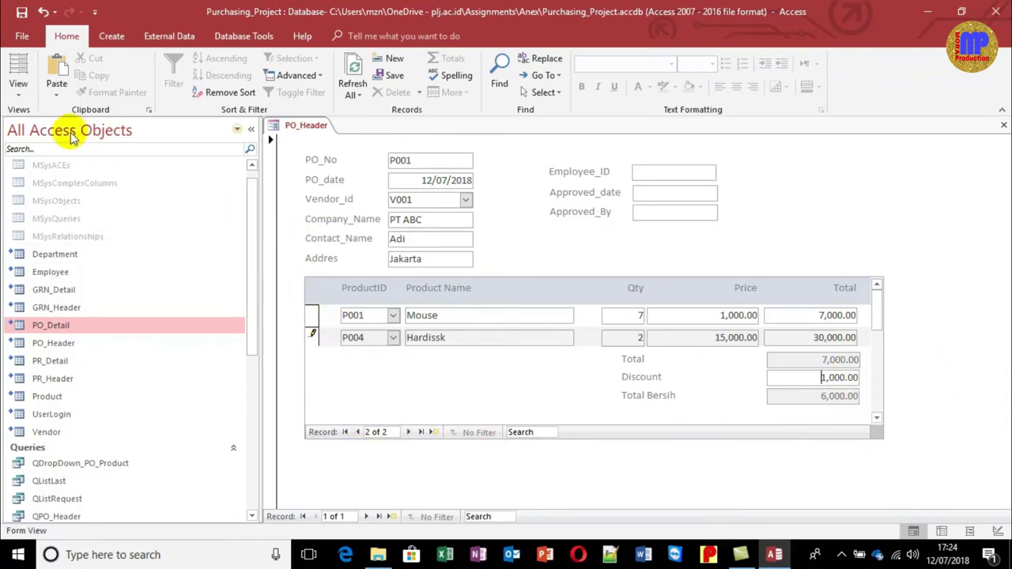
Return PO_Header to Design View and close the form, saving its design
click(18, 92)
click(35, 220)
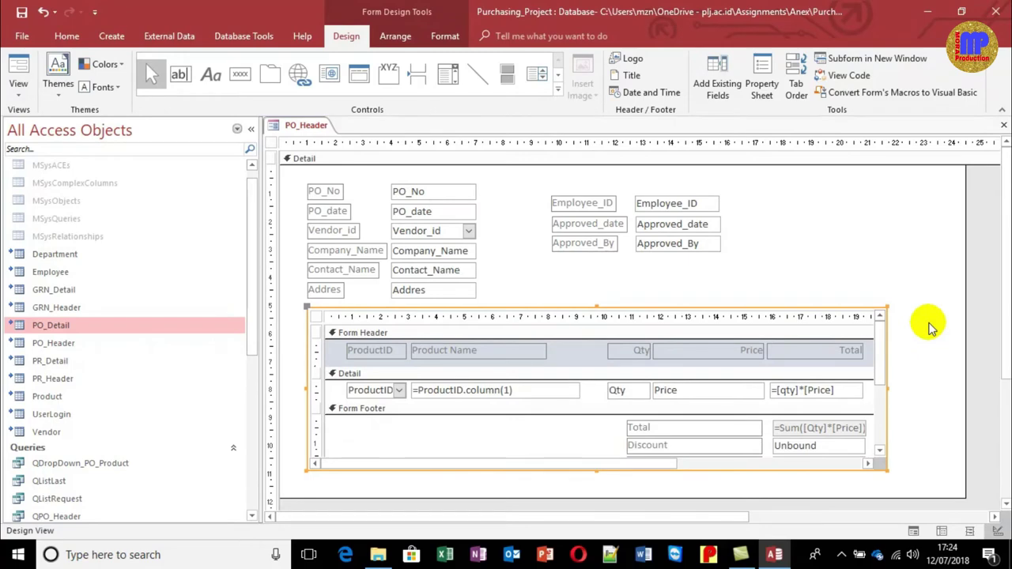
key(ctrl+w)
click(454, 316)
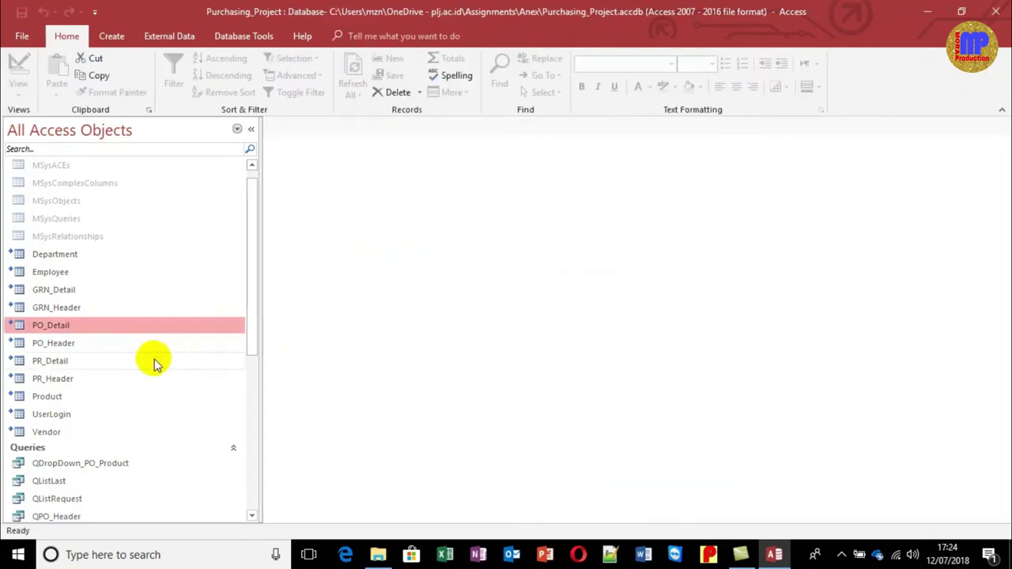
Open the PO_Detail form in Design View and show the form's format properties
scroll(83, 389, down, 5)
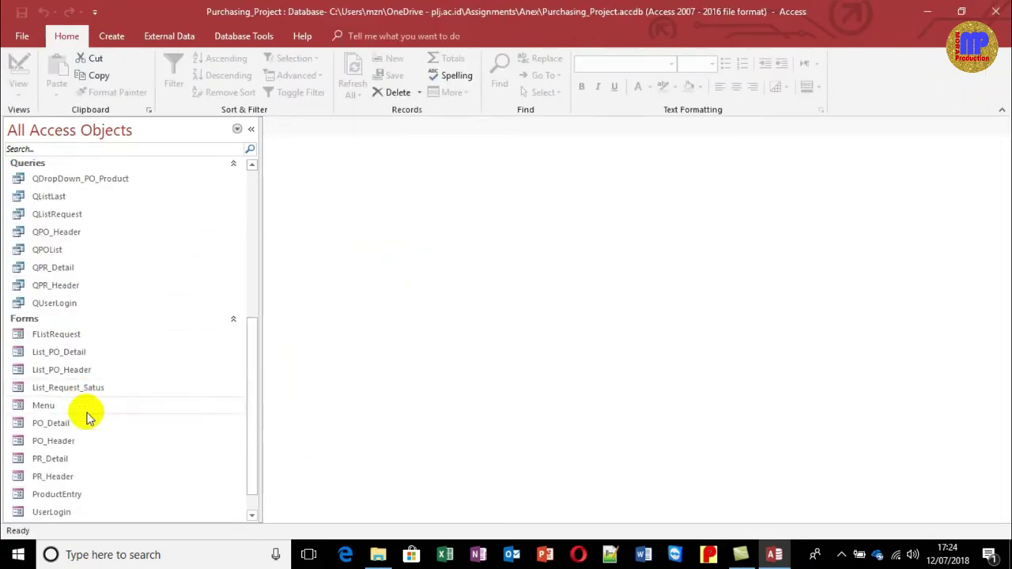
right_click(68, 423)
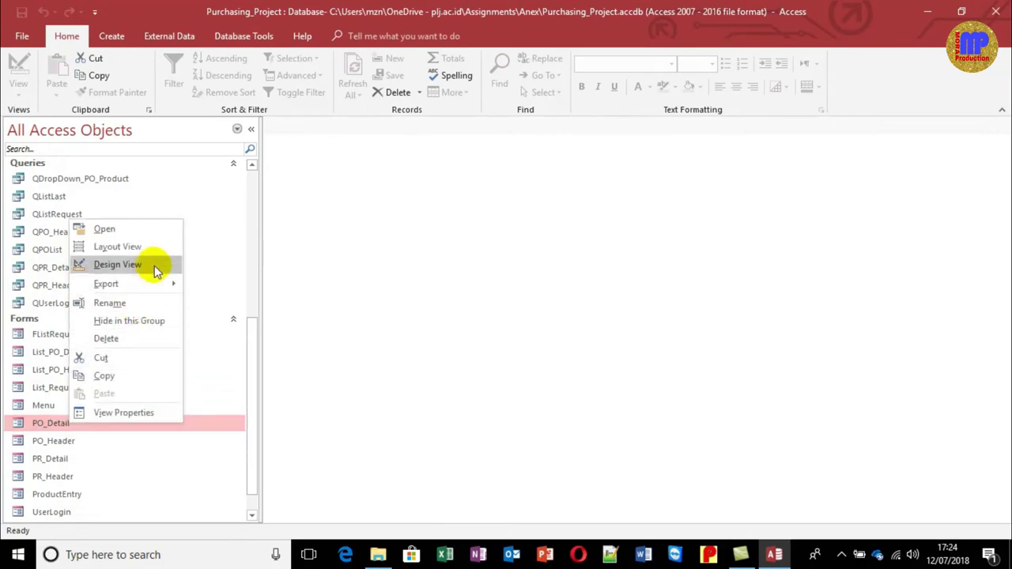
click(155, 270)
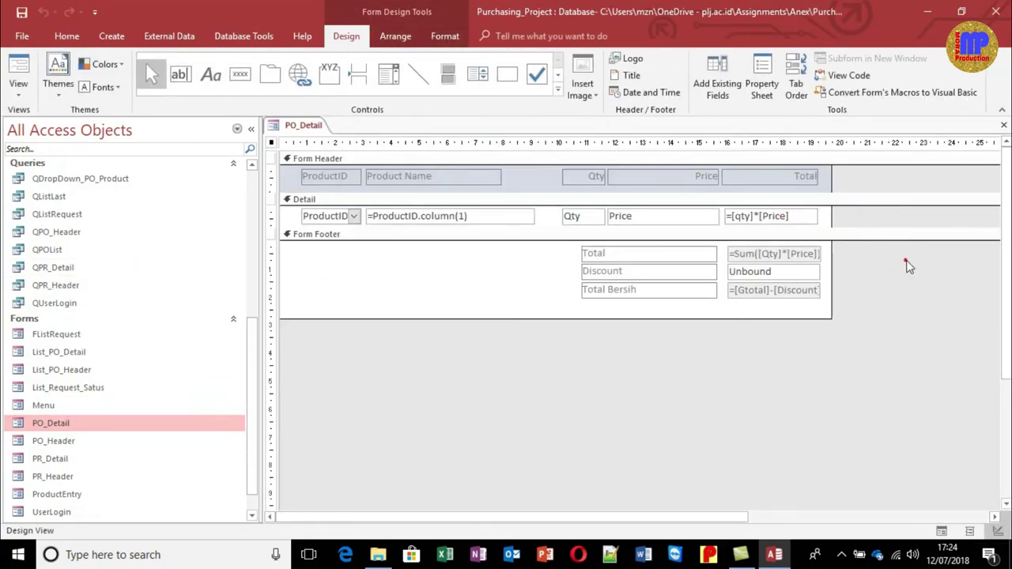
key(F4)
click(715, 302)
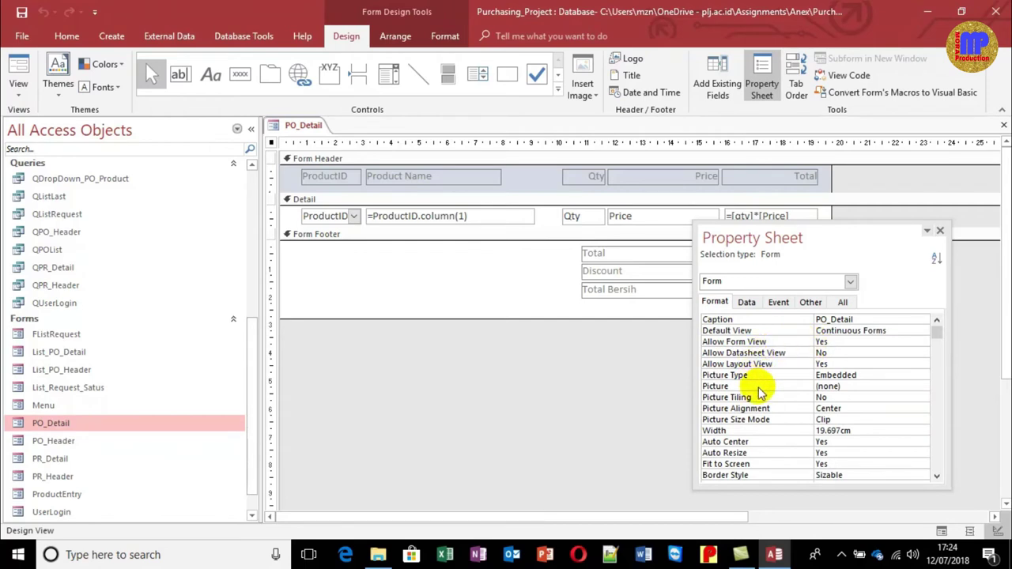
Set PO_Detail's Record Selectors and Navigation Buttons to No and close the form, saving the changes
scroll(757, 394, down, 1)
scroll(754, 427, down, 1)
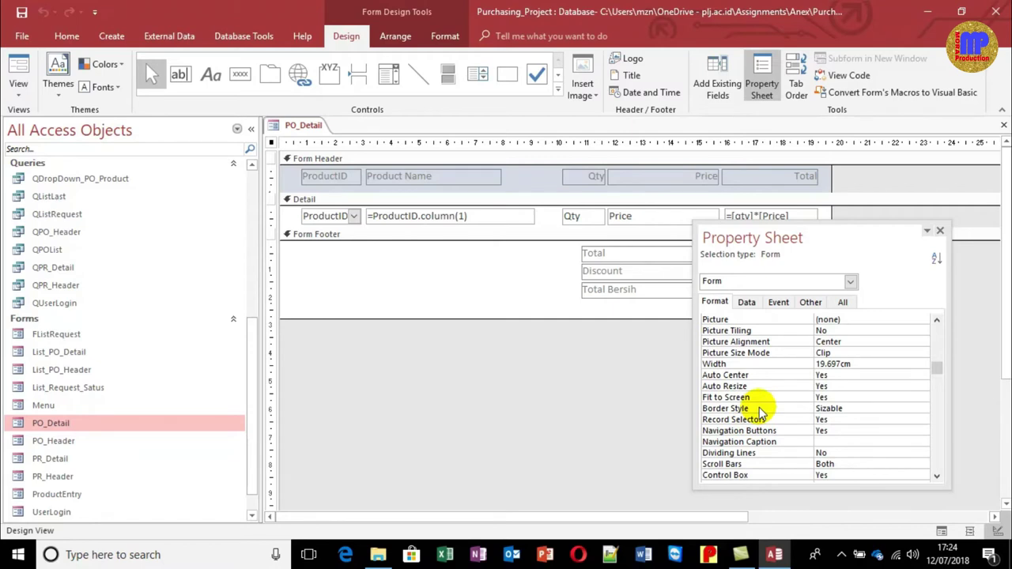
click(759, 411)
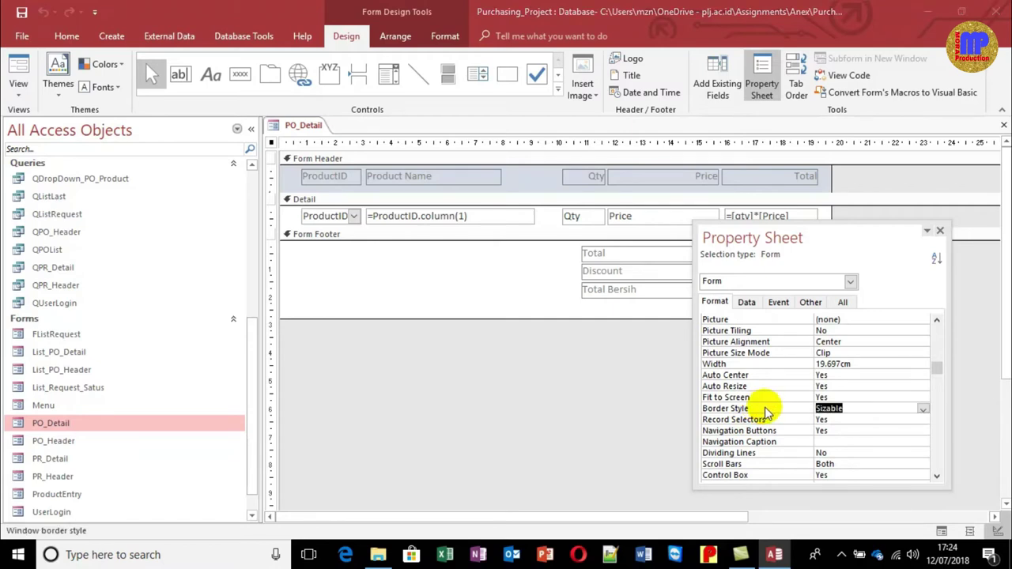
double_click(762, 420)
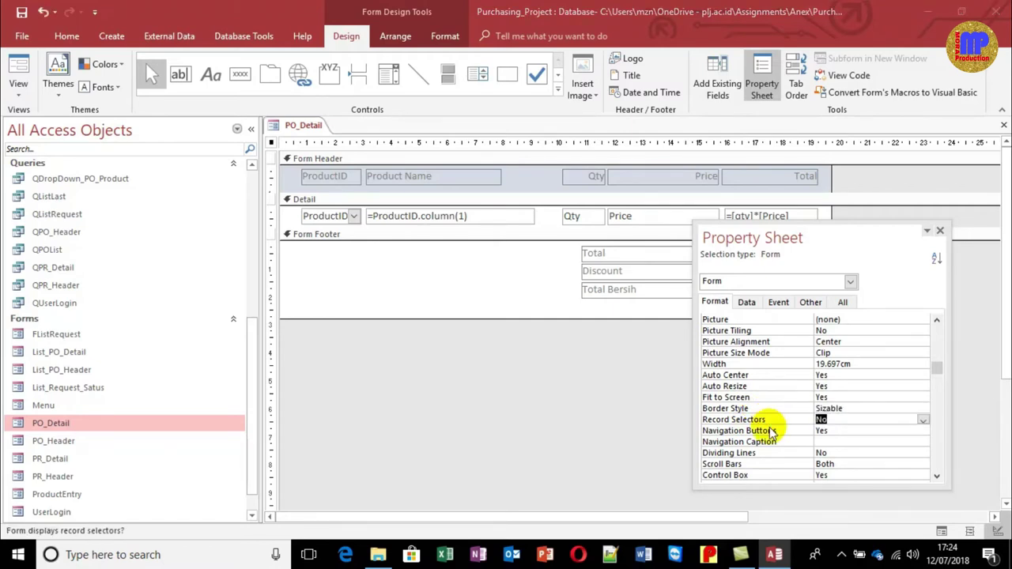
double_click(772, 433)
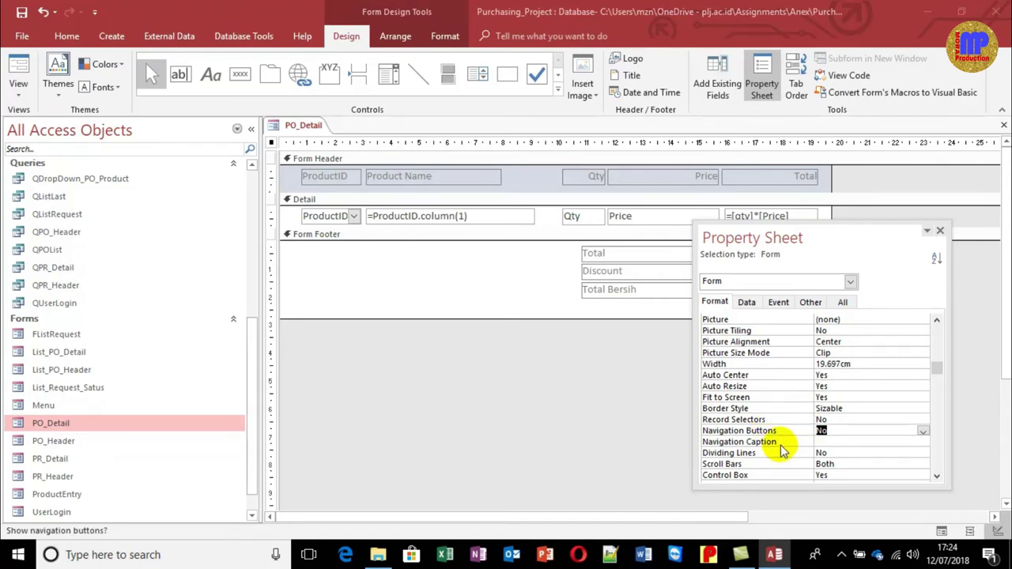
click(577, 435)
key(ctrl+w)
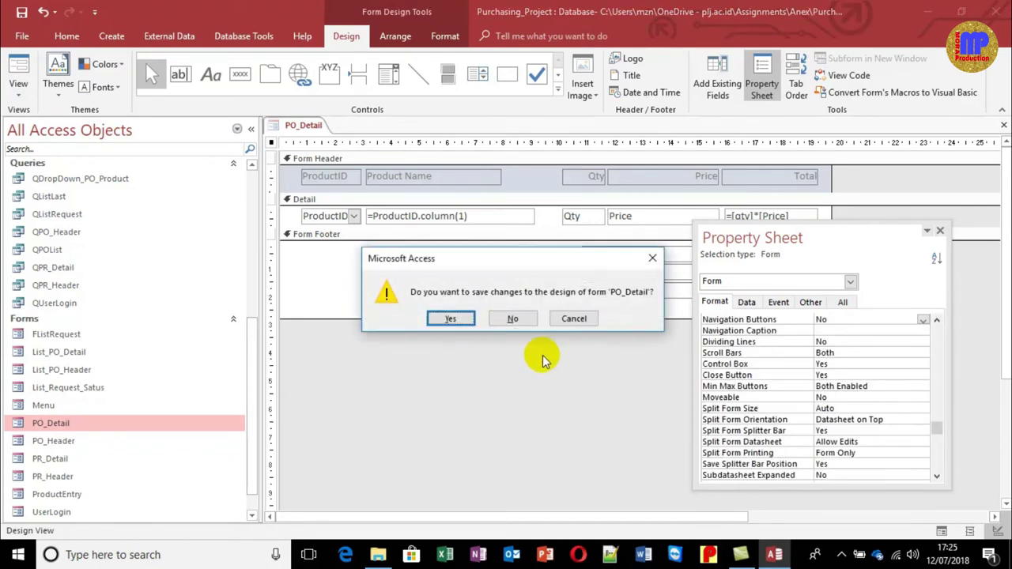
click(450, 319)
Open the PO_Header form to check the embedded order lines' layout and totals, and close it
click(75, 441)
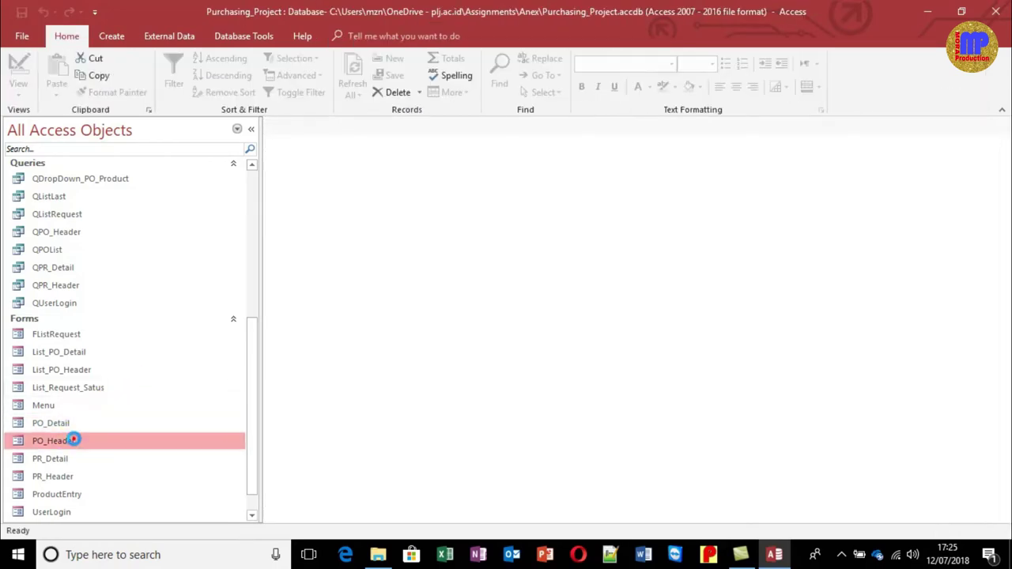
double_click(74, 441)
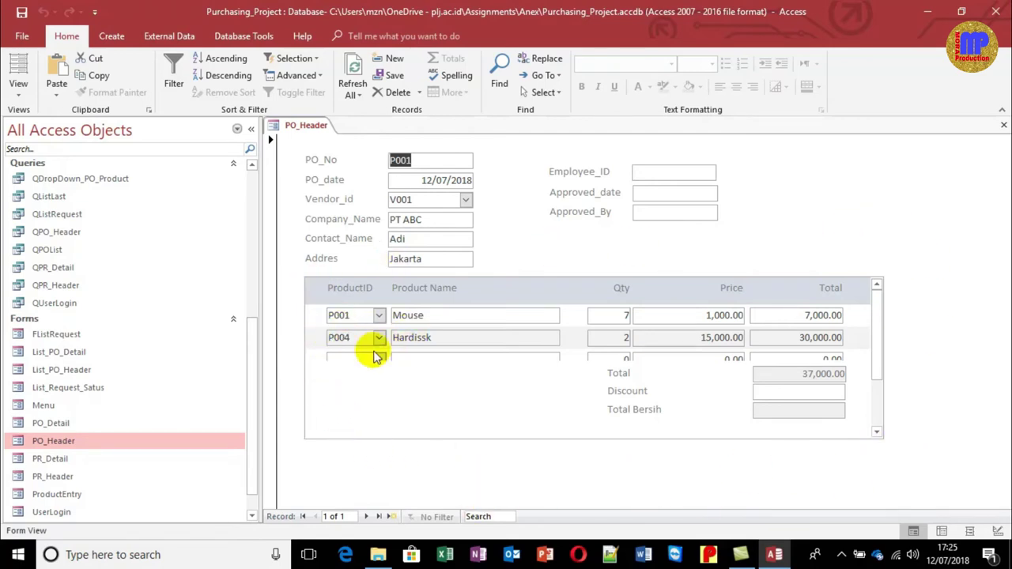
key(ctrl+w)
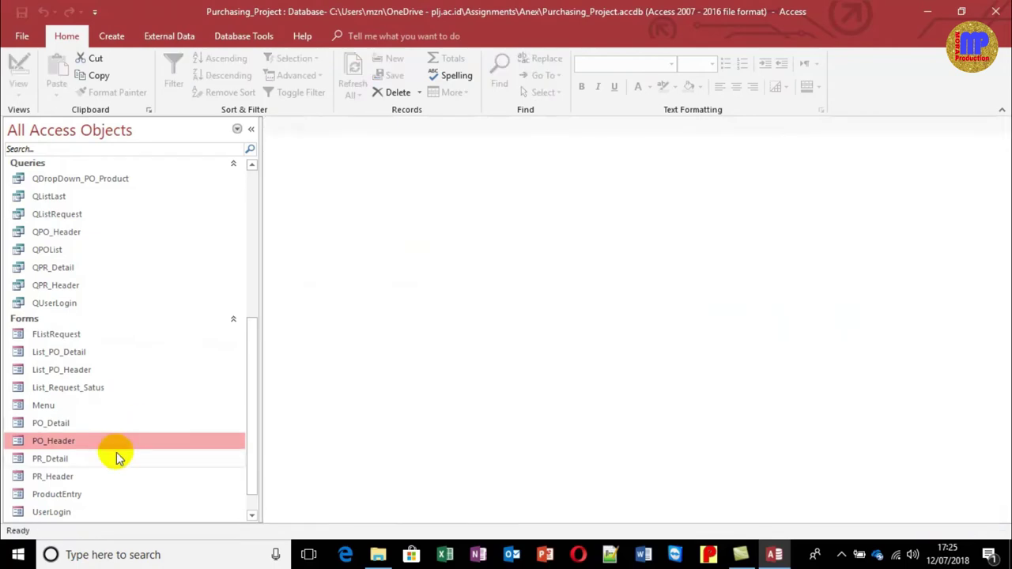
Open the PO_Header form in Design View, extend its Detail section downward and enlarge the subform to about 7.1 cm high
right_click(120, 439)
click(188, 278)
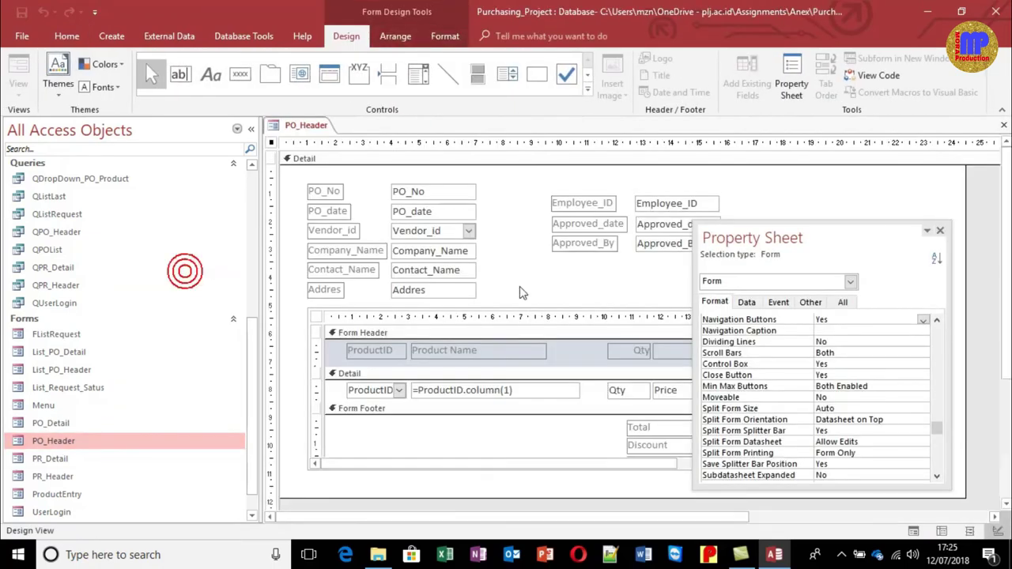
click(942, 231)
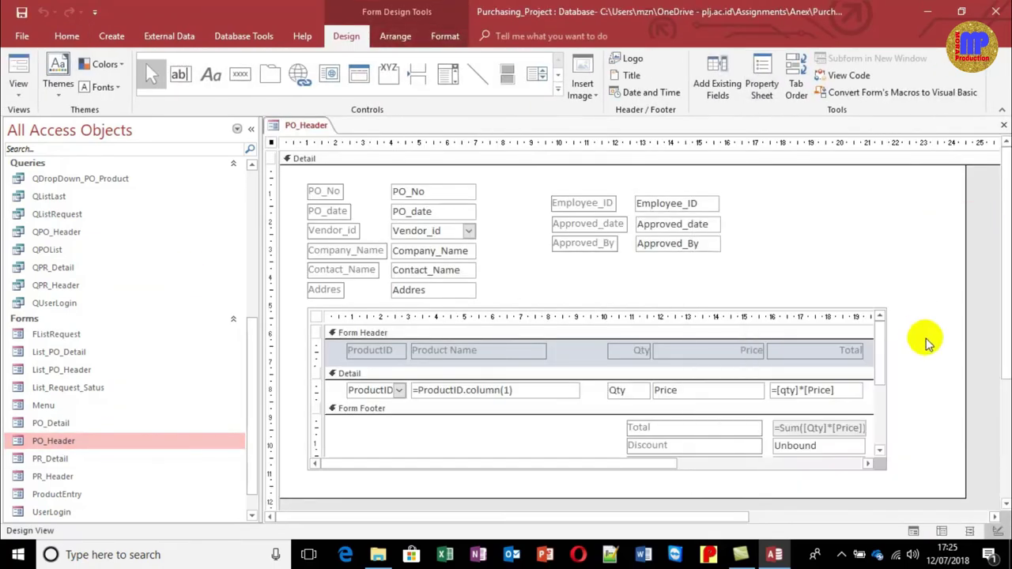
scroll(935, 419, down, 2)
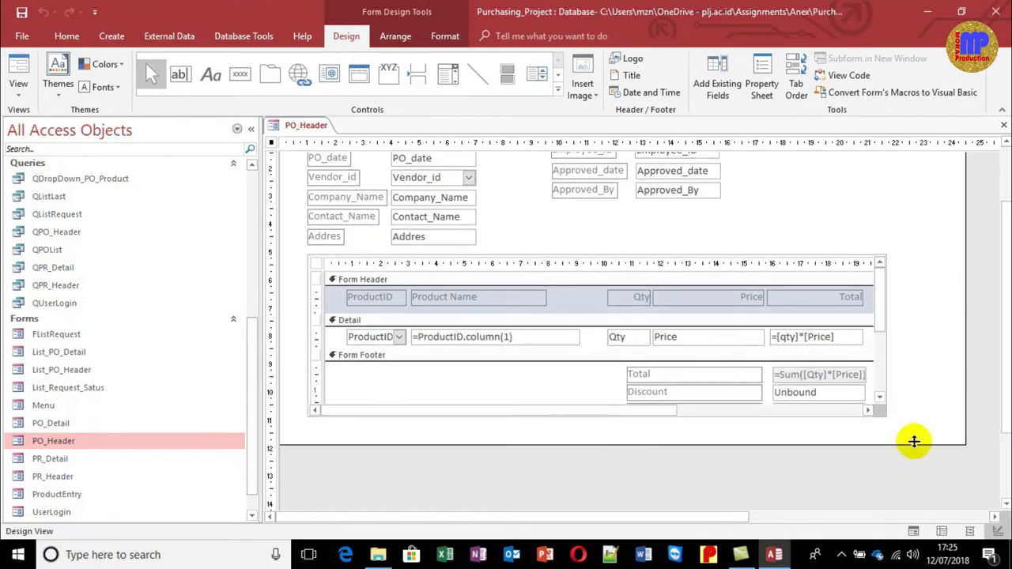
drag(911, 445, 909, 482)
click(588, 416)
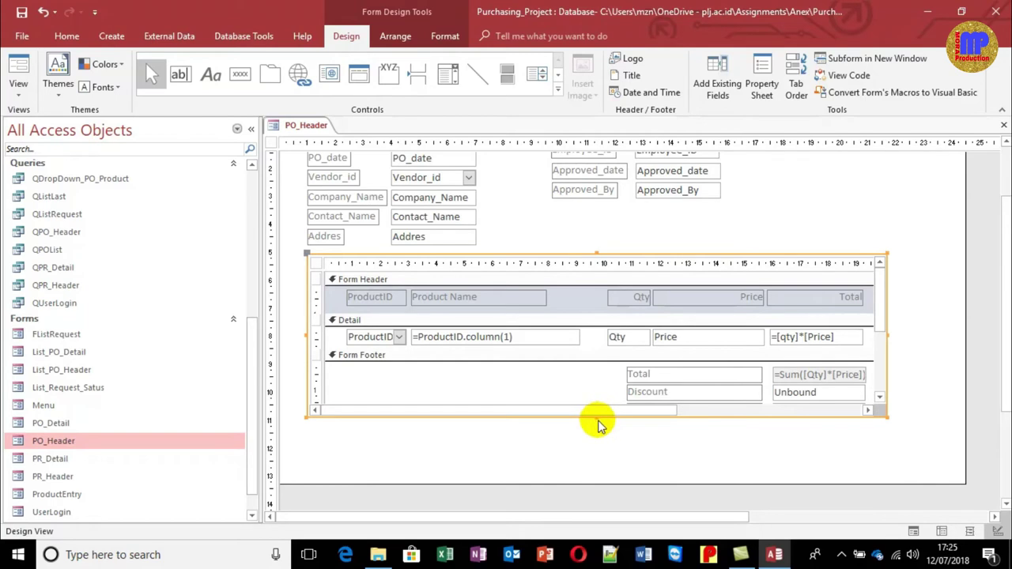
drag(597, 418, 596, 455)
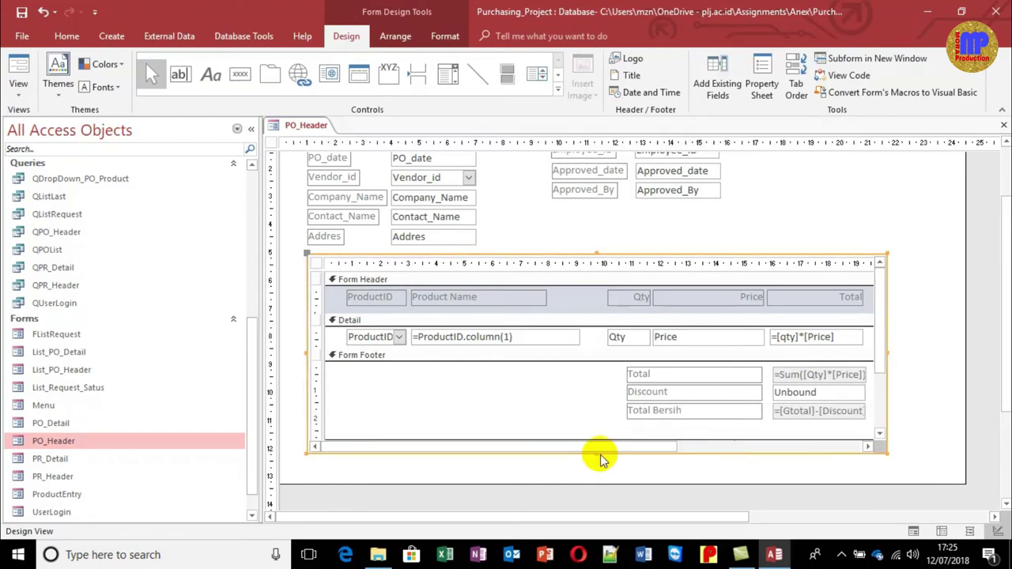
Set the subform's Border Style to Transparent and display PO_Header in Form View
right_click(878, 257)
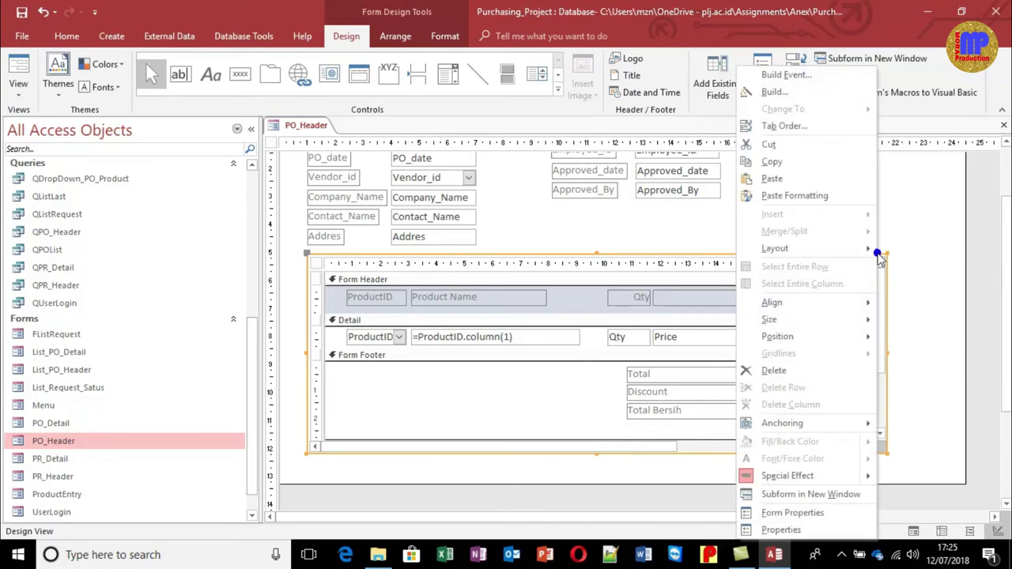
click(825, 529)
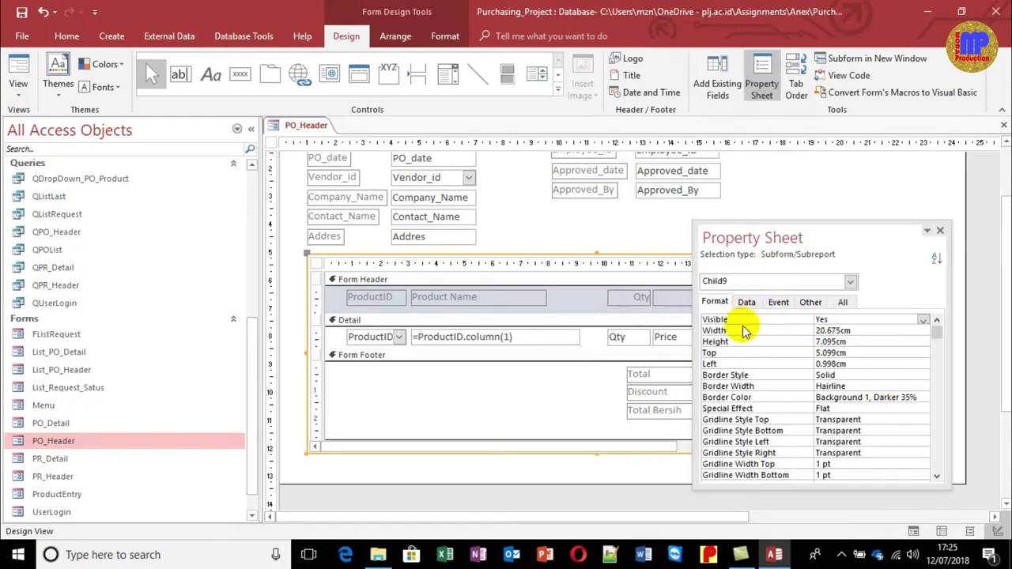
click(755, 387)
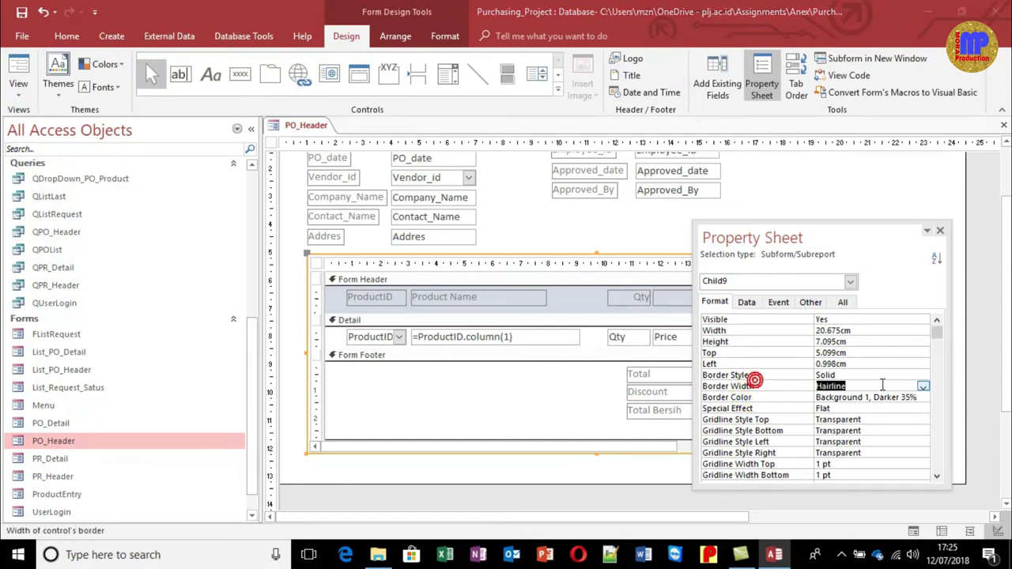
click(798, 375)
click(923, 375)
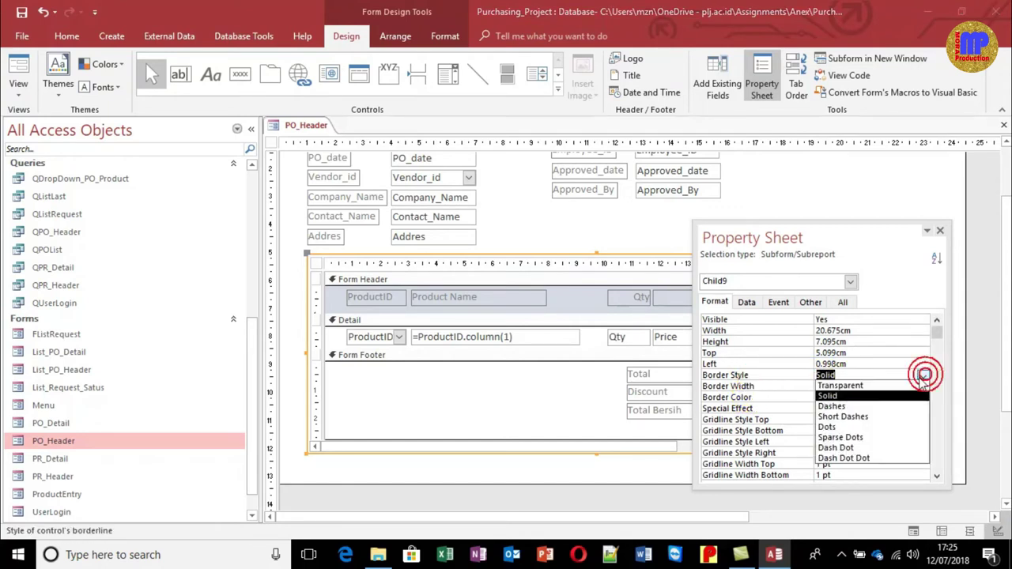
click(904, 386)
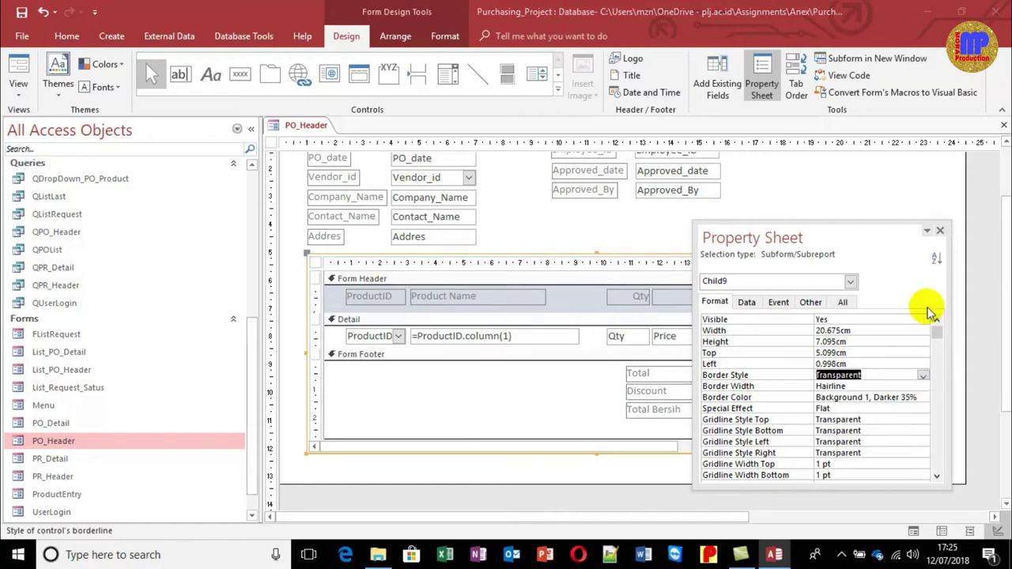
click(940, 230)
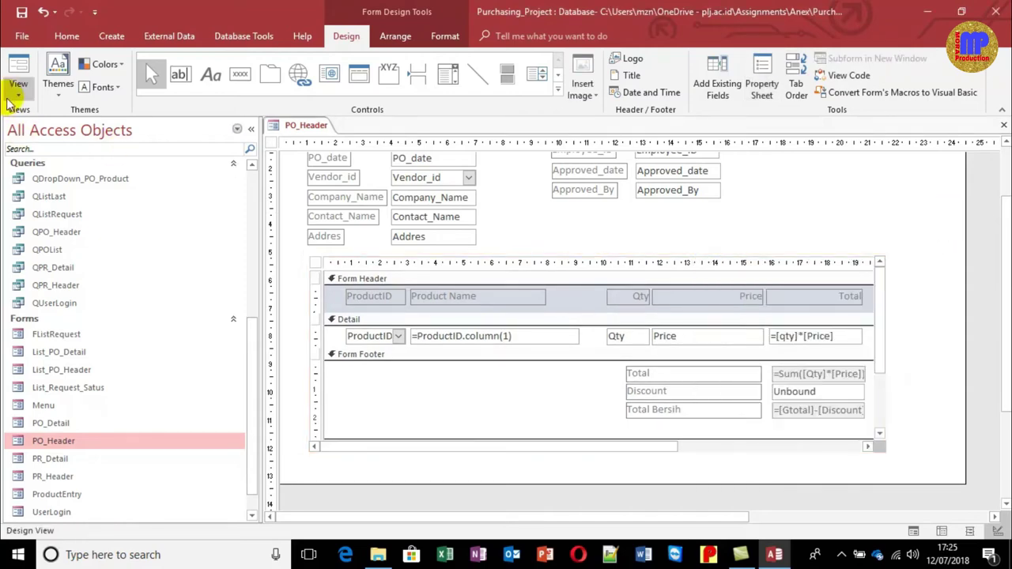
click(20, 65)
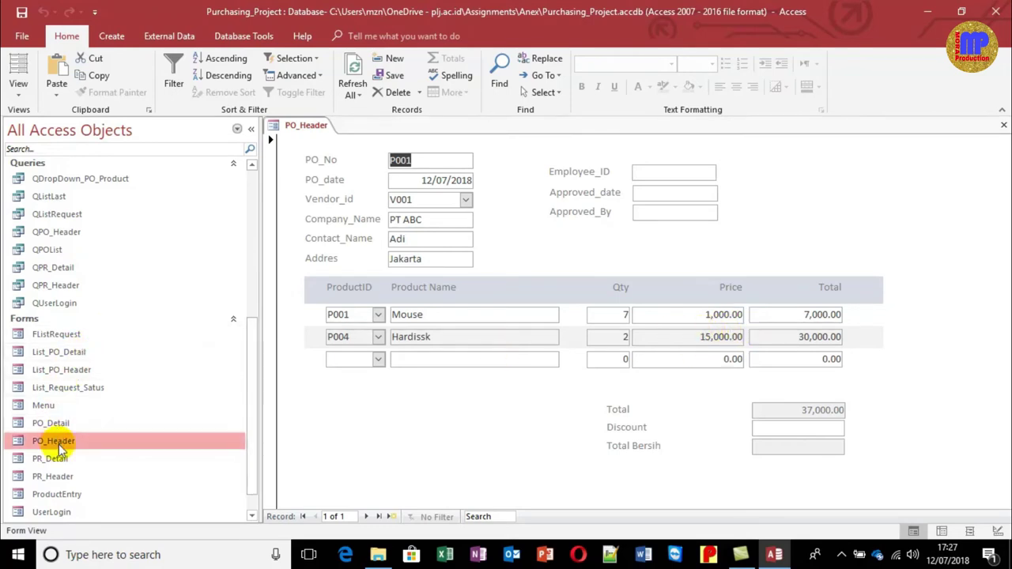
Compare the order lines in the PO_Header form with the Product table's last purchase price, vendor and purchase date columns
scroll(83, 261, up, 2)
scroll(83, 258, up, 1)
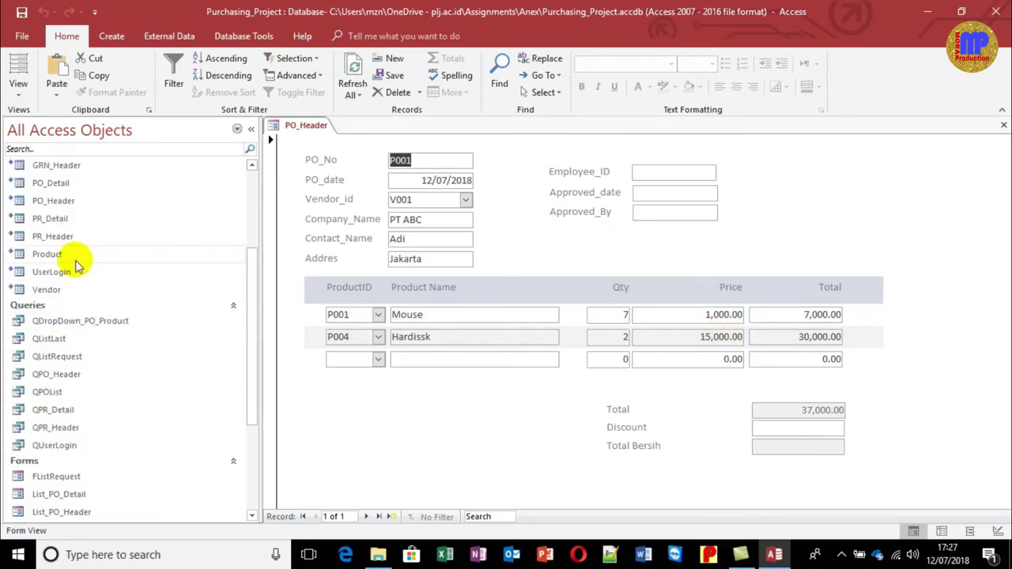
double_click(79, 255)
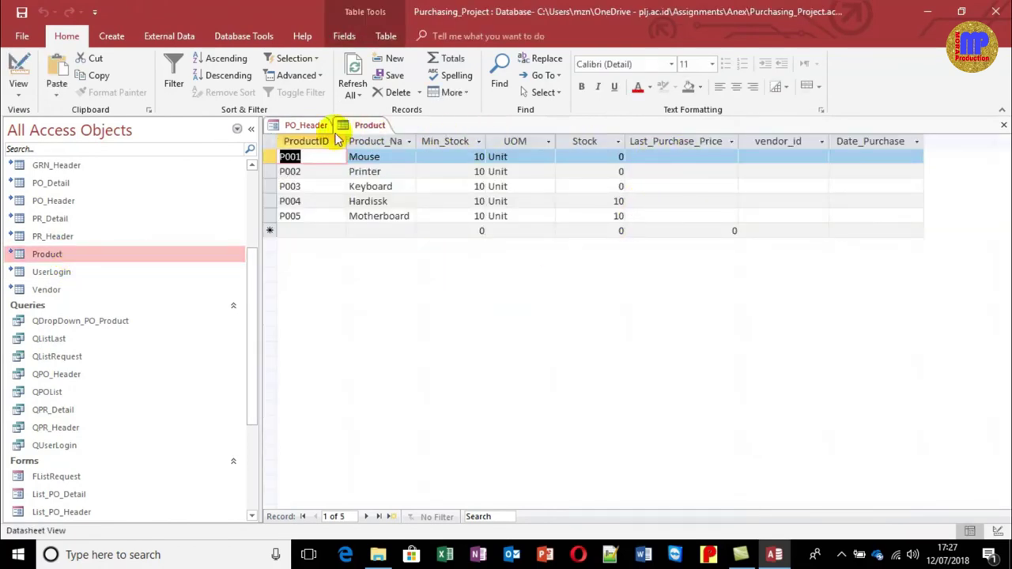
click(300, 125)
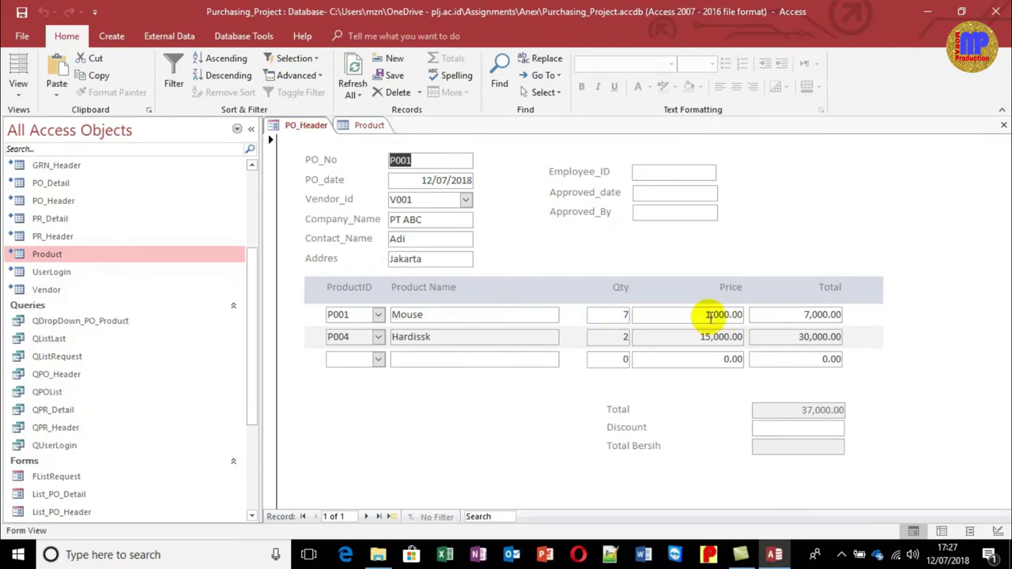
click(349, 125)
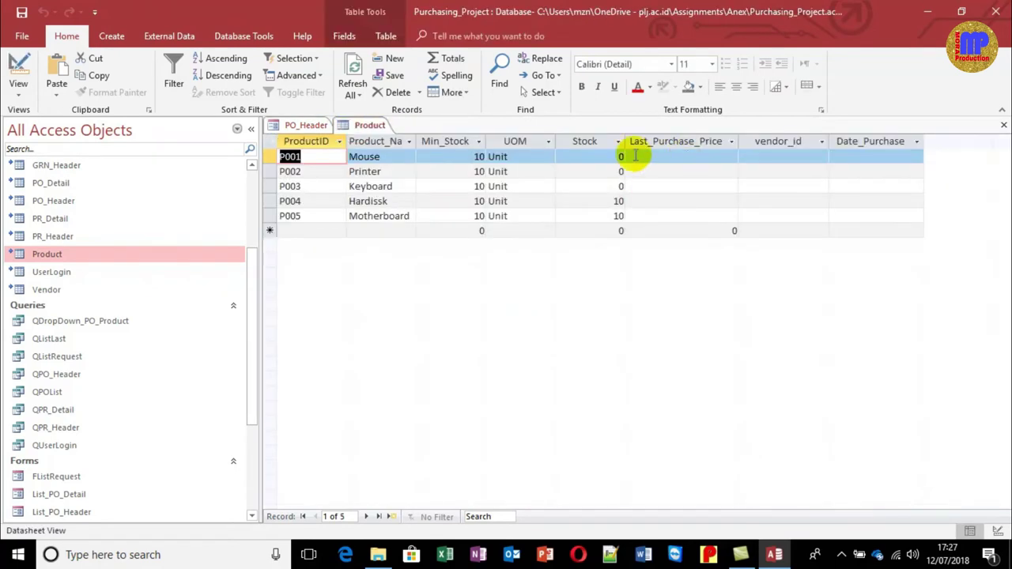
click(296, 126)
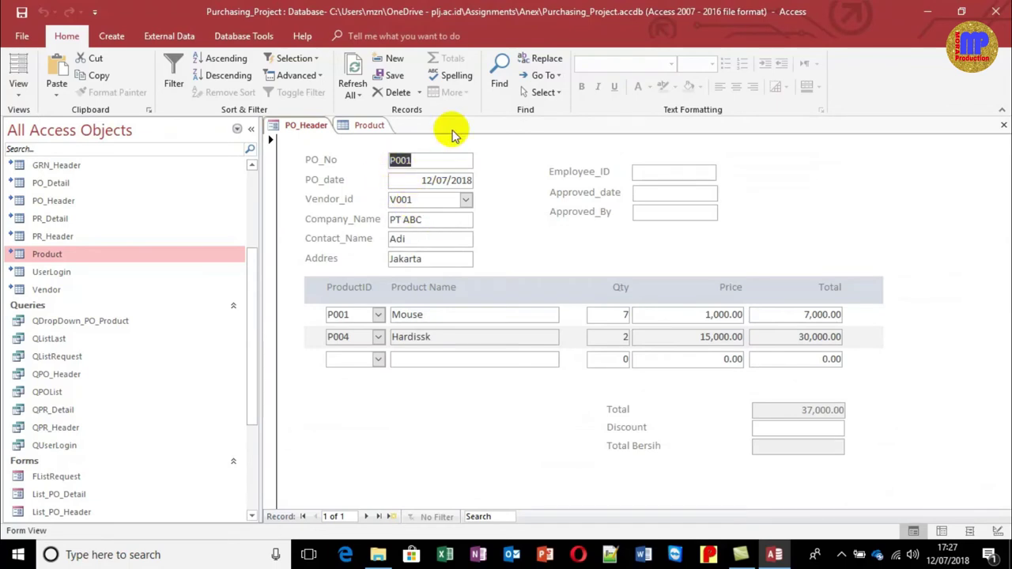
click(364, 125)
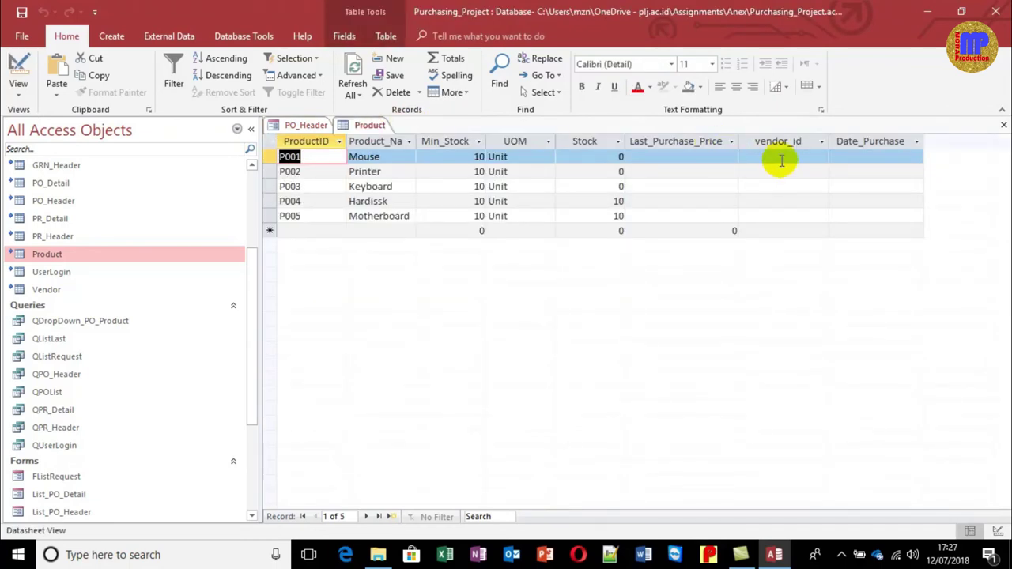
click(303, 126)
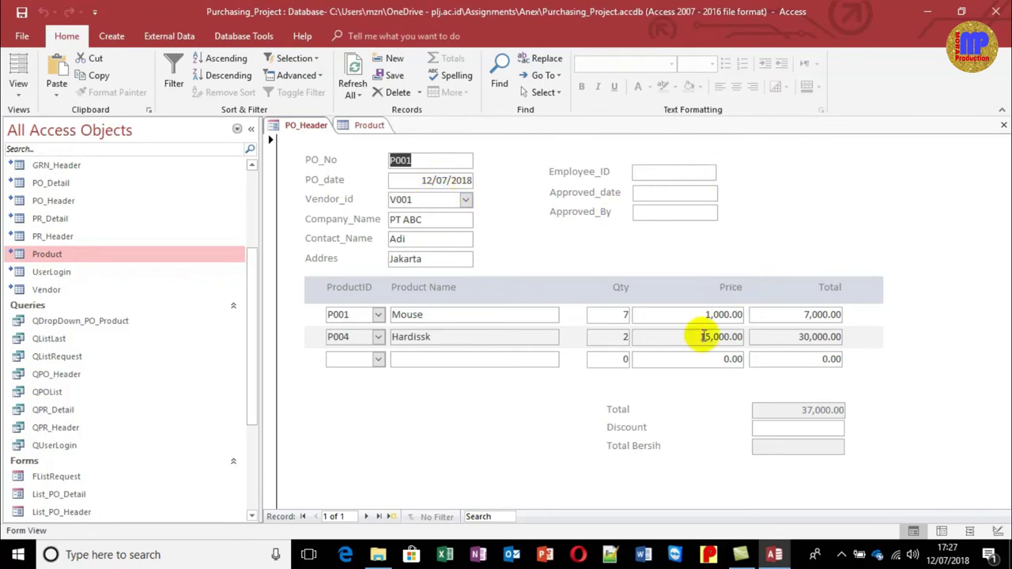
click(370, 127)
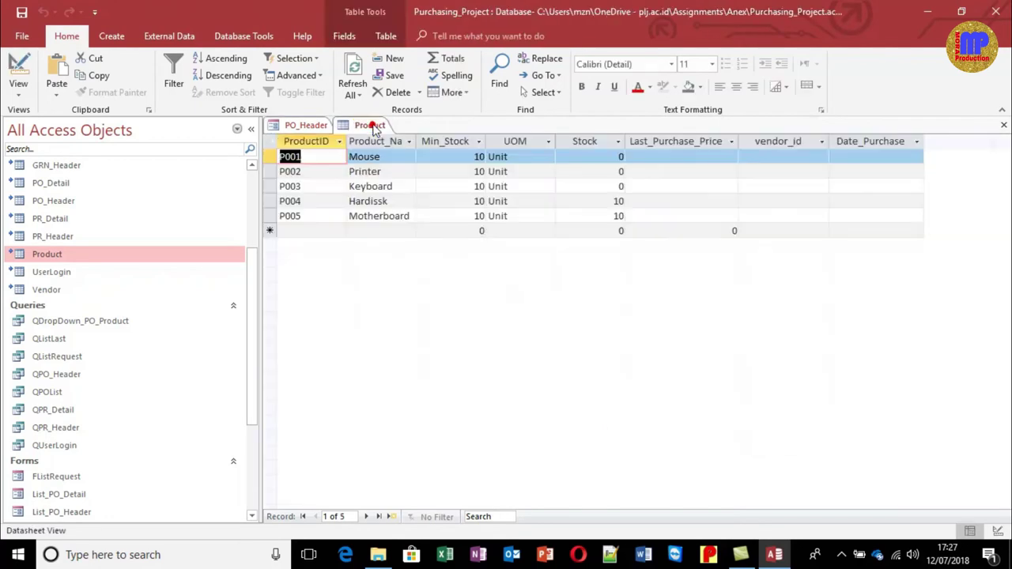
click(313, 128)
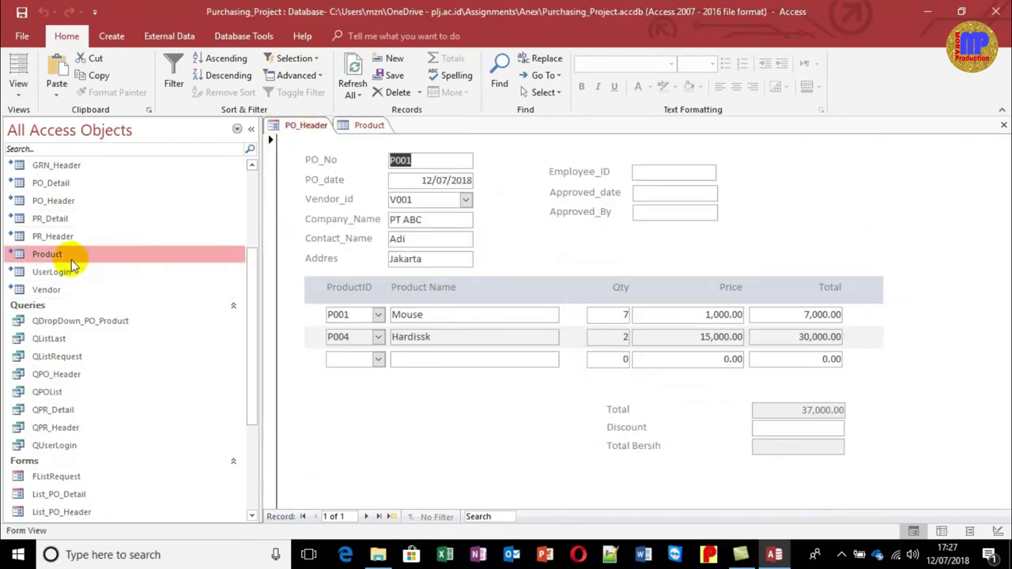
Examine the PO_Detail table's delivery fields, close it, and inspect the Process_PO column for each request line in the PR_Detail table
double_click(55, 182)
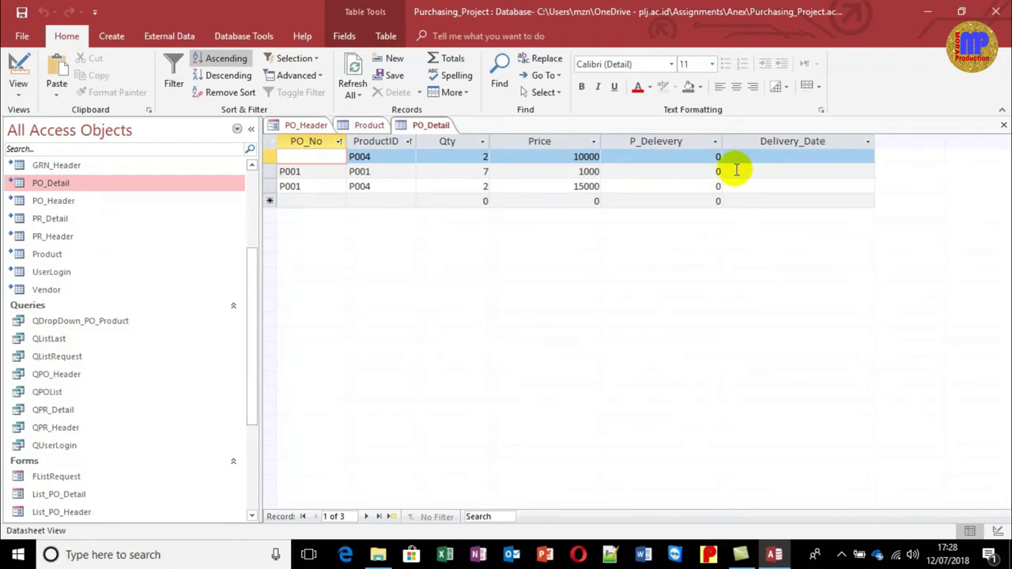
key(ctrl+w)
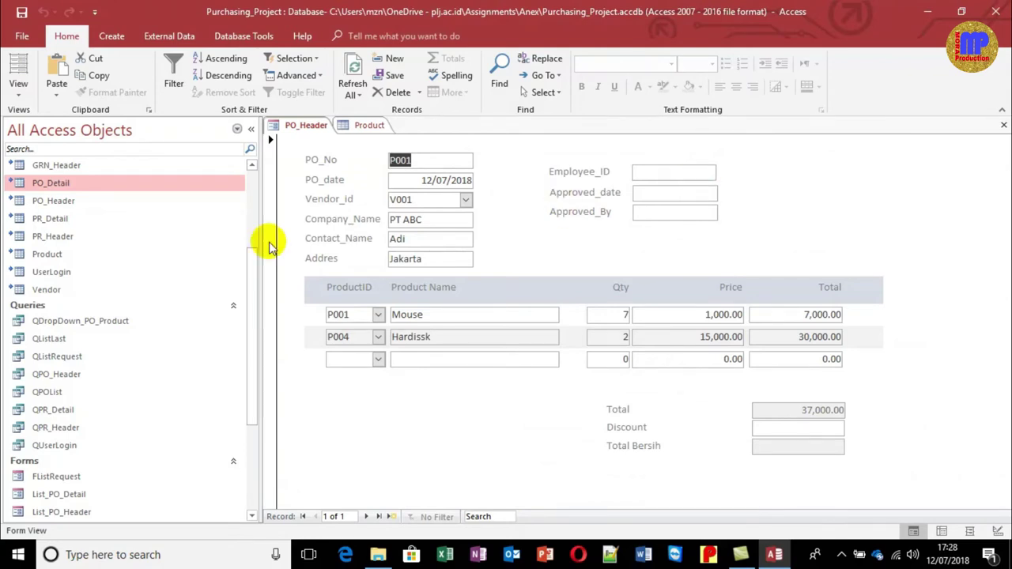
click(60, 218)
double_click(60, 218)
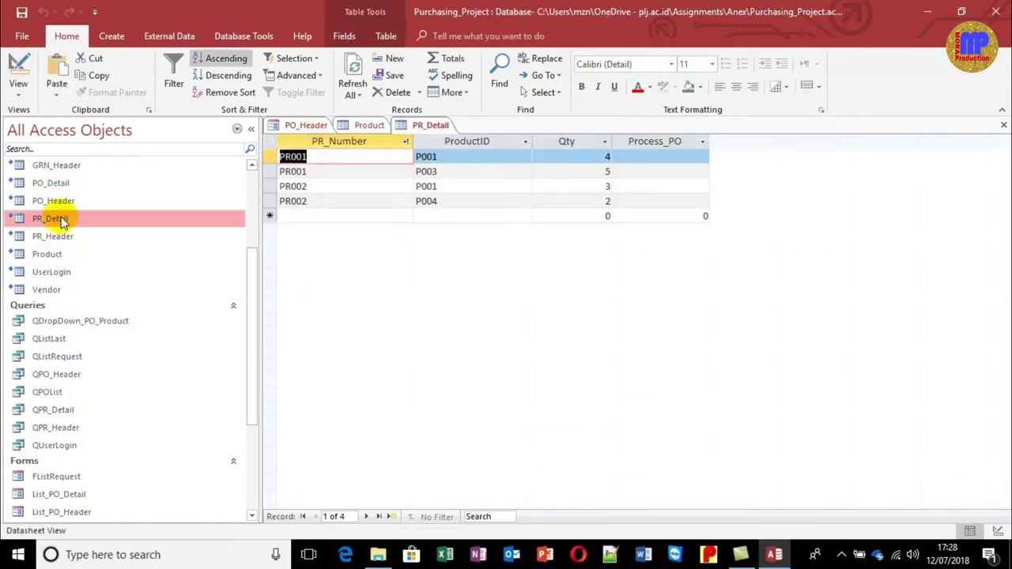
click(671, 157)
click(670, 186)
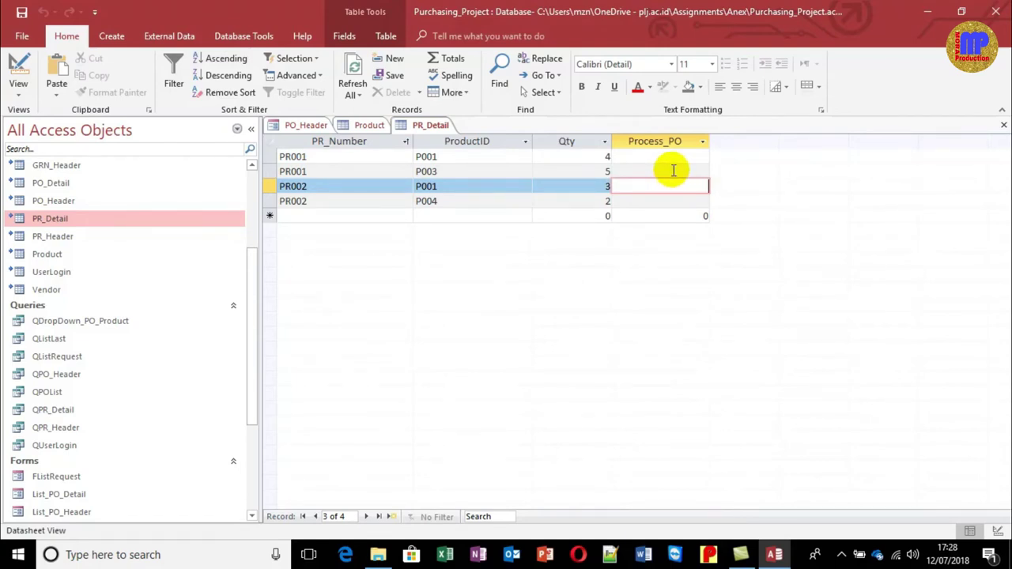
click(672, 171)
click(673, 196)
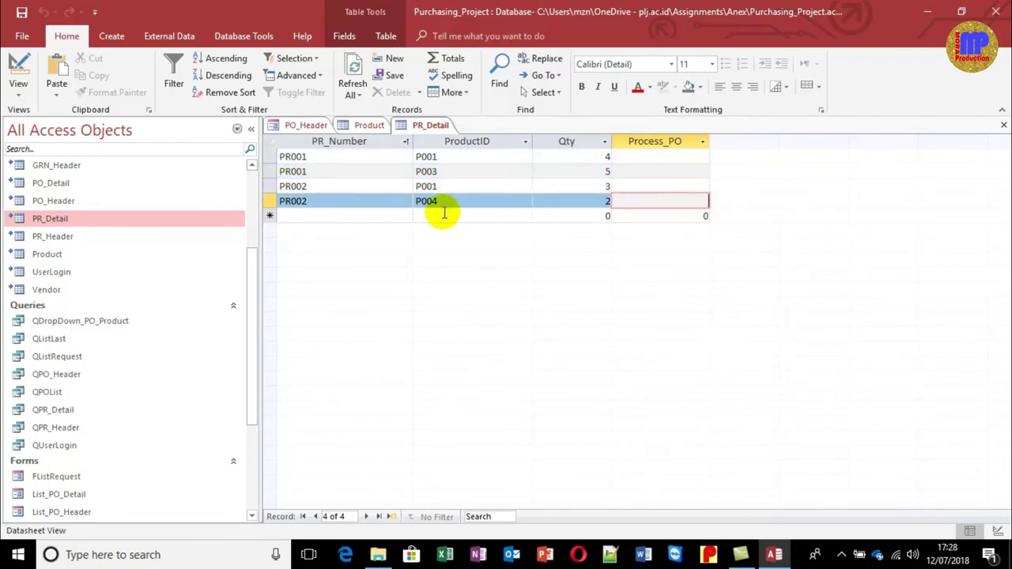
Review the PO_Header form, the Product table's purchase columns and the PR_Detail table's Process_PO column, leaving the table designs alone
click(307, 129)
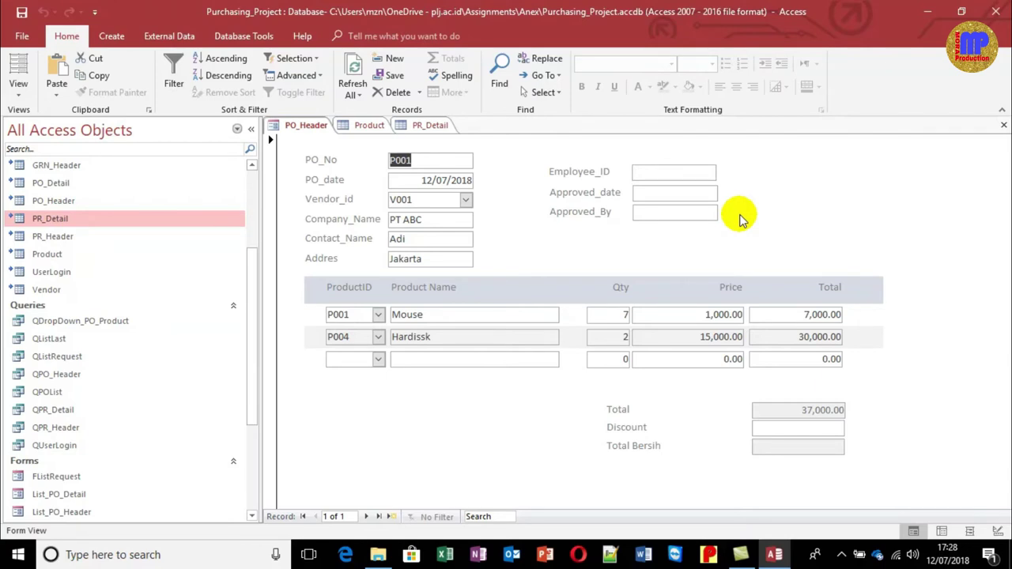
click(363, 127)
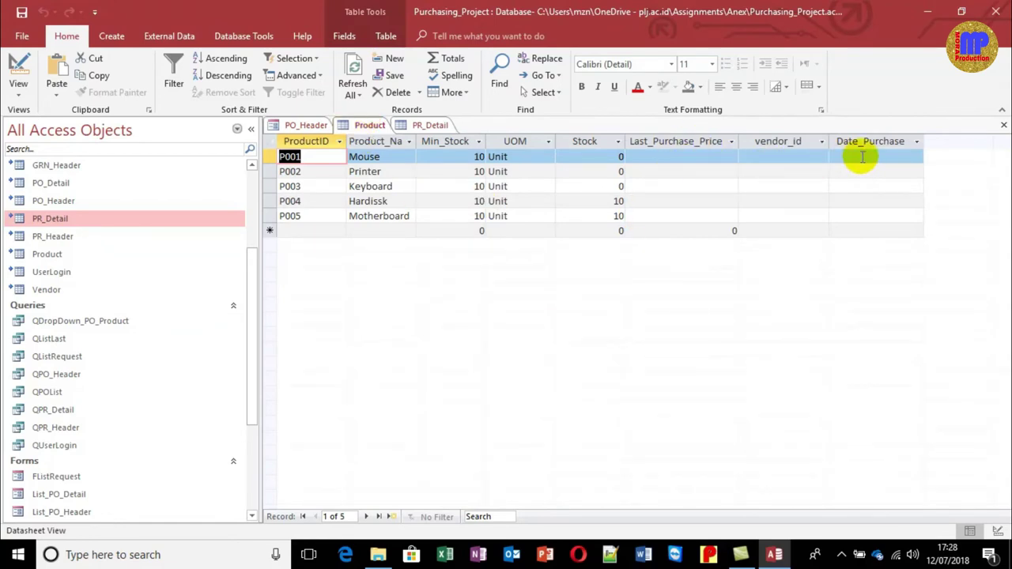
click(427, 127)
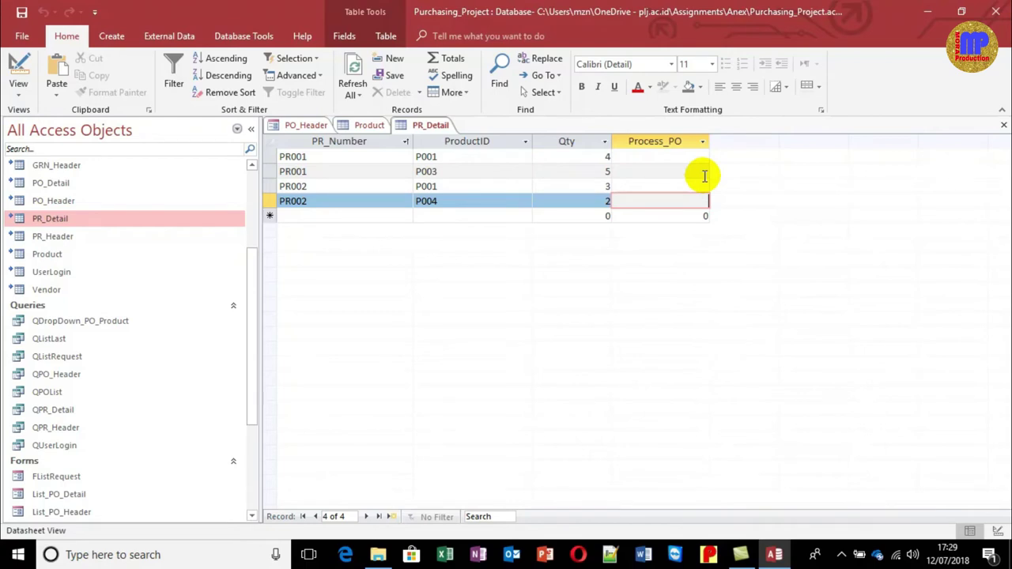
click(17, 72)
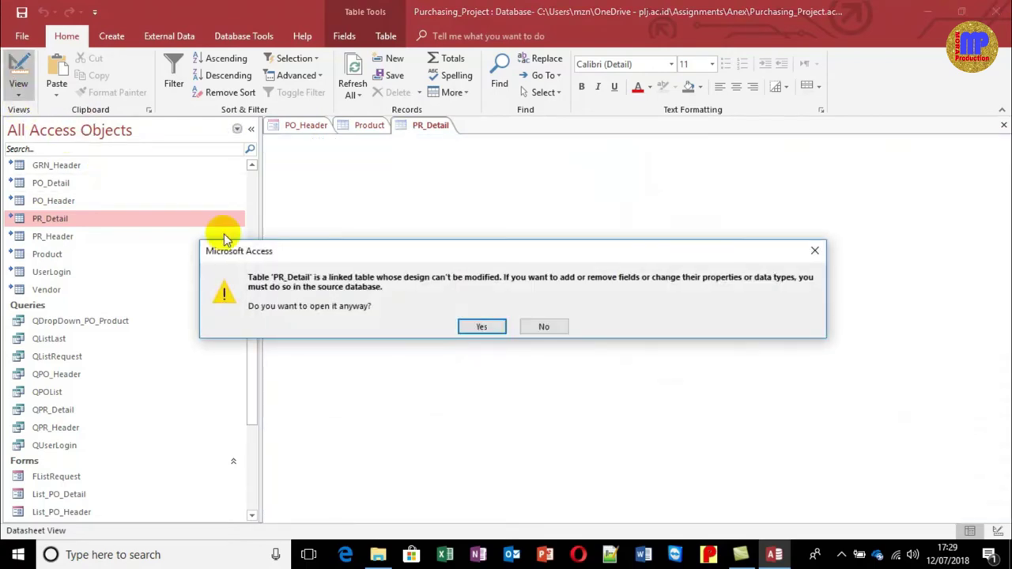
click(543, 326)
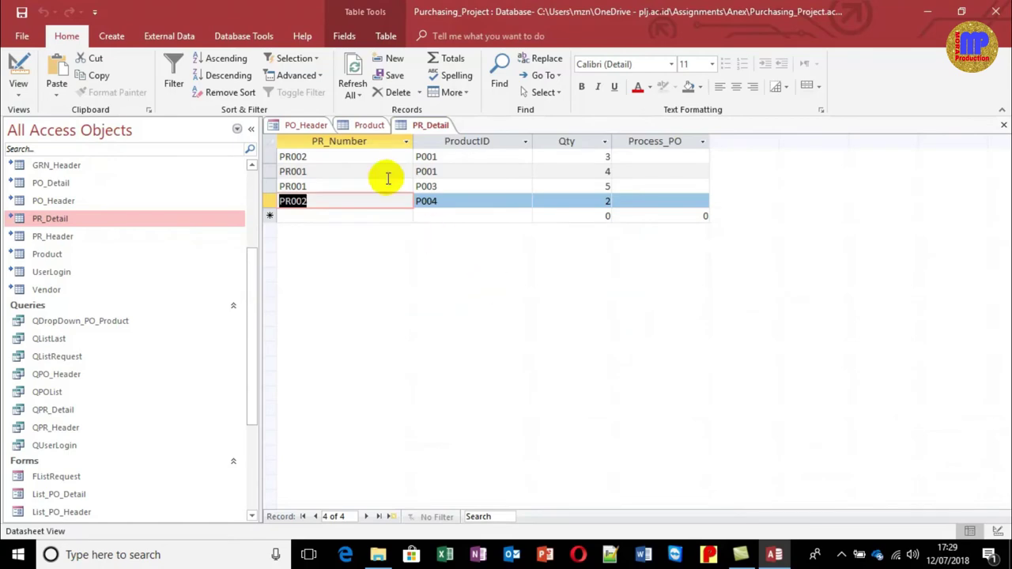
Open PO_Header in Design View and add a command button about 2.6 by 0.8 cm to the right of the approval fields
click(308, 127)
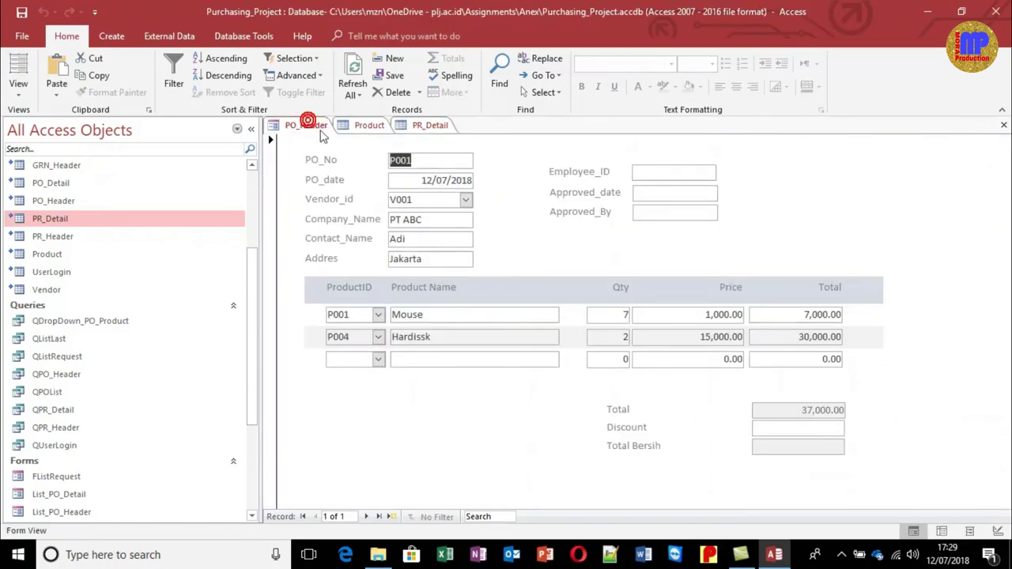
click(17, 93)
click(60, 219)
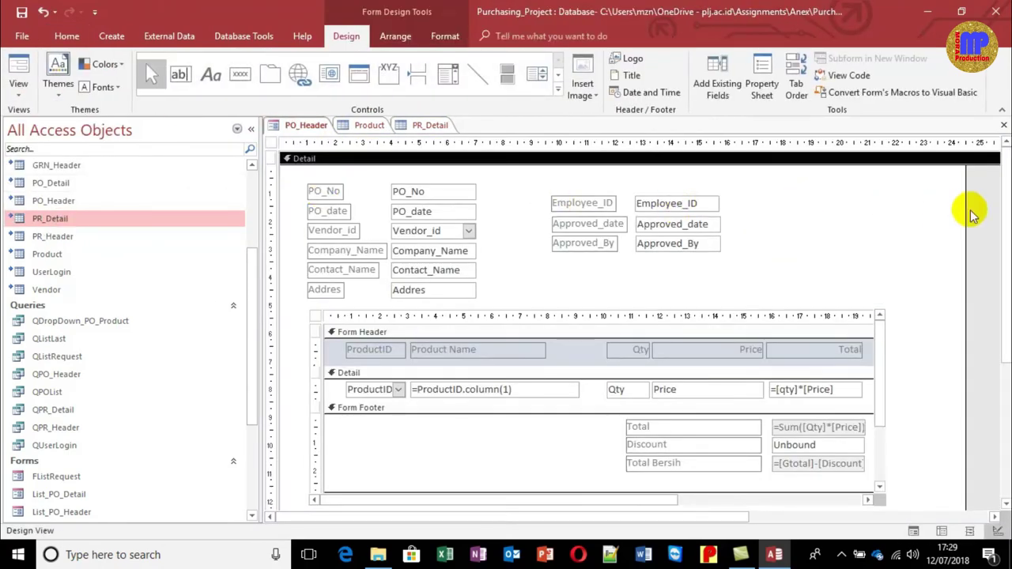
scroll(1000, 232, down, 1)
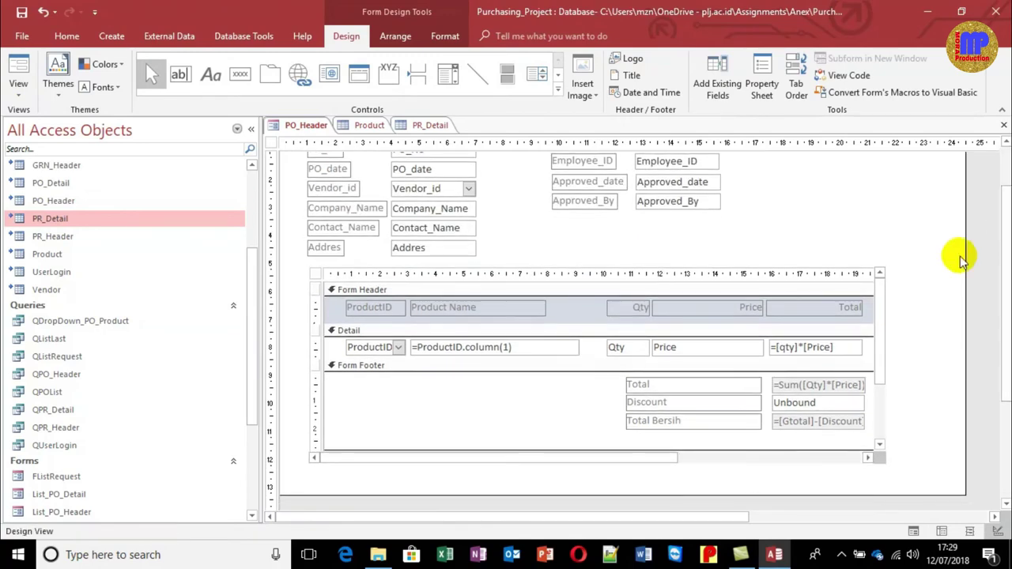
click(241, 74)
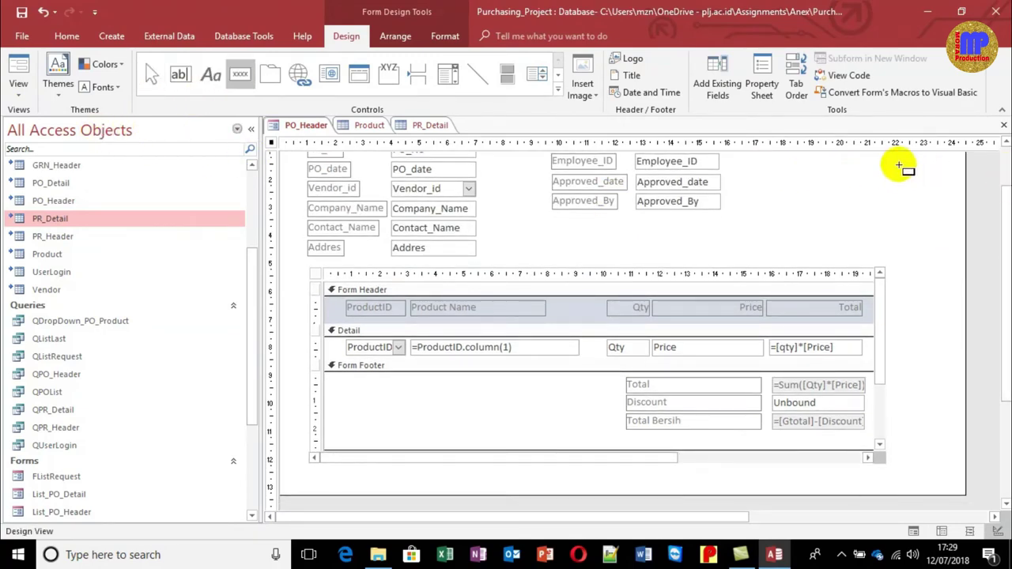
mouse_move(841, 171)
mouse_down()
mouse_move(915, 198)
mouse_move(818, 163)
mouse_move(836, 164)
mouse_up()
Name the new command button cmdSave and set its caption to &Save
right_click(837, 166)
click(883, 530)
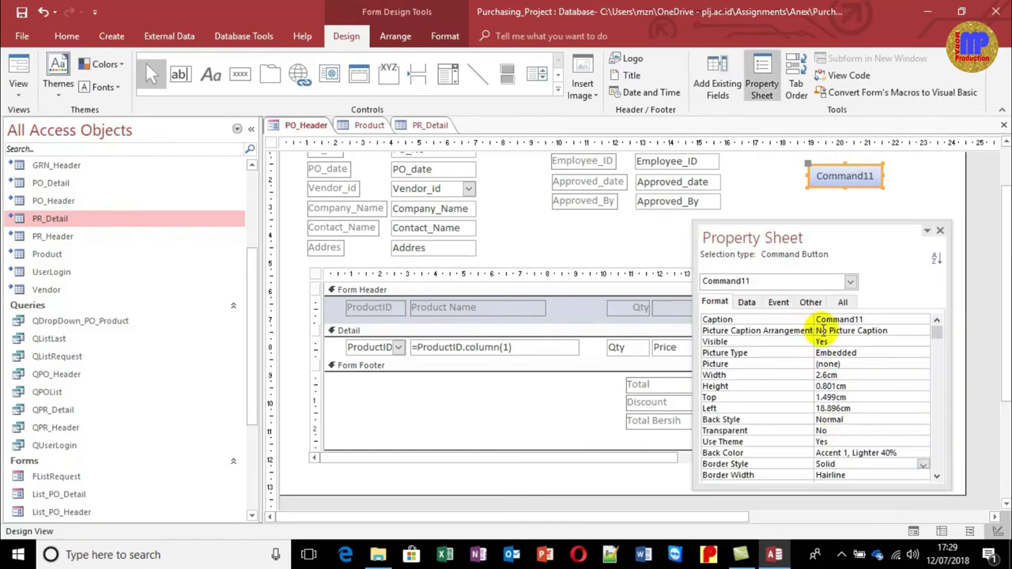
click(815, 305)
click(870, 320)
click(870, 319)
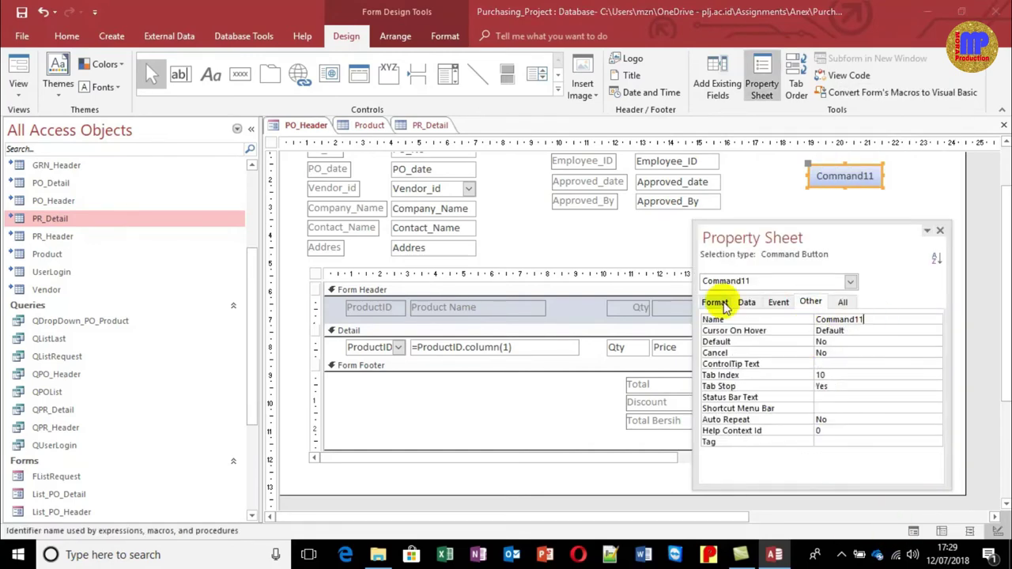
key(shift+Home)
key(BackSpace)
key(Tab)
click(716, 303)
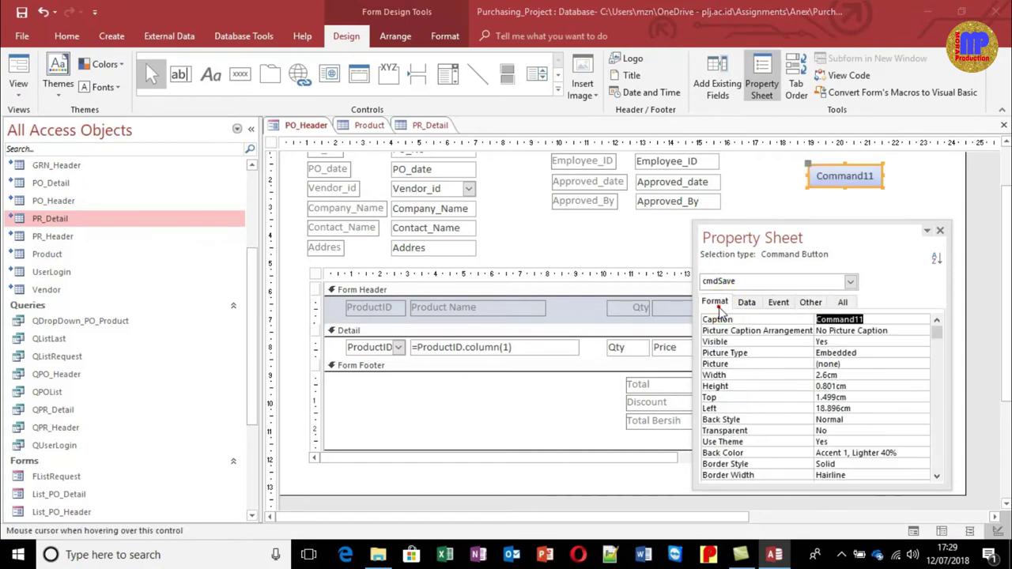
text(&Save)
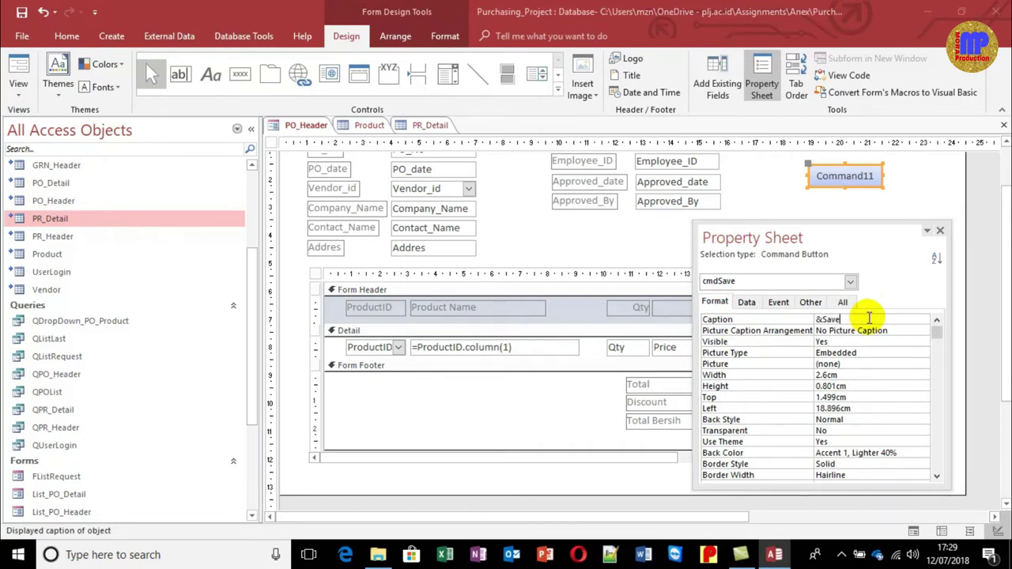
key(Tab)
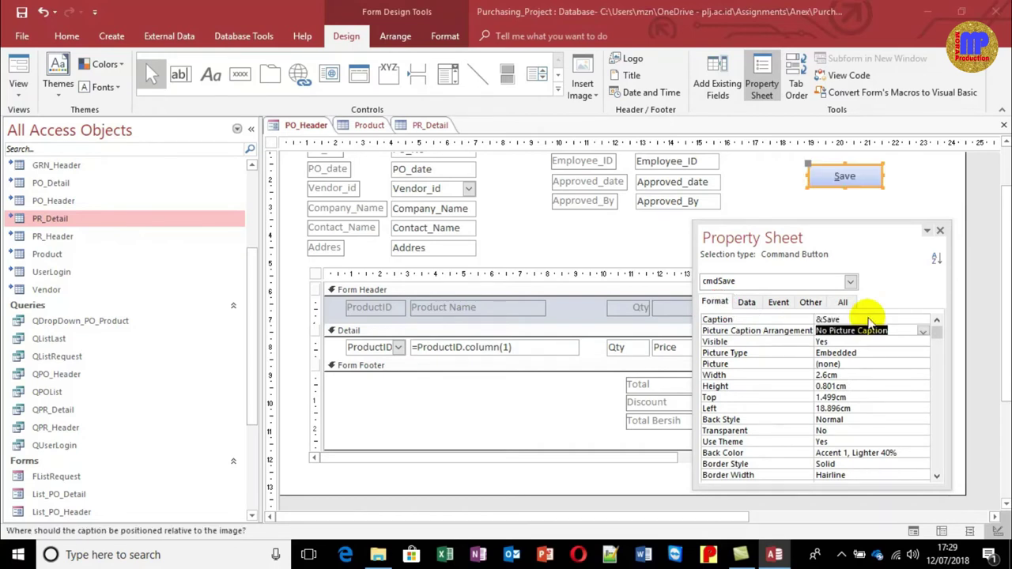
Move the Save button slightly up, to about 1.1 cm from the top of the Detail section
scroll(996, 163, up, 1)
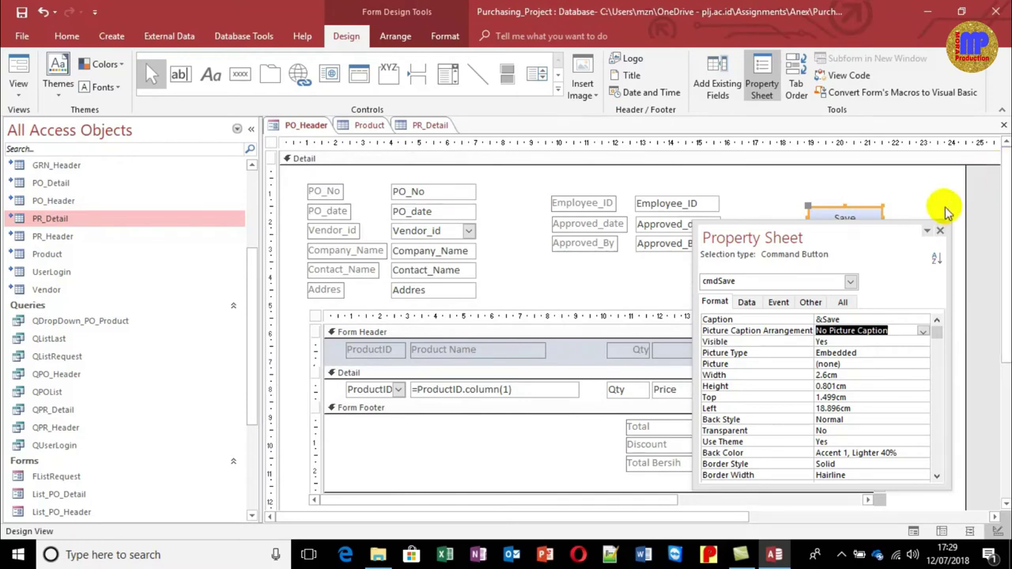
click(916, 237)
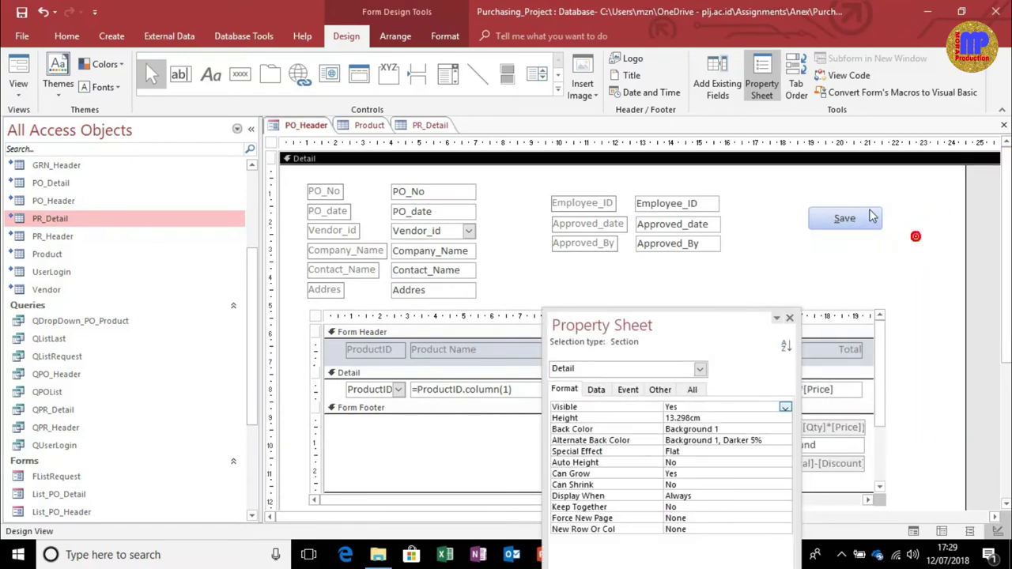
mouse_move(868, 210)
mouse_down()
mouse_move(877, 181)
mouse_move(868, 181)
mouse_move(866, 210)
mouse_up()
click(938, 236)
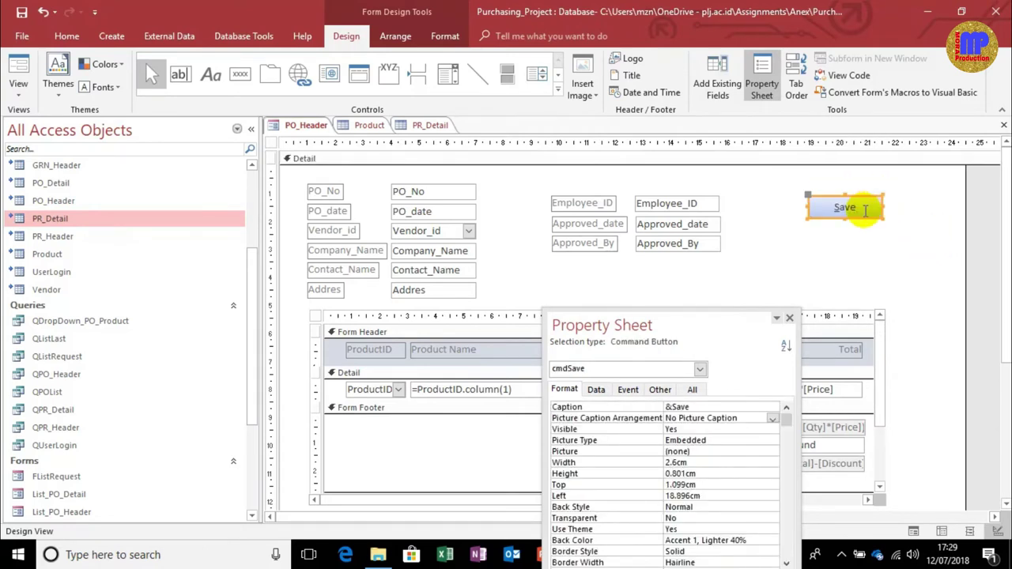
click(914, 219)
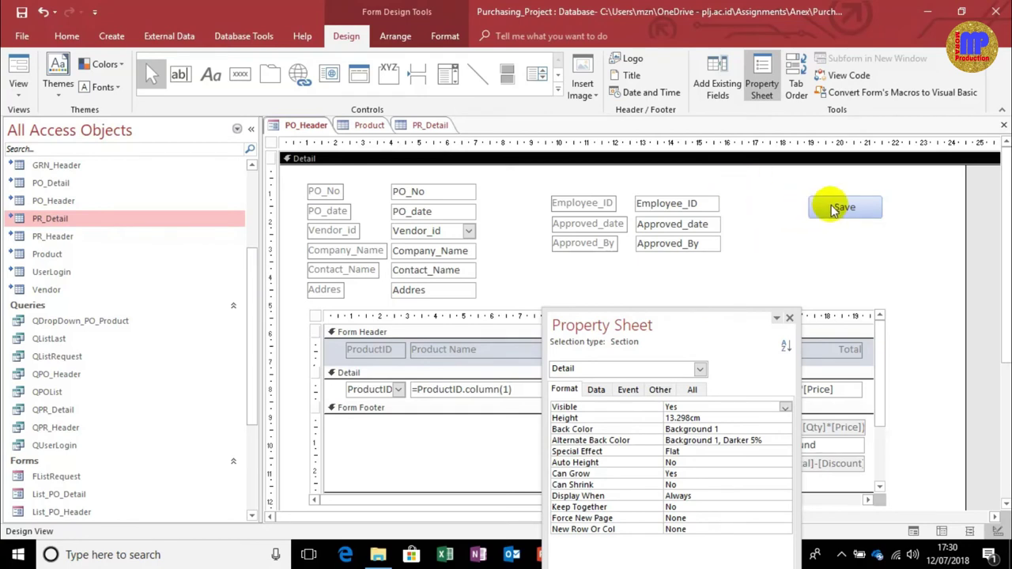
Compare the Product table's last purchase price, vendor and purchase date columns with the PO_Header form's fields and Save button
click(368, 125)
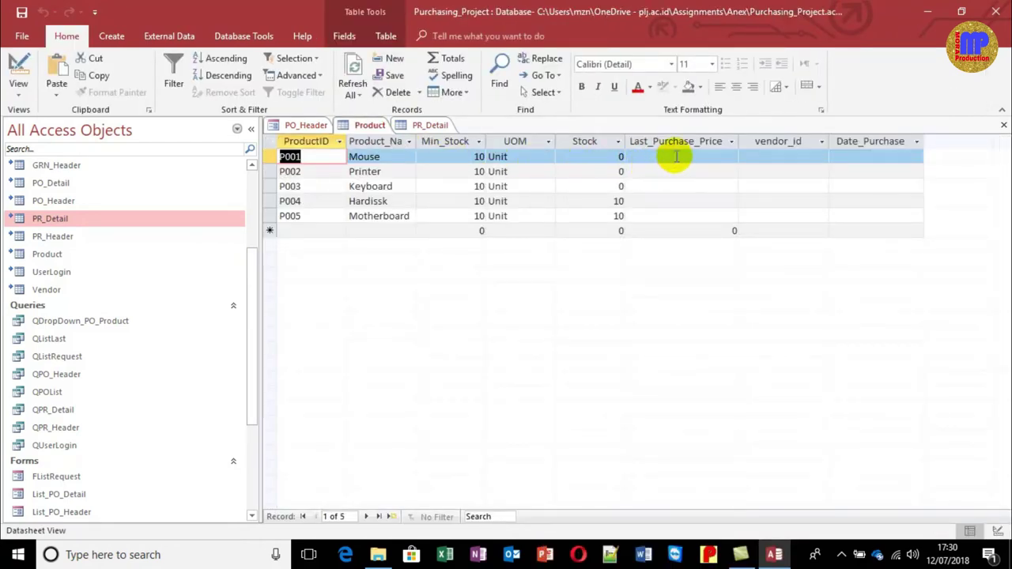
click(307, 125)
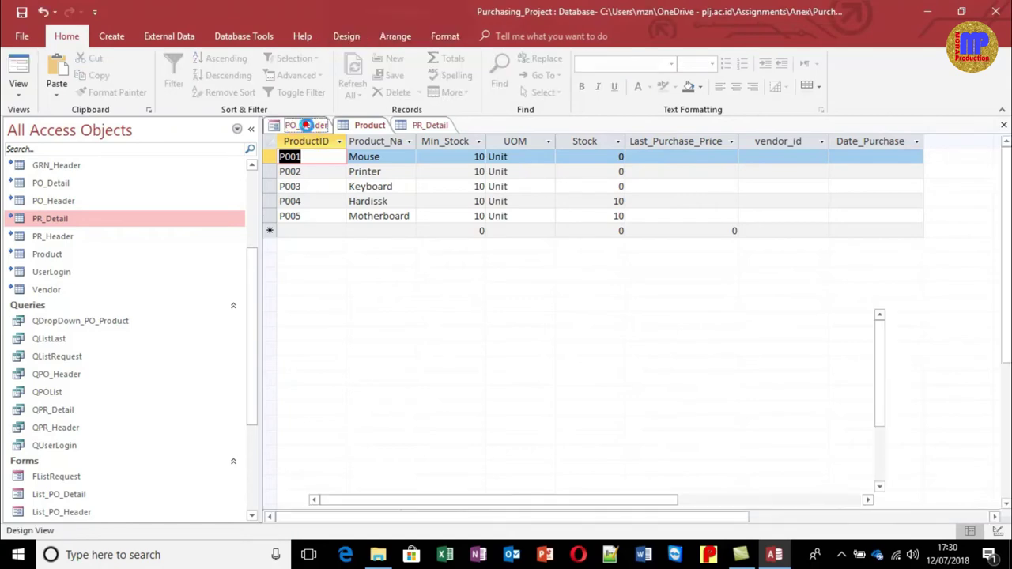
drag(710, 321, 921, 317)
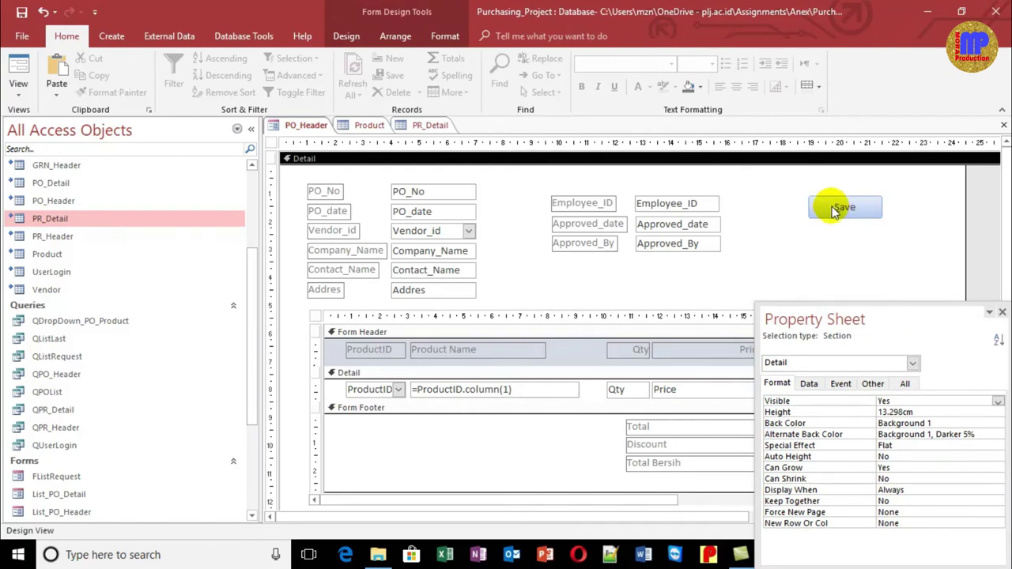
click(362, 127)
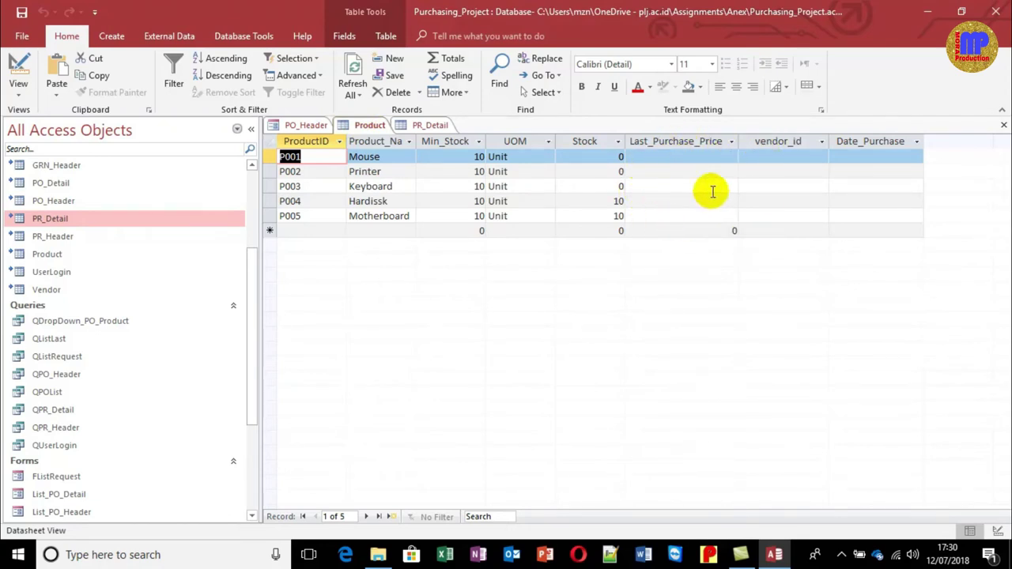
click(305, 125)
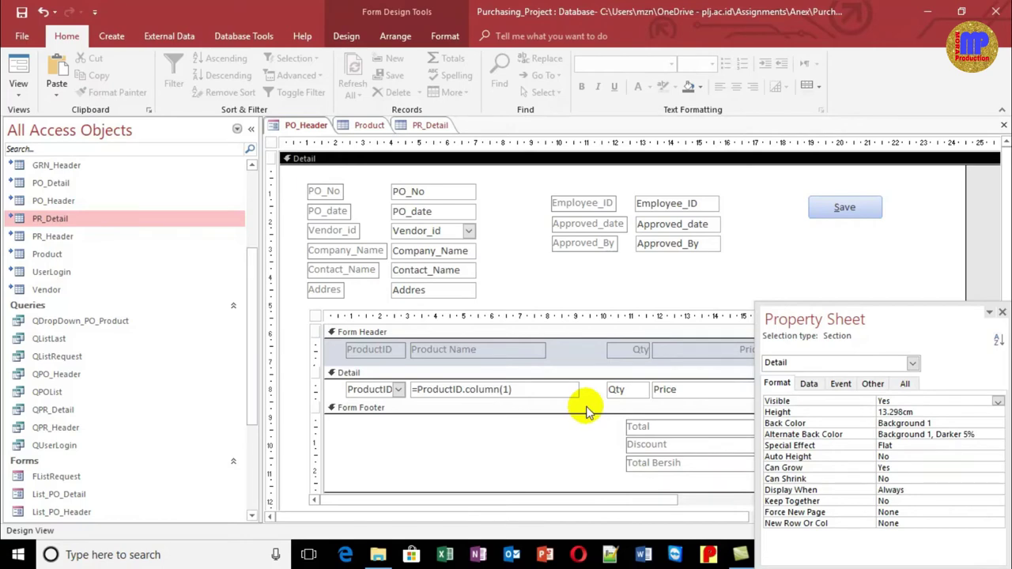
click(365, 128)
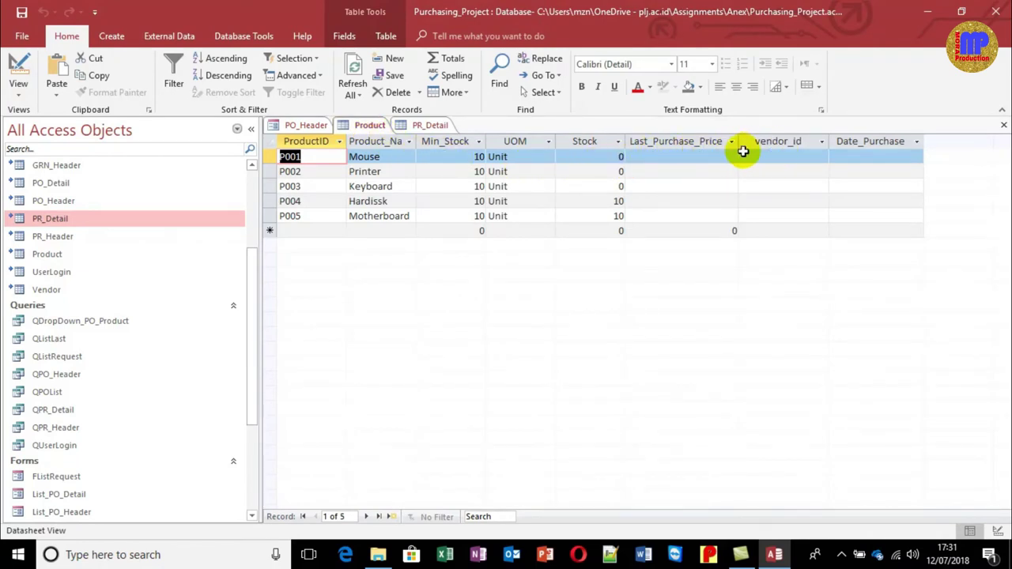
click(309, 126)
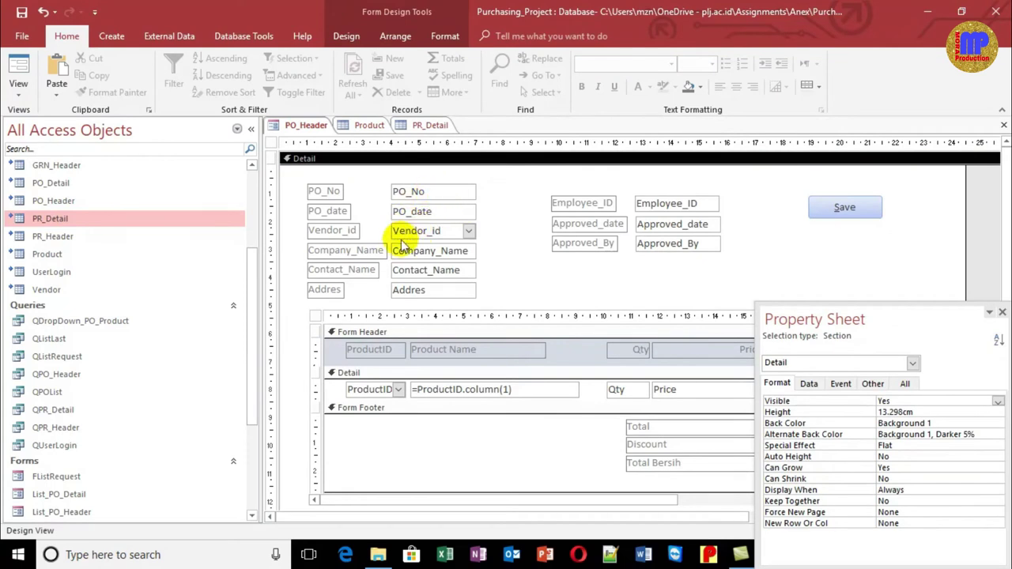
click(368, 125)
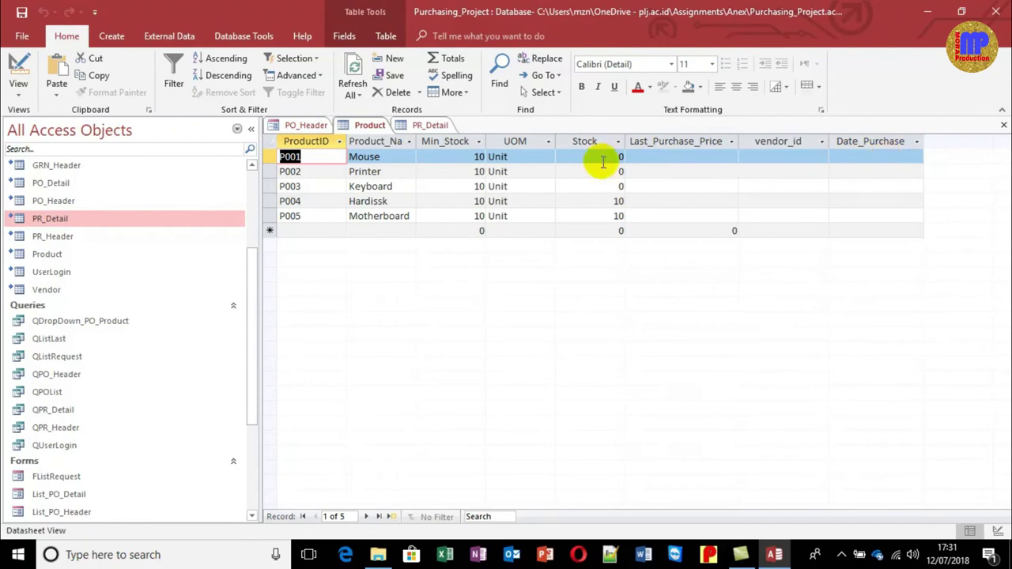
click(303, 126)
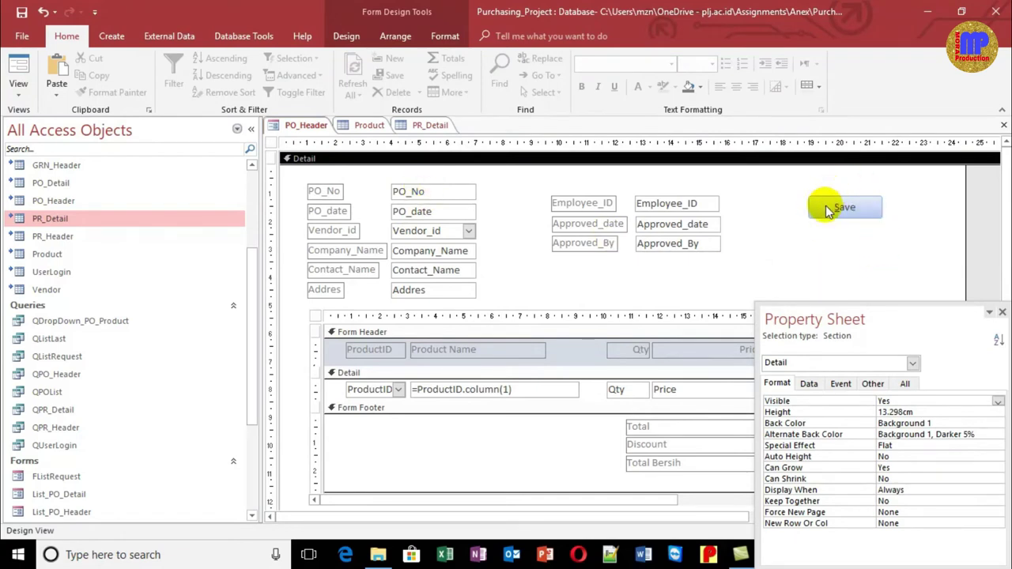
drag(854, 324, 839, 307)
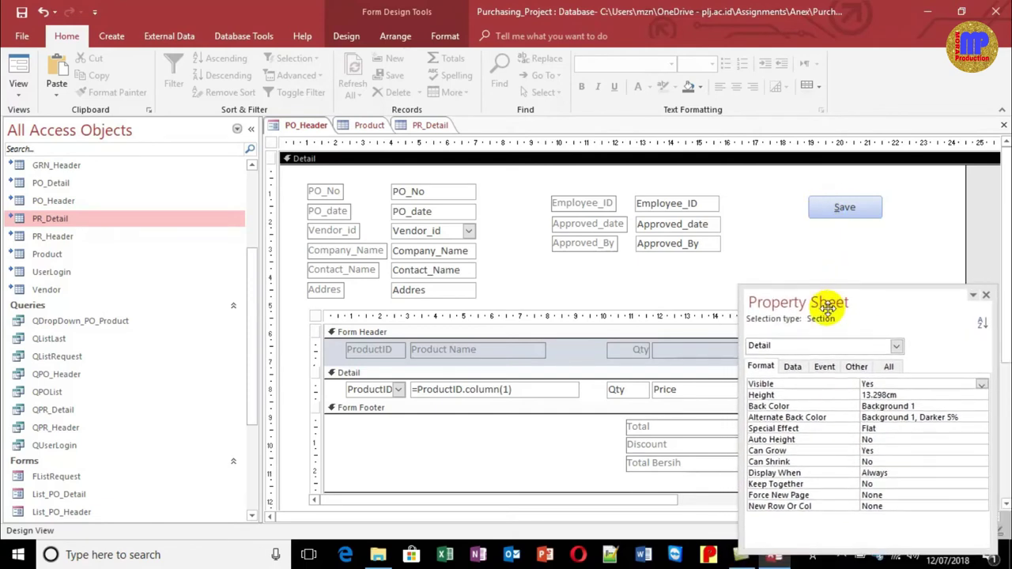
Rename the subform control on the PO_Header form as PO_Detail
click(388, 315)
click(388, 313)
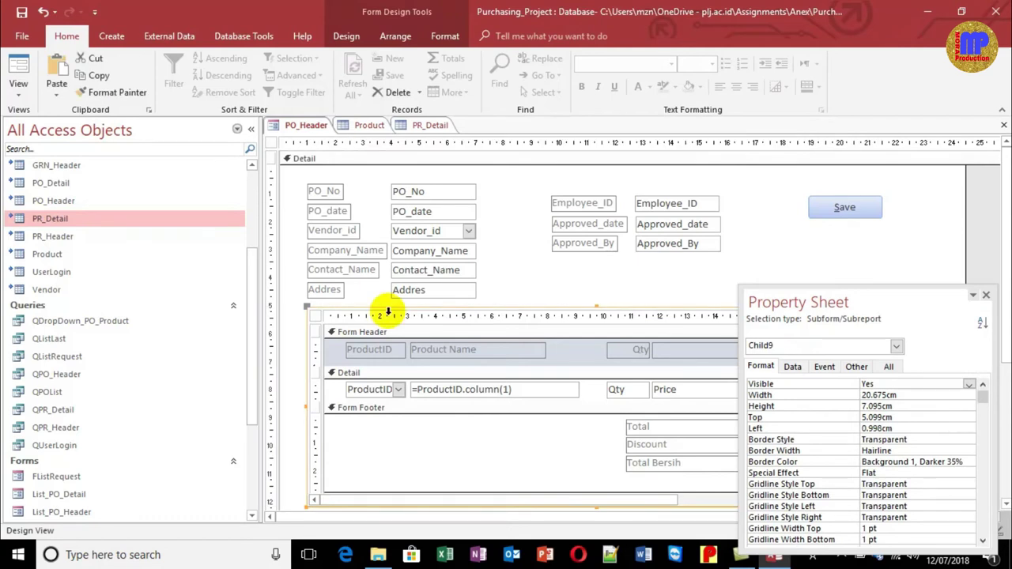
click(857, 366)
double_click(894, 382)
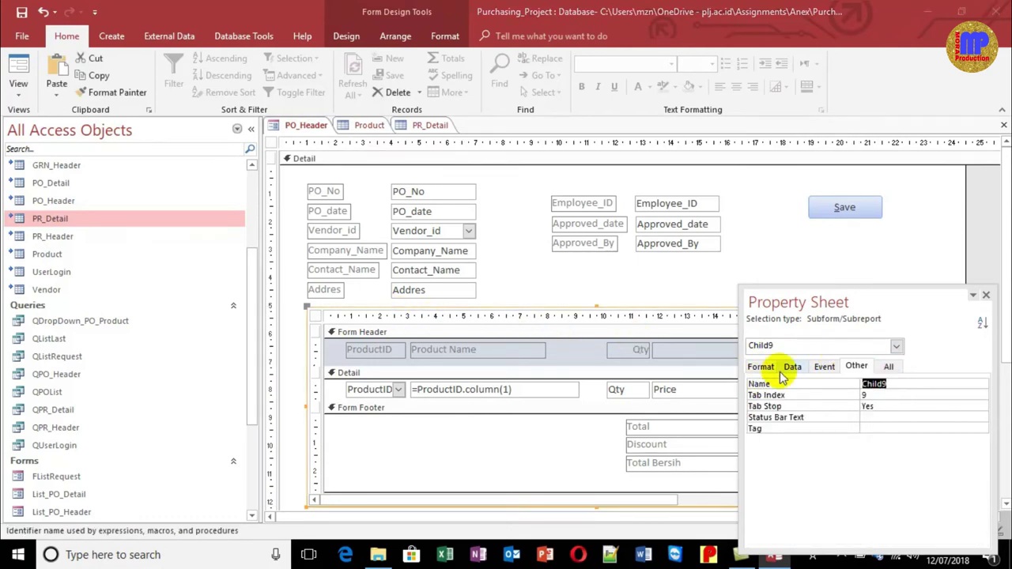
text(PO_Detail)
key(Return)
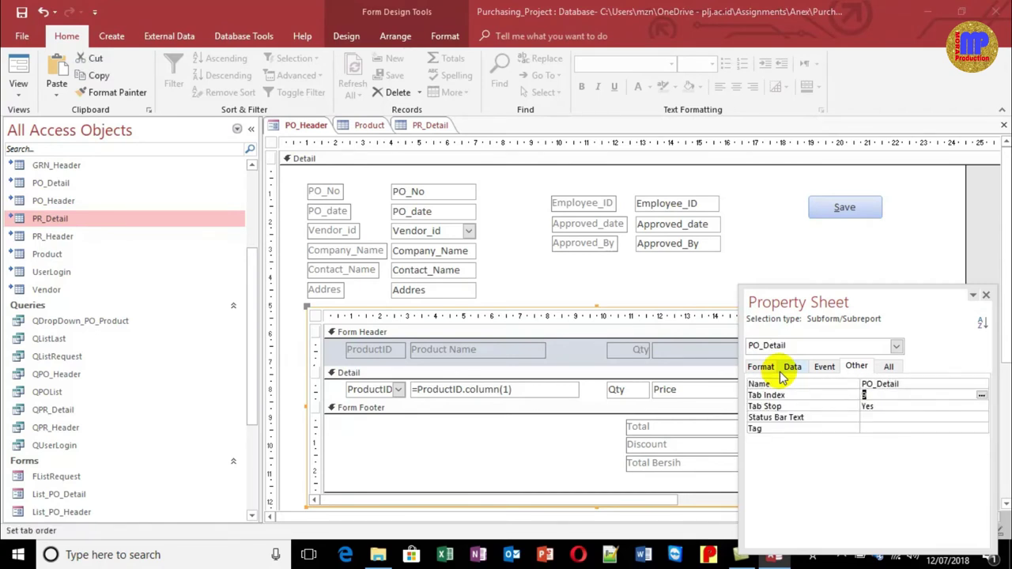
Create an On Click event procedure for the Save button in the form's code
click(839, 206)
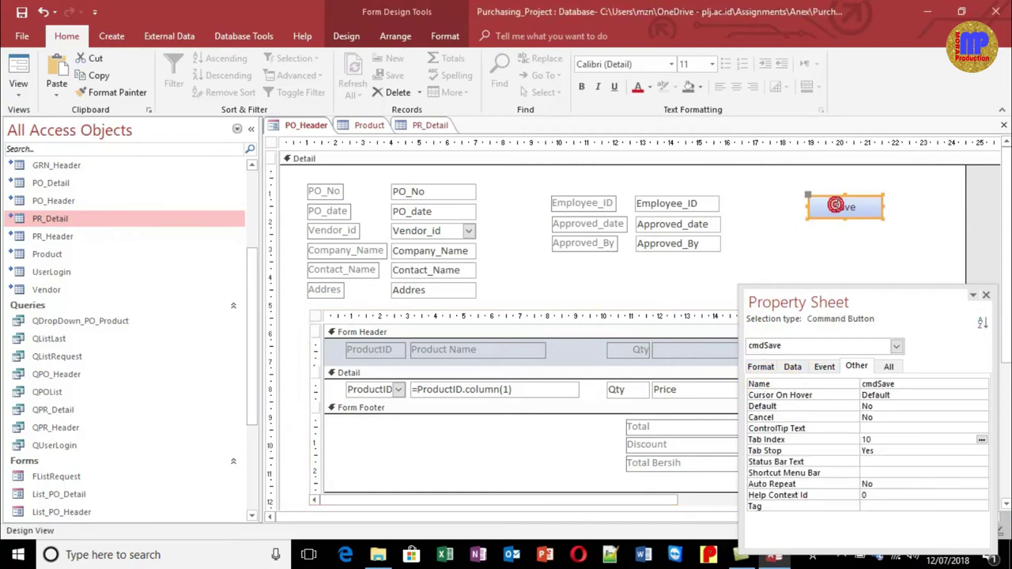
click(825, 366)
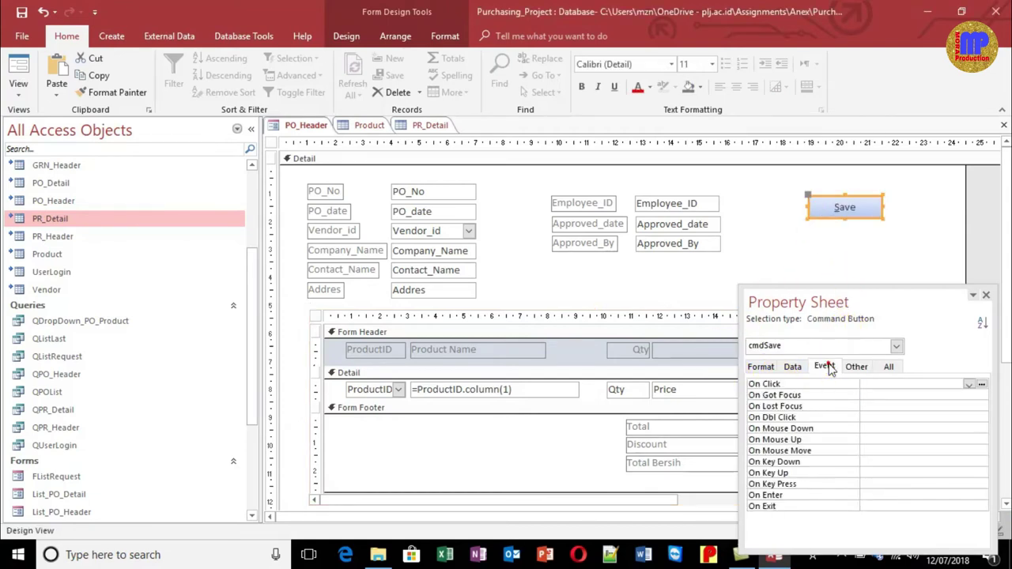
click(984, 385)
double_click(470, 159)
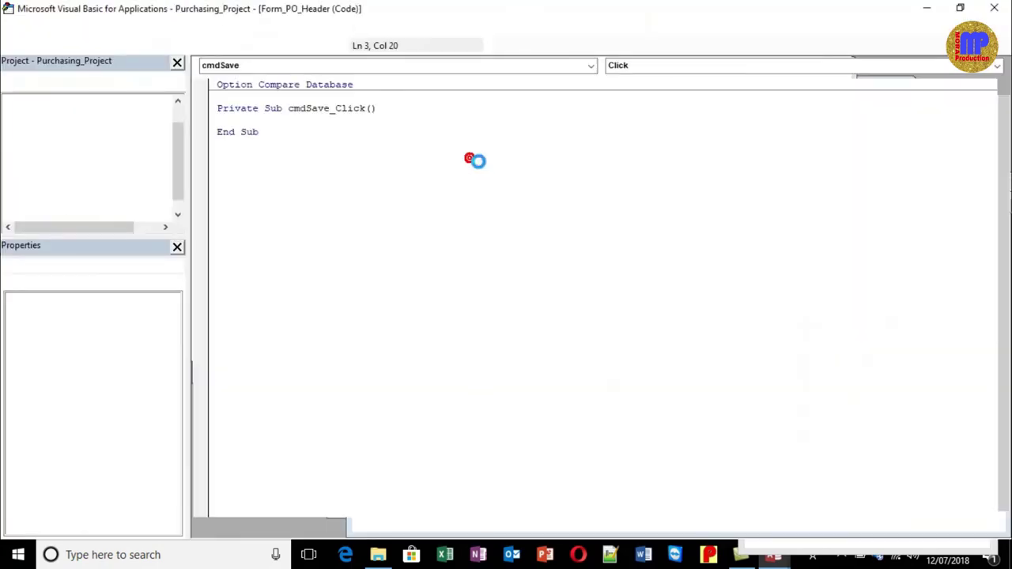
Begin the cmdSave_Click code with the subform reference po_detail!
text(po)
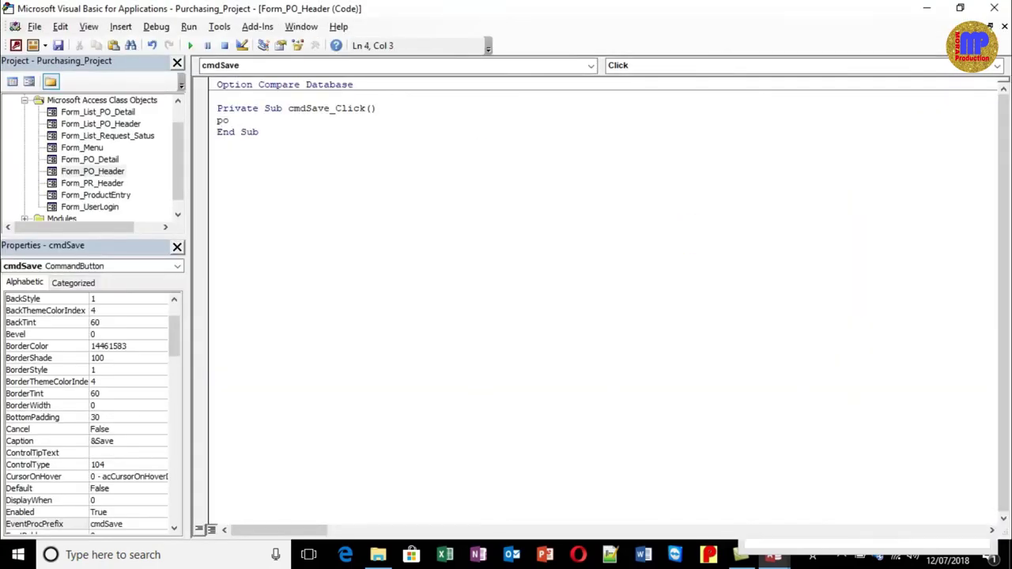
text(_detail.)
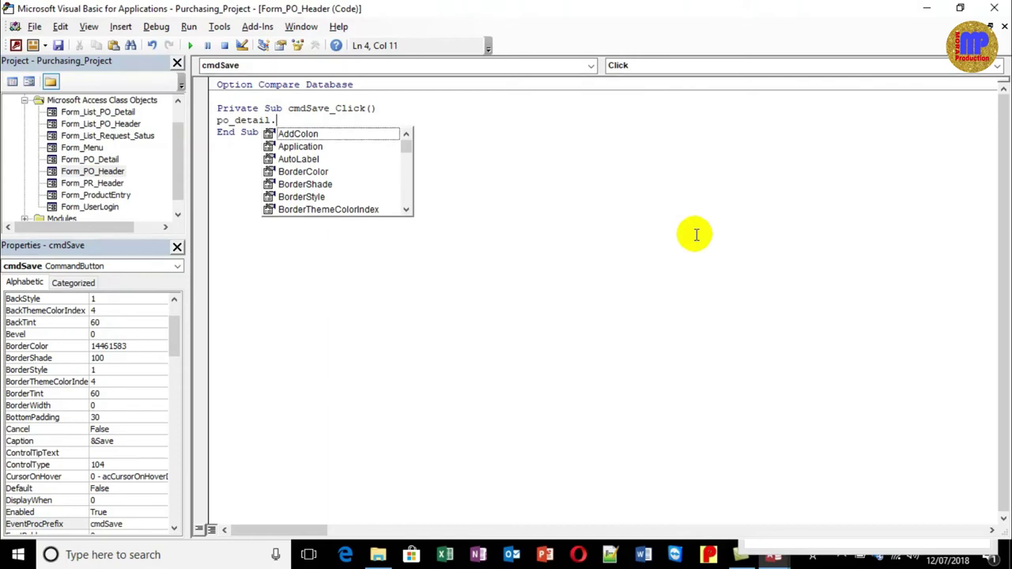
key(BackSpace)
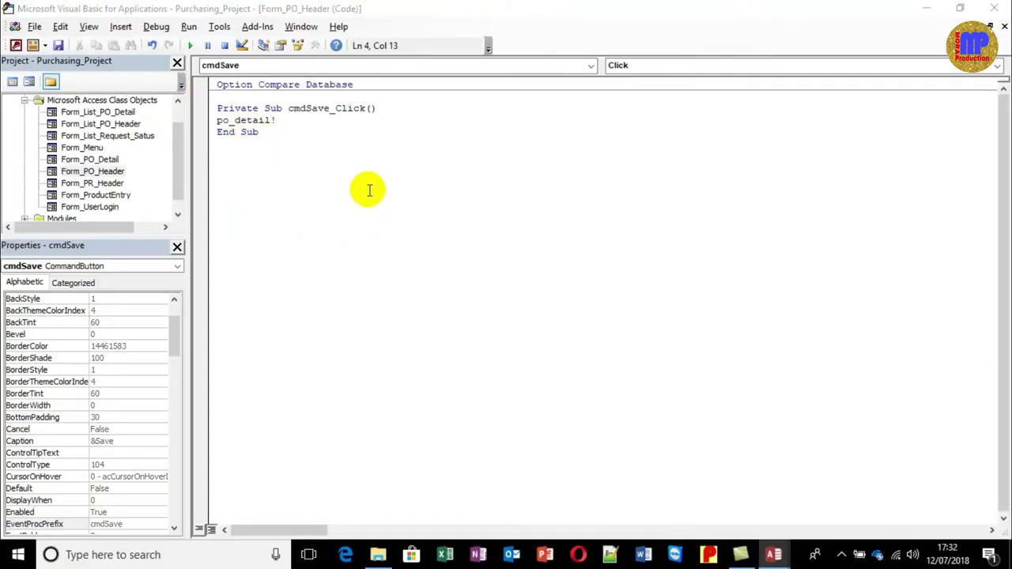
Check the name of the Price text box in the subform, and return to the Save button's click code
key(alt+F11)
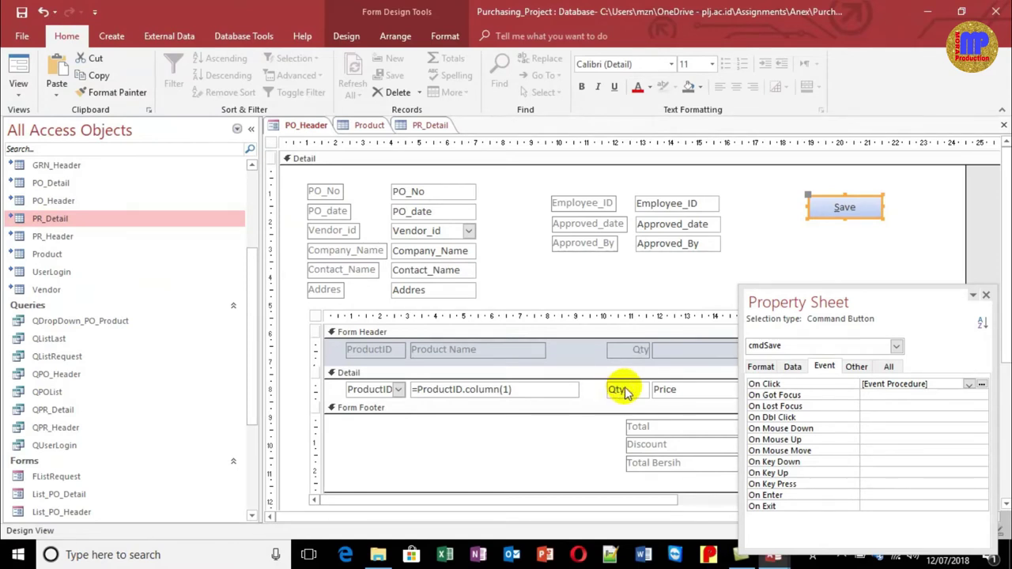
click(662, 393)
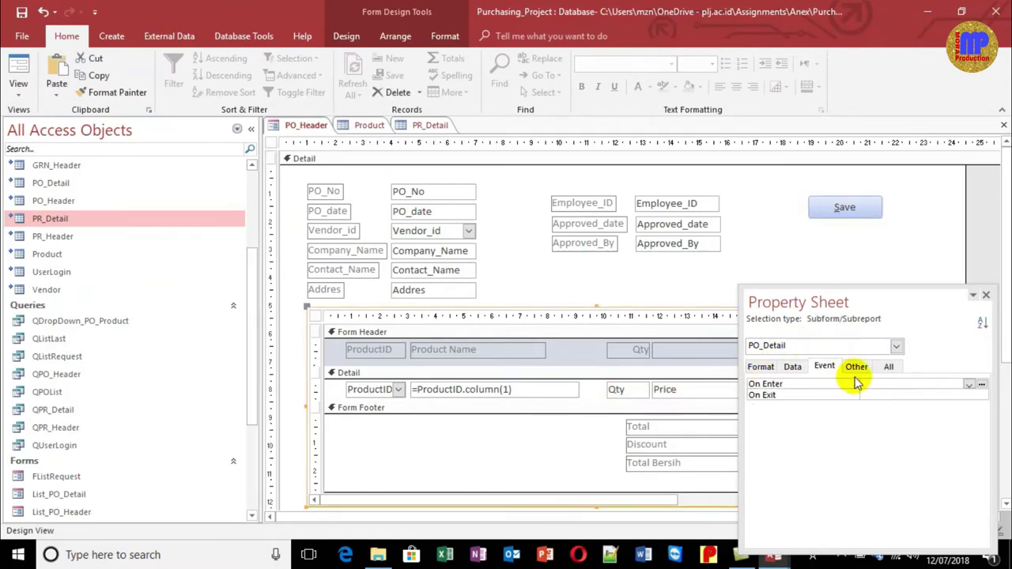
click(703, 388)
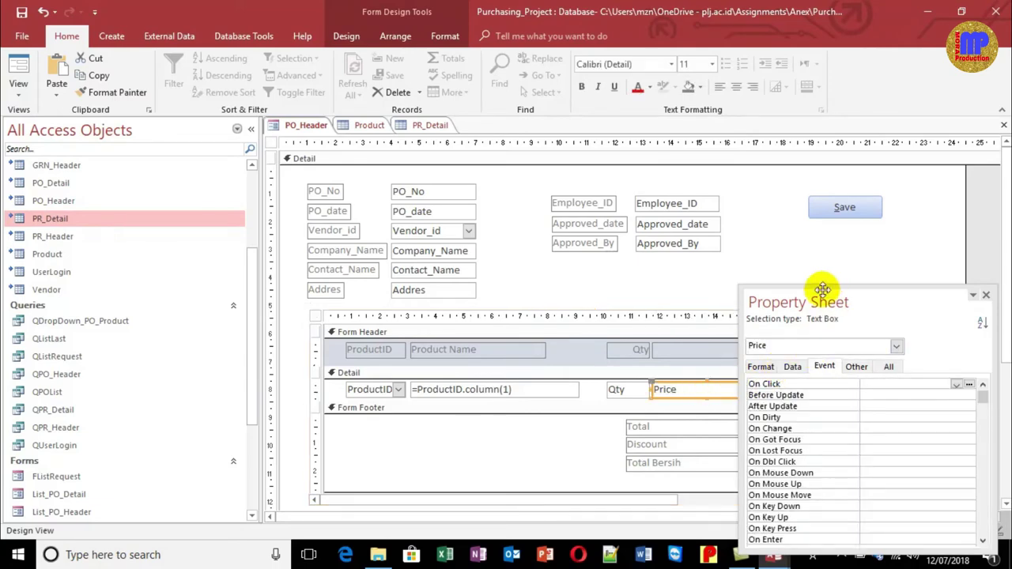
click(847, 208)
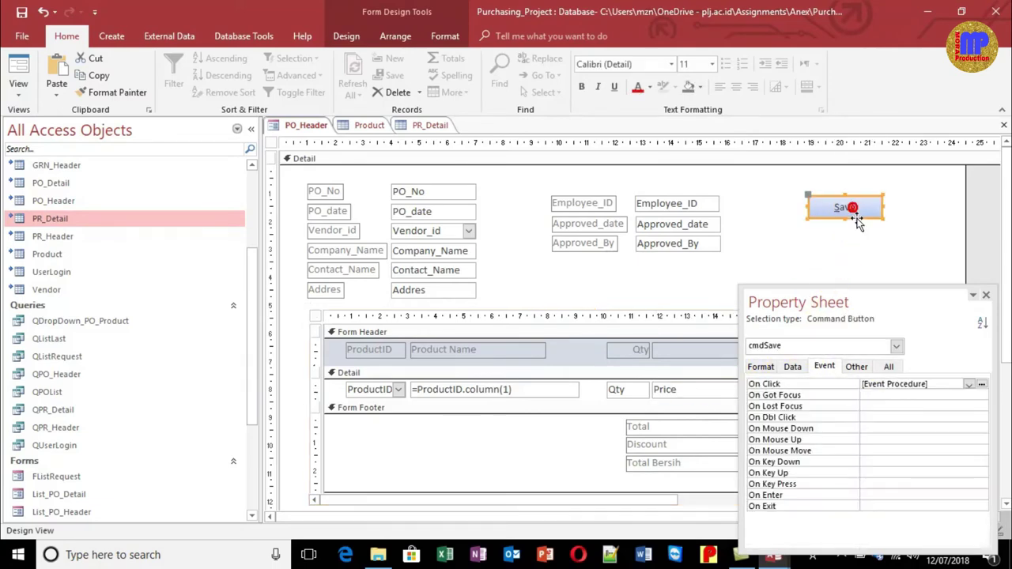
click(981, 386)
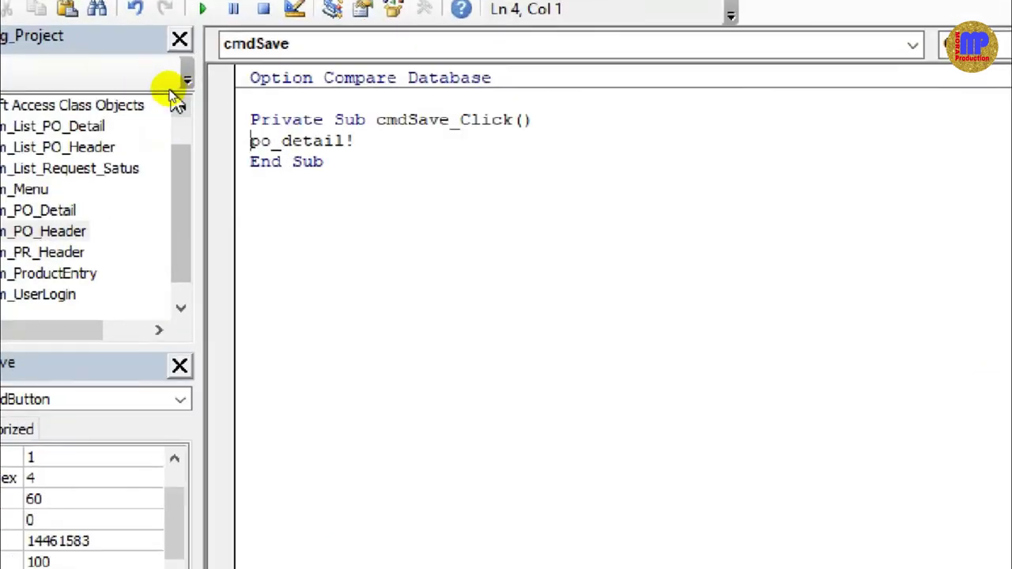
Complete the cmdSave_Click code line as MsgBox (PO_Detail!Price)
click(308, 119)
key(BackSpace)
key(BackSpace)
text(priv)
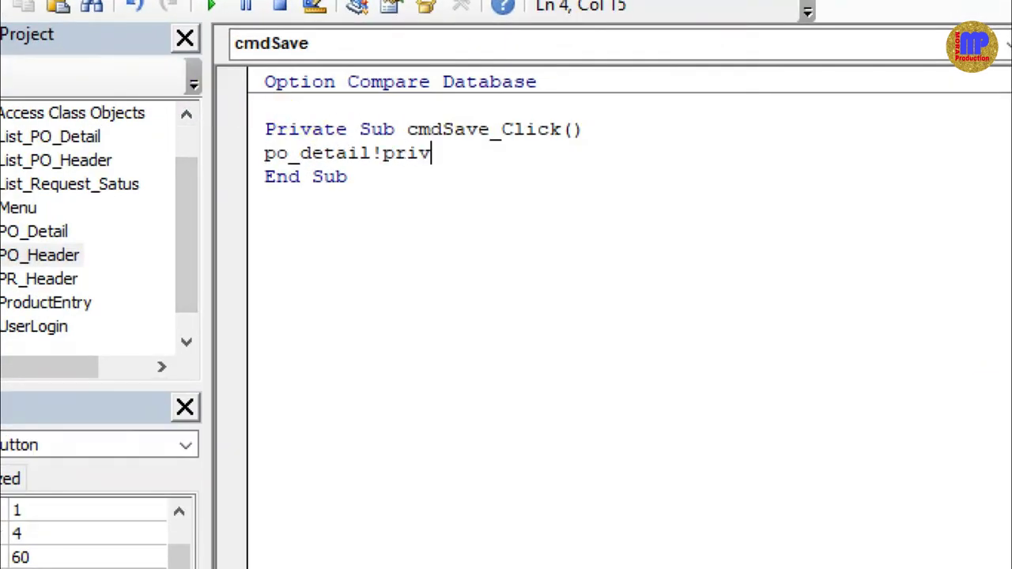
text(ce)
text(m)
text(sgbo)
text(x()
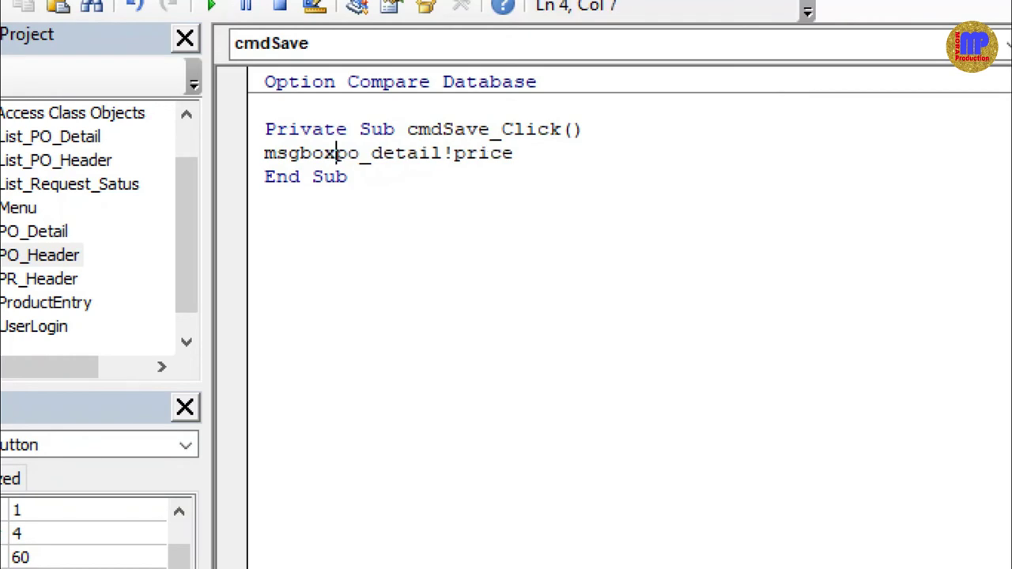
text())
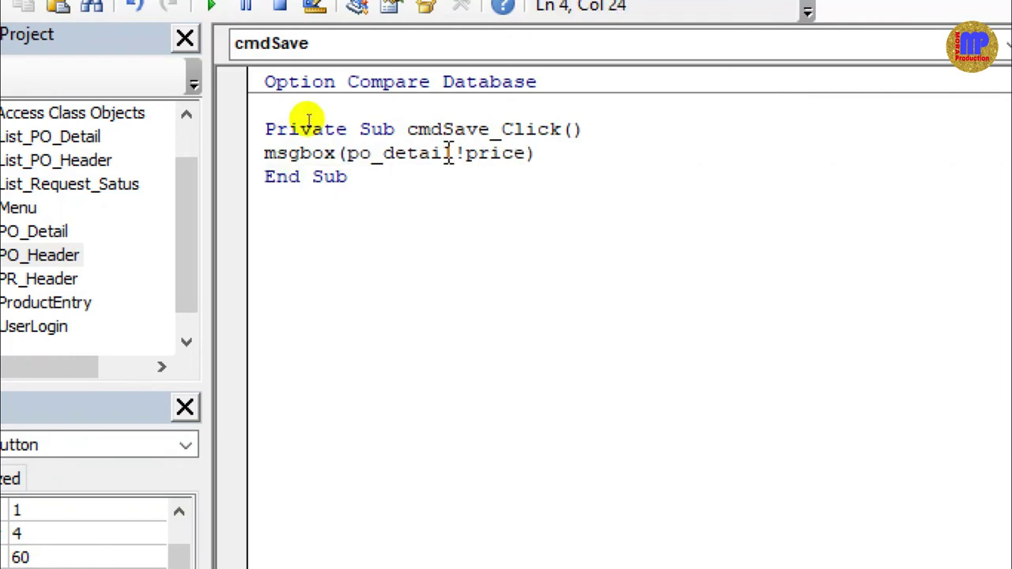
key(Up)
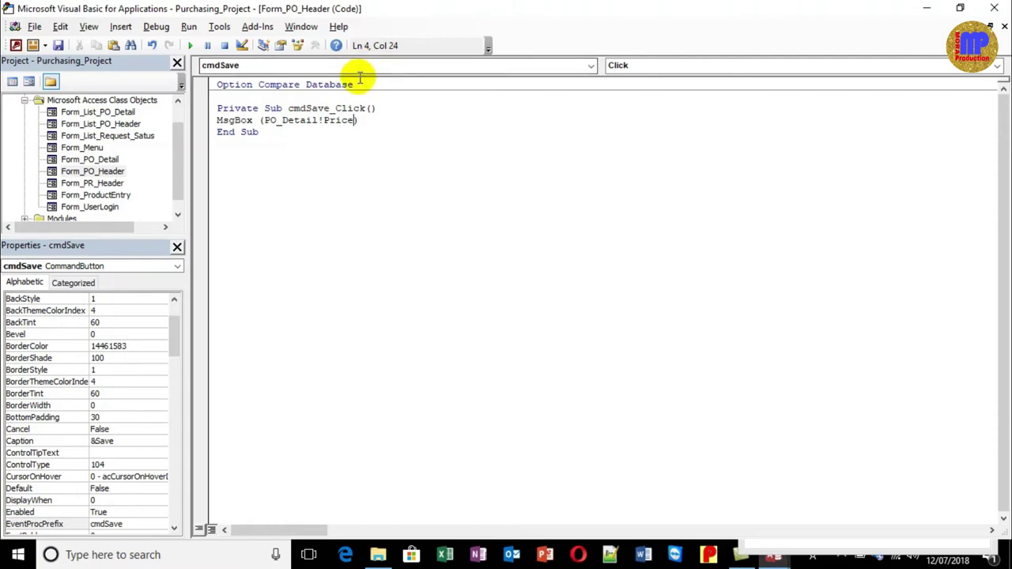
Test the Save button in Form view, and dismiss the message box it shows
click(994, 9)
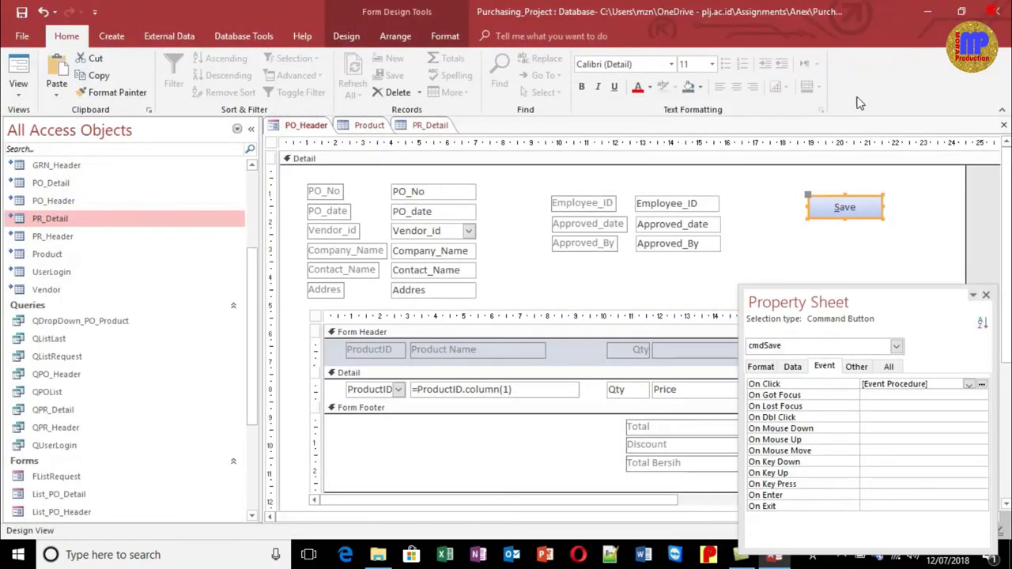
click(18, 68)
click(841, 180)
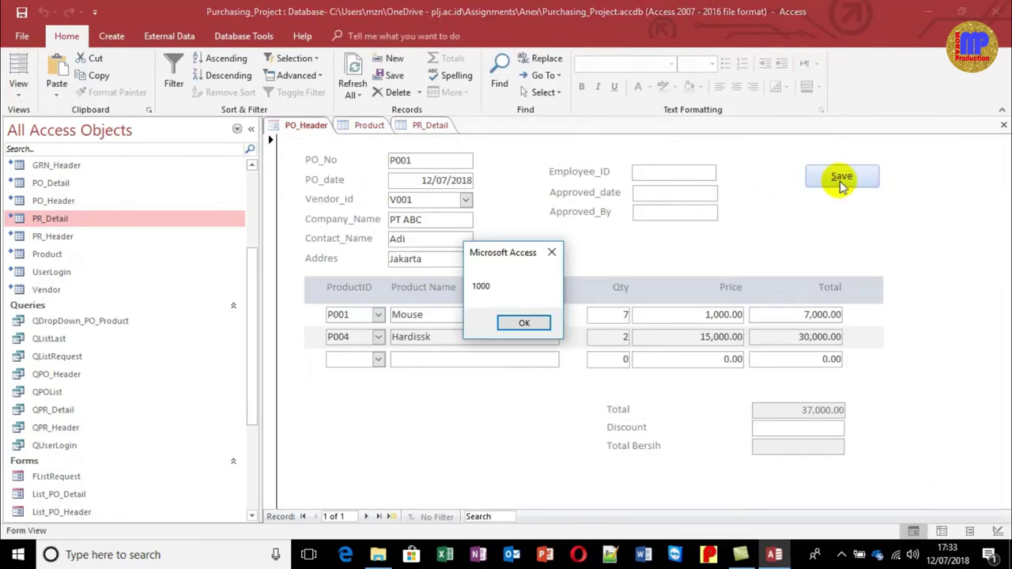
drag(499, 253, 459, 174)
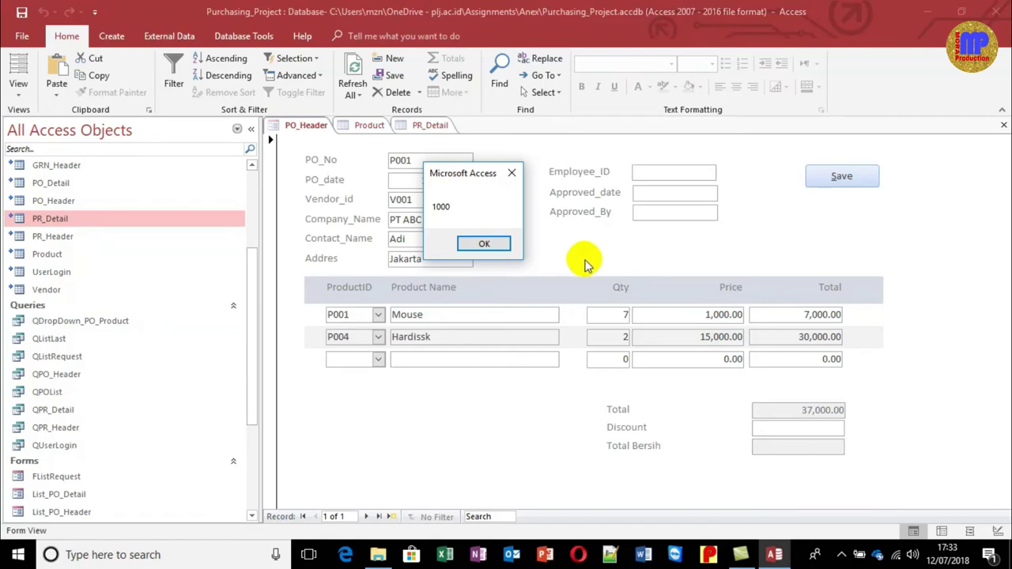
click(484, 243)
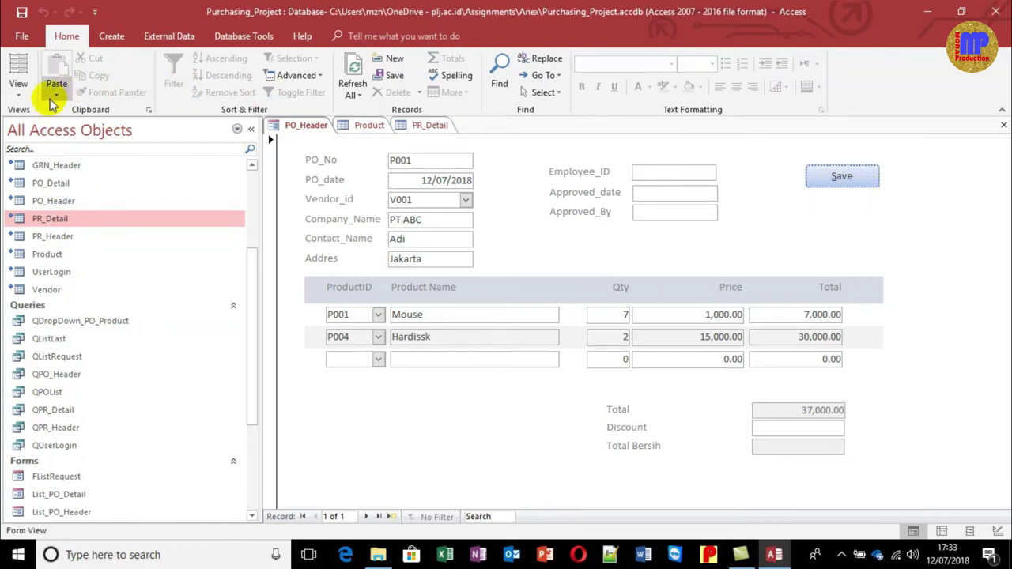
Reopen the Save button's click procedure from Design view and delete its MsgBox line
click(25, 97)
click(56, 218)
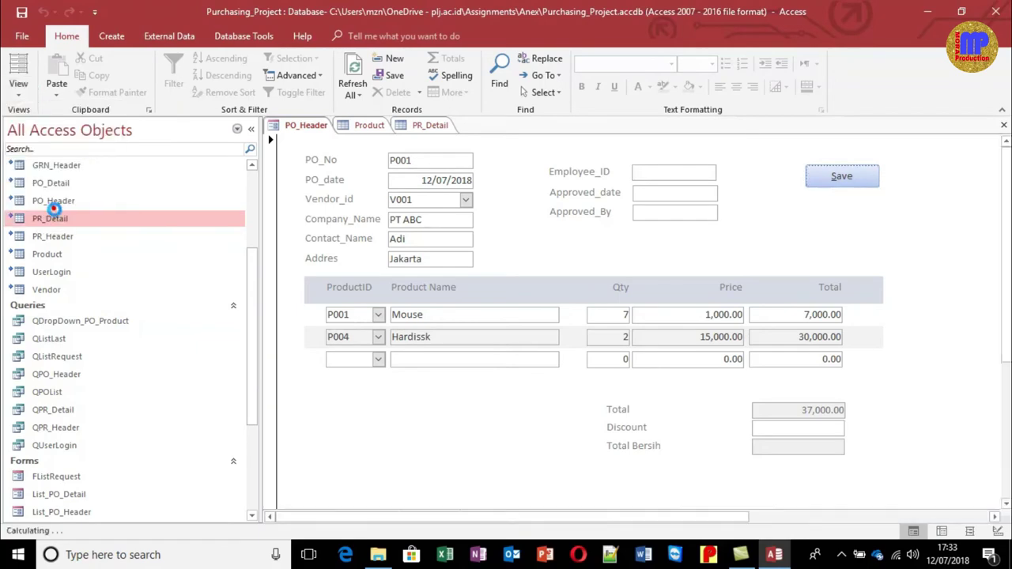
click(840, 204)
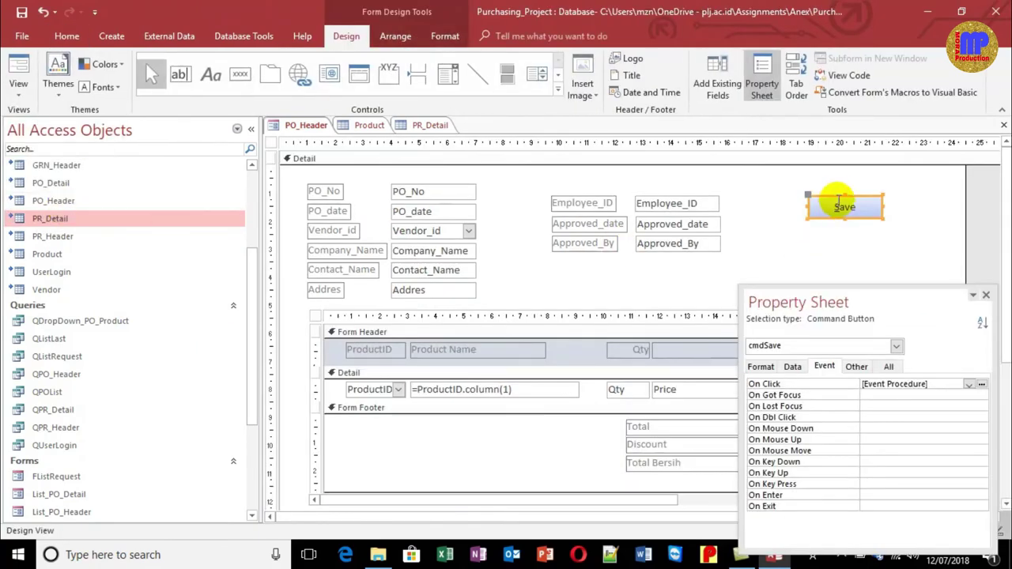
click(982, 385)
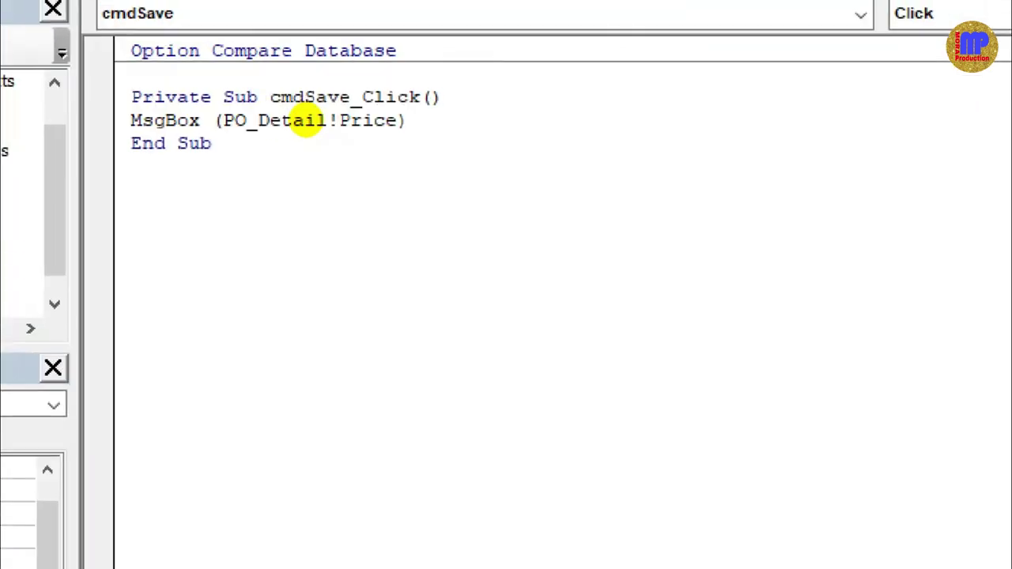
mouse_move(295, 85)
mouse_down()
mouse_move(251, 99)
mouse_move(263, 136)
mouse_move(307, 144)
mouse_move(325, 127)
mouse_move(315, 105)
mouse_move(284, 95)
mouse_up()
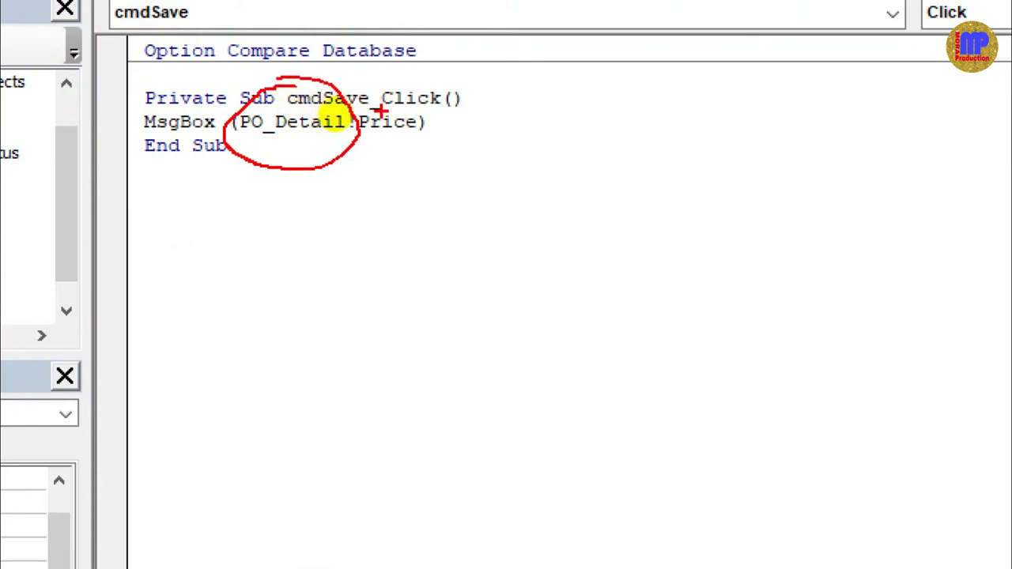
mouse_move(395, 84)
mouse_down()
mouse_move(362, 127)
mouse_move(387, 164)
mouse_move(391, 87)
mouse_up()
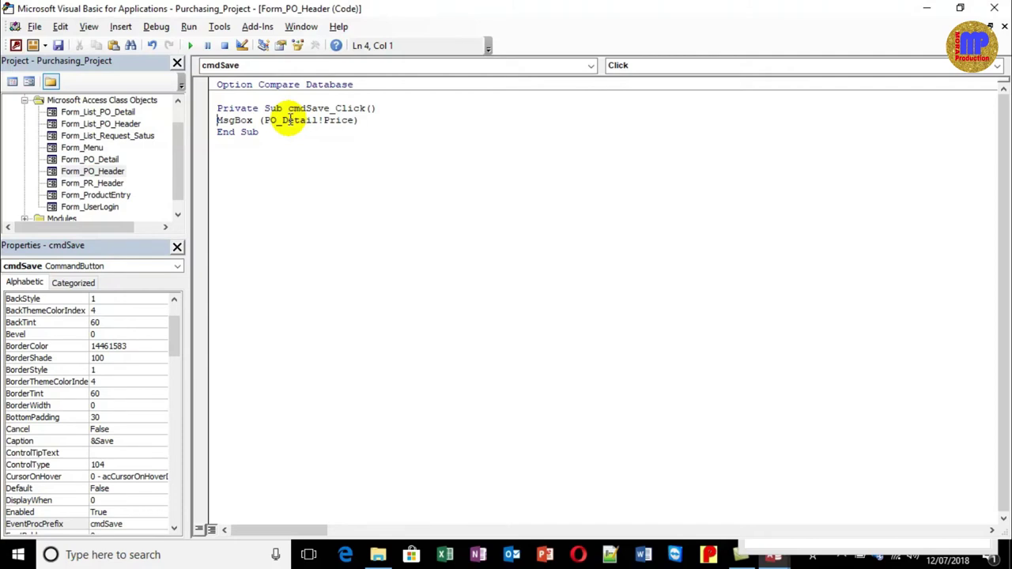
click(393, 123)
key(shift+Home)
key(BackSpace)
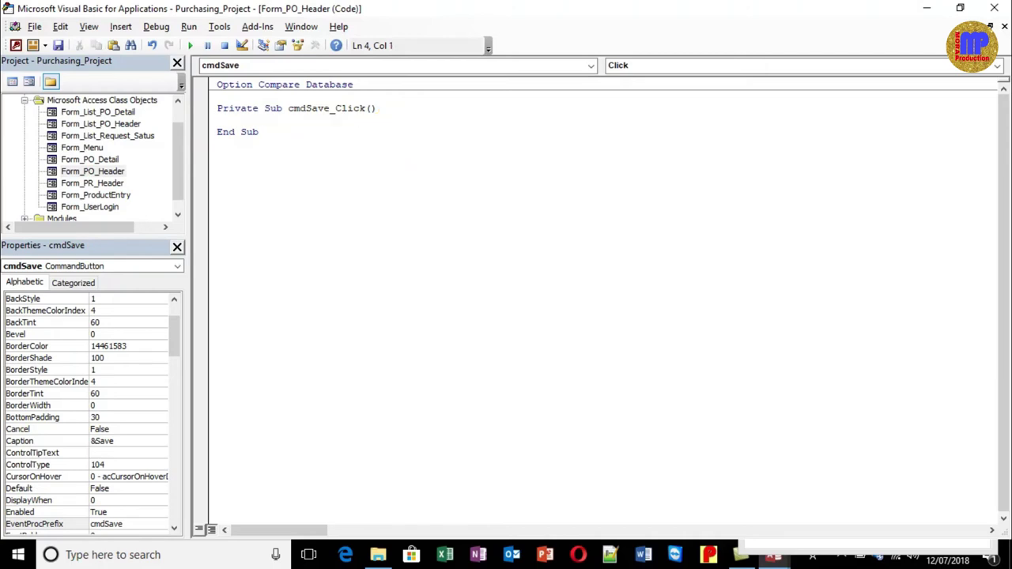
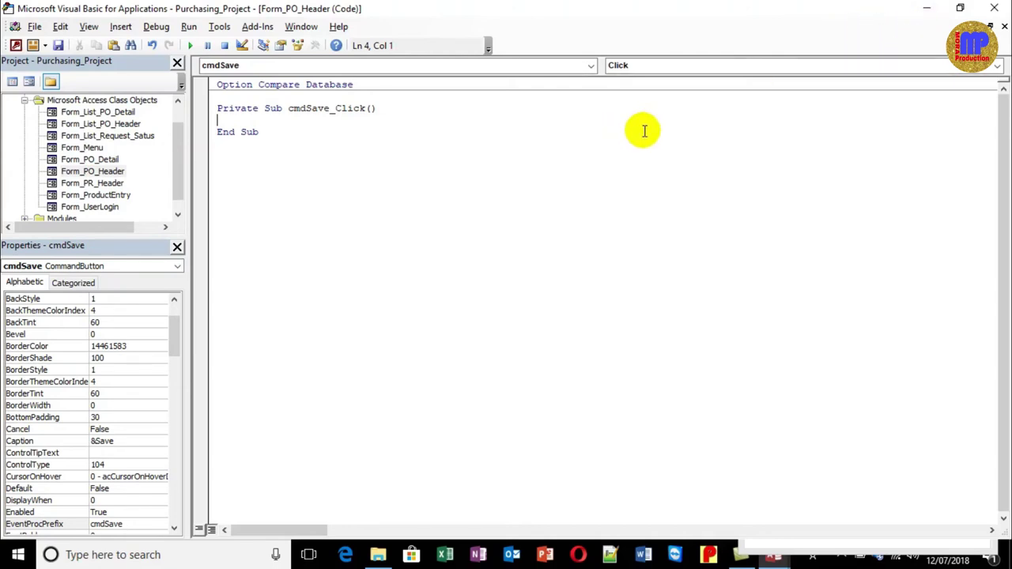
Show the PO_Header form in Form view, and delete the record with an empty PO_No from the PO_Detail table
key(alt+F11)
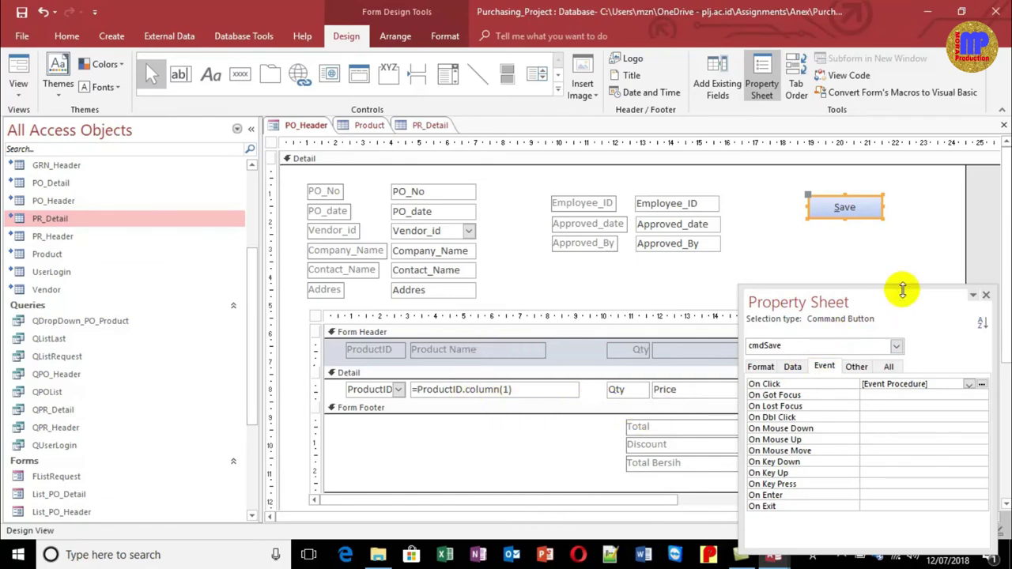
click(17, 71)
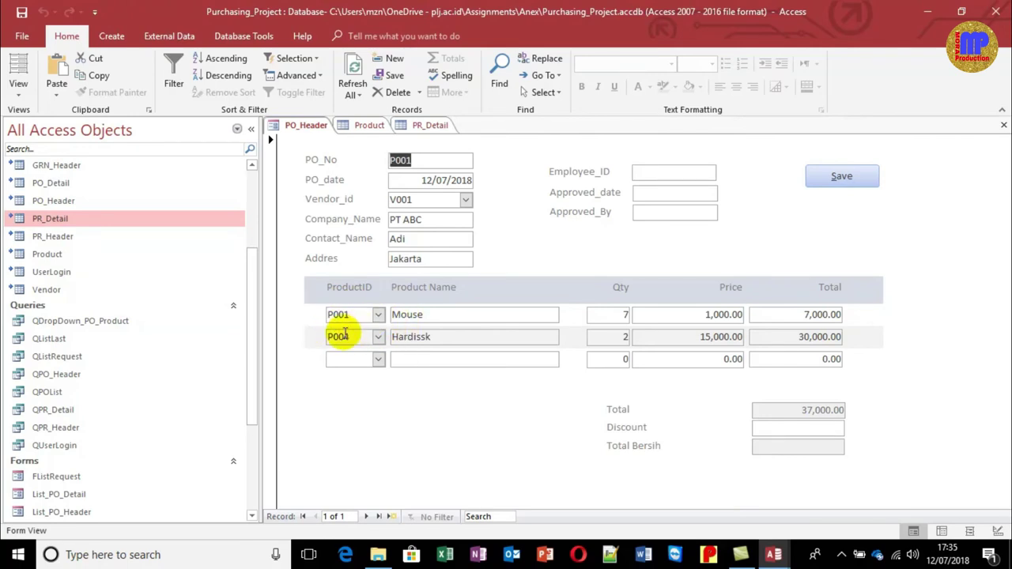
double_click(61, 183)
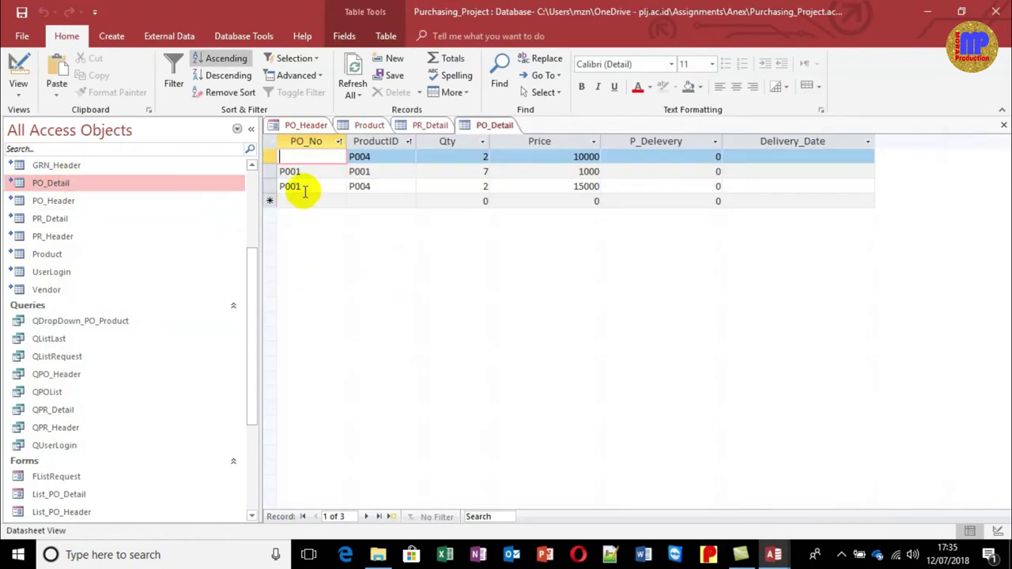
drag(256, 152, 257, 150)
click(269, 156)
key(Delete)
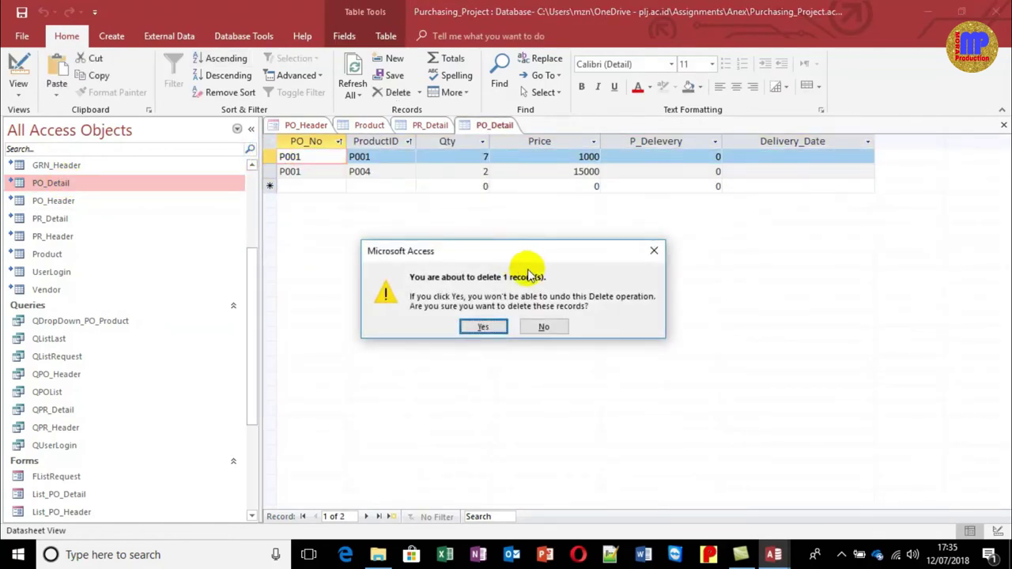
click(482, 320)
click(390, 158)
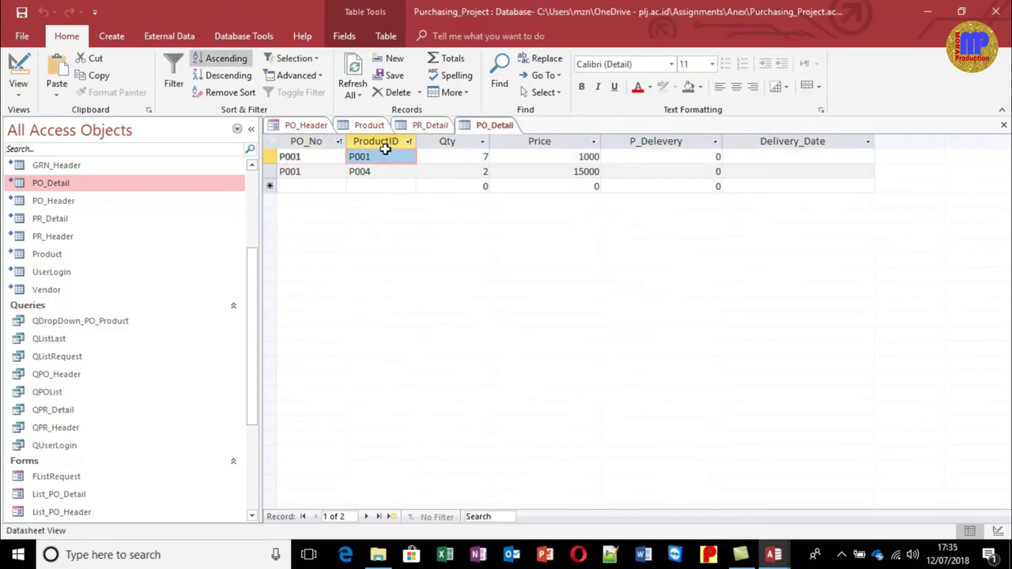
click(386, 169)
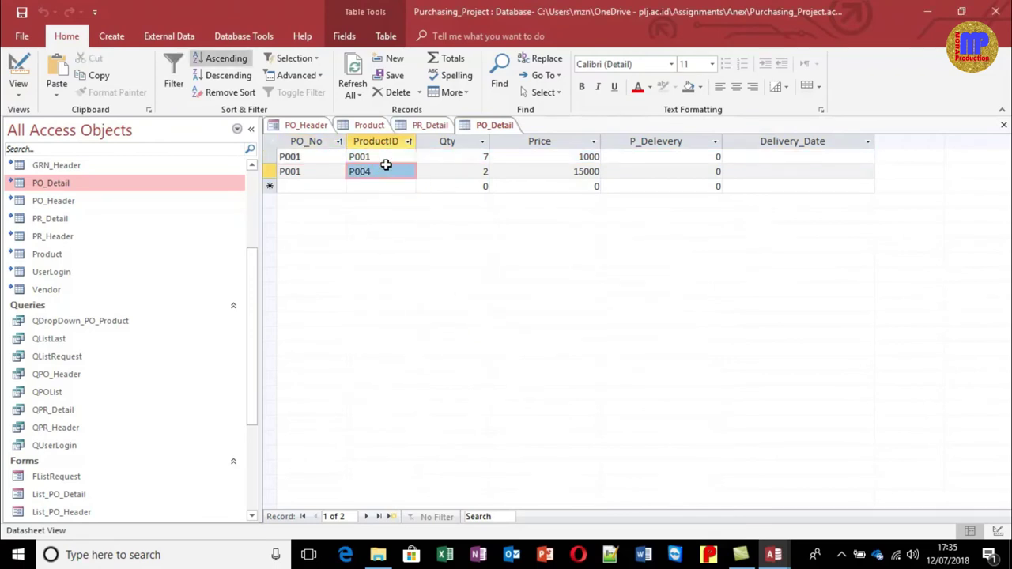
Compare the Price field in the PO_Detail table with the purchase fields of the Product table, and close both tables
click(538, 156)
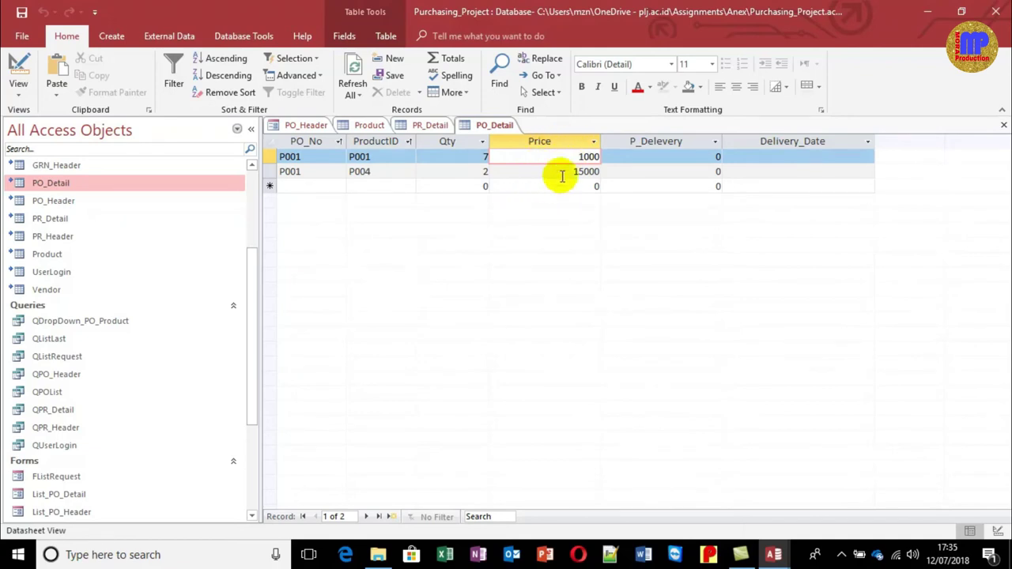
double_click(55, 257)
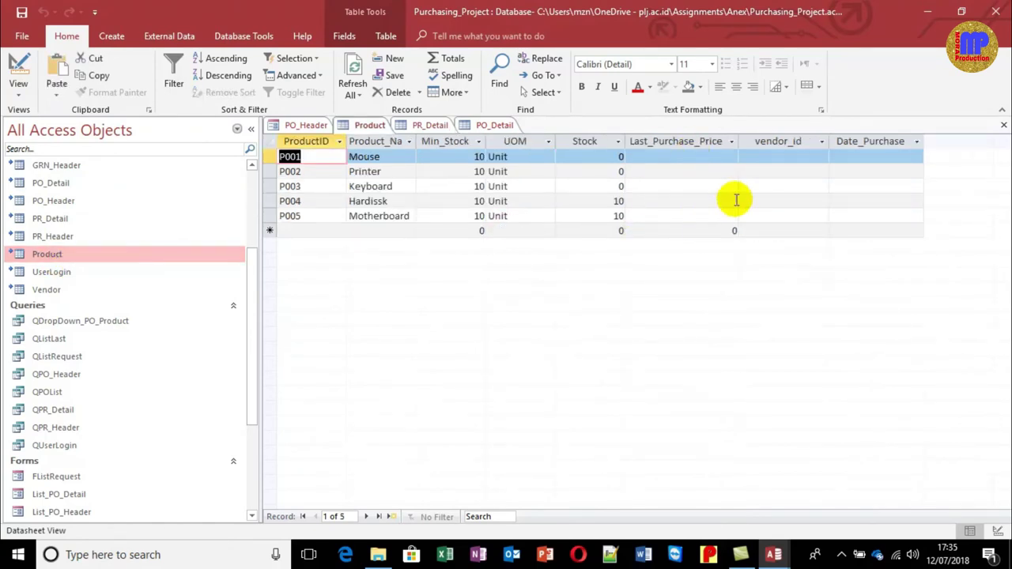
key(ctrl+w)
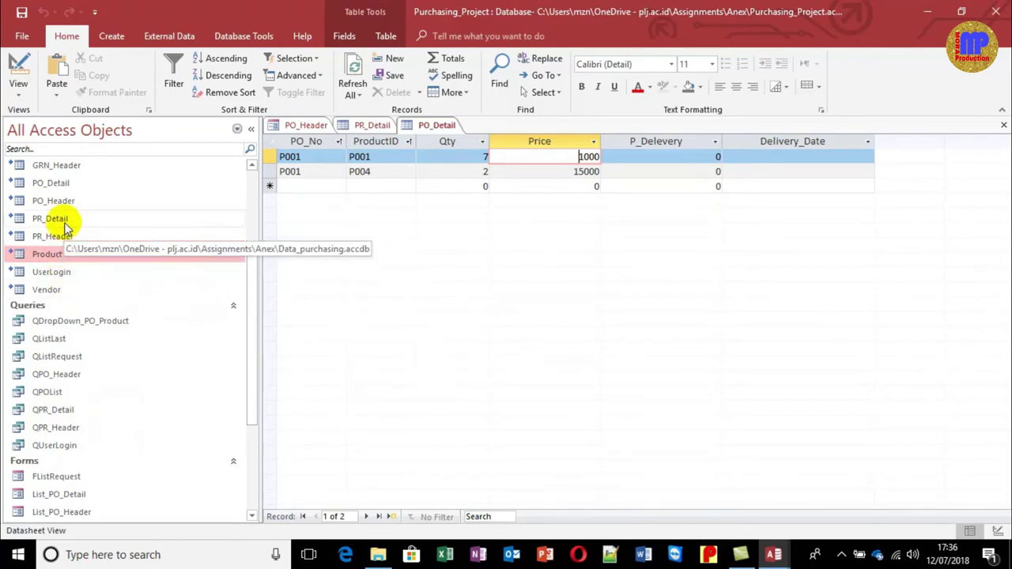
click(67, 259)
double_click(67, 260)
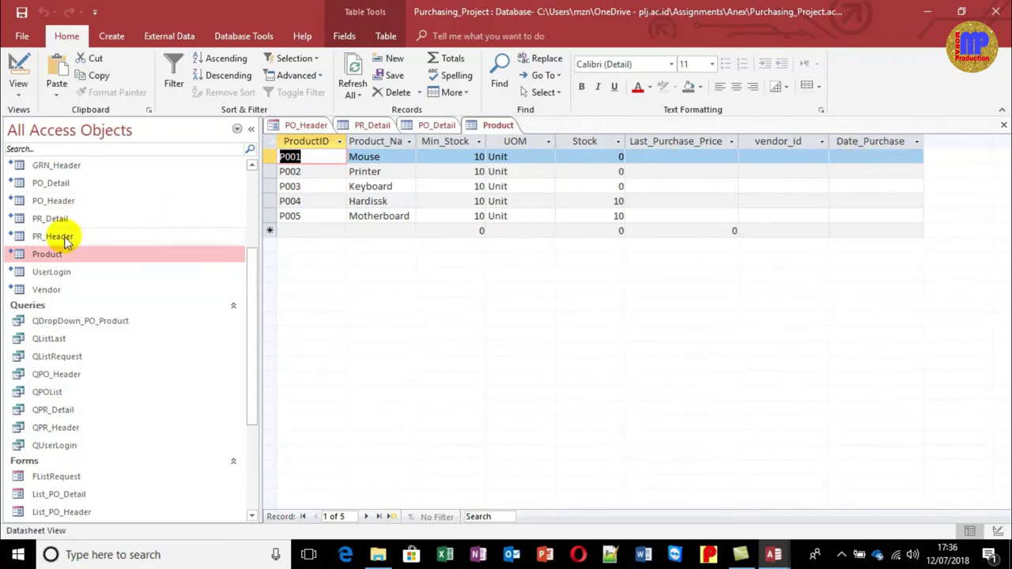
click(436, 127)
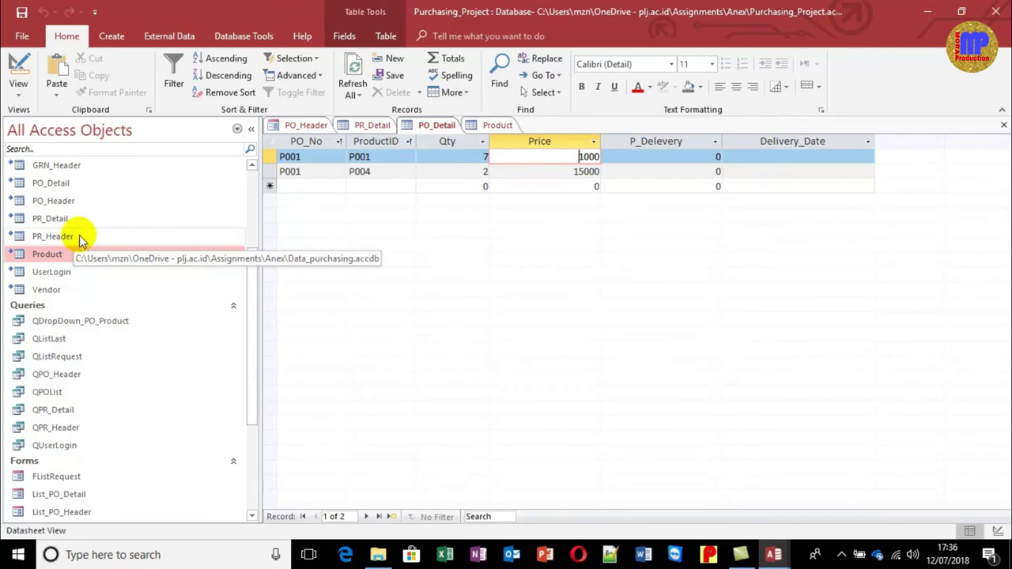
key(ctrl+w)
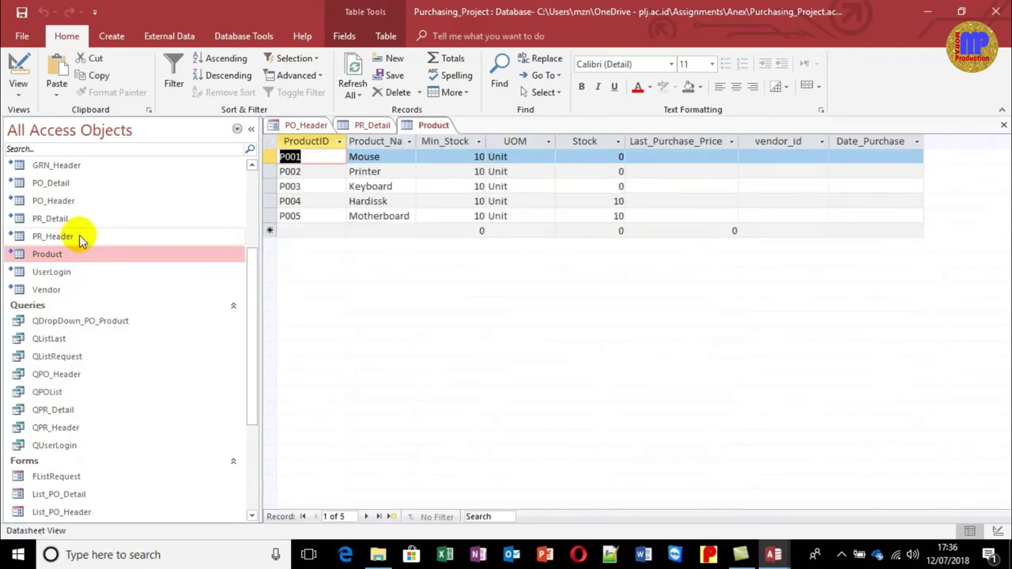
key(ctrl+w)
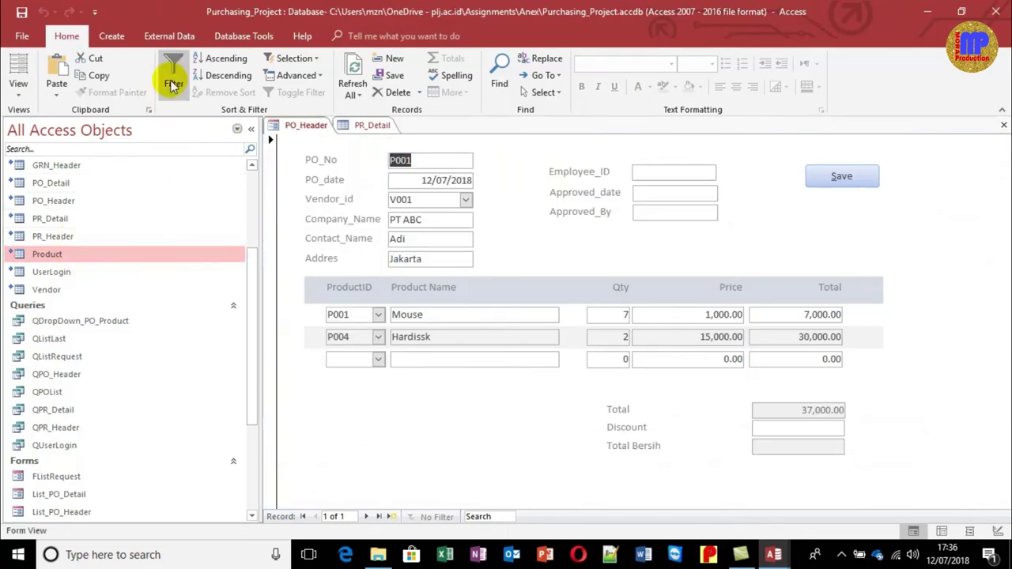
Create a query in Design view from the PO_Detail table with its ProductID and Price fields
click(115, 36)
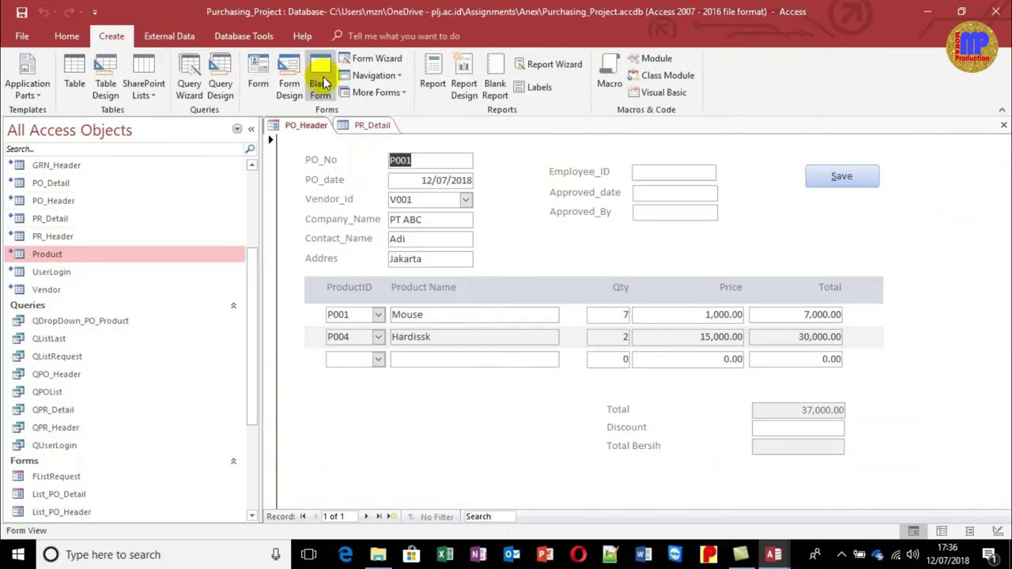
click(223, 83)
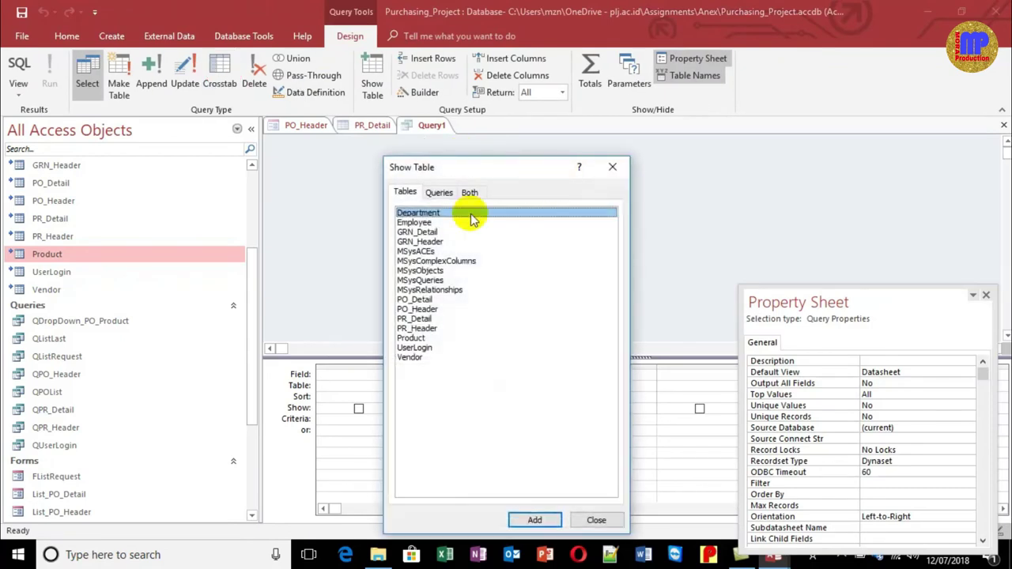
click(595, 522)
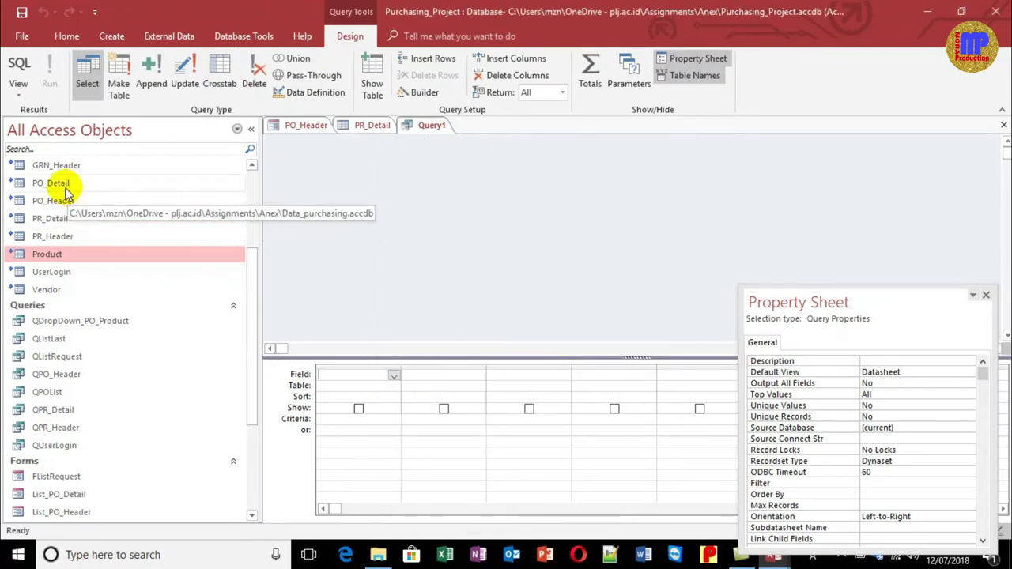
drag(66, 191, 414, 161)
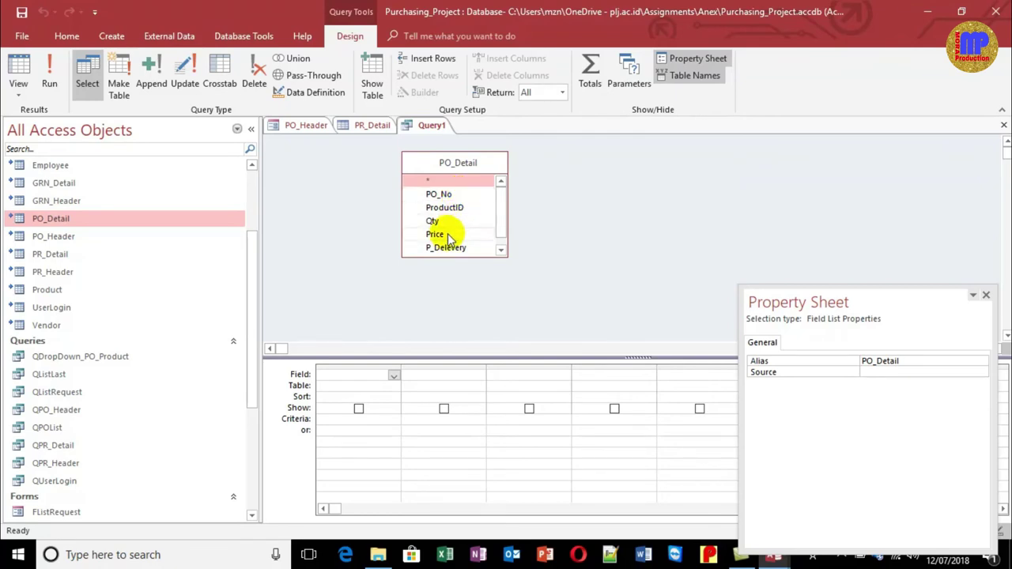
click(455, 194)
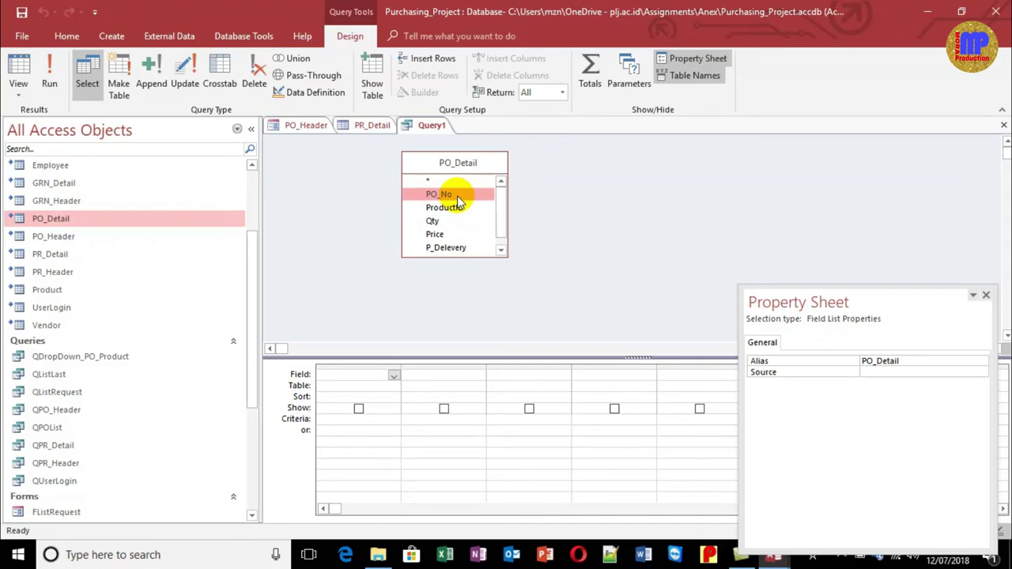
double_click(444, 207)
click(437, 234)
double_click(436, 235)
Add the PO_Header table with its Vendor_id and PO_date fields to the query, and check the result in Datasheet view
drag(43, 236, 613, 168)
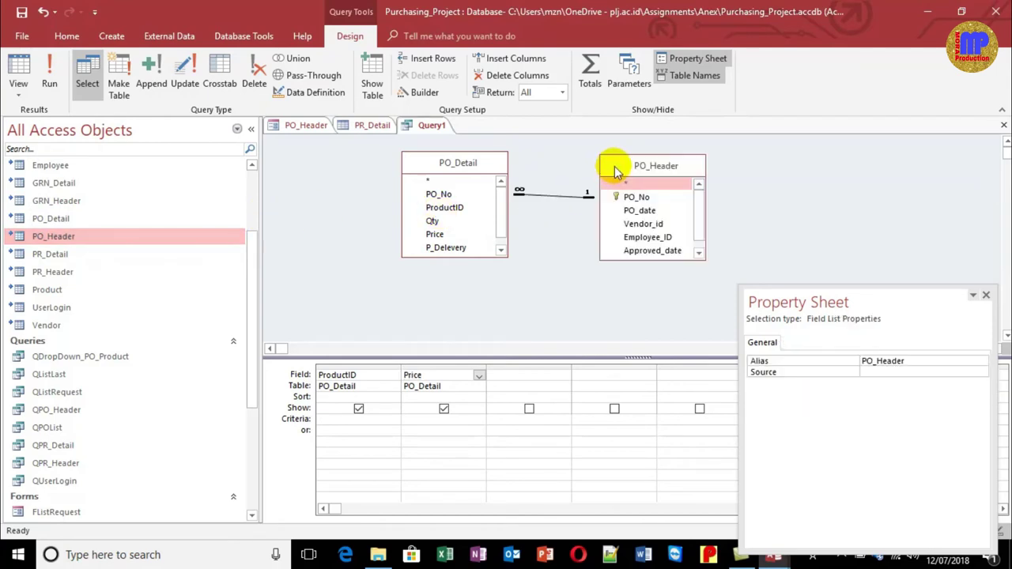
double_click(647, 224)
click(647, 211)
double_click(647, 211)
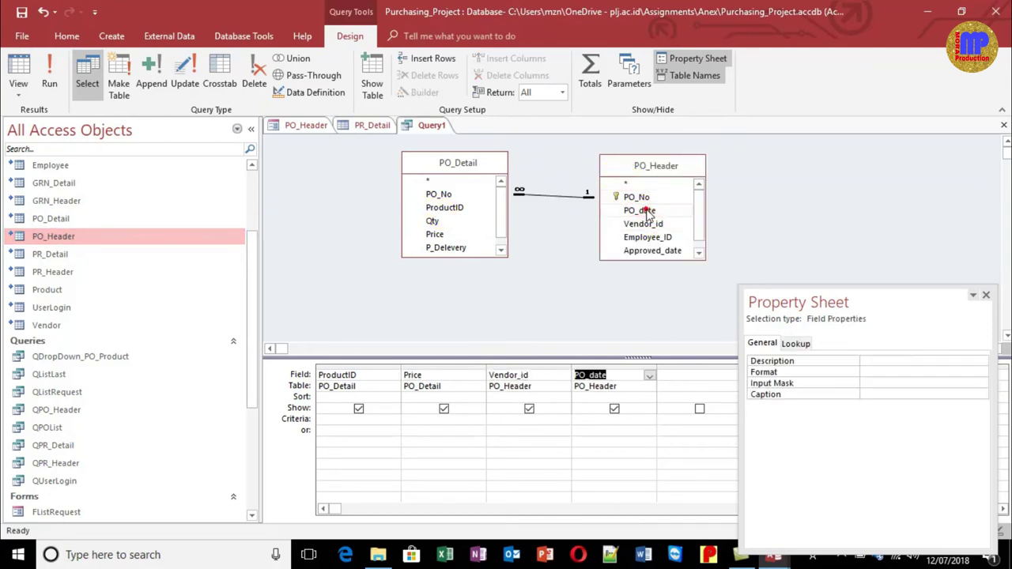
click(19, 73)
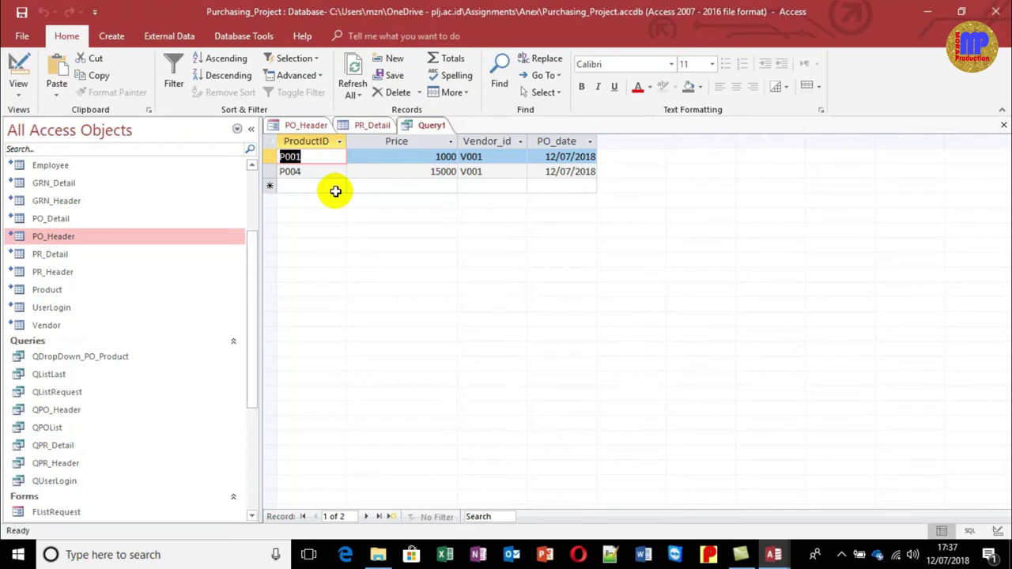
Insert PO_No from PO_Header as the query's first column in Design view, and close the Property Sheet
click(16, 88)
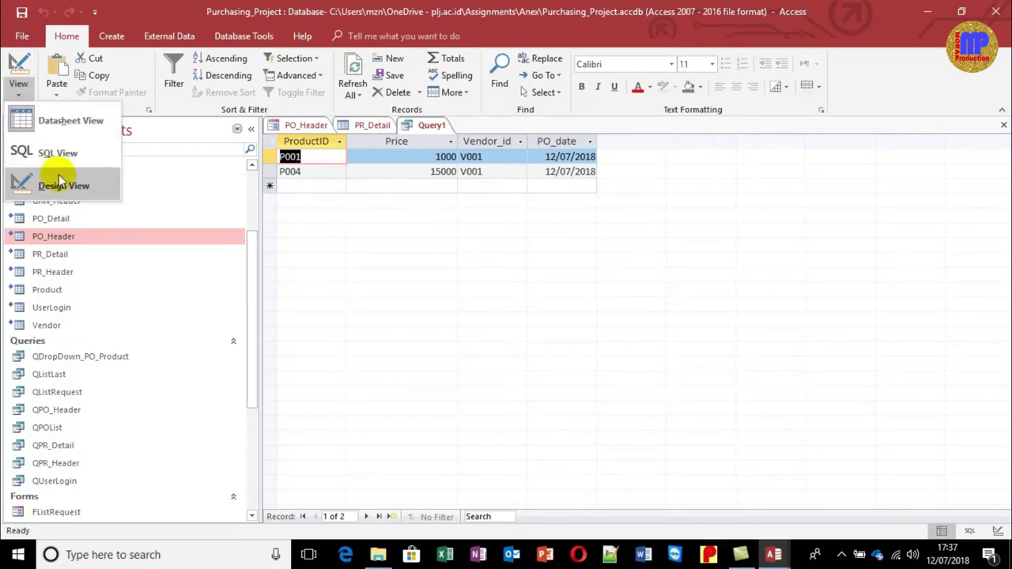
click(59, 186)
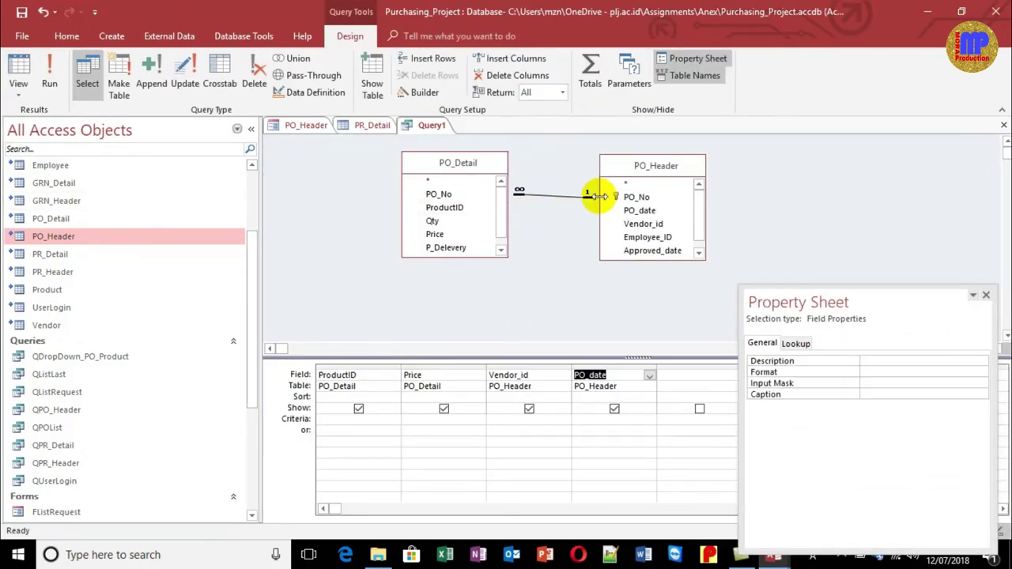
drag(617, 197, 344, 377)
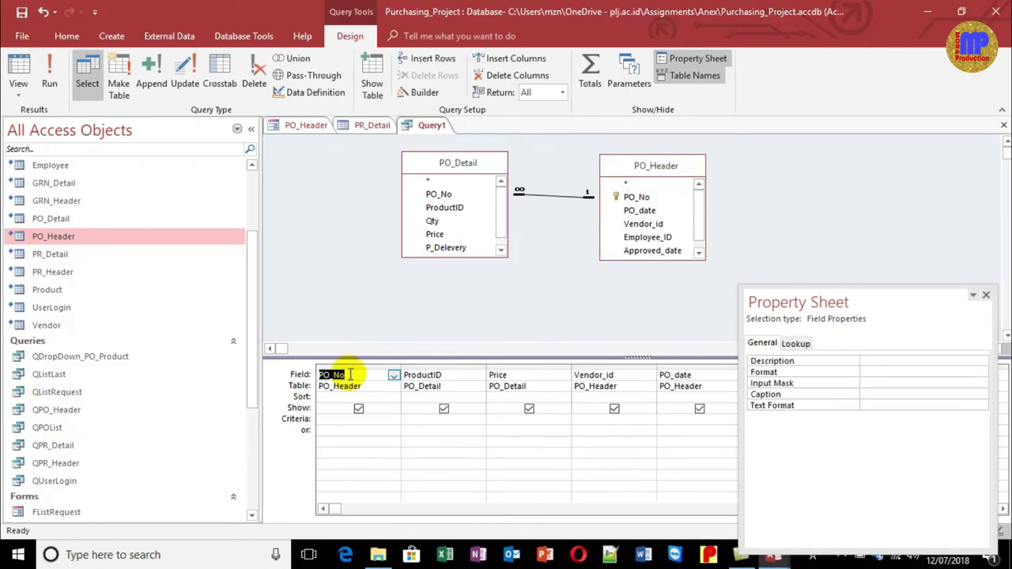
click(986, 295)
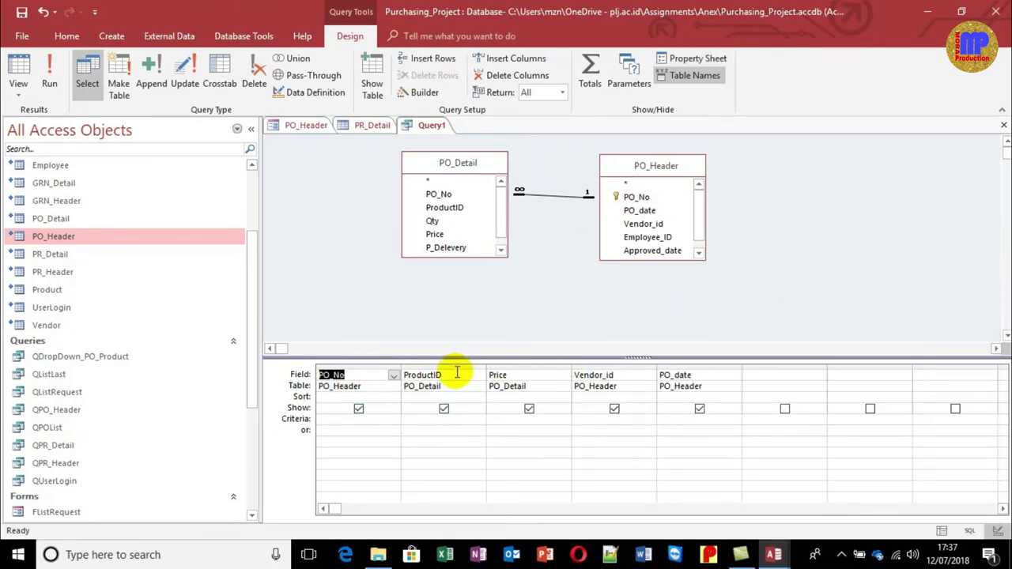
Check the query's records in Datasheet view and its statement in SQL view, and return to Design view
click(19, 70)
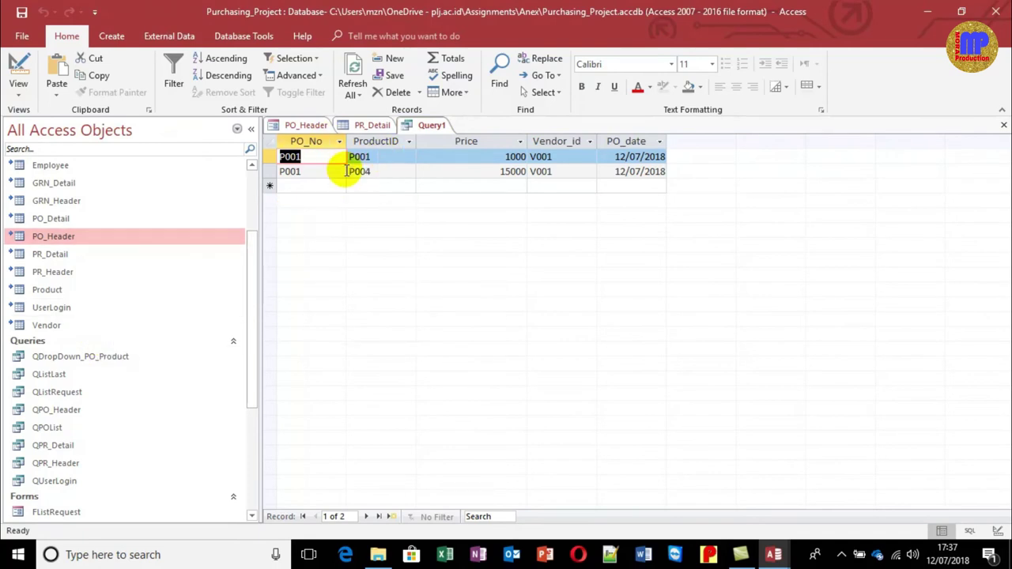
click(18, 87)
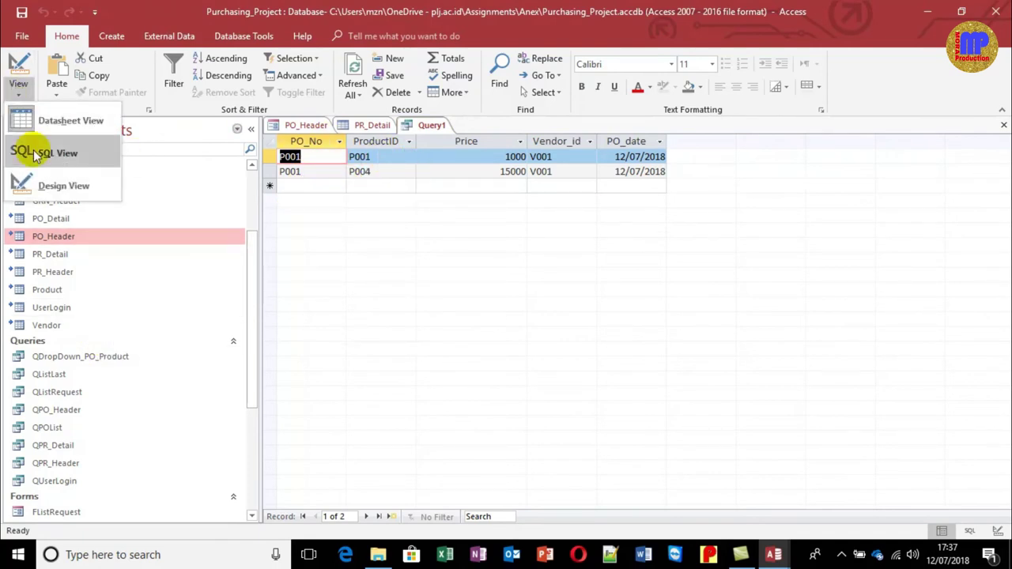
click(33, 151)
click(16, 89)
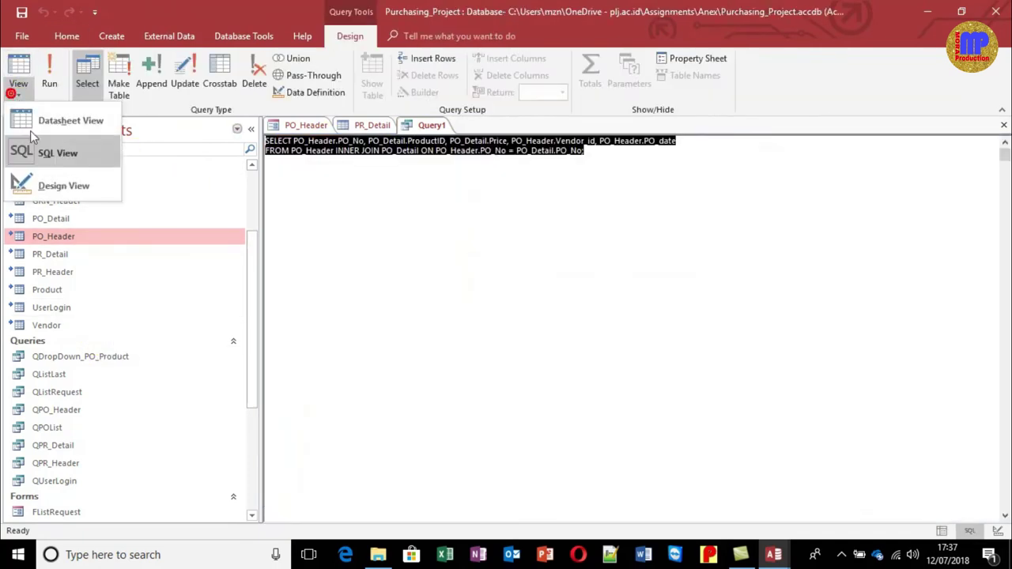
click(49, 188)
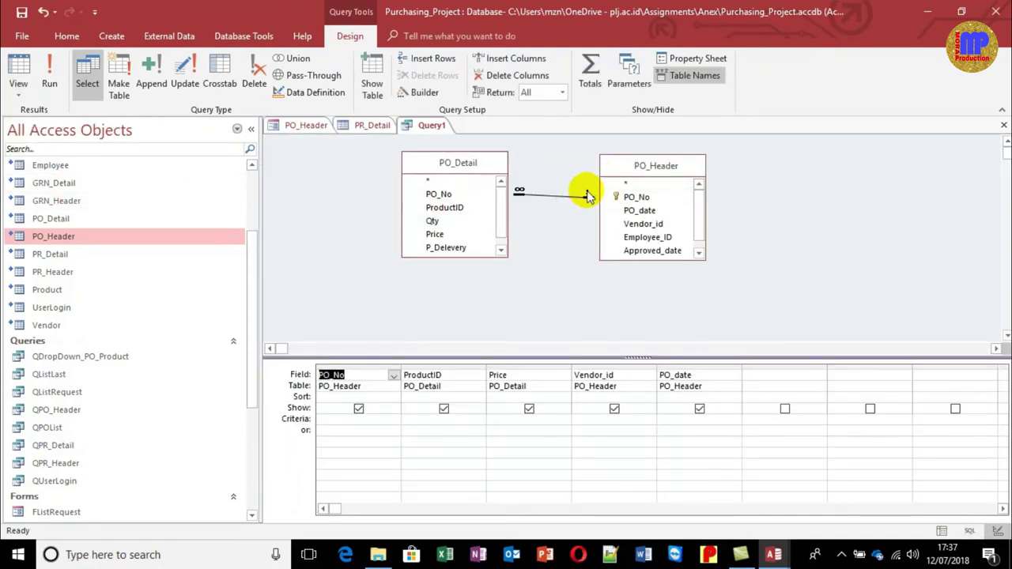
click(62, 292)
drag(62, 292, 815, 176)
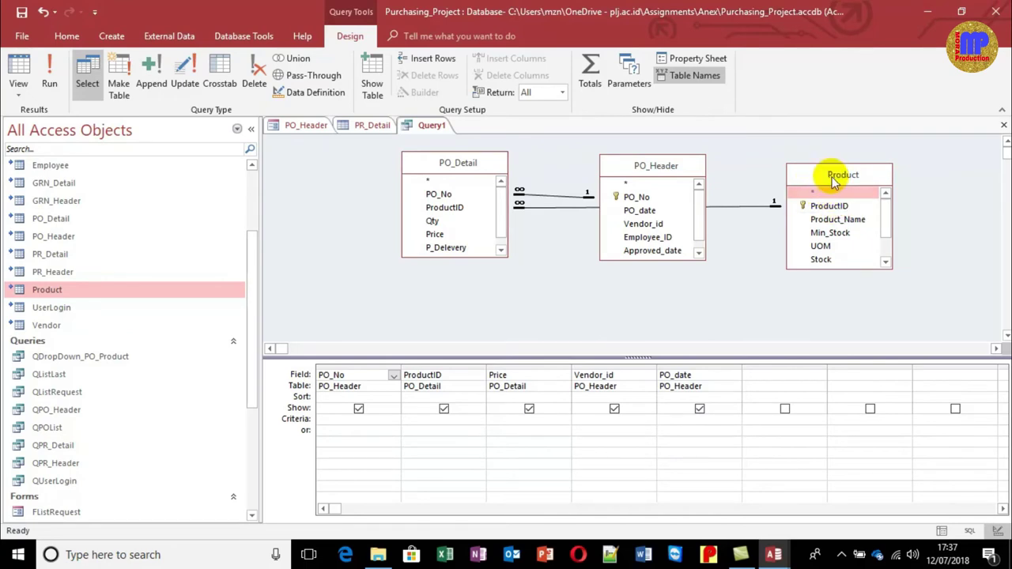
key(Delete)
Move the PO_Header field list closer to PO_Detail, and review the query's first record field by field in Datasheet view
click(661, 167)
drag(660, 167, 643, 162)
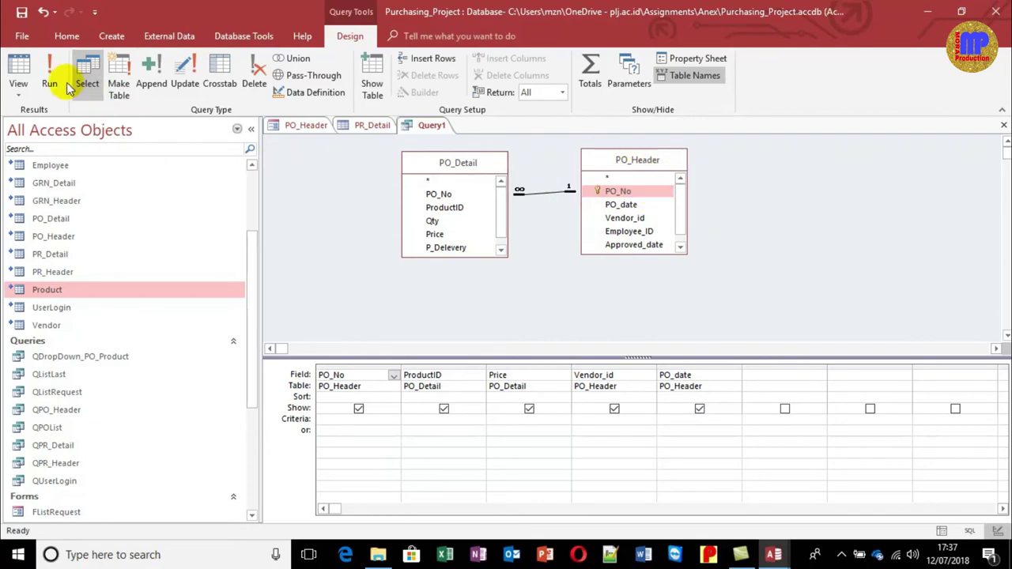
click(26, 69)
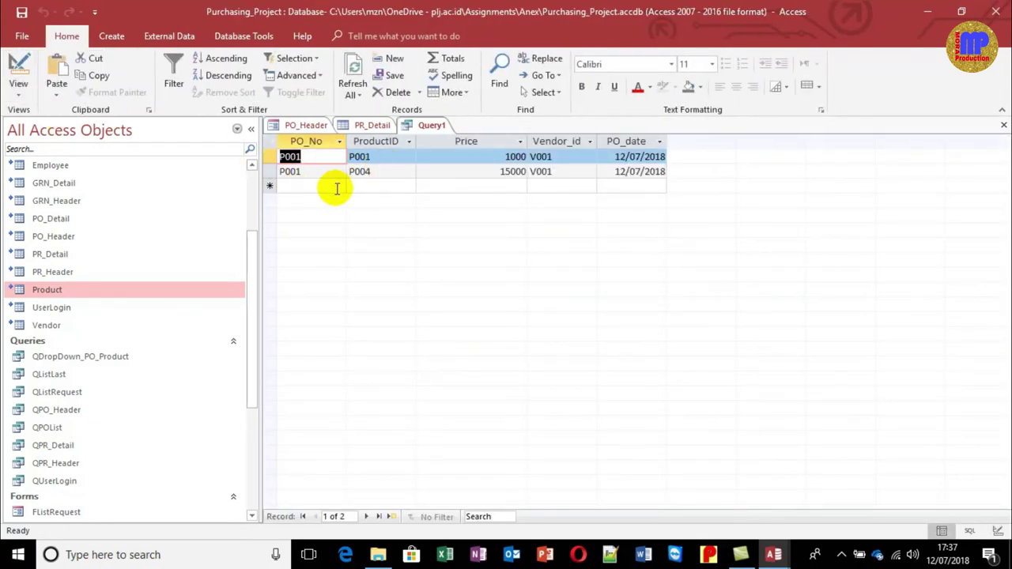
click(378, 158)
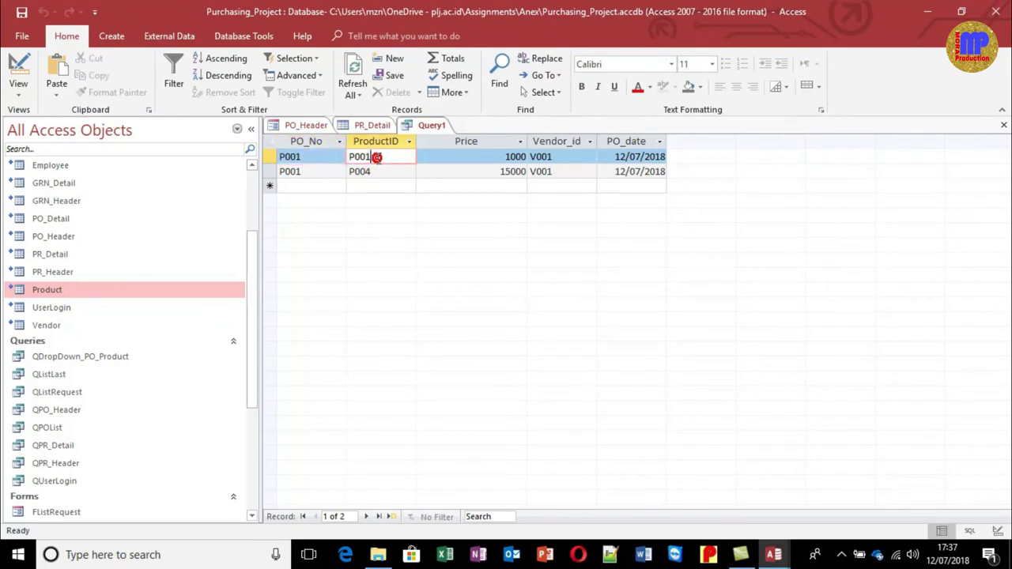
click(459, 157)
click(563, 155)
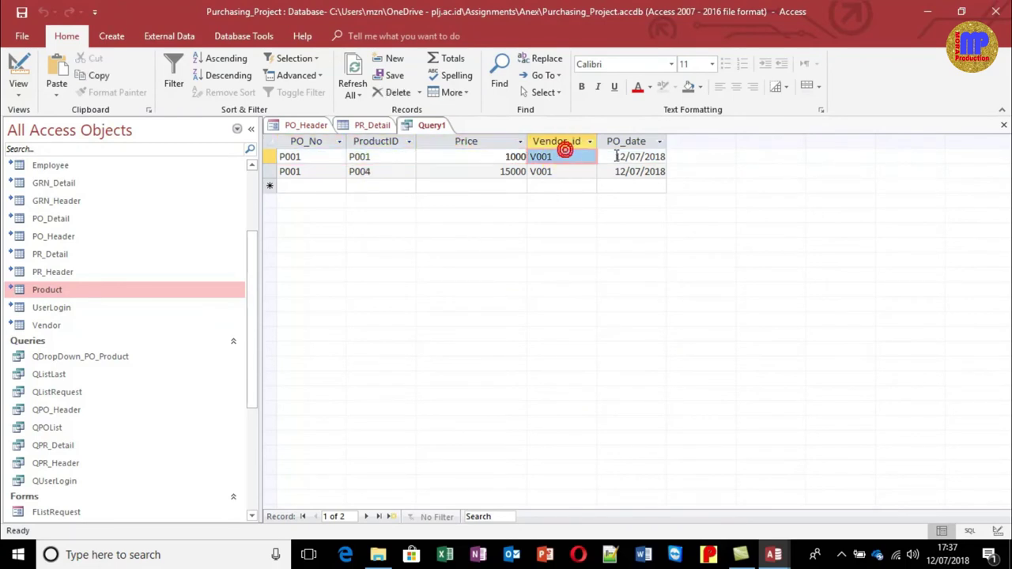
click(615, 157)
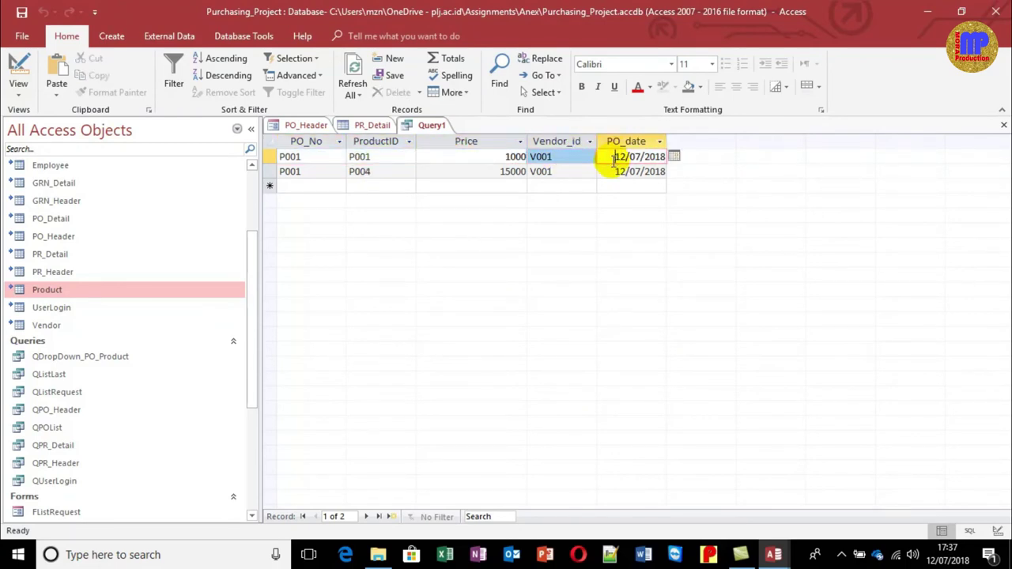
Save the query as QUpdatePrice_From_PO
key(ctrl+s)
text(QUpdatePrice_From_PO)
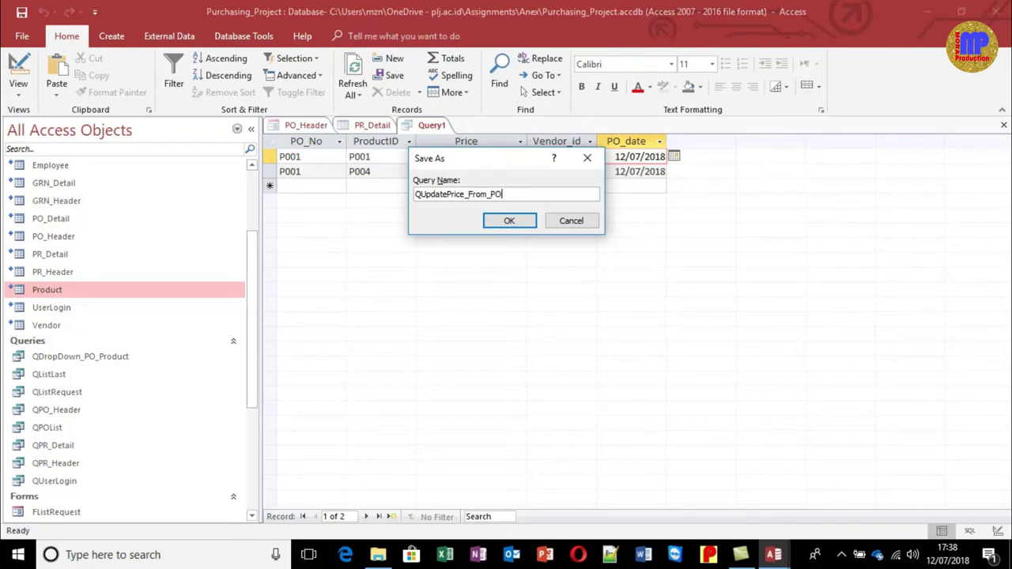
key(Return)
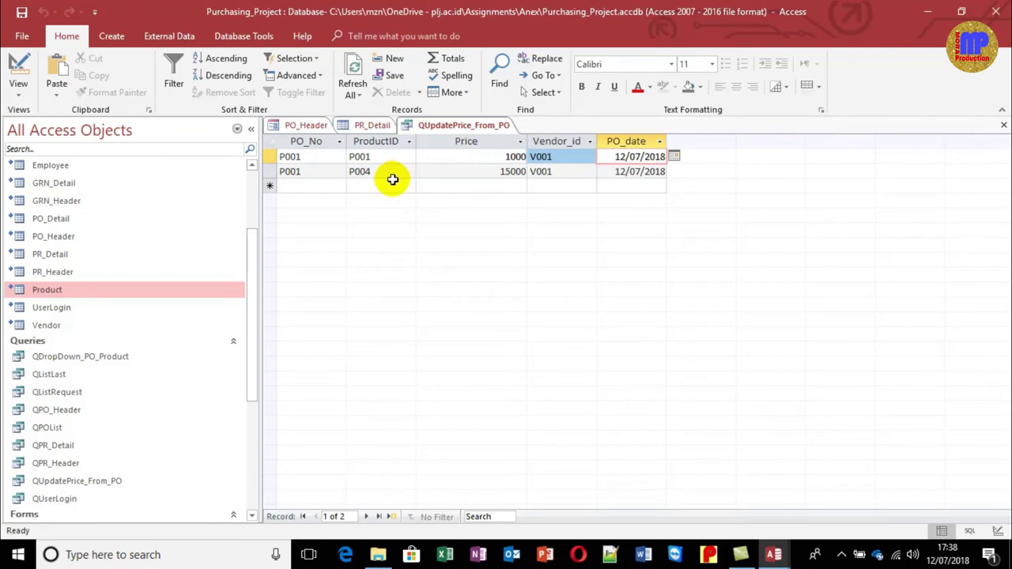
Look at the Product table, and close both it and the QUpdatePrice_From_PO query
double_click(45, 292)
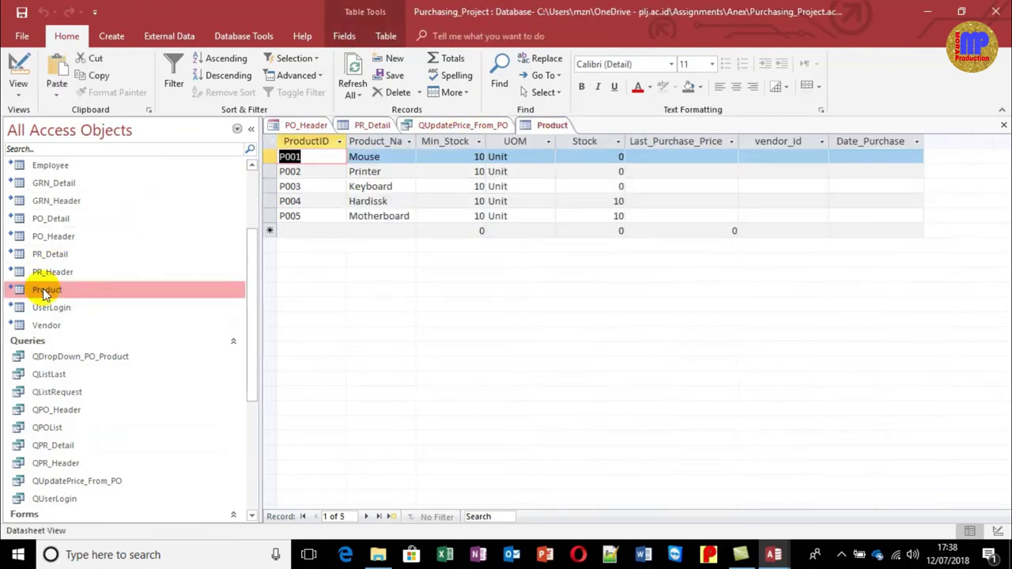
key(ctrl+w)
key(ctrl+w)
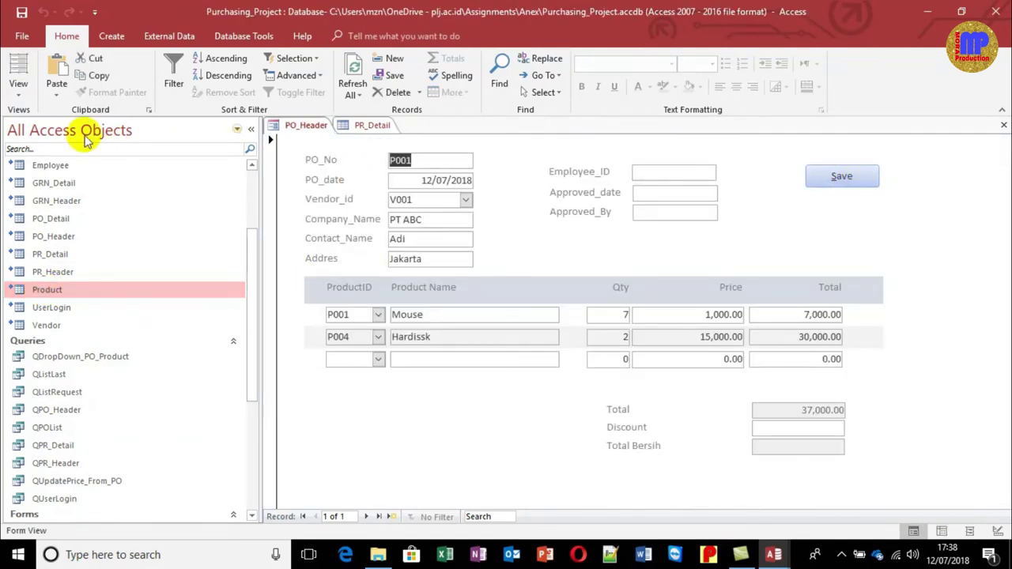
Switch the PO_Header form to Design view and open the Save button's On Click event procedure in the code editor
click(18, 91)
click(50, 199)
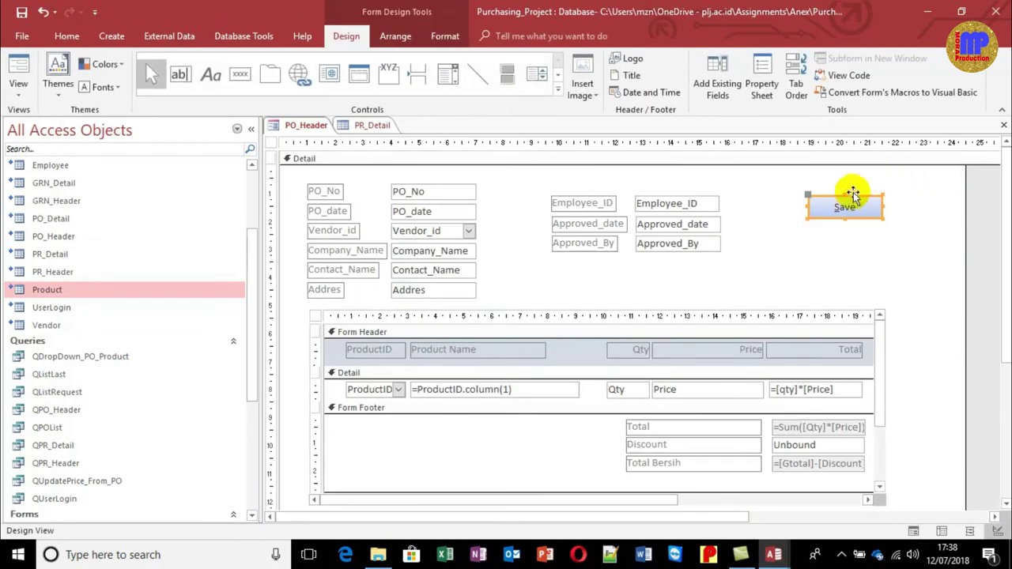
right_click(845, 202)
click(902, 530)
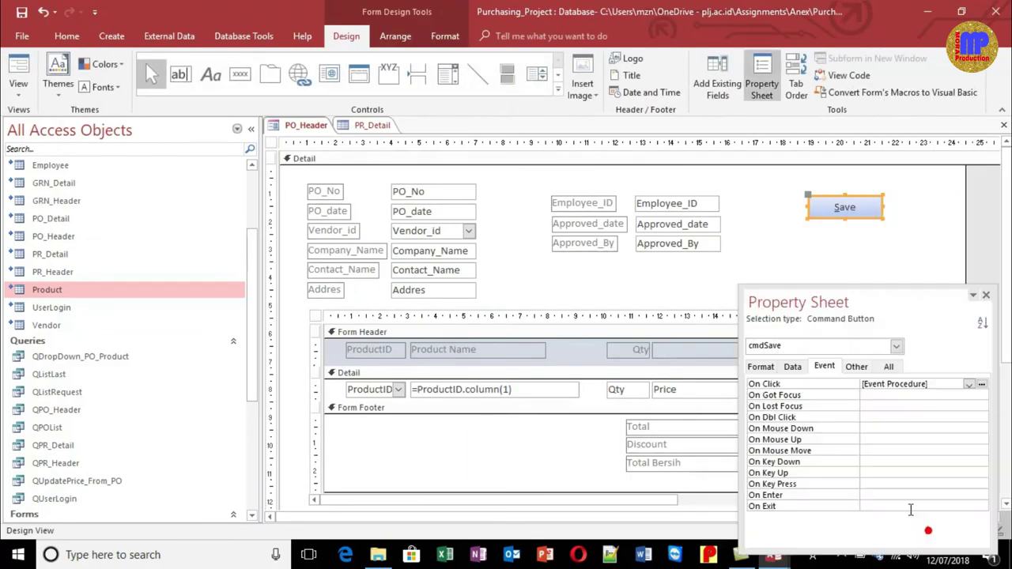
click(893, 387)
click(981, 385)
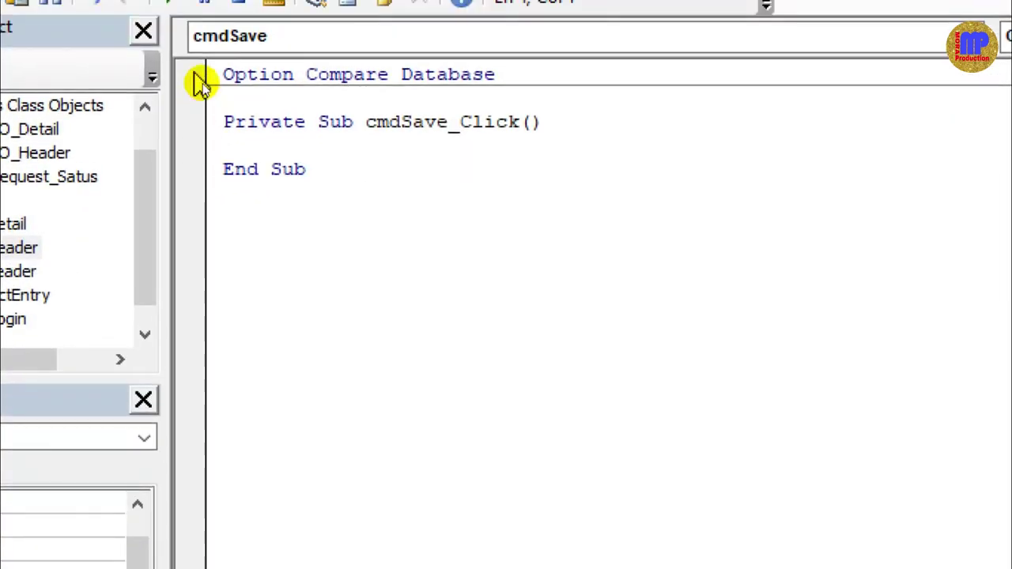
Declare rsProduct as a Recordset variable in the cmdSave_Click procedure
text(dir)
key(BackSpace)
text(m rs)
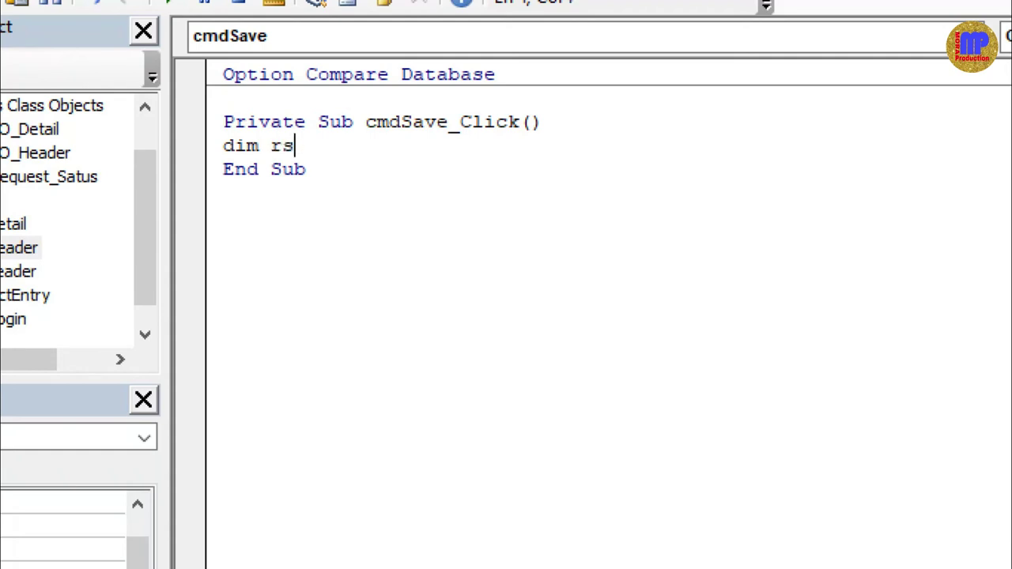
text(Produc)
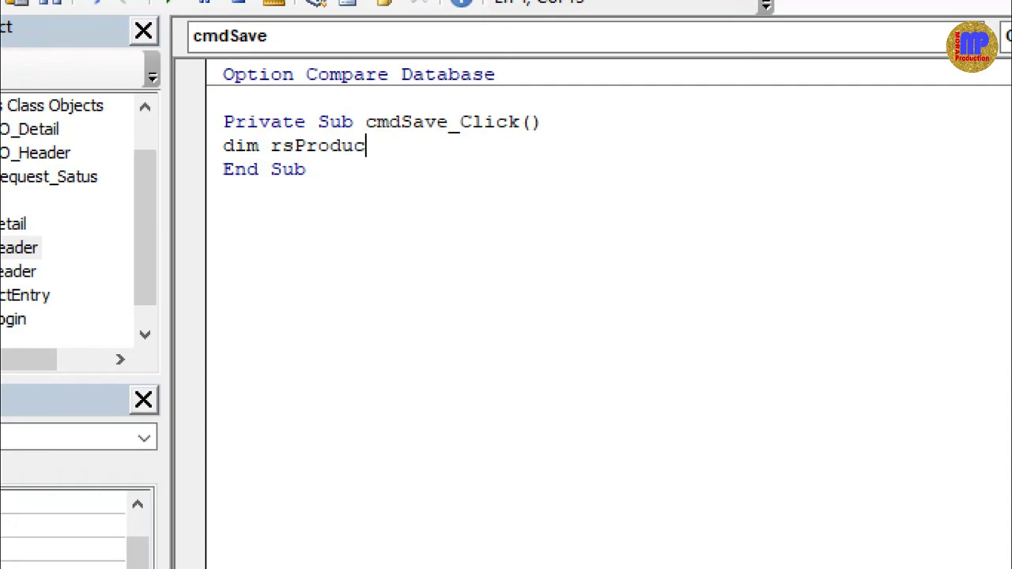
text(t as reco)
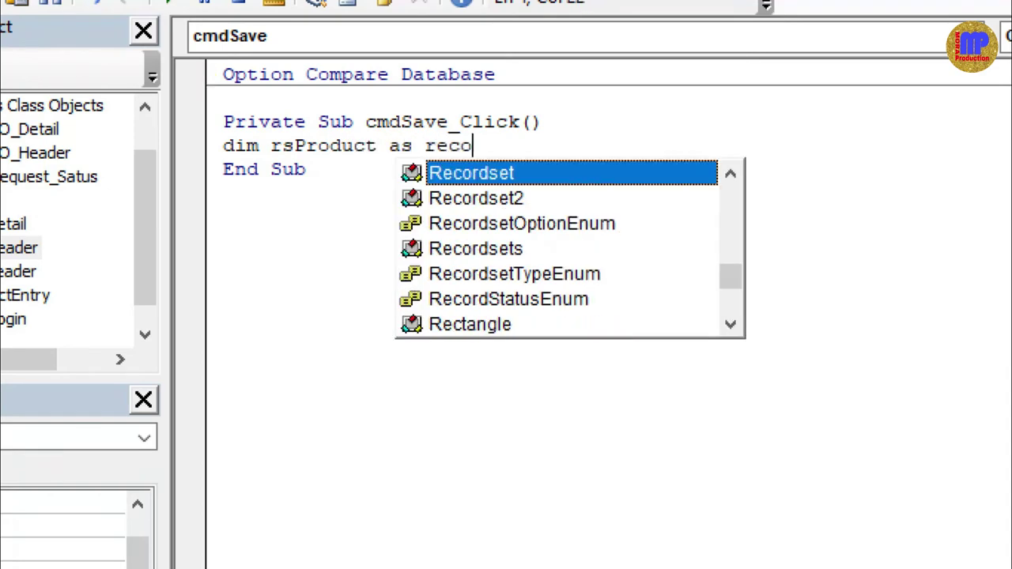
key(Return)
Declare a second Recordset variable, rsLastPurchase, below rsProduct and leave a blank line after it
text(dirm)
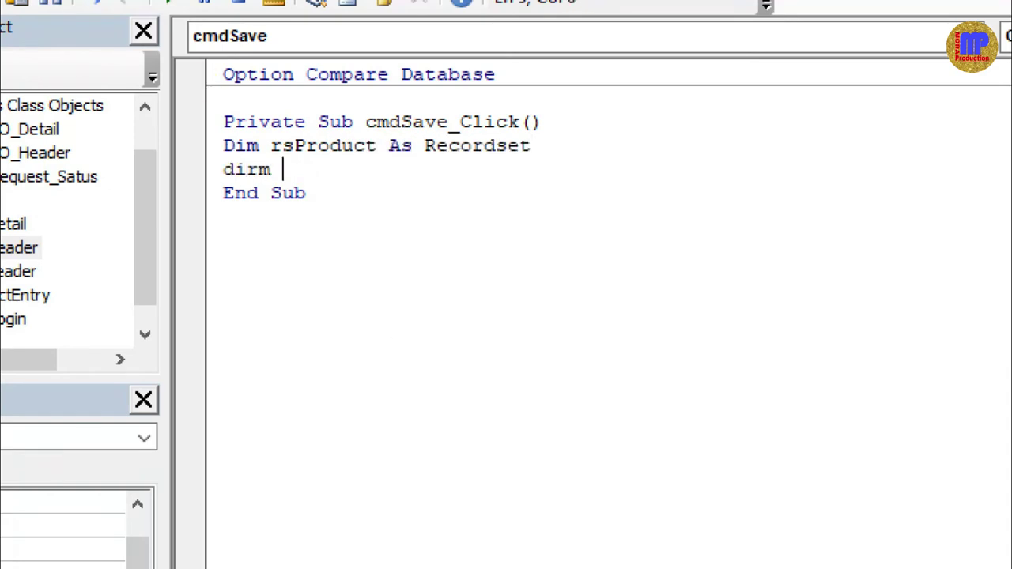
key(BackSpace)
key(BackSpace)
key(BackSpace)
text(m rs)
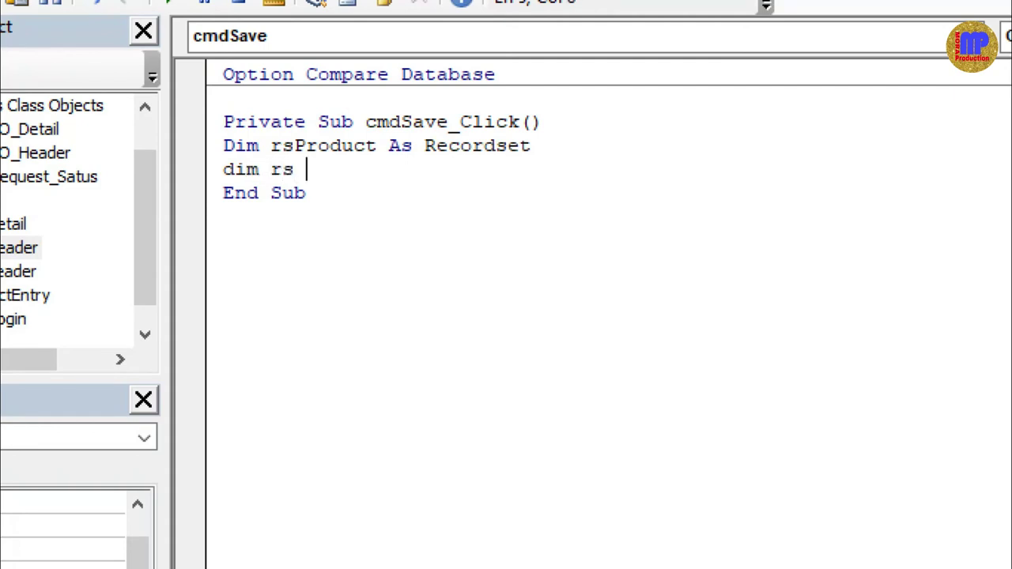
key(BackSpace)
text(last)
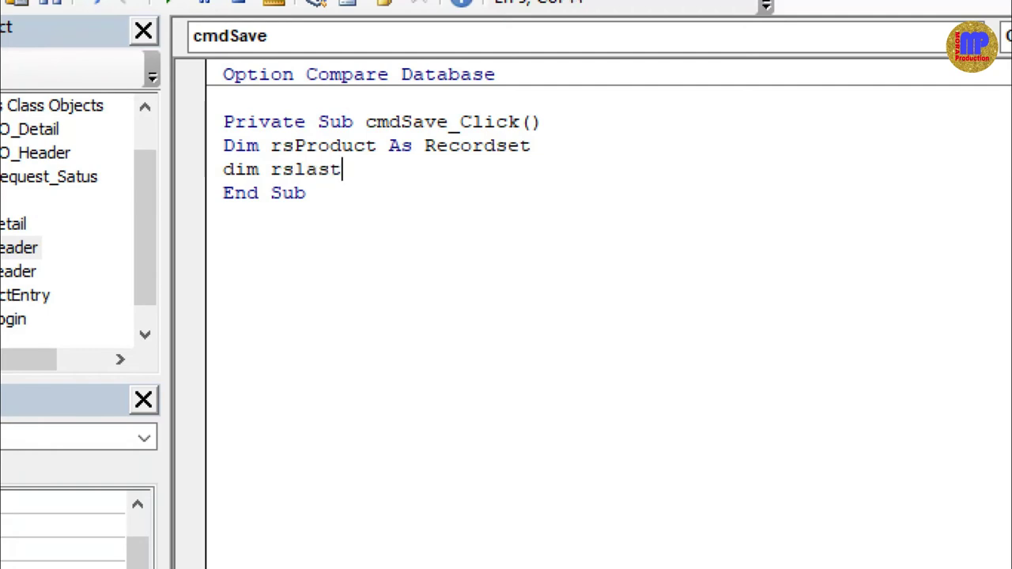
text(Price)
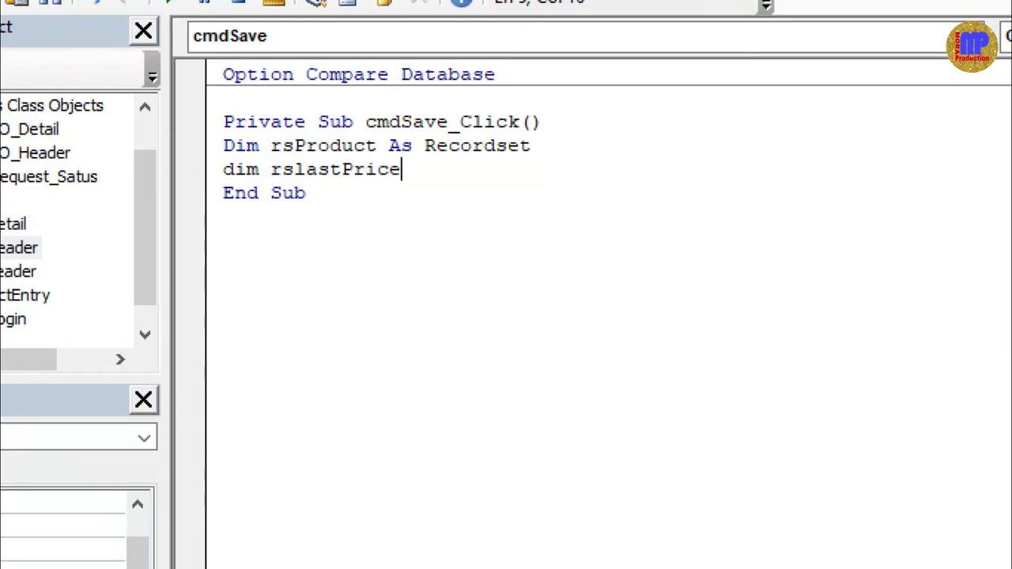
key(shift+Left)
key(shift+Left)
key(shift+Left)
key(shift+Left)
key(shift+Left)
text(Purchase)
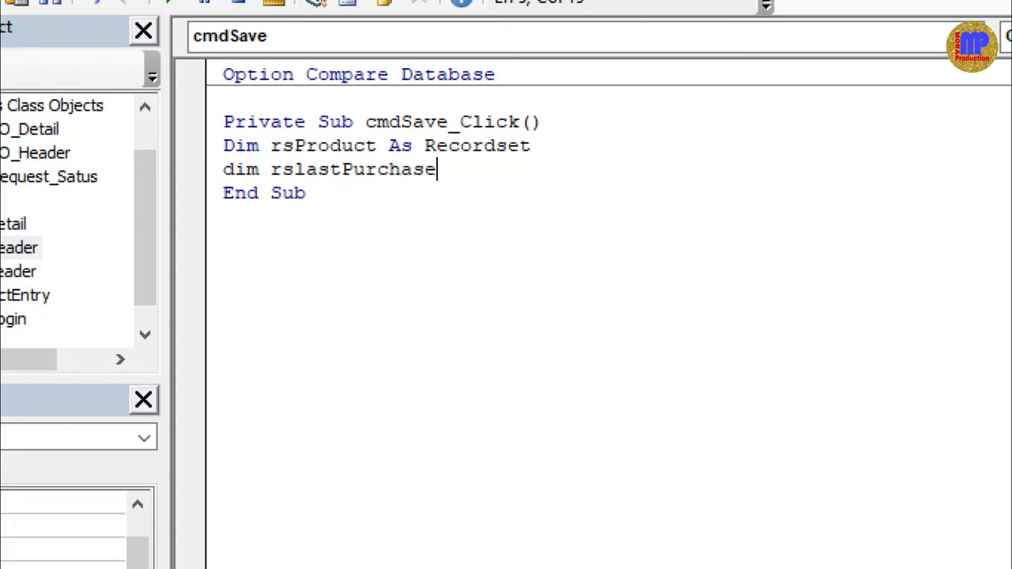
key(Right)
key(Right)
key(shift+Right)
text(L)
key(End)
text(as re)
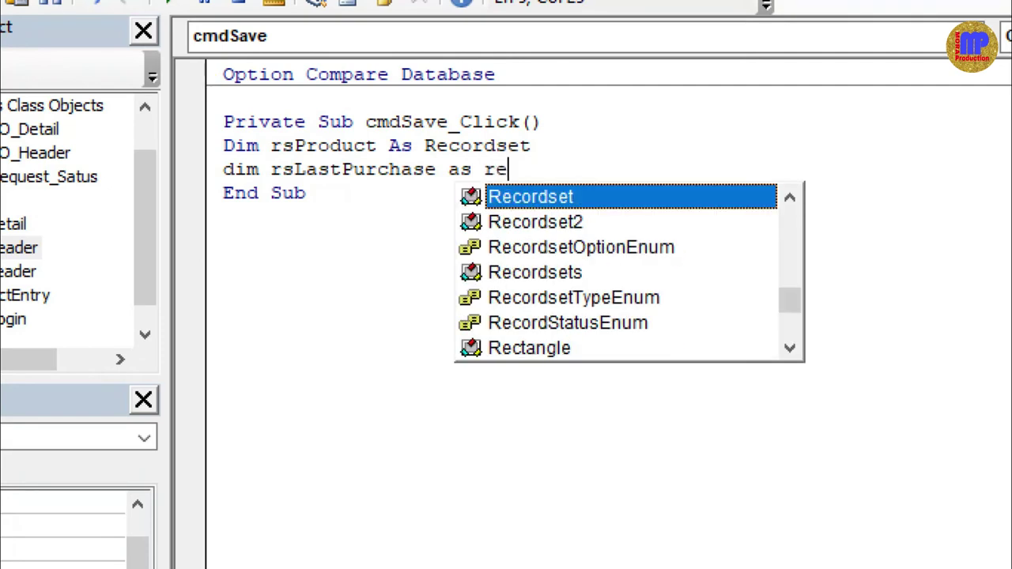
key(Tab)
key(Return)
key(Return)
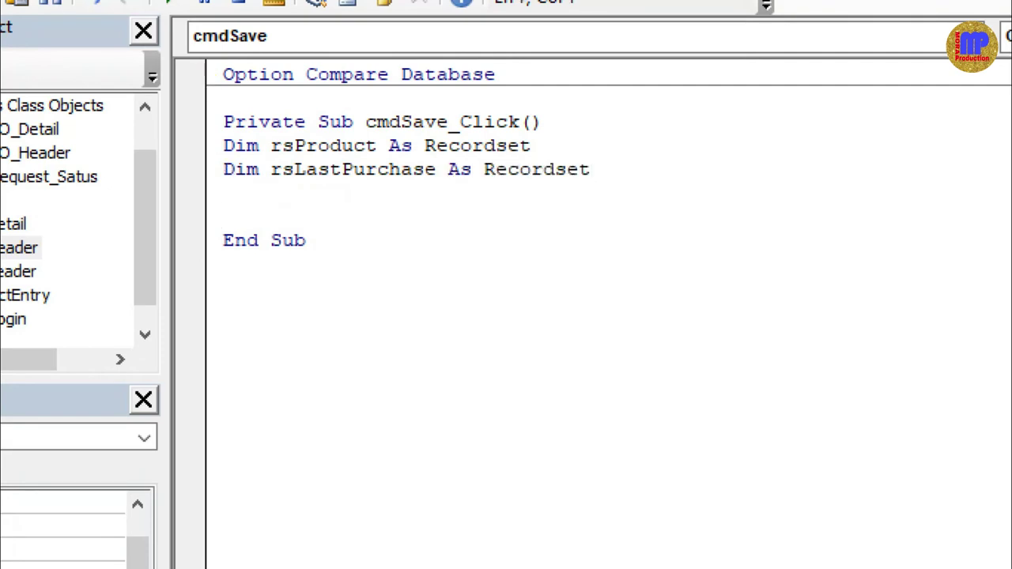
Begin the statement that sets rsLastPurchase to currentdb.OpenRecordset, up to its opening parenthesis
text(set rs)
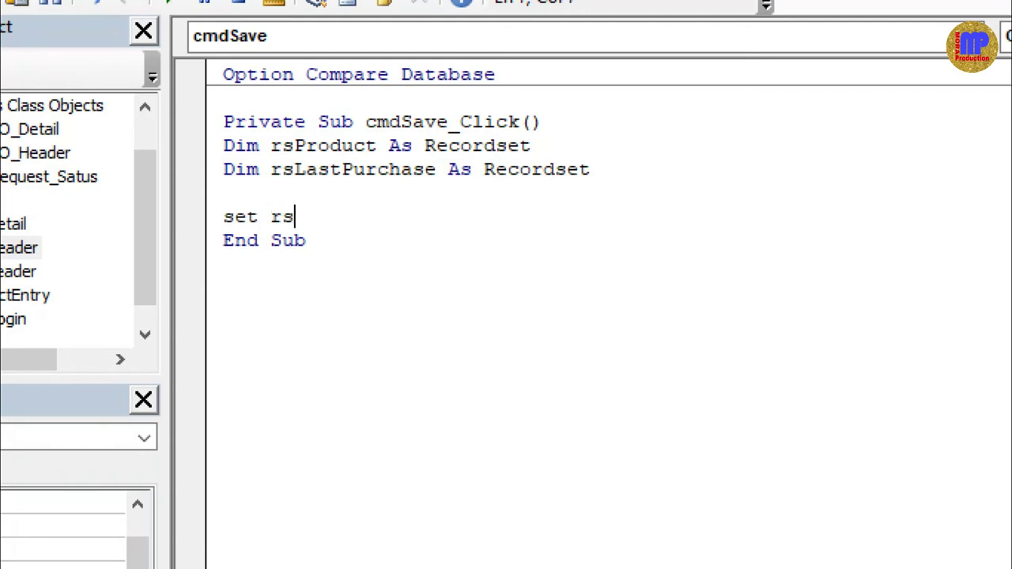
text(lastpr)
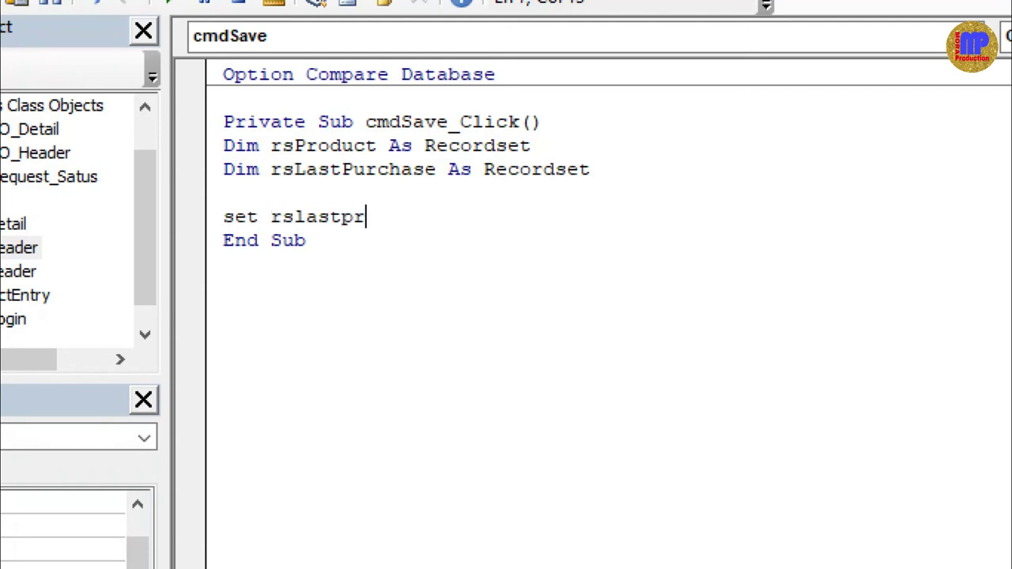
key(ctrl+space)
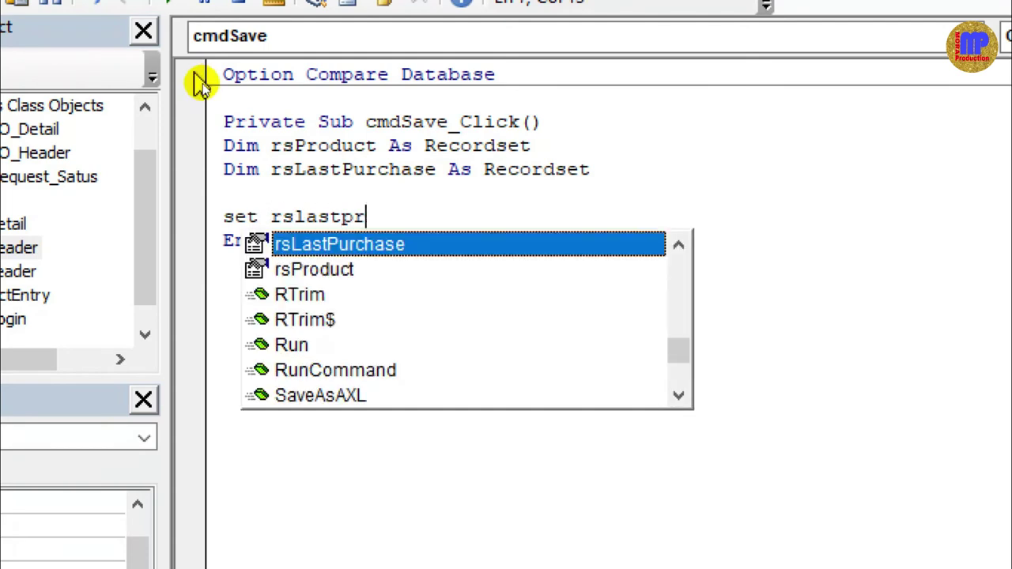
key(Tab)
text(= currentdb)
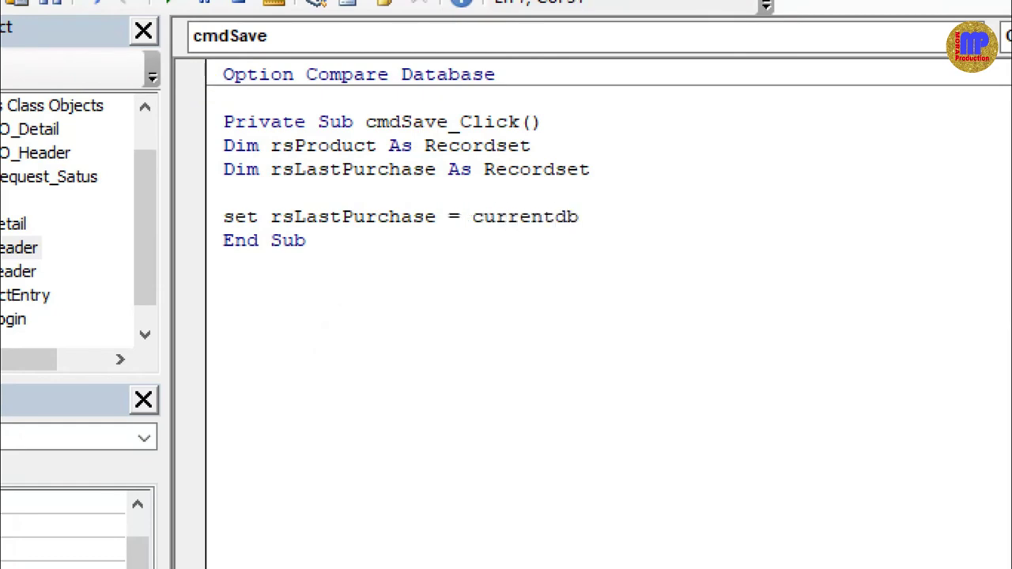
text(.)
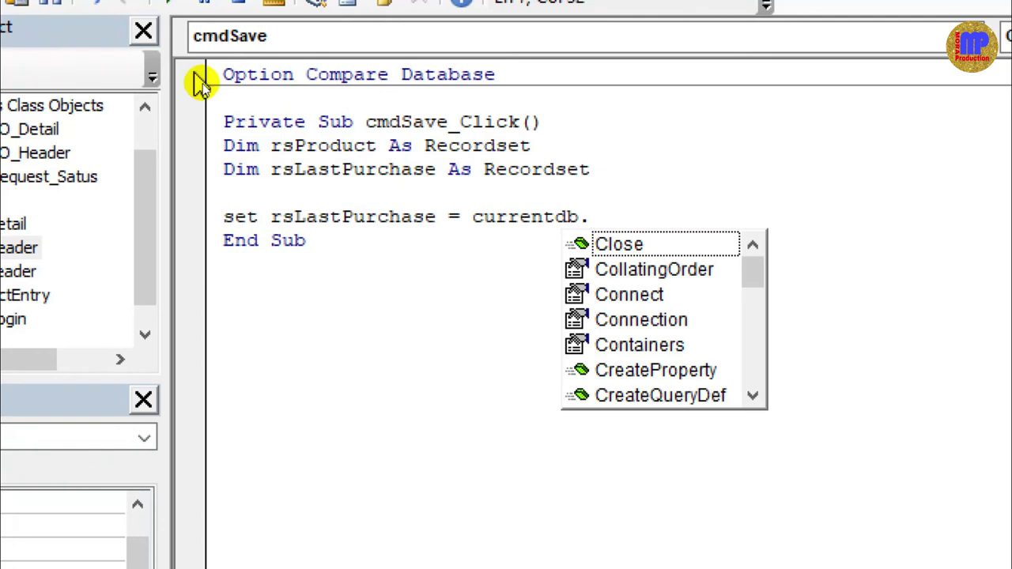
text(op)
key(Tab)
text(()
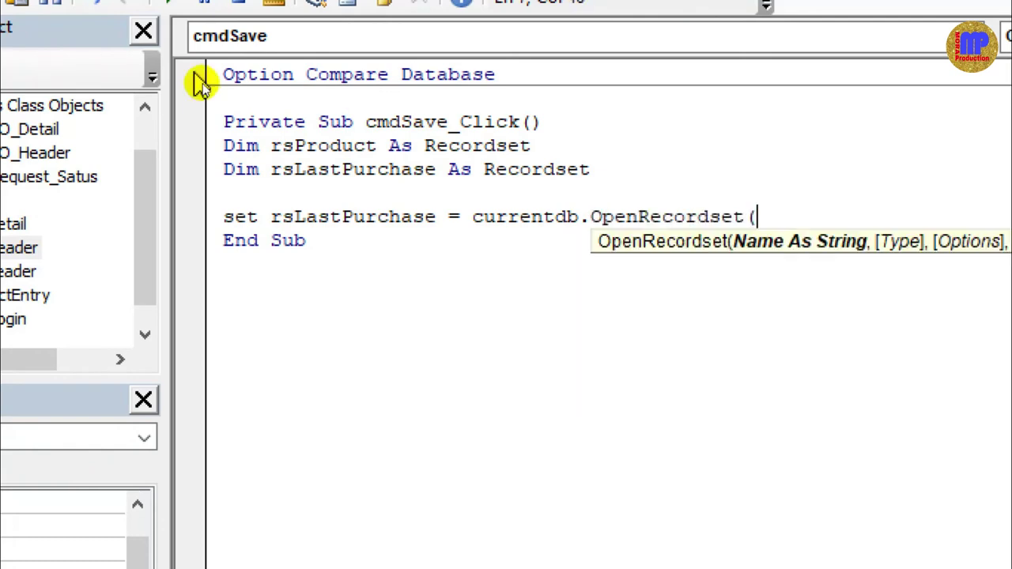
text("Select * from)
key(BackSpace)
key(BackSpace)
key(BackSpace)
key(BackSpace)
key(BackSpace)
key(BackSpace)
key(BackSpace)
key(BackSpace)
key(BackSpace)
key(BackSpace)
key(BackSpace)
key(BackSpace)
key(BackSpace)
key(BackSpace)
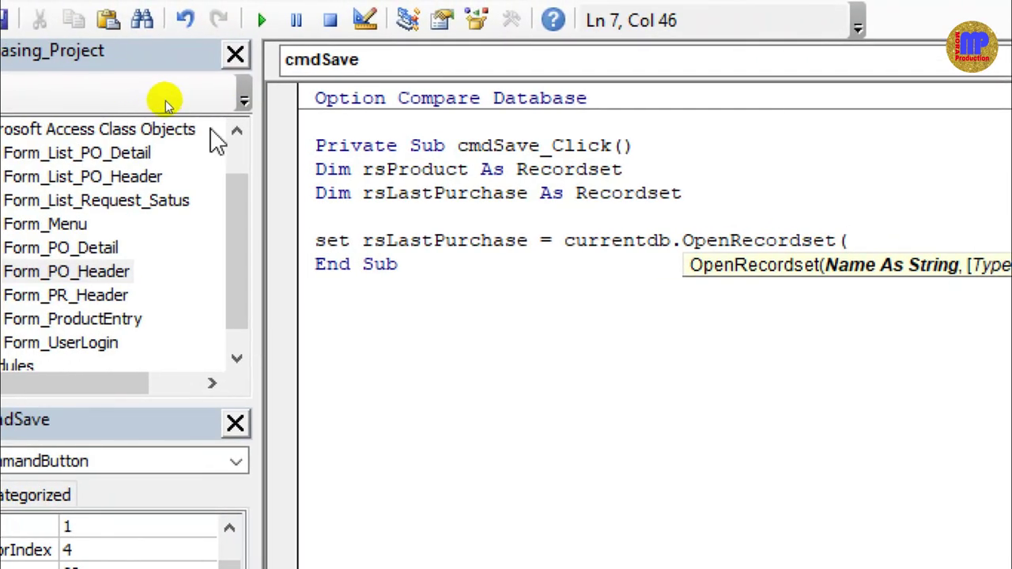
Declare a variable sql As String on a new line above the rsLastPurchase assignment
key(Home)
click(468, 149)
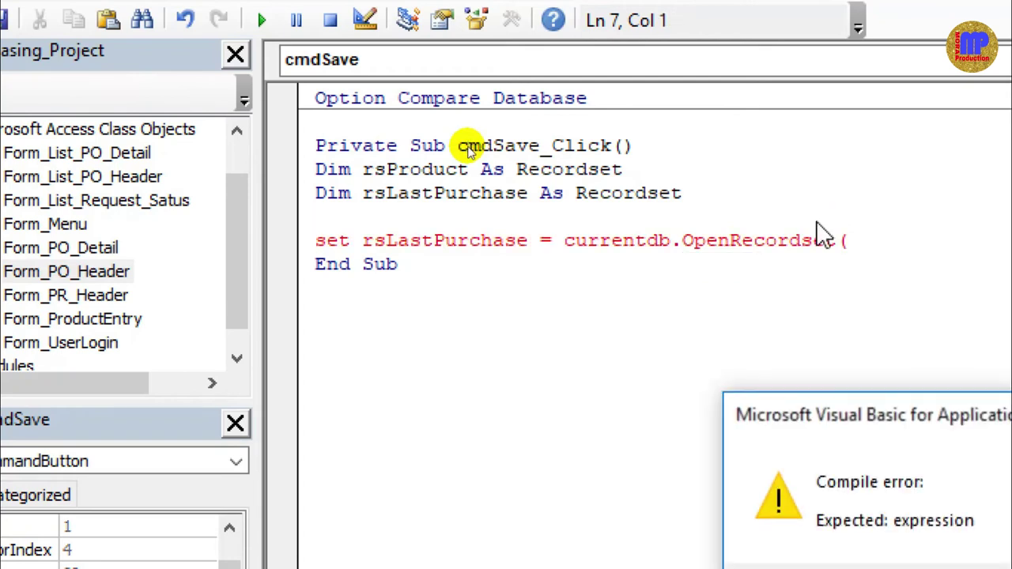
key(Return)
click(820, 218)
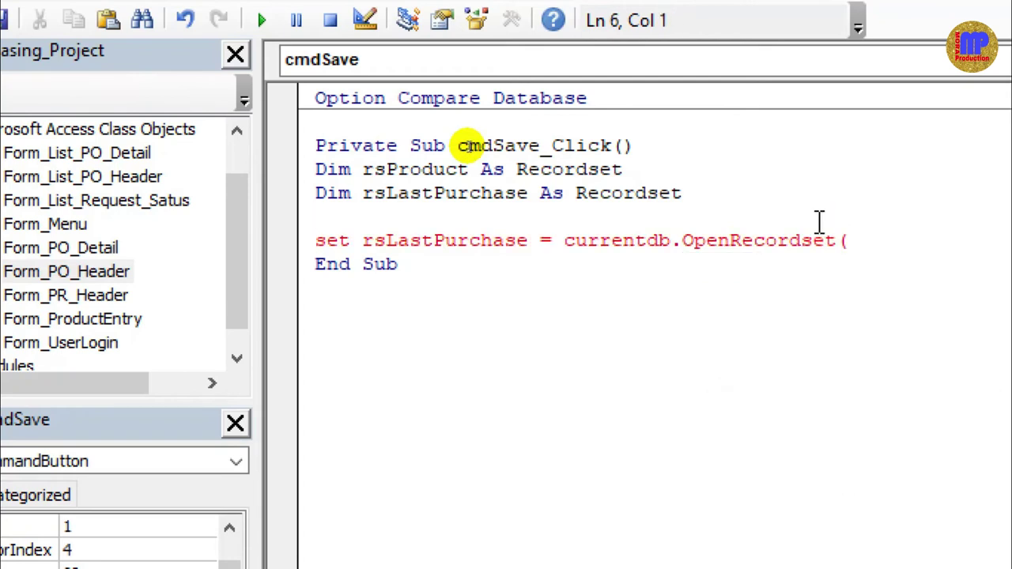
key(Return)
text(dim s)
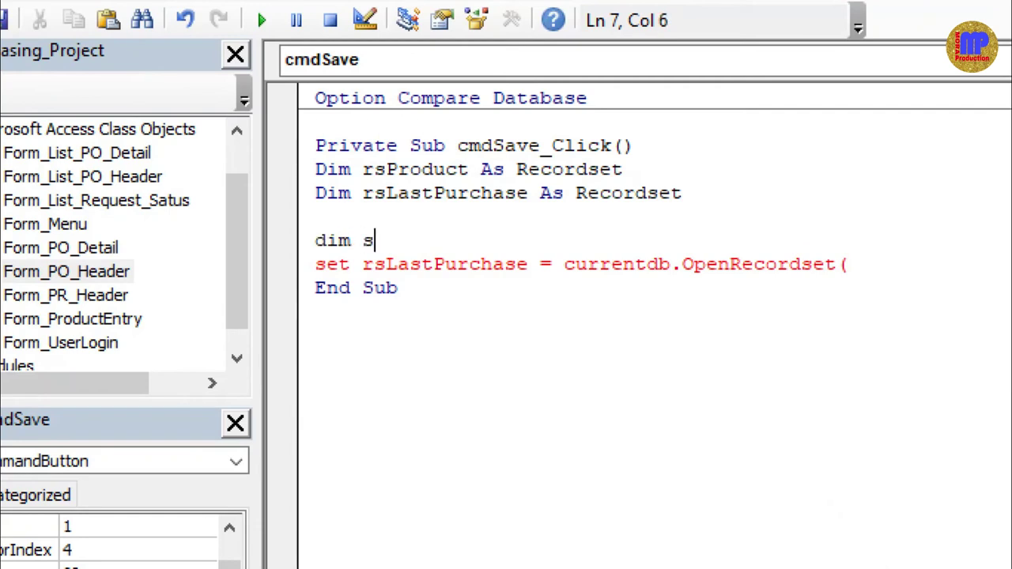
text(ql as strin)
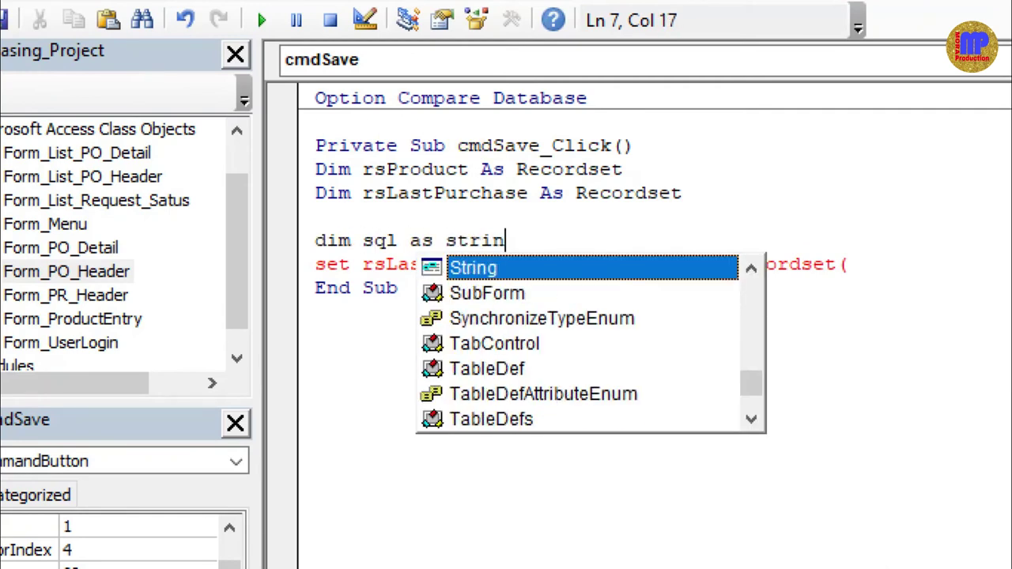
key(Tab)
key(Return)
Start the sql assignment with "Select * from QUpdatePrice_From_PO, copying the query's name from the Access database objects
text(sql)
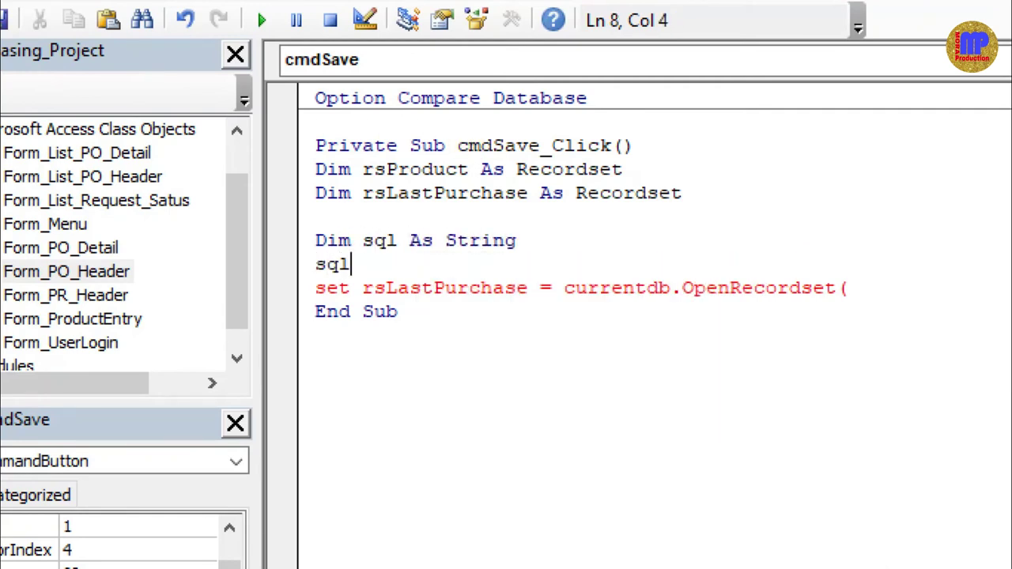
text( = "Select * from)
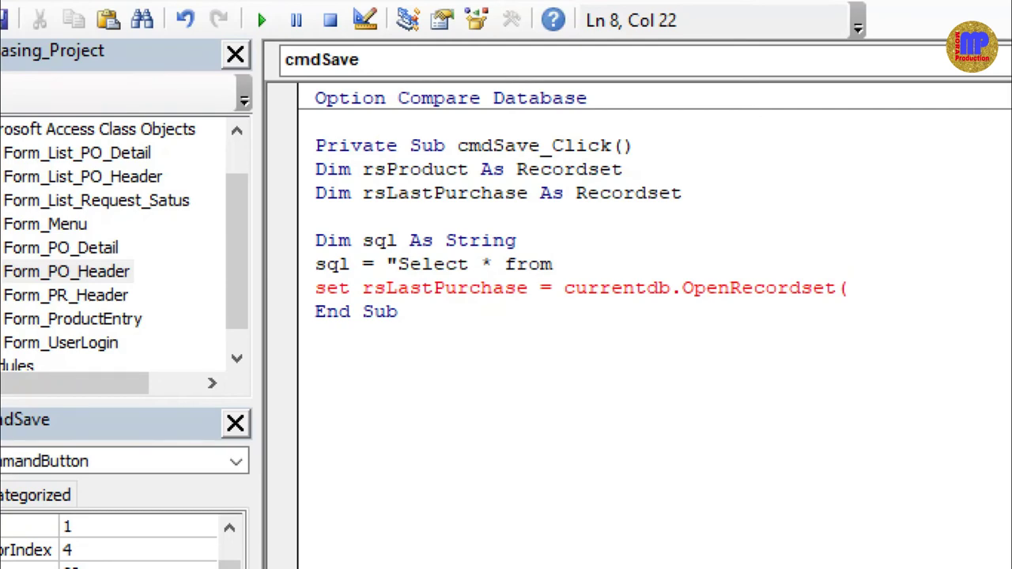
key(alt+Tab)
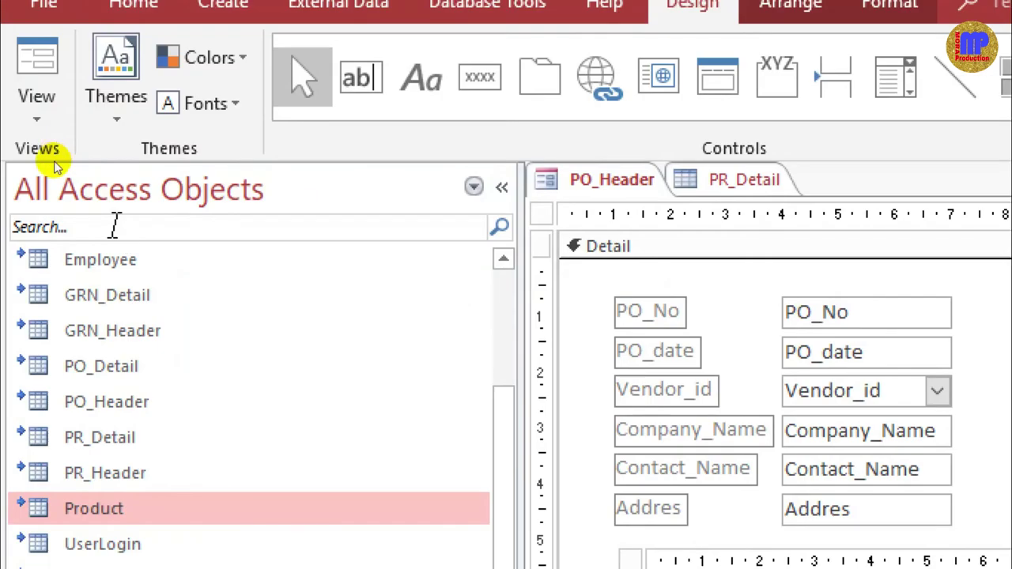
scroll(120, 443, down, 2)
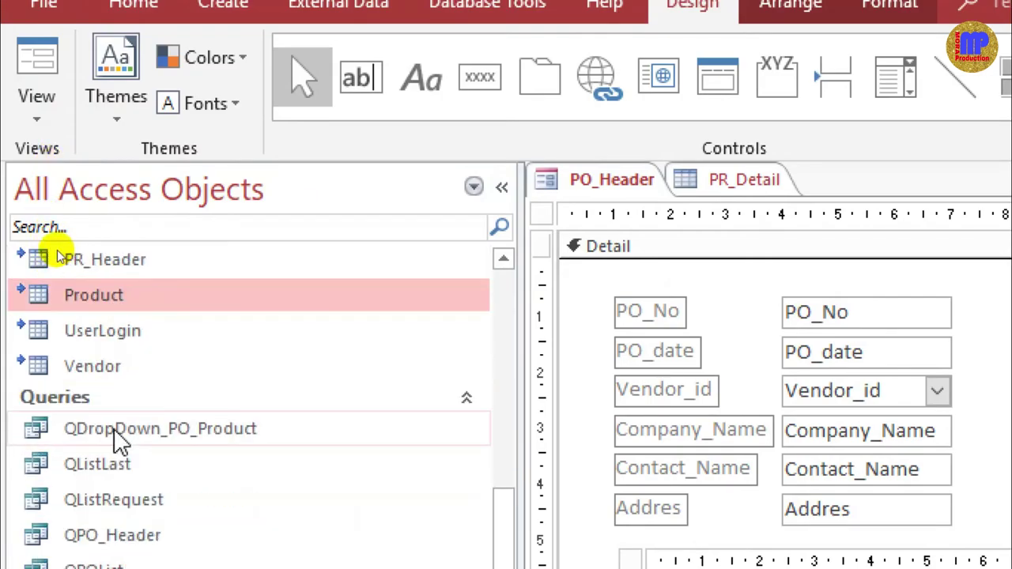
scroll(119, 441, down, 1)
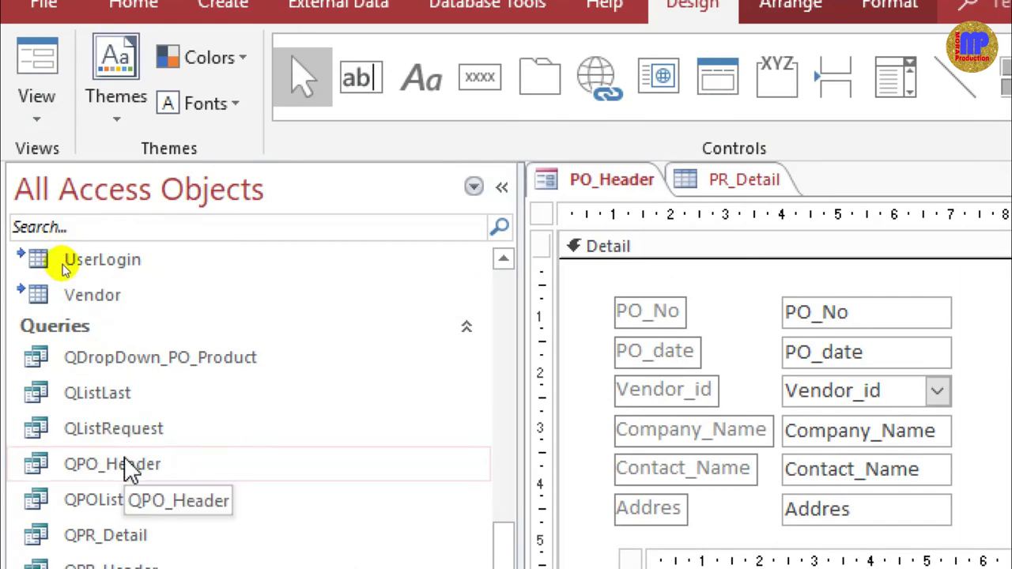
scroll(129, 466, down, 1)
scroll(192, 499, down, 1)
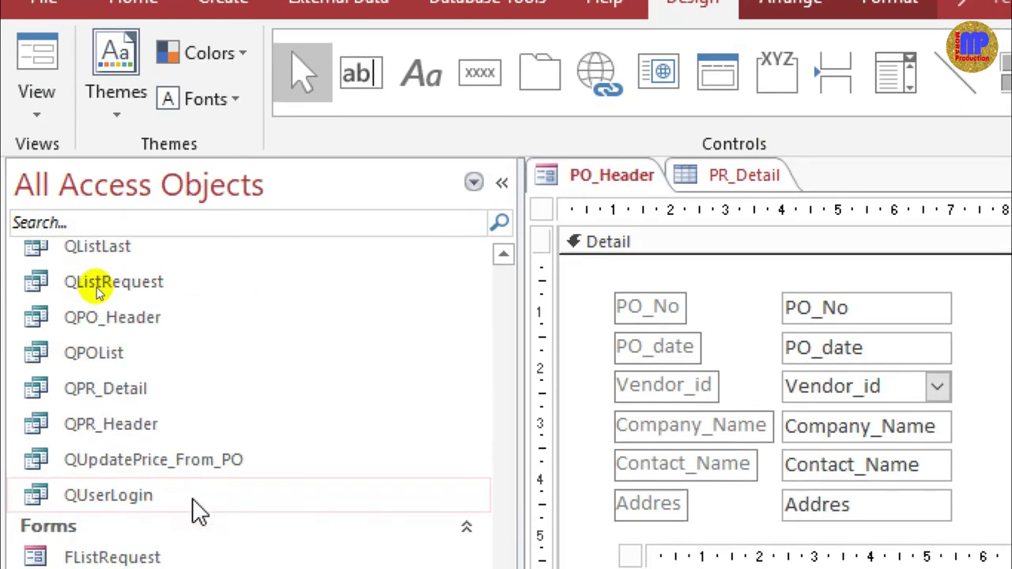
click(176, 461)
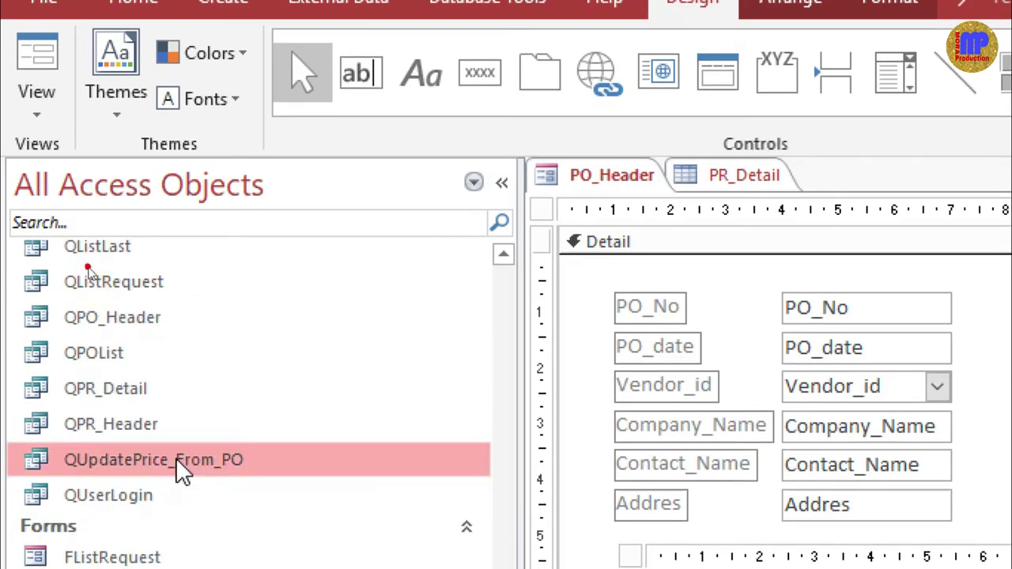
click(176, 460)
key(ctrl+c)
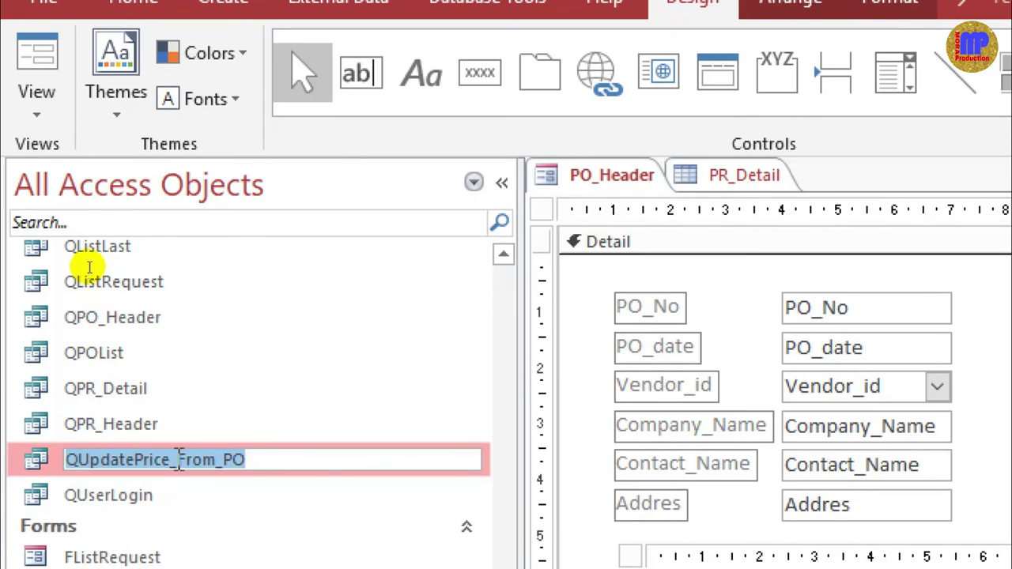
click(227, 474)
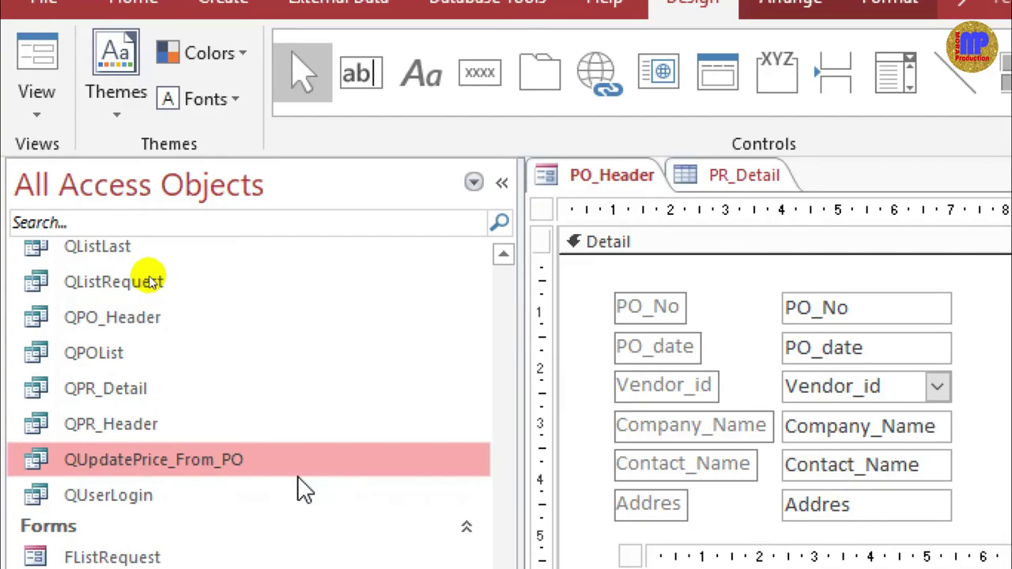
key(alt+Tab)
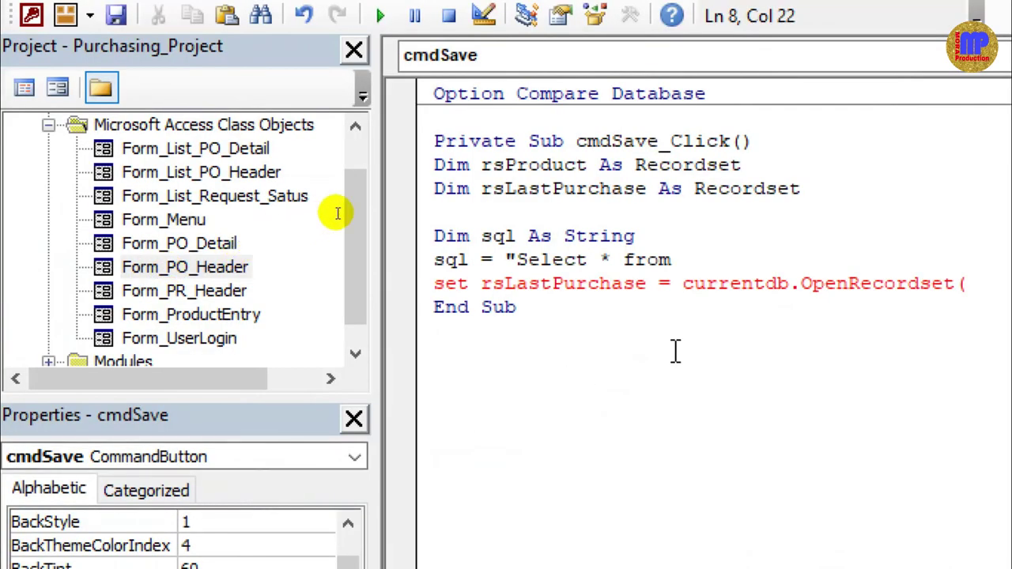
key(ctrl+v)
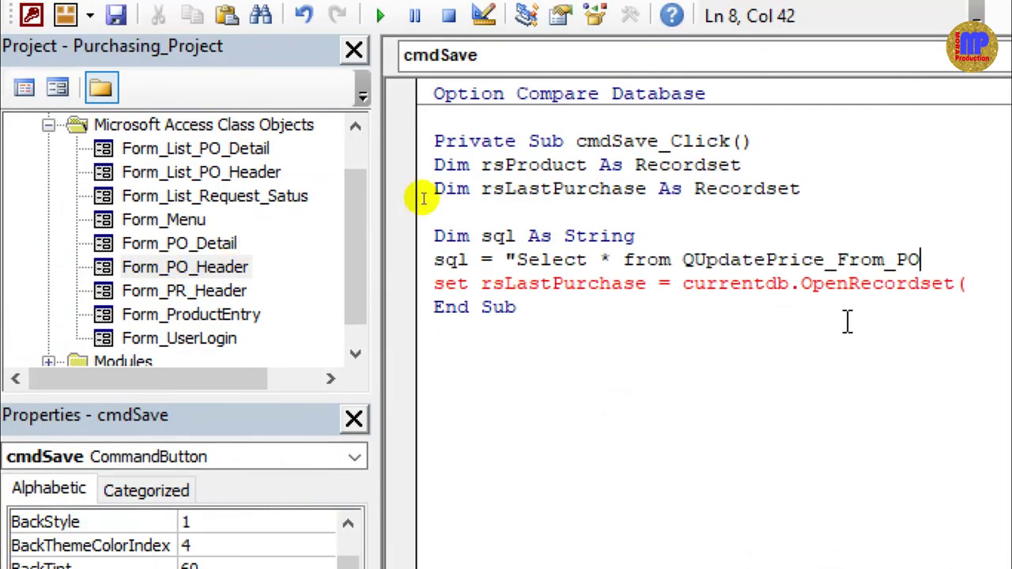
Complete the sql string with a where clause matching Po_no to '" & Po_no & "'
text(where)
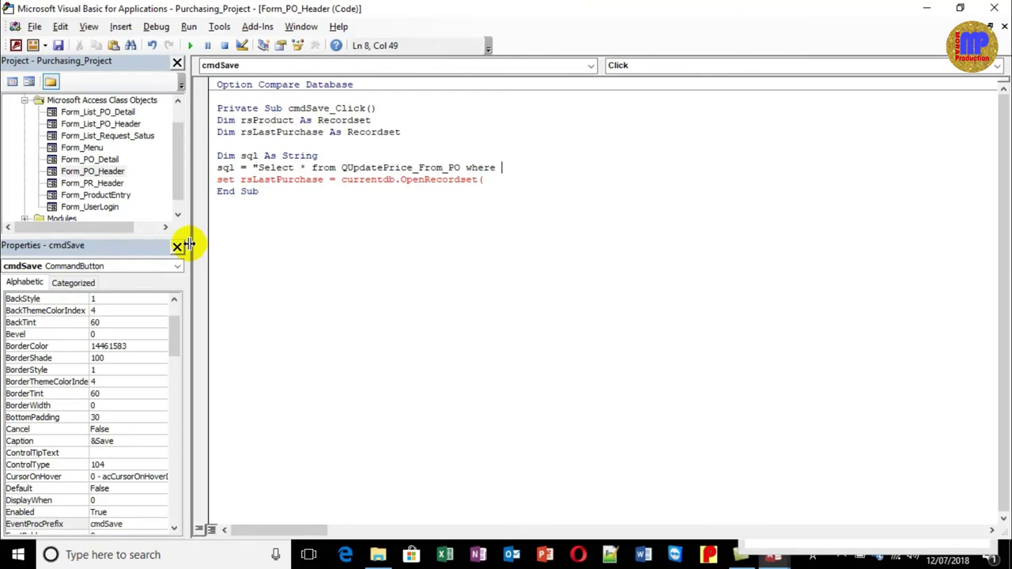
key(alt+Tab)
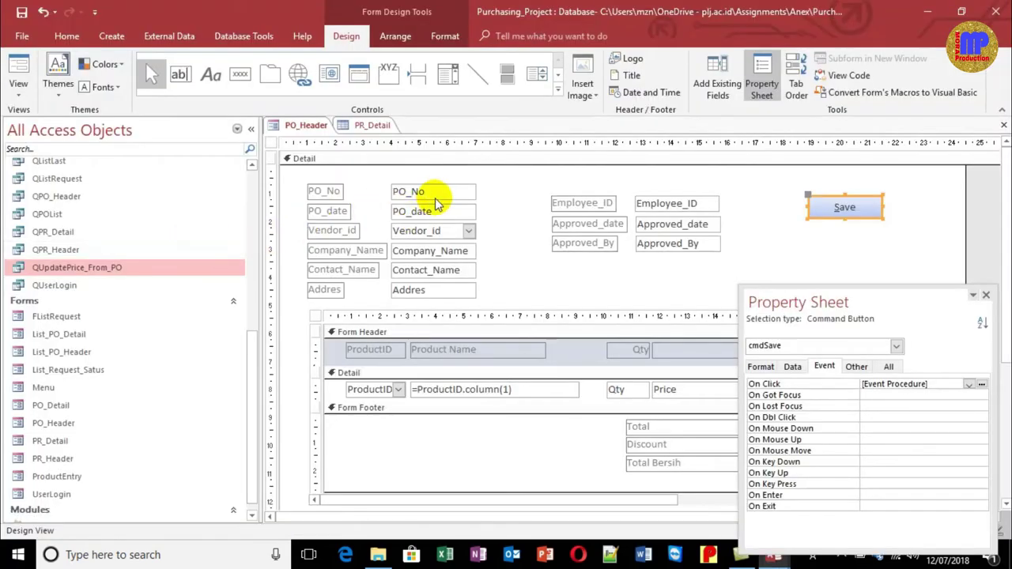
key(alt+Tab)
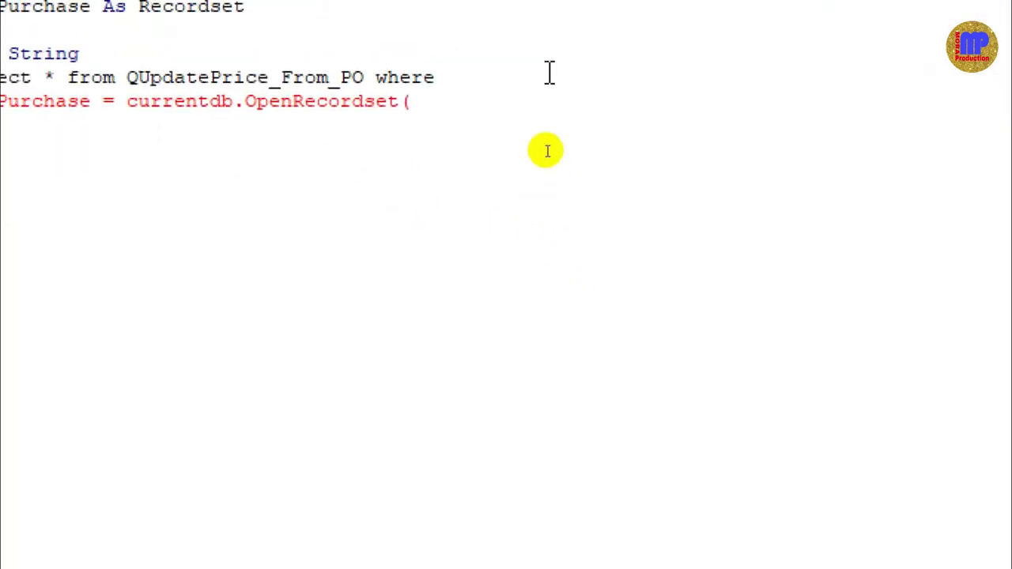
text(Po_no = 2)
key(BackSpace)
text('" & Po_no & )
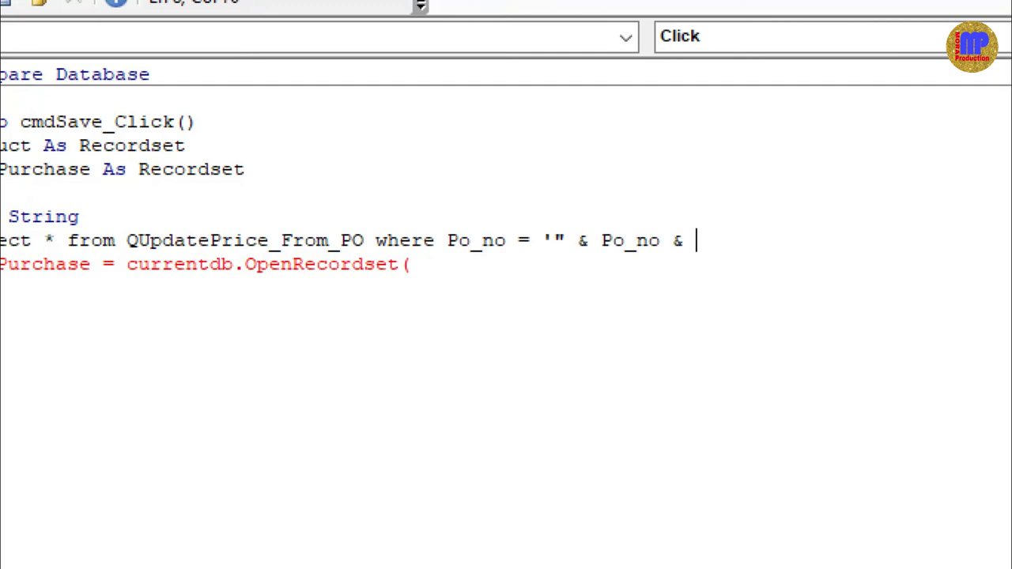
text("'")
click(411, 264)
click(732, 241)
key(Home)
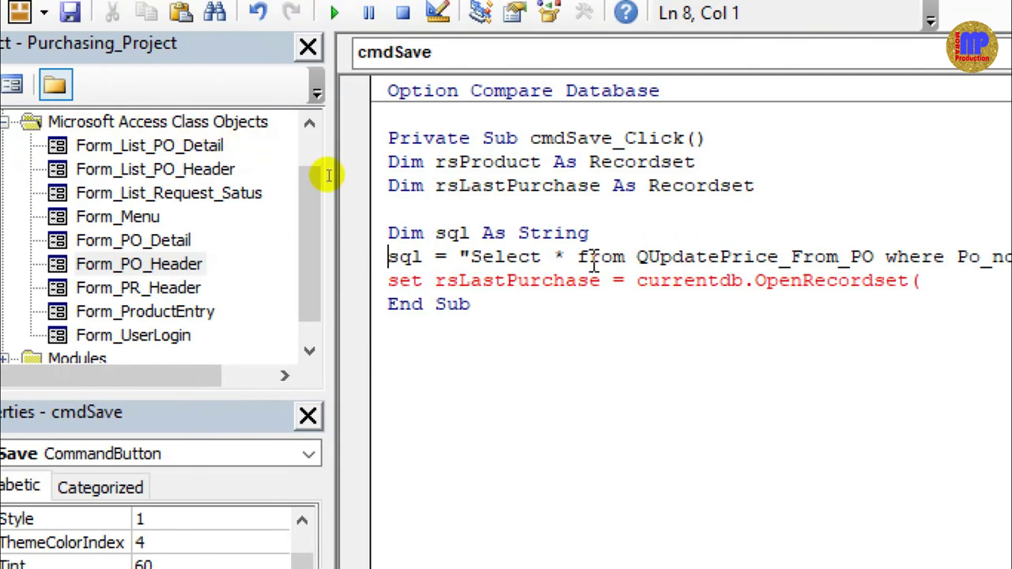
Finish the rsLastPurchase assignment by passing sql to OpenRecordset, and add a new line below it
click(897, 287)
text(s)
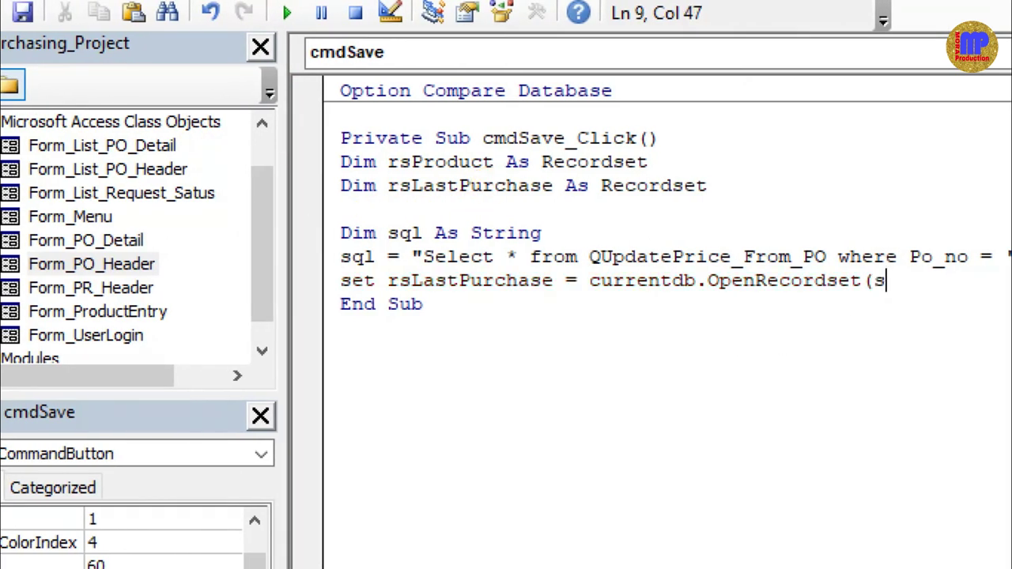
text(ql()
key(BackSpace)
text())
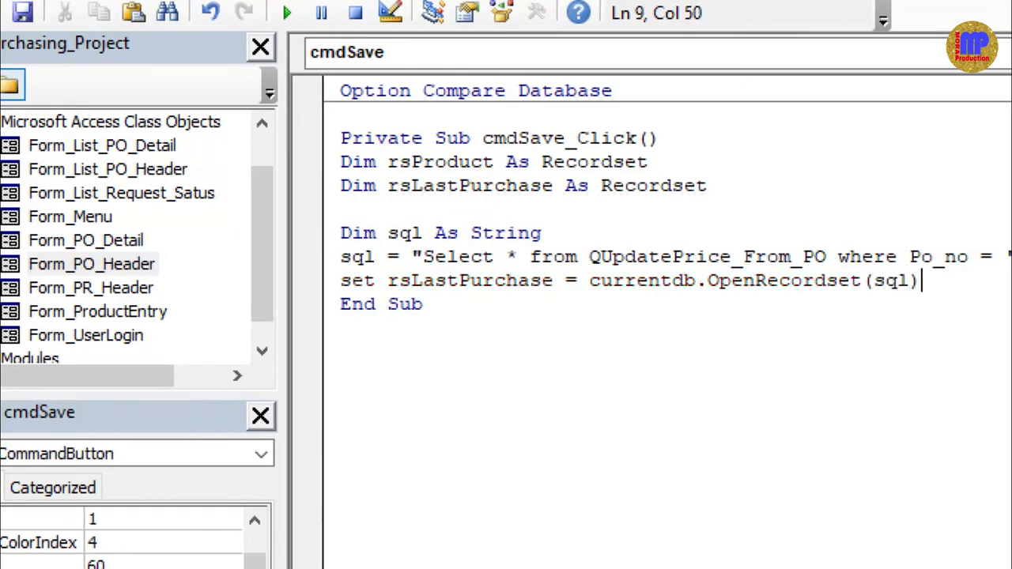
key(Return)
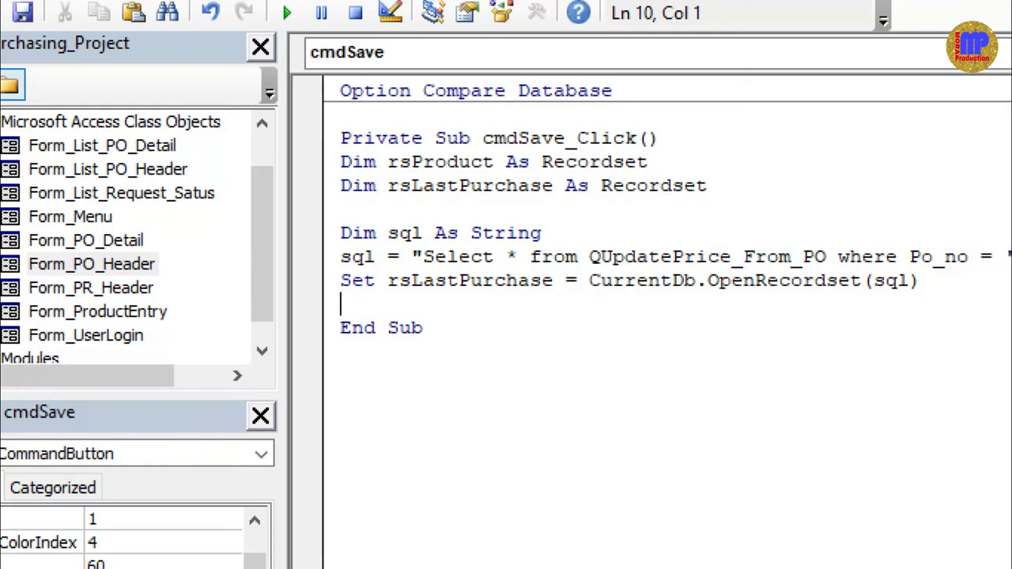
Open the QUpdatePrice_From_PO query in Access to review its data, and return to the Visual Basic editor
key(alt+F11)
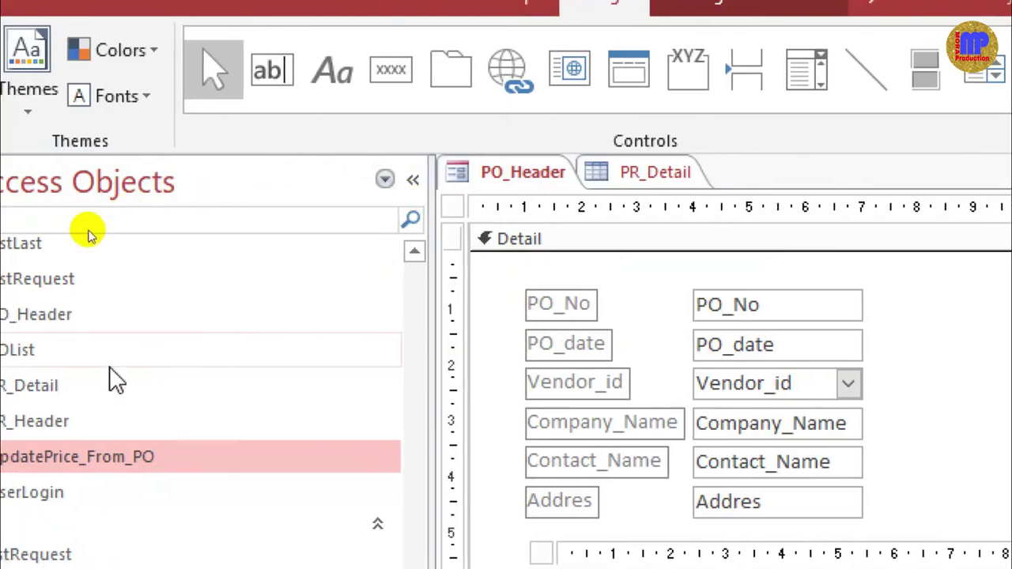
double_click(141, 456)
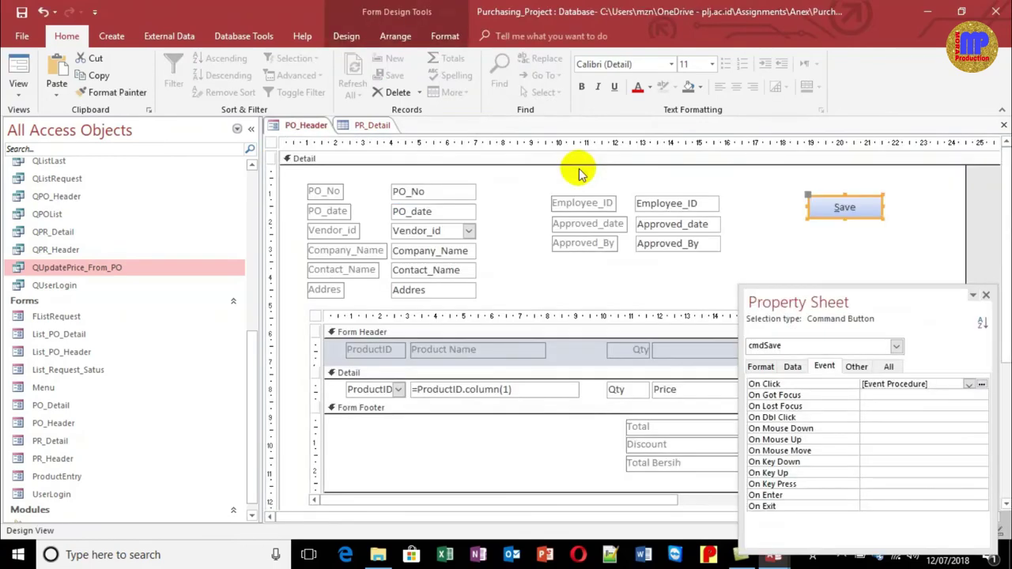
key(alt+F11)
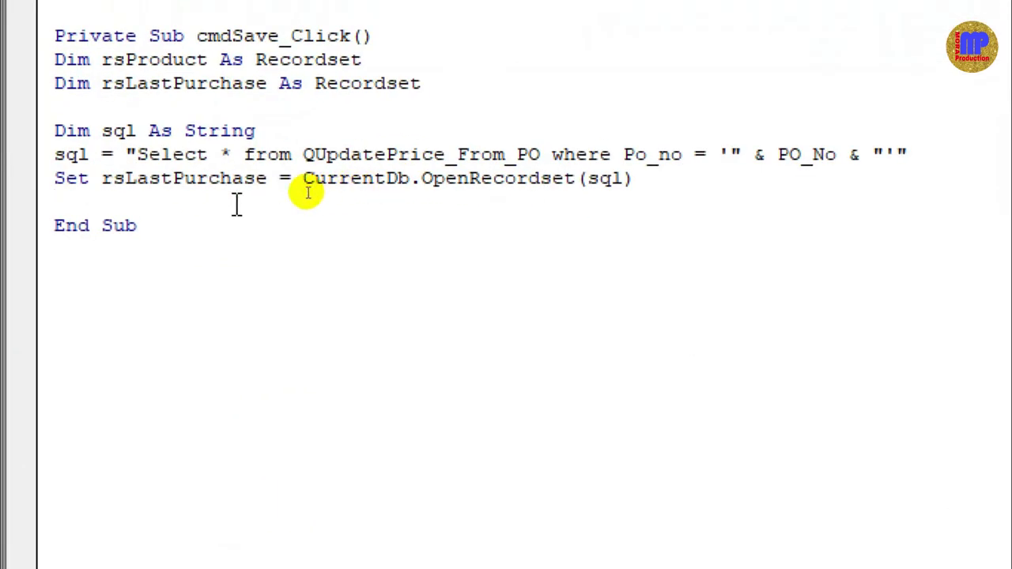
Begin a Do While Not rsLastPurchase loop below the OpenRecordset line, with blank lines for its body
key(Return)
text(do )
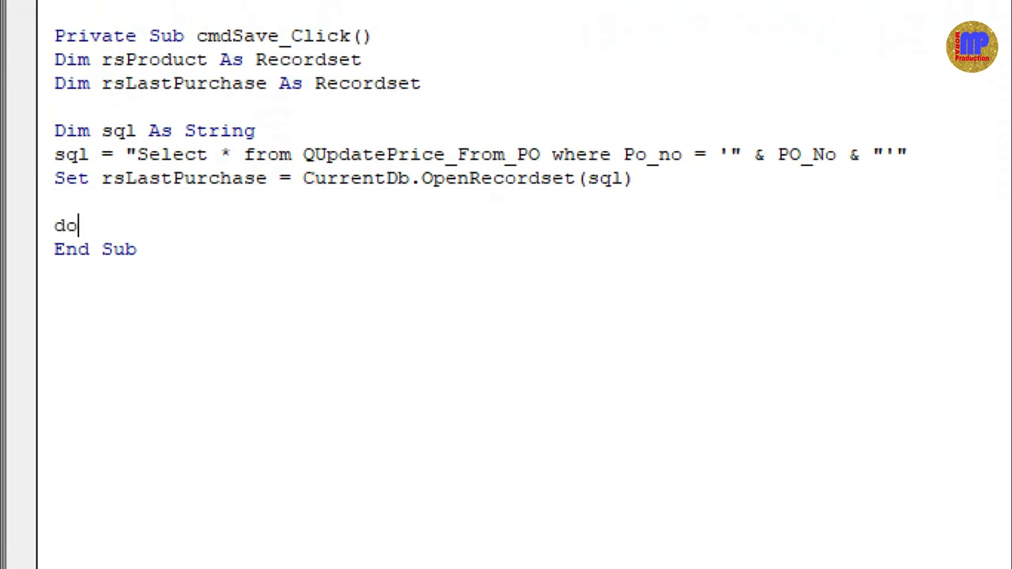
text(while )
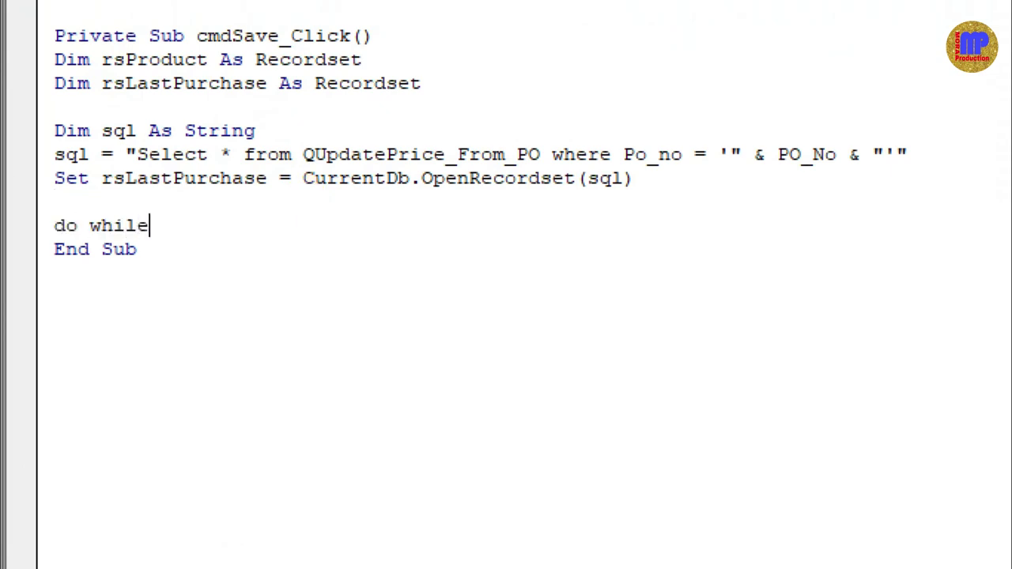
text(rslast)
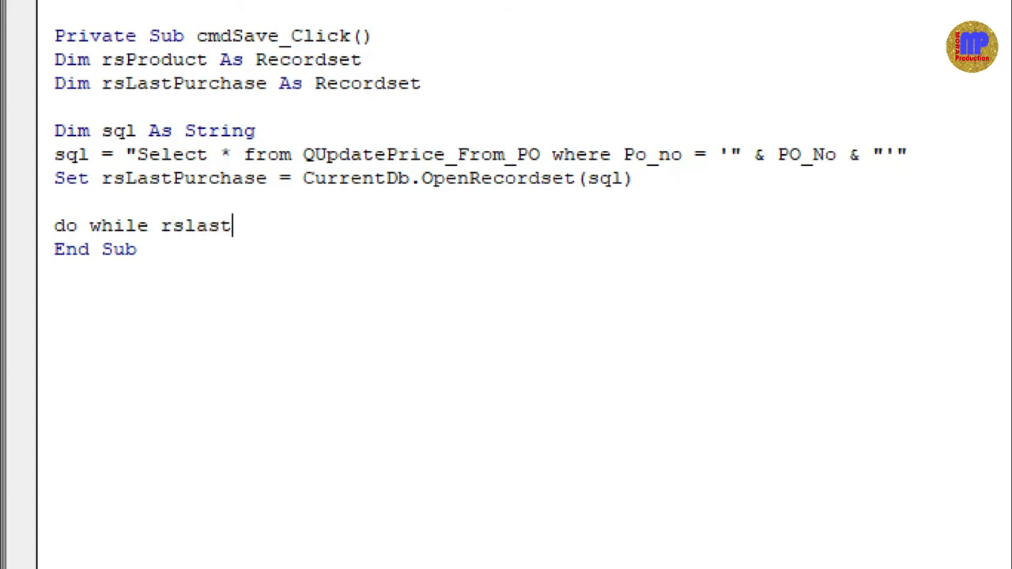
key(ctrl+space)
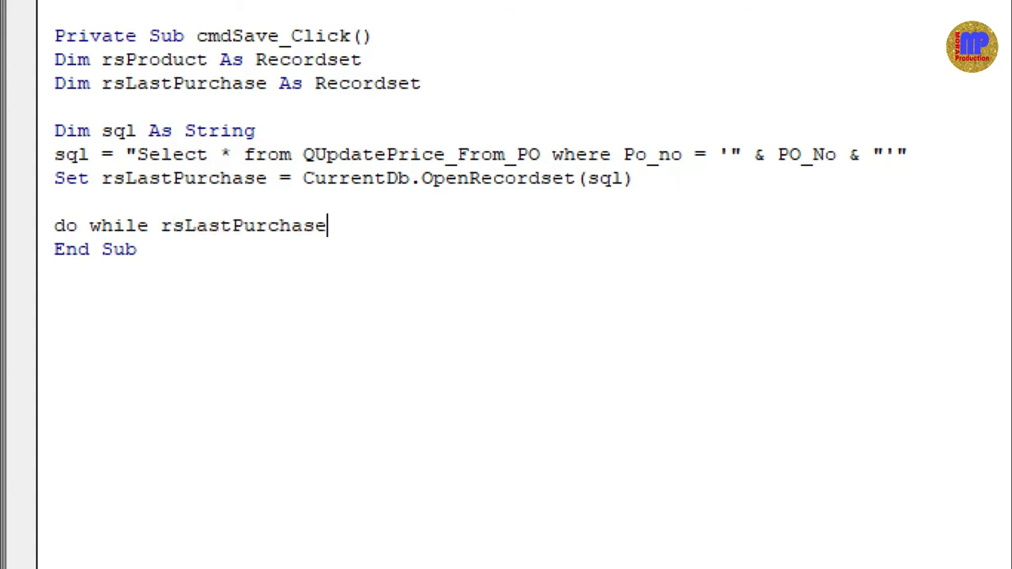
text(.)
key(BackSpace)
text(not eof())
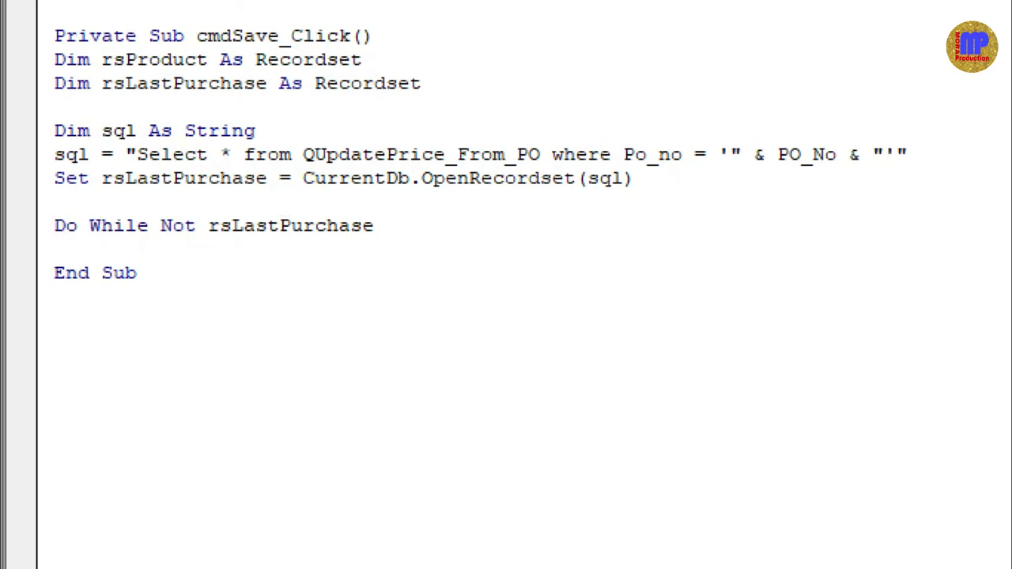
key(Return)
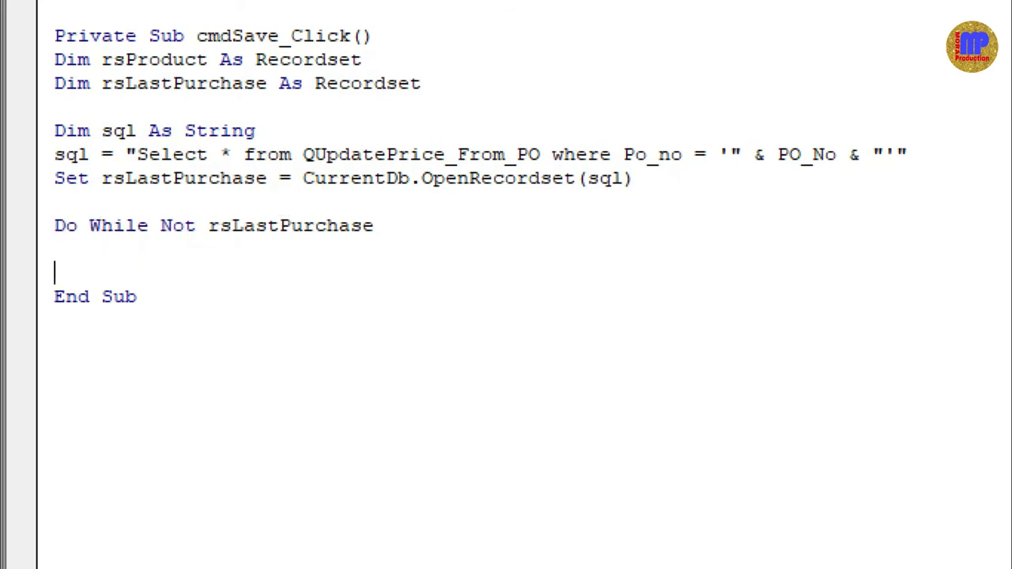
Add .EOF to the loop condition, close the block with Loop, and indent the line inside it
click(56, 226)
text(.eo)
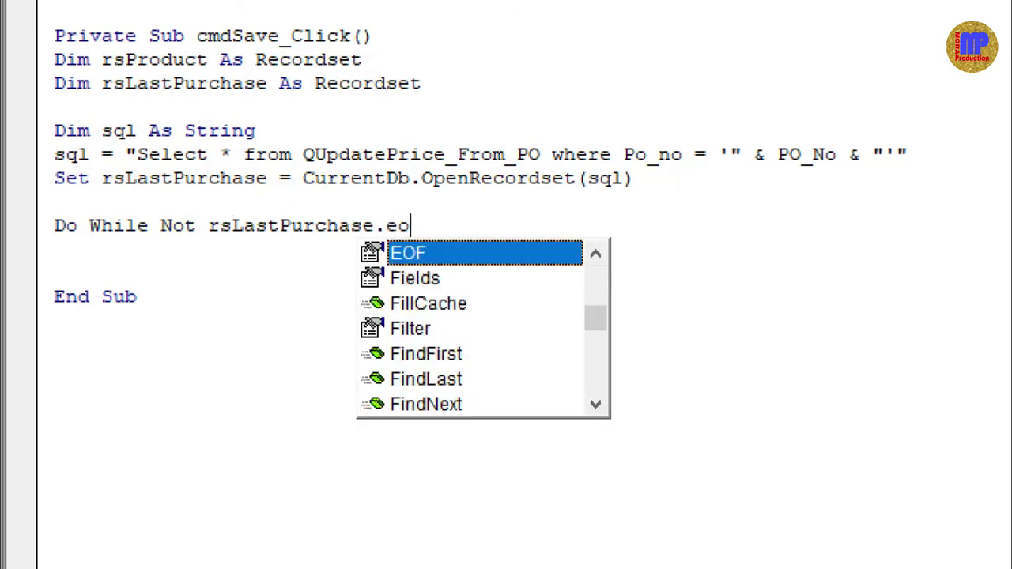
key(Tab)
key(Return)
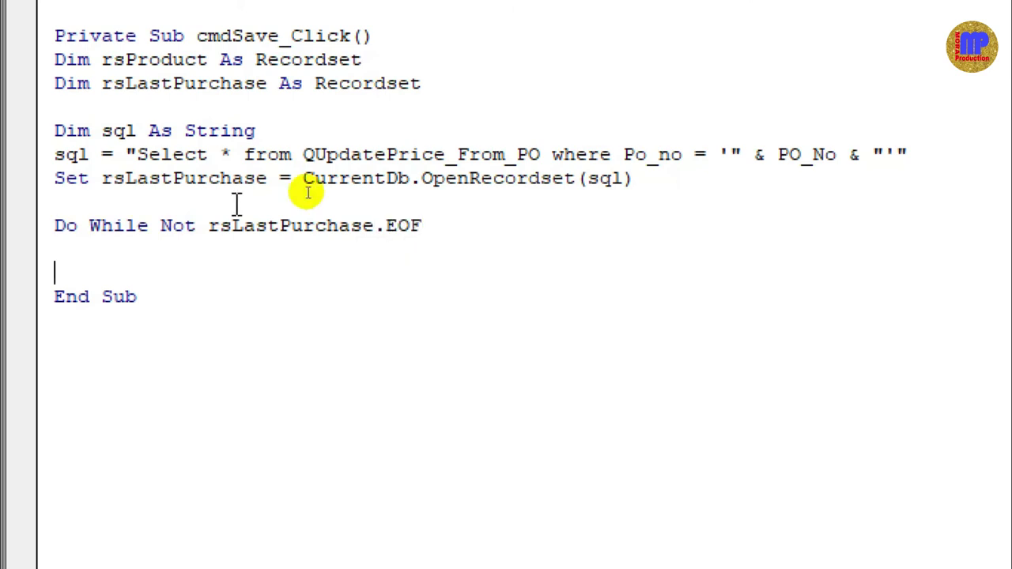
text(loop)
key(Up)
key(Tab)
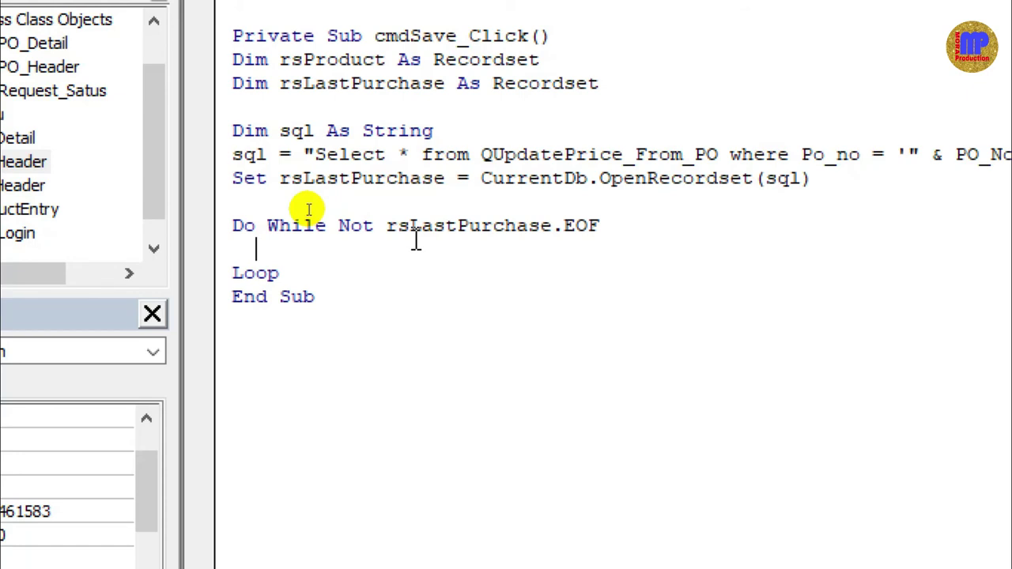
Insert rsLastPurchase.MoveNext just above Loop, keeping an empty line before it in the loop body
key(Return)
text(rslas)
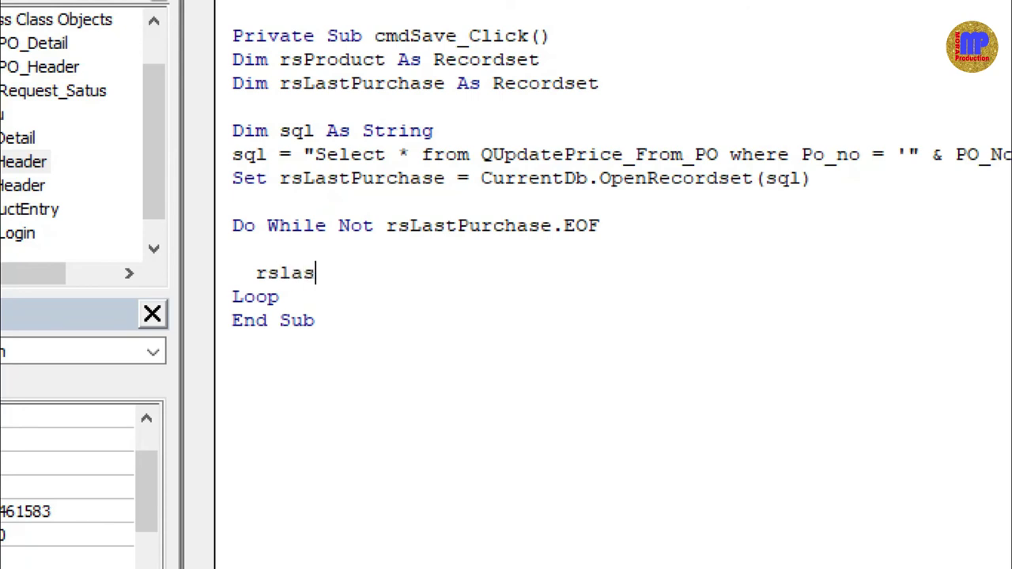
key(ctrl+space)
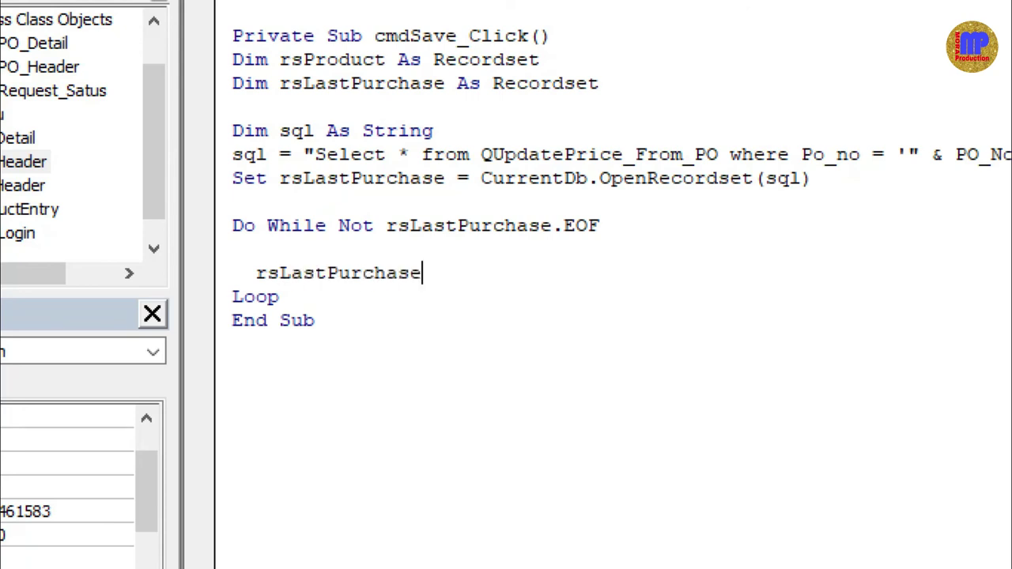
text(.mo)
key(Down)
key(Down)
key(Down)
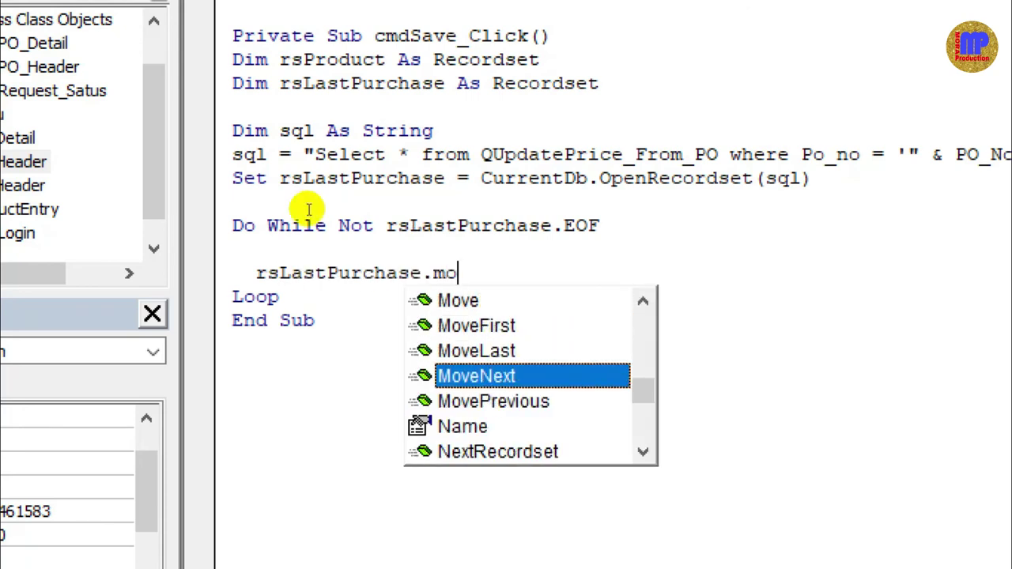
key(Tab)
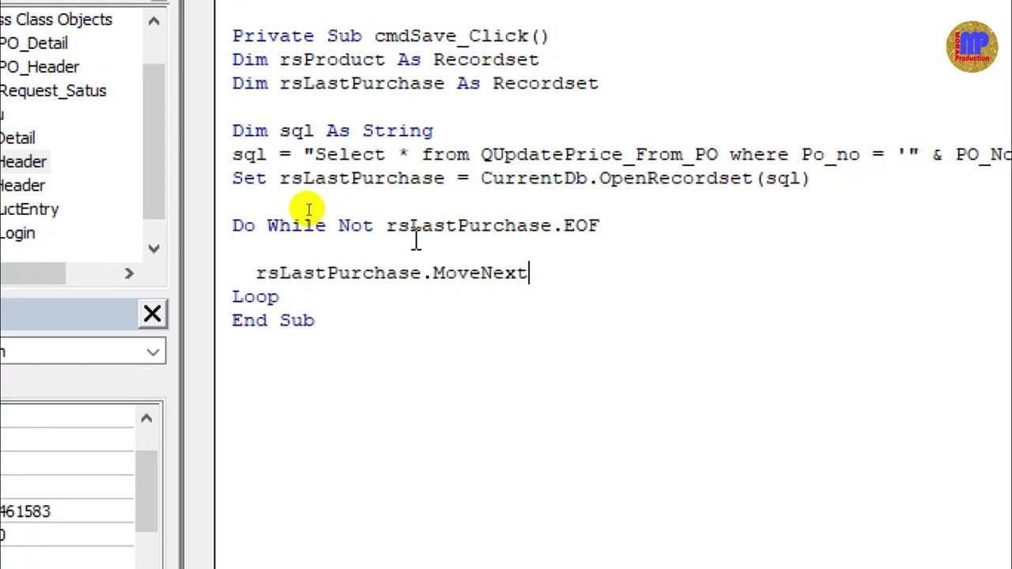
On the empty line in the loop body, begin the assignment sql = "Update Product set
key(Up)
text(sq)
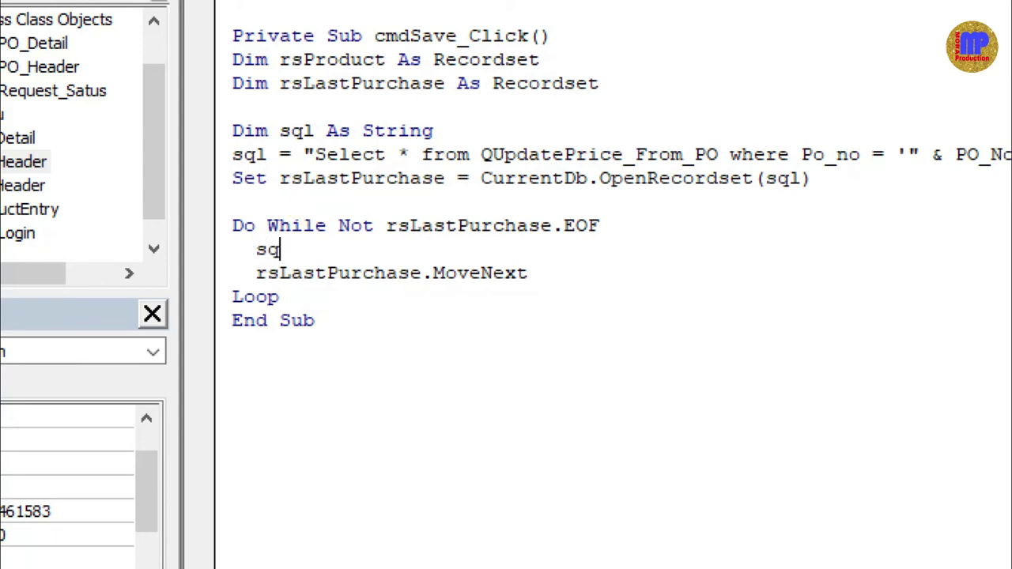
text(l = "Update )
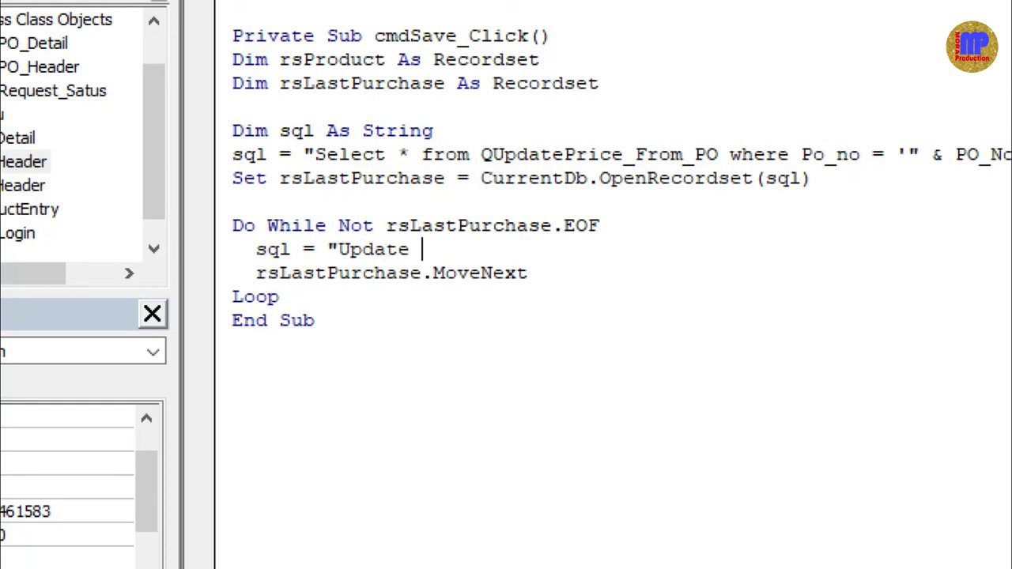
text(Product set)
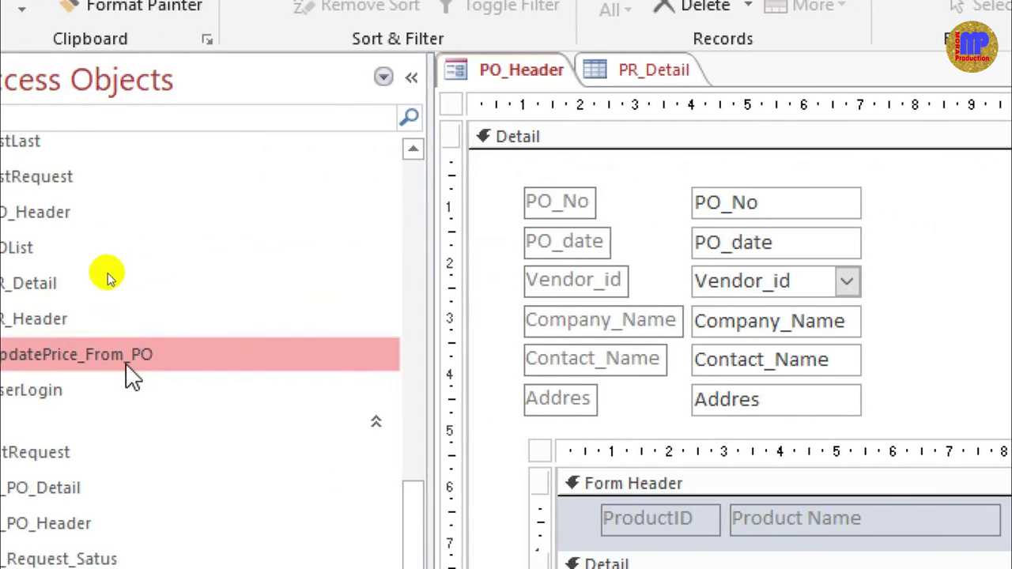
Open the Product table in Access to check its field names, and return to the Visual Basic editor
scroll(49, 293, up, 3)
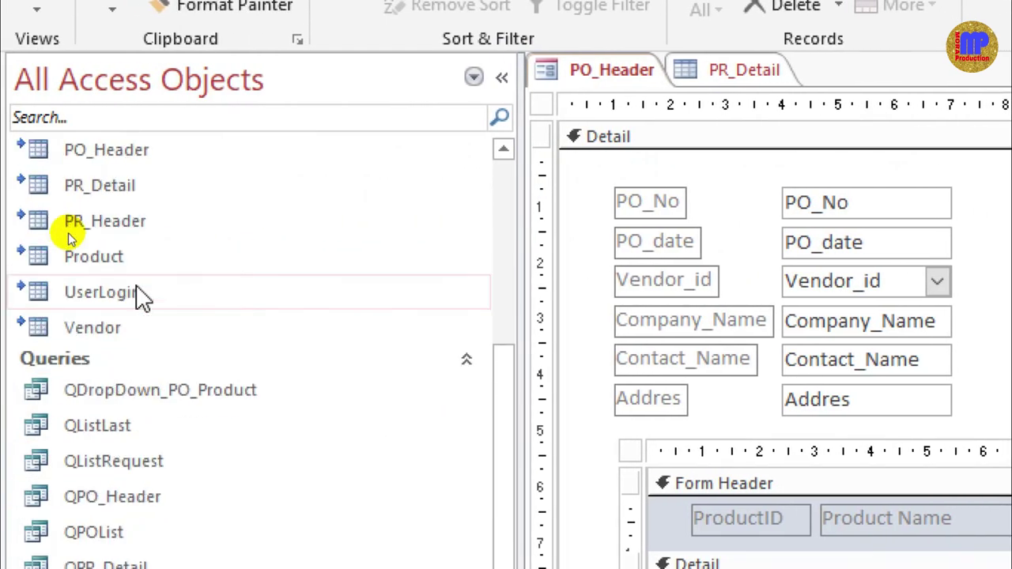
scroll(141, 296, up, 1)
click(133, 332)
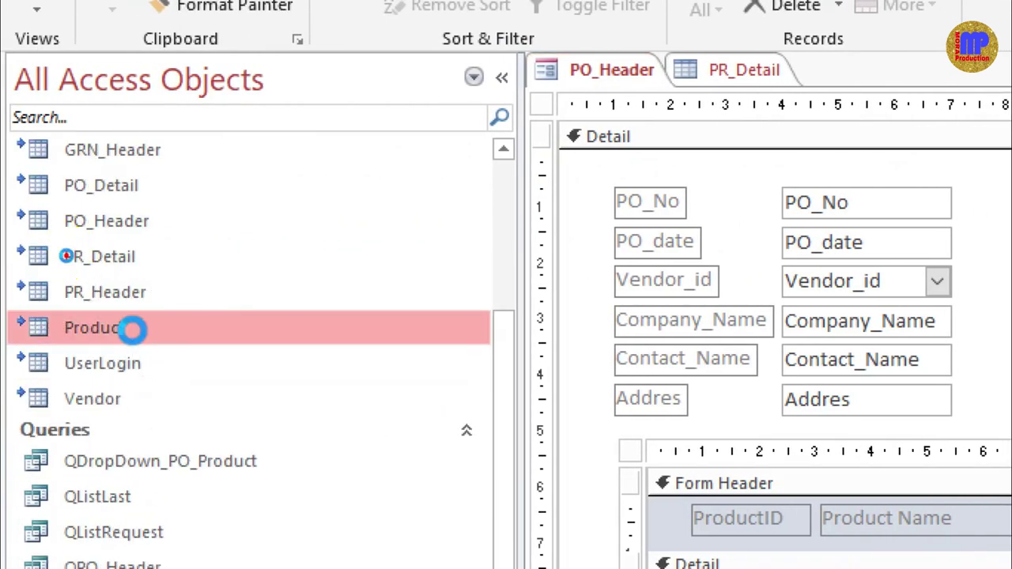
double_click(133, 331)
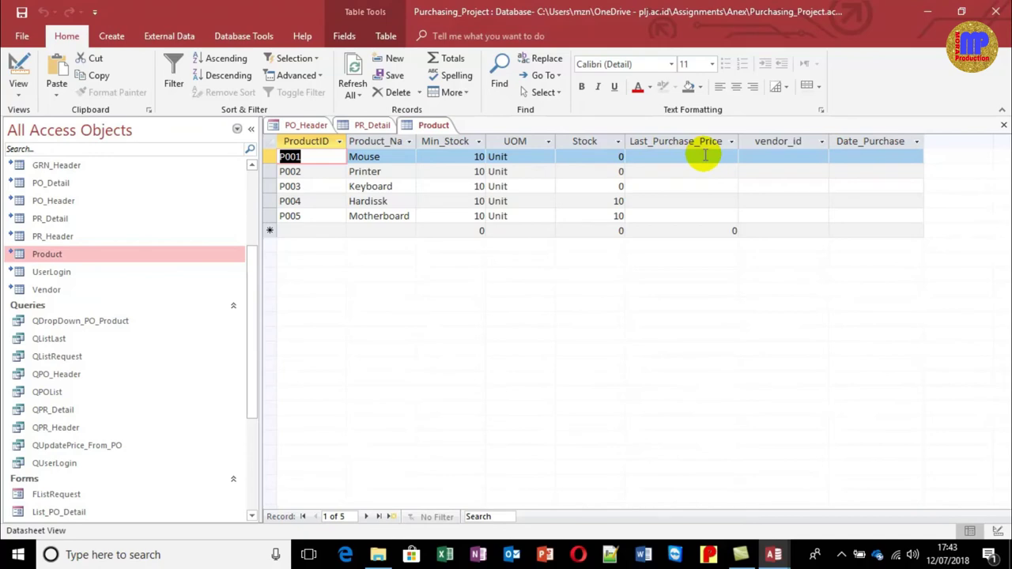
key(ctrl+w)
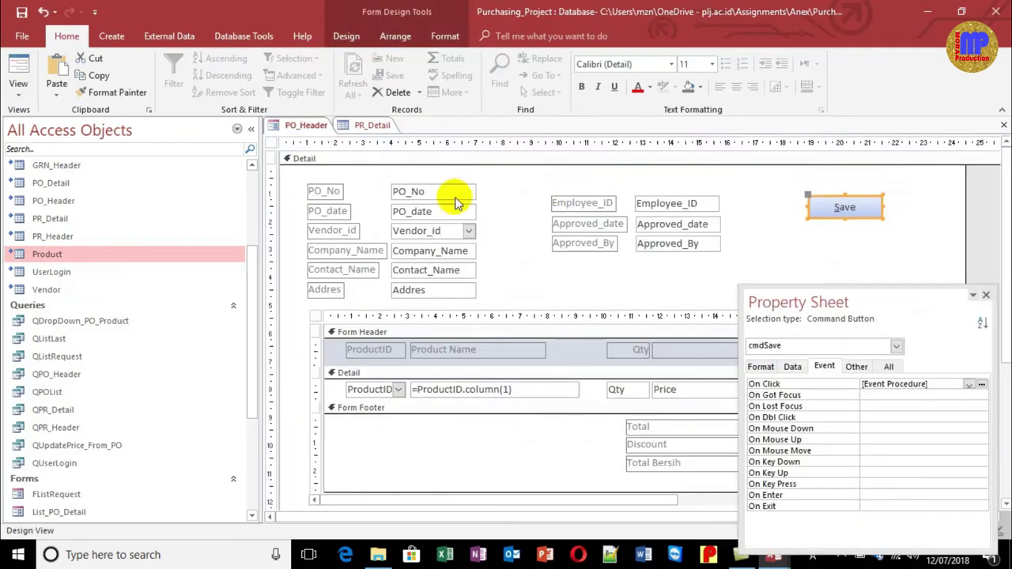
click(132, 254)
key(alt+F11)
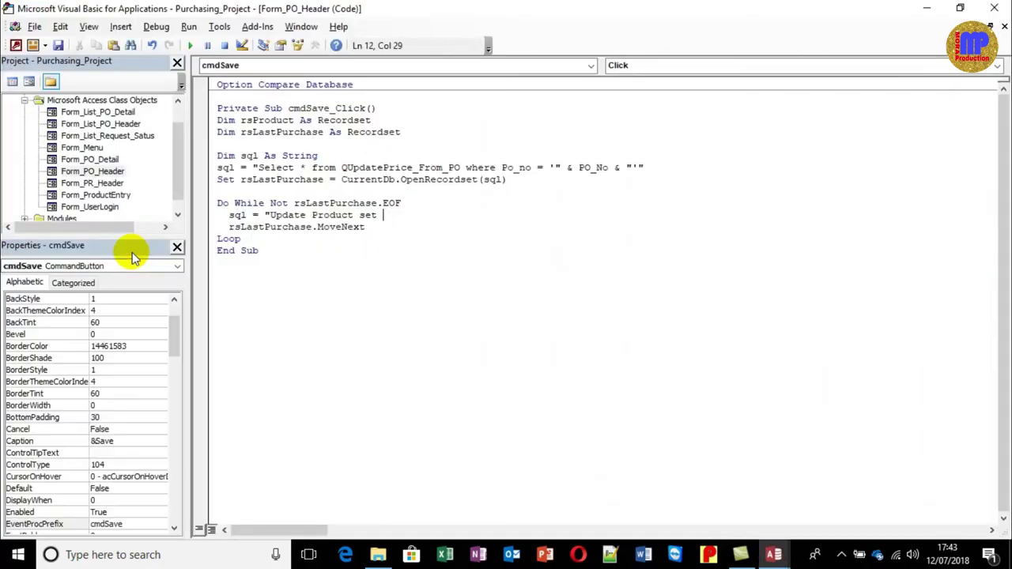
Add the fields Last_purchase_price and vendor_id to the Update statement, each followed by a comma
text(Las)
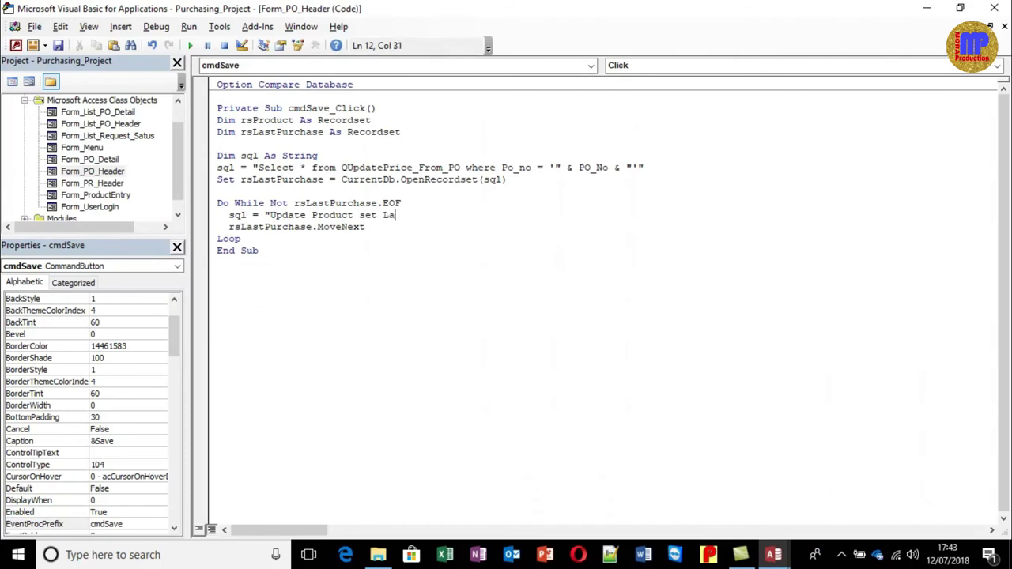
text(_purchase_price,)
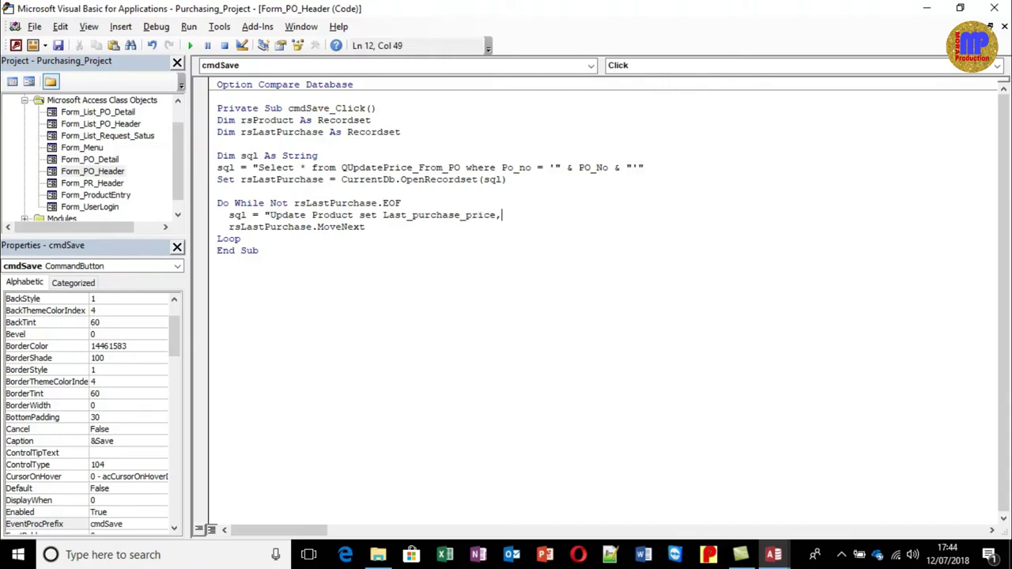
key(alt+F11)
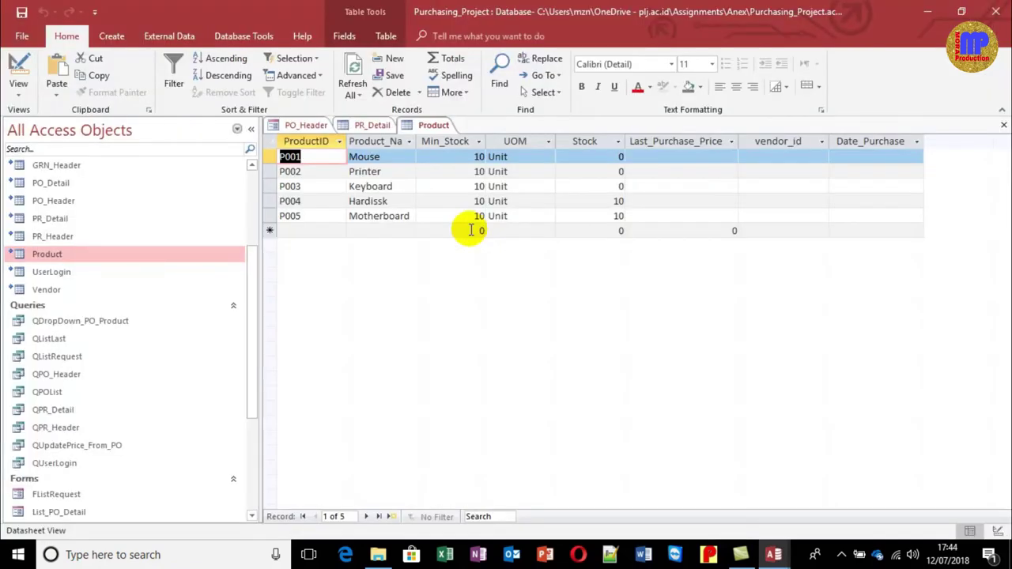
key(alt+F11)
text(,vndor_id)
key(alt+F11)
key(alt+F11)
key(Left)
key(Left)
key(Left)
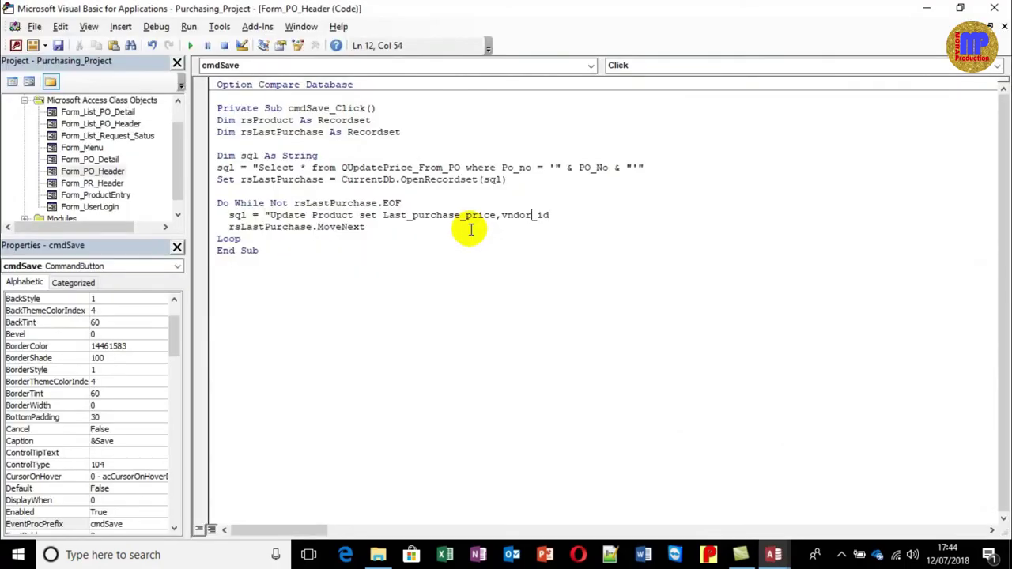
key(Left)
text(e)
key(End)
text(,)
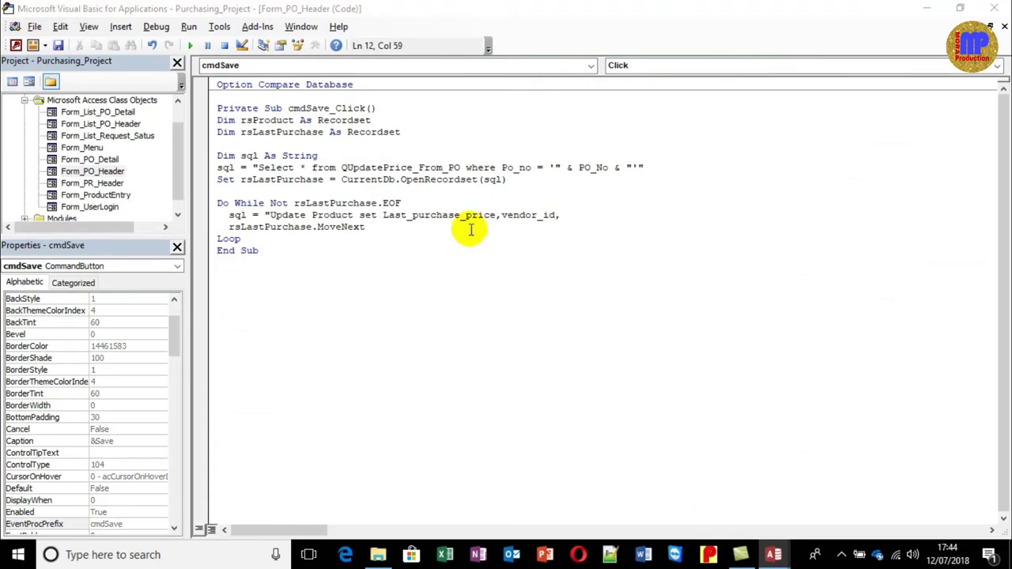
Check the date field's name in the Product table and append date_purchase to the Update statement
key(alt+F11)
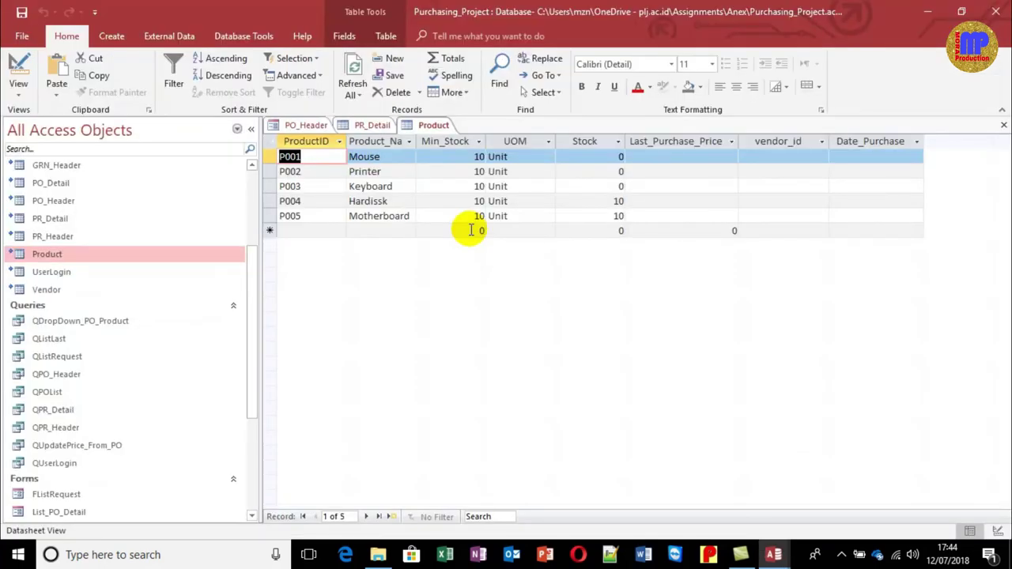
key(alt+F11)
text(date Product set Last)
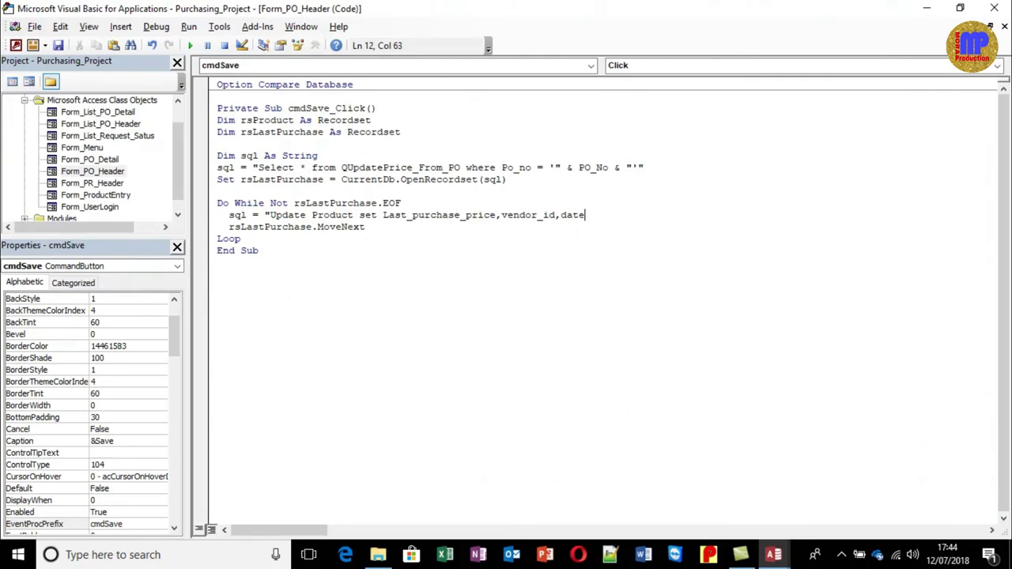
text(_purchase)
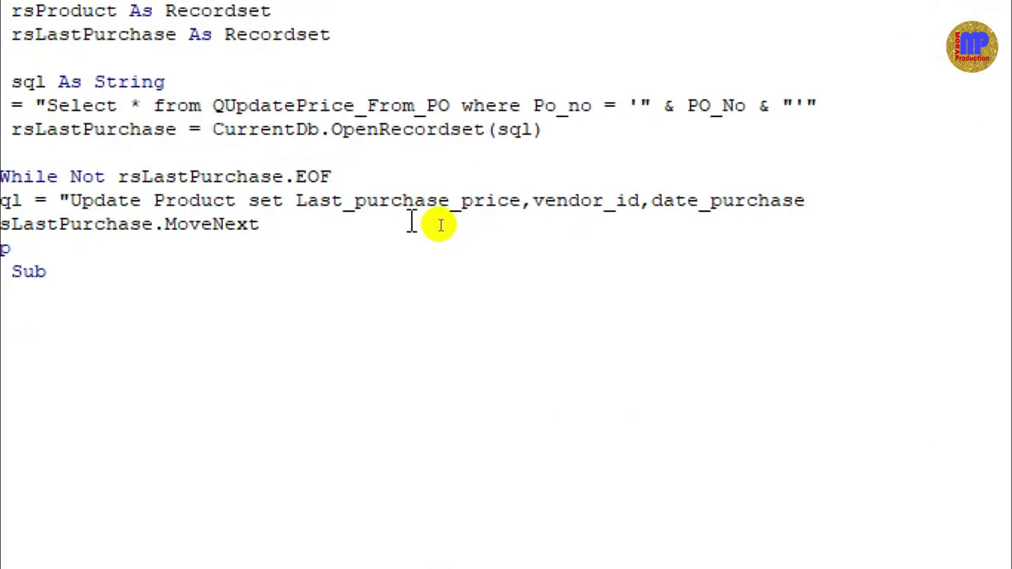
Insert =" & rsLastPurchase directly after Last_purchase_price in the Update statement, before the comma
key(Left)
key(Left)
key(Left)
key(Left)
key(Left)
key(Left)
key(Left)
key(Left)
key(Left)
key(Left)
key(Left)
key(Left)
key(Left)
key(Left)
key(Left)
key(Left)
key(Left)
key(Left)
key(Left)
key(Left)
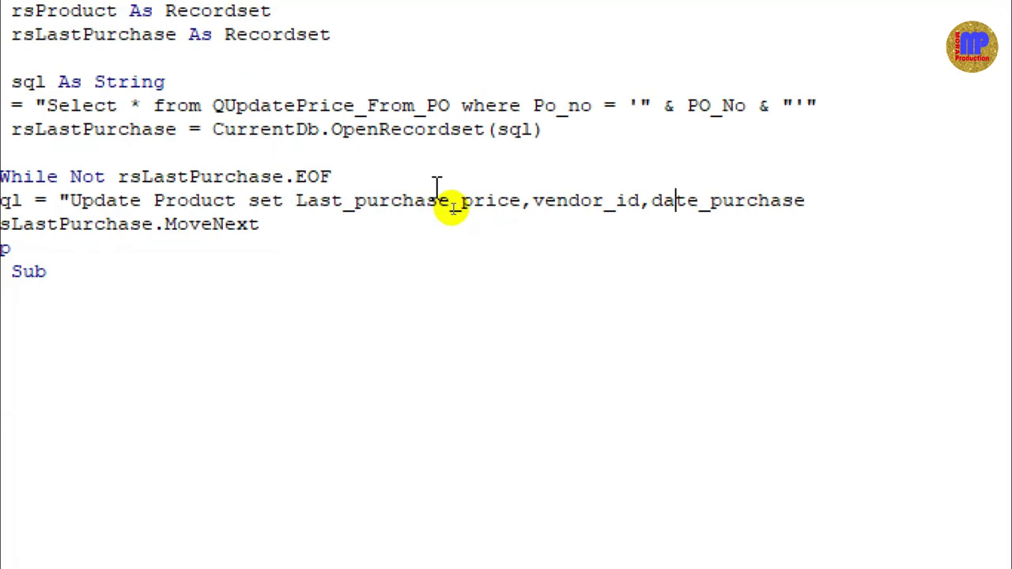
text(=)
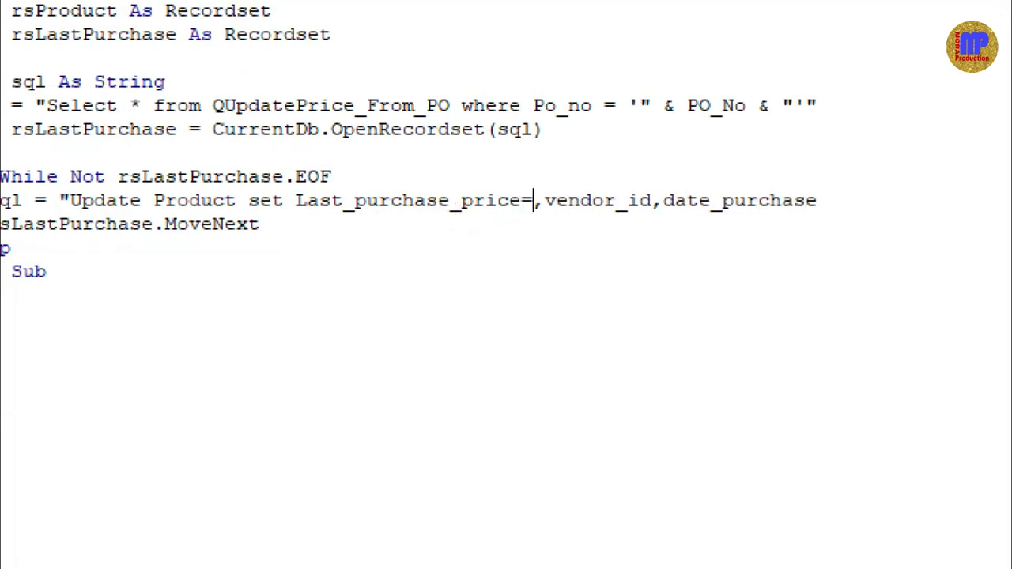
text(" & )
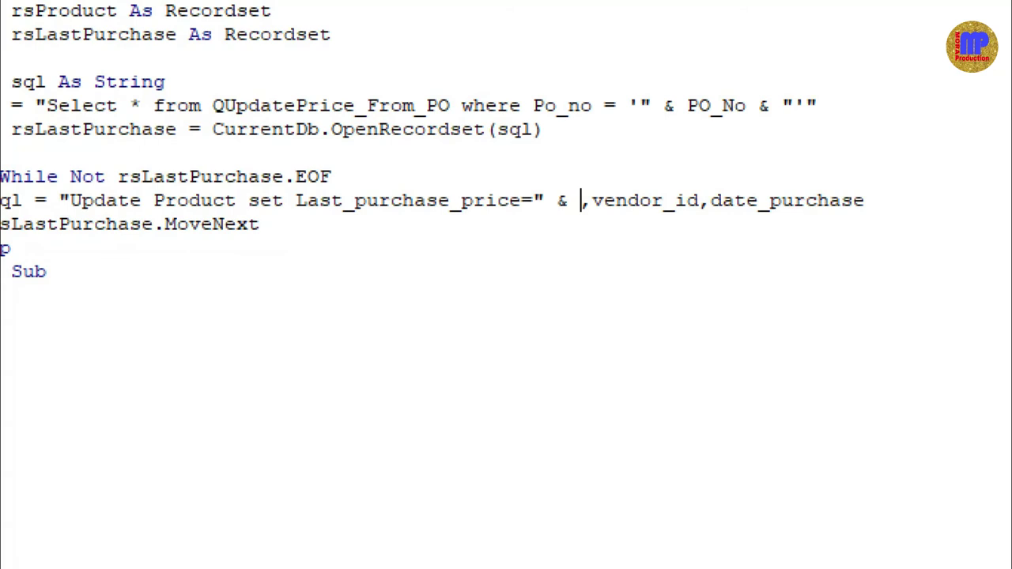
text(rslas)
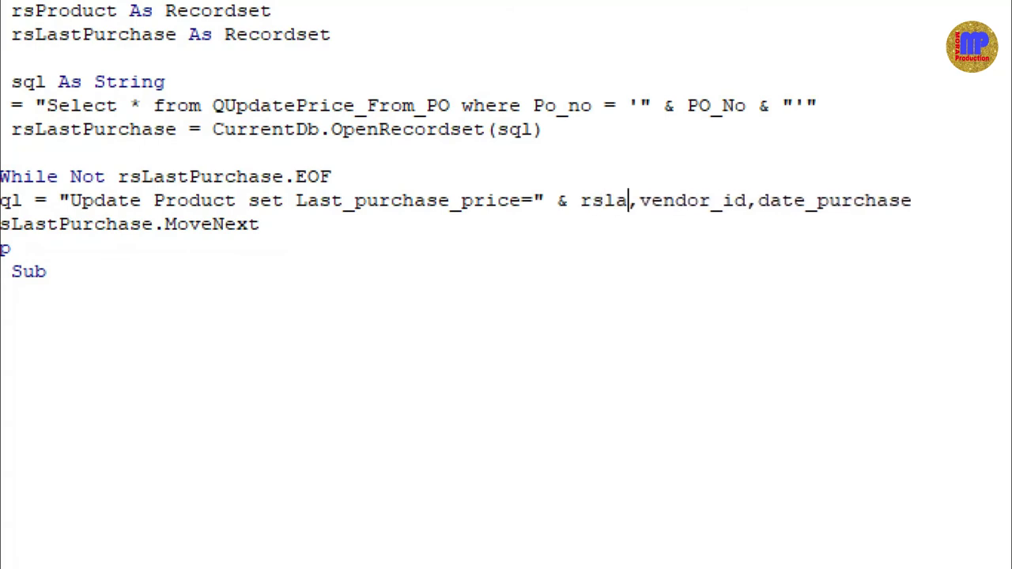
text(t)
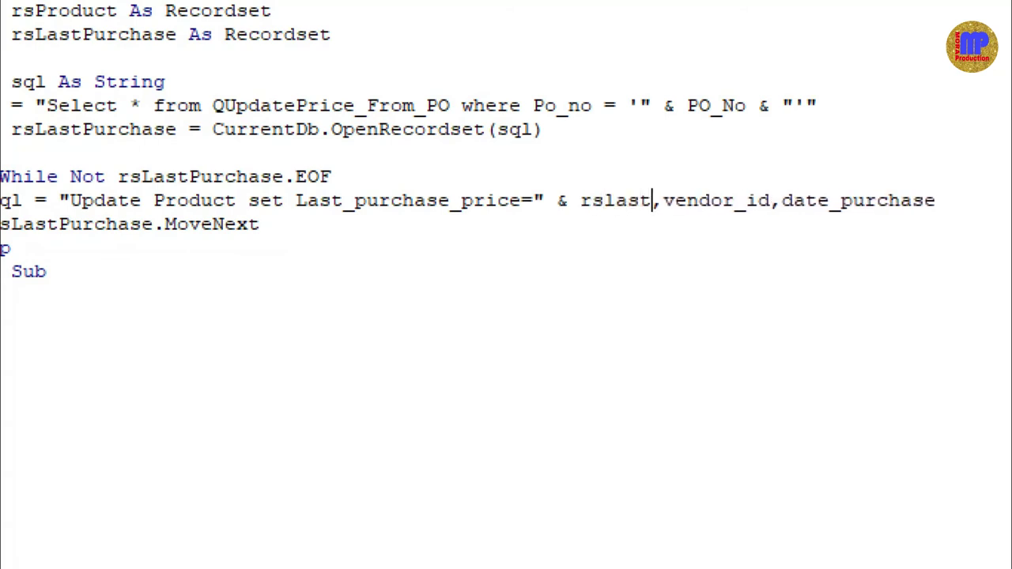
key(ctrl+space)
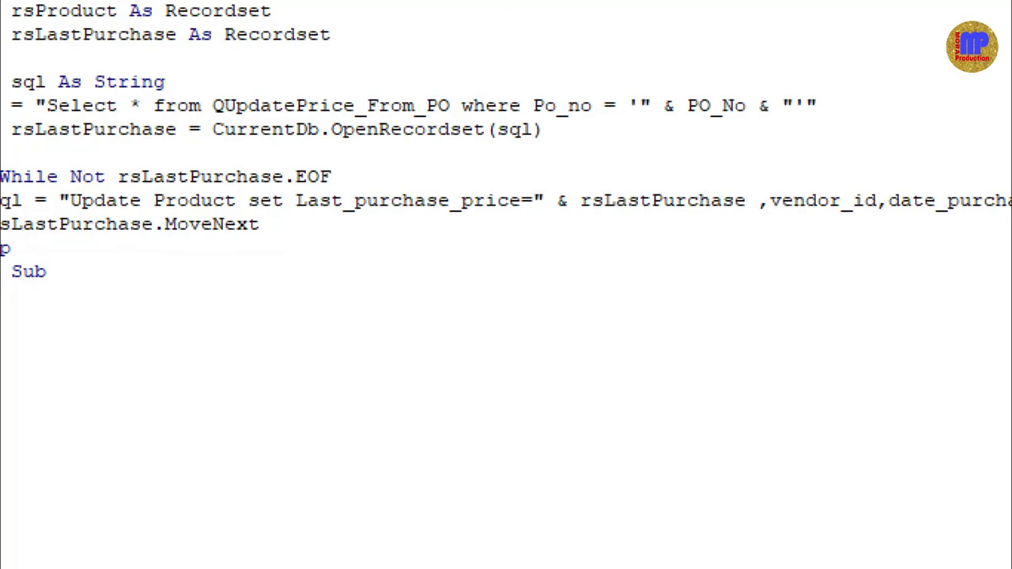
Open the QUpdatePrice_From_PO query to check its column order, and append the index (2) to rsLastPurchase in the Update statement
key(alt+Tab)
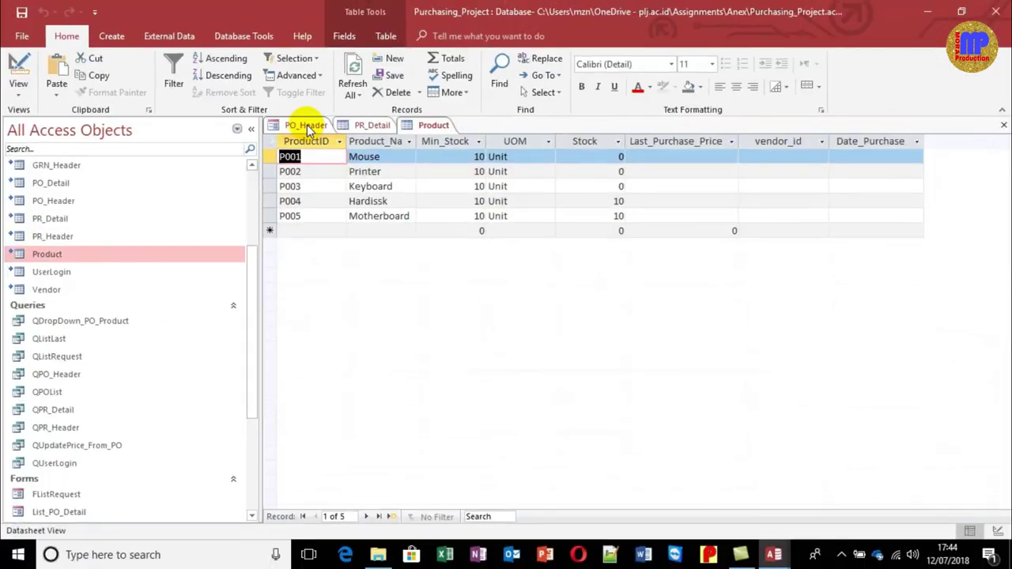
double_click(86, 447)
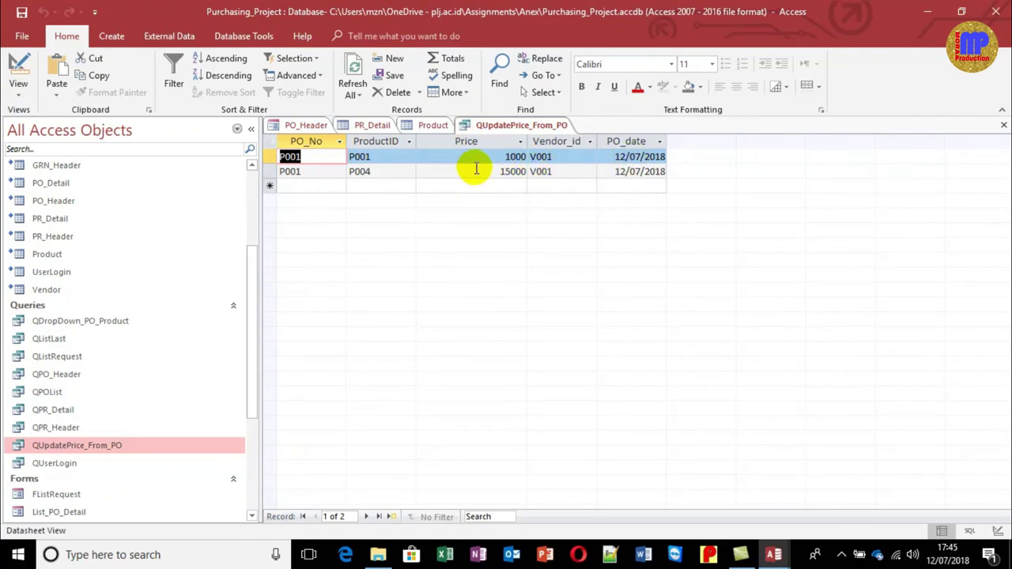
key(alt+Tab)
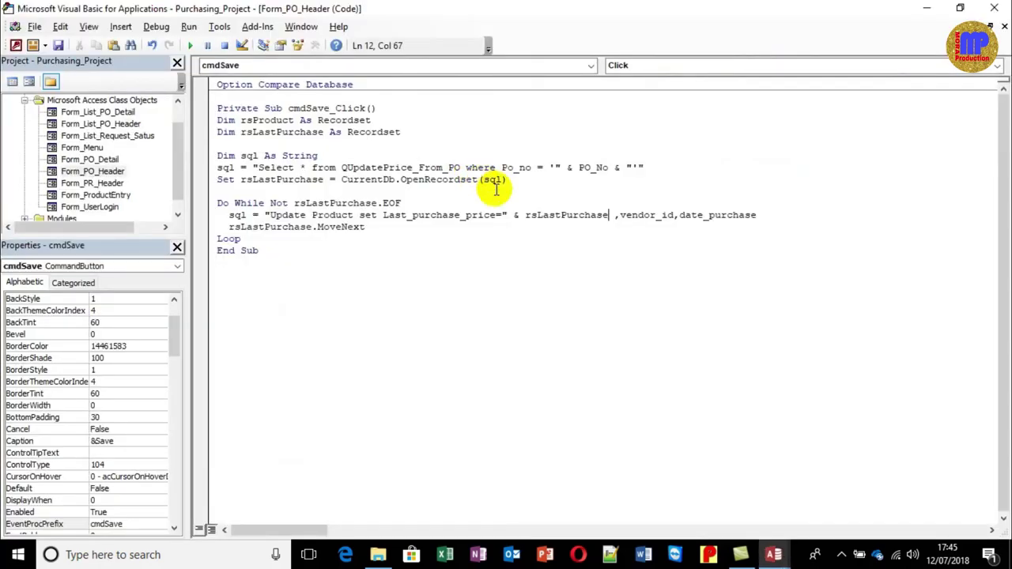
key(alt+Tab)
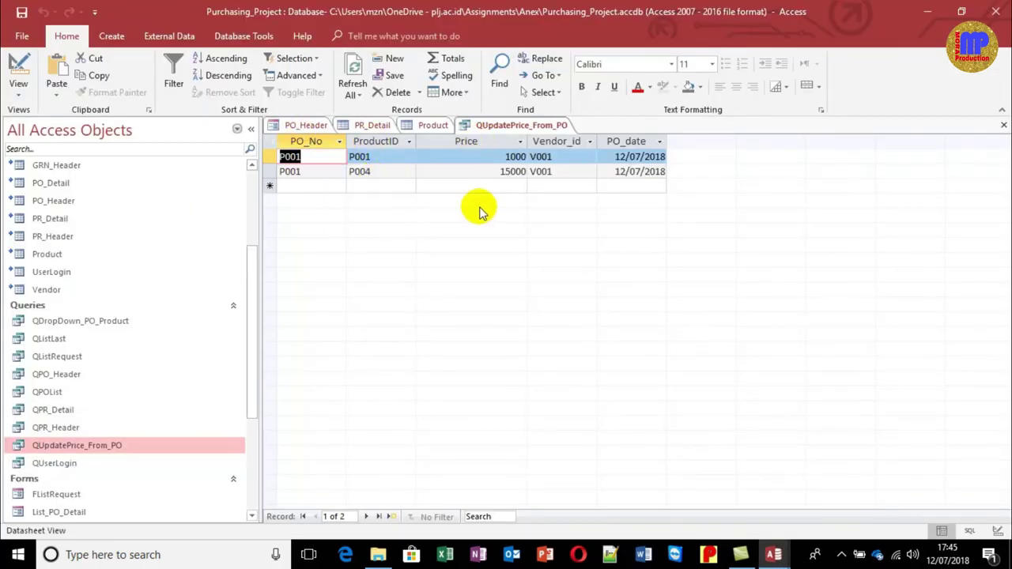
key(alt+Tab)
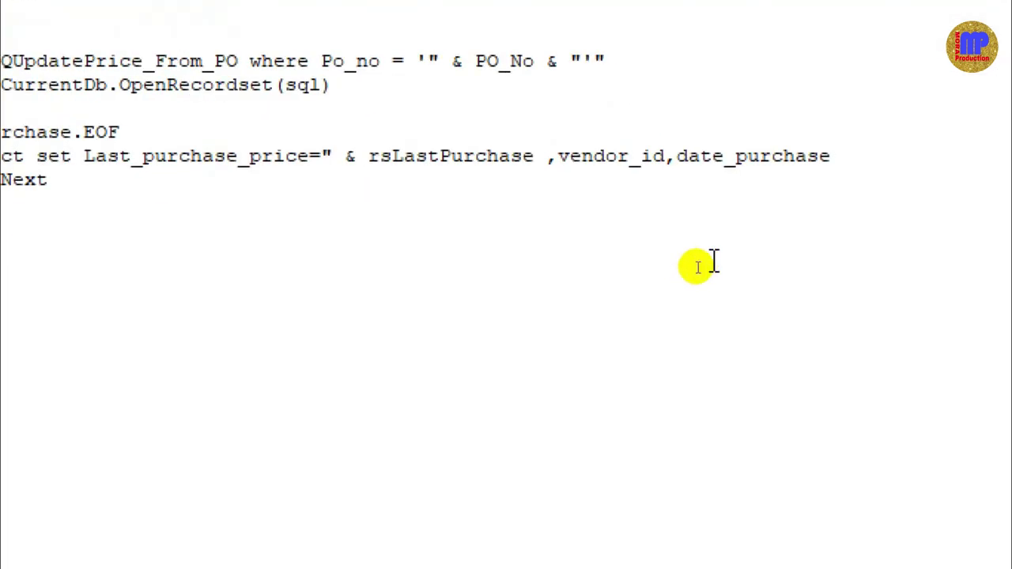
text((2))
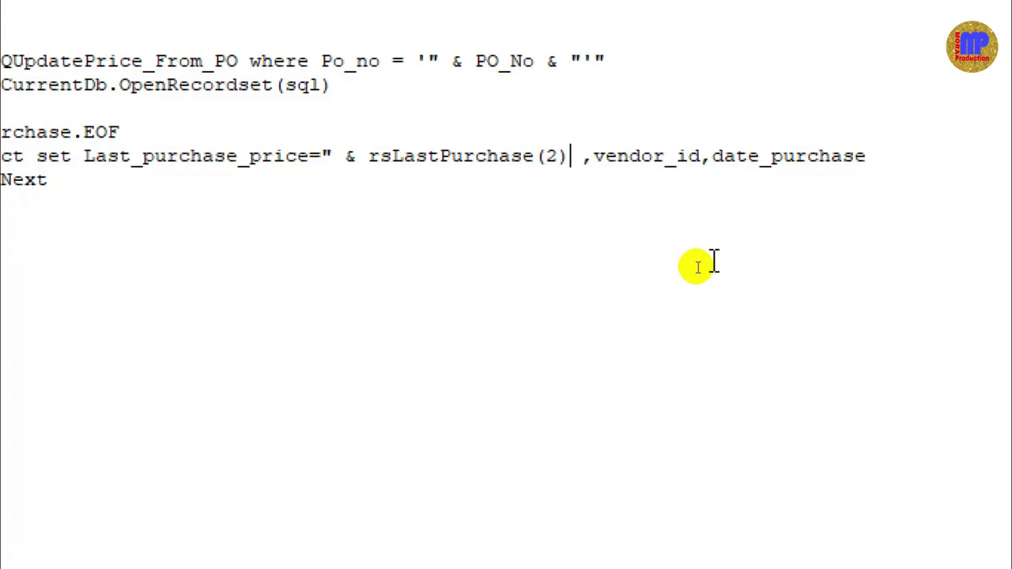
Check the price column's name in QUpdatePrice_From_PO and replace the index 2 of rsLastPurchase with "Price"
key(alt+F11)
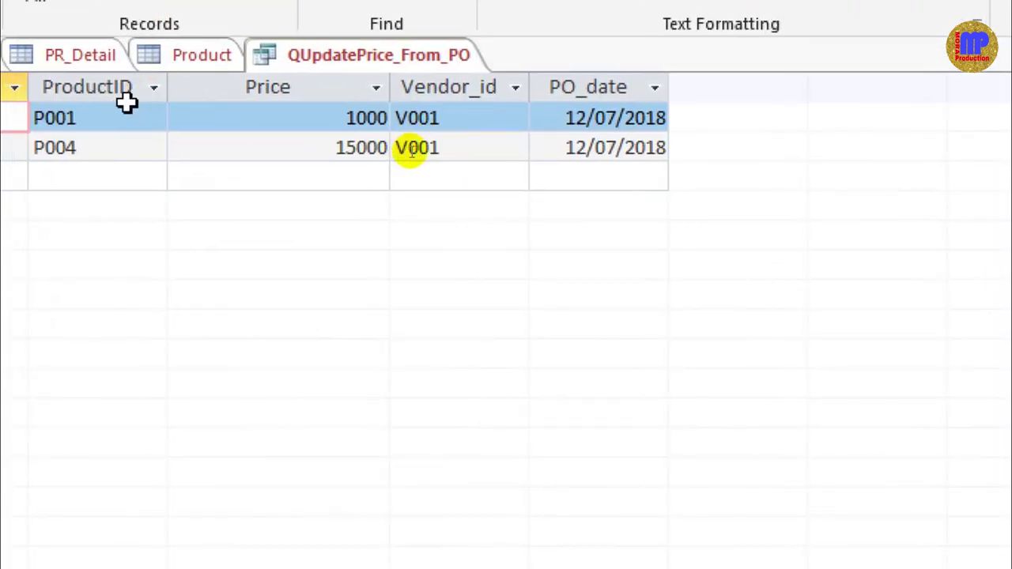
key(alt+F11)
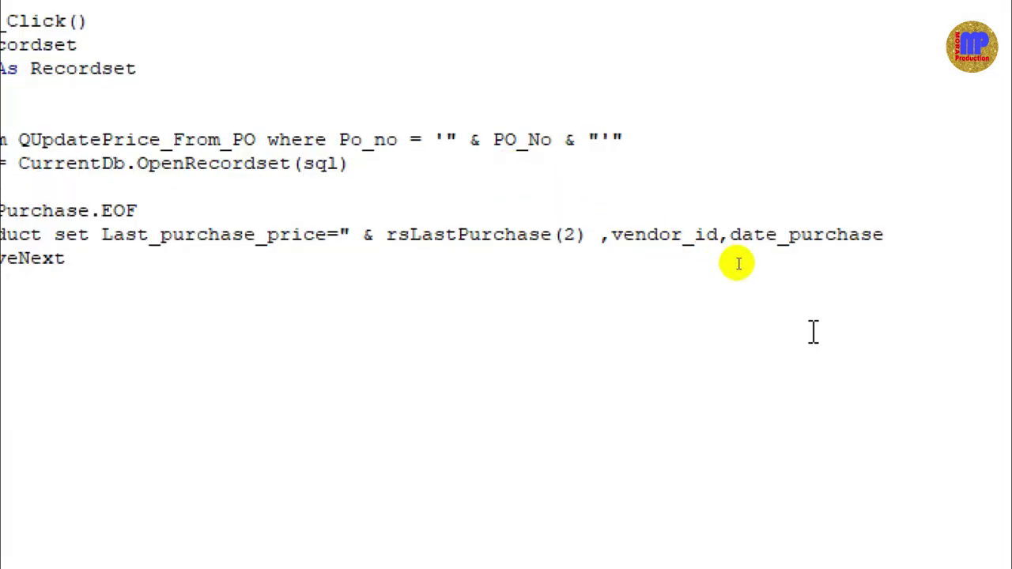
key(shift+Left)
text("Price")
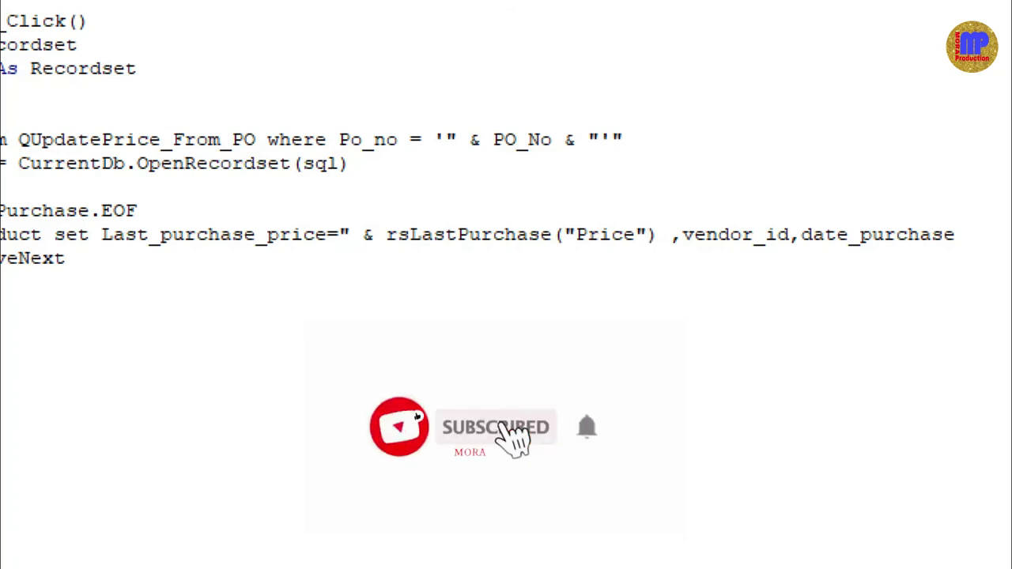
key(Right)
key(Right)
key(Right)
key(Right)
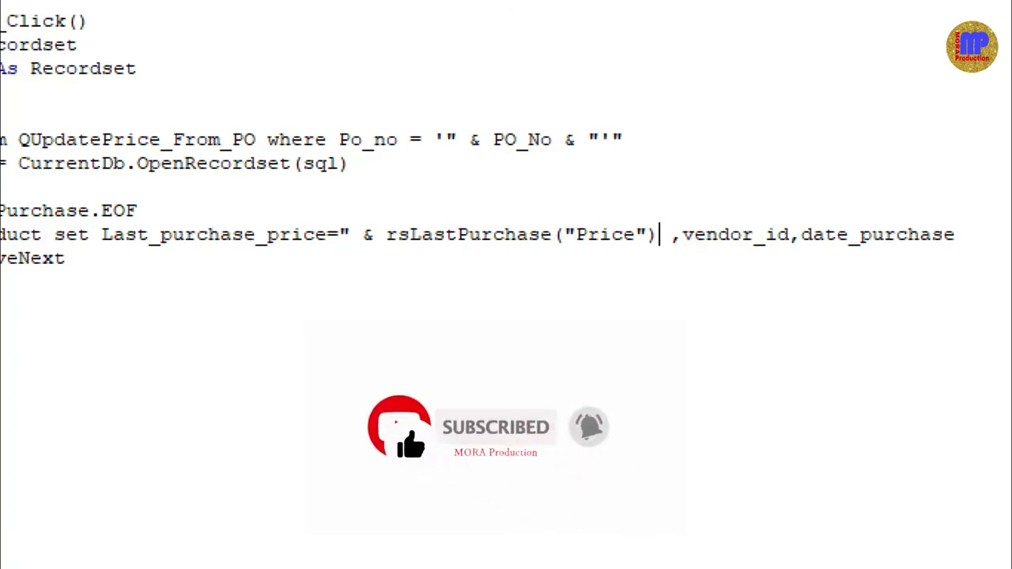
key(Right)
key(Right)
key(Right)
key(Right)
key(Right)
key(Left)
key(Left)
key(Left)
key(Left)
key(Left)
key(Left)
key(Left)
key(Left)
key(Left)
key(Left)
key(Left)
key(Left)
key(Left)
key(Right)
key(Right)
key(Right)
key(Left)
key(Left)
key(Left)
key(Left)
key(Left)
key(Left)
key(Left)
key(Left)
key(Left)
key(Left)
key(Left)
key(Left)
key(Left)
key(Left)
key(Left)
key(Left)
key(Left)
key(Left)
key(Left)
key(Left)
key(Right)
key(Right)
key(Right)
key(Right)
key(Right)
key(Right)
key(Right)
key(Right)
key(Right)
key(Right)
key(Right)
key(Right)
key(Right)
key(Right)
key(Right)
key(Left)
key(Left)
key(Left)
key(Left)
key(Left)
key(Left)
key(Left)
key(Left)
key(Left)
key(Left)
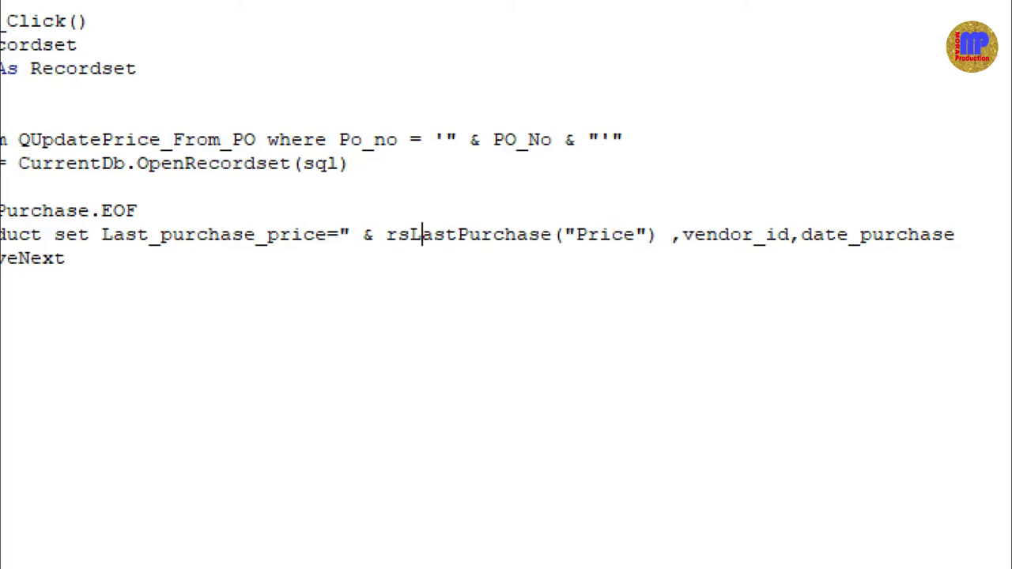
key(ctrl+shift+Right)
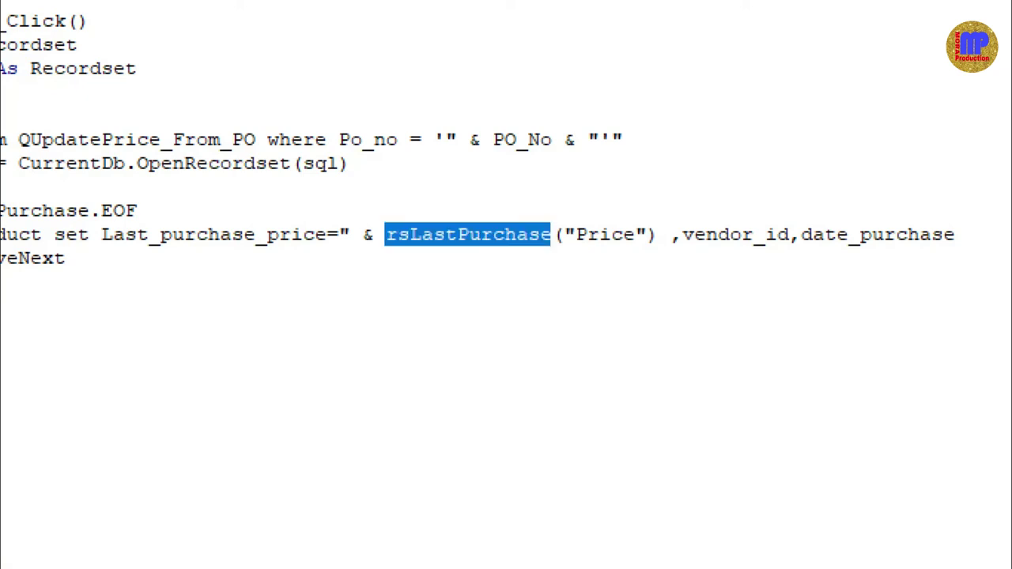
key(Right)
key(Right)
key(Right)
key(Right)
key(Right)
key(Right)
key(Right)
key(Right)
key(Right)
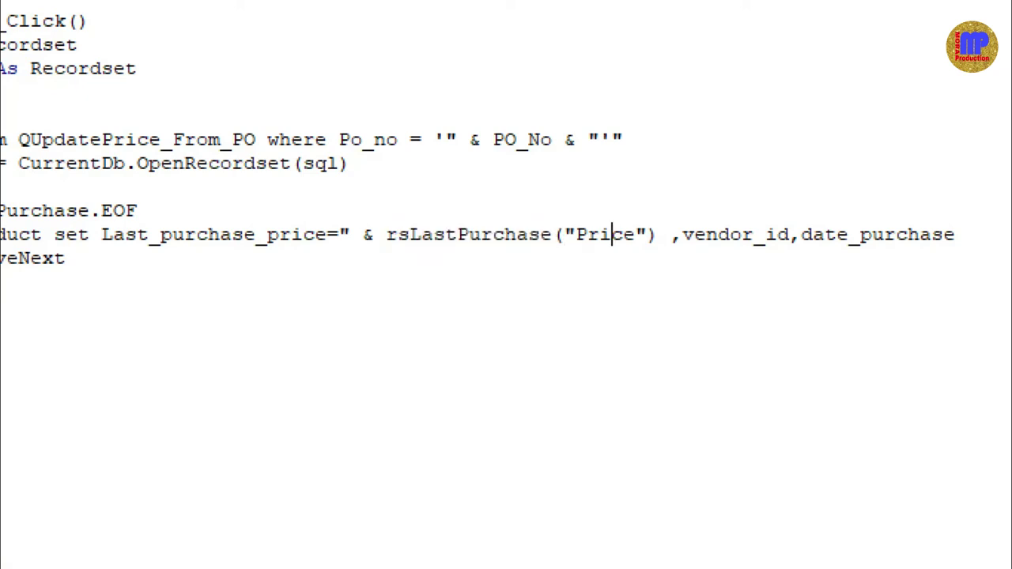
Insert & " after rsLastPurchase("Price") in the Update statement so the SQL string continues directly with ,vendor_id
key(Right)
text(& )
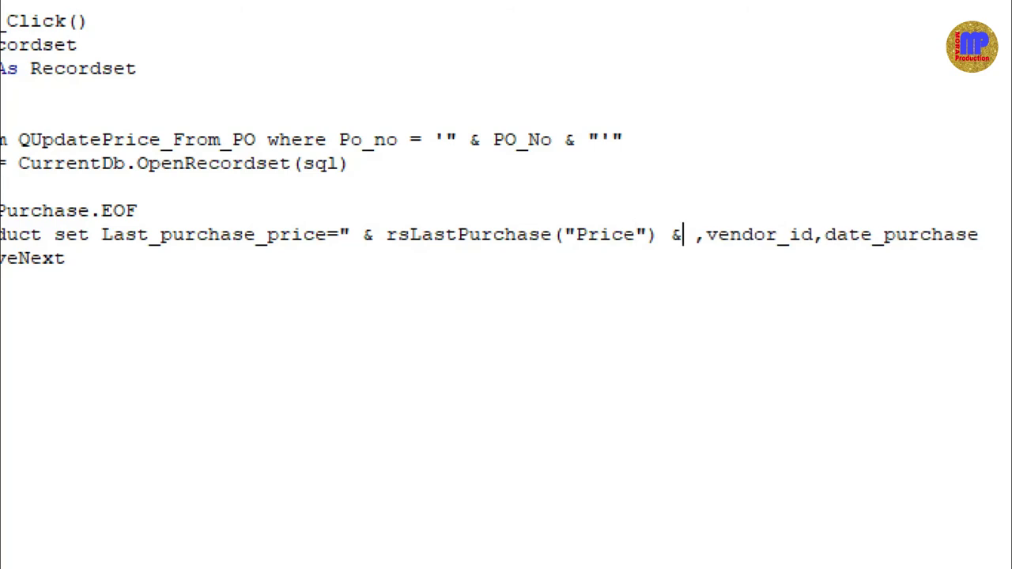
text(")
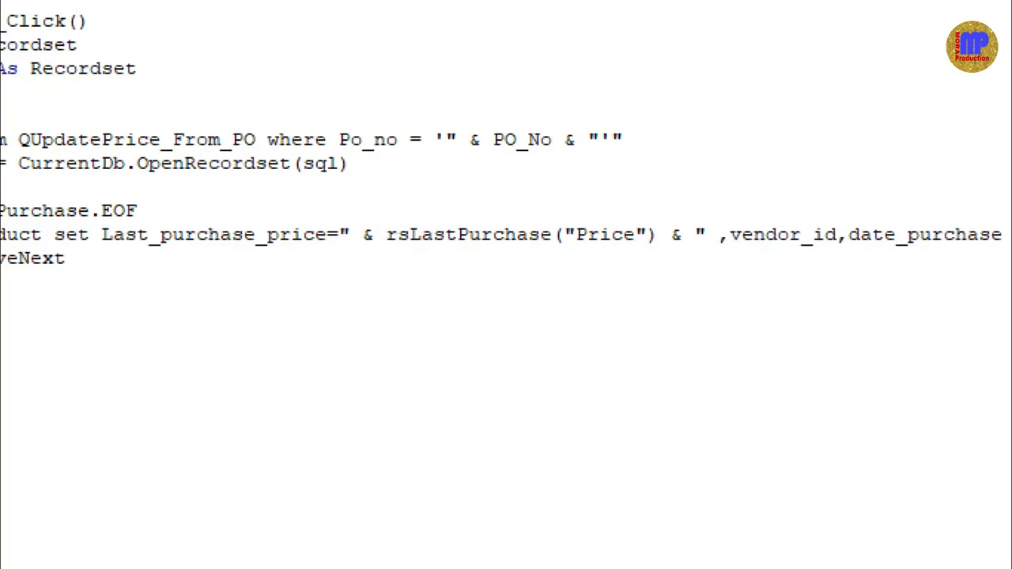
key(Delete)
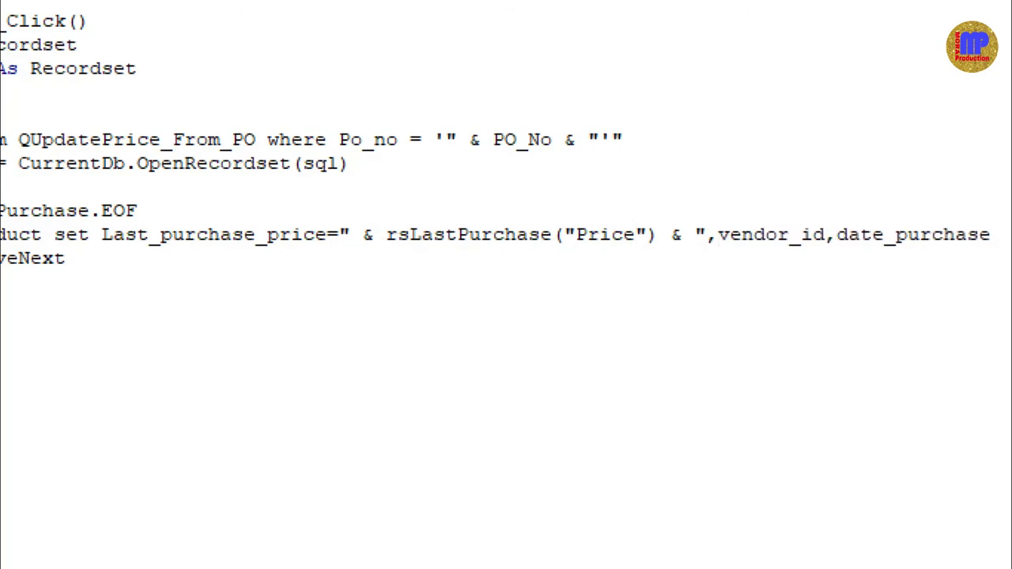
Assign the vendor in the Update statement by adding = " & rsLastPurchase("vendor_id") after vendor_id
key(Right)
key(Right)
key(Right)
key(Right)
key(Right)
key(Right)
key(Right)
key(Right)
key(Right)
text(= " )
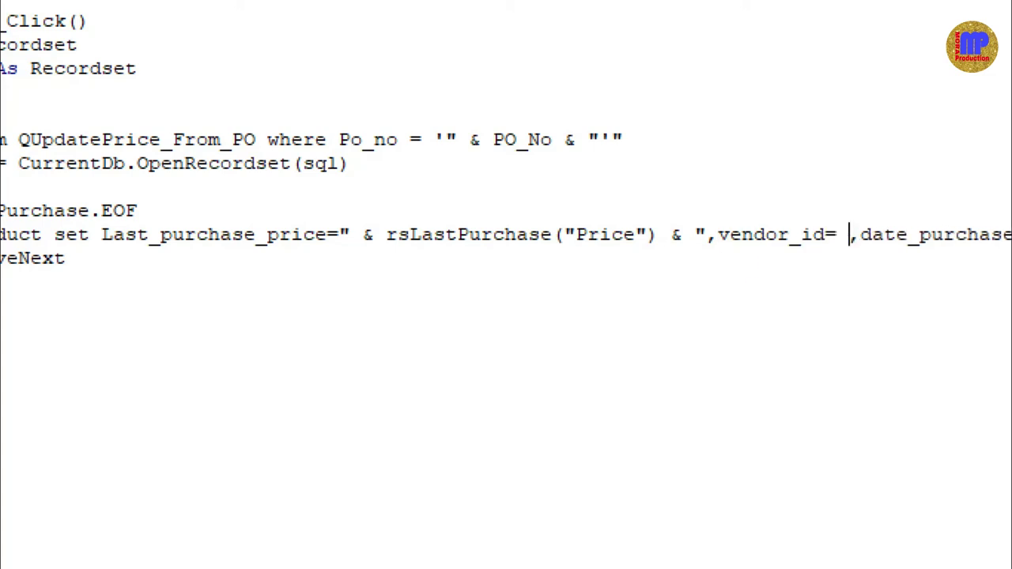
text(&)
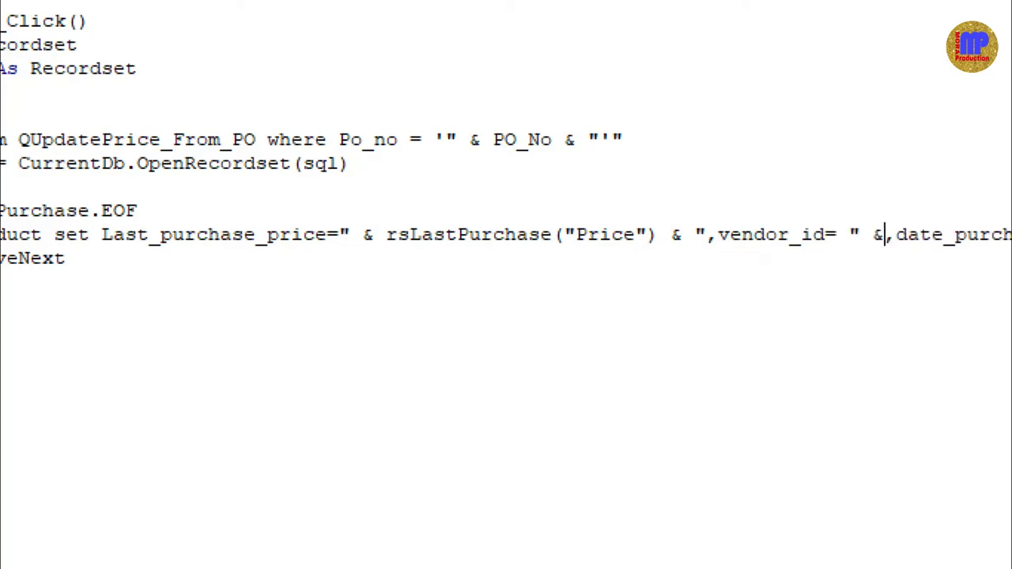
key(ctrl+v)
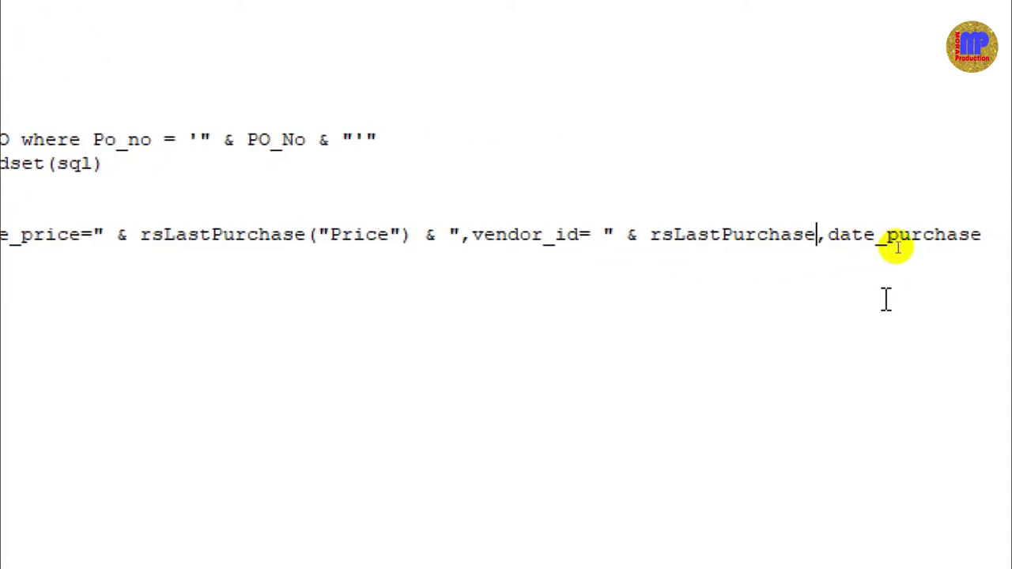
text(()
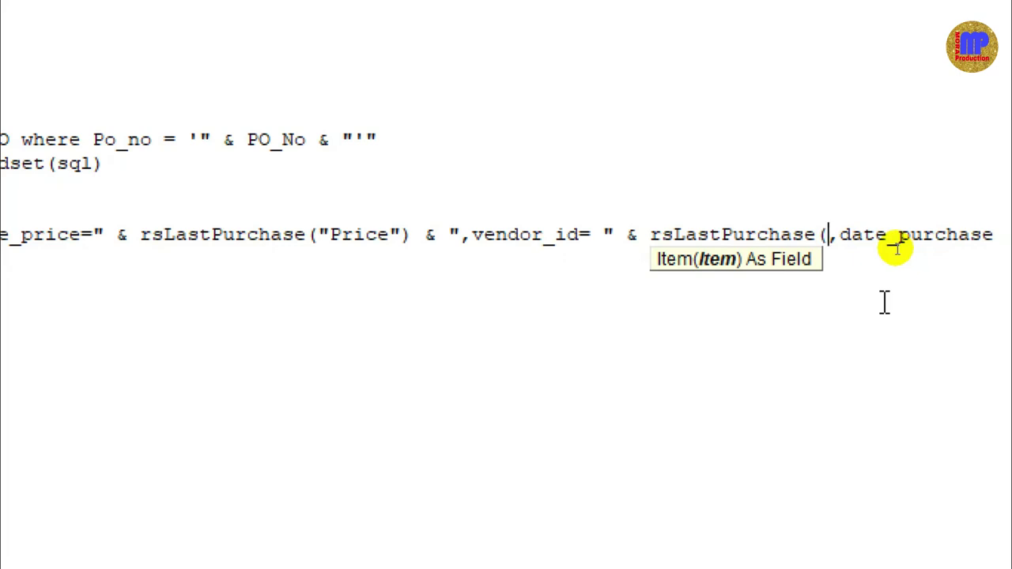
text("vendor)
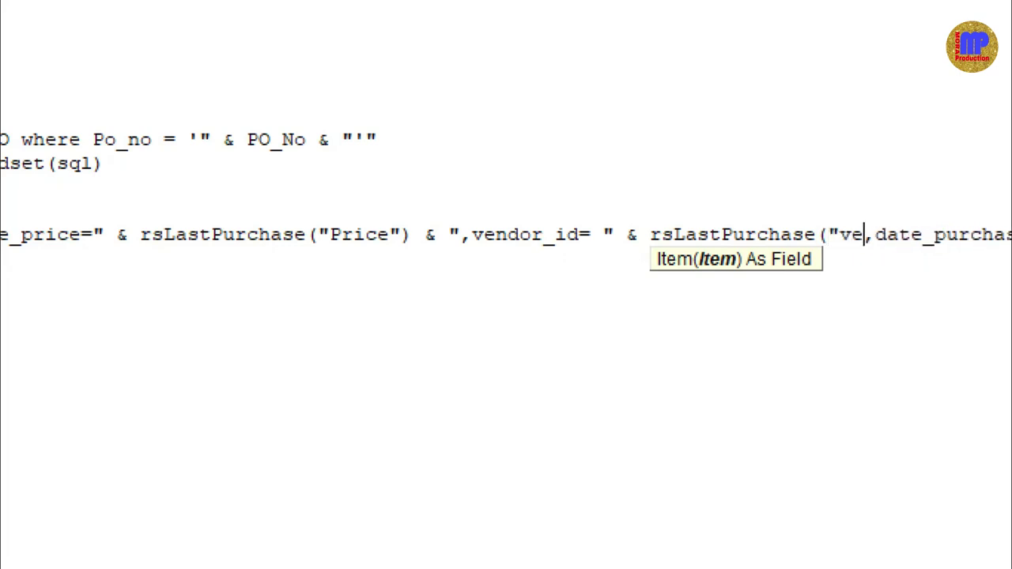
text(_id)
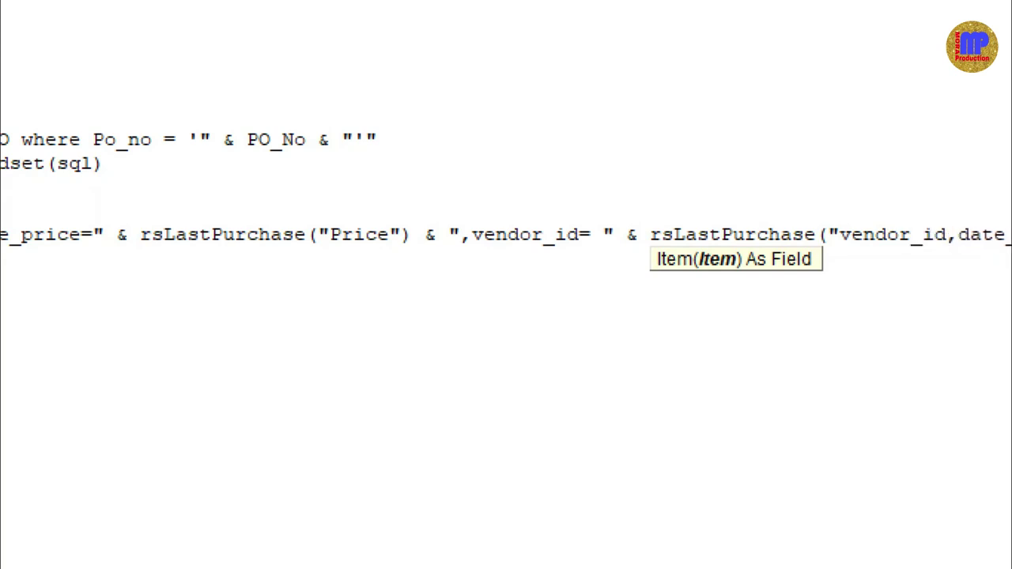
text("))
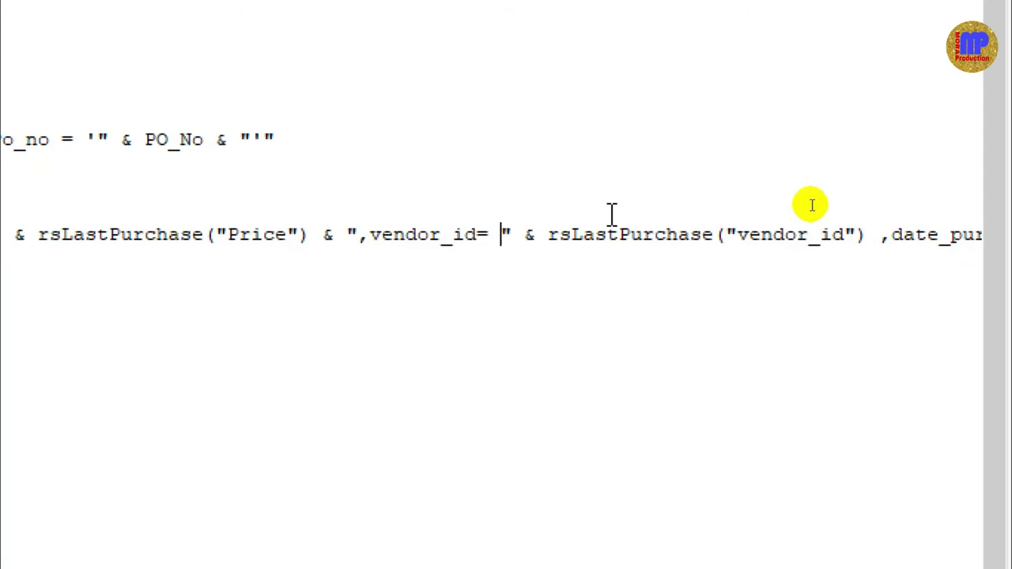
Enclose the vendor_id value in single quotes and rejoin the string before ,date_purchase with & "'
text(')
key(Right)
key(Right)
key(Right)
key(Right)
key(Right)
key(Right)
key(Right)
key(Right)
key(Right)
key(Right)
key(Right)
key(Right)
key(Right)
key(Right)
key(Right)
key(Right)
key(Right)
key(Right)
key(Right)
key(Right)
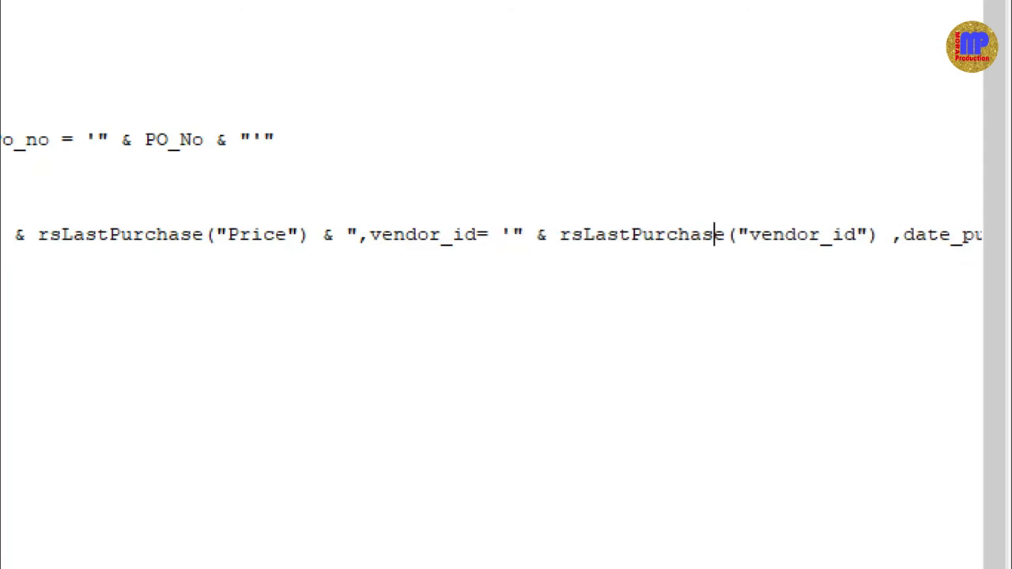
key(Right)
text(& ")
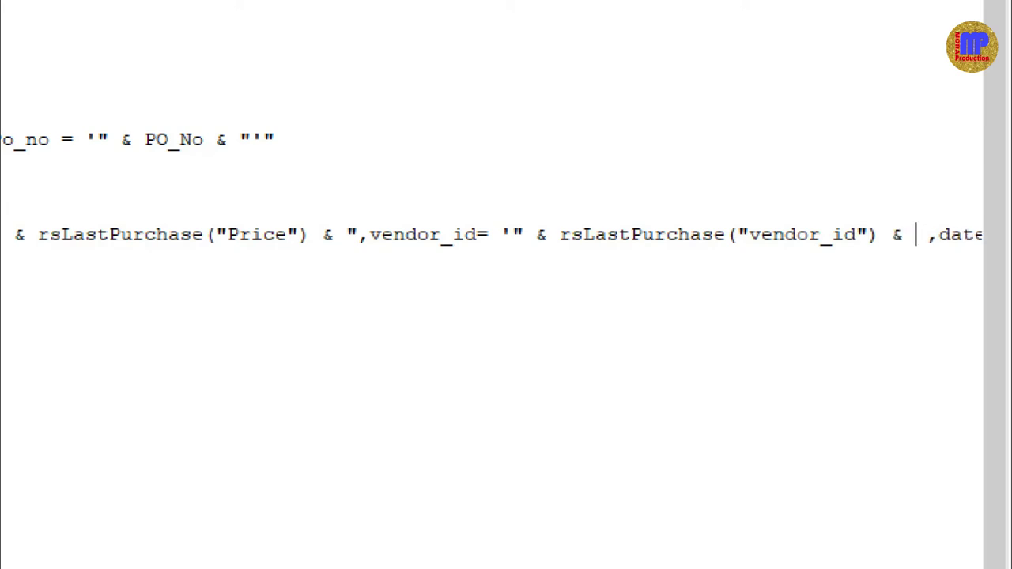
text(')
key(Delete)
Extend date_purchase at the end of the Update statement with = " & rsLastPurchase("Po_Date")
key(Right)
key(Right)
key(Right)
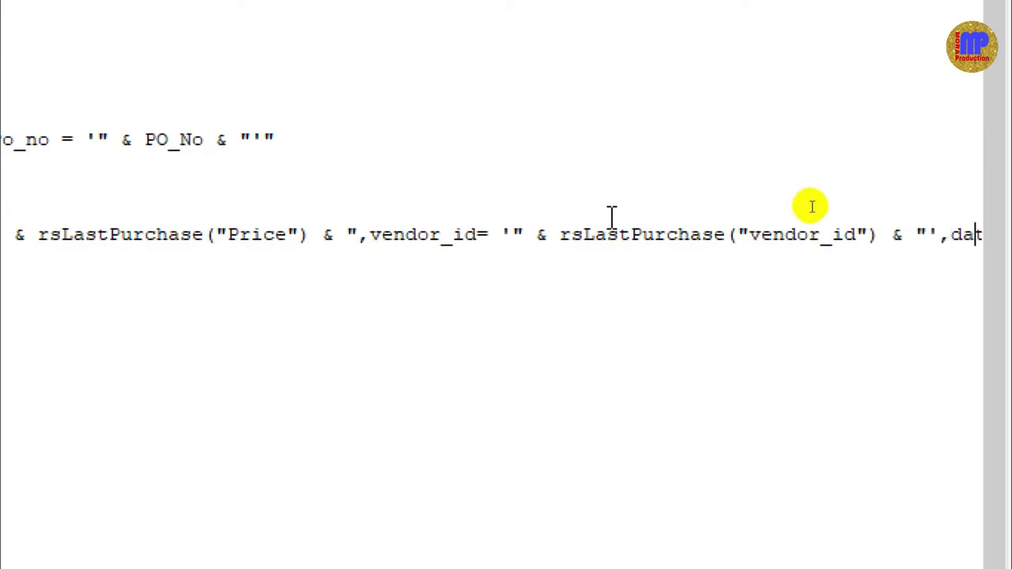
key(Right)
key(Right)
key(Right)
key(Right)
key(End)
text(=)
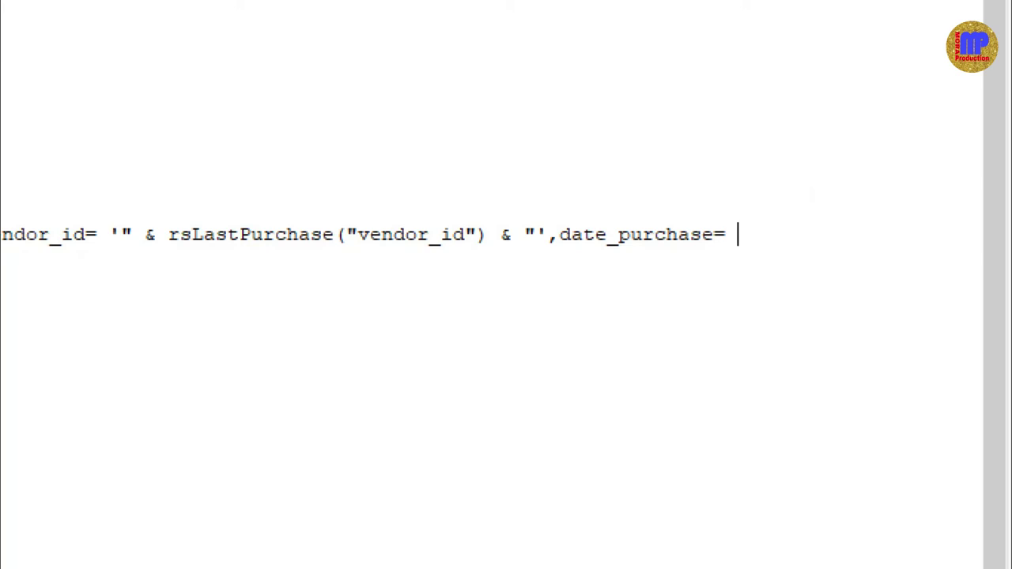
text( " & rsLastPurchase)
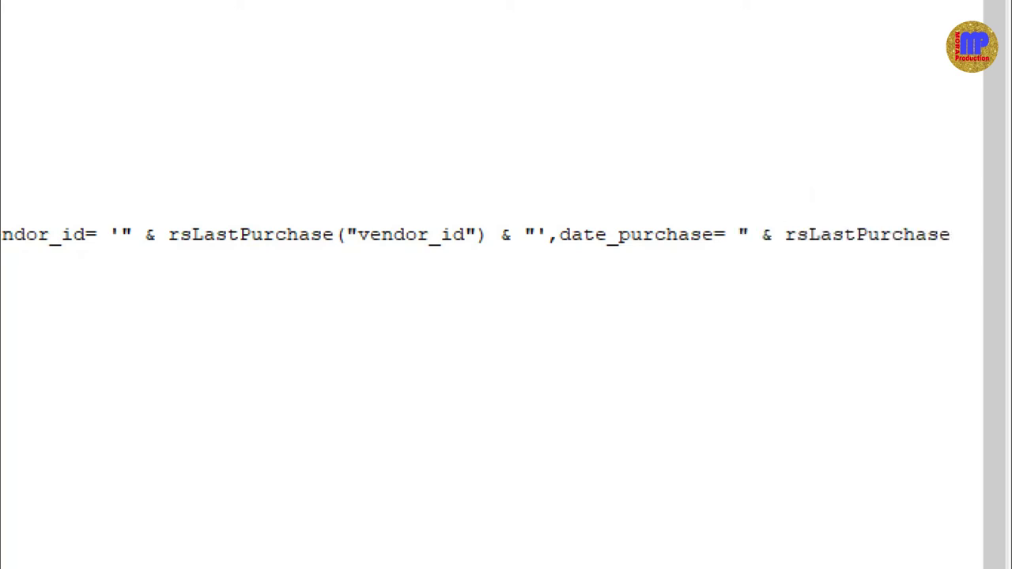
text(()
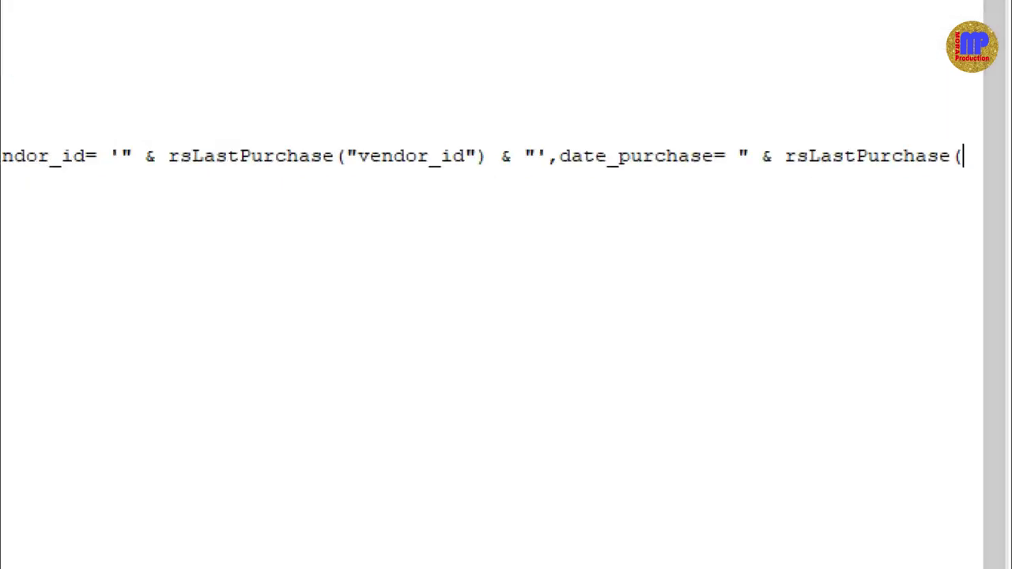
click(964, 156)
text(Po_Date)
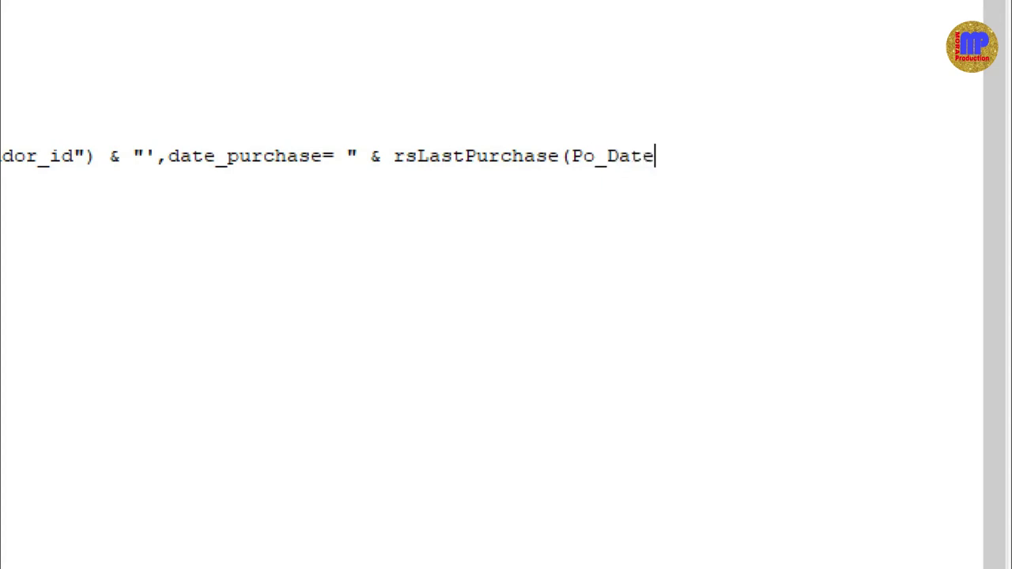
text())
key(Left)
text(@)
key(BackSpace)
text(")
key(Left)
key(Left)
key(Left)
key(Left)
key(Left)
key(Left)
key(Left)
key(Left)
text(")
Insert an opening # date delimiter between date_purchase= and its closing double quote
key(Left)
key(Left)
key(Left)
key(Left)
key(Left)
key(Left)
key(Left)
key(Left)
key(Left)
key(Left)
key(Left)
key(Left)
key(Left)
key(Left)
key(Left)
key(Left)
key(Left)
key(Left)
key(Left)
key(Left)
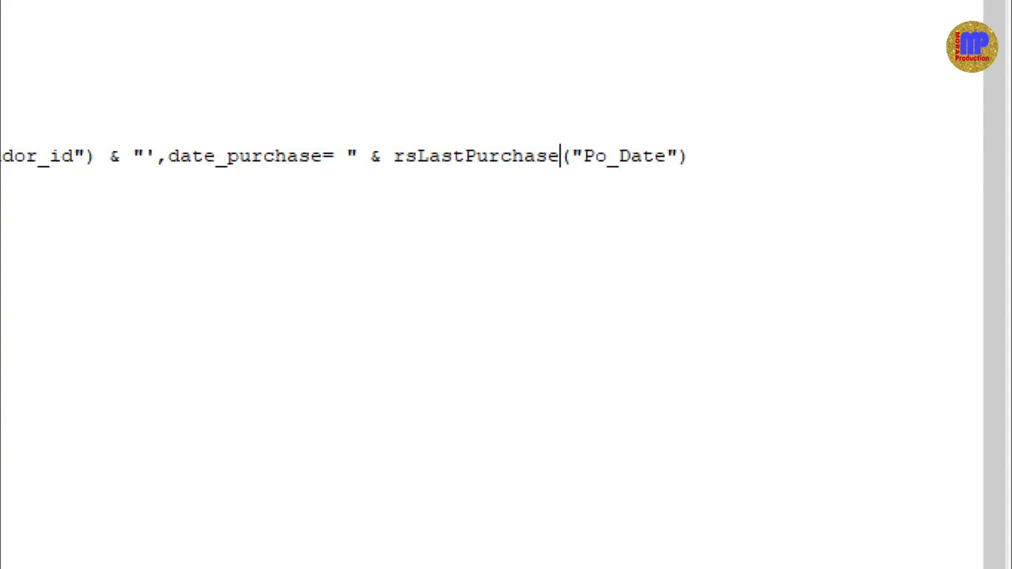
text(£)
key(End)
scroll(506, 285, left, 10)
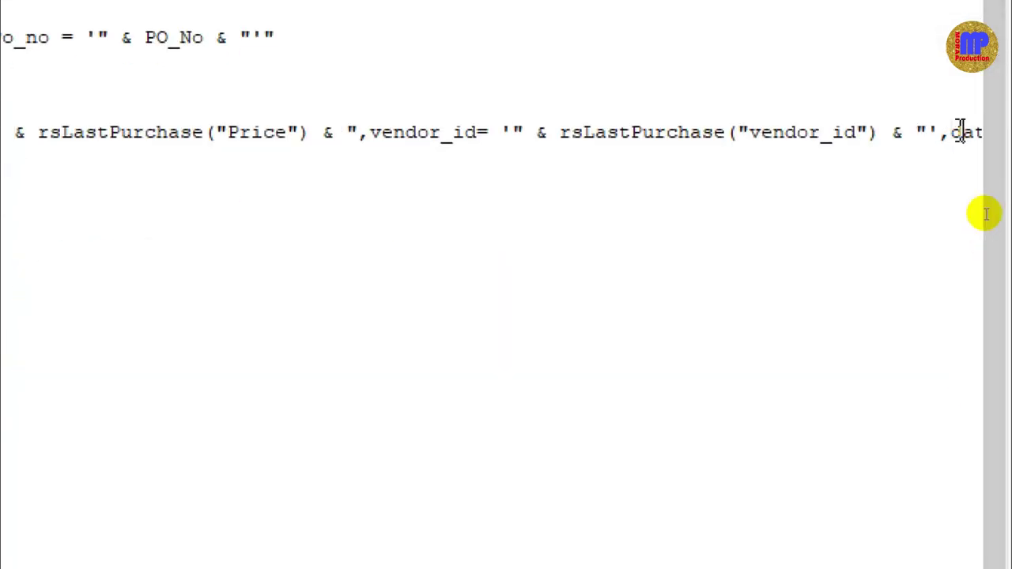
key(ctrl+Right)
key(ctrl+Right)
key(ctrl+Right)
key(shift+Right)
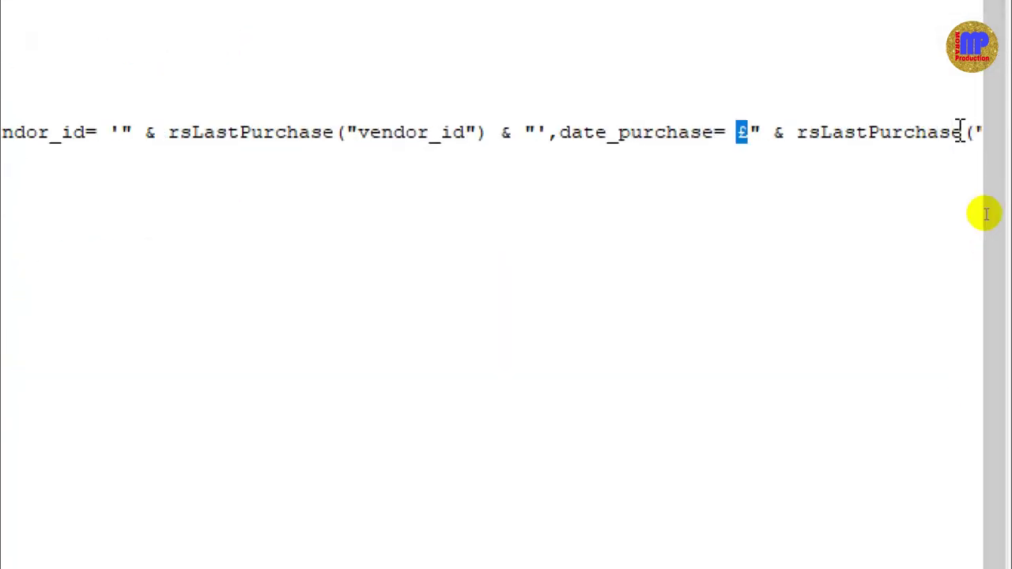
text(#)
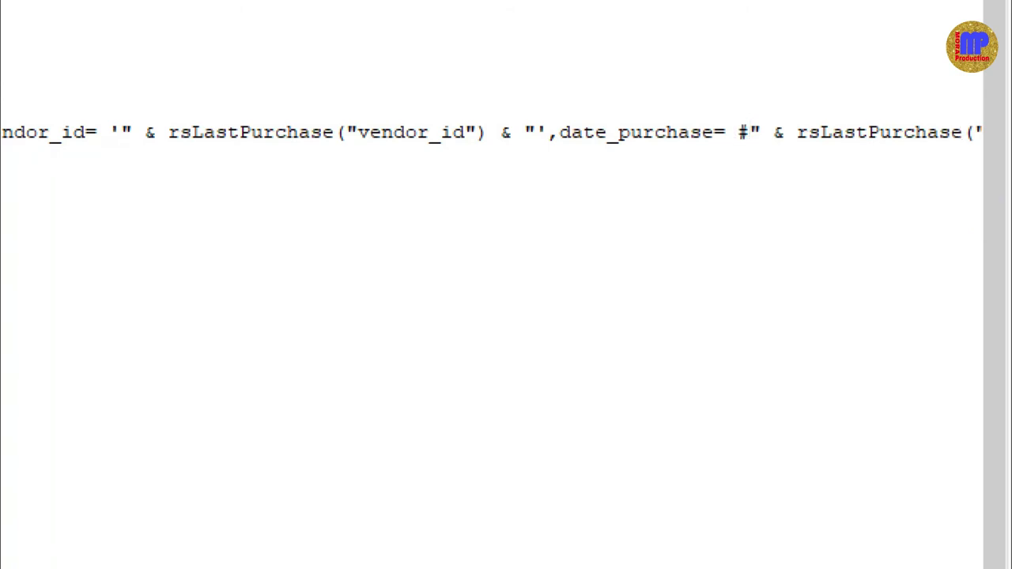
Close the date delimiter by appending & "#" after rsLastPurchase("Po_Date")
key(shift+Left)
key(End)
text(& "#)
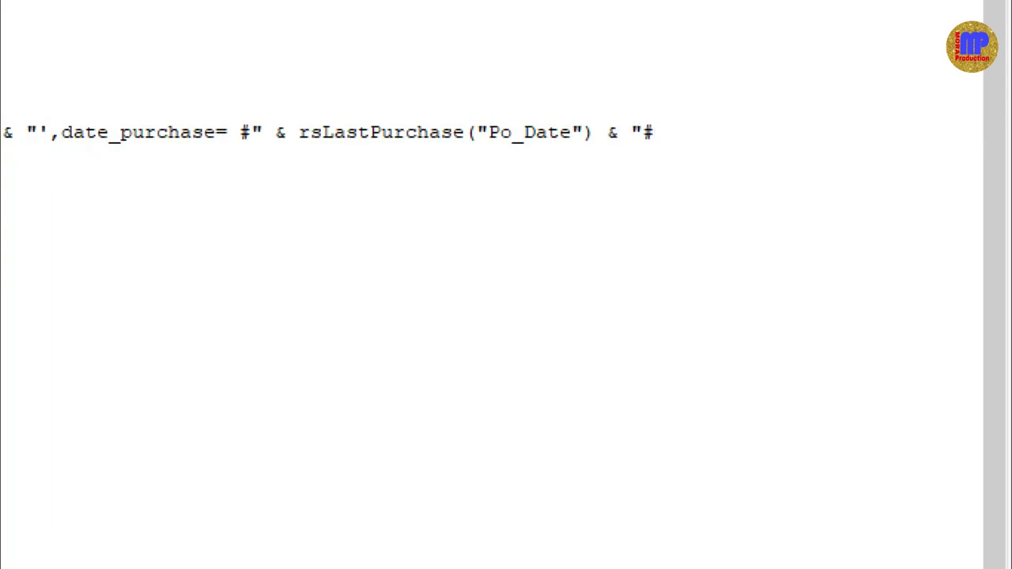
text(")
key(Down)
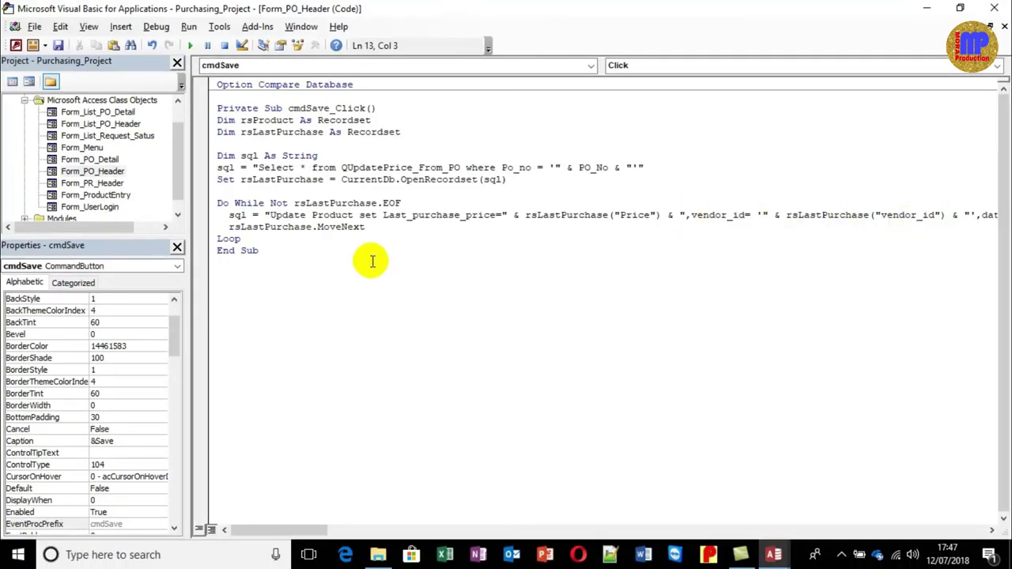
Review the price, vendor and date assignments across the whole Update statement
click(539, 215)
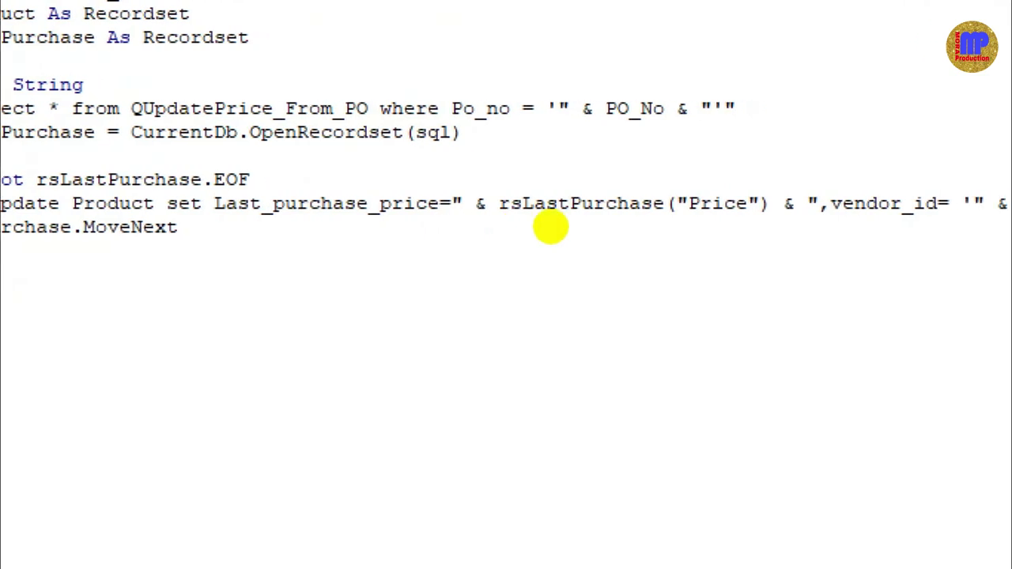
click(815, 204)
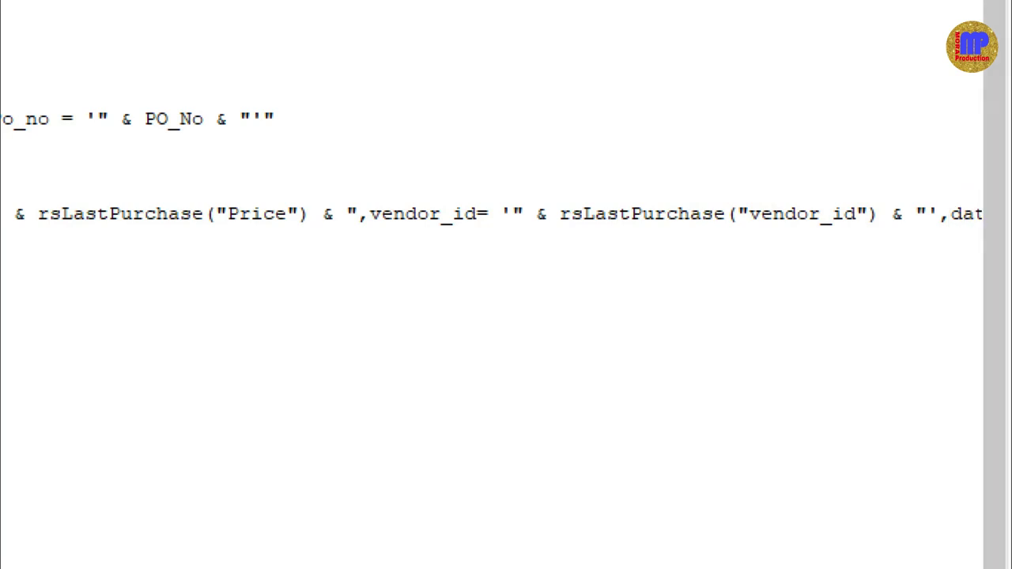
key(Right)
key(Right)
key(Right)
key(Right)
key(Right)
key(Right)
key(Right)
key(Right)
key(Right)
key(Right)
key(Right)
key(Right)
key(Right)
key(Right)
key(Right)
key(Right)
key(Right)
key(Right)
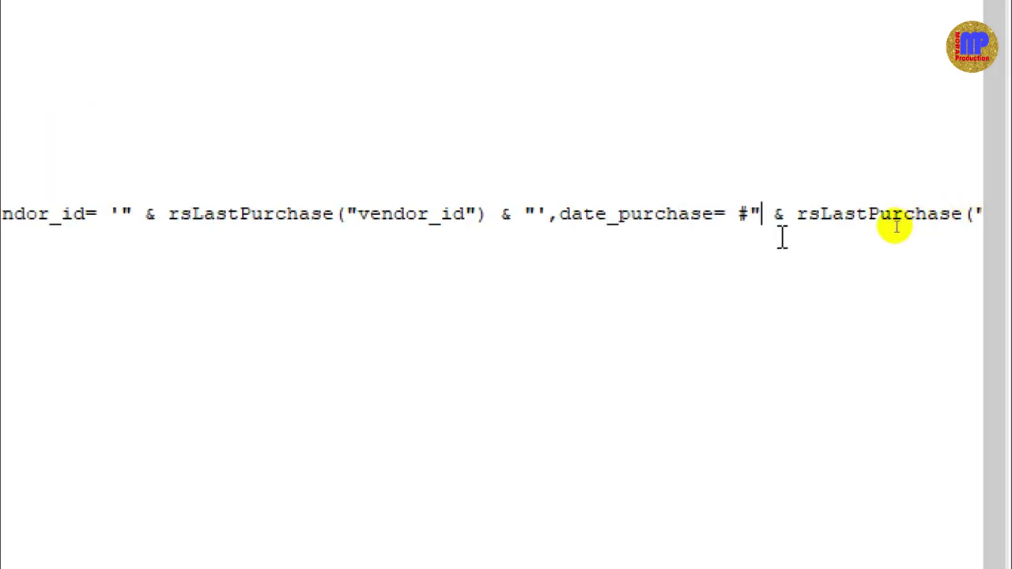
key(Right)
key(Right)
key(Right)
key(Right)
key(Right)
key(Right)
key(Right)
key(Right)
key(Right)
key(Right)
key(Right)
key(Right)
key(Right)
key(Right)
key(Right)
key(Right)
key(Right)
key(Right)
key(Right)
key(Right)
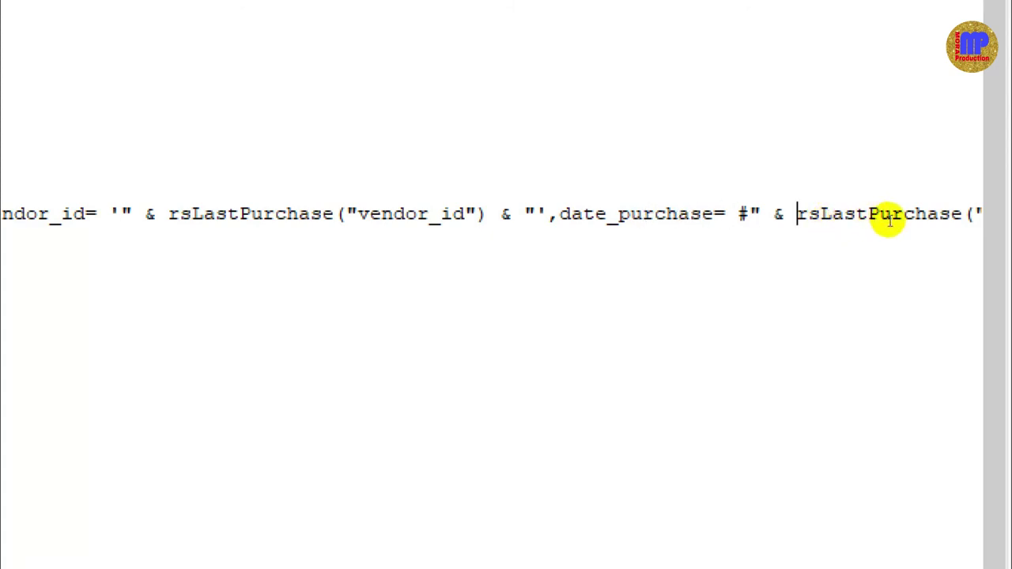
Start a Where clause after the closing # of the Update statement, inside the string, with Where product
click(819, 214)
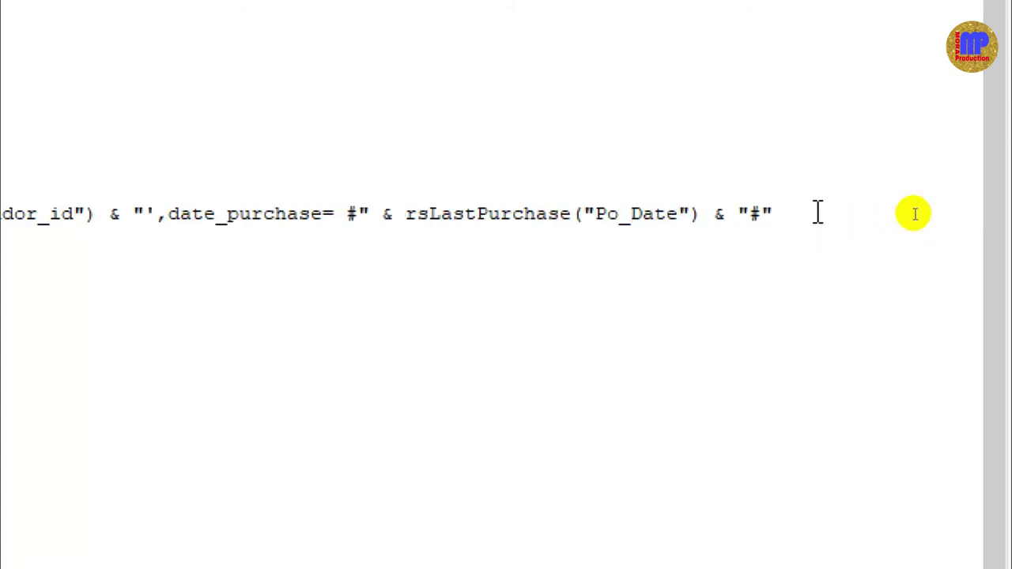
key(Left)
text(Where )
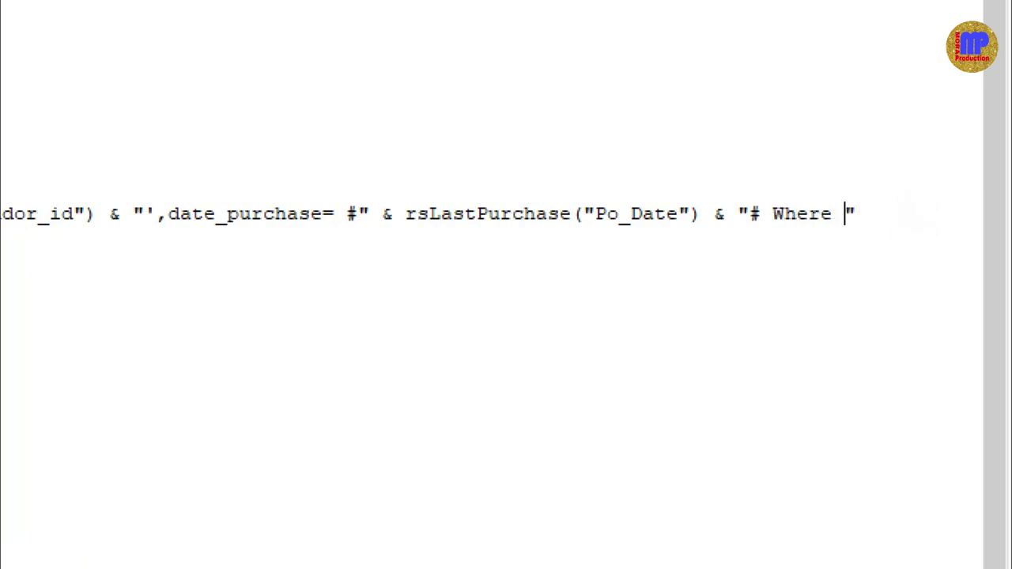
text(product)
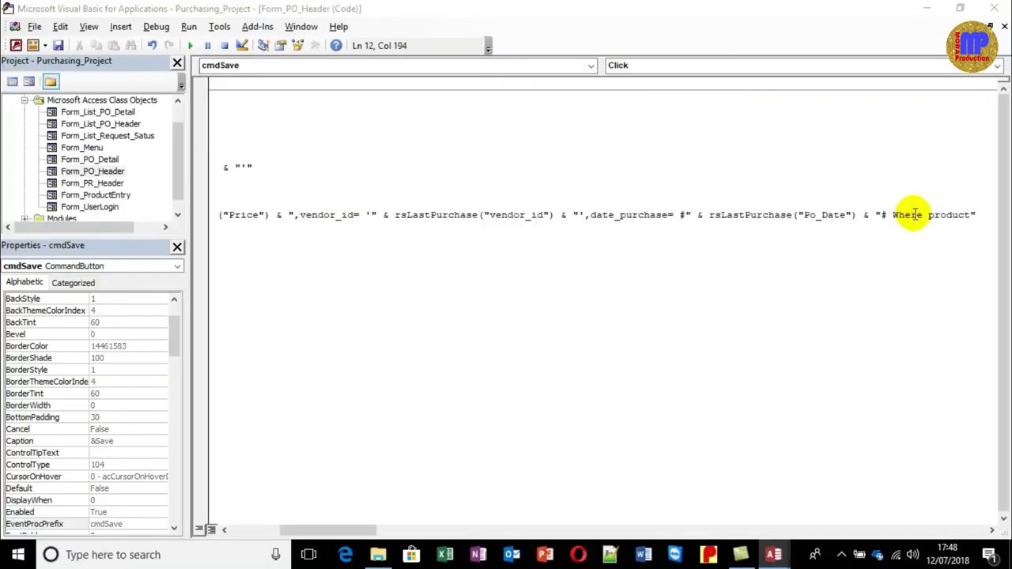
Check the key field's name in the Product table in Access, and extend the code's Where clause to productID=' inside the string
key(alt+F11)
scroll(44, 273, up, 3)
scroll(50, 273, down, 1)
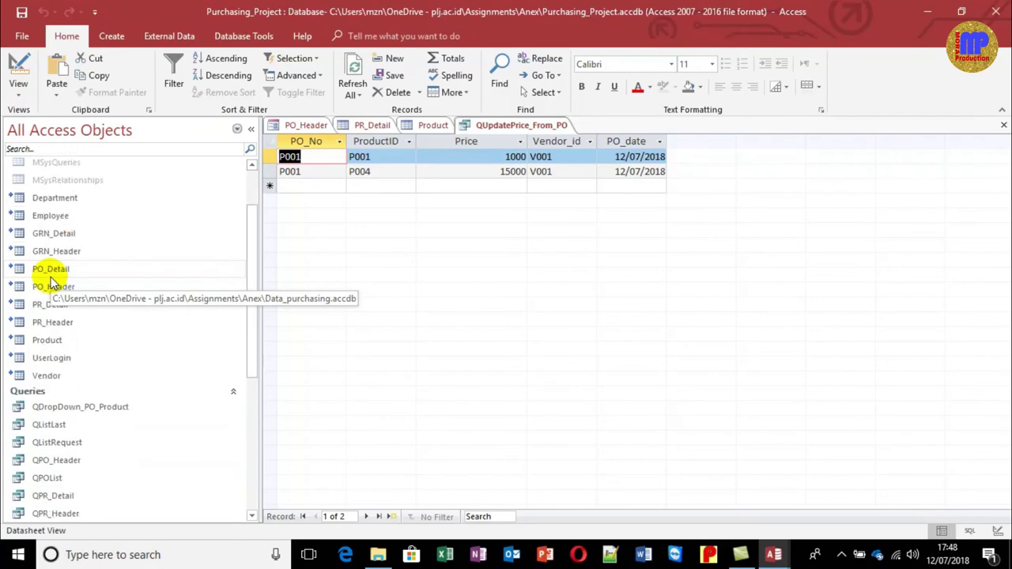
double_click(60, 343)
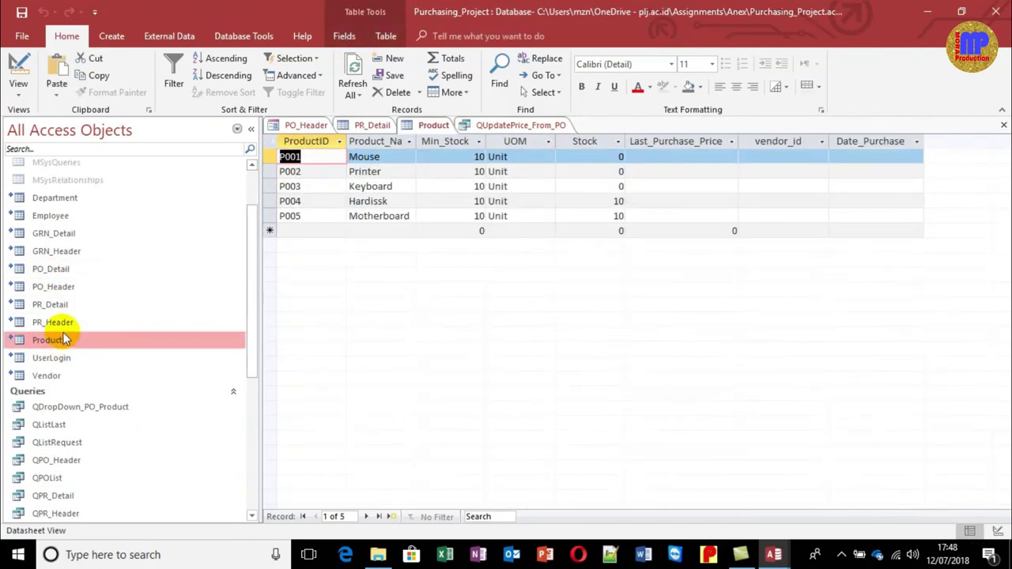
key(ctrl+w)
key(alt+Tab)
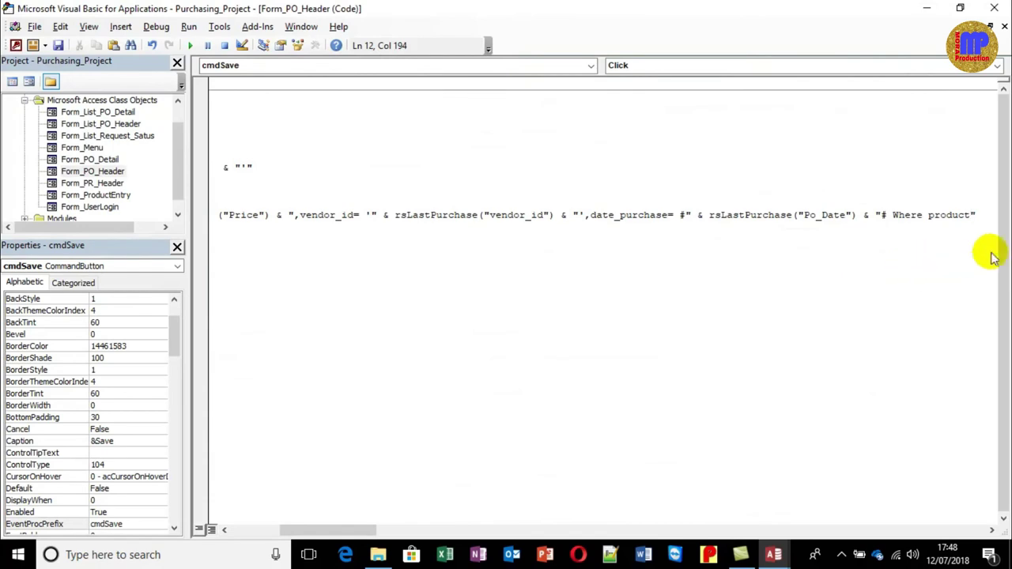
text(ID=)
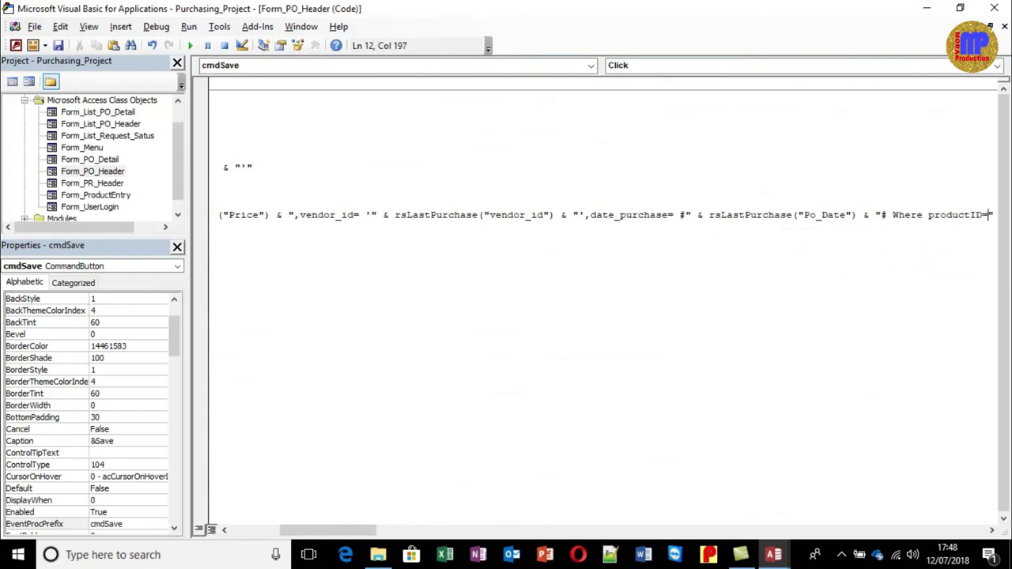
text(')
key(End)
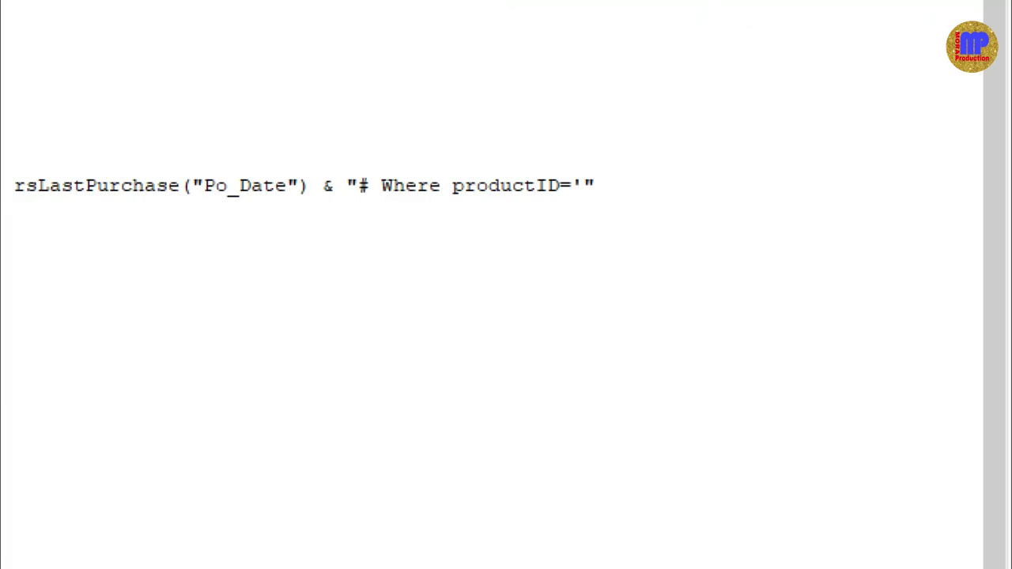
Complete the Where condition by appending & rsLastPurchase("ProductID") & "'" to the Update statement
text(& "# Where productID='" &)
text(rslas)
key(ctrl+space)
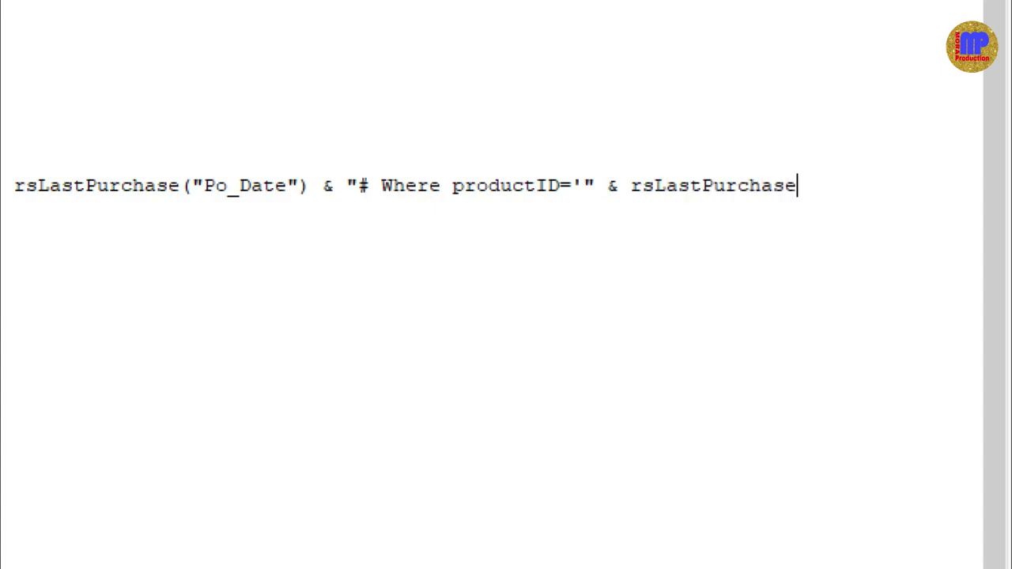
text(("Po)
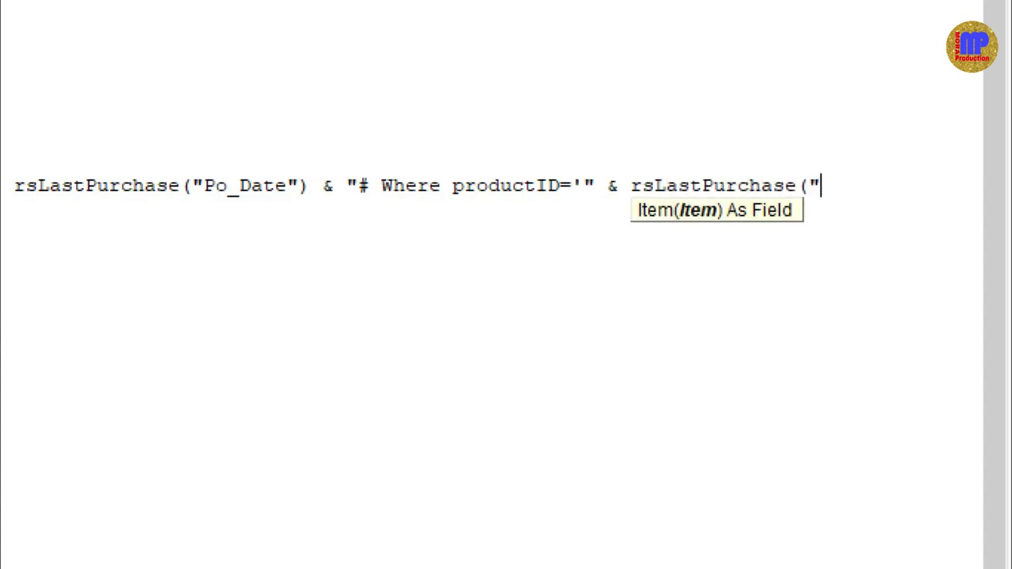
key(BackSpace)
text(roductID"))
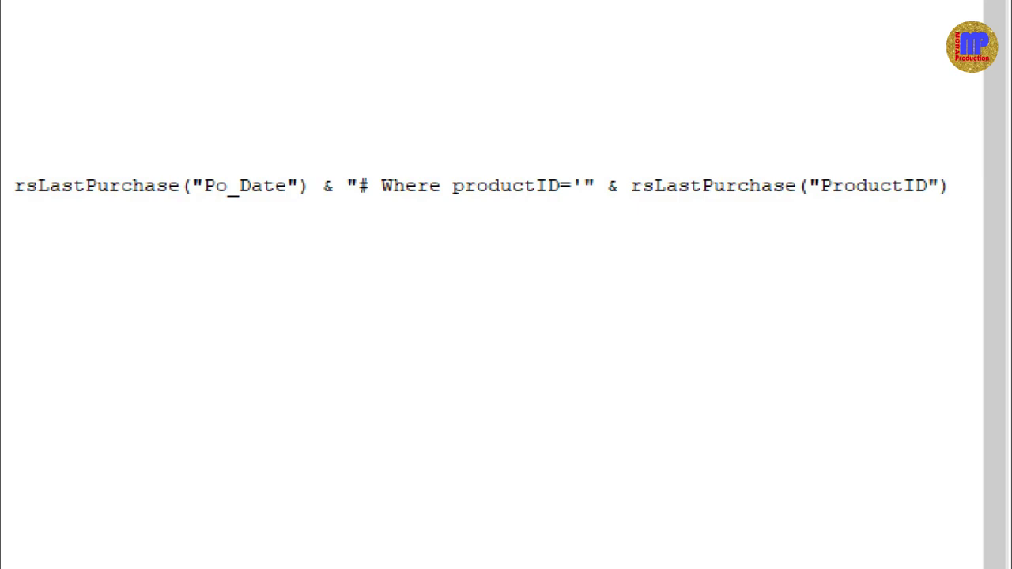
text(& "'")
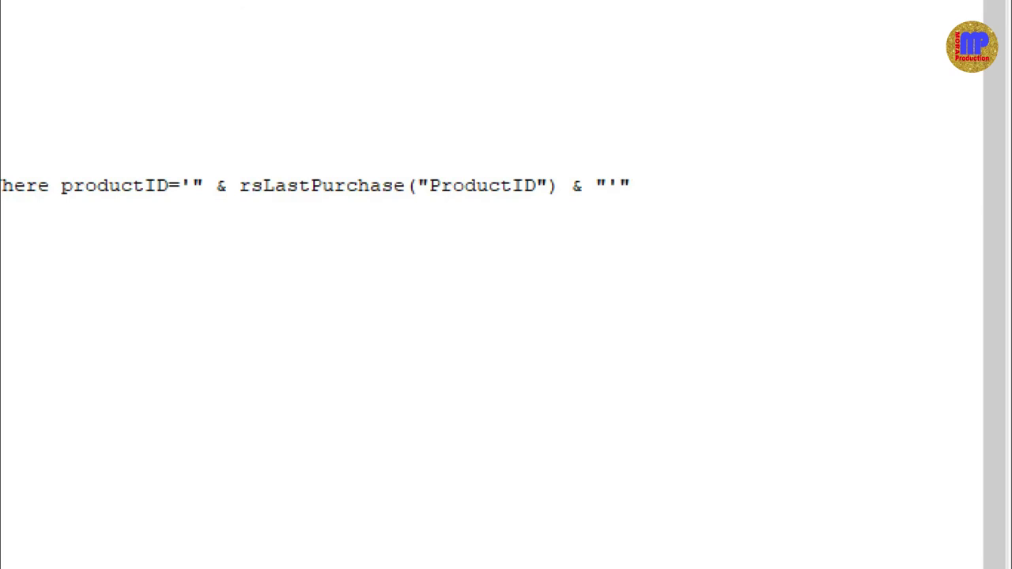
Insert a new line inside the loop between the Update statement and rsLastPurchase.MoveNext
key(Home)
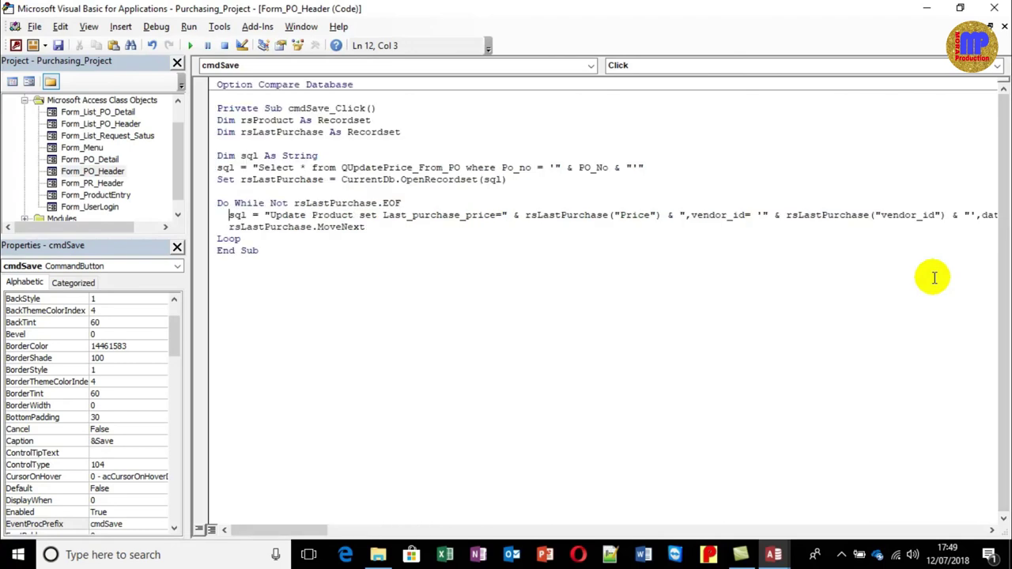
key(End)
key(Return)
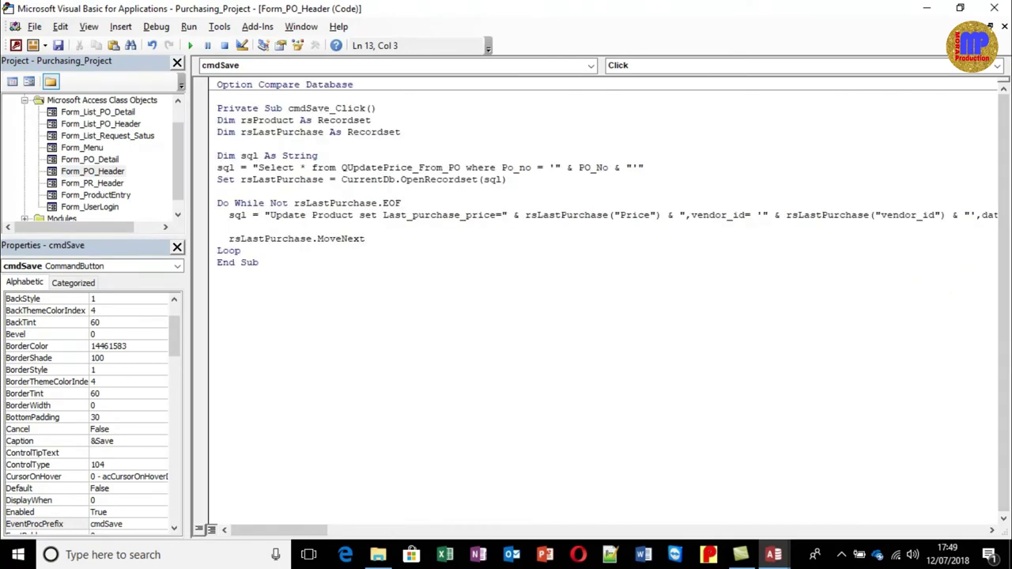
text(set rs)
text(Pro)
key(BackSpace)
key(BackSpace)
key(BackSpace)
key(BackSpace)
key(BackSpace)
key(BackSpace)
key(BackSpace)
key(BackSpace)
Add CurrentDb.Execute (sql) on the new line before rsLastPurchase.MoveNext to run the Update statement
text(currentdb.)
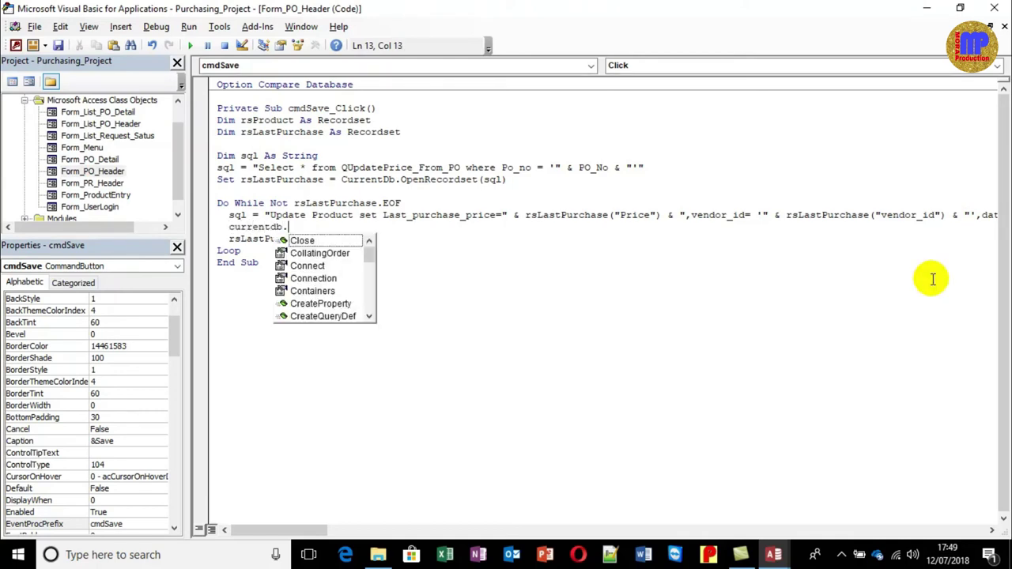
text(ex)
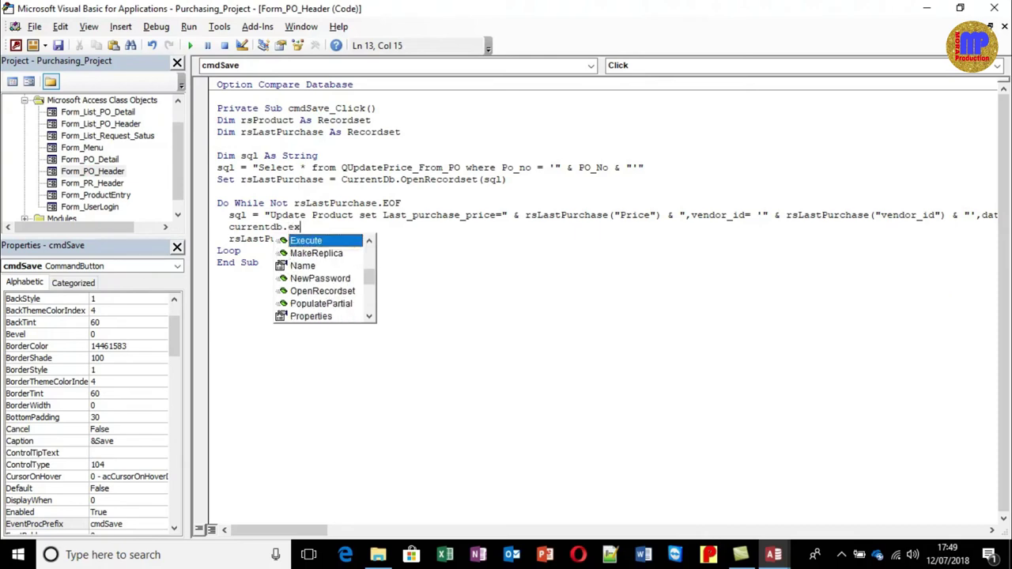
key(Tab)
text((sql))
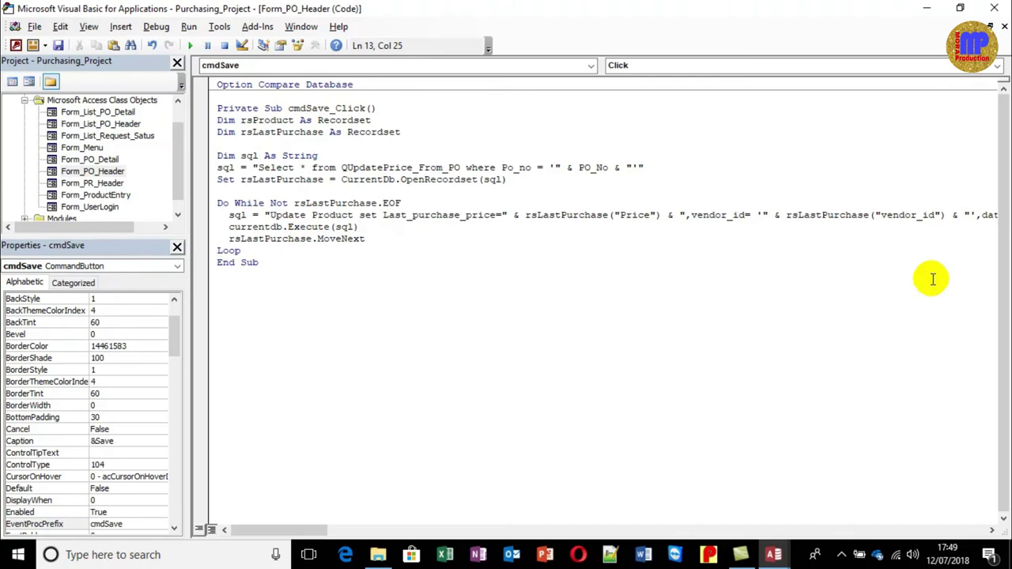
key(Up)
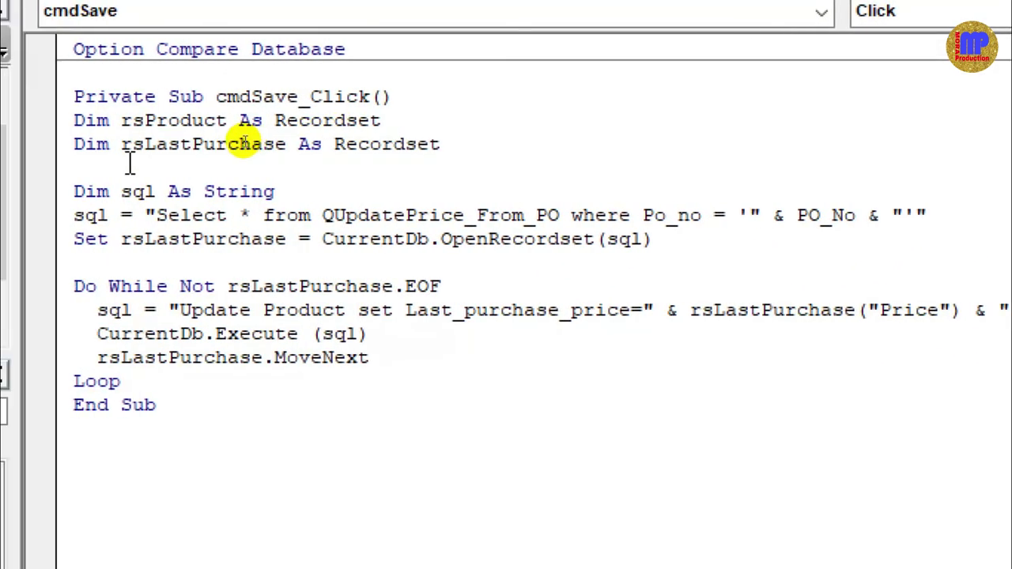
Delete the unused Dim rsProduct As Recordset declaration, including its line
click(141, 126)
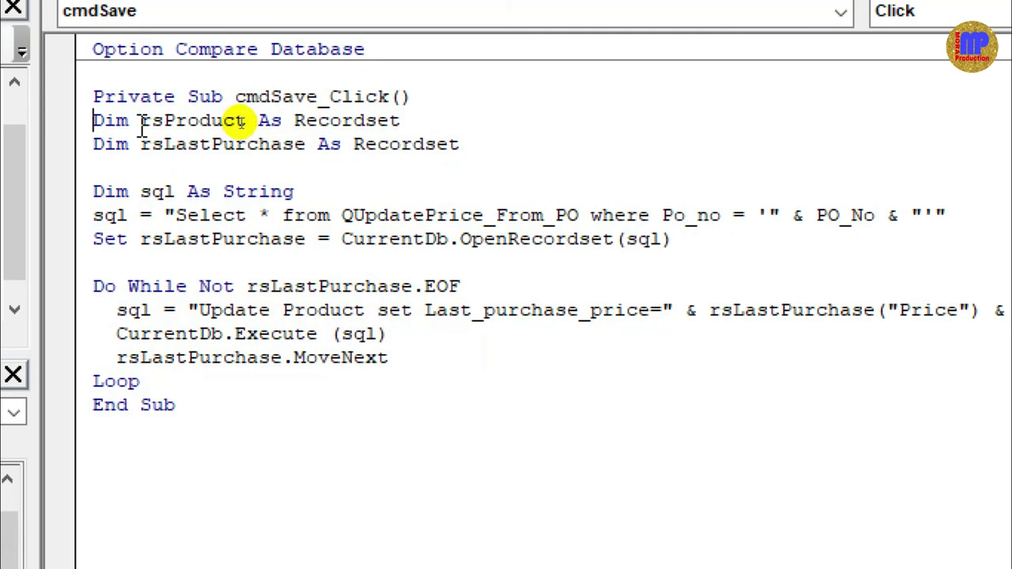
key(shift+End)
key(Delete)
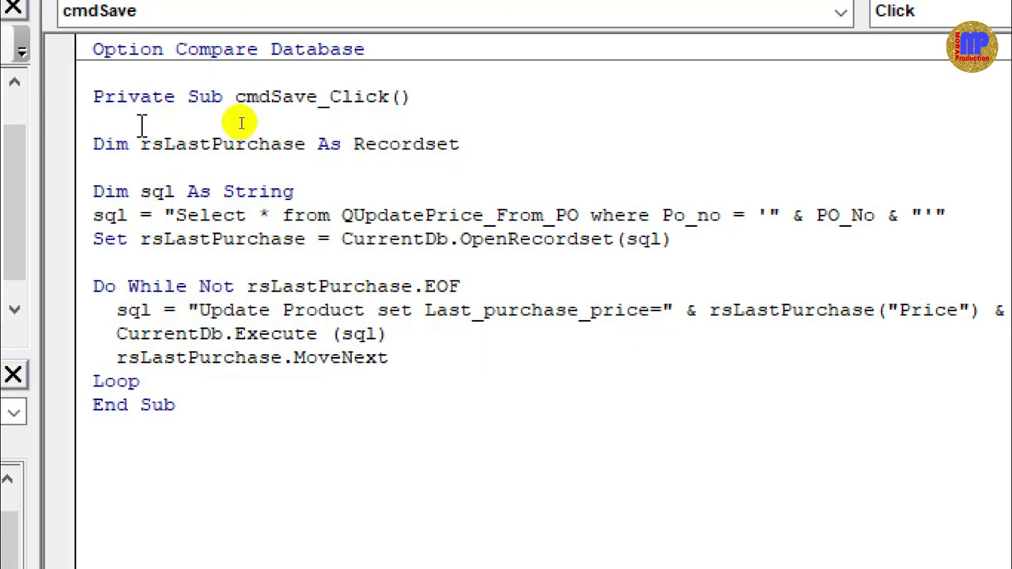
key(Delete)
Review the remaining rsLastPurchase declaration and the statements that open its recordset
key(Down)
key(Down)
key(Down)
key(Down)
key(Down)
key(Down)
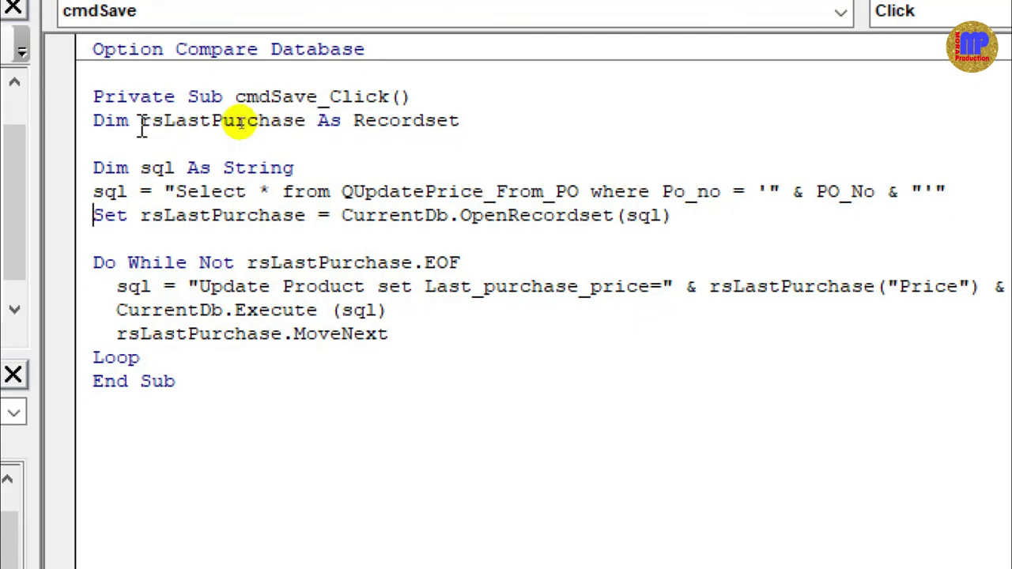
key(Up)
key(Up)
key(Up)
key(Up)
key(Up)
key(Up)
key(ctrl+Right)
key(ctrl+shift+Right)
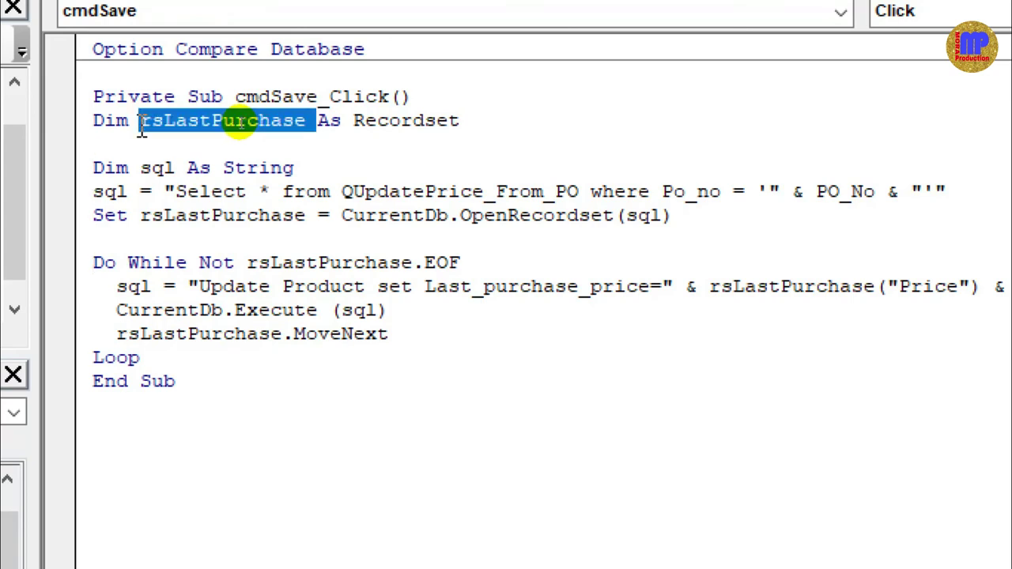
Add MsgBox (sql) on its own line after CurrentDb.Execute (sql) to display each Update statement
key(Down)
key(Down)
key(Down)
key(Down)
key(Down)
key(Down)
key(Down)
key(Down)
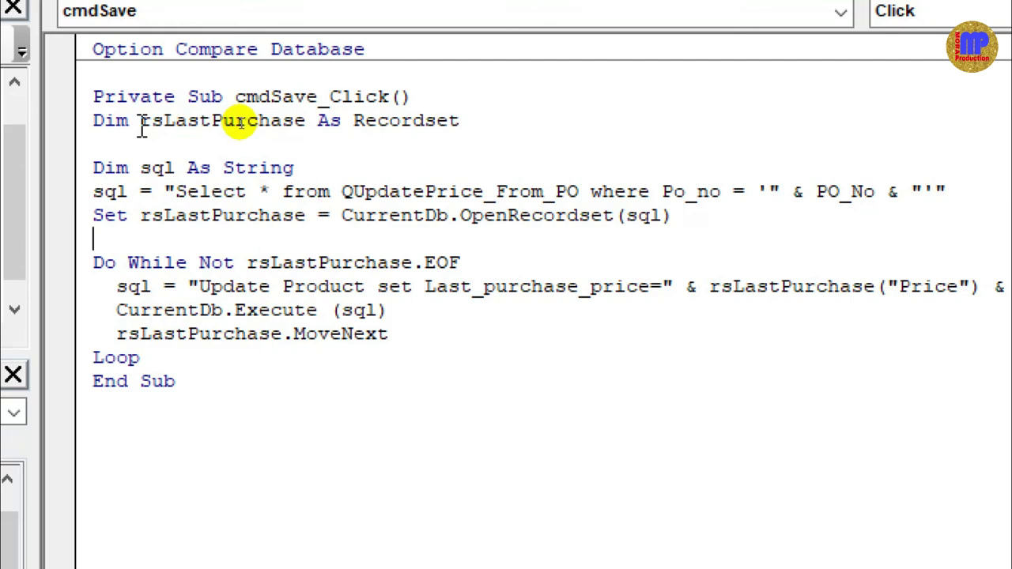
key(End)
key(Return)
text(msg)
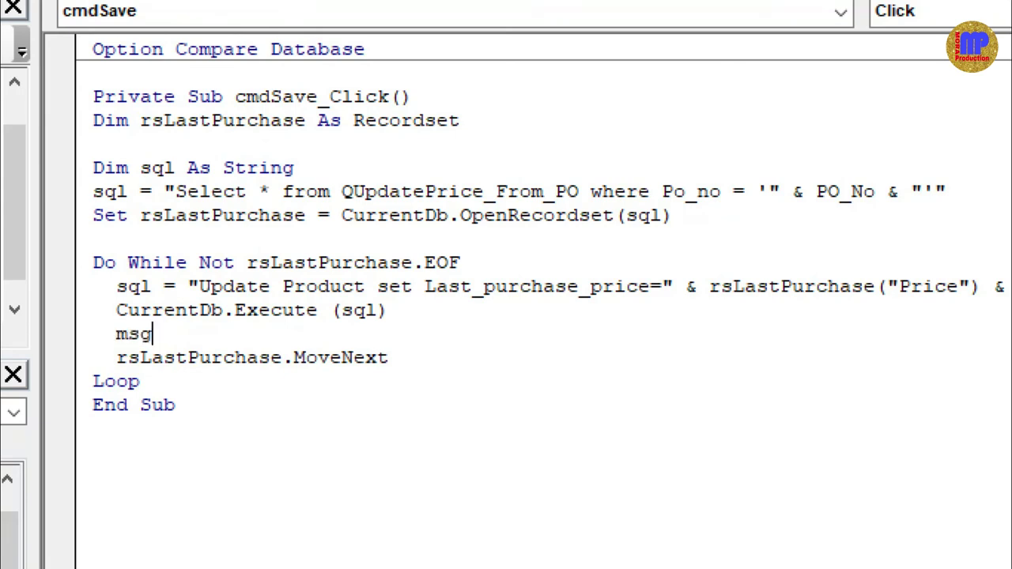
text(box(sql)
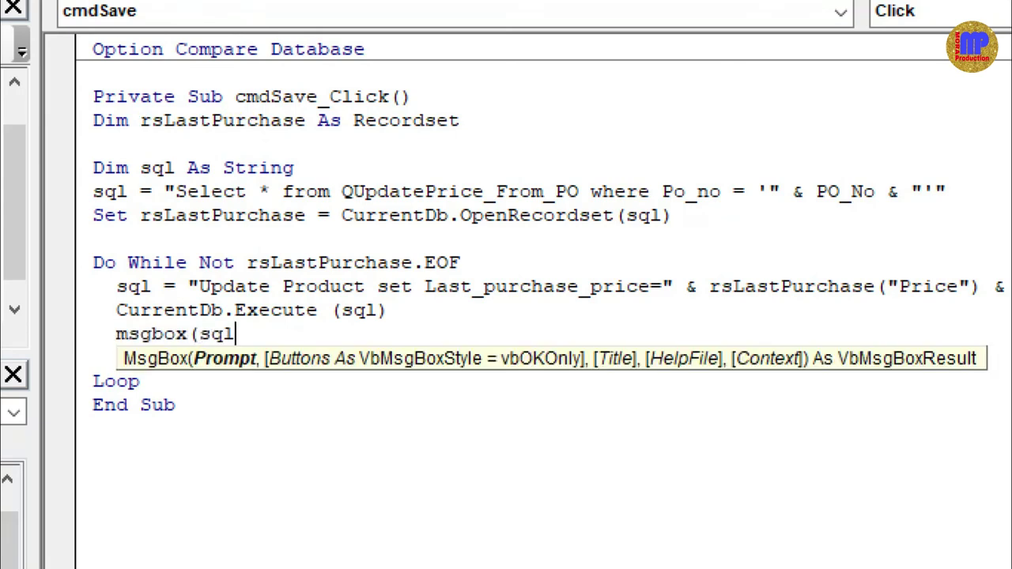
text())
key(Up)
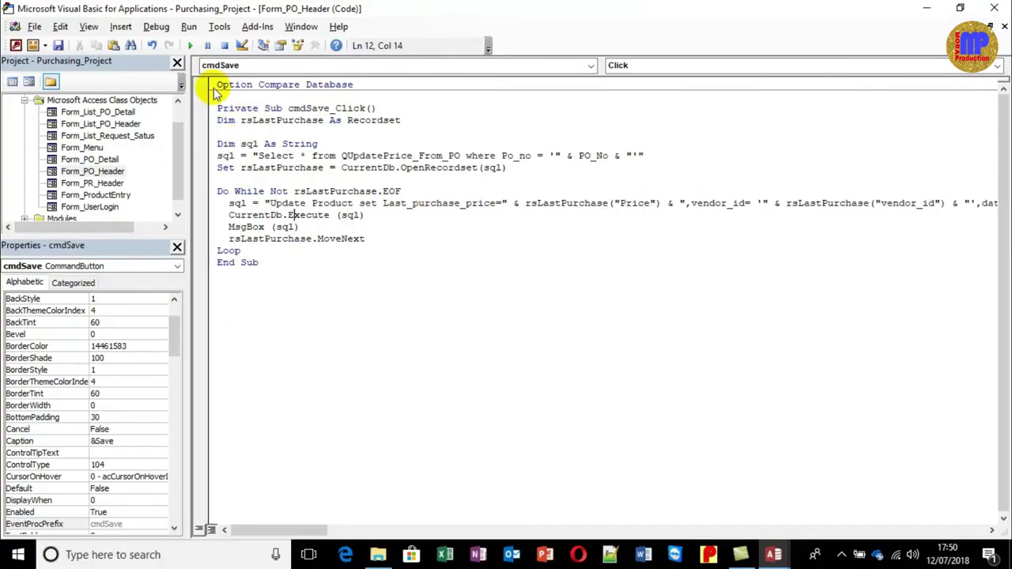
Close the code editor, the QUpdatePrice_From_PO query and the property sheet, and show PO_Header in Form View
click(994, 8)
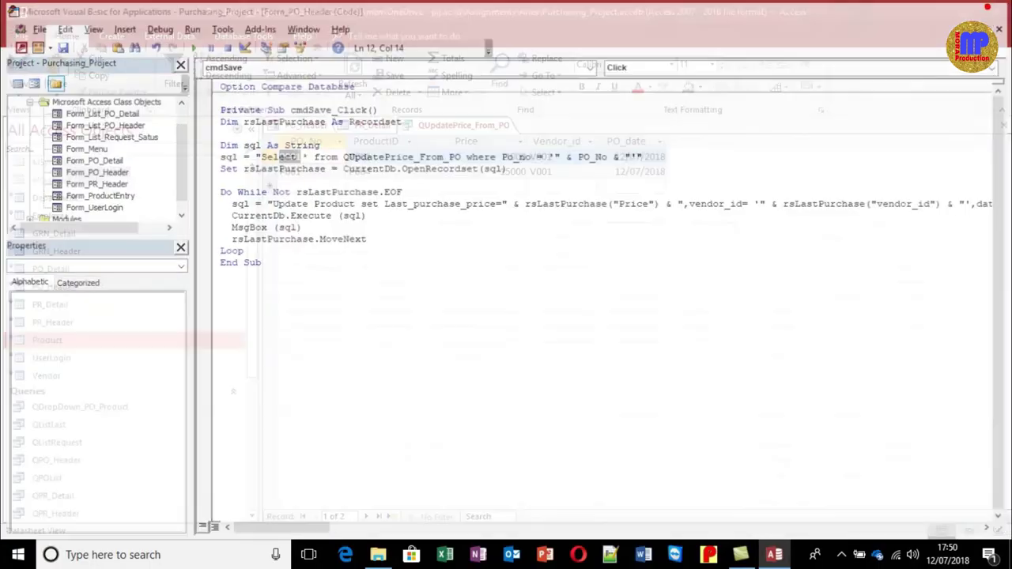
key(ctrl+w)
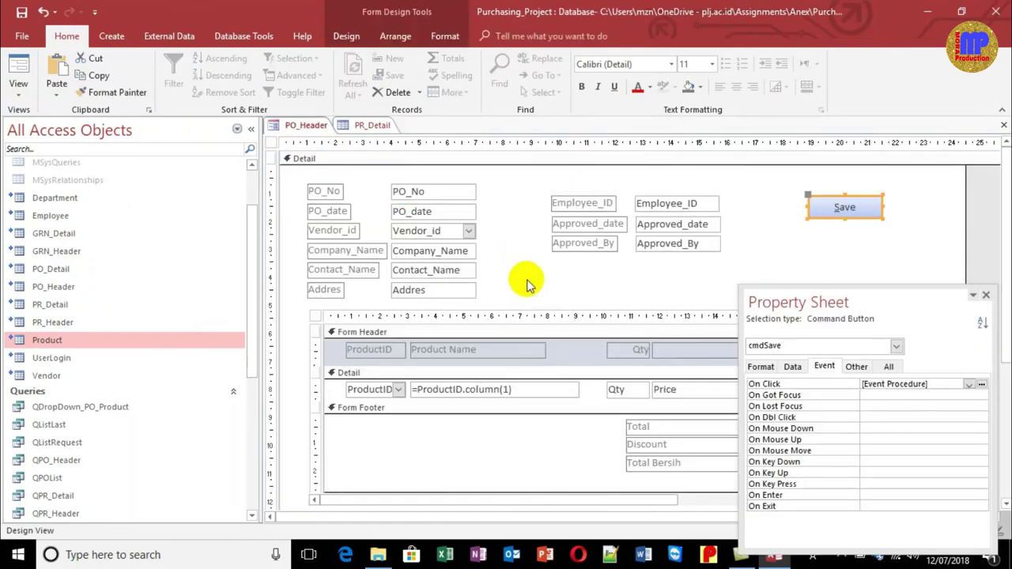
click(987, 298)
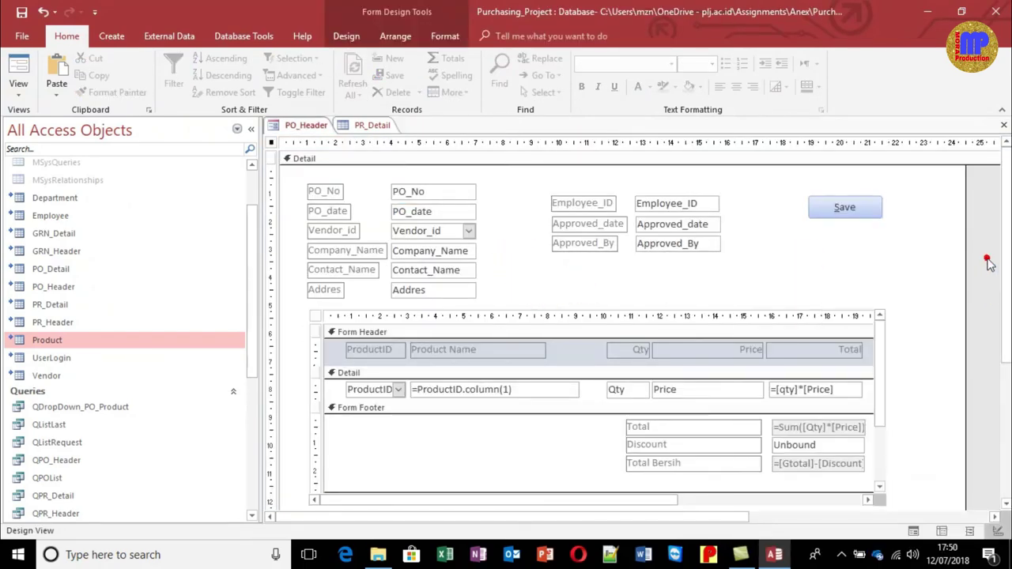
click(18, 73)
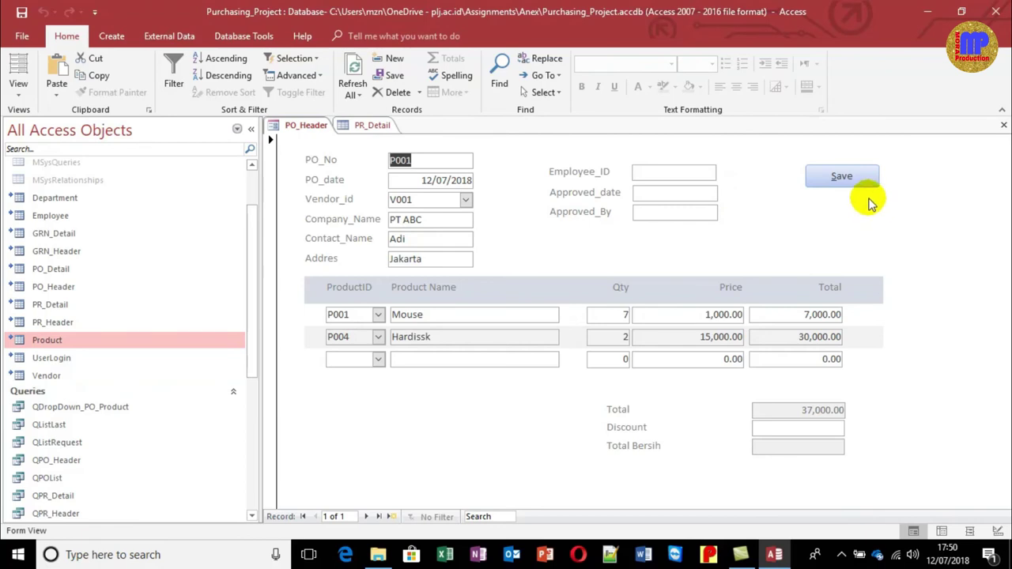
Run the PO_Header form's Save action, reading and acknowledging the Update statement message for each product
click(856, 174)
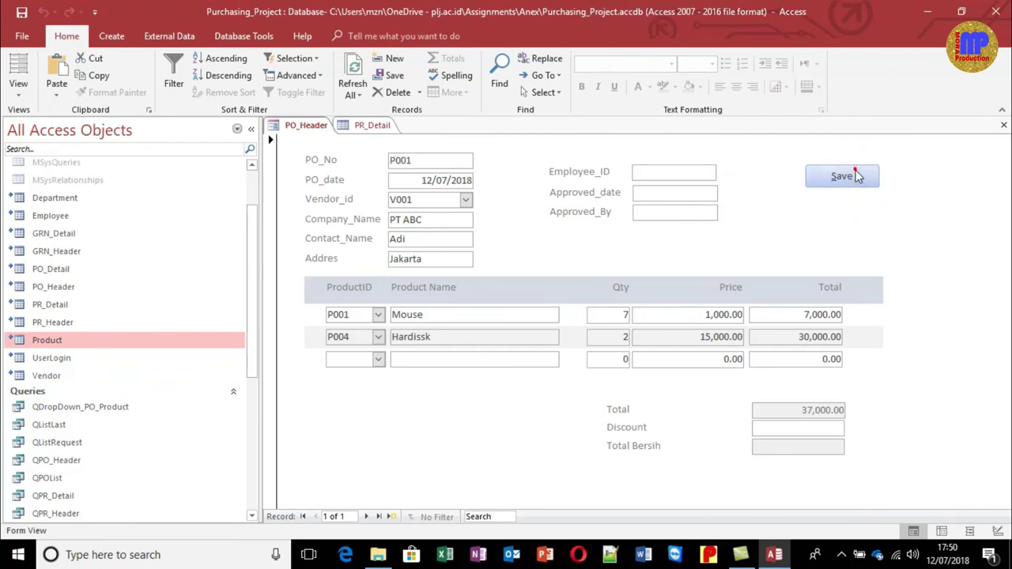
drag(528, 251, 757, 254)
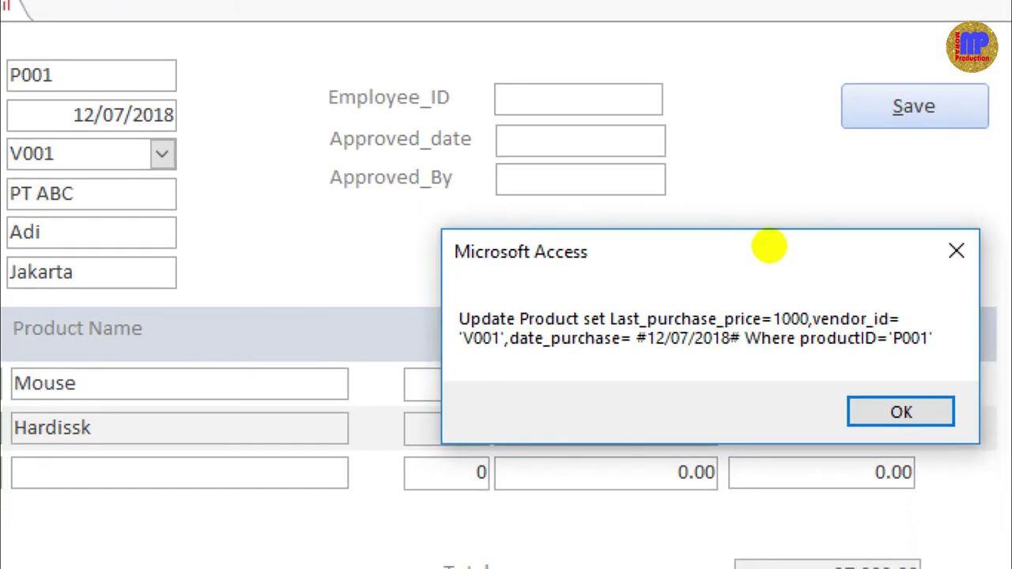
click(769, 245)
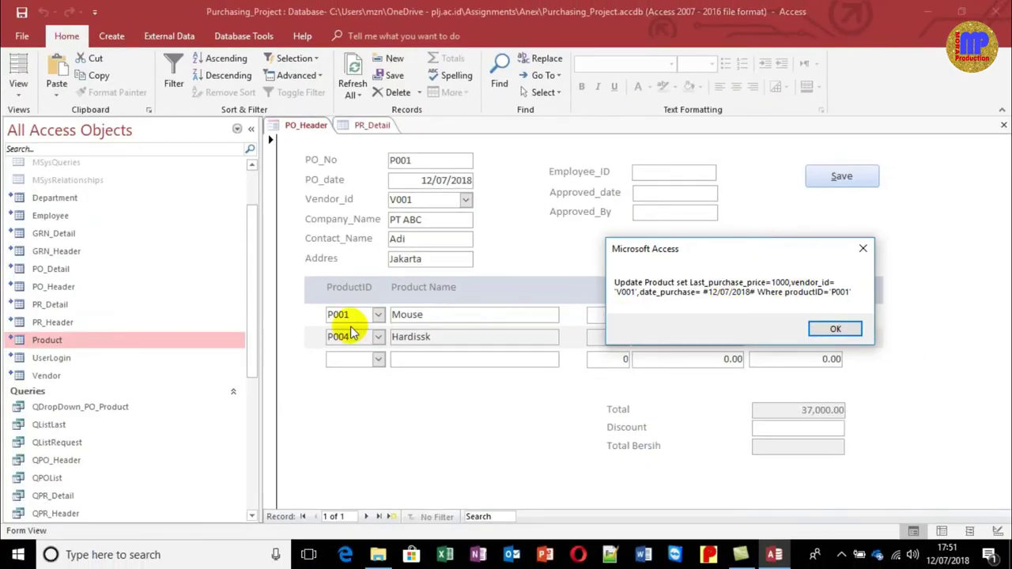
click(820, 331)
drag(518, 254, 797, 257)
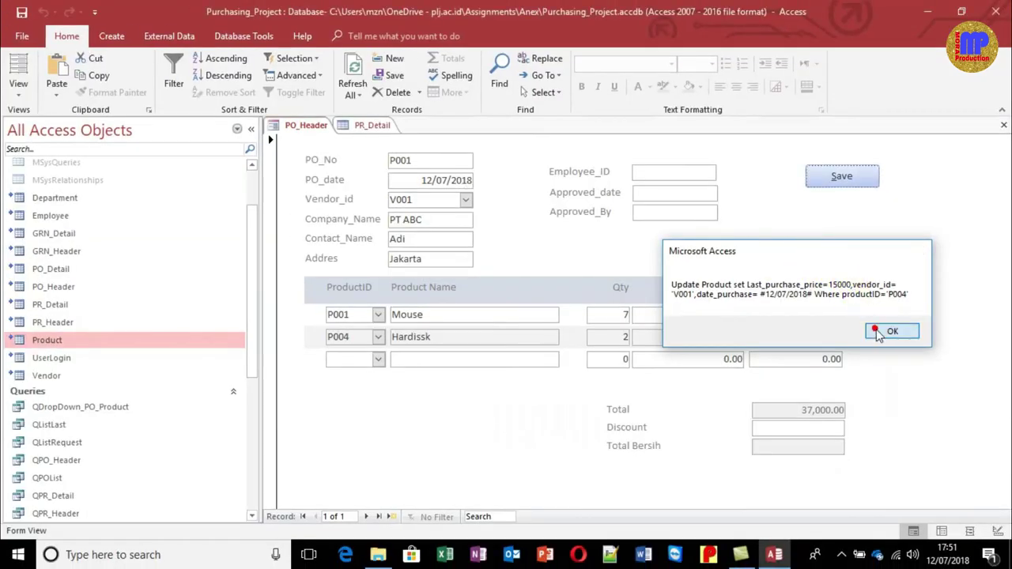
click(927, 367)
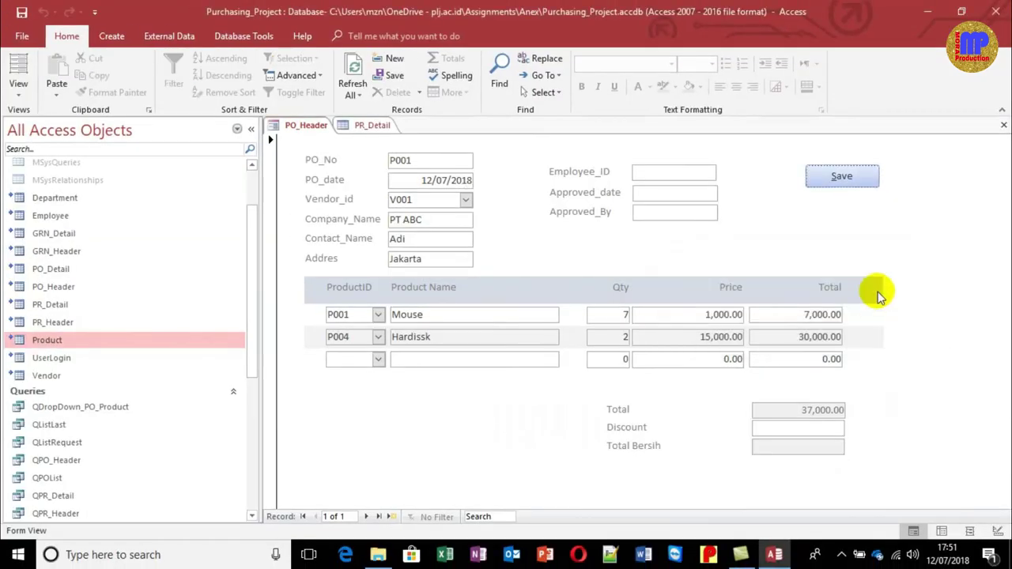
Check Last_Purchase_Price, vendor_id and Date_Purchase for the ordered products in the Product table, and close the table
double_click(68, 343)
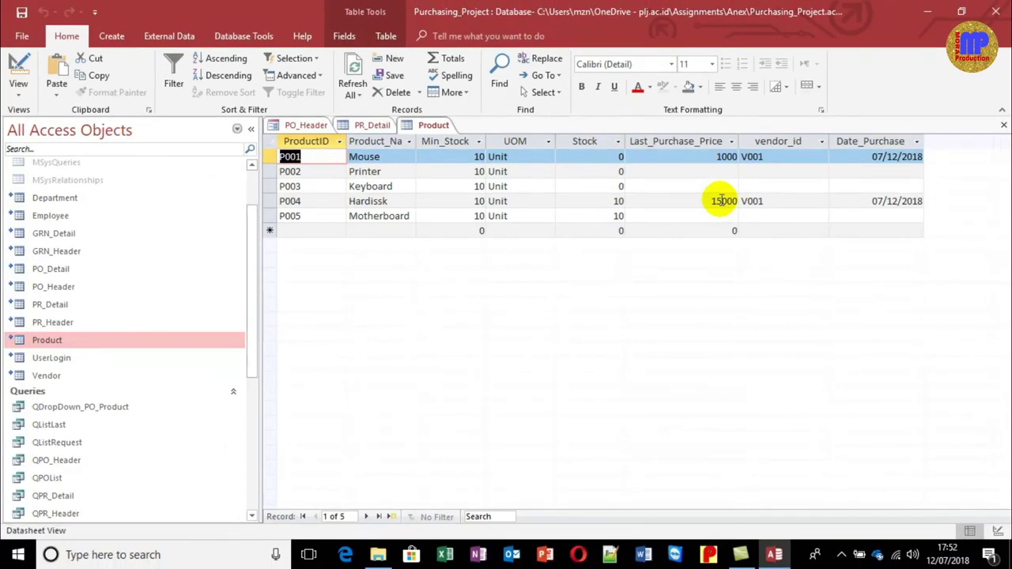
key(alt+F4)
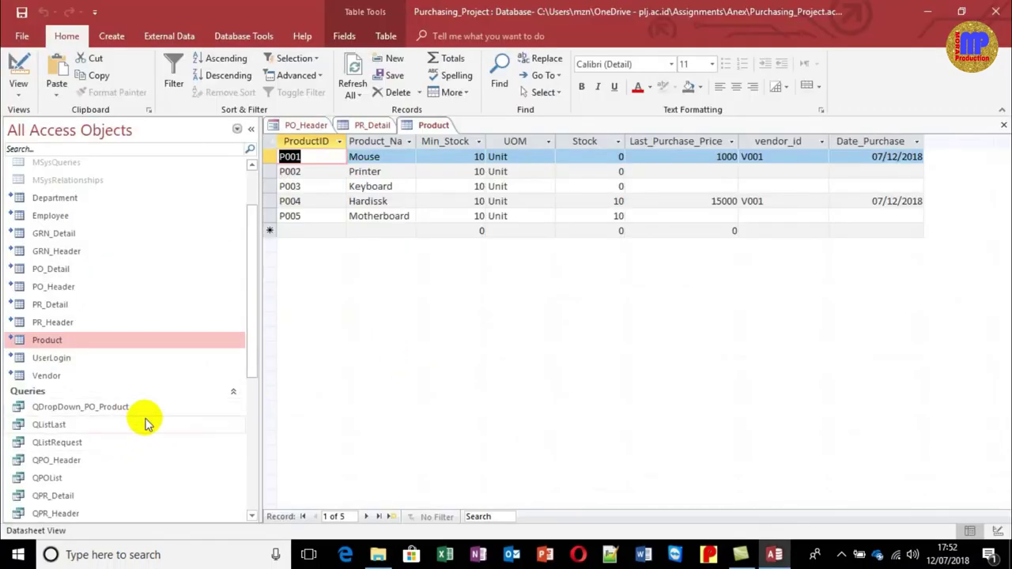
key(ctrl+F4)
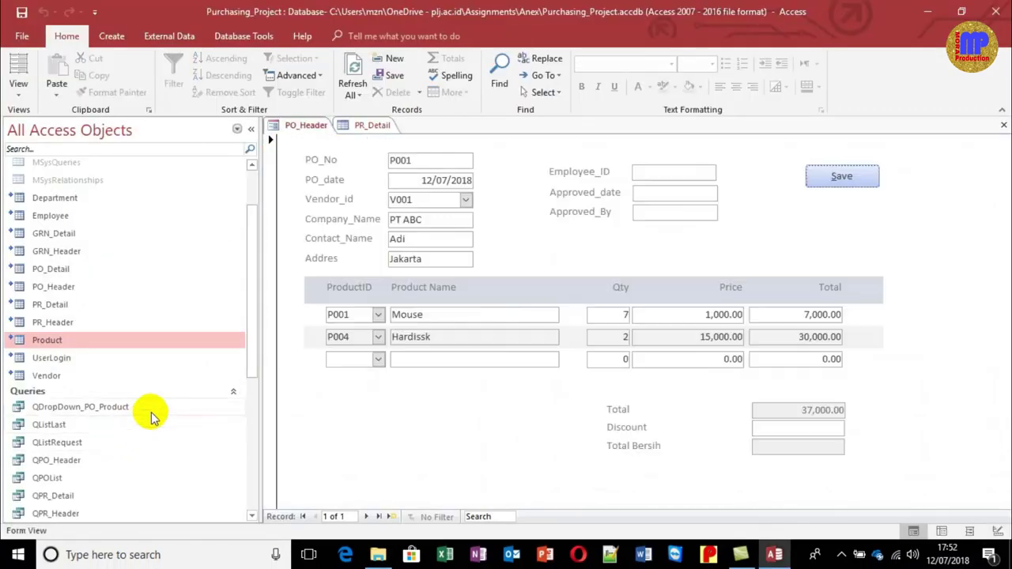
Show PO_Header in Design View to examine its Discount box, and close both PO_Header and PR_Detail
click(841, 195)
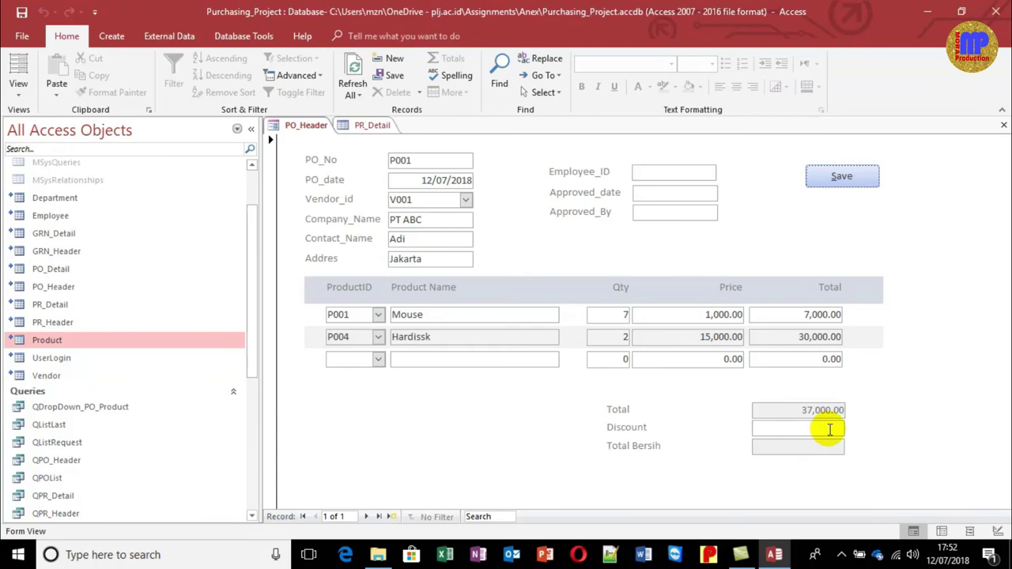
click(19, 88)
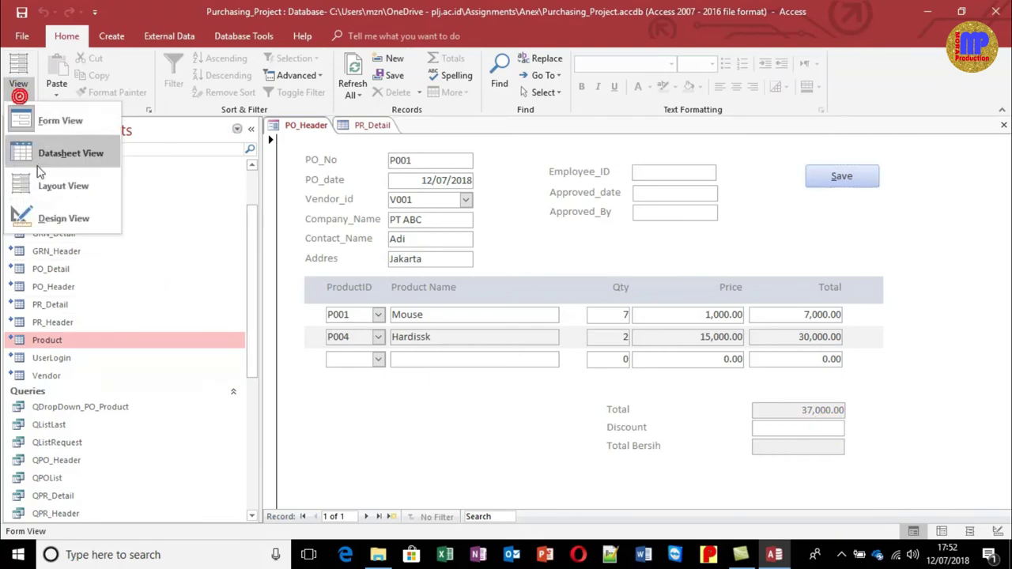
click(47, 214)
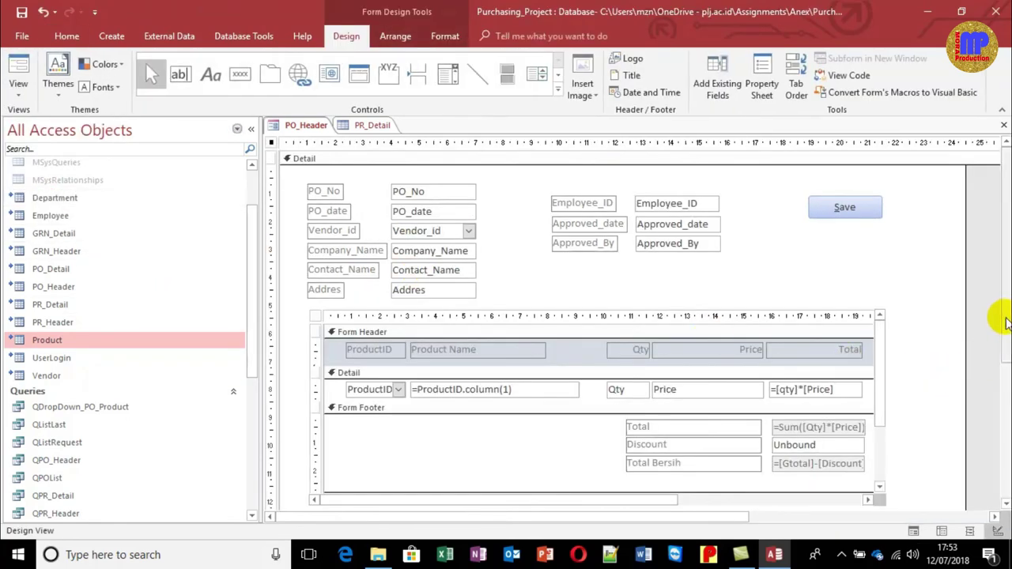
scroll(1005, 316, down, 3)
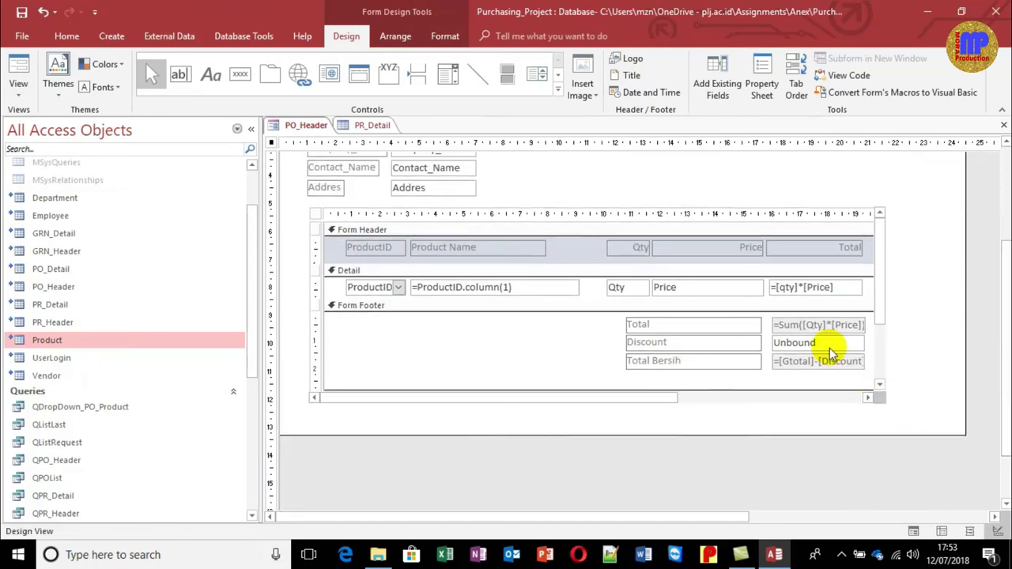
click(831, 353)
key(ctrl+w)
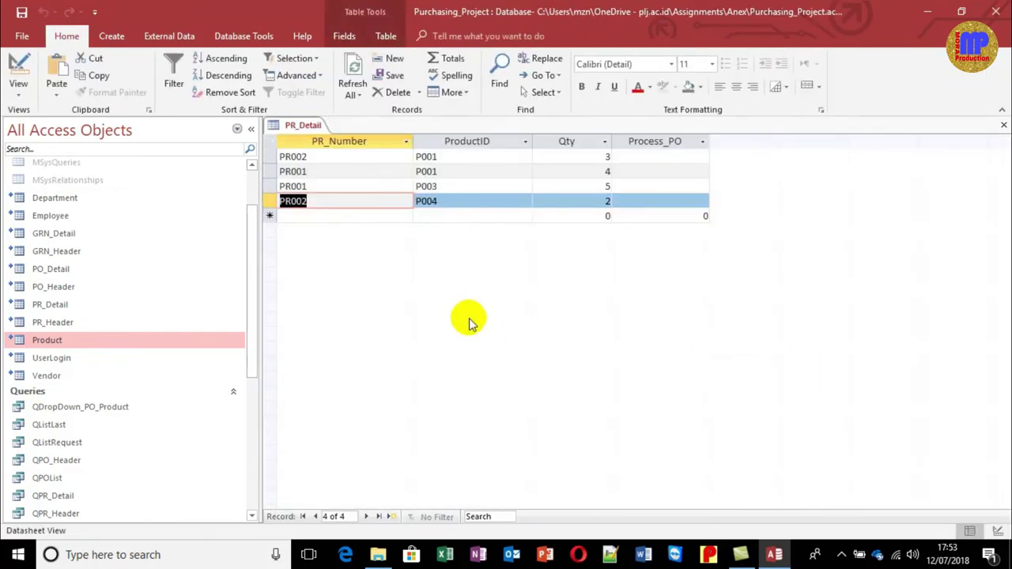
key(ctrl+w)
Open the PO_Detail form in Design View
scroll(95, 440, down, 4)
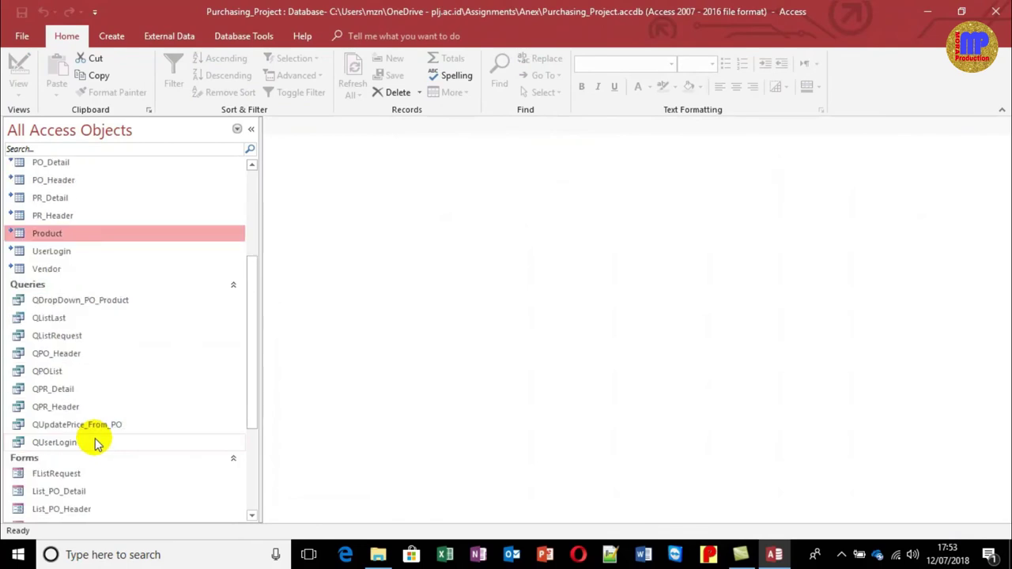
scroll(95, 440, down, 3)
right_click(69, 393)
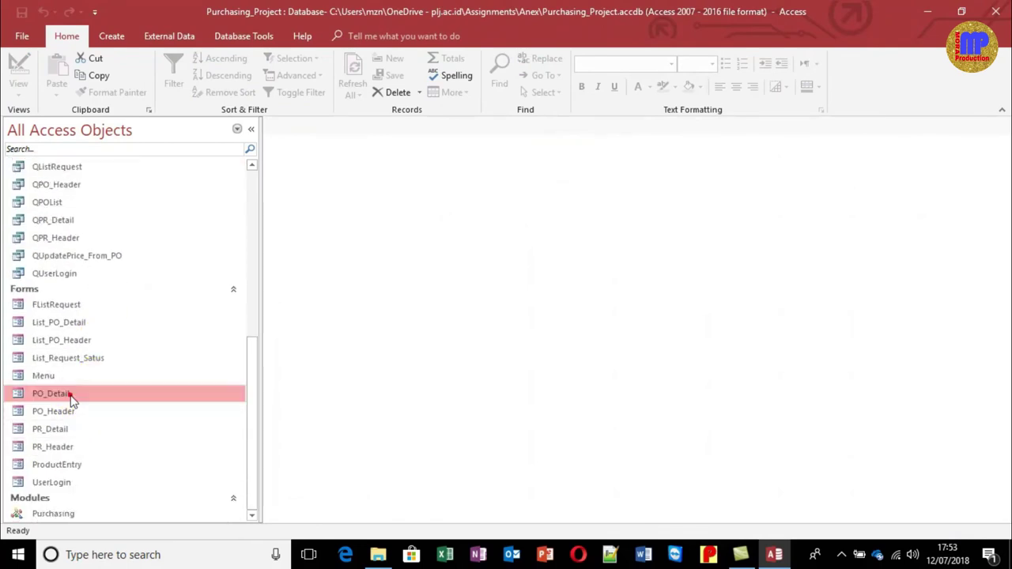
click(127, 238)
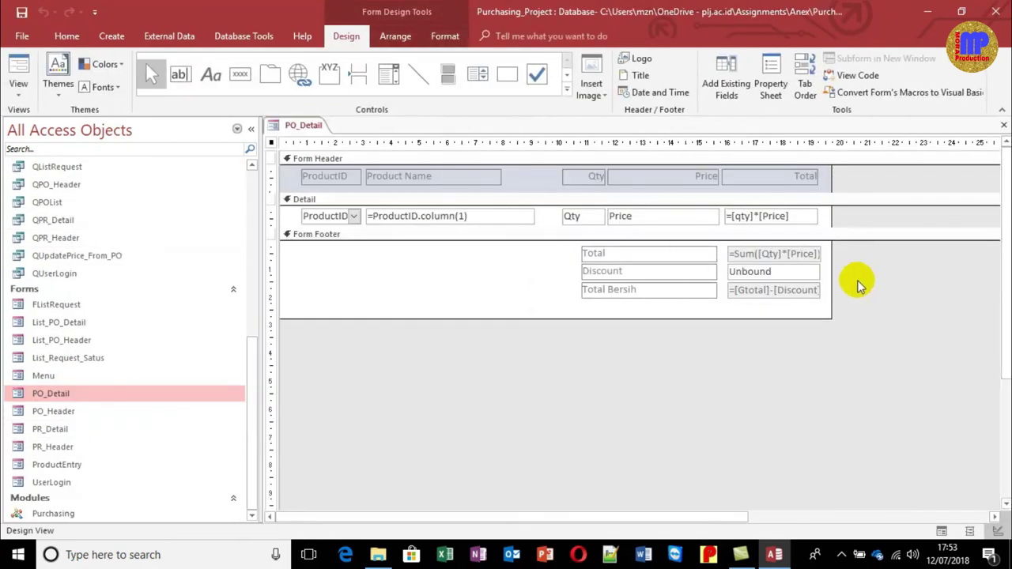
Set the default value of the Discount text box in the form footer to 0 and close its properties
right_click(797, 273)
click(845, 530)
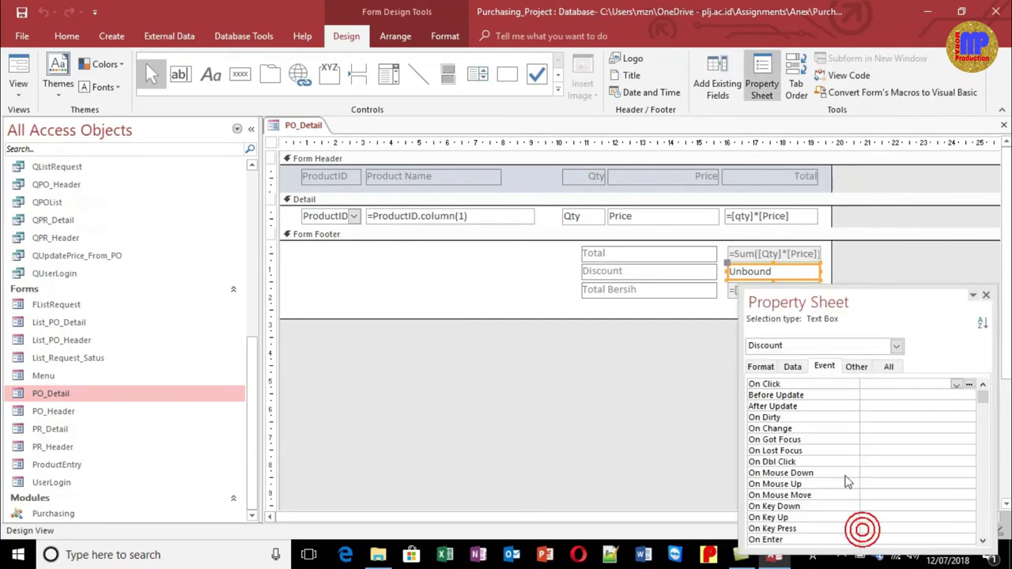
click(794, 368)
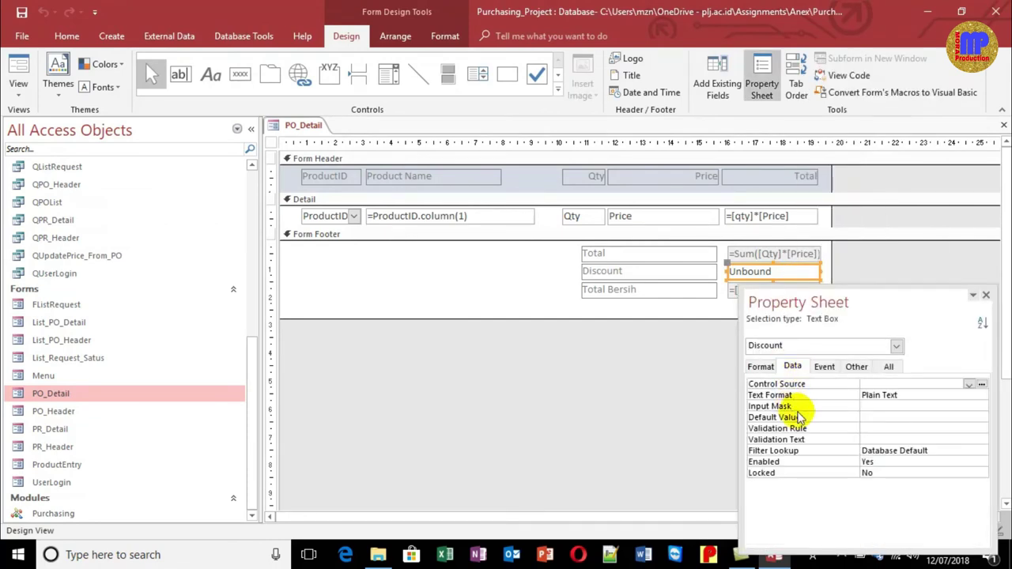
click(874, 419)
text(0)
key(Return)
click(986, 295)
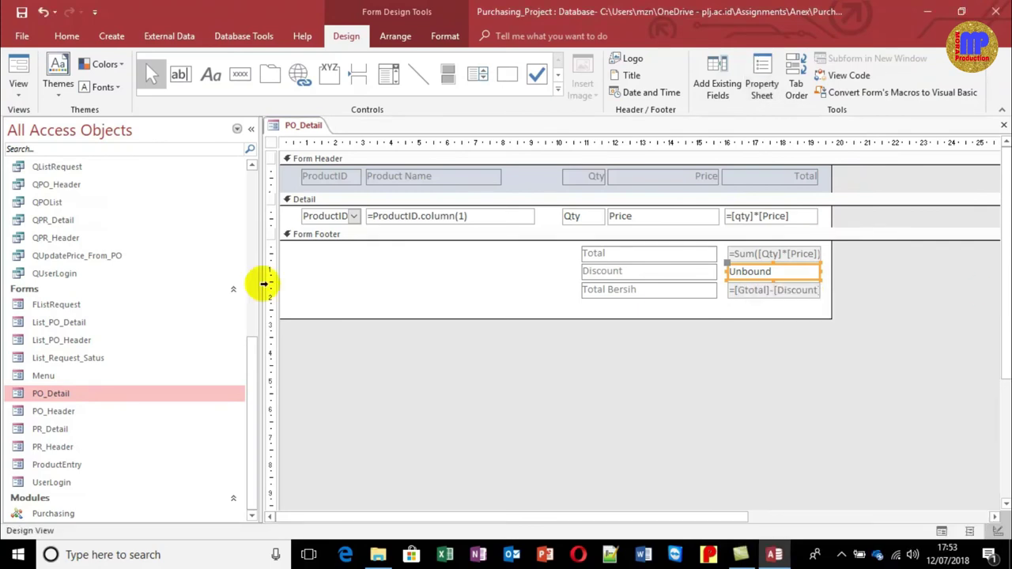
Check the footer totals of PO_Detail in Form View, and close the form saving its design changes
click(21, 70)
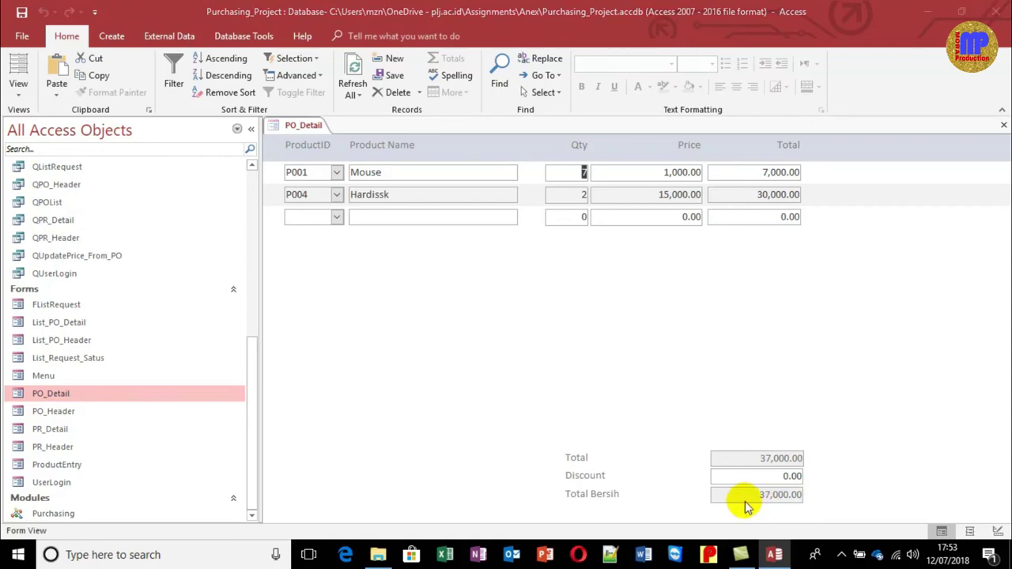
key(ctrl+w)
click(447, 318)
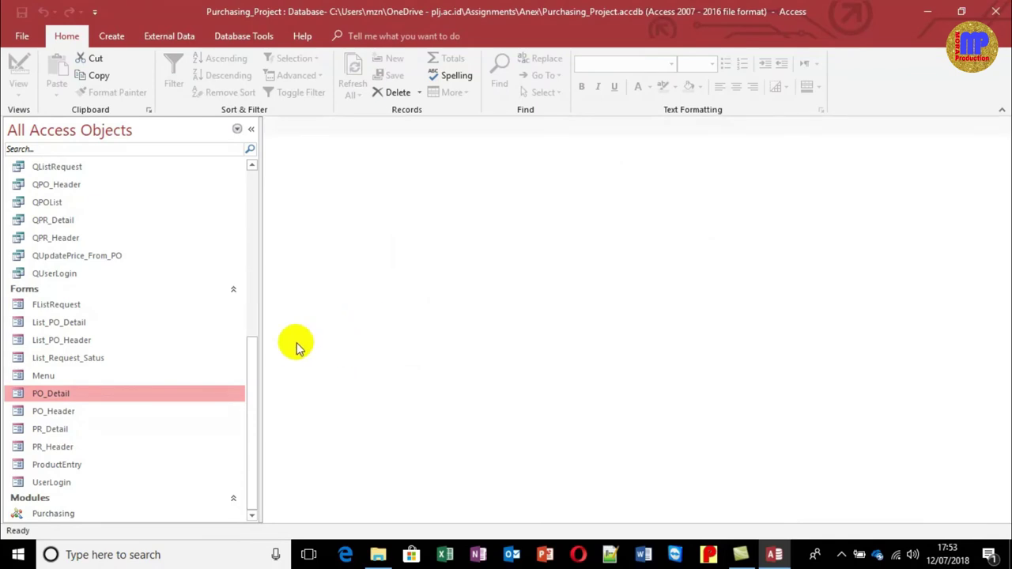
Open the PO_Header form in Design View
click(82, 412)
right_click(82, 413)
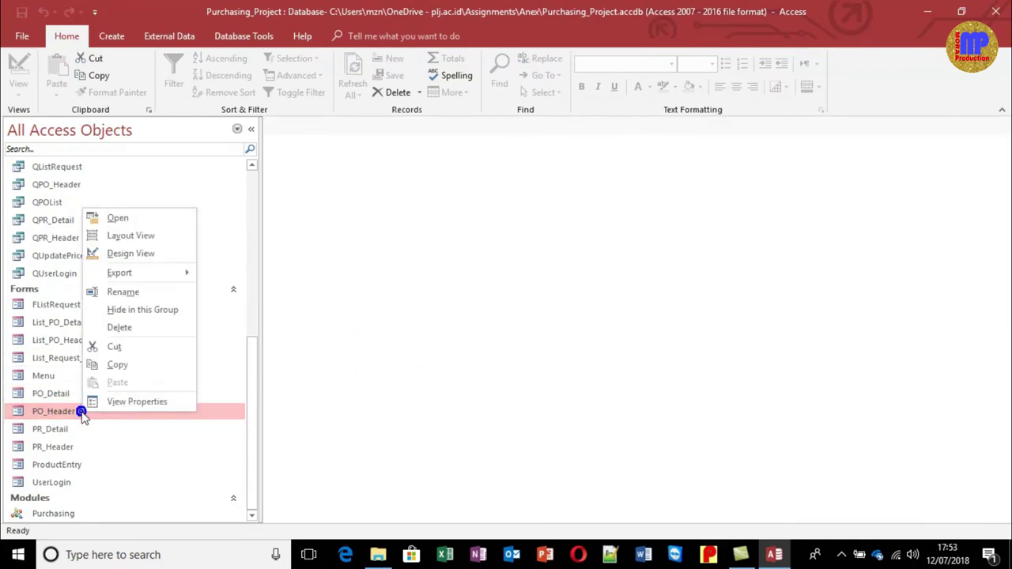
click(155, 256)
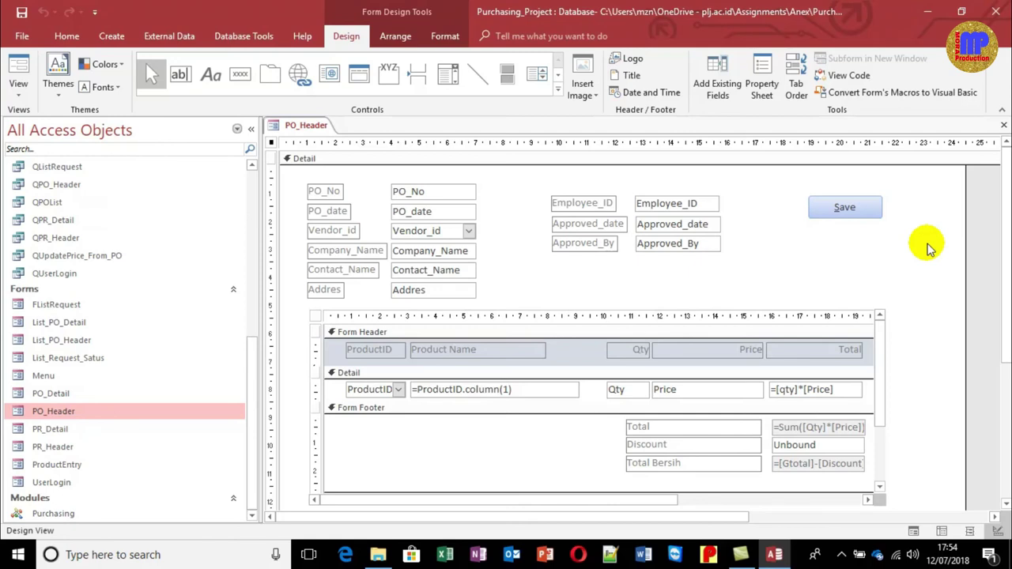
click(983, 228)
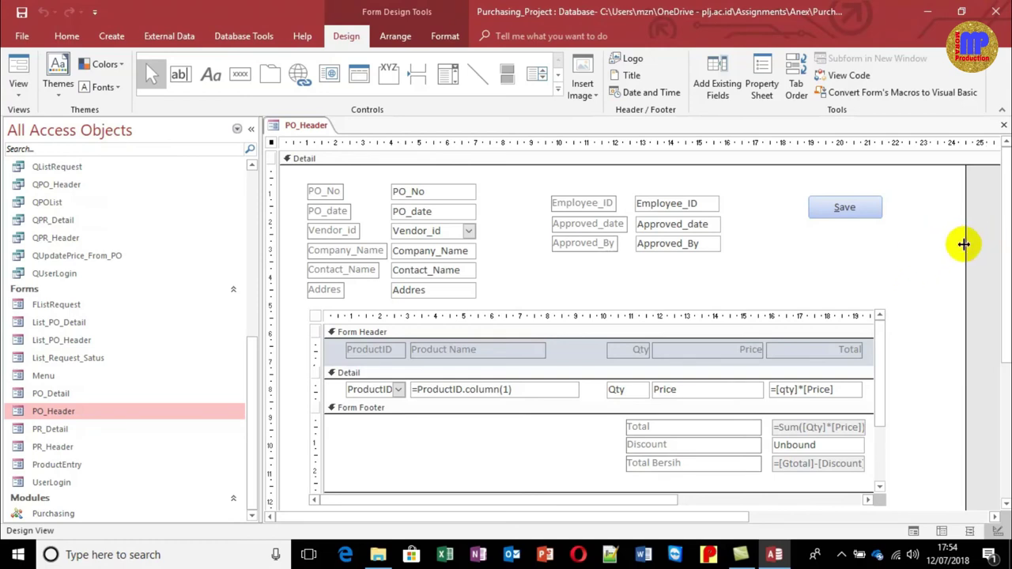
drag(1003, 253, 1003, 249)
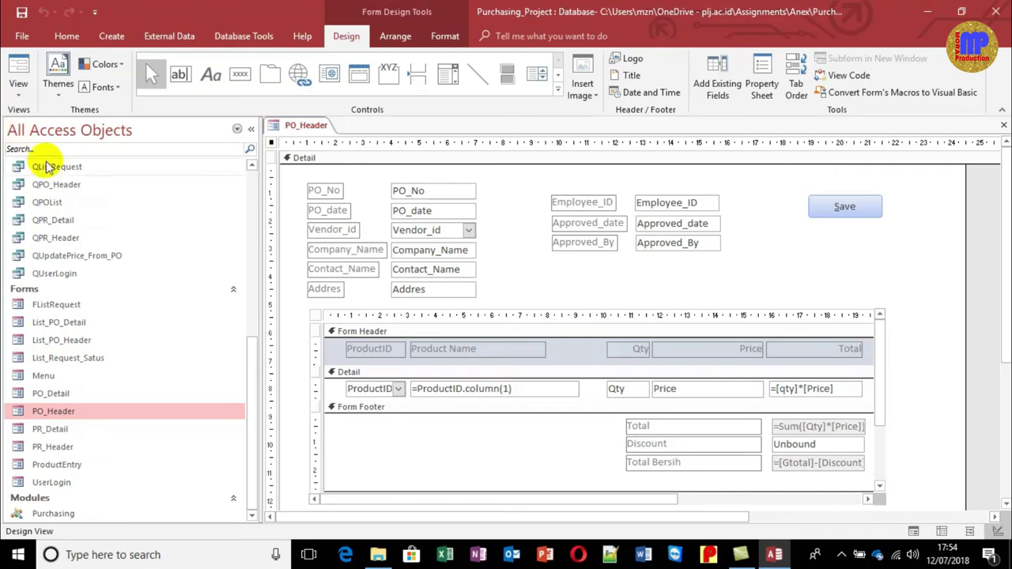
Open the Menu form and PO_Header in Form View to check their buttons and totals, and close both forms
click(248, 245)
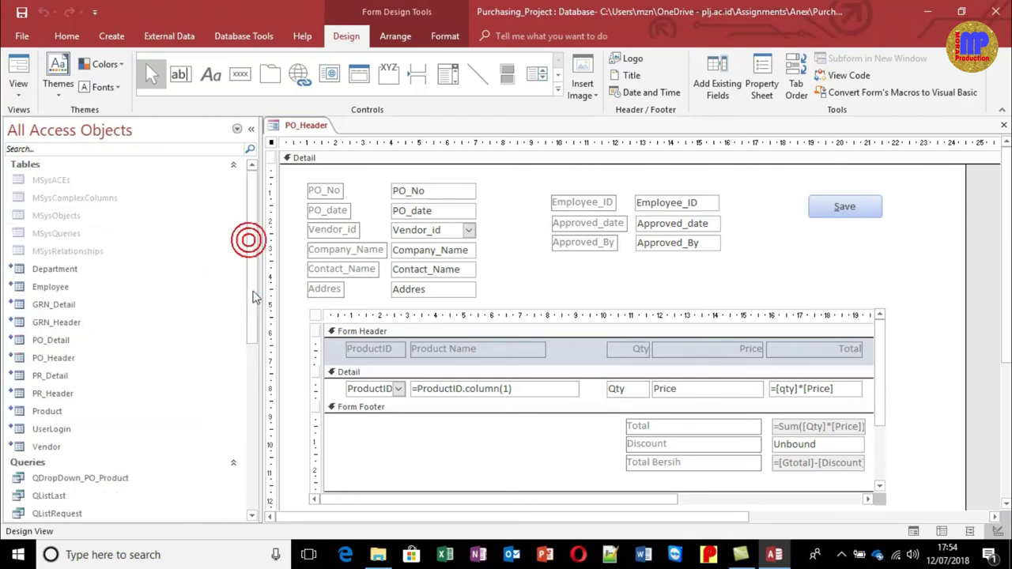
drag(253, 282, 231, 431)
scroll(232, 431, down, 1)
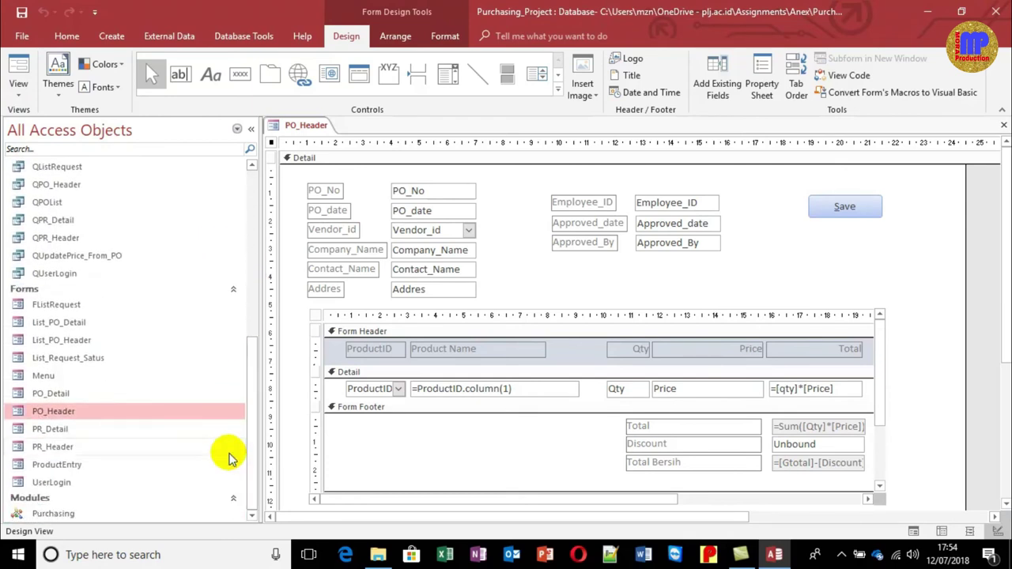
click(45, 378)
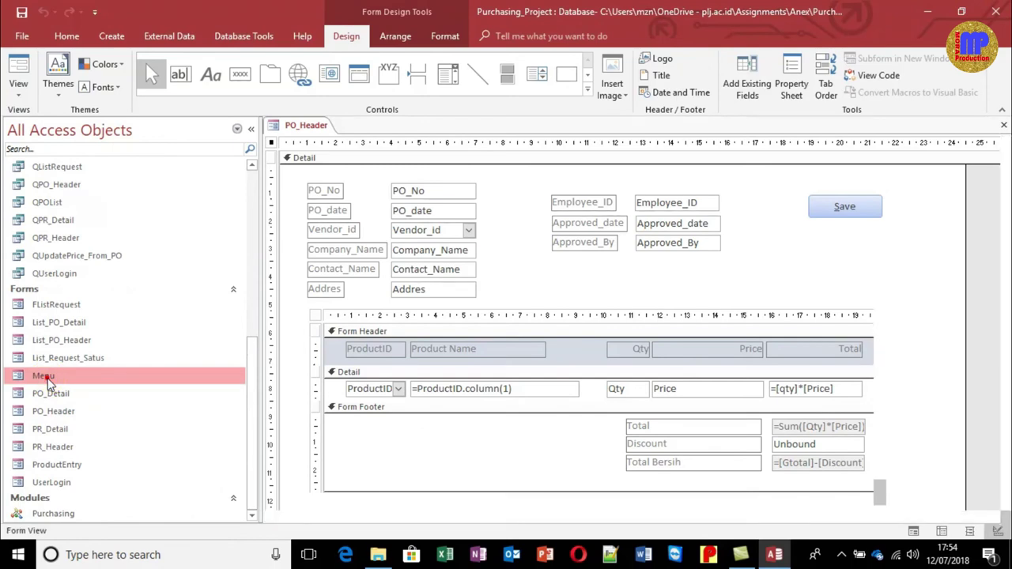
double_click(45, 378)
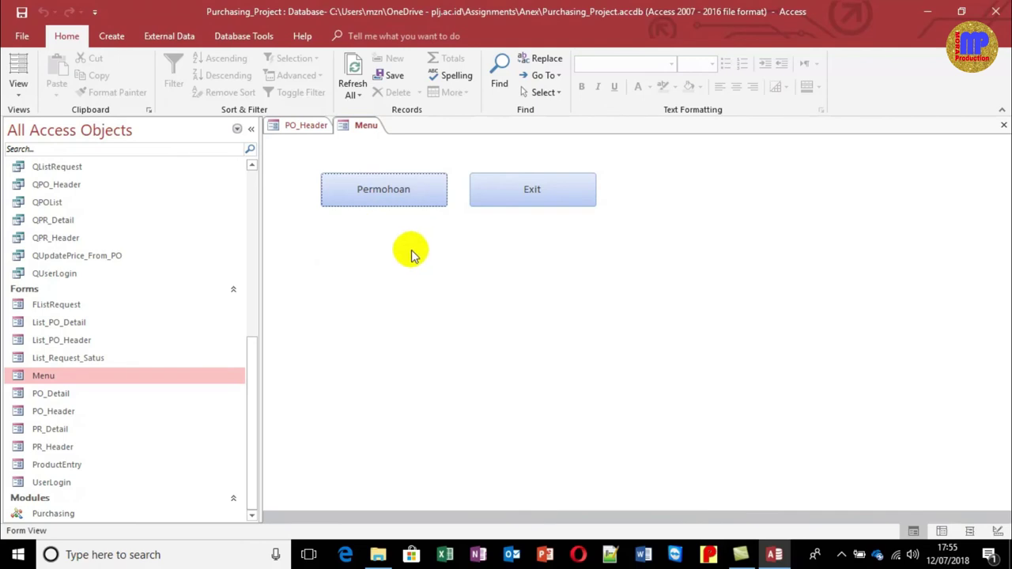
double_click(67, 414)
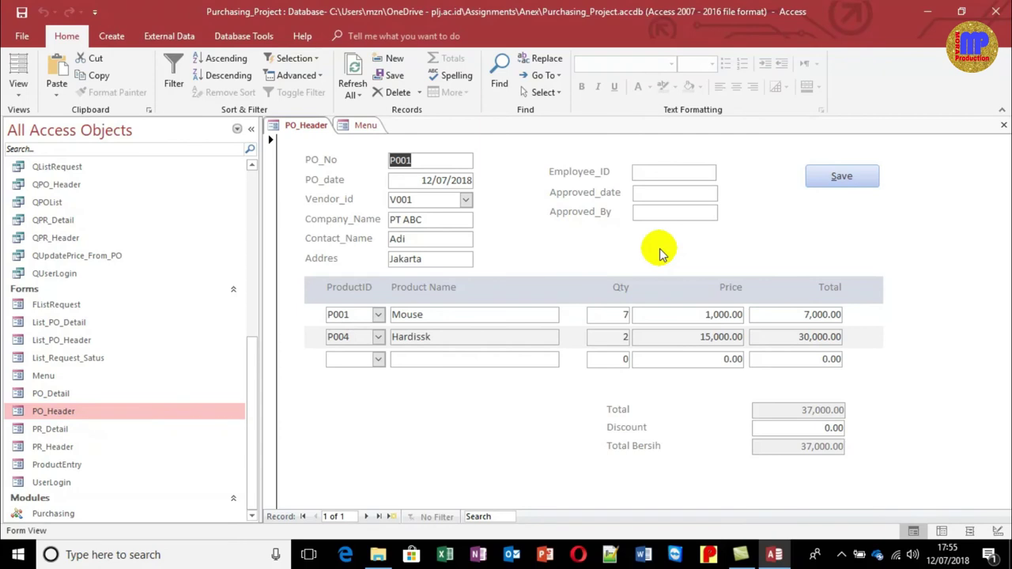
key(ctrl+w)
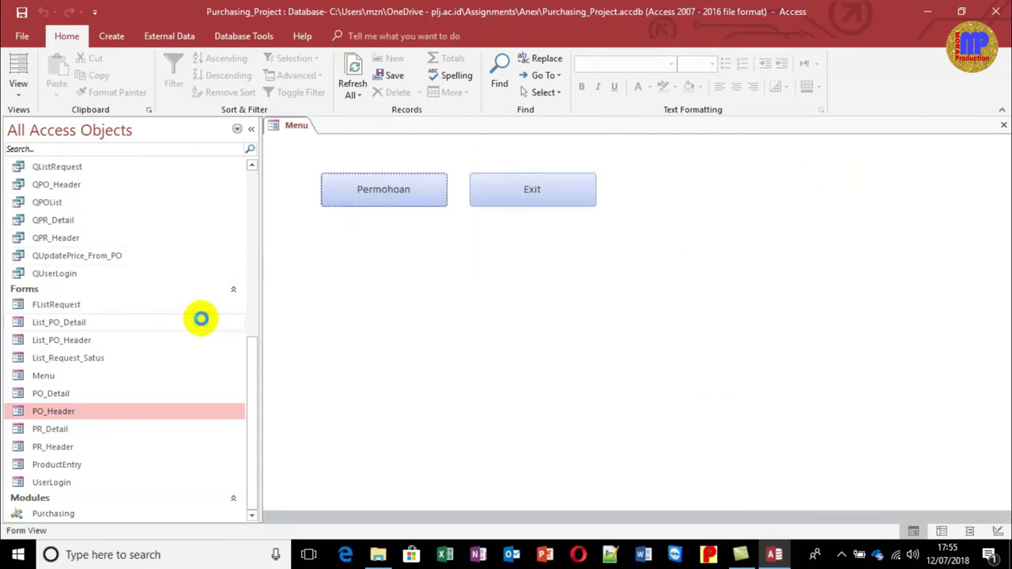
key(ctrl+w)
Open the Menu form in Design View, widen it to about 22 cm and move the Exit button near its far end
right_click(68, 379)
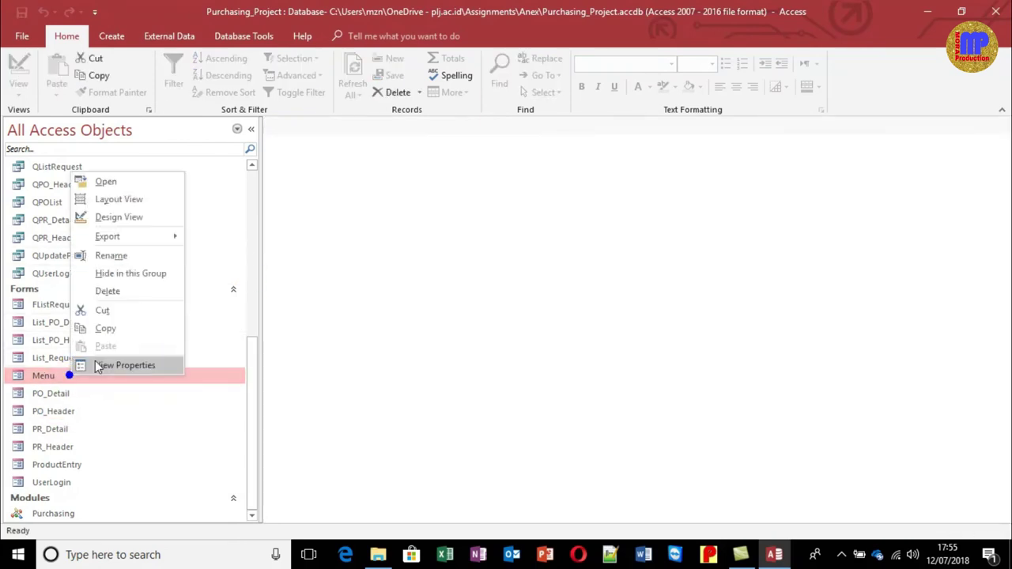
click(142, 217)
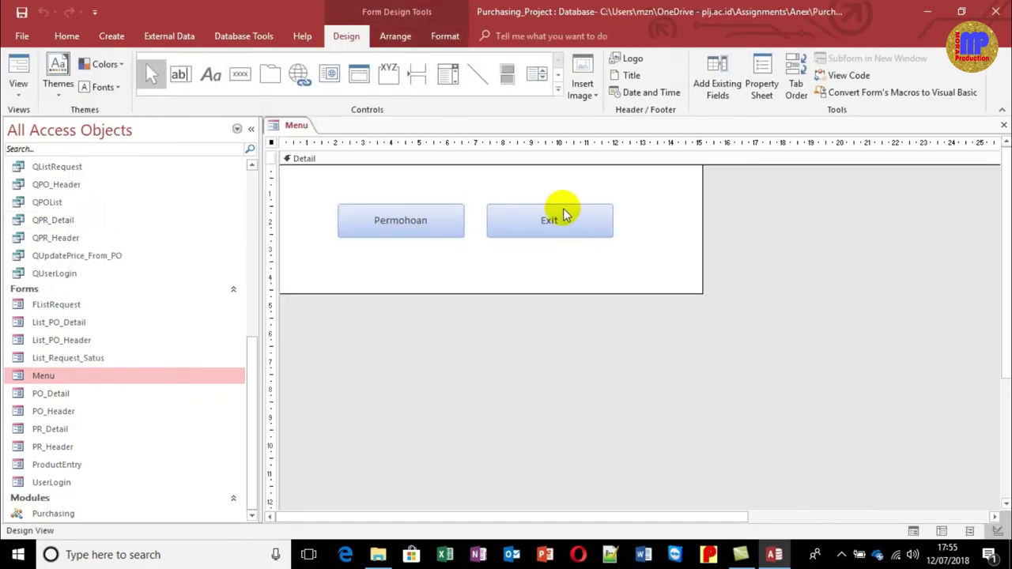
drag(703, 224, 875, 243)
drag(685, 269, 770, 206)
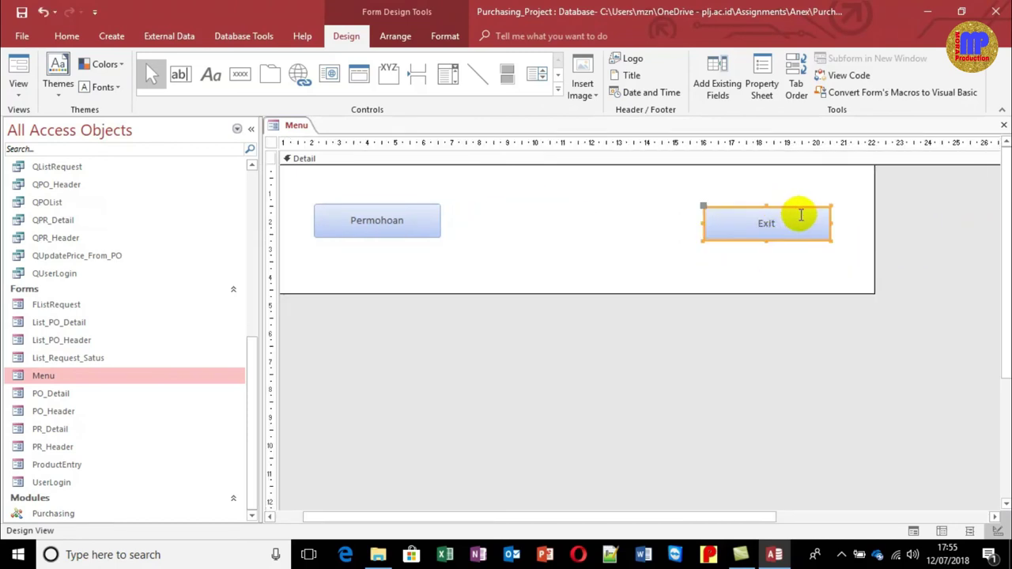
Narrow the Permohoan and Exit buttons together to about 2.7 cm wide
shift+click(436, 224)
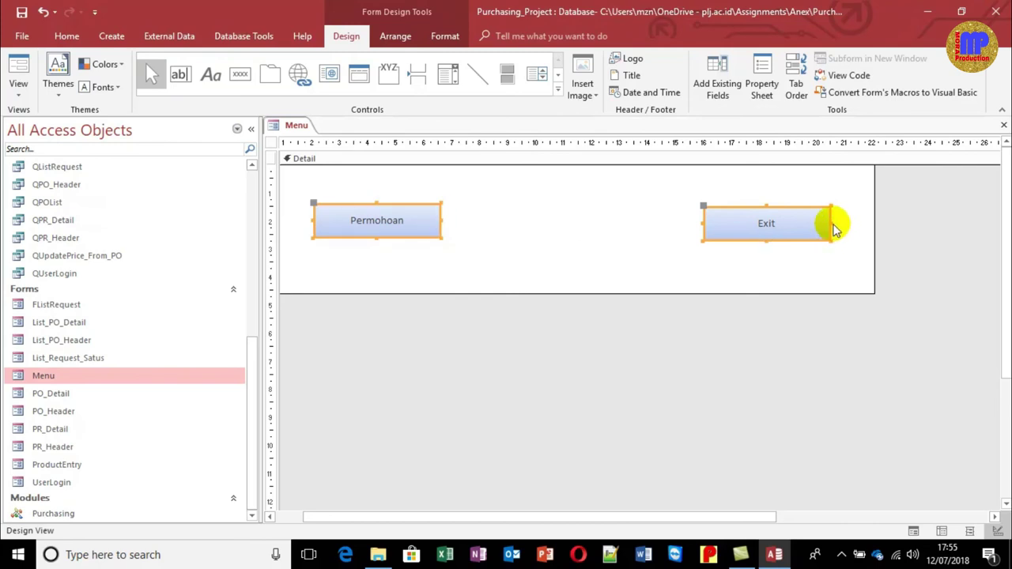
drag(830, 223, 780, 224)
click(598, 224)
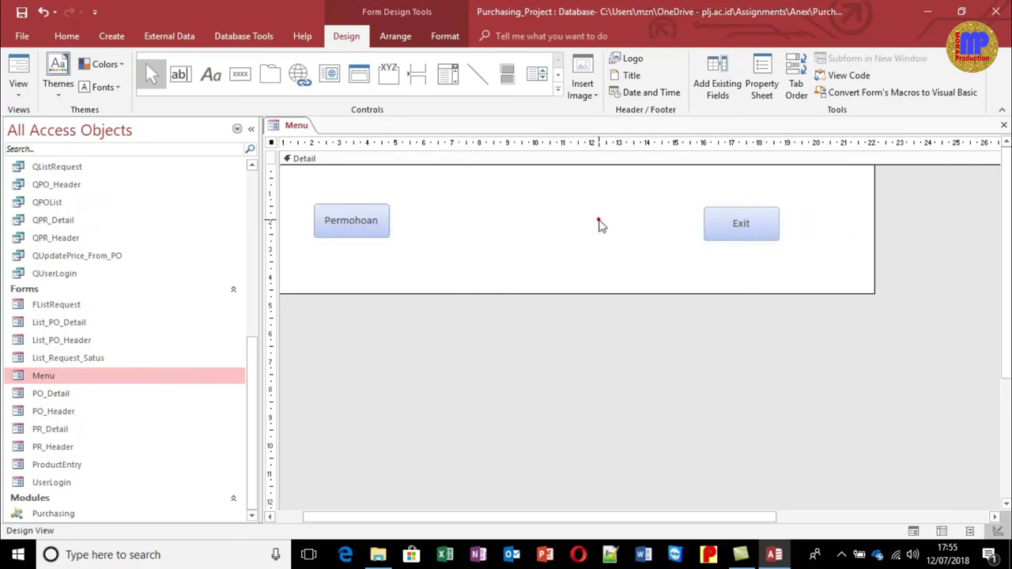
Duplicate the Permohoan button, place the copy directly beside the original, and align Exit beside the copy in the same row
click(383, 206)
key(ctrl+c)
key(ctrl+v)
click(447, 226)
drag(390, 261, 457, 213)
drag(673, 197, 519, 237)
Change the caption of the copied button between Permohoan and Exit to Purchase Order
click(443, 226)
click(438, 218)
click(438, 216)
double_click(439, 216)
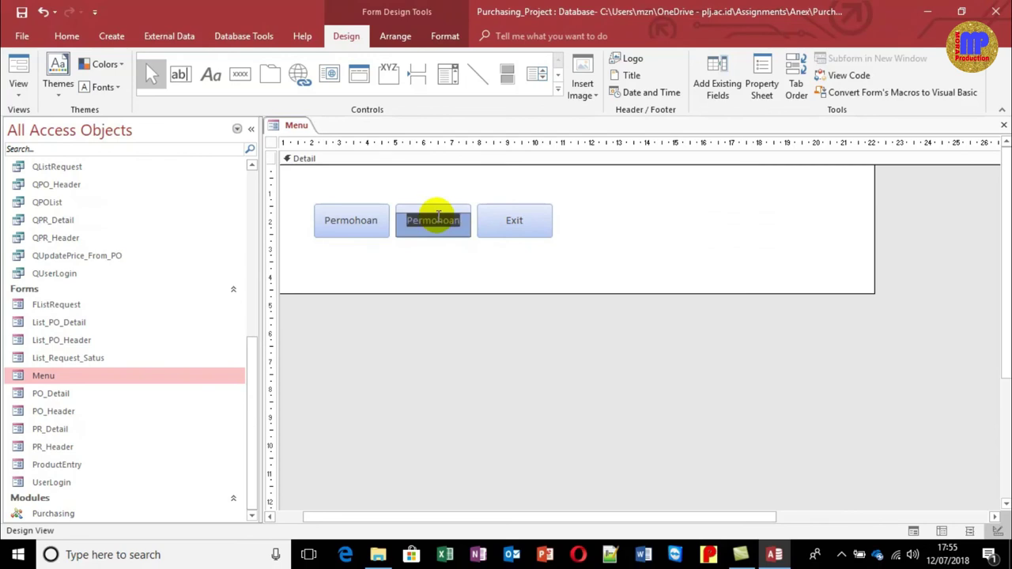
text(Purcha)
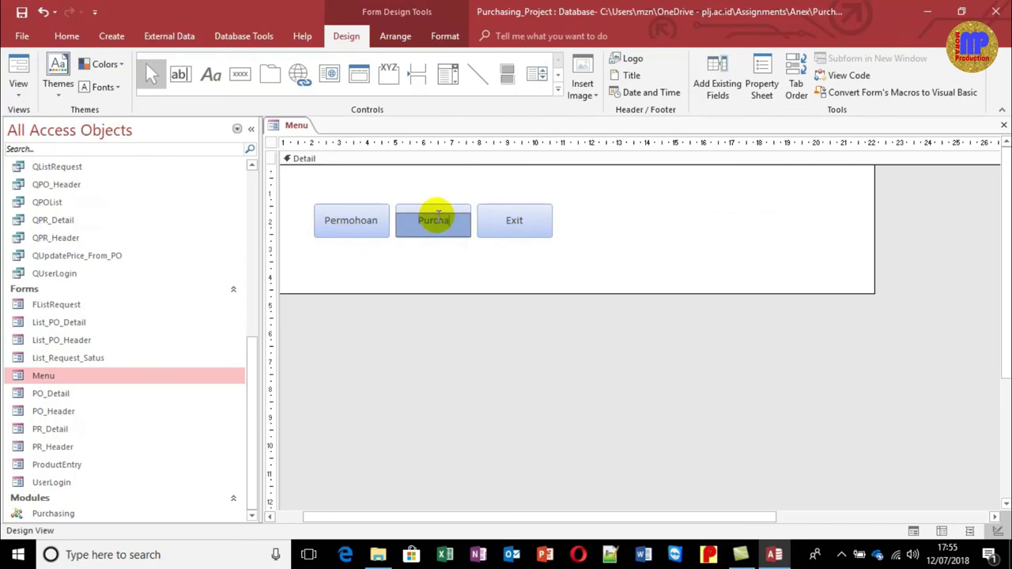
text(se Order)
click(647, 221)
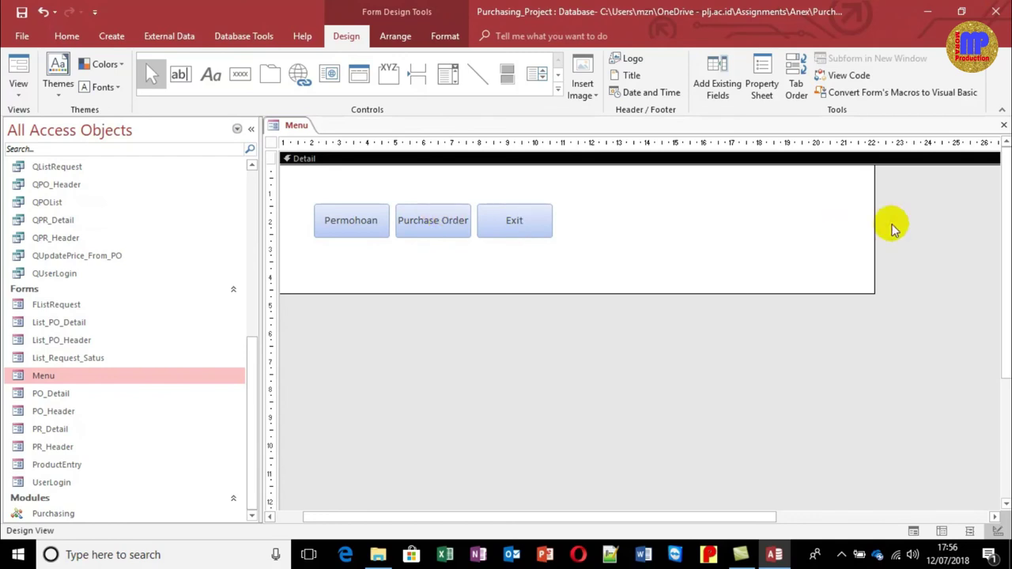
Resize the Menu form to about 21.6 cm wide and 5 cm tall, and close it saving the design changes
drag(870, 290, 843, 305)
key(ctrl+w)
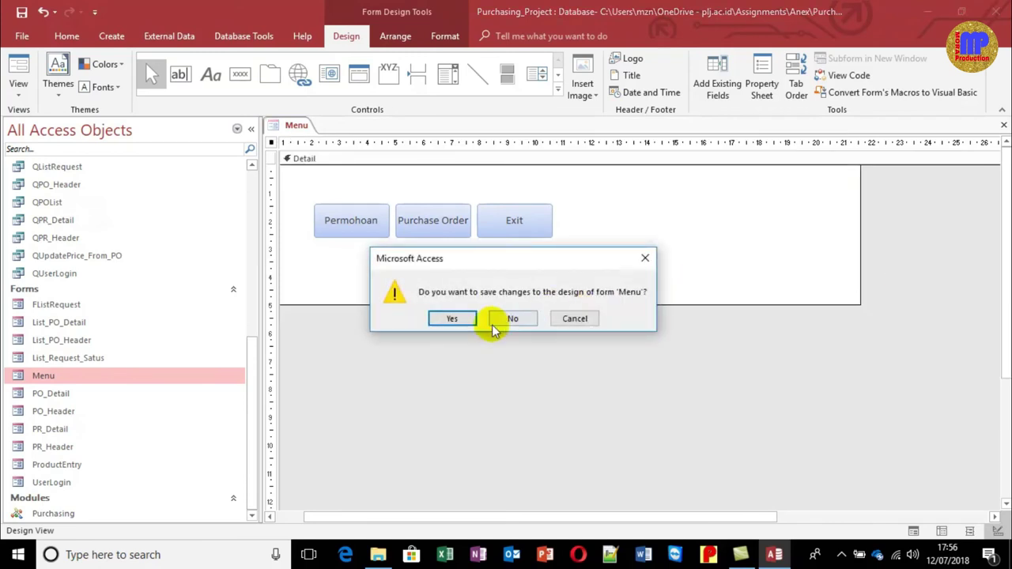
click(455, 319)
Open PO_Header and the Menu form one after the other to check them in Form View, closing each
double_click(55, 413)
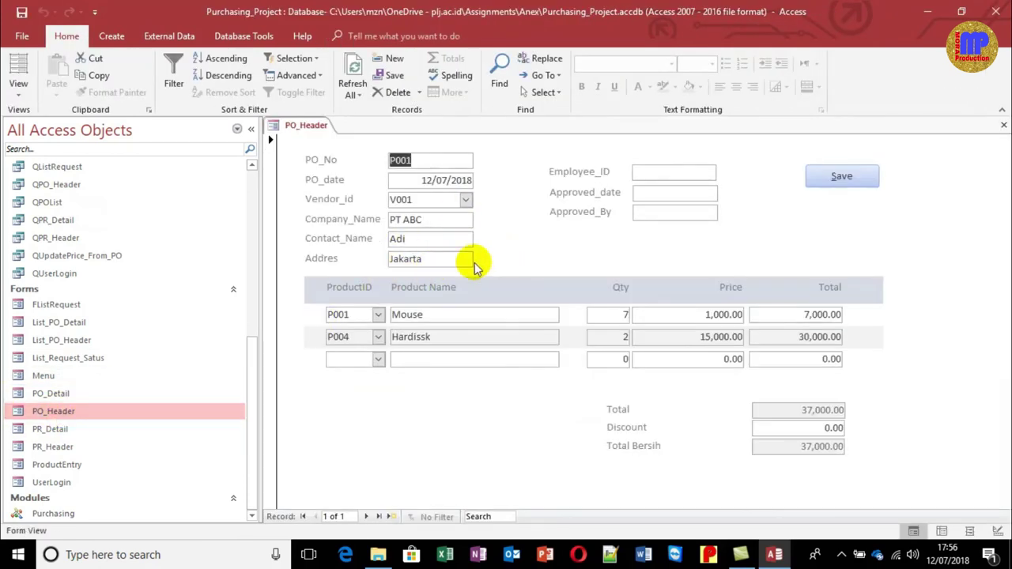
key(ctrl+w)
double_click(80, 377)
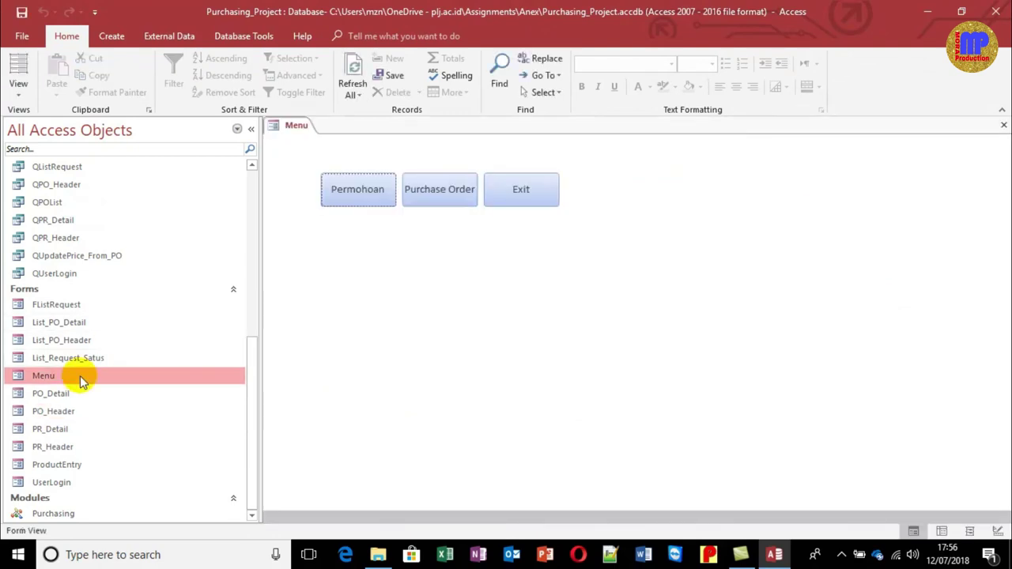
key(ctrl+w)
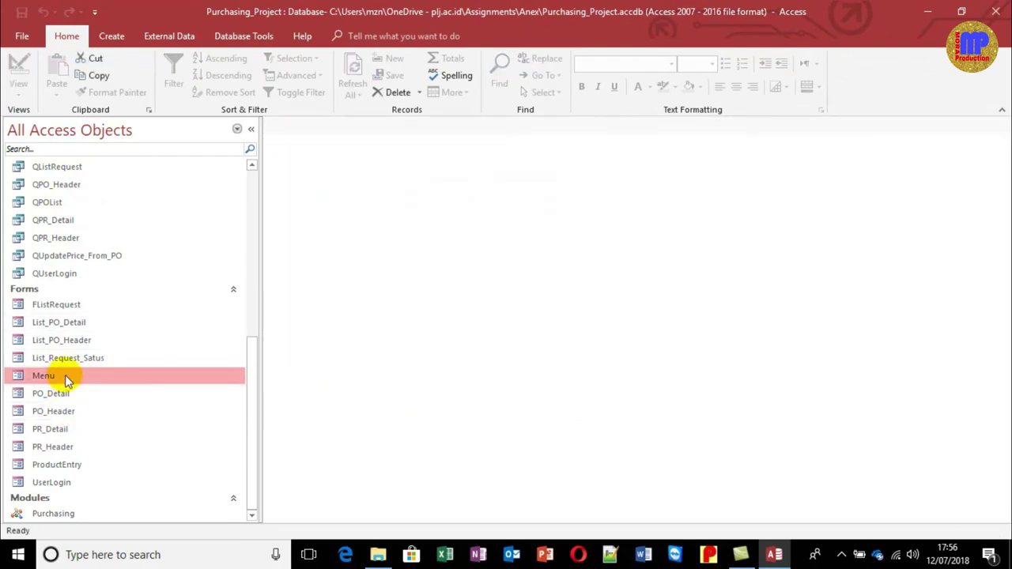
Open the Menu form and List_PO_Header to check them in Form View, closing List_PO_Header
double_click(65, 375)
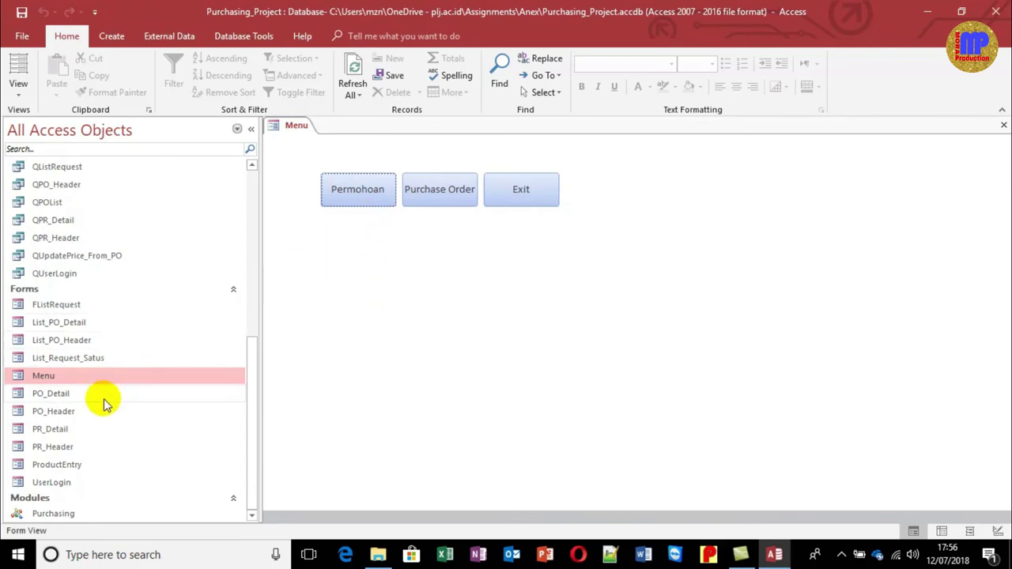
click(64, 414)
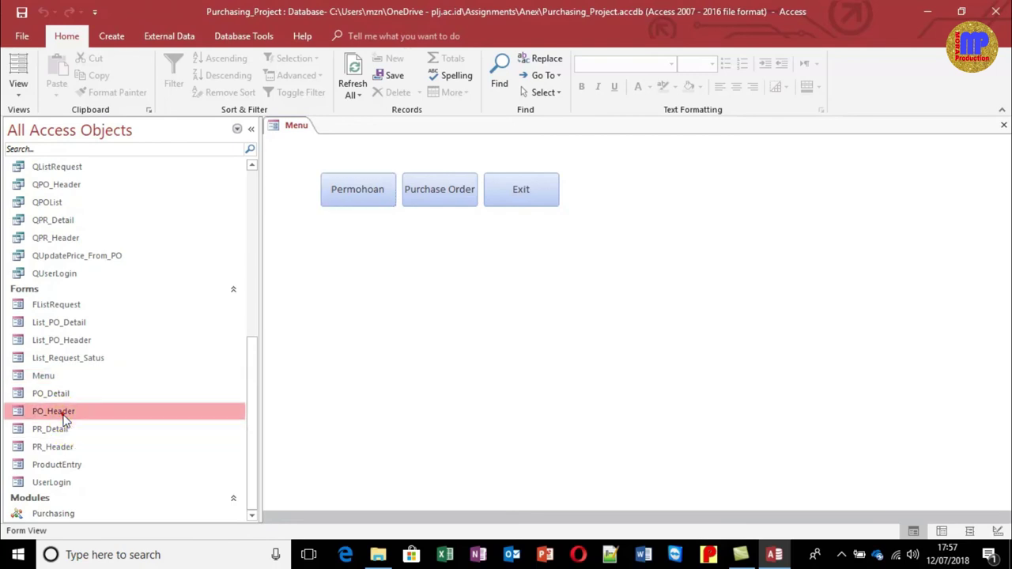
double_click(77, 347)
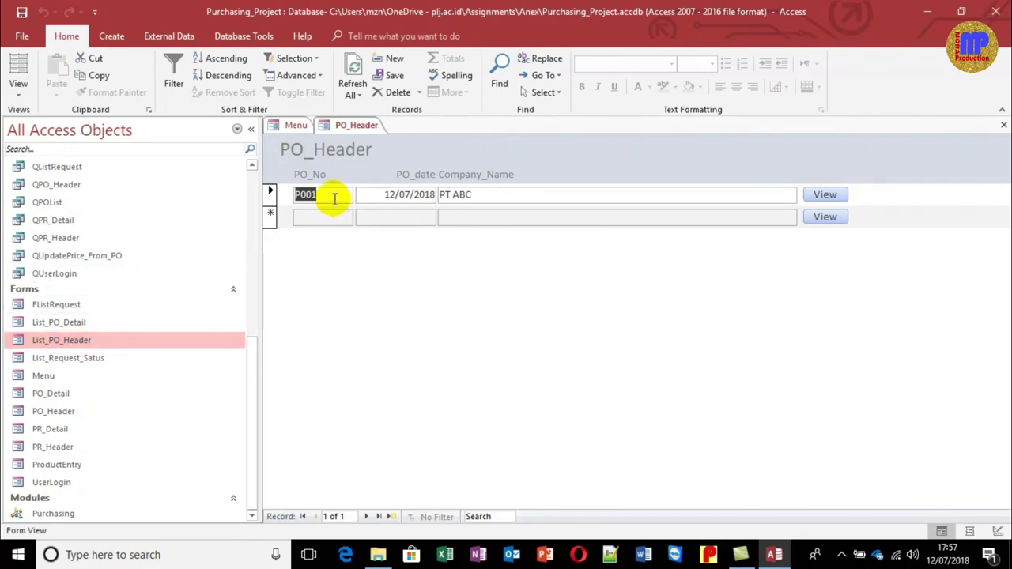
key(ctrl+w)
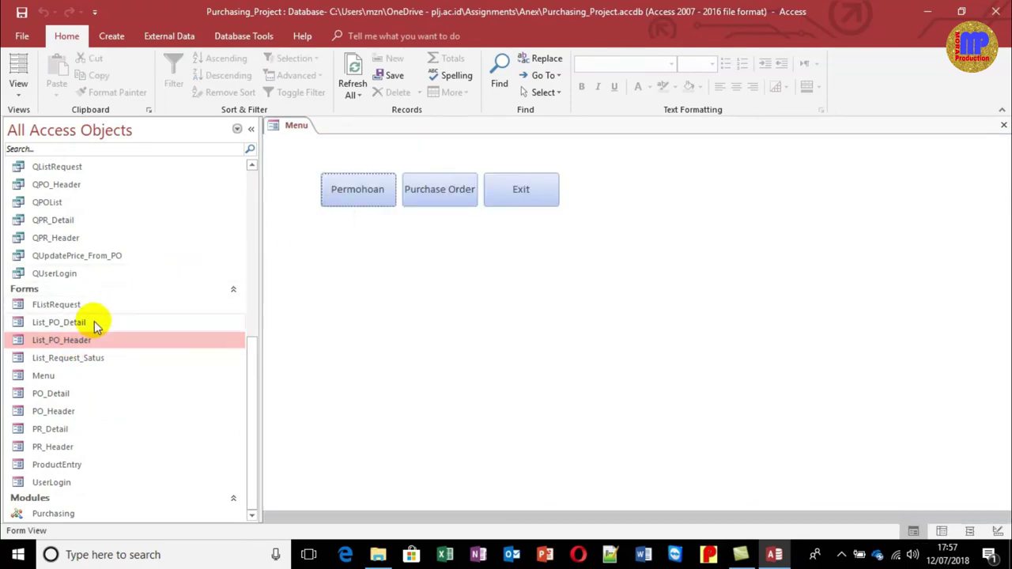
Open List_Request_Satus and request PR001 from it, check the Approve and Cancel status options, and close both forms
double_click(89, 361)
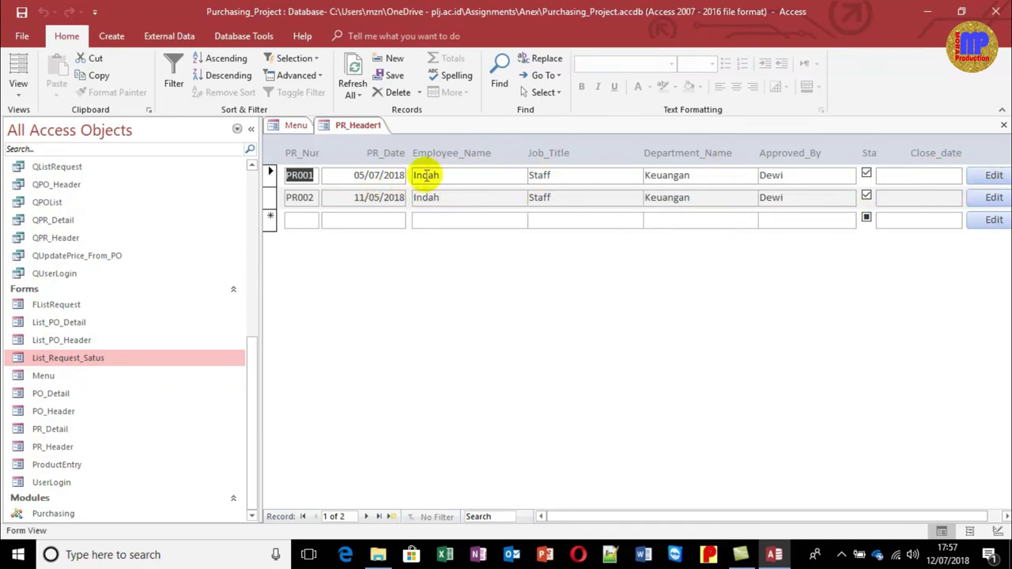
click(995, 176)
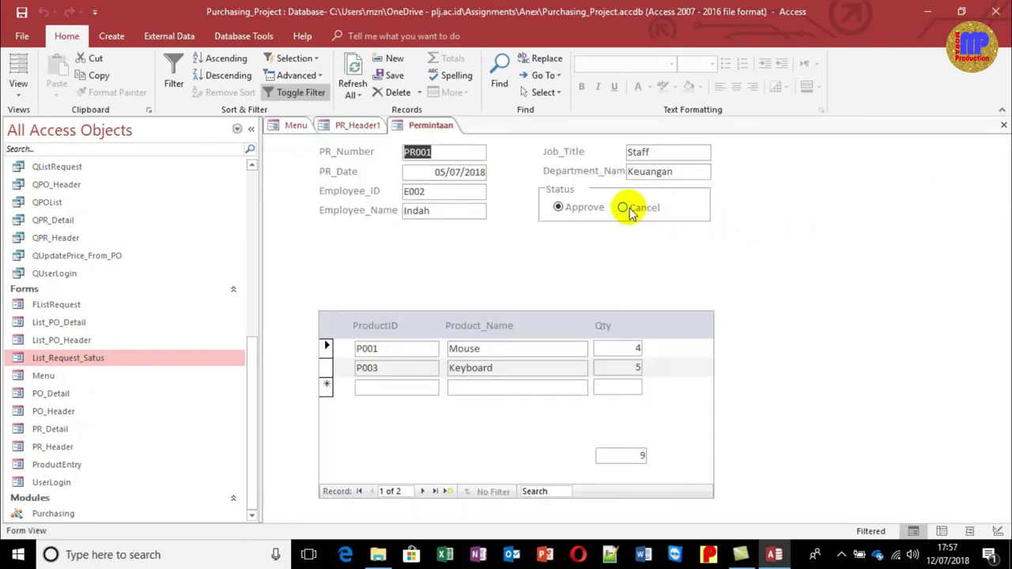
click(642, 209)
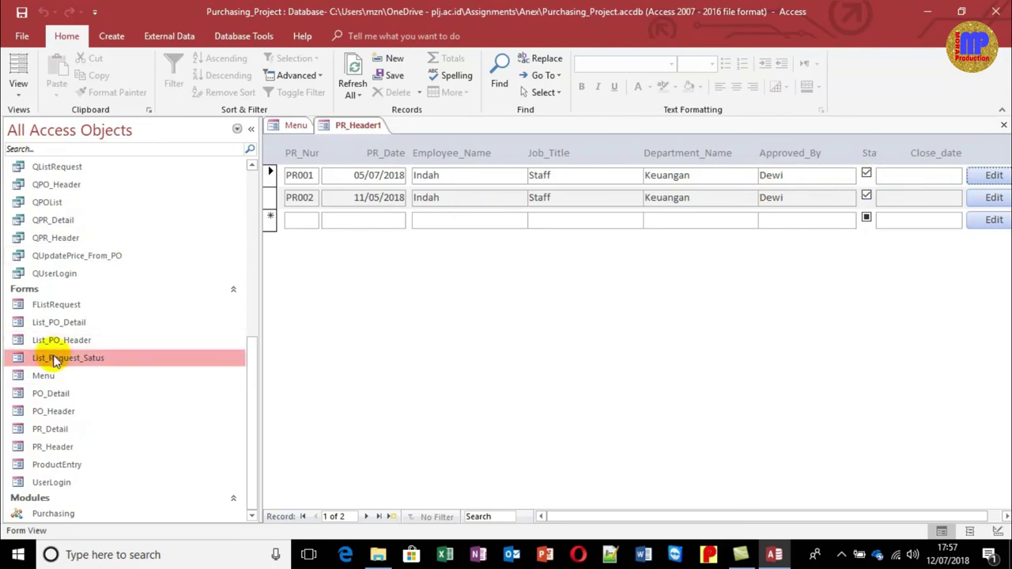
click(984, 177)
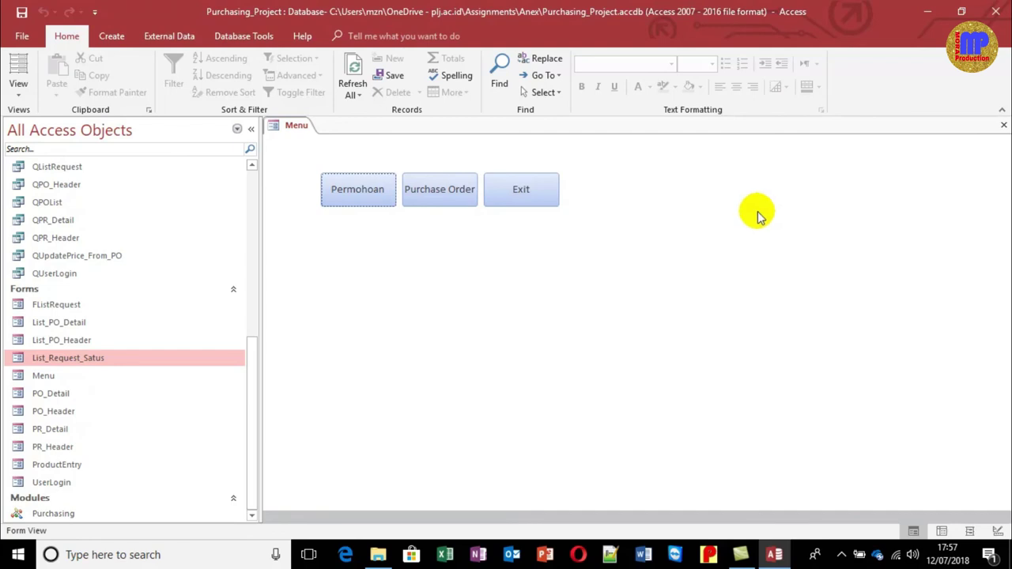
Open the PO_Header form and look at the product choices offered in the first order line
double_click(52, 412)
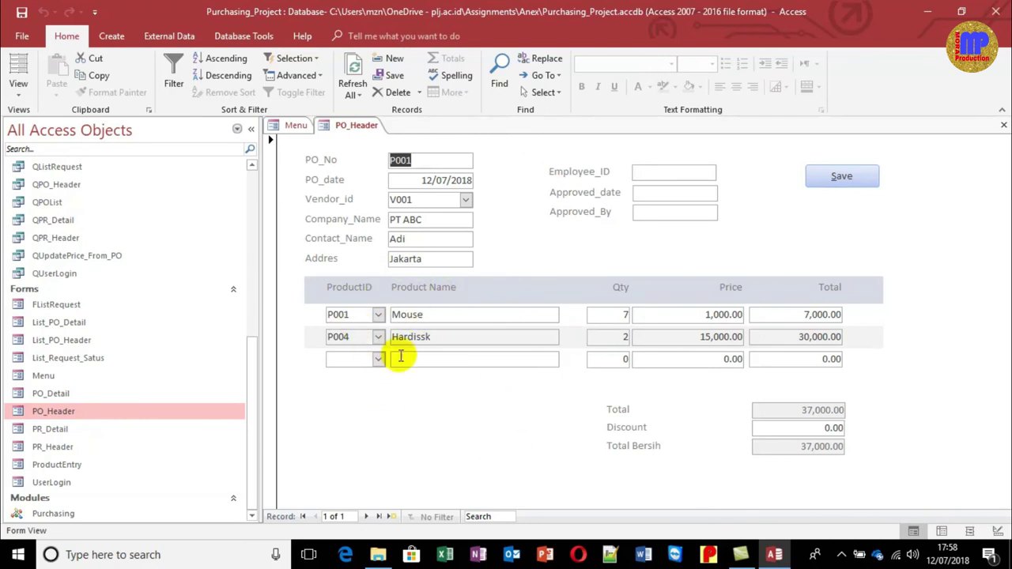
click(378, 315)
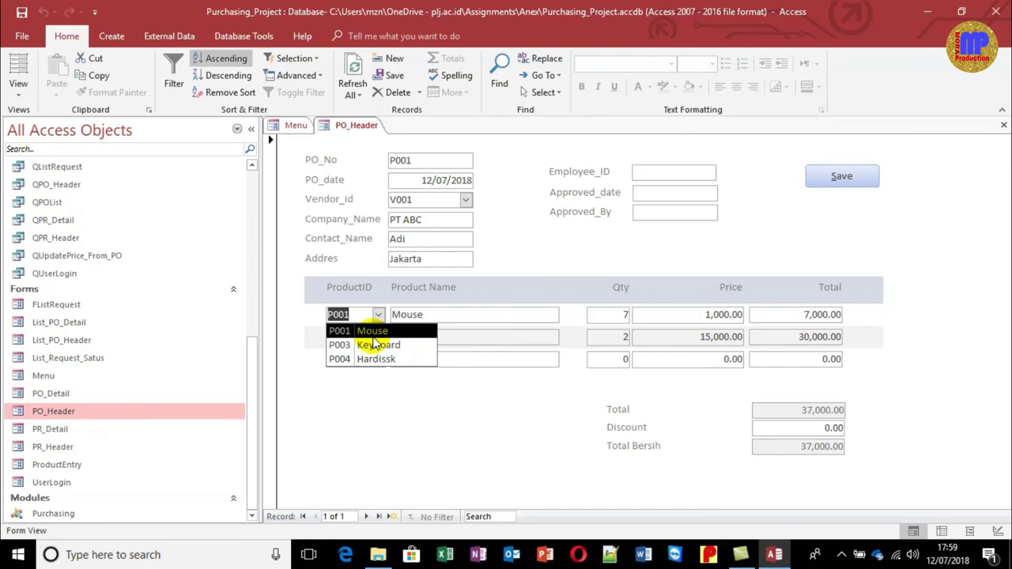
click(438, 160)
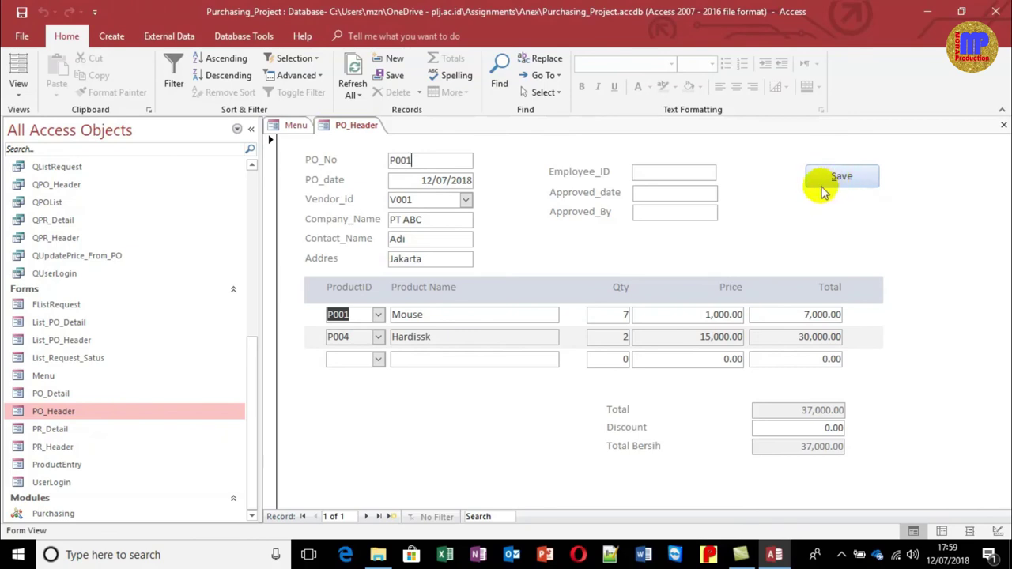
Open the PR_Detail table to examine its requested products, quantities and Process_PO field
scroll(111, 326, up, 1)
scroll(111, 326, up, 4)
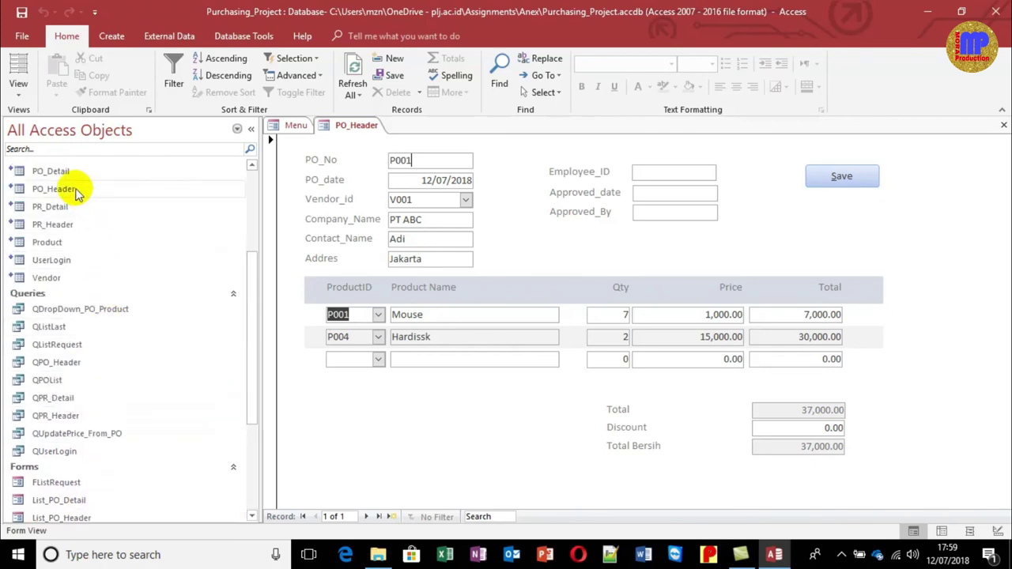
click(75, 209)
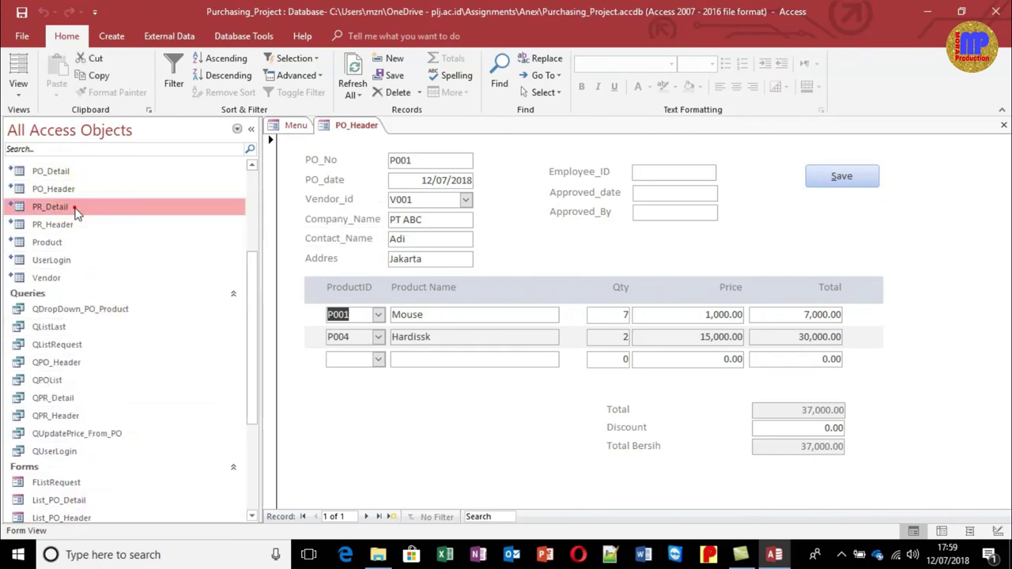
double_click(75, 208)
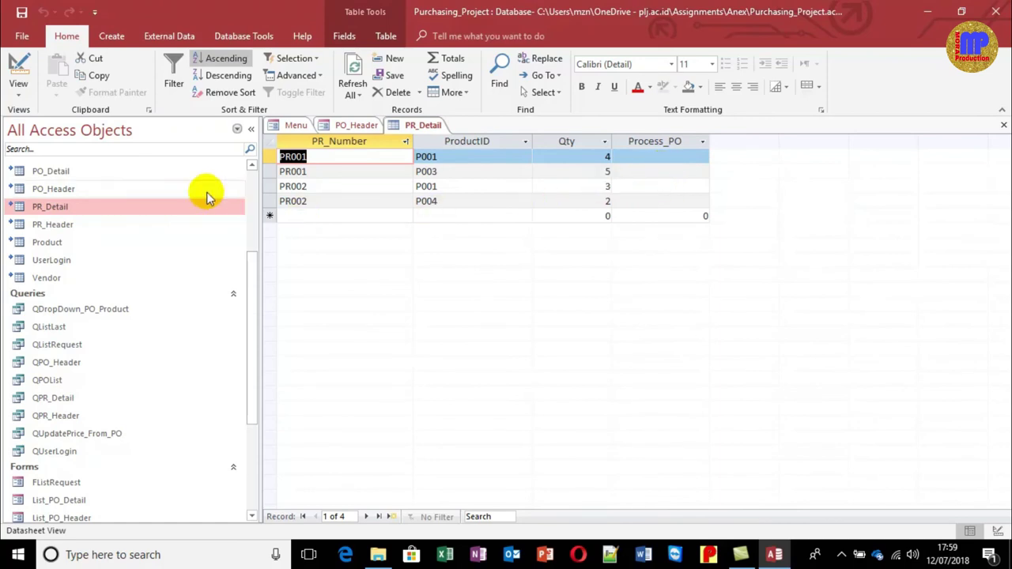
Return to PO_Header, compare it with the Menu form, and inspect its Employee_ID and approval fields
drag(253, 319, 261, 407)
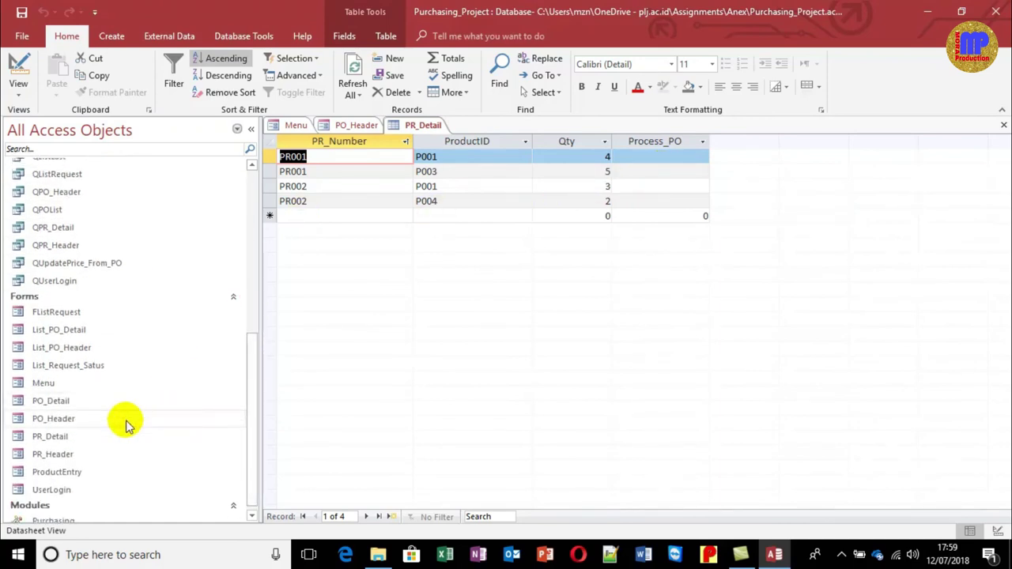
double_click(71, 420)
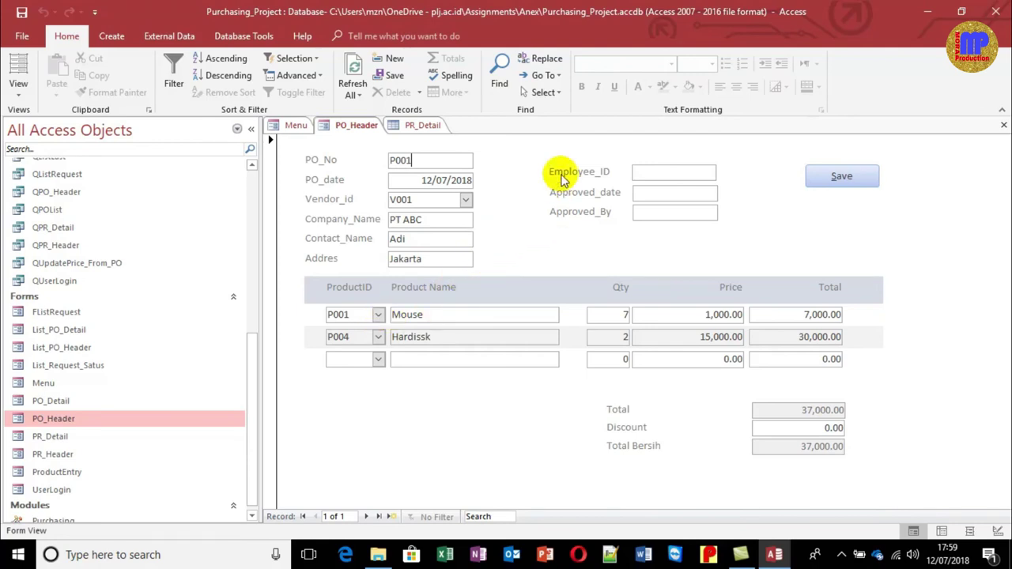
double_click(72, 384)
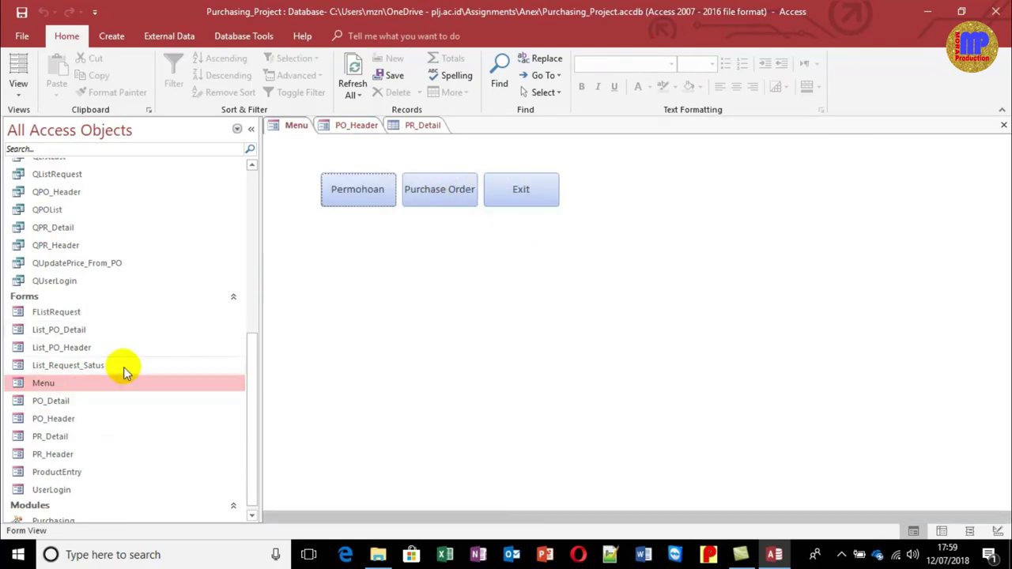
double_click(72, 418)
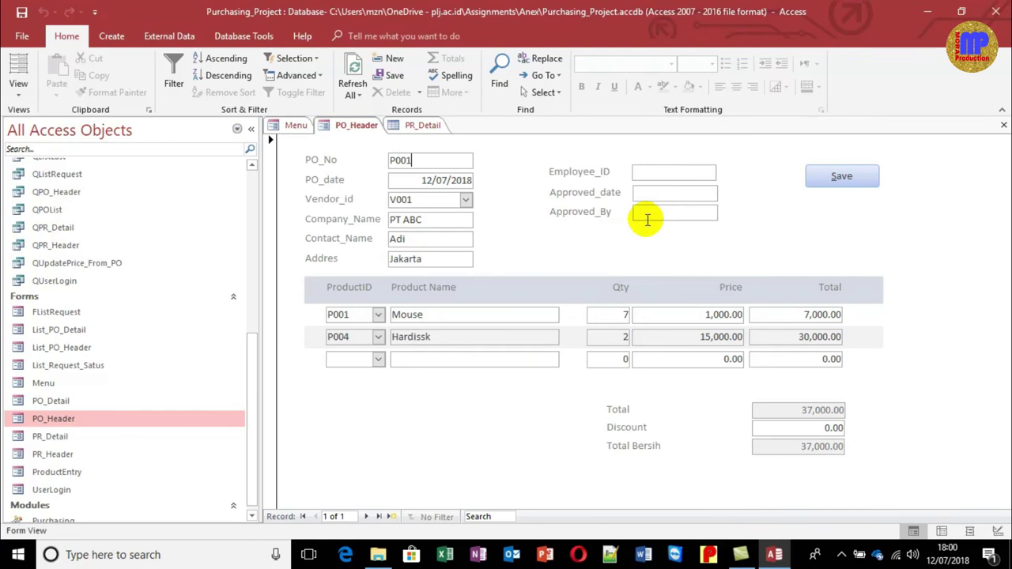
click(659, 172)
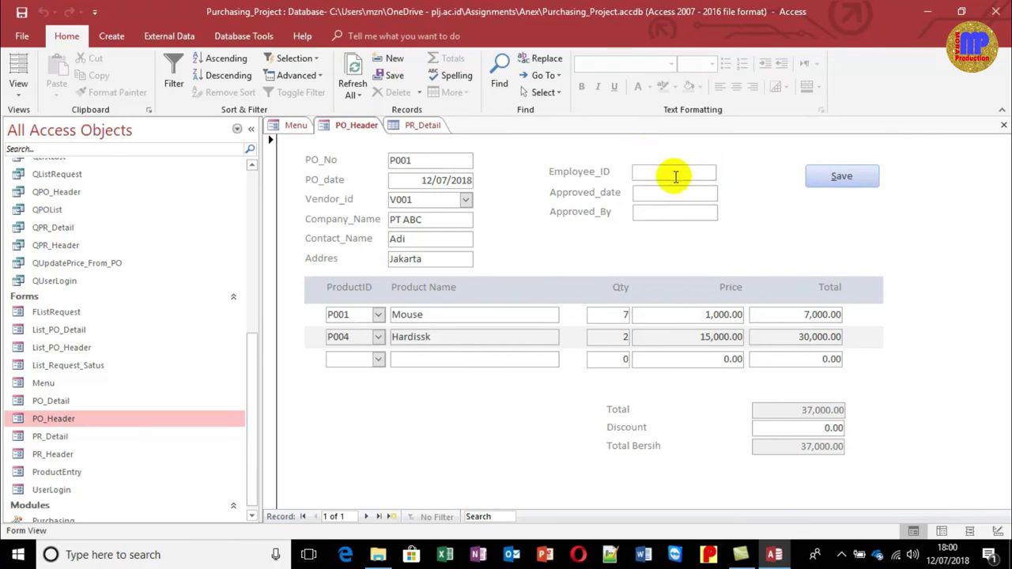
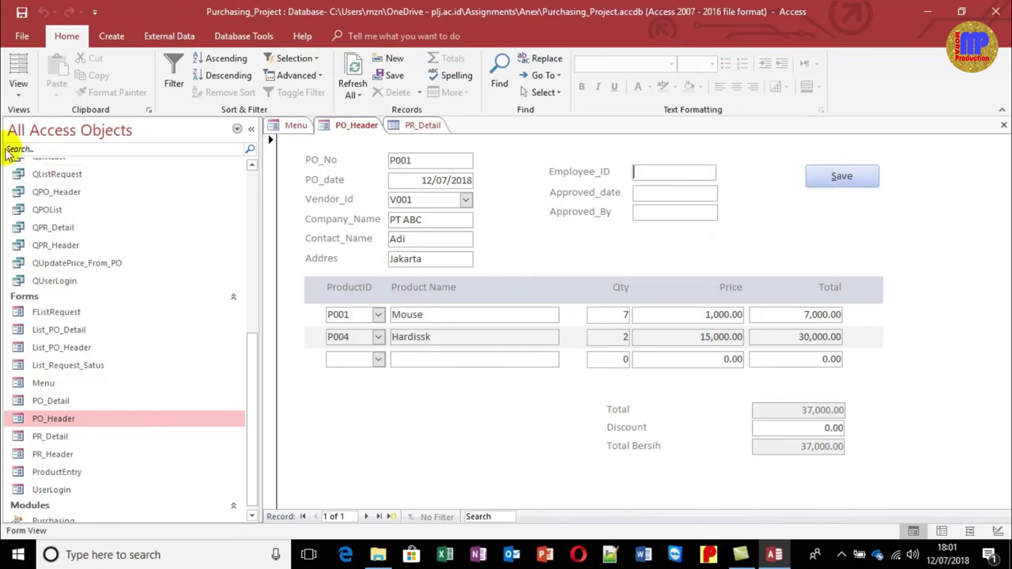
Switch PO_Header to Design View, and check the PR_Detail table again before closing it
click(19, 98)
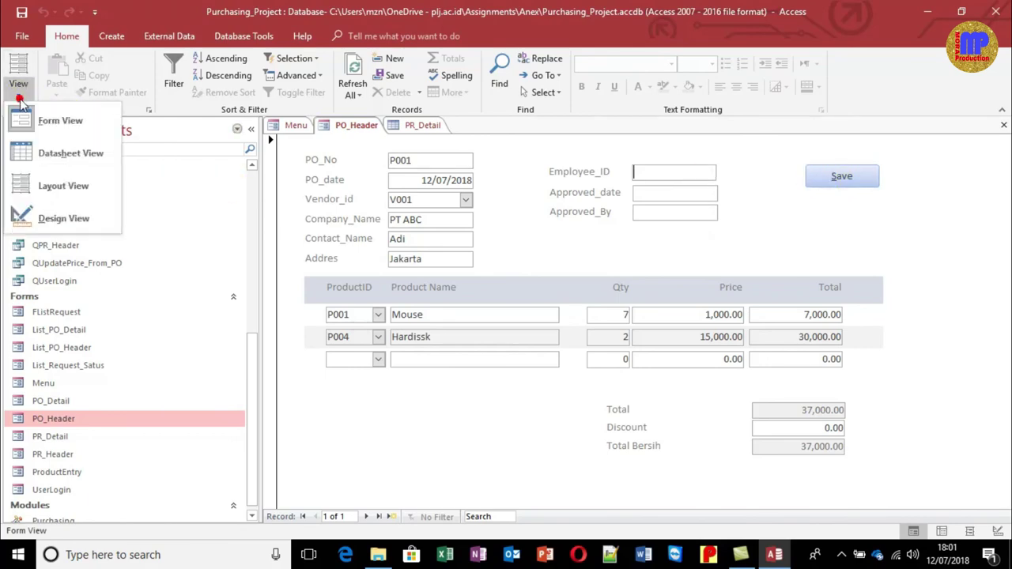
click(42, 212)
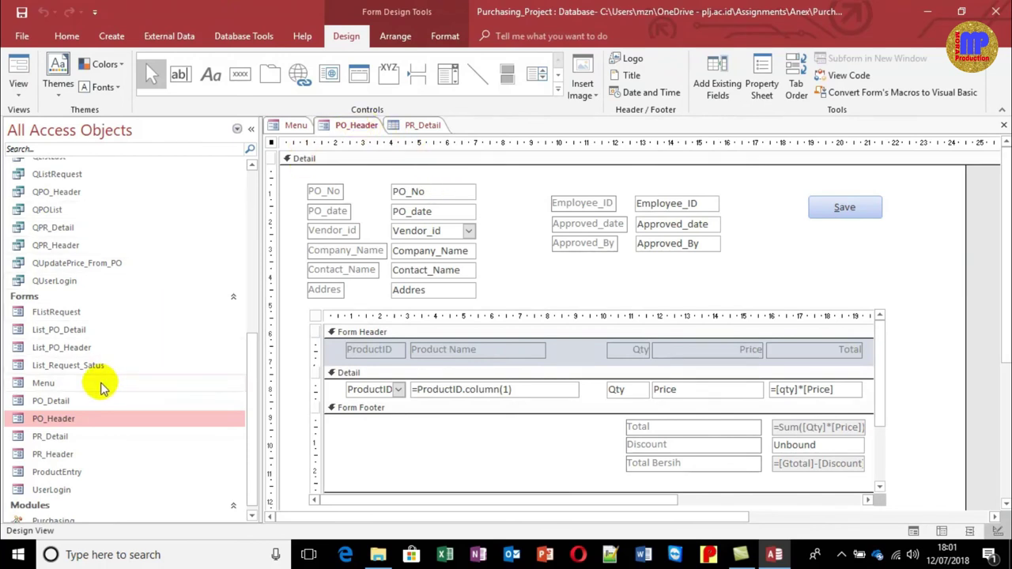
click(45, 402)
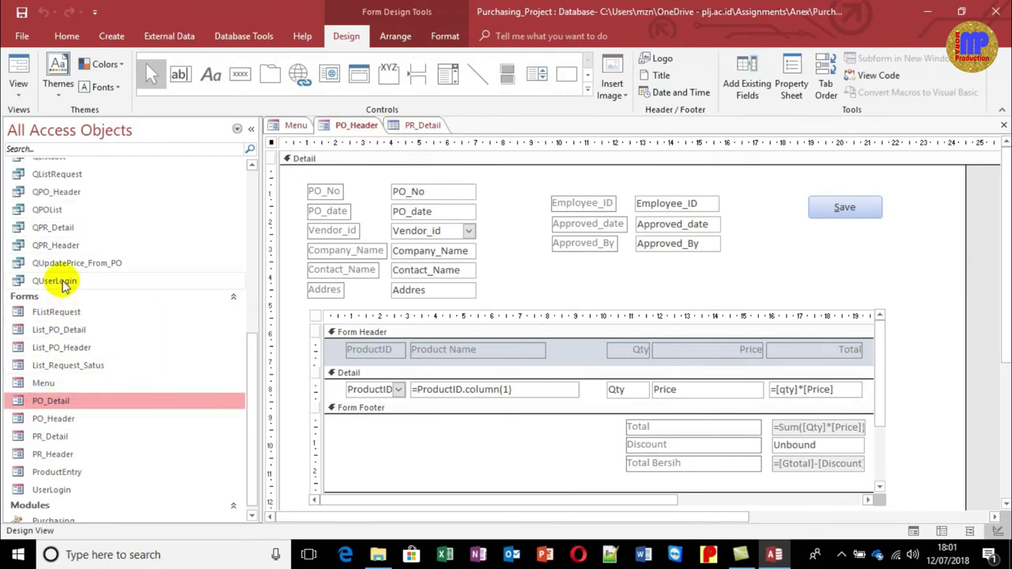
scroll(62, 316, up, 2)
scroll(61, 317, up, 3)
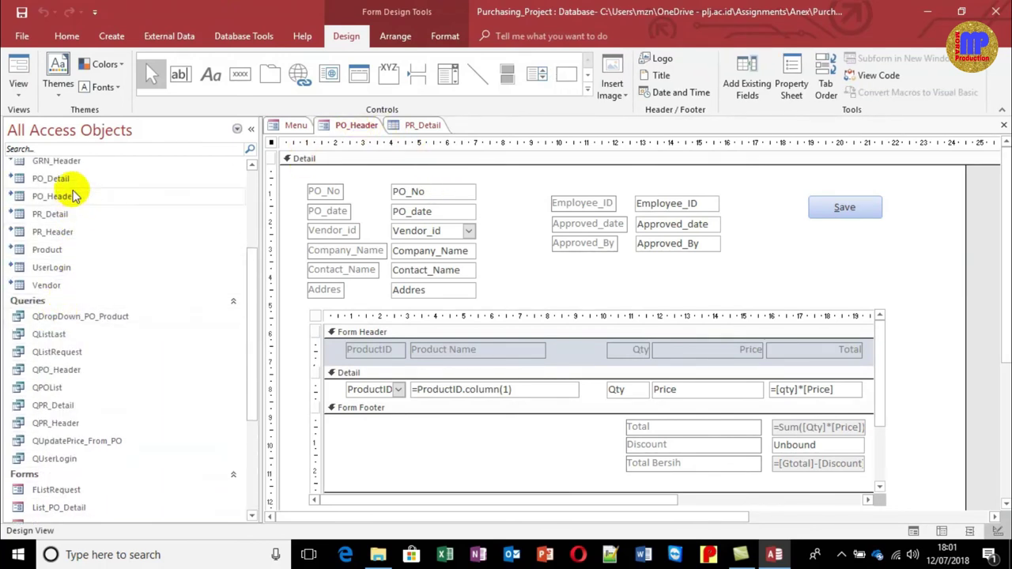
double_click(50, 215)
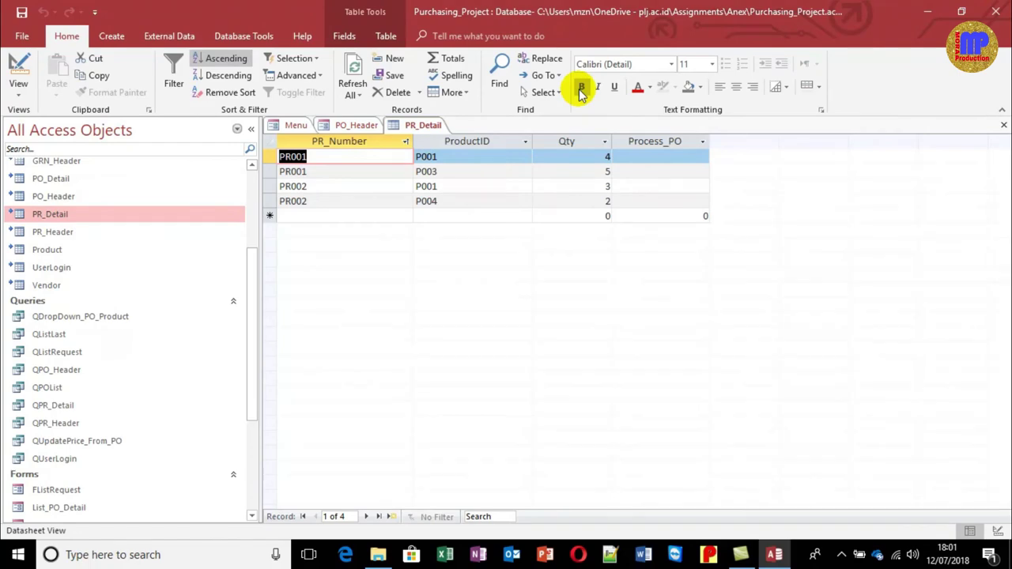
key(ctrl+F4)
Open the code behind PO_Header's Save button and insert two blank lines after Loop in cmdSave_Click
click(846, 199)
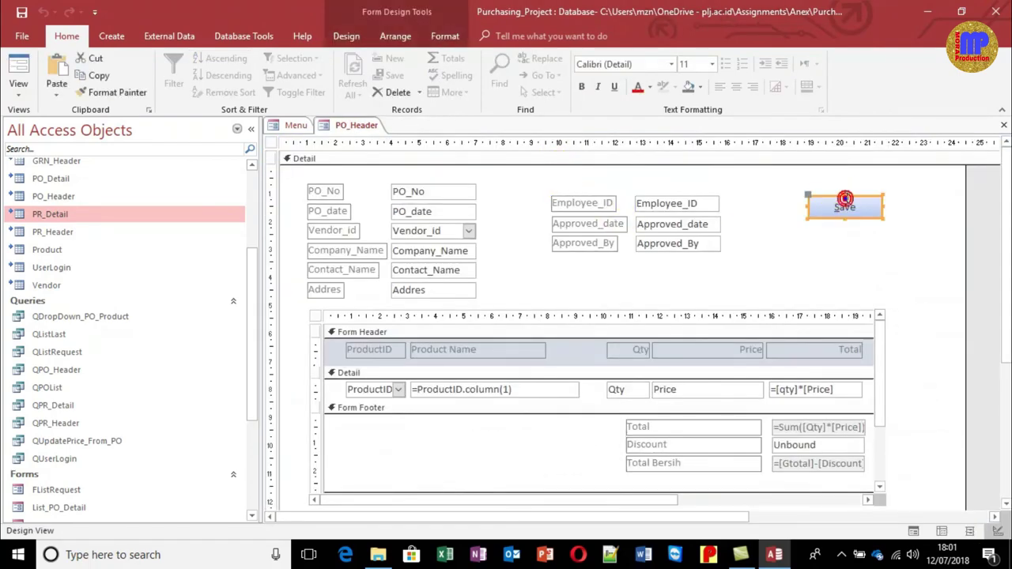
right_click(846, 199)
click(887, 92)
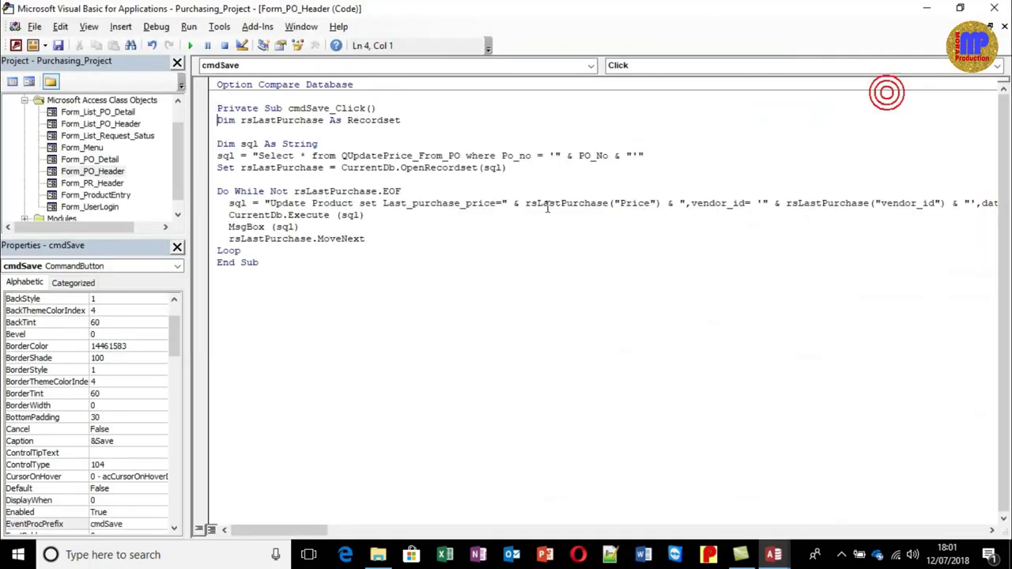
click(393, 256)
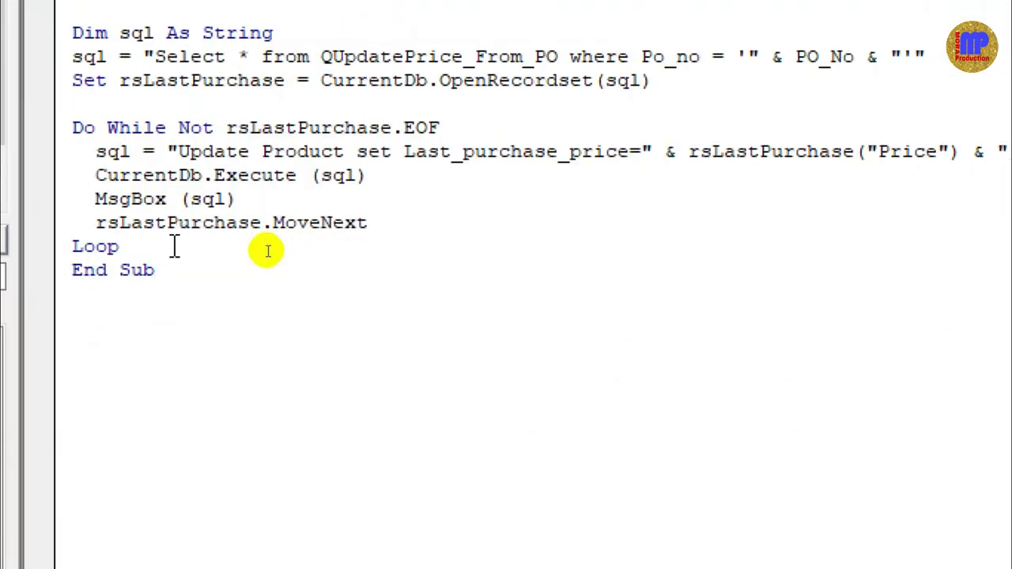
click(174, 247)
key(Return)
key(Return)
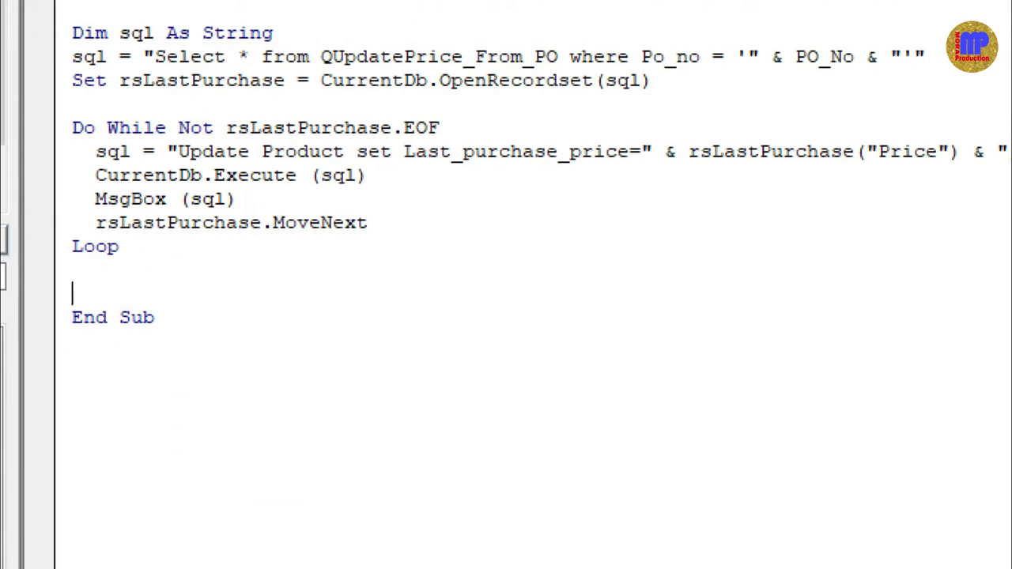
Go back to the database window, review the PR_Detail table's records and fields, and close the table
key(alt+F11)
key(alt+Tab)
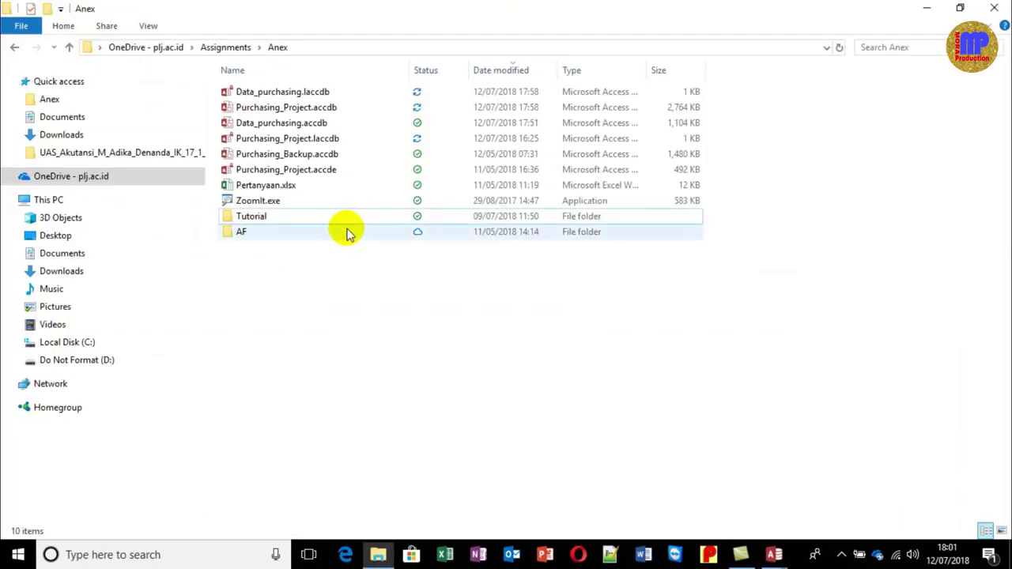
key(alt+Tab)
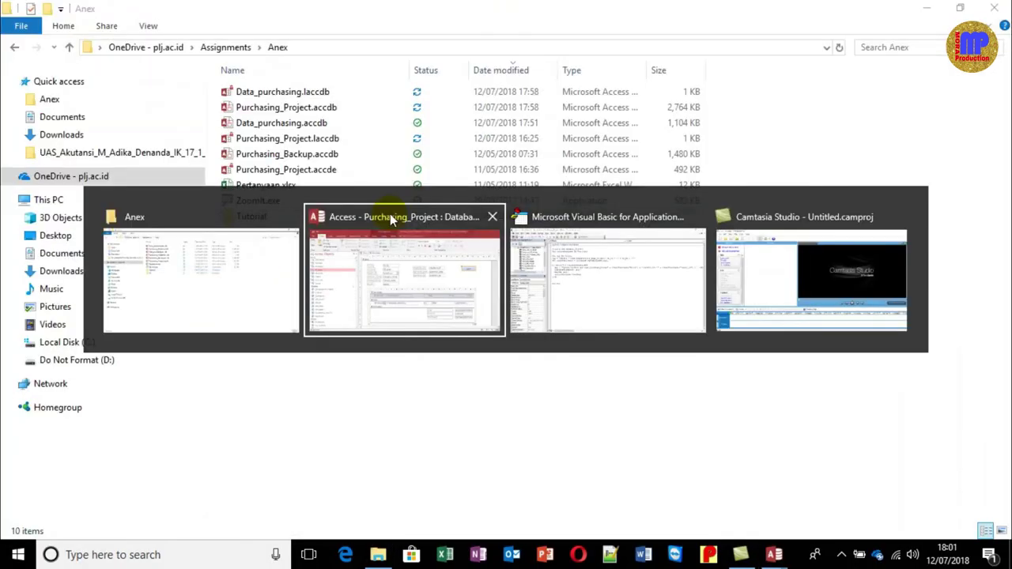
key(alt+Tab)
key(alt+Tab)
key(Tab)
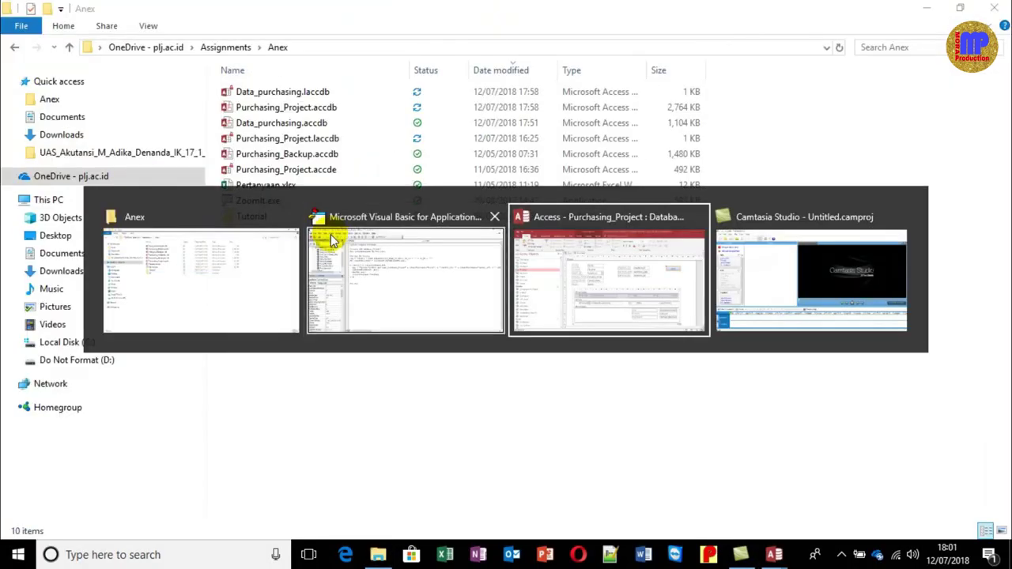
double_click(72, 214)
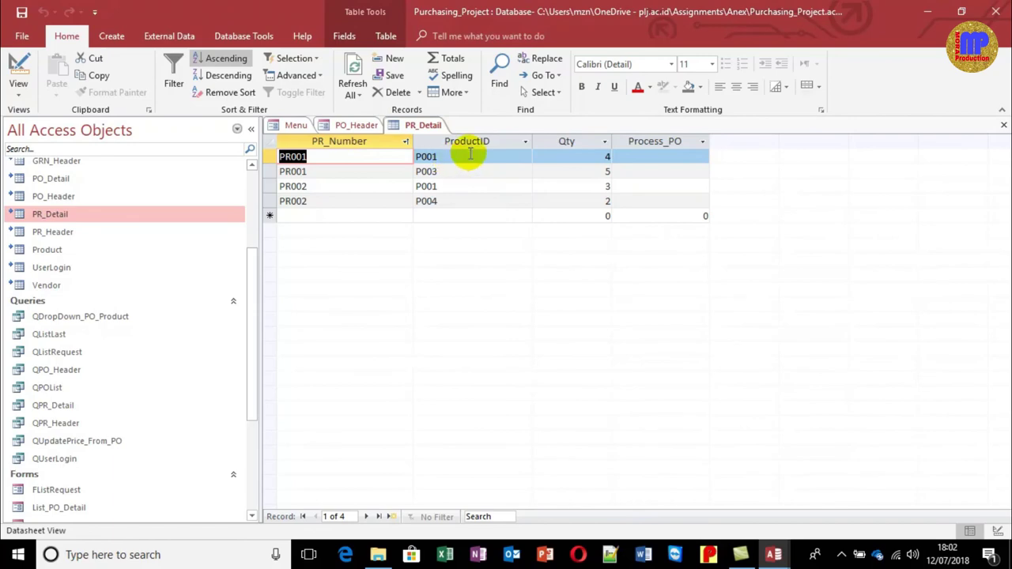
key(ctrl+w)
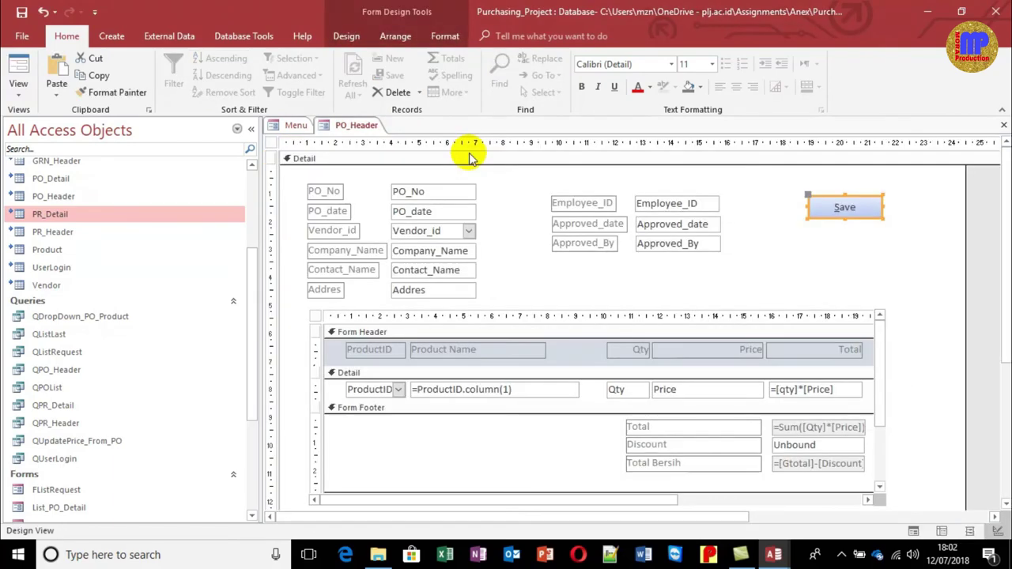
Open the code behind PO_Header's Save button and delete the MsgBox (sql) line from the loop in cmdSave_Click
right_click(844, 198)
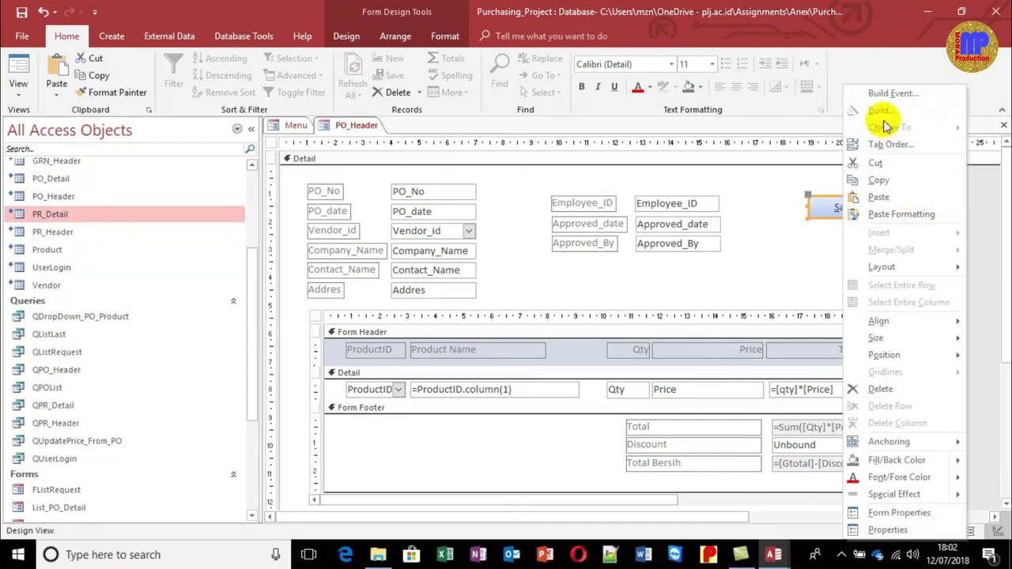
click(883, 94)
click(430, 205)
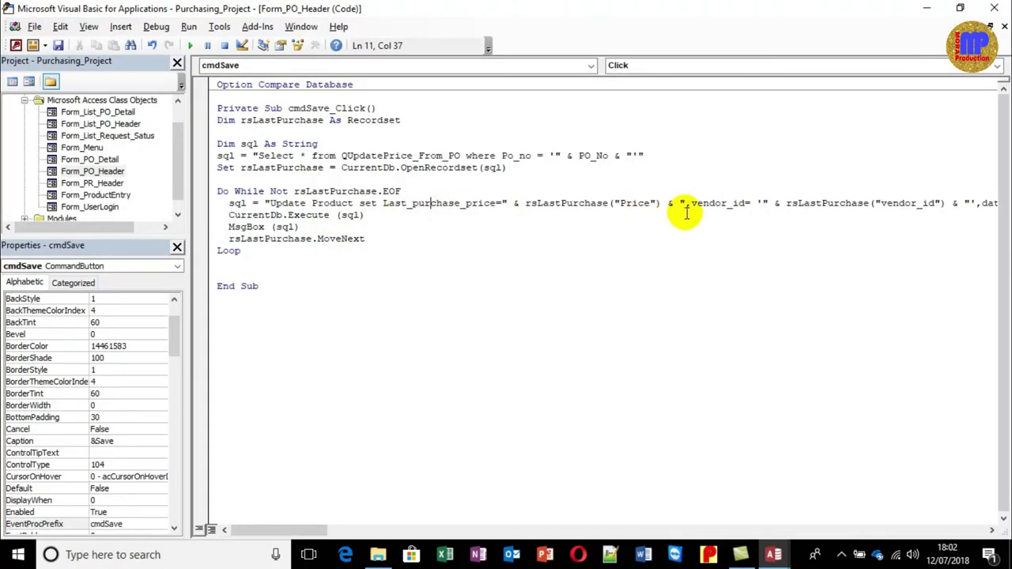
click(745, 203)
click(747, 201)
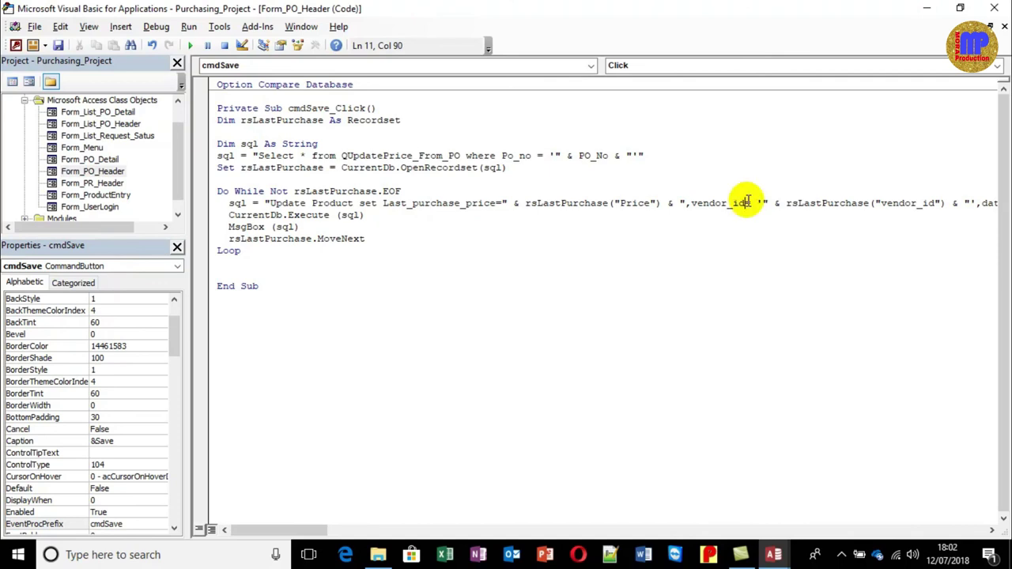
key(Down)
key(Down)
key(BackSpace)
key(BackSpace)
key(BackSpace)
key(BackSpace)
key(BackSpace)
key(BackSpace)
key(BackSpace)
key(BackSpace)
key(BackSpace)
key(BackSpace)
key(BackSpace)
key(BackSpace)
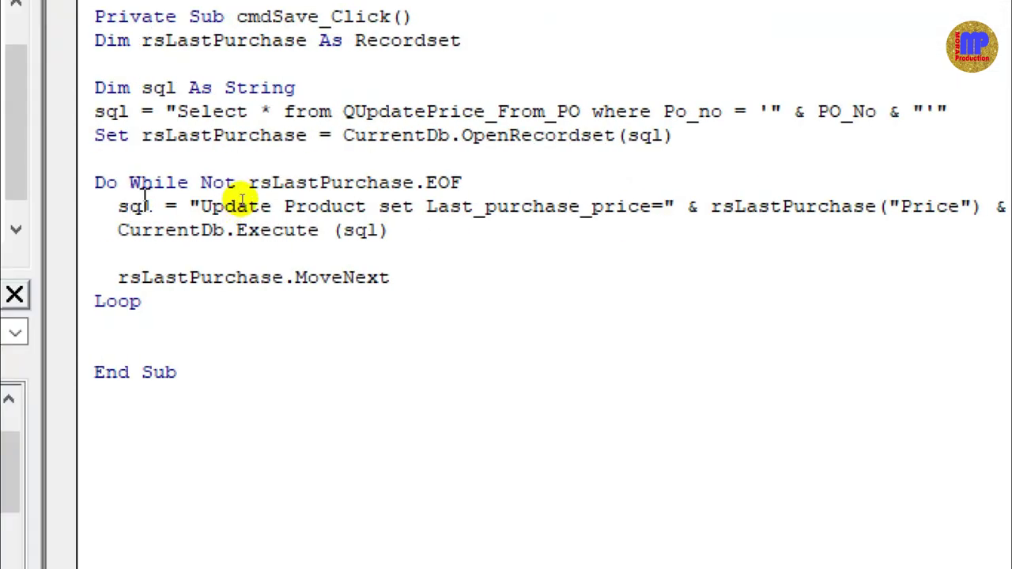
Start a second statement inside the loop, sql = "Update PR_Detail set, checking the PR_Detail table for its name and fields
key(Return)
text(sql = "Update)
key(alt+Tab)
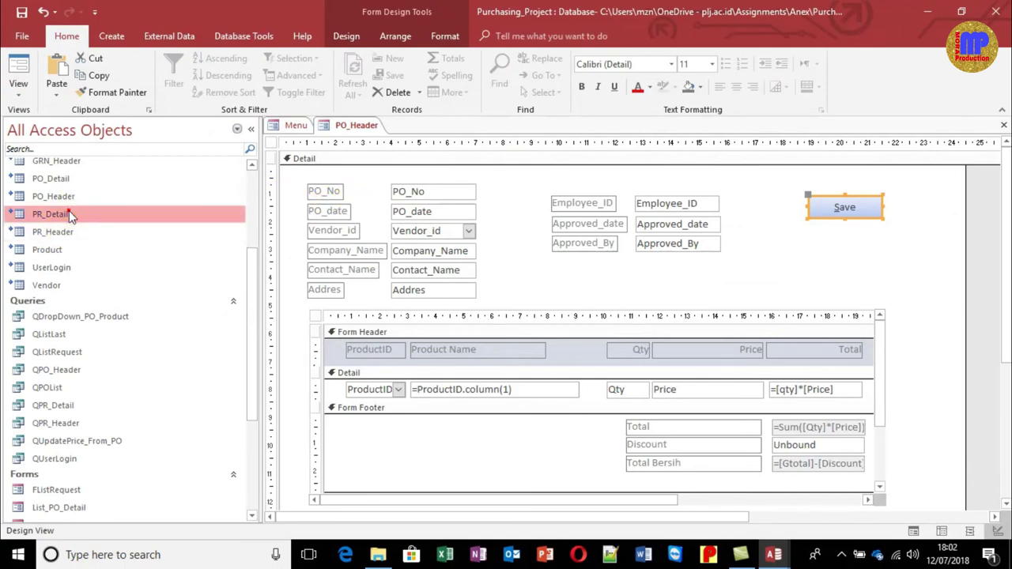
double_click(69, 213)
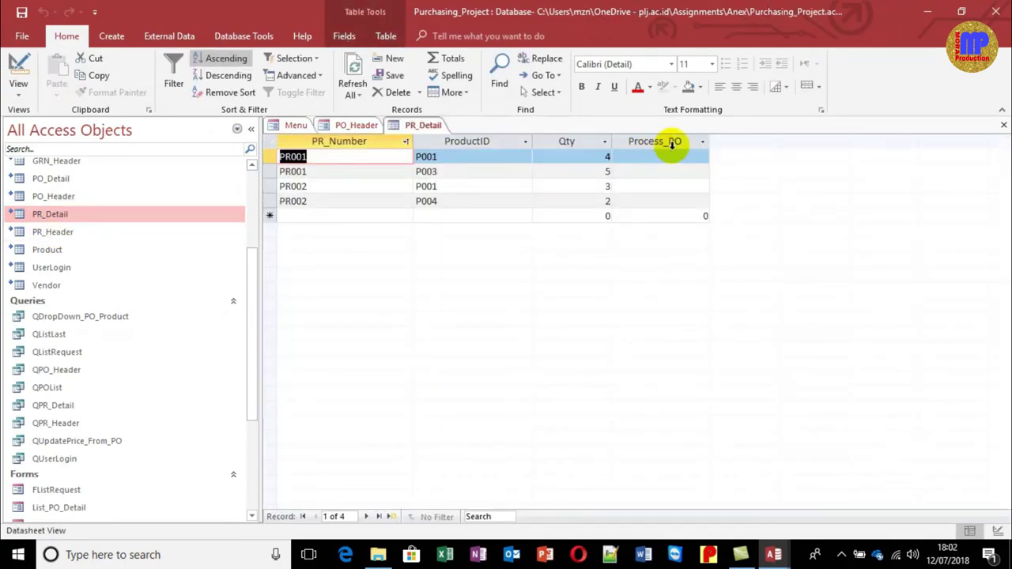
key(ctrl+w)
key(alt+Tab)
text(PR)
key(BackSpace)
key(BackSpace)
key(alt+Tab)
key(alt+Tab)
text(PR_Detail set)
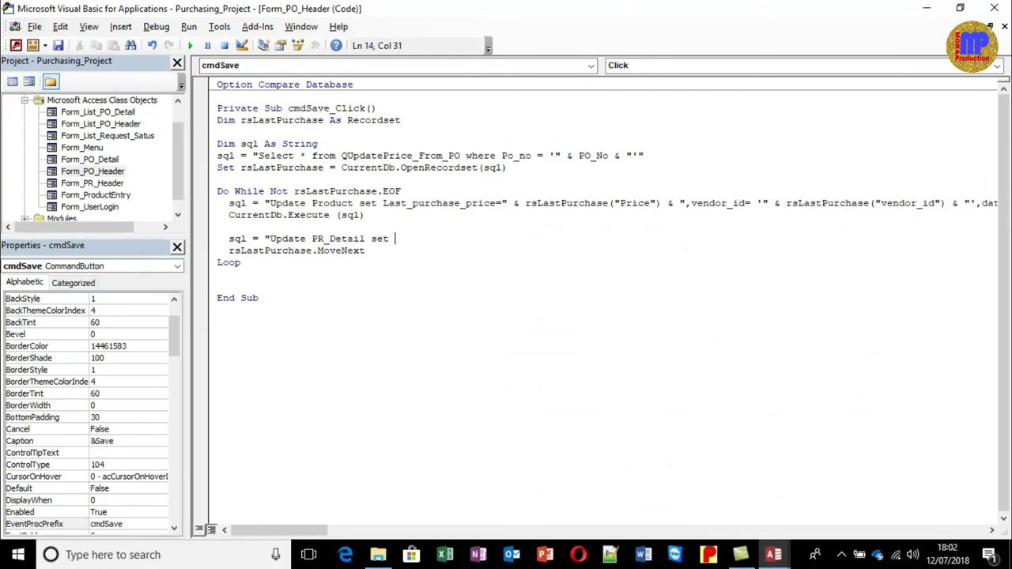
Extend the PR_Detail update statement with Process_PO = 1 where, checking the field name in the open table
key(alt+Tab)
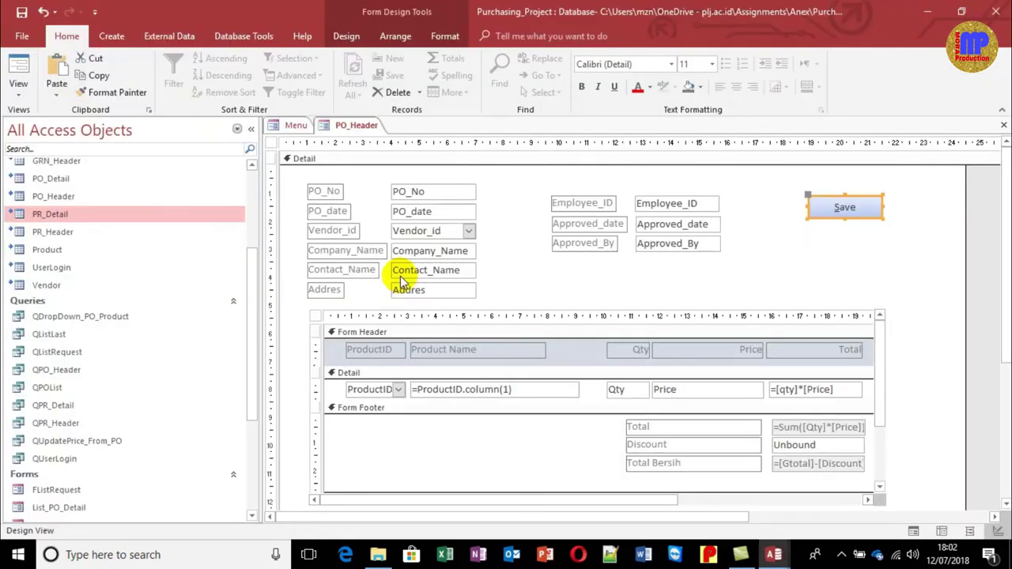
double_click(117, 217)
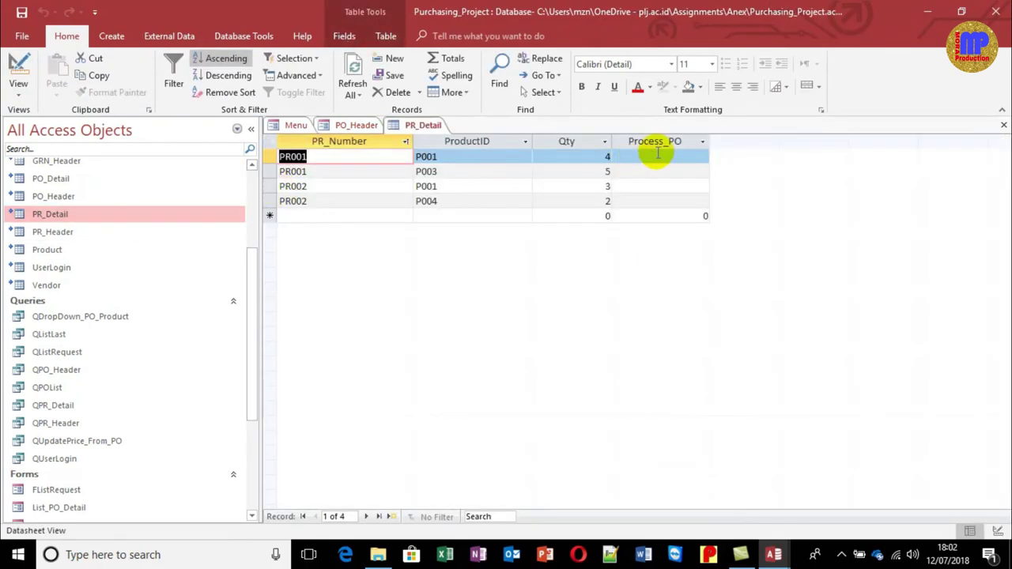
key(alt+Tab)
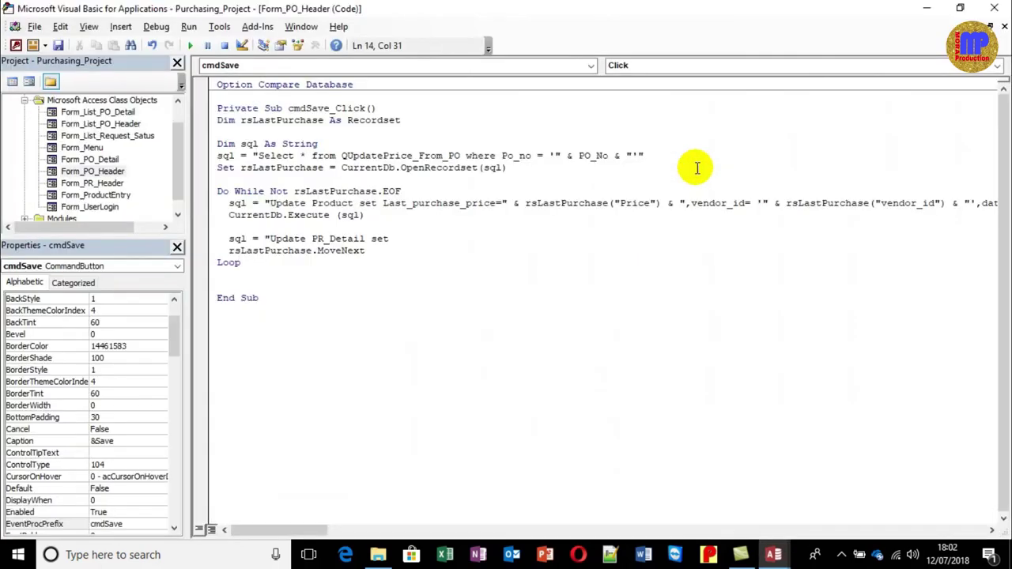
text(Process_PO)
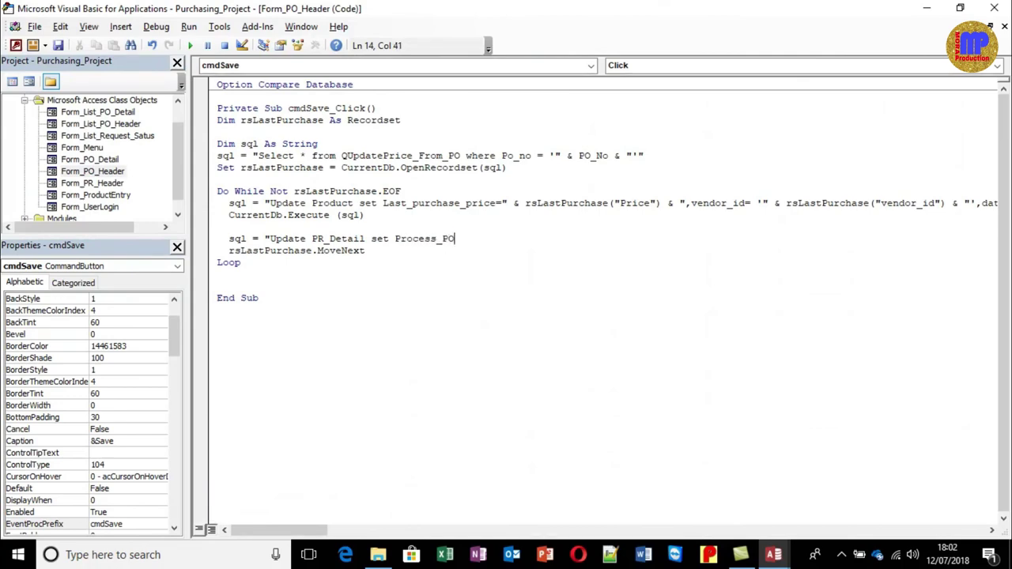
key(alt+Tab)
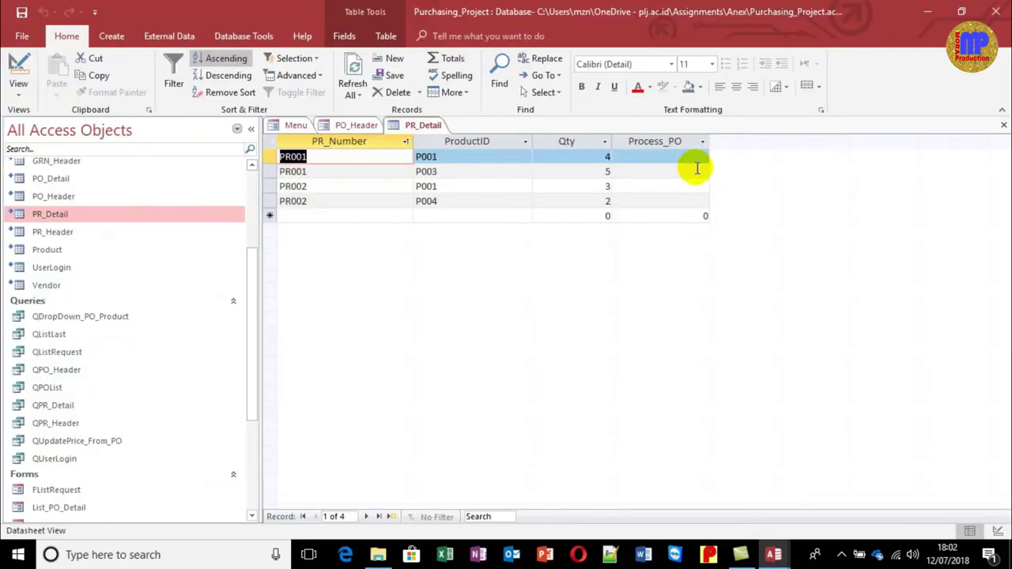
key(alt+Tab)
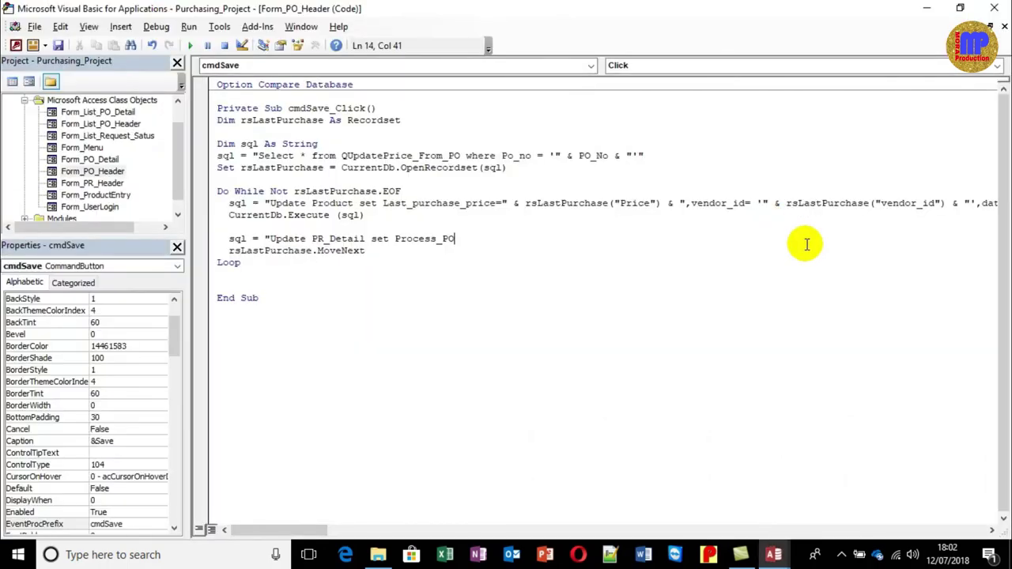
text(=)
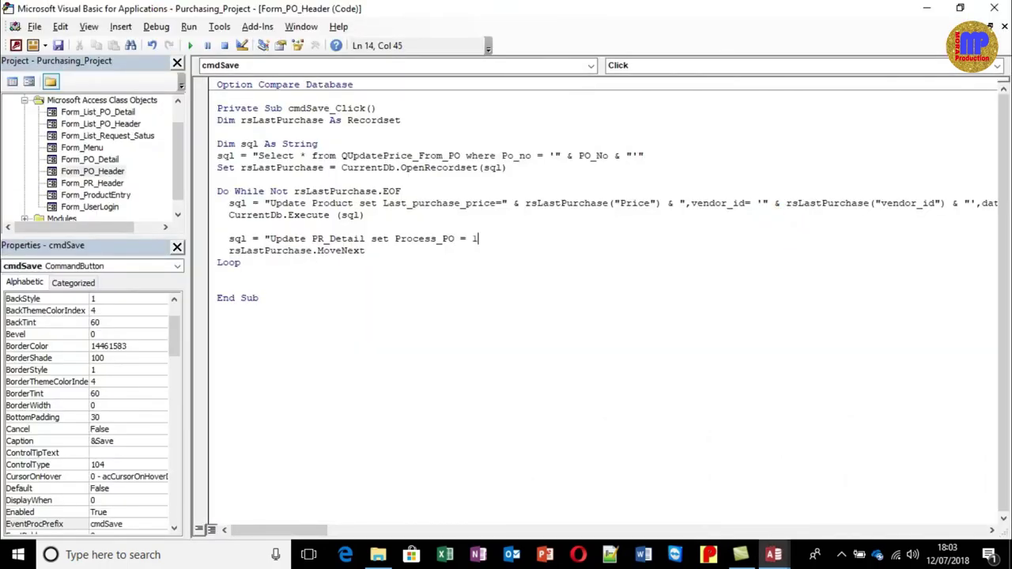
text( 1 where)
Check the PR_Detail key fields and add the condition ProductID = '" & to the update statement
key(alt+Tab)
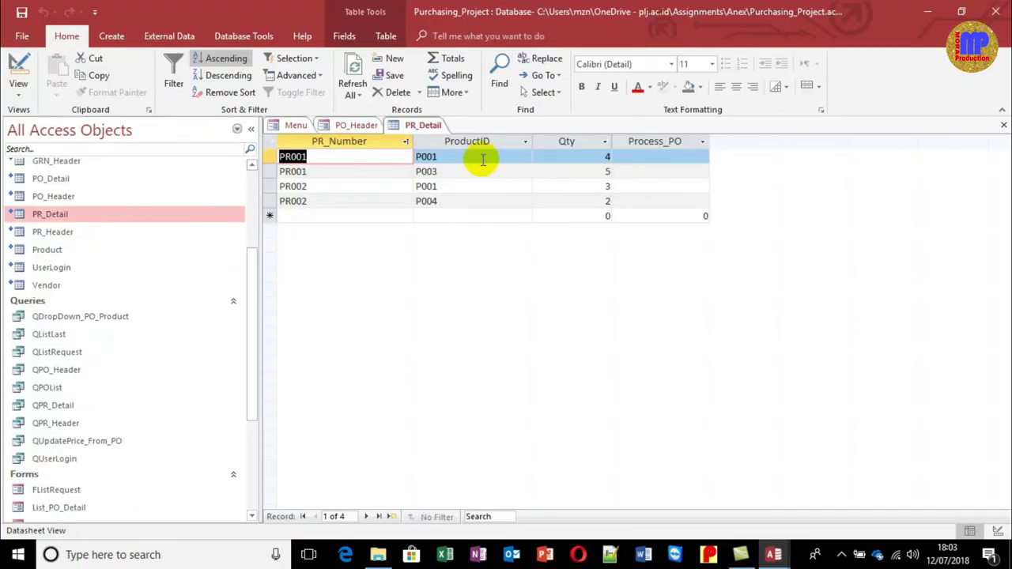
key(alt+Tab)
text(Produ)
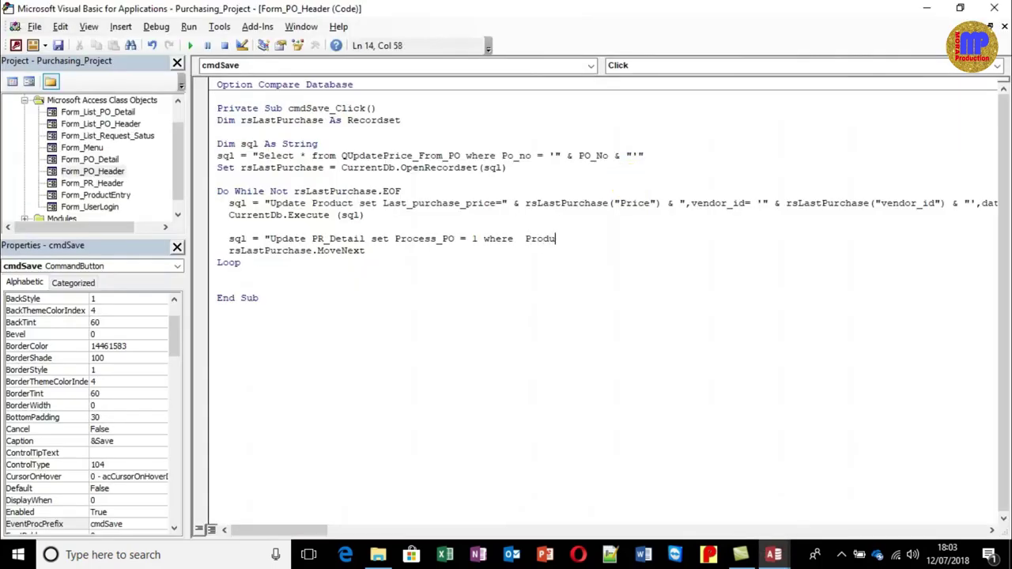
text(ctID = '" &)
click(630, 186)
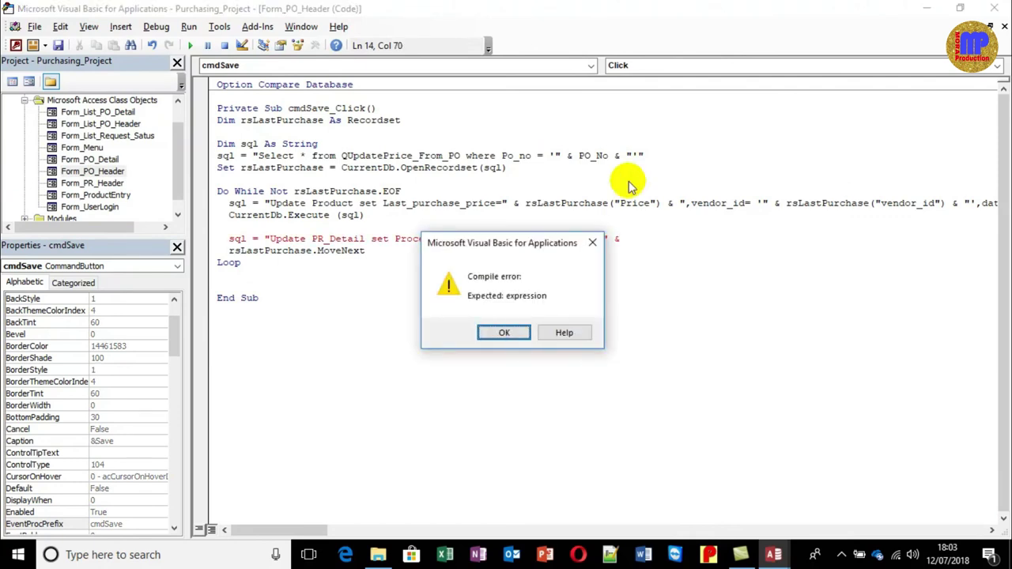
key(Return)
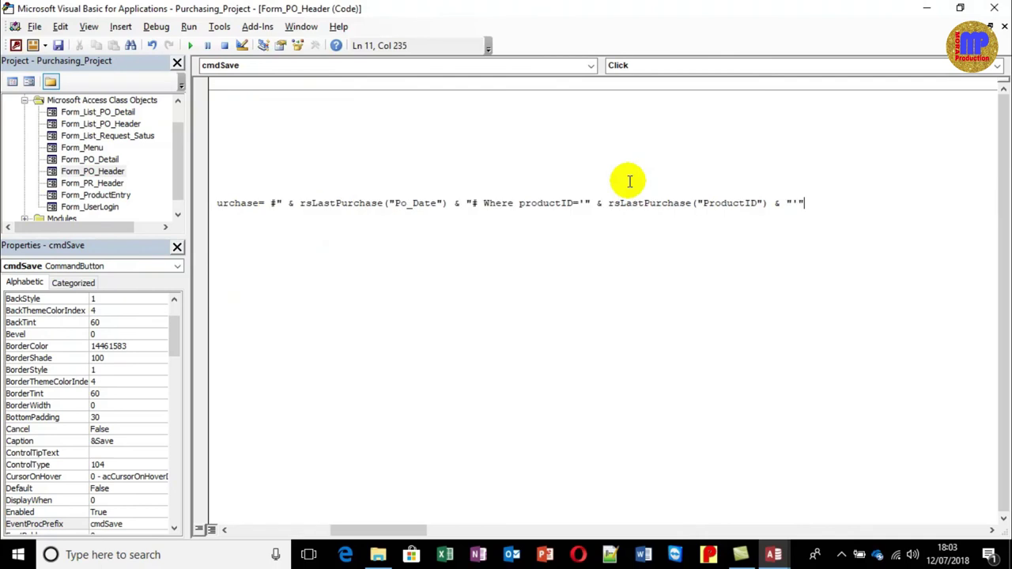
Copy ='" & rsLastPurchase("ProductID") & "'" from the Product update line and paste it over the end of the PR_Detail statement
key(shift+Left)
key(shift+Left)
key(shift+Left)
key(shift+Left)
key(shift+Left)
key(shift+Left)
key(shift+Left)
key(shift+Left)
key(shift+Left)
key(shift+Left)
key(shift+Left)
key(shift+Left)
key(shift+Left)
key(shift+Left)
key(shift+Left)
key(shift+Left)
key(shift+Left)
key(shift+Left)
key(shift+Left)
key(shift+Left)
key(ctrl+c)
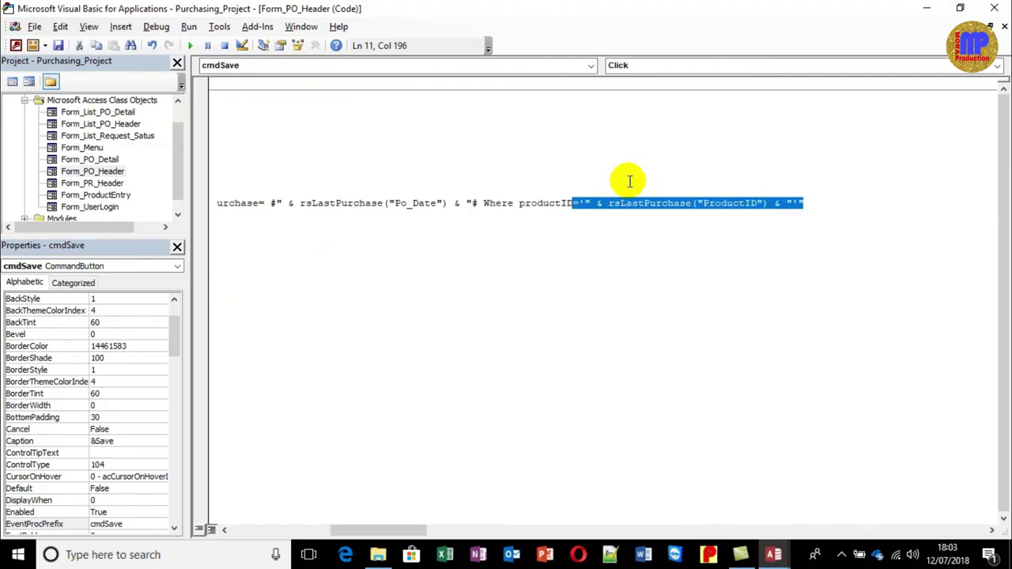
key(Home)
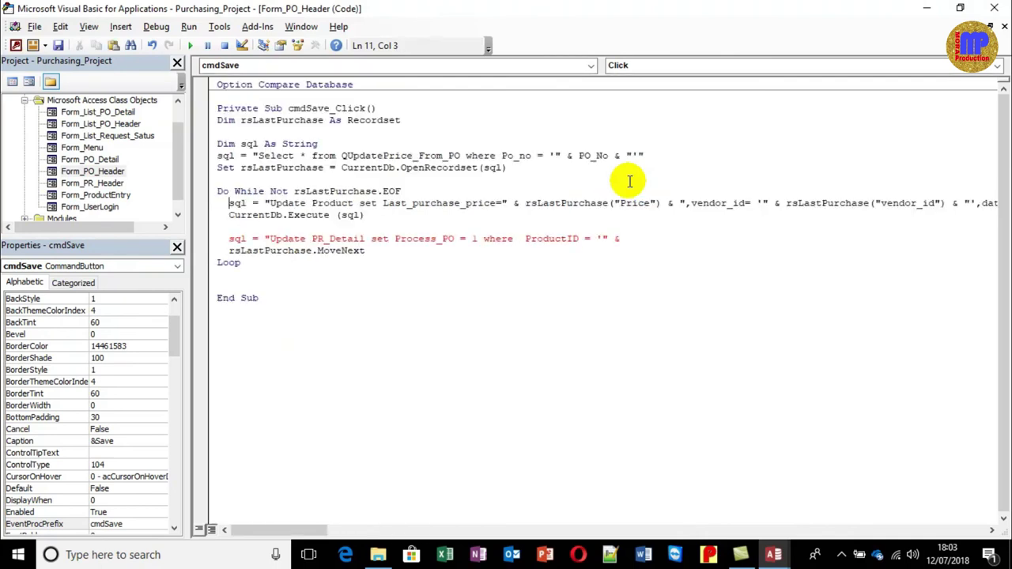
key(End)
key(shift+Left)
key(shift+Left)
key(shift+Left)
key(shift+Left)
key(ctrl+v)
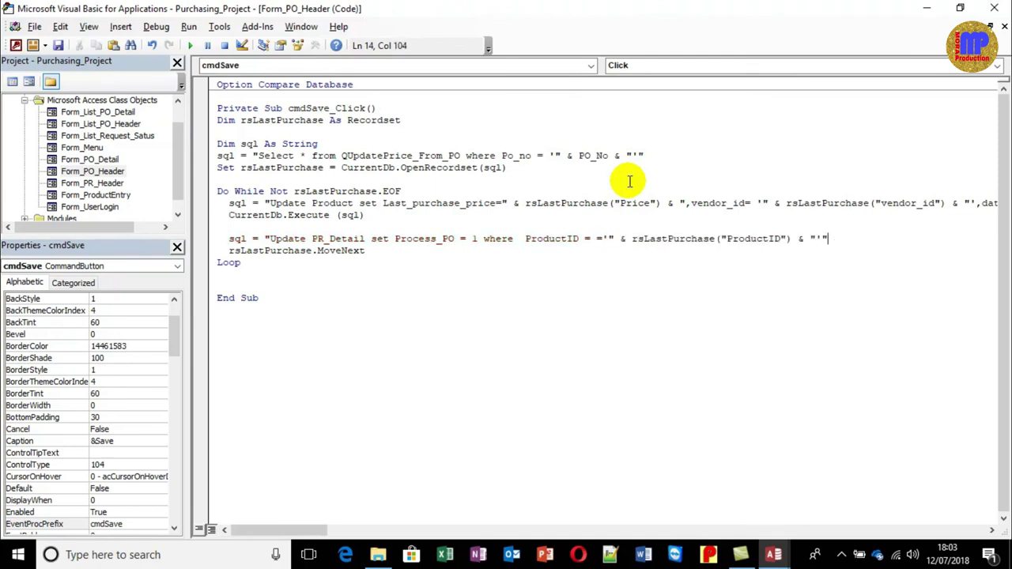
Add a CurrentDb.Execute(sql) line below the PR_Detail update statement
key(Return)
text(curre)
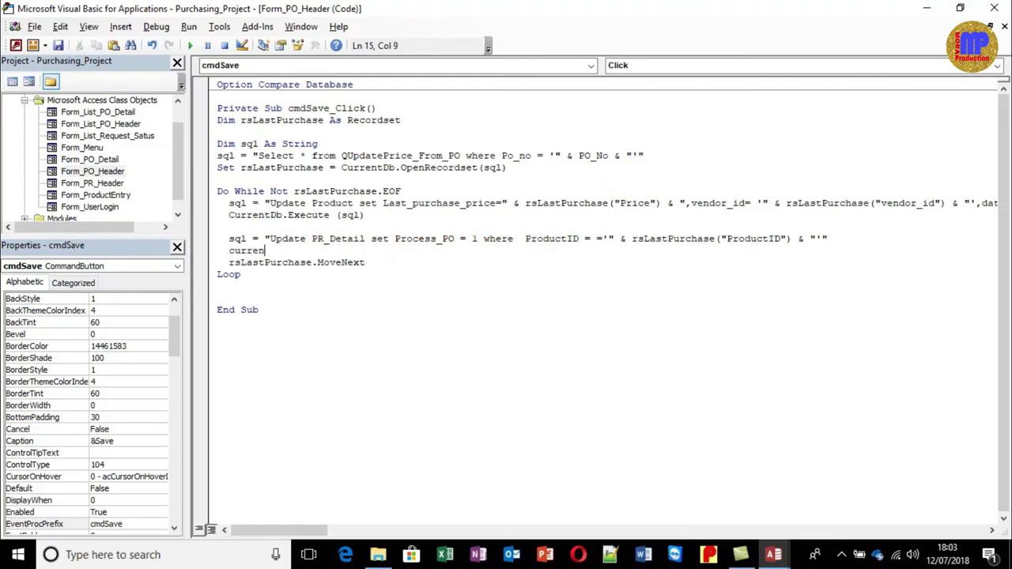
text(n)
key(ctrl+space)
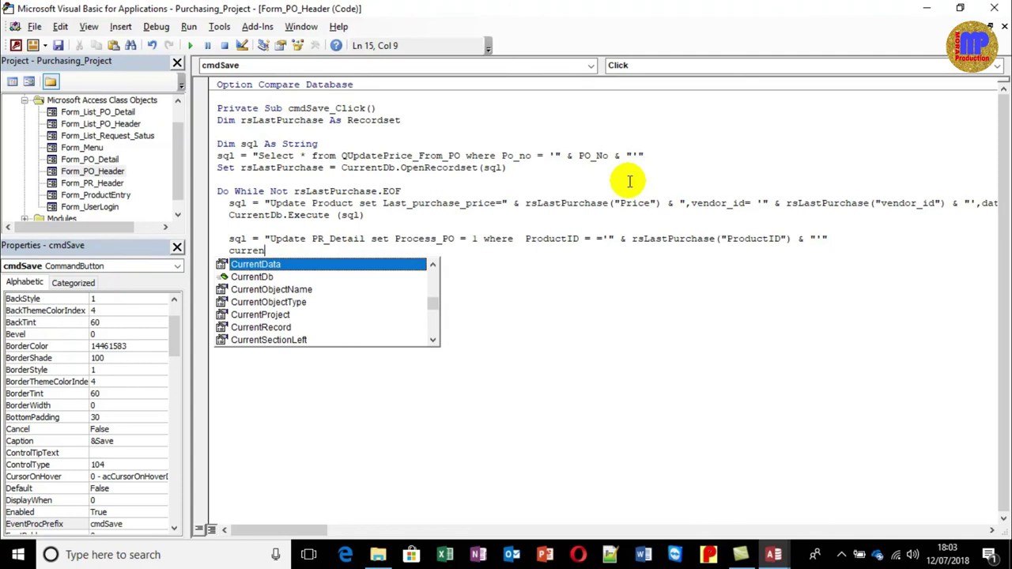
text(tdb)
key(Tab)
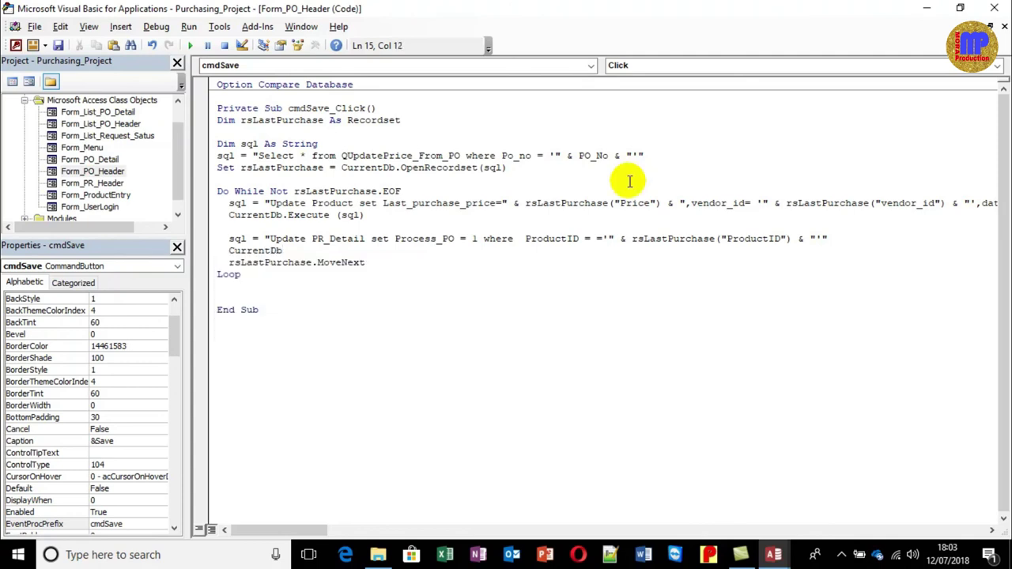
text(.e)
key(Tab)
text((sql))
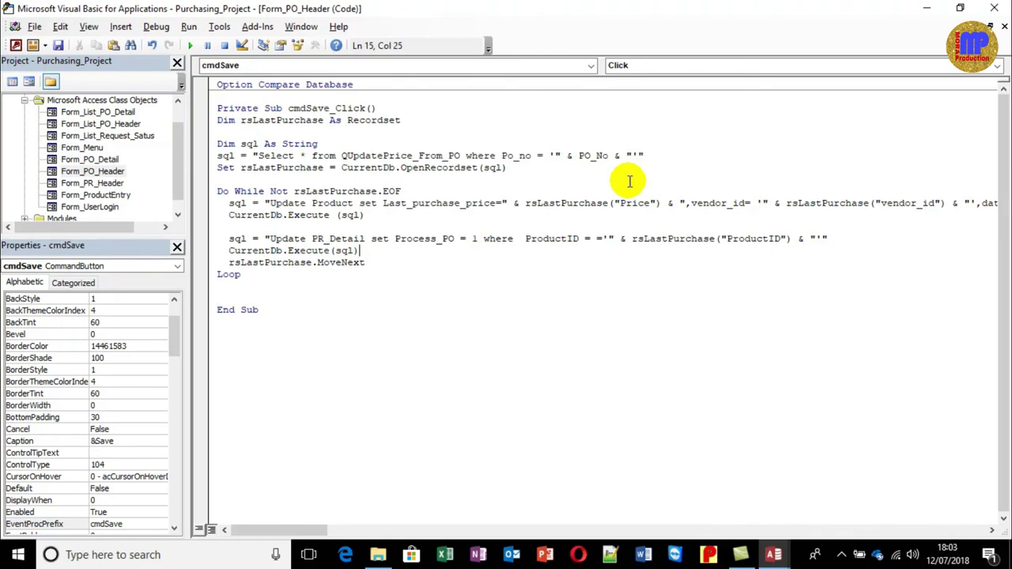
Dismiss the ByteFence notification, and close the code editor and the PR_Detail table
key(Up)
key(Up)
key(Up)
key(alt+F11)
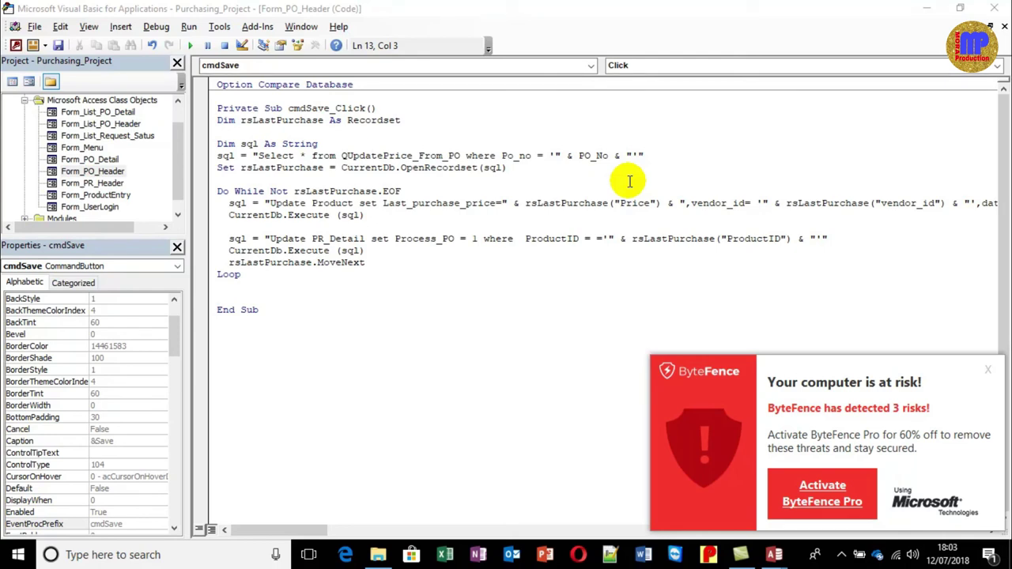
click(988, 369)
click(813, 333)
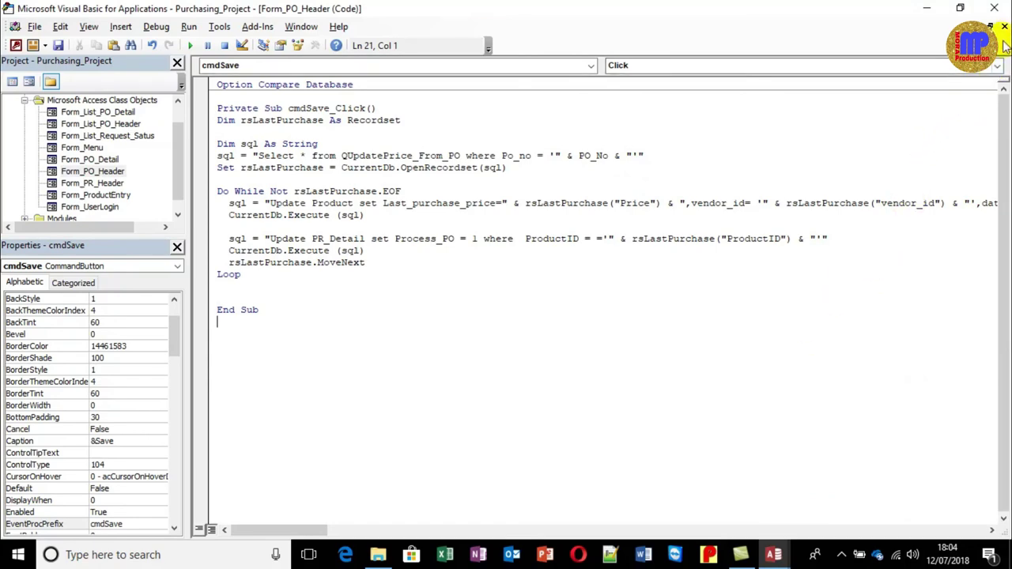
click(995, 8)
key(ctrl+w)
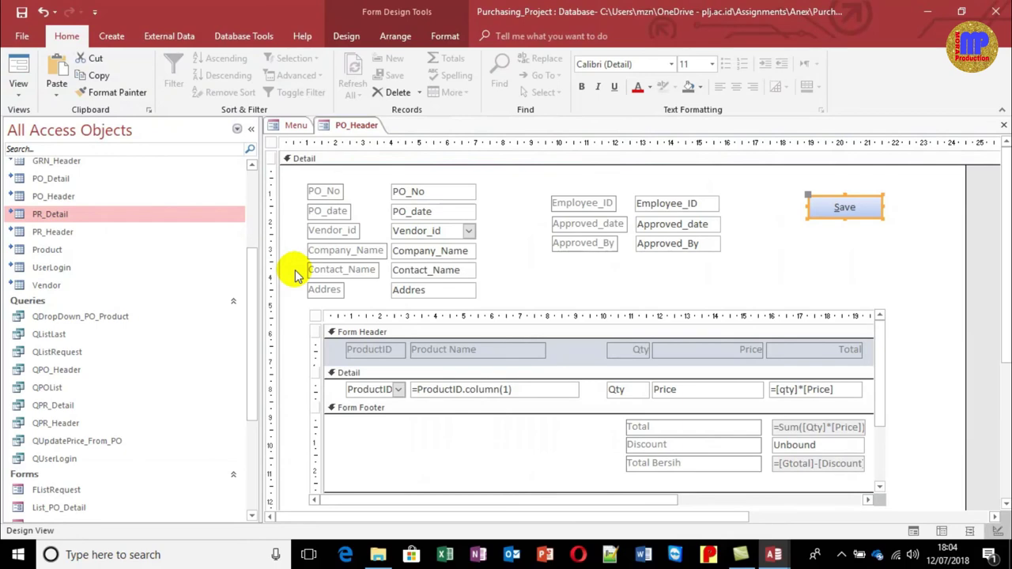
Preview PO_Header in Form View and return it to Design View
click(19, 65)
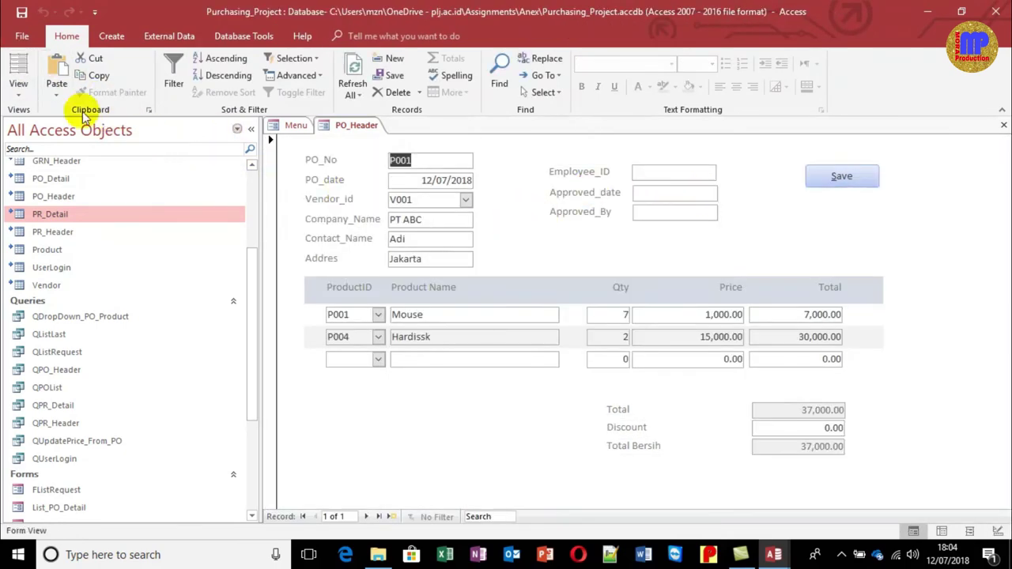
click(27, 92)
click(63, 218)
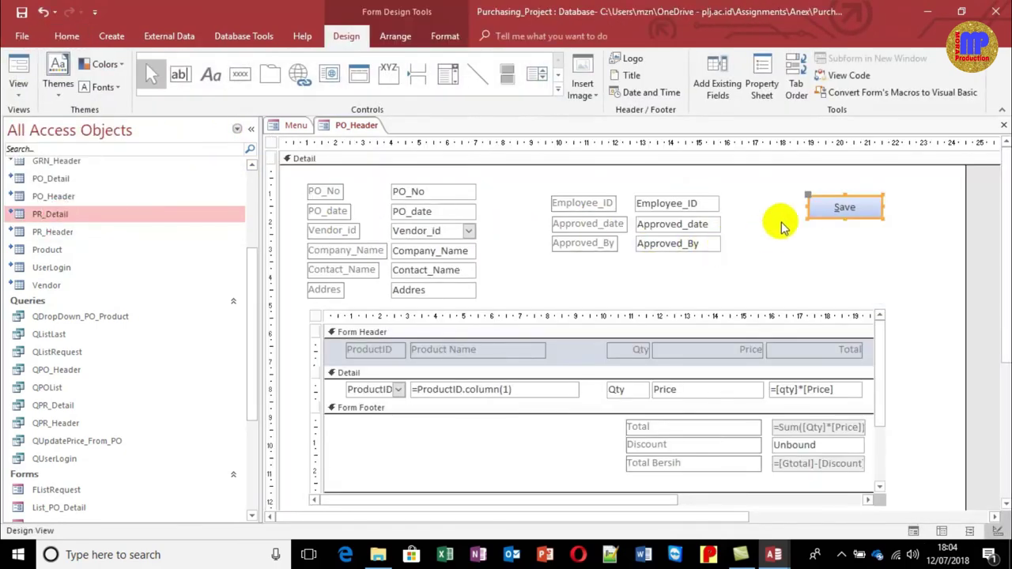
Open the Save button's code and start a msgbox( call below Loop with the text "Data Sudah Tersimpan"
right_click(815, 207)
click(874, 93)
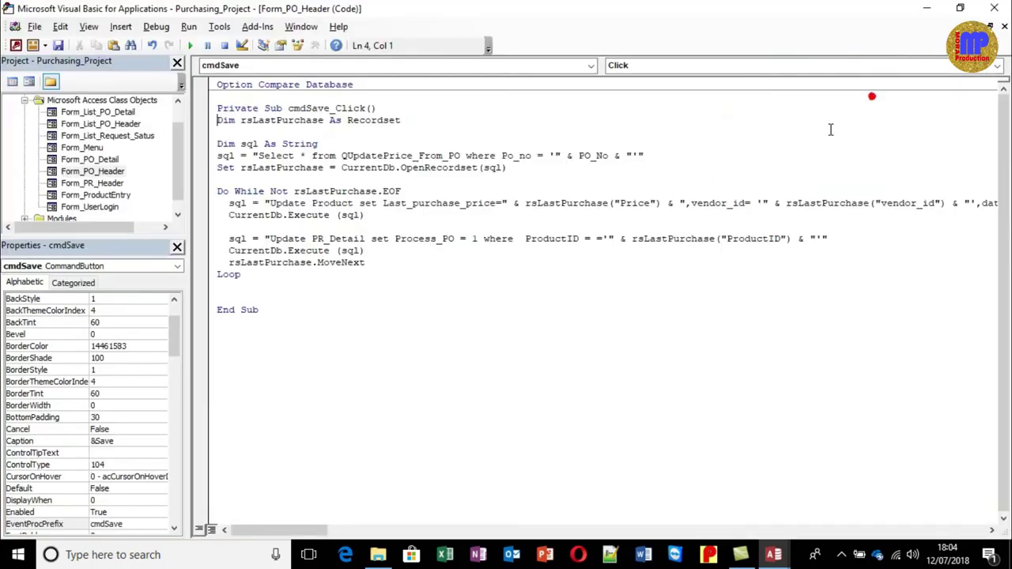
click(398, 261)
click(388, 274)
key(Return)
key(Return)
text(msgbox)
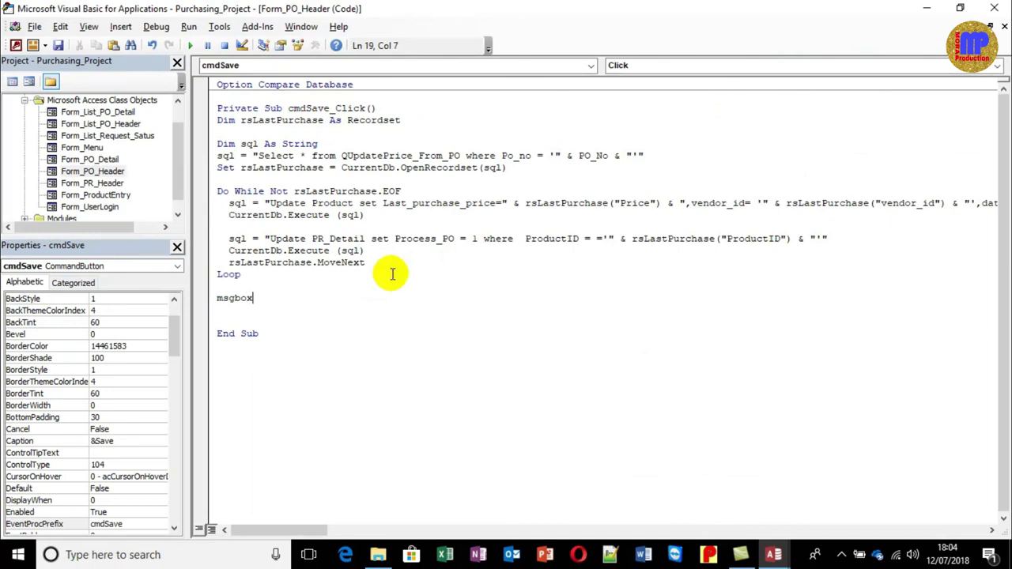
text((")
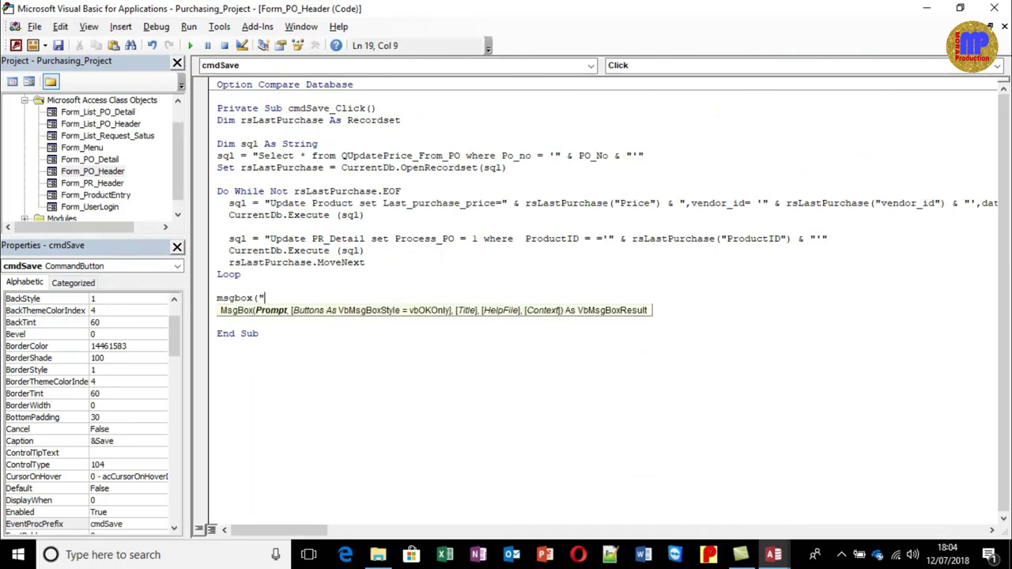
text(Data Sudah Tersim)
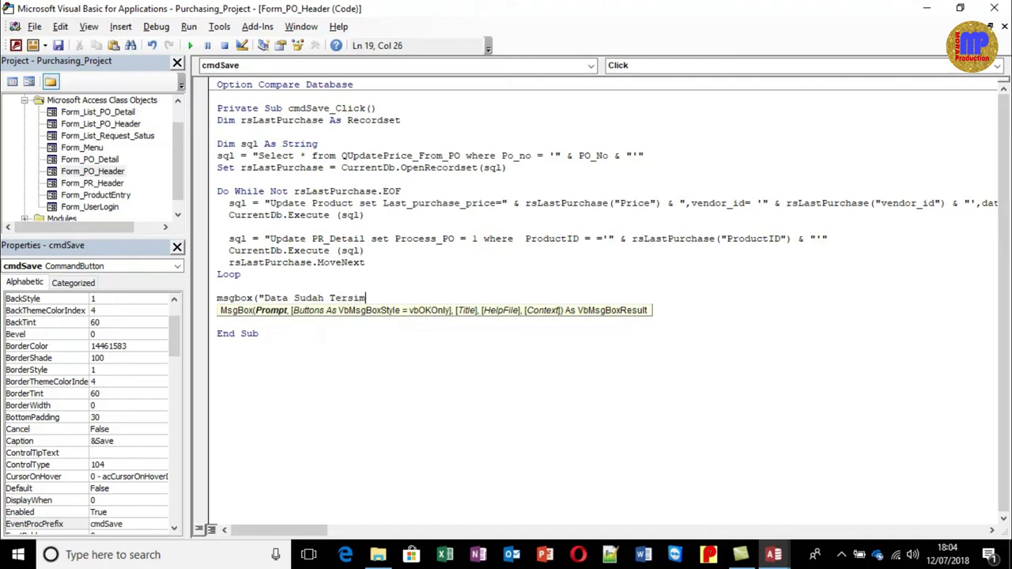
text(pan",)
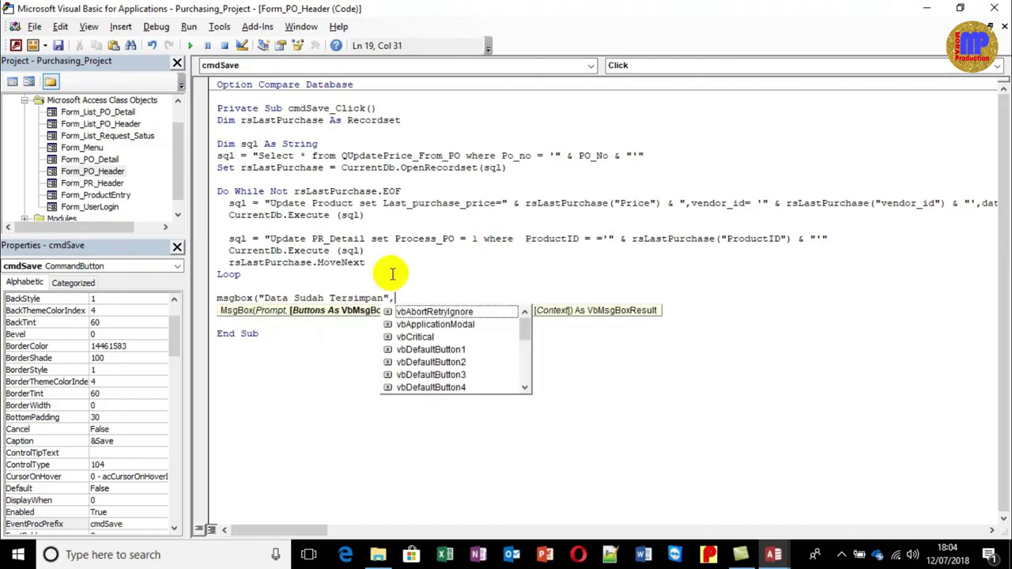
Complete the msgbox call with 0+vbInformation as the button style, "Saved" as the title and a closing parenthesis
text(=)
key(BackSpace)
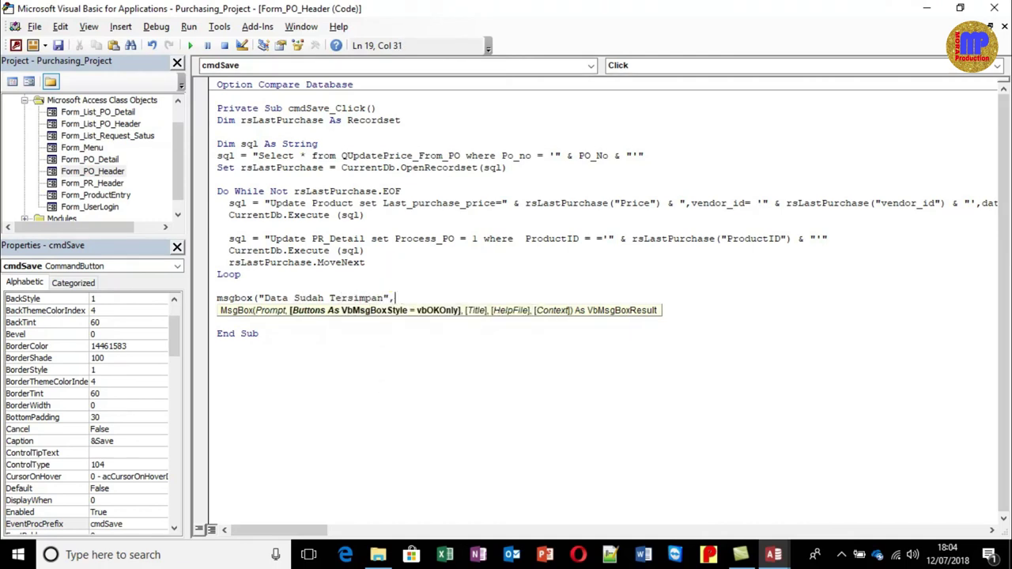
text(0+)
key(Down)
key(Down)
key(Down)
key(Down)
key(Down)
key(Down)
key(Down)
key(Down)
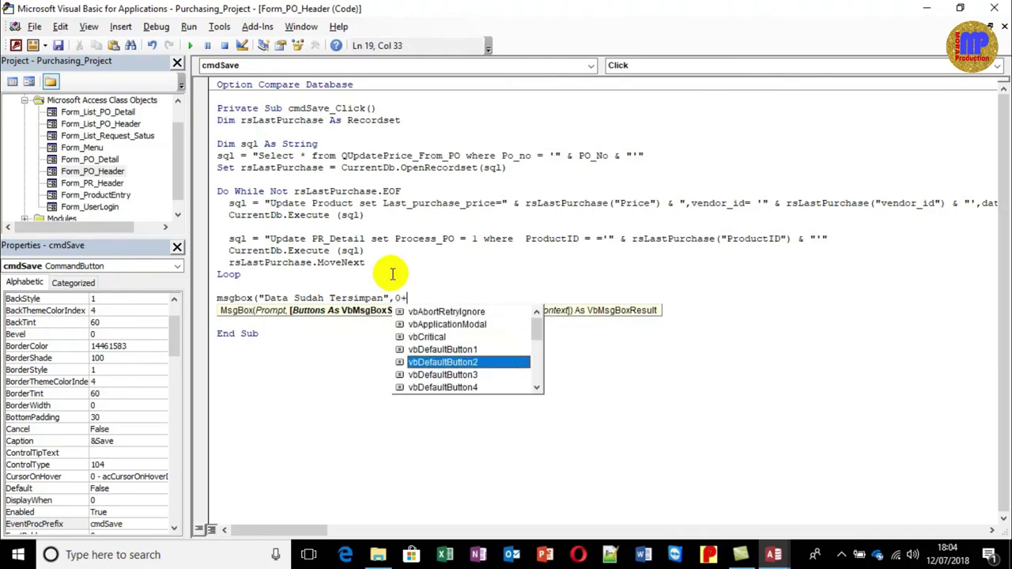
key(Tab)
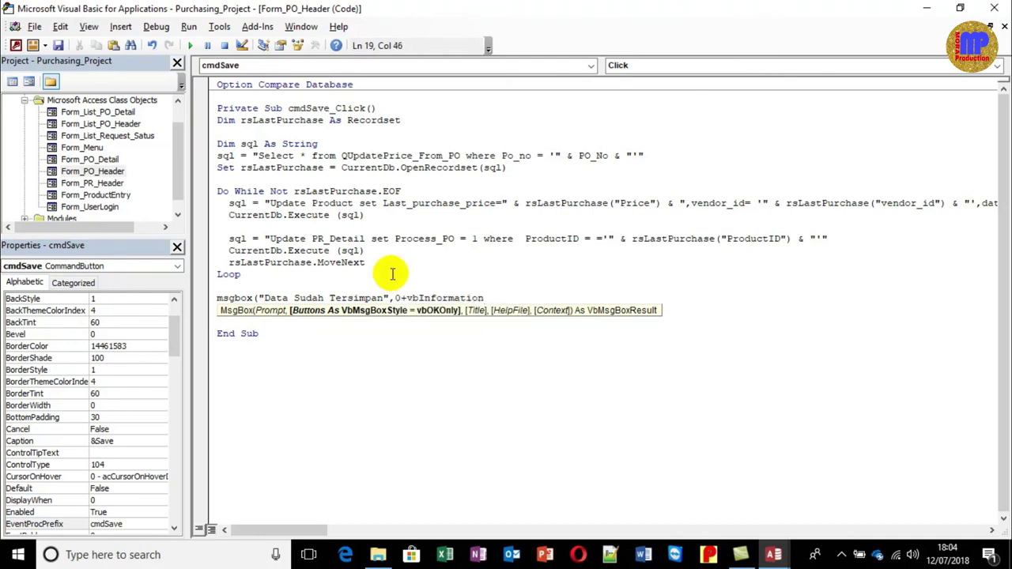
text(,")
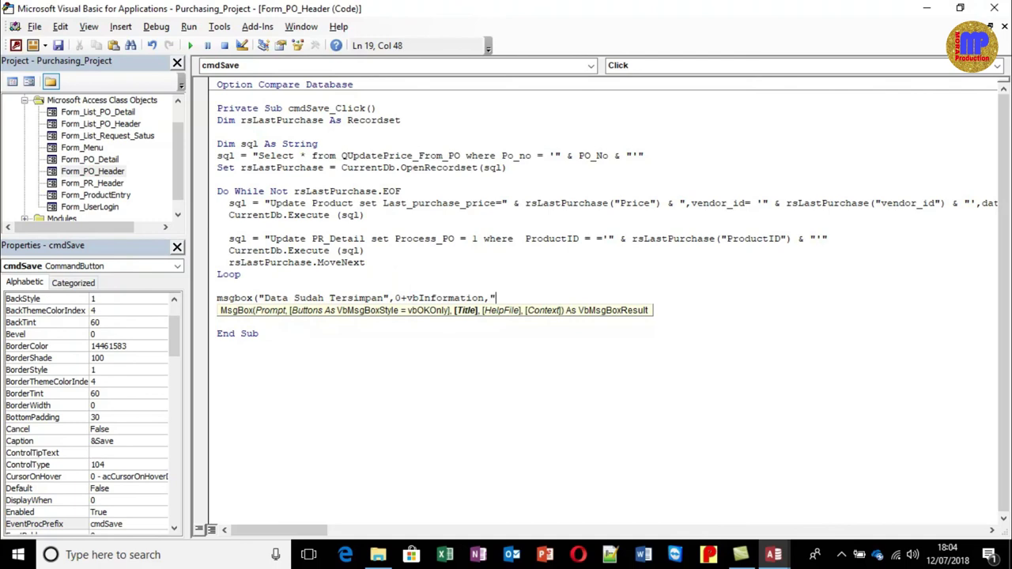
text(Saved")
click(391, 271)
key(Return)
key(End)
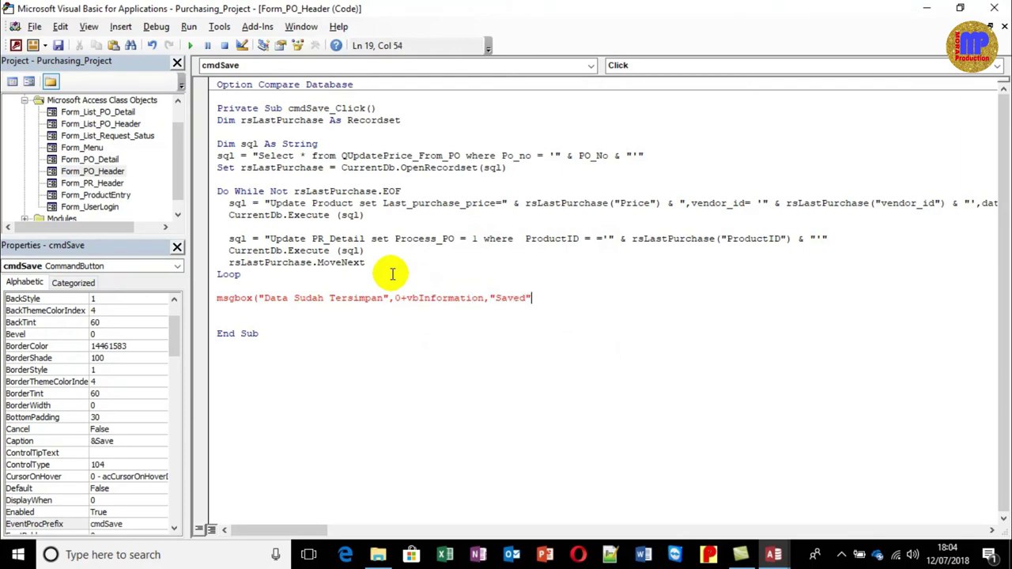
text())
click(391, 272)
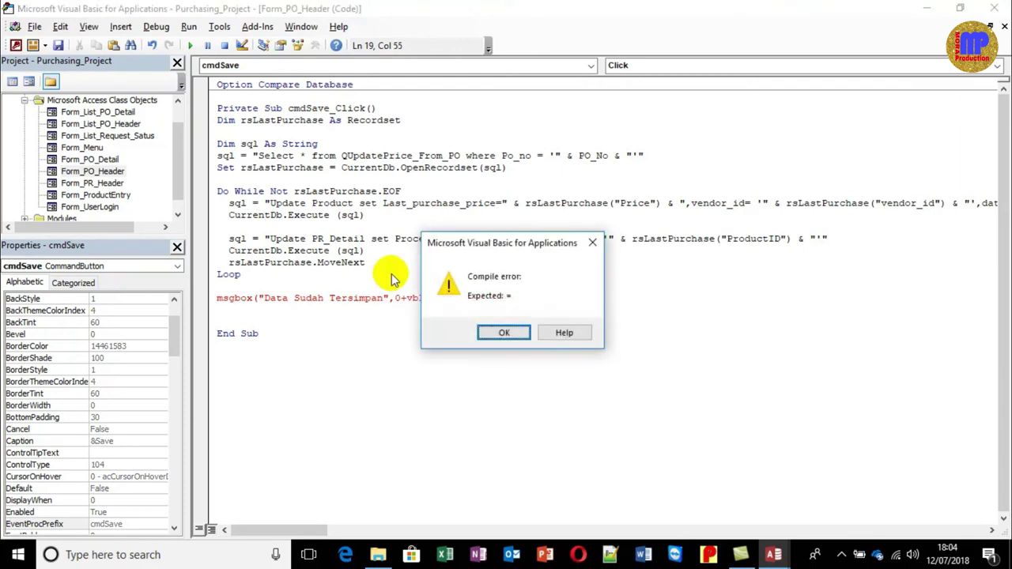
key(Return)
Replace the msgbox call's opening parenthesis with a space, remove the closing one, and delete the extra blank line above End Sub
key(BackSpace)
key(Left)
key(Left)
key(Left)
key(Left)
key(Left)
key(Left)
key(Left)
key(Left)
key(Left)
key(Left)
key(Left)
key(Left)
key(Left)
key(Left)
key(Left)
key(Left)
key(Left)
key(Left)
key(Left)
key(Left)
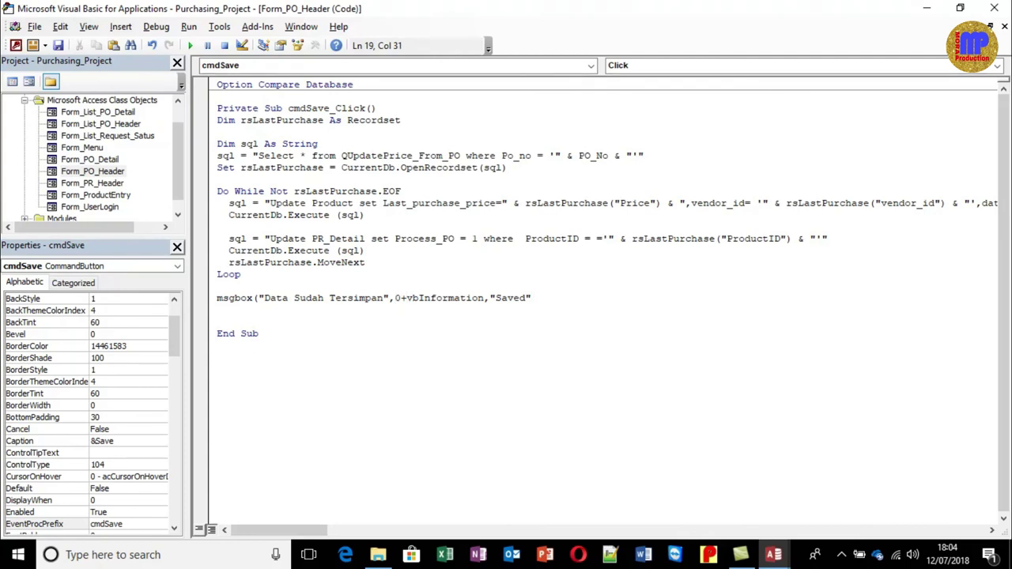
key(Left)
key(Left)
key(Left)
key(Left)
key(Left)
key(Left)
key(Left)
key(Left)
key(Left)
key(Left)
key(Left)
key(Left)
key(Left)
key(Left)
key(Left)
key(Left)
key(Left)
key(Left)
key(Left)
key(Left)
key(Delete)
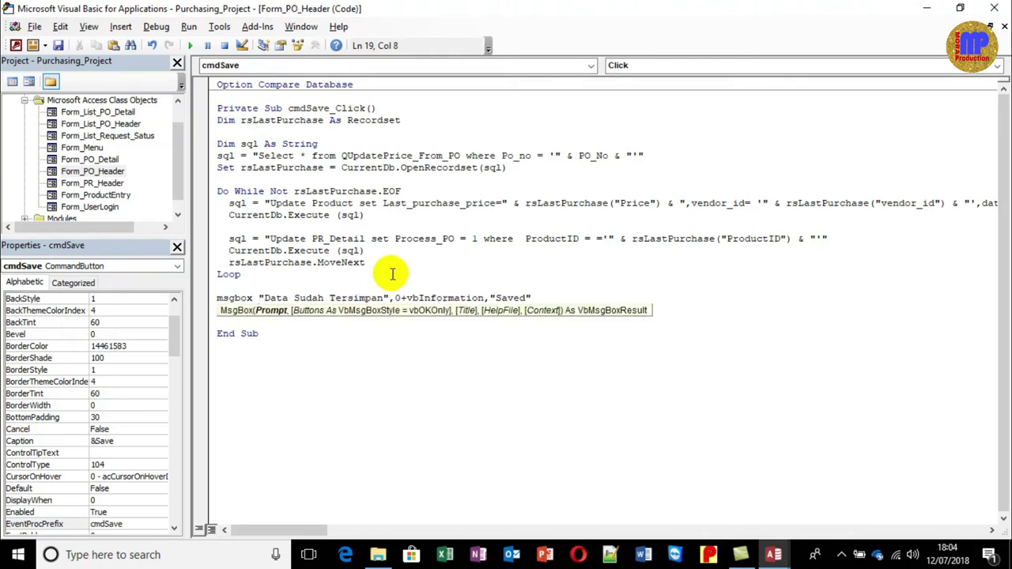
key(Down)
key(Down)
key(BackSpace)
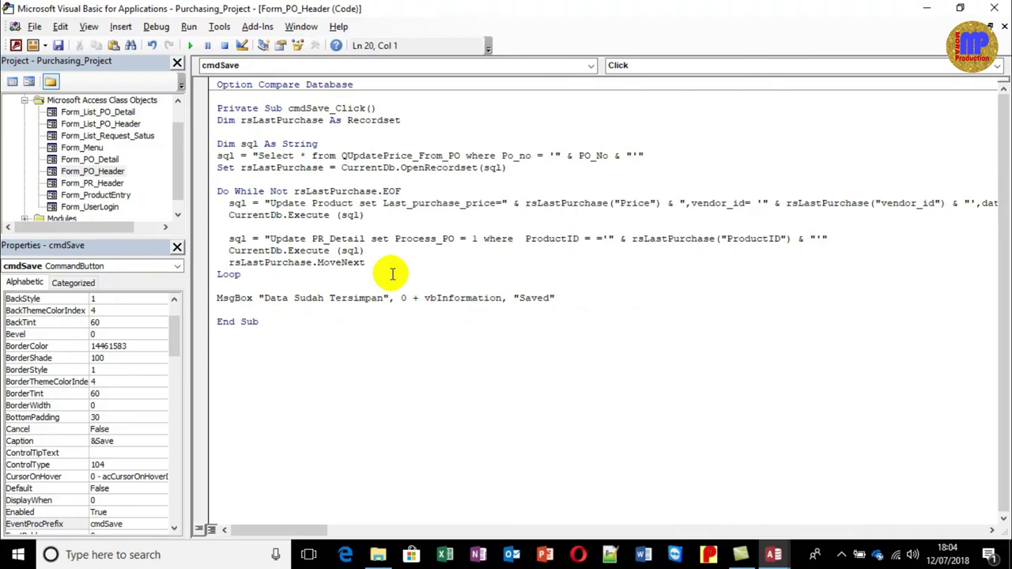
Close the code editor and run the Save button on PO_Header in Form View
click(998, 10)
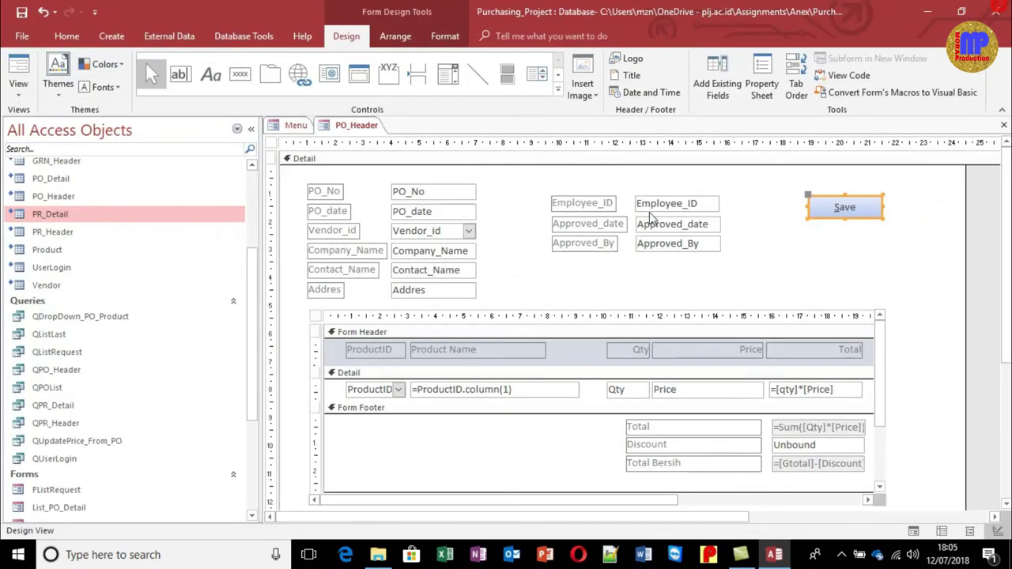
click(23, 63)
click(840, 176)
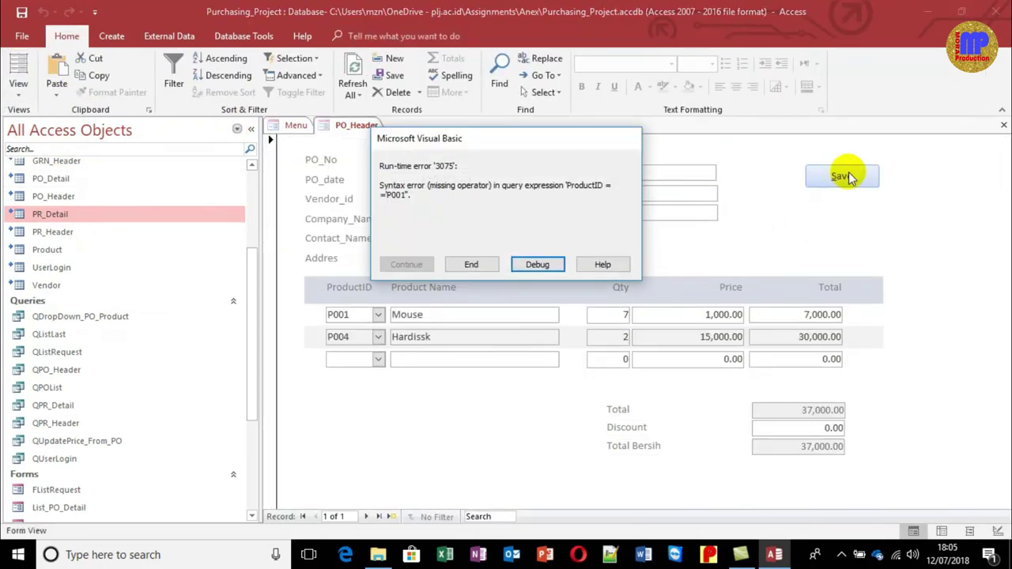
Debug the run-time error and inspect the sql value at the Execute line below the PR_Detail update
drag(497, 144, 763, 204)
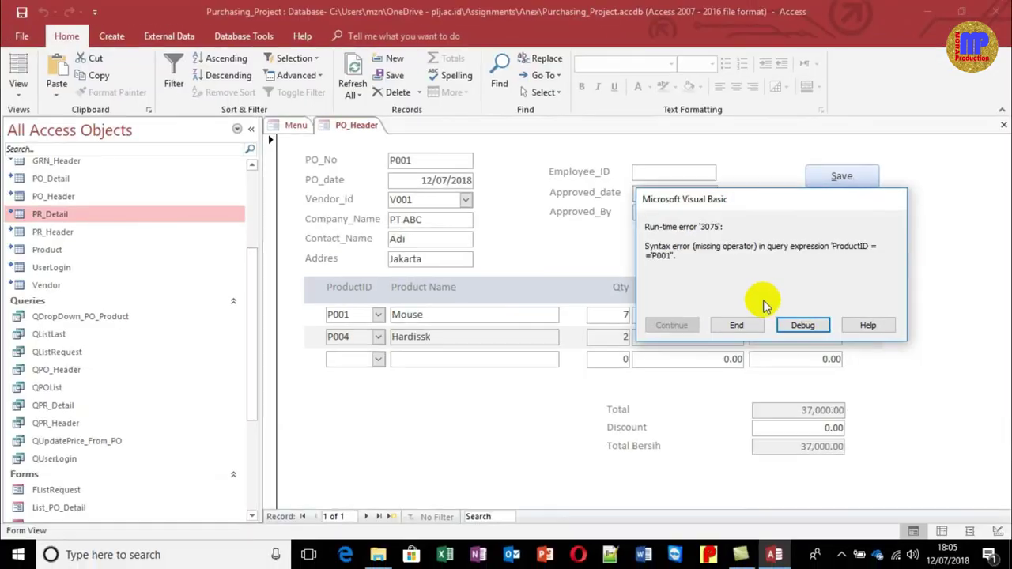
click(800, 324)
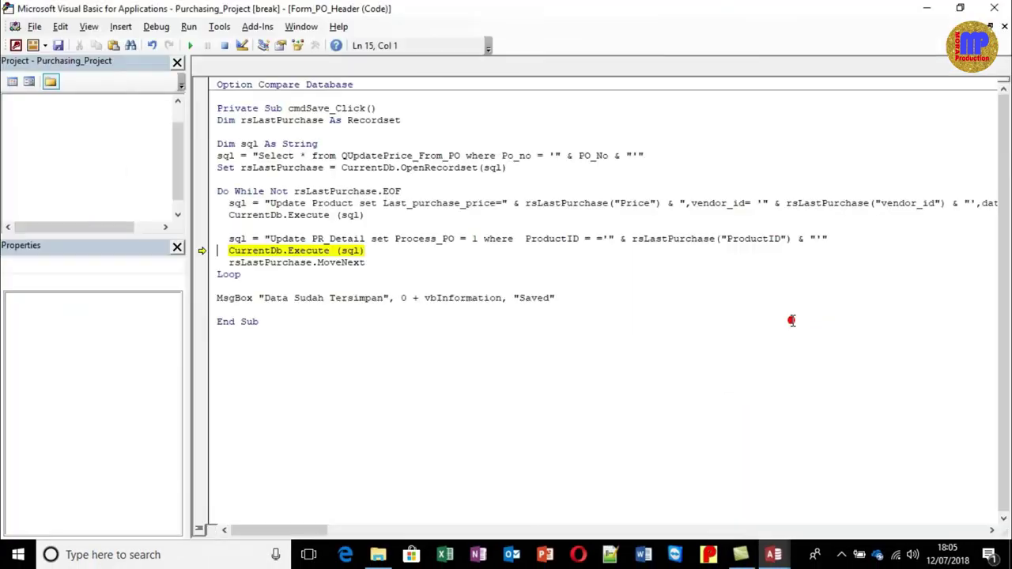
mouse_move(348, 251)
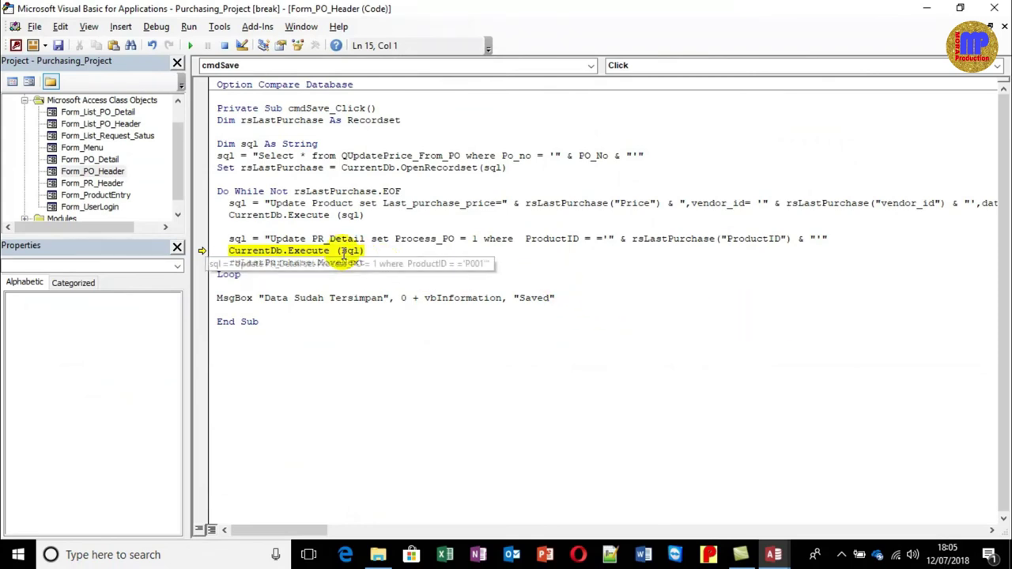